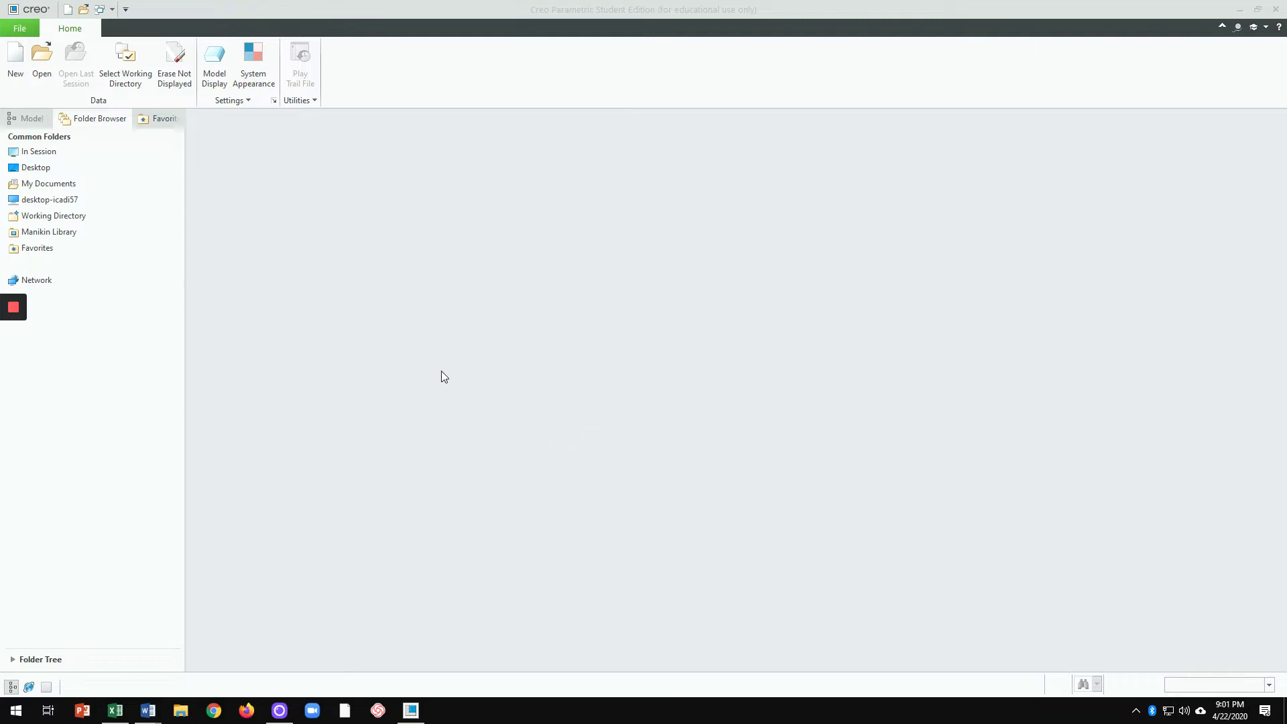
Step: Create a new design assembly named 'Assembly' from the default template
left_click(17, 59)
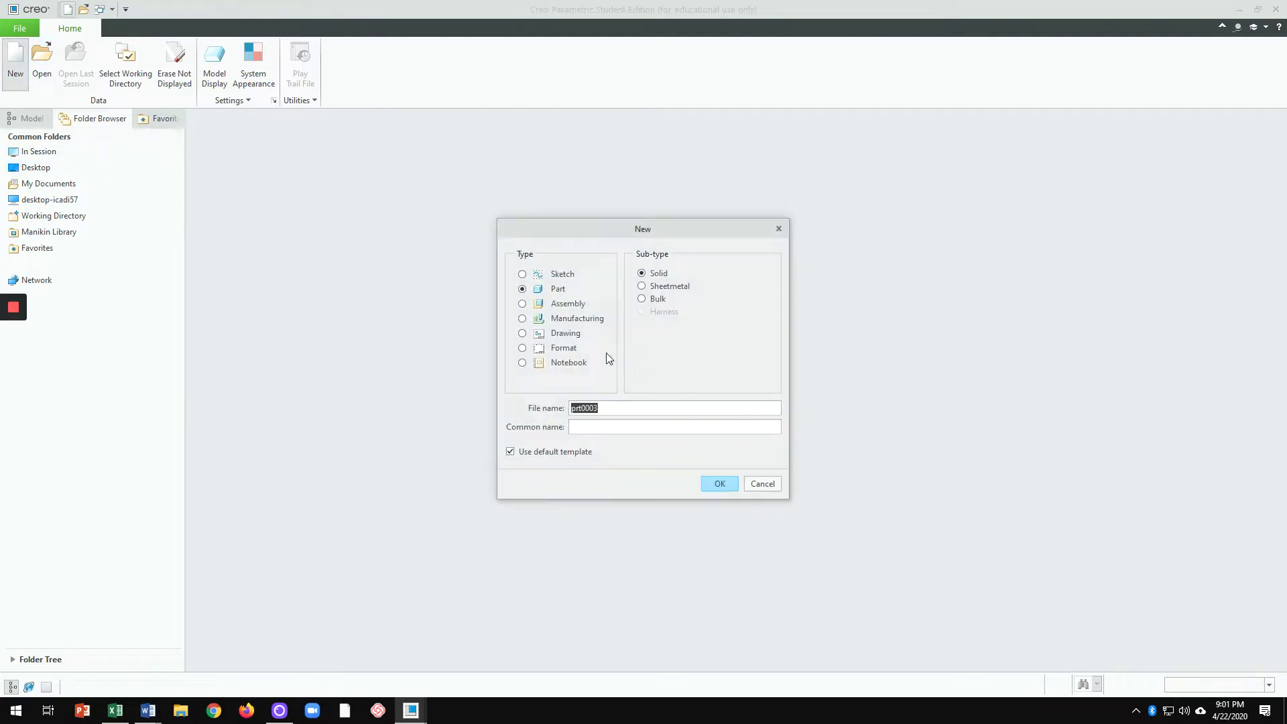
left_click(523, 304)
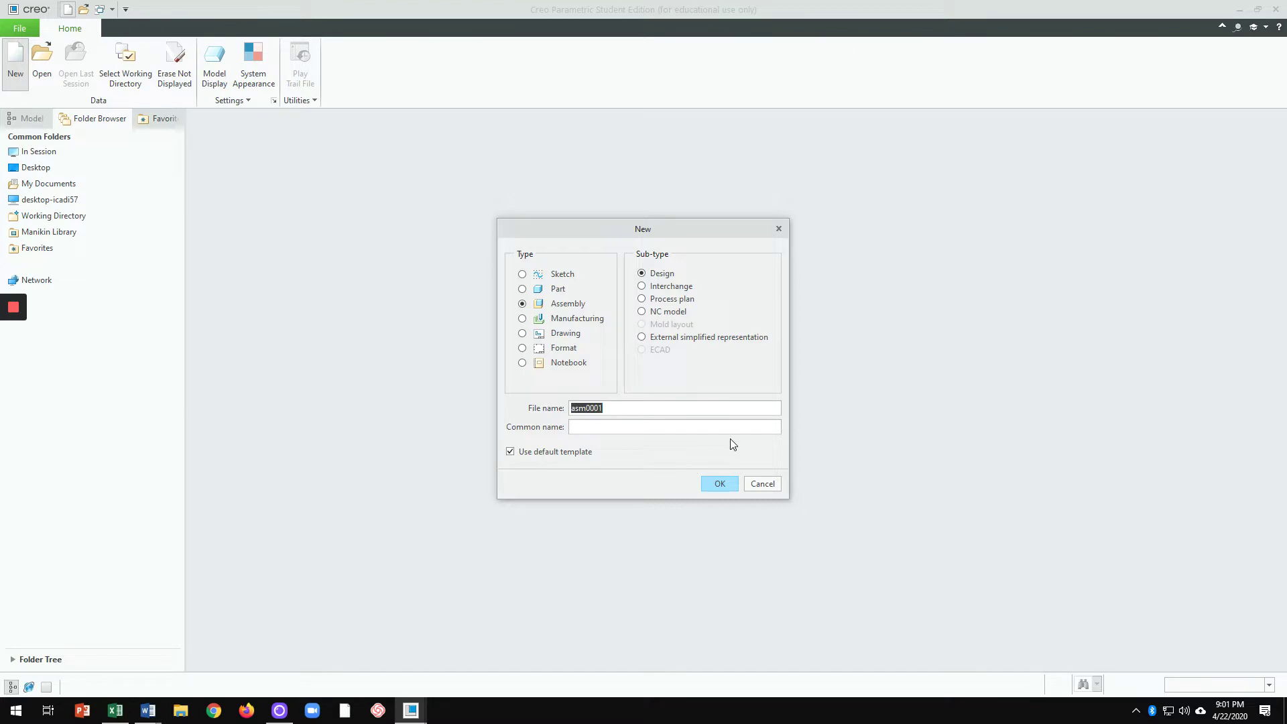
type("Assembly")
left_click(720, 484)
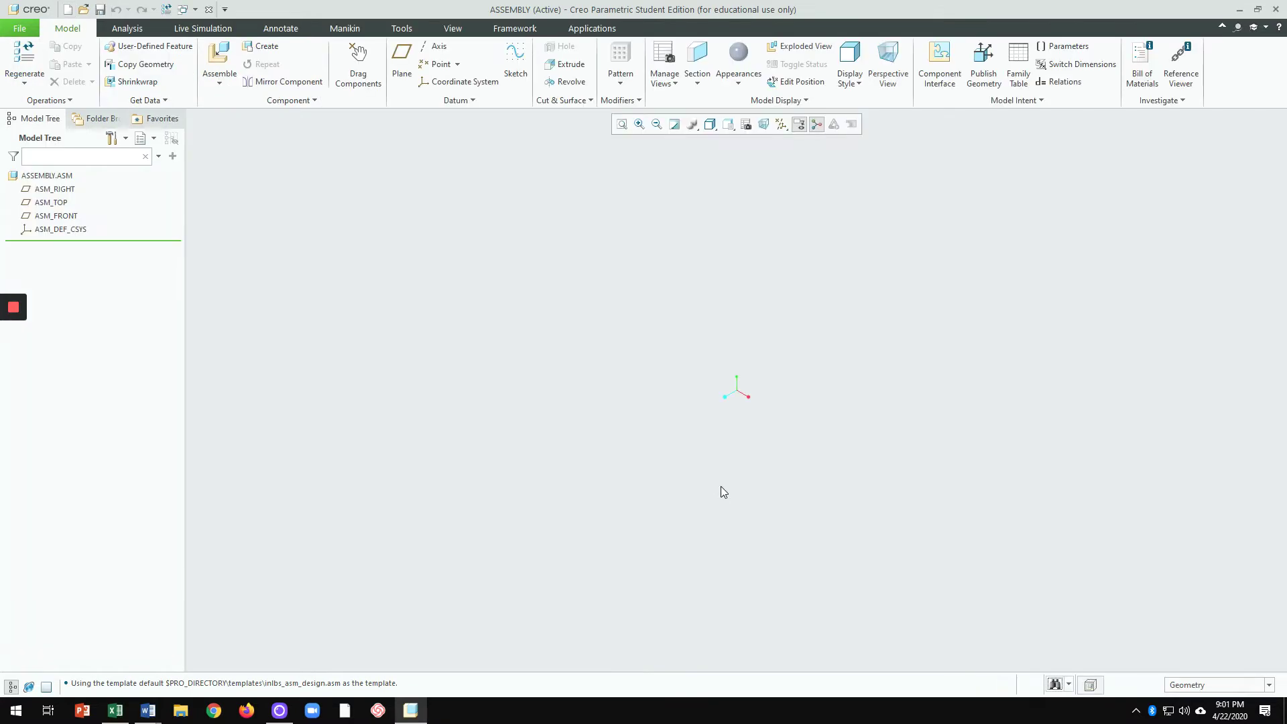
Step: Show all datums, orbit to an oblique view of the datum planes, and start Assemble
left_click(781, 124)
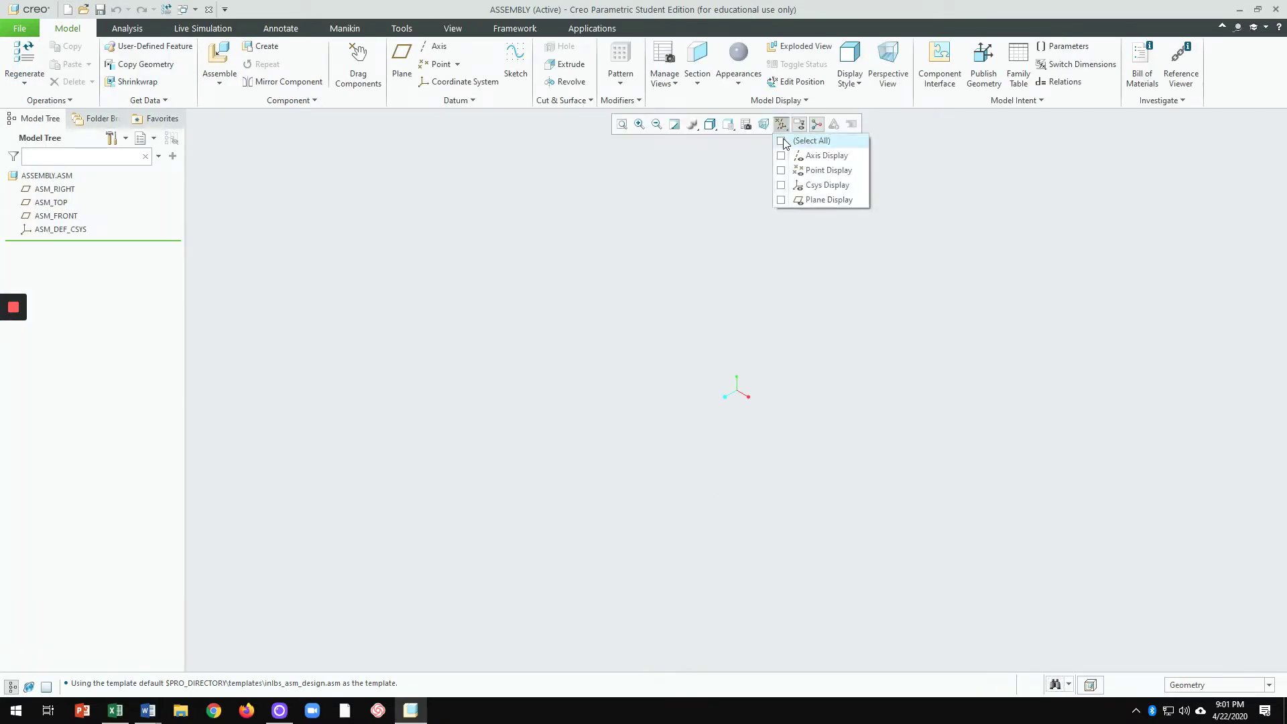
left_click(780, 140)
middle_click_drag(899, 419, 931, 313)
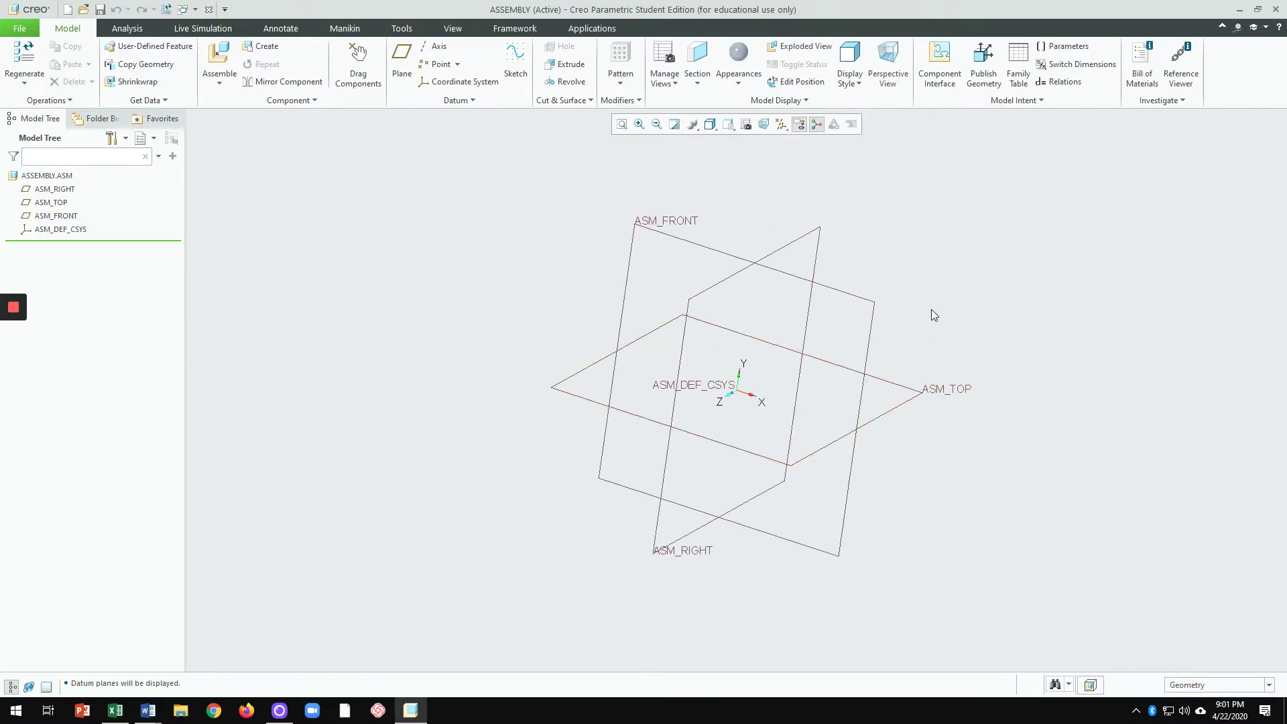
left_click(220, 59)
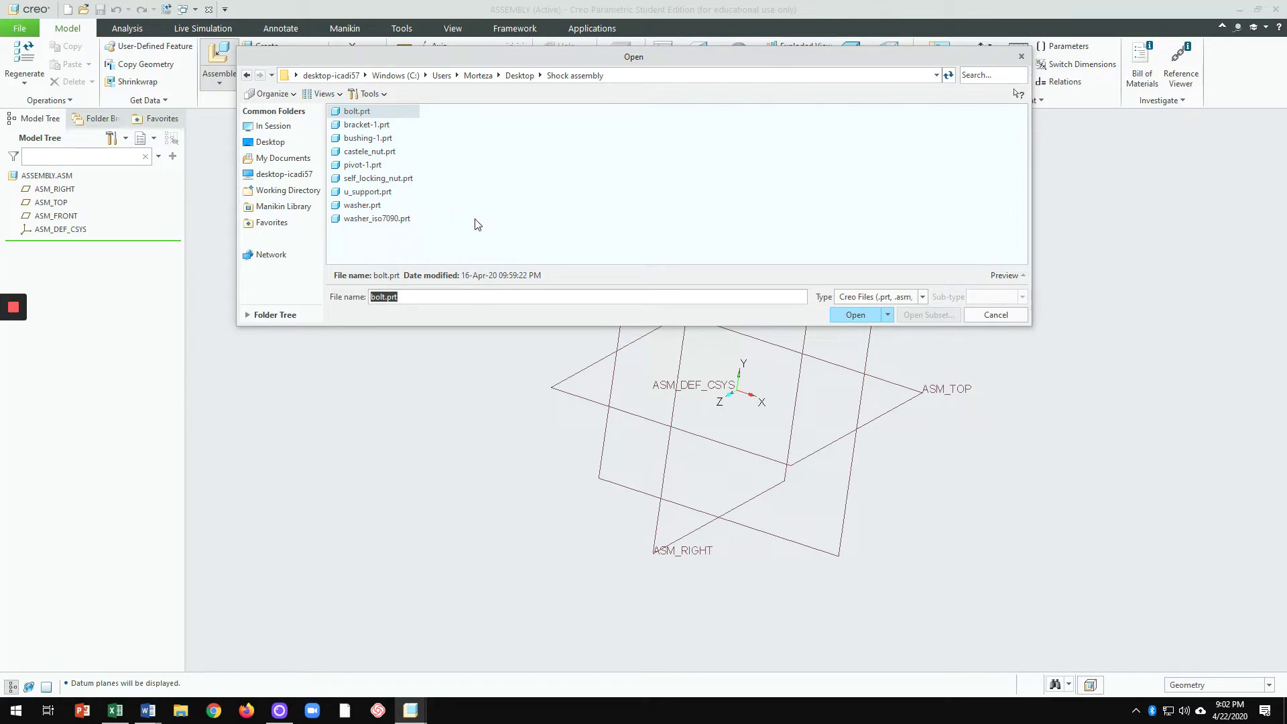
Step: Load u_support.prt for placement and orbit it to a new orientation
double_click(363, 192)
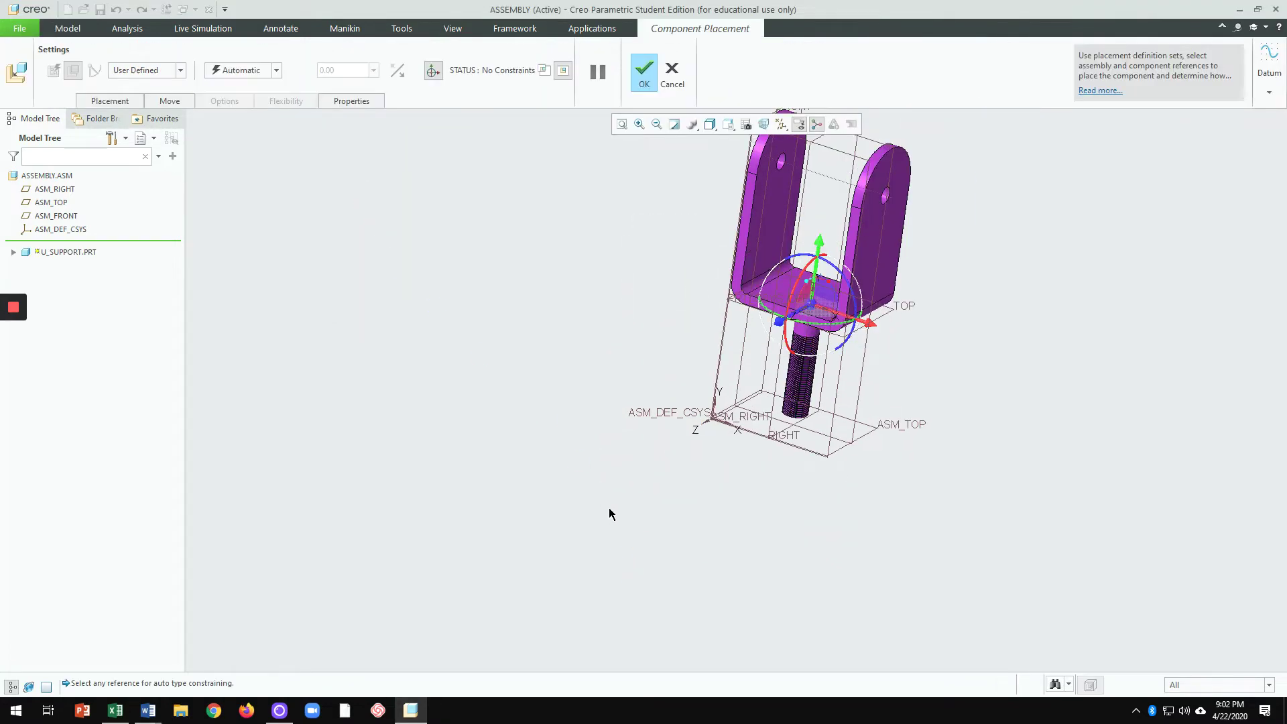
scroll(701, 476, "down", 2)
scroll(791, 456, "up", 6)
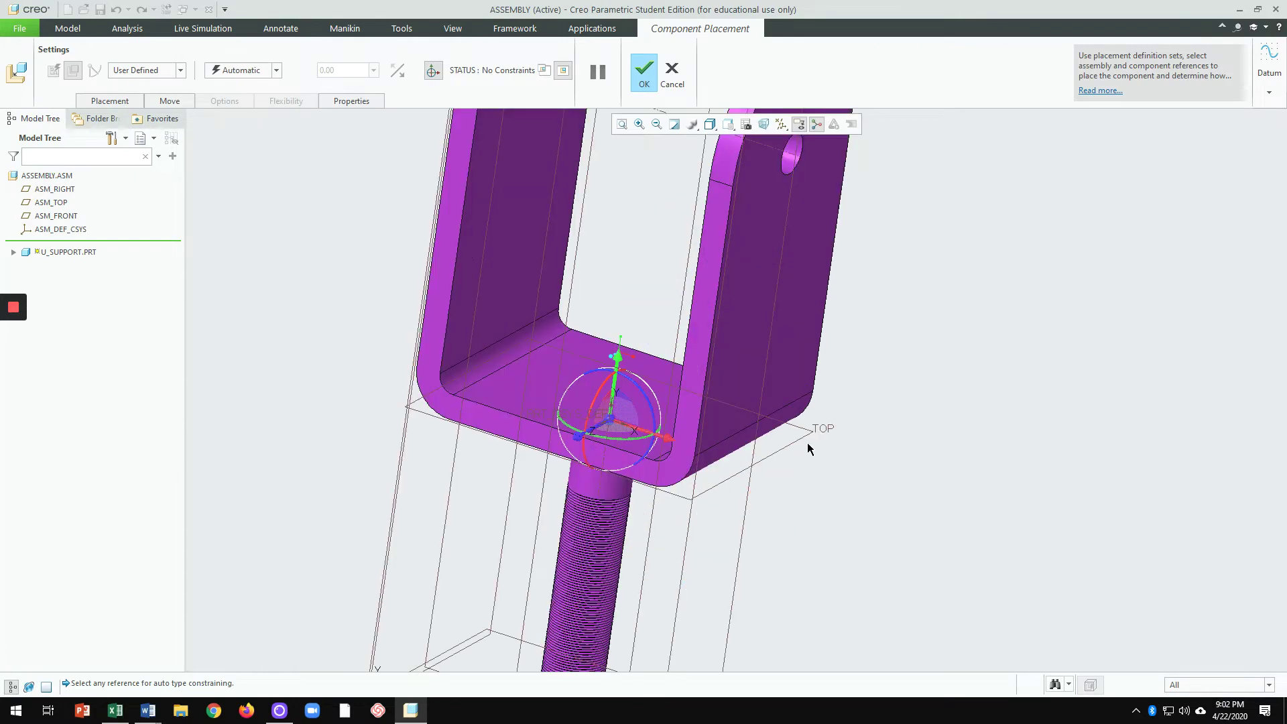
scroll(809, 450, "down", 5)
mouse_move(813, 489)
middle_mouse_down()
mouse_move(868, 448)
mouse_move(836, 511)
mouse_move(802, 440)
mouse_move(816, 494)
mouse_move(819, 474)
middle_mouse_up()
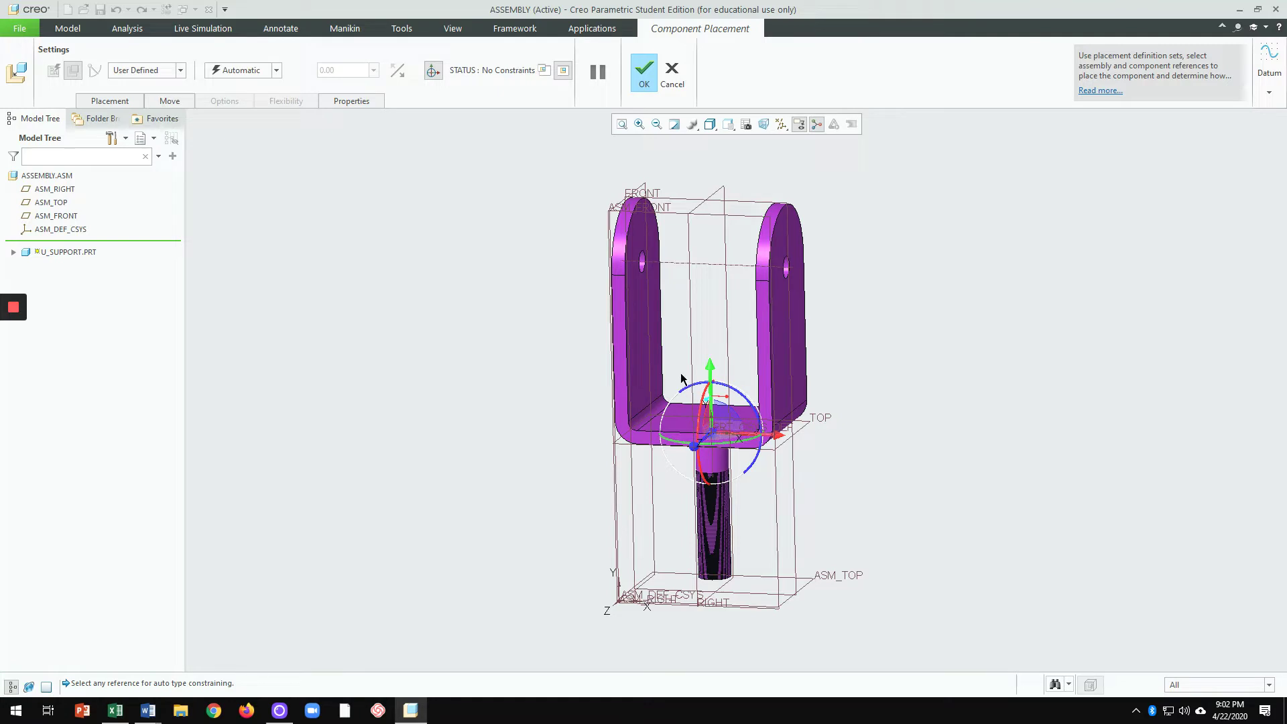
left_click(433, 73)
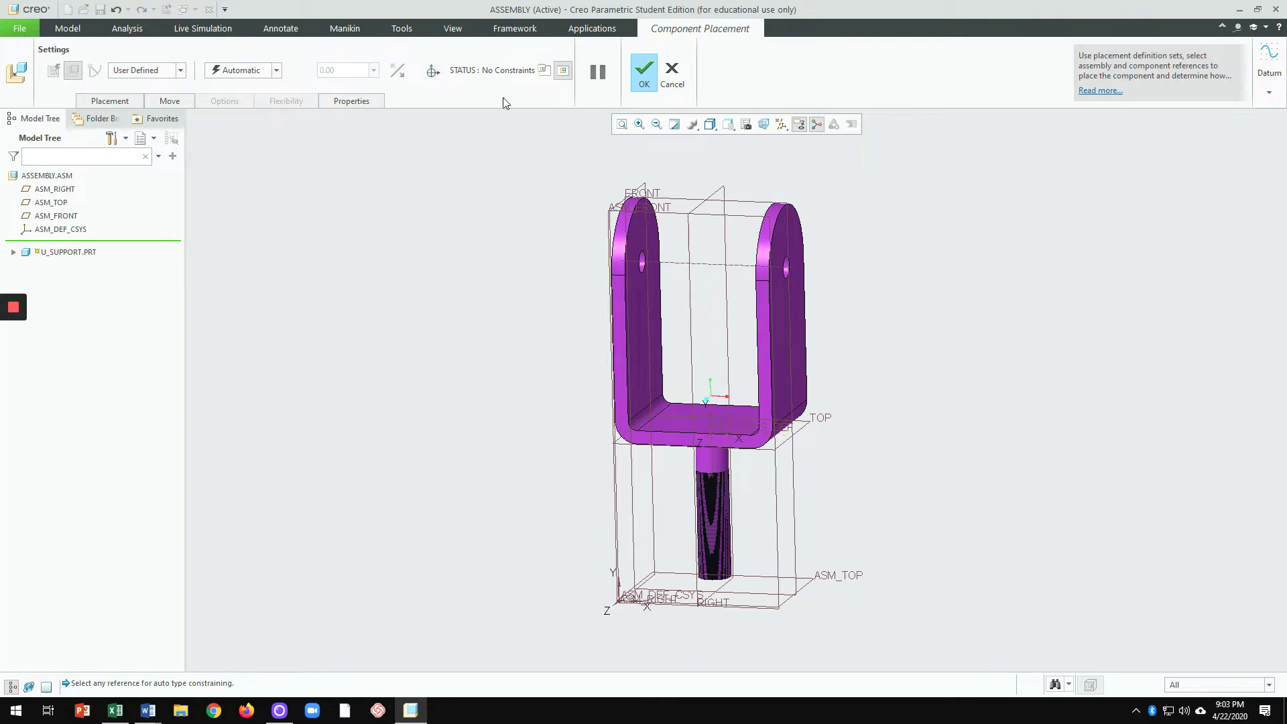
Step: Try pairing ASM_RIGHT and ASM_FRONT with U-support faces, then cancel the placement
left_click(624, 598)
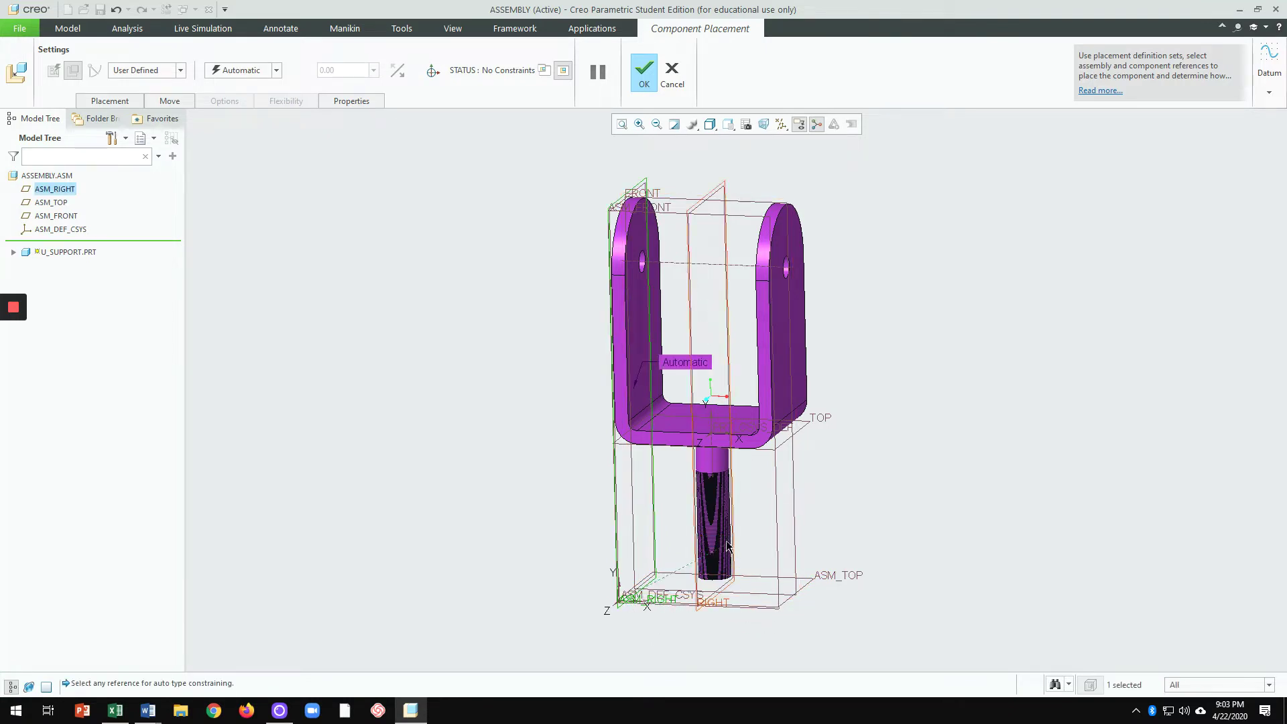
left_click(688, 219)
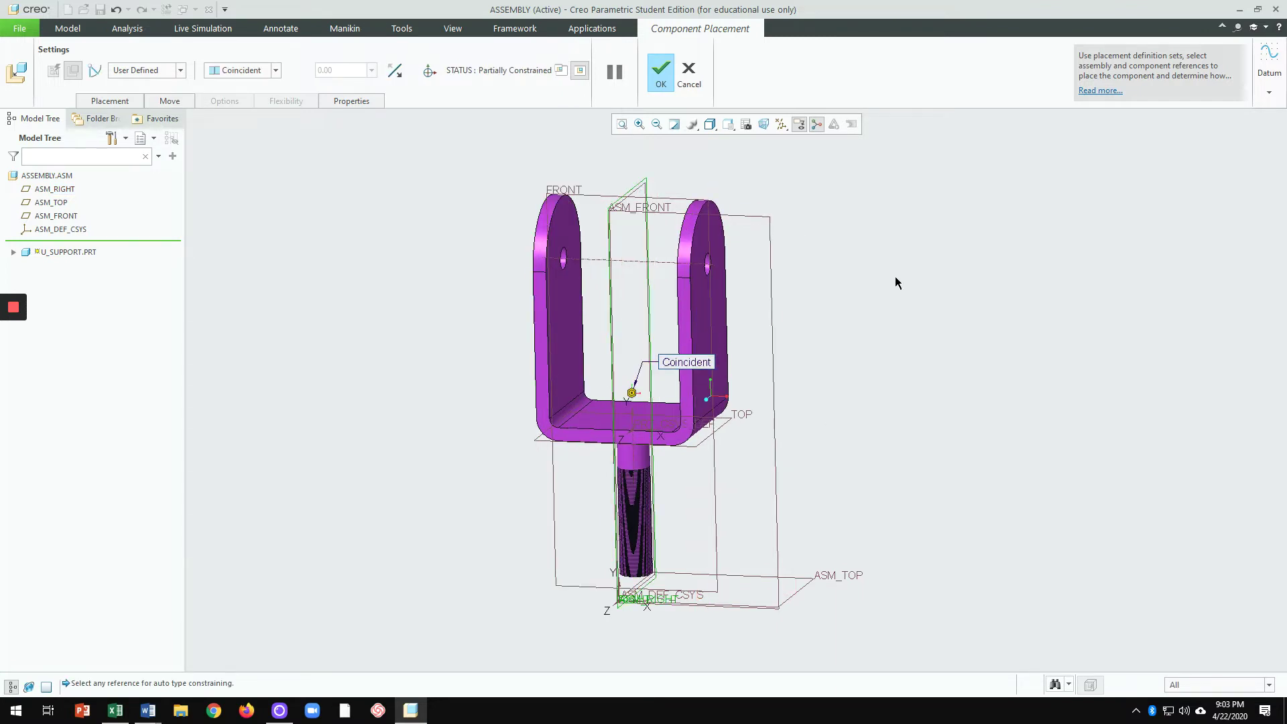
left_click(771, 222)
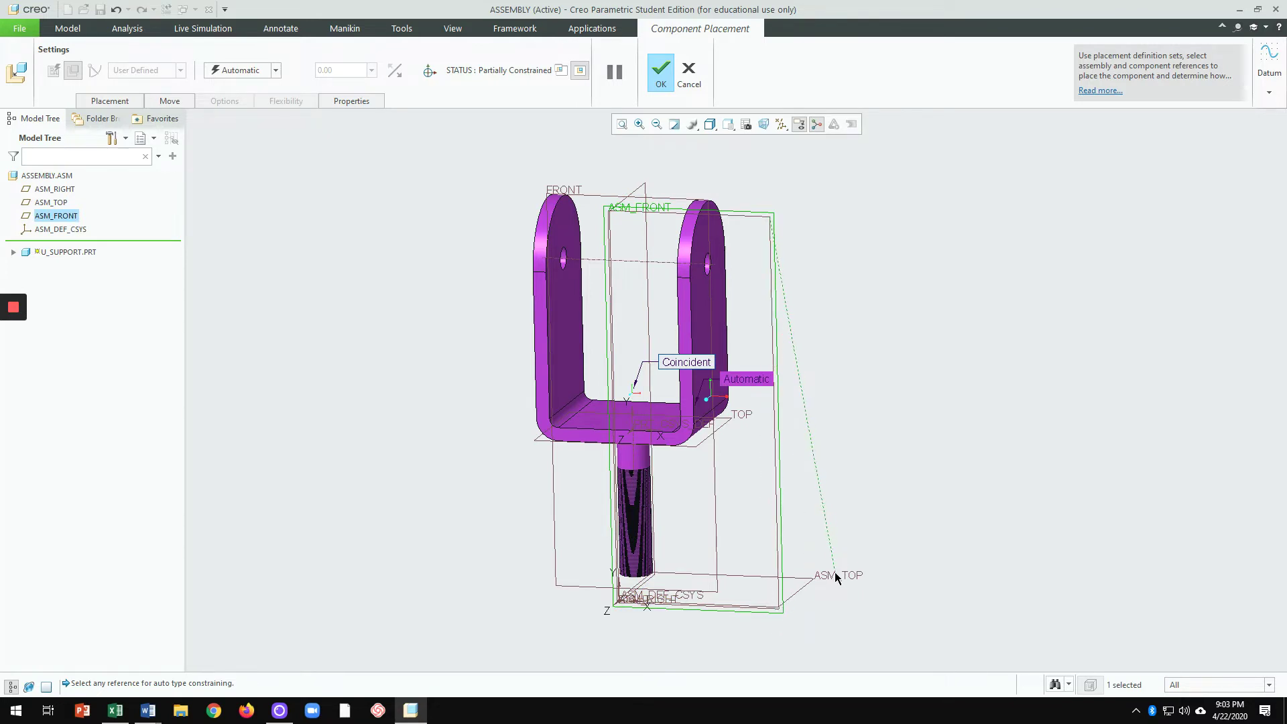
left_click(642, 602)
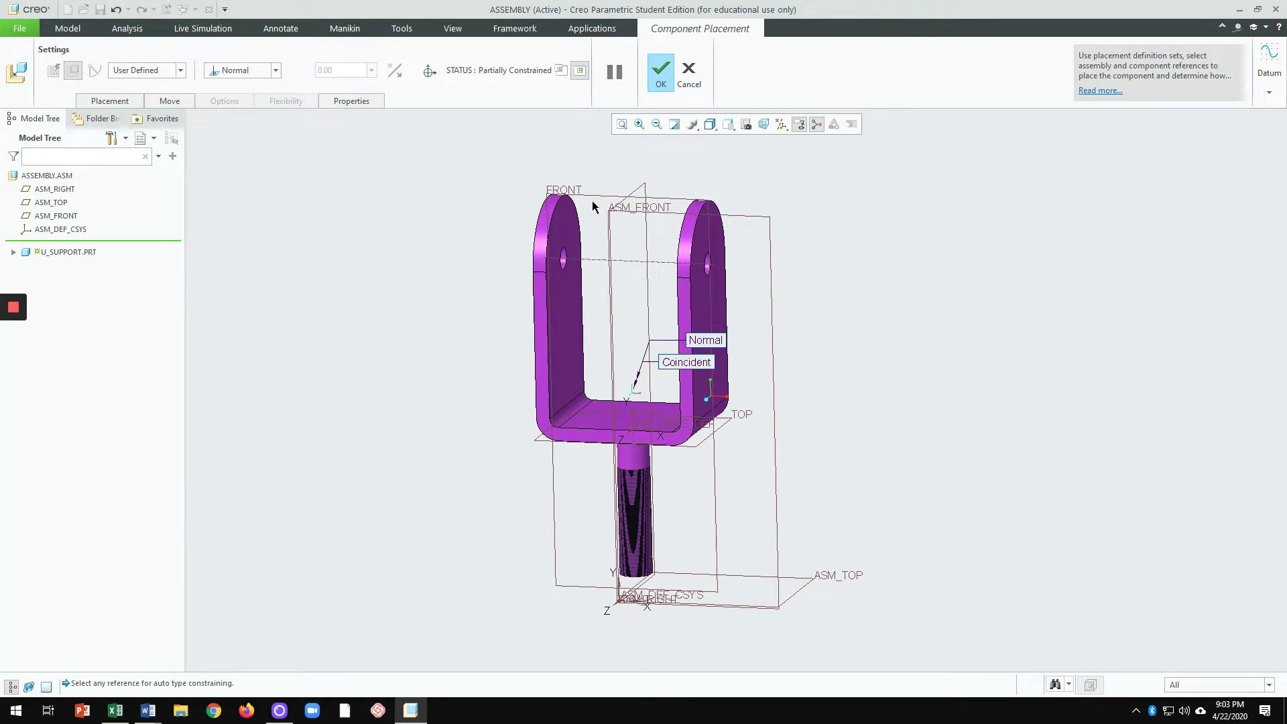
left_click(612, 335)
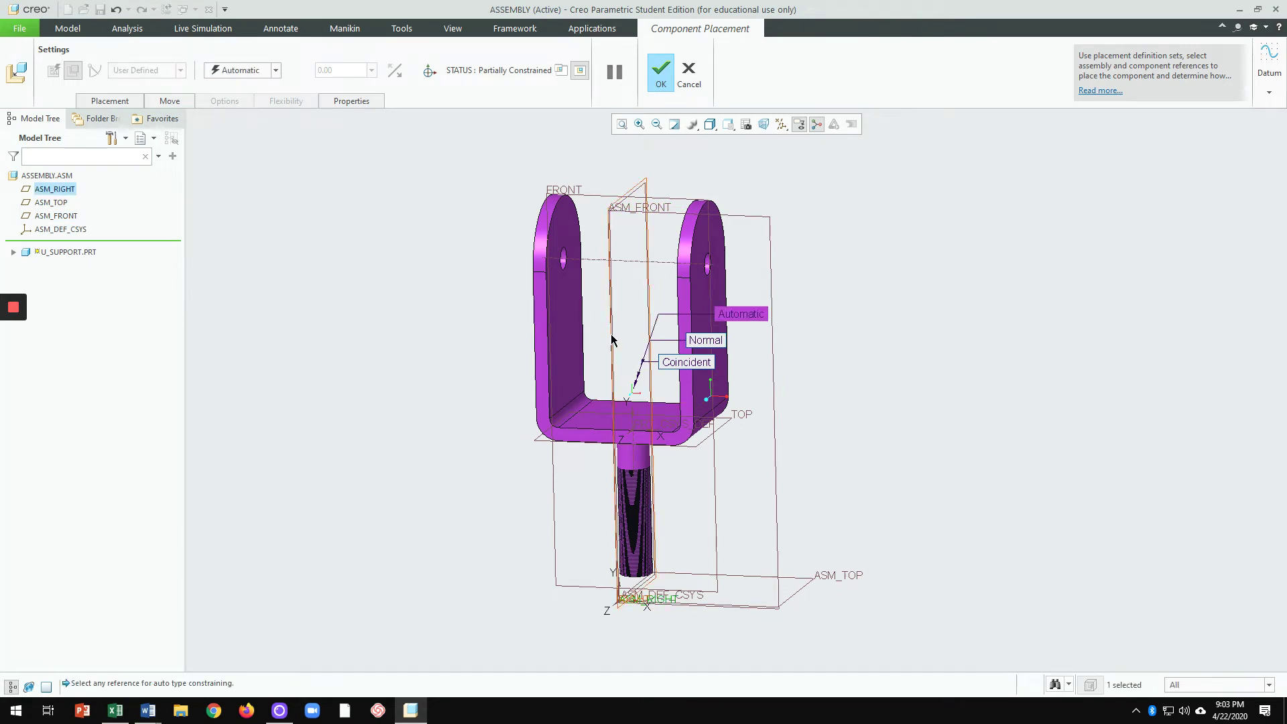
left_click(560, 216)
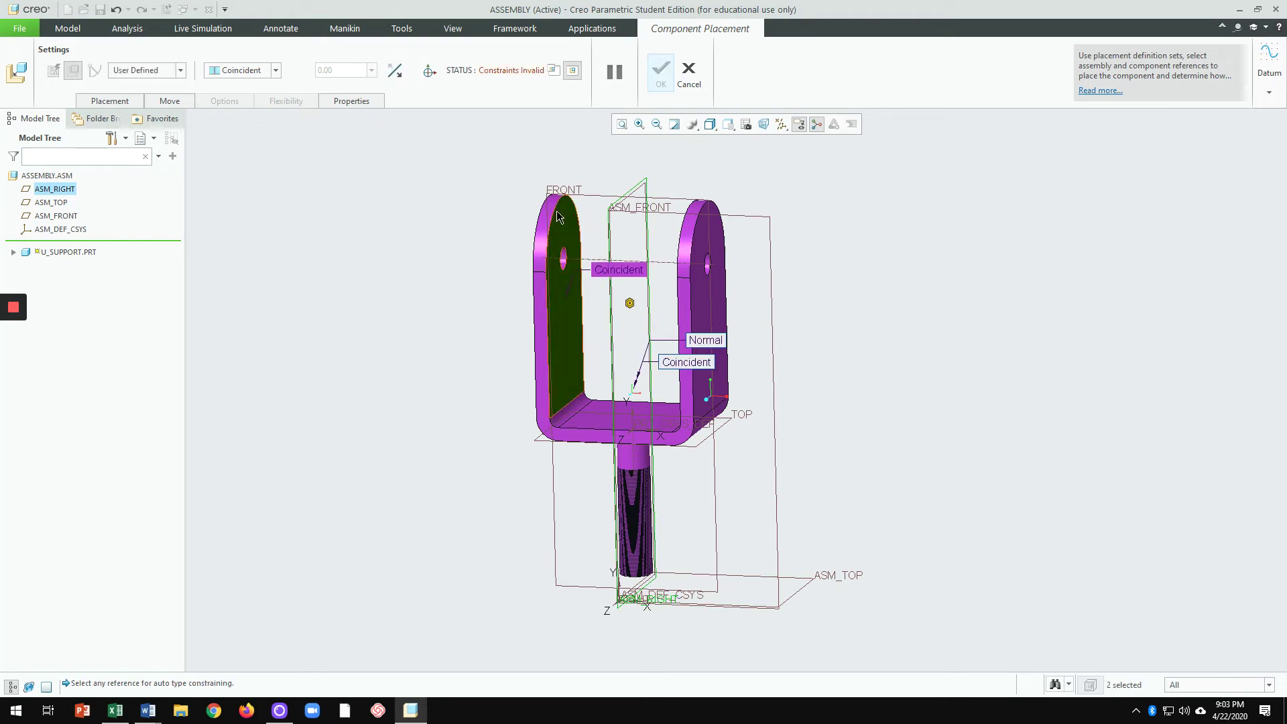
left_click(581, 201)
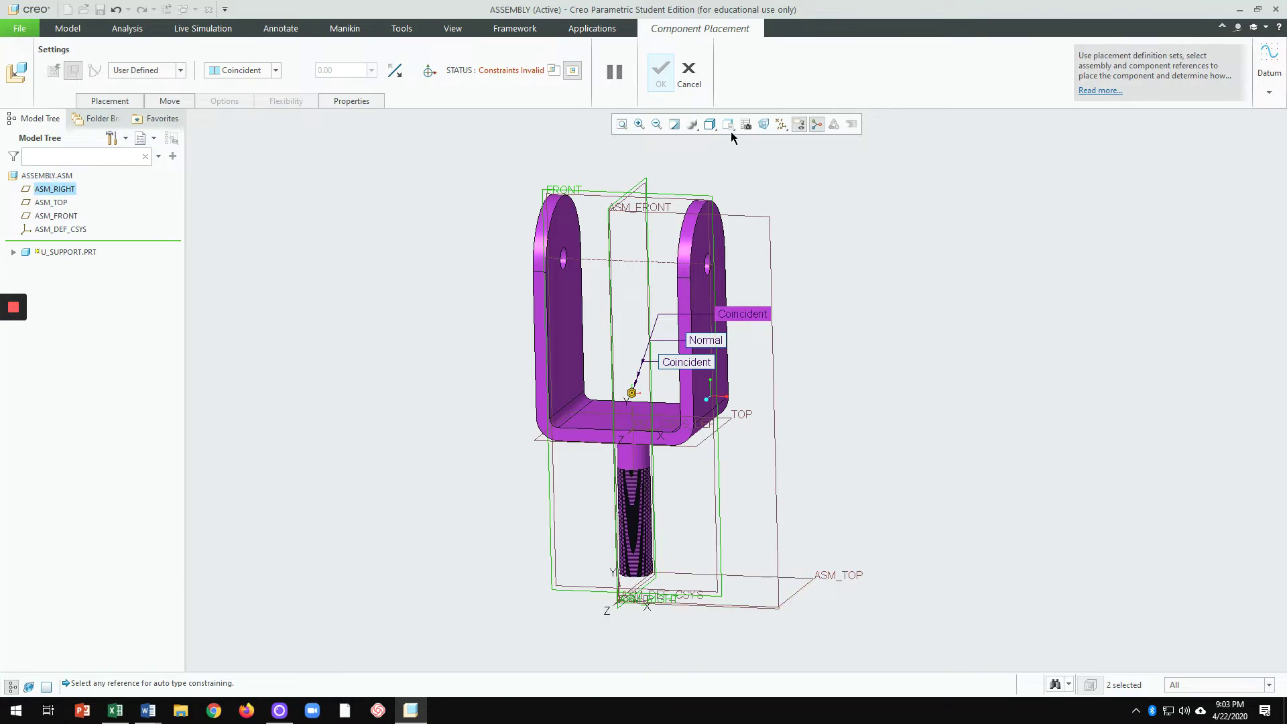
left_click(695, 81)
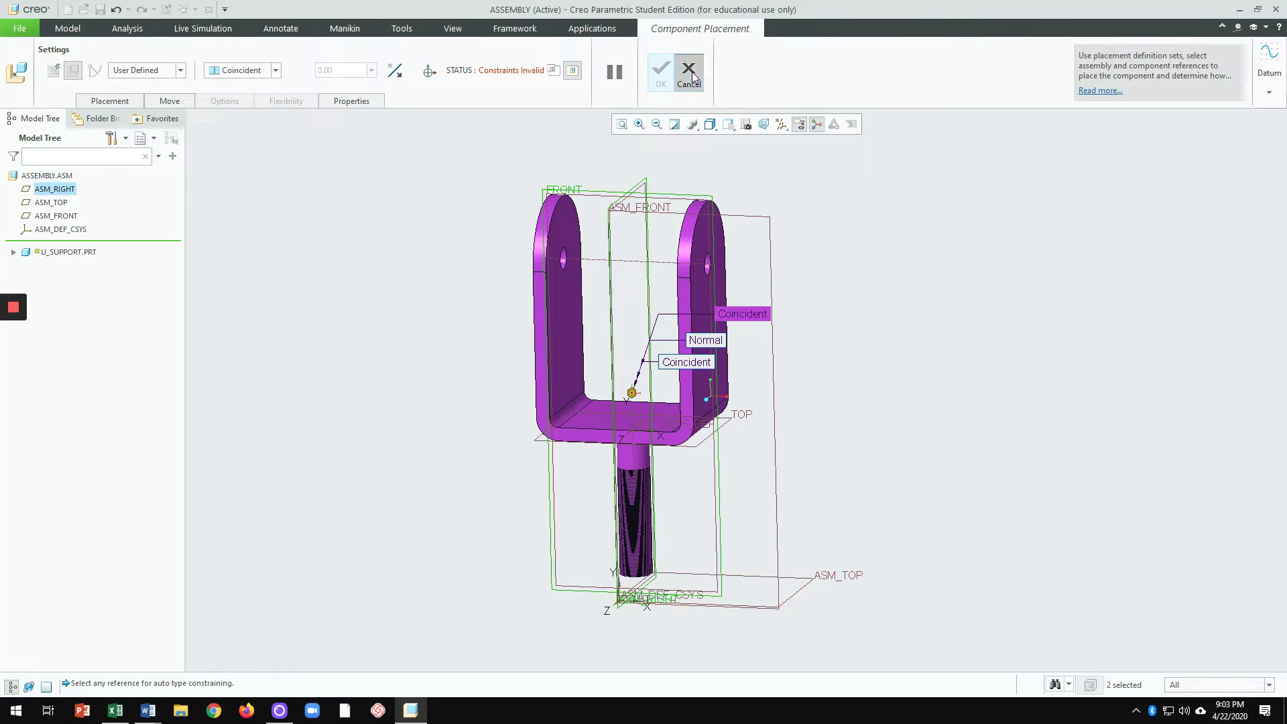
left_click(645, 379)
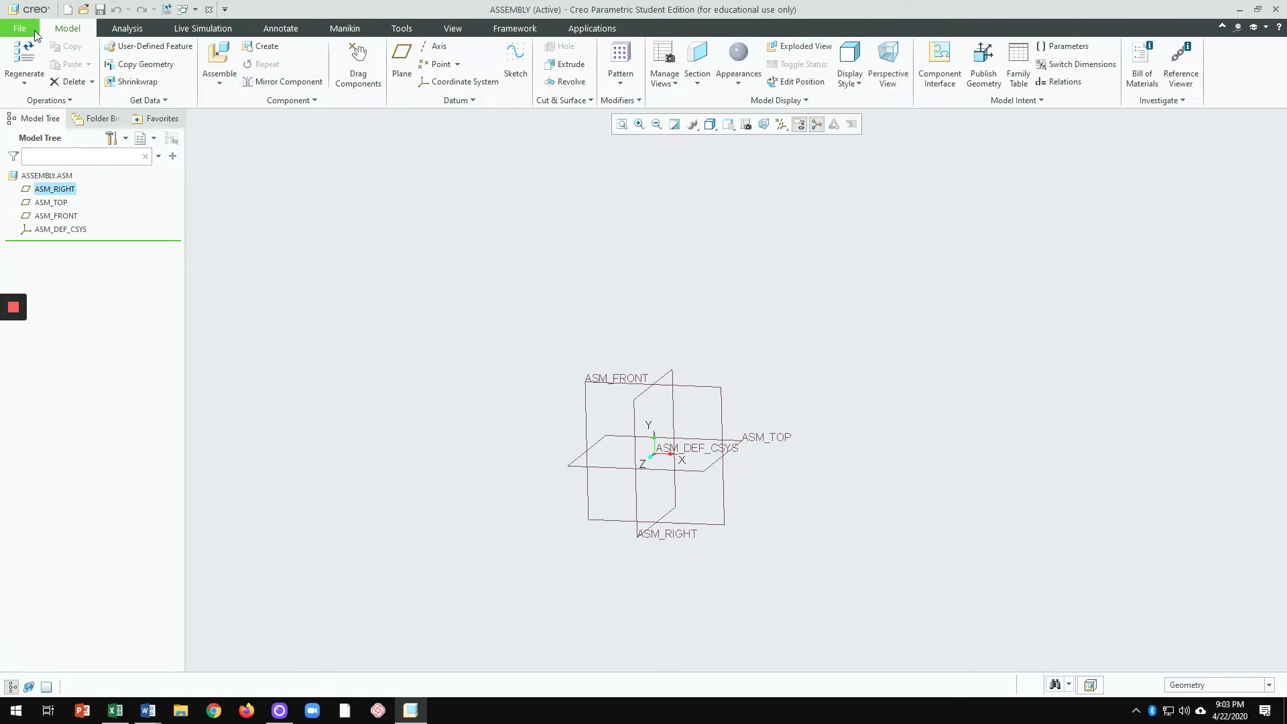
Step: Add u_support.prt as an unconstrained packaged component, with only datum axes displayed
left_click(219, 58)
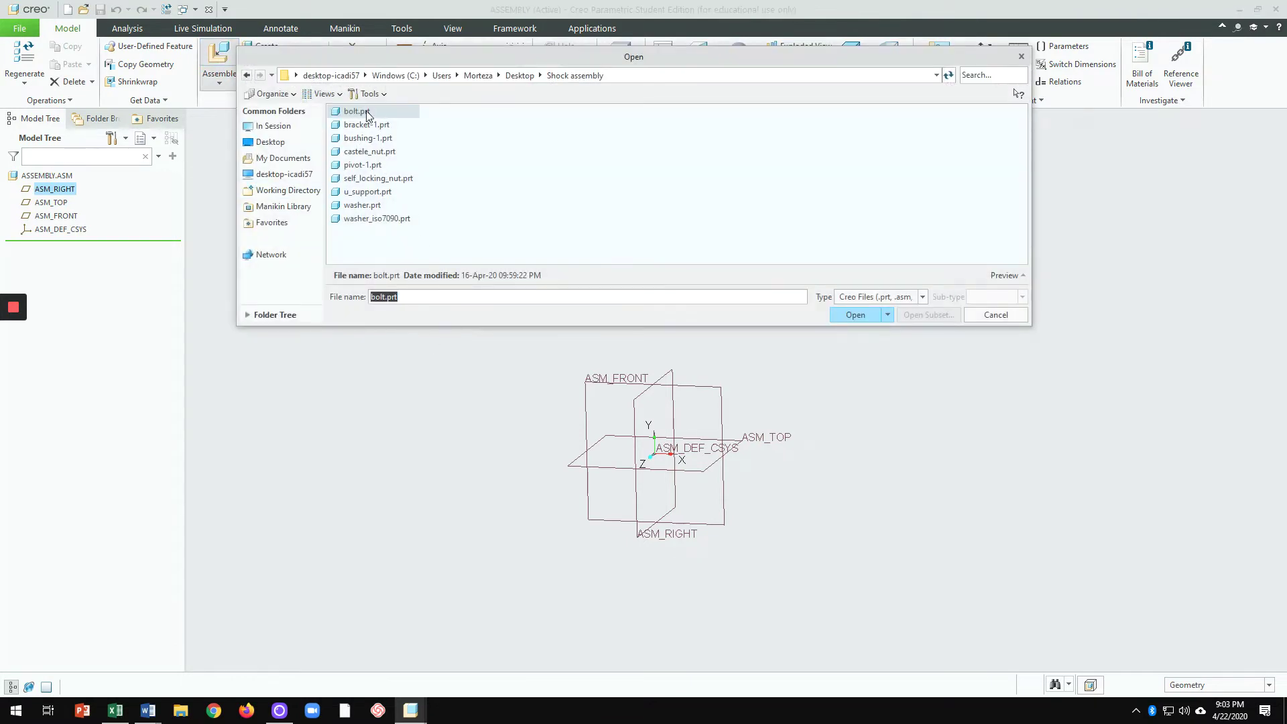
left_click(365, 193)
double_click(365, 192)
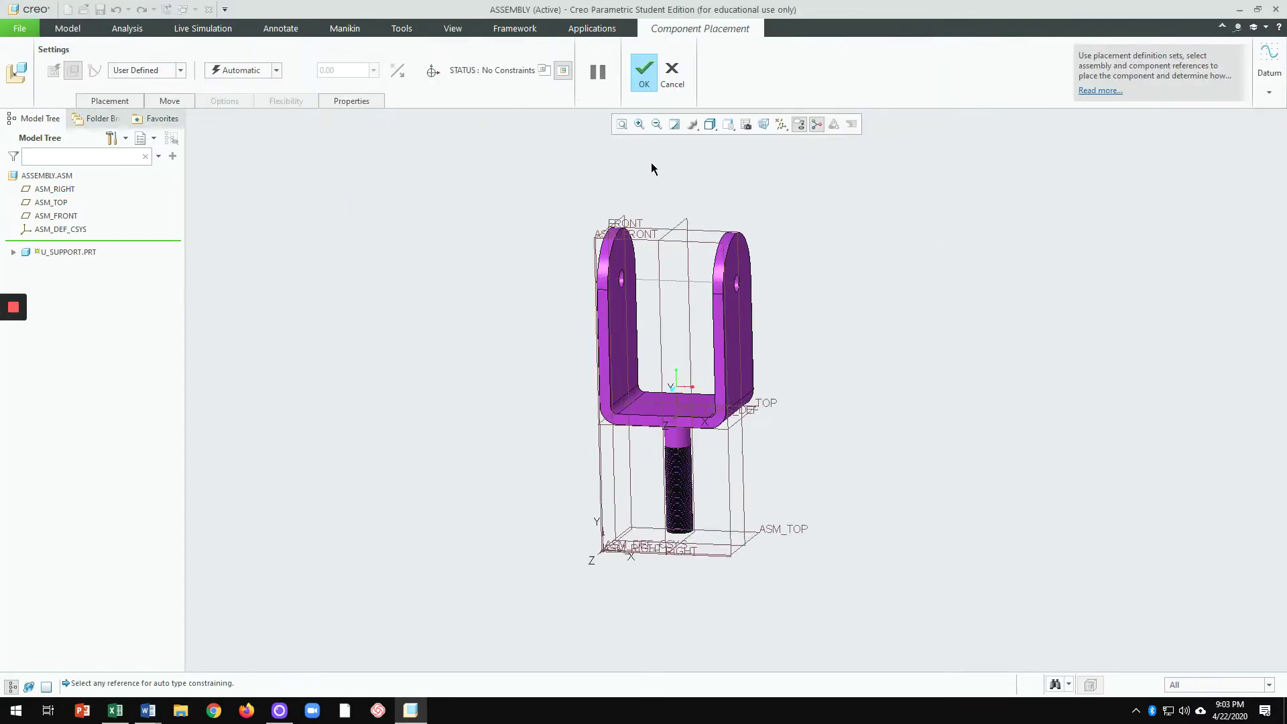
left_click(782, 124)
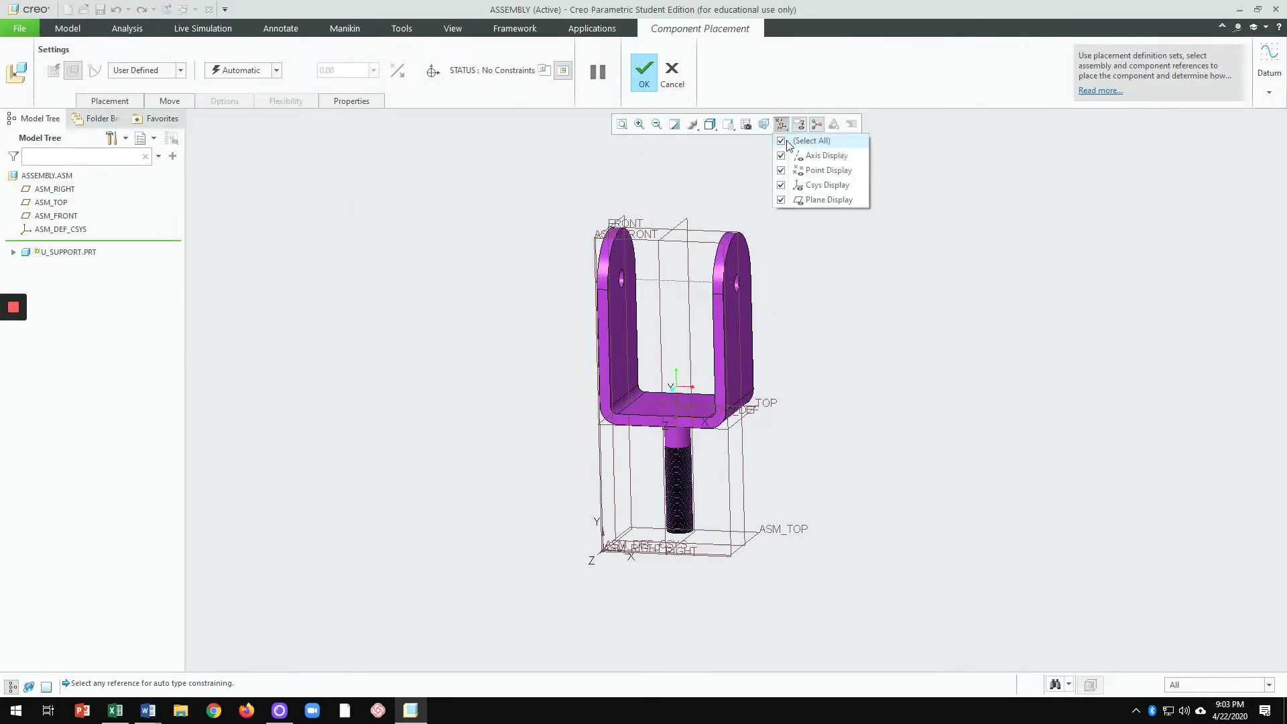
left_click(787, 143)
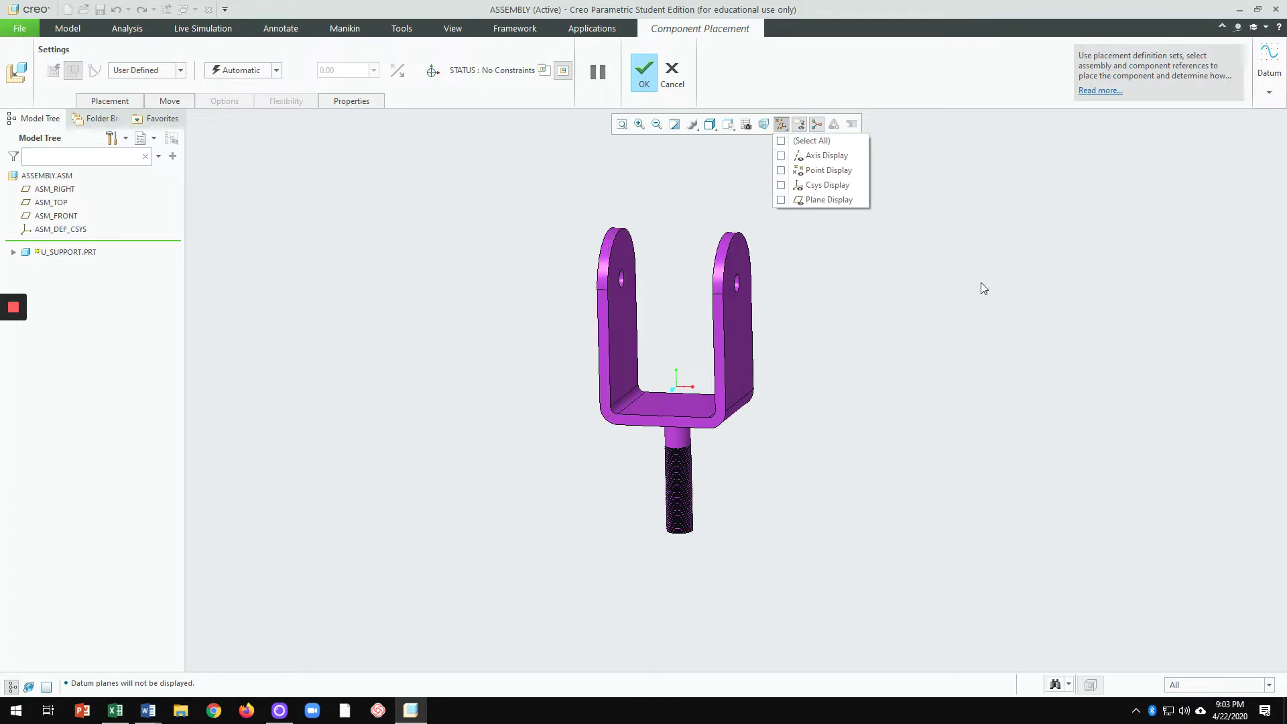
left_click(781, 124)
left_click(782, 156)
left_click(641, 74)
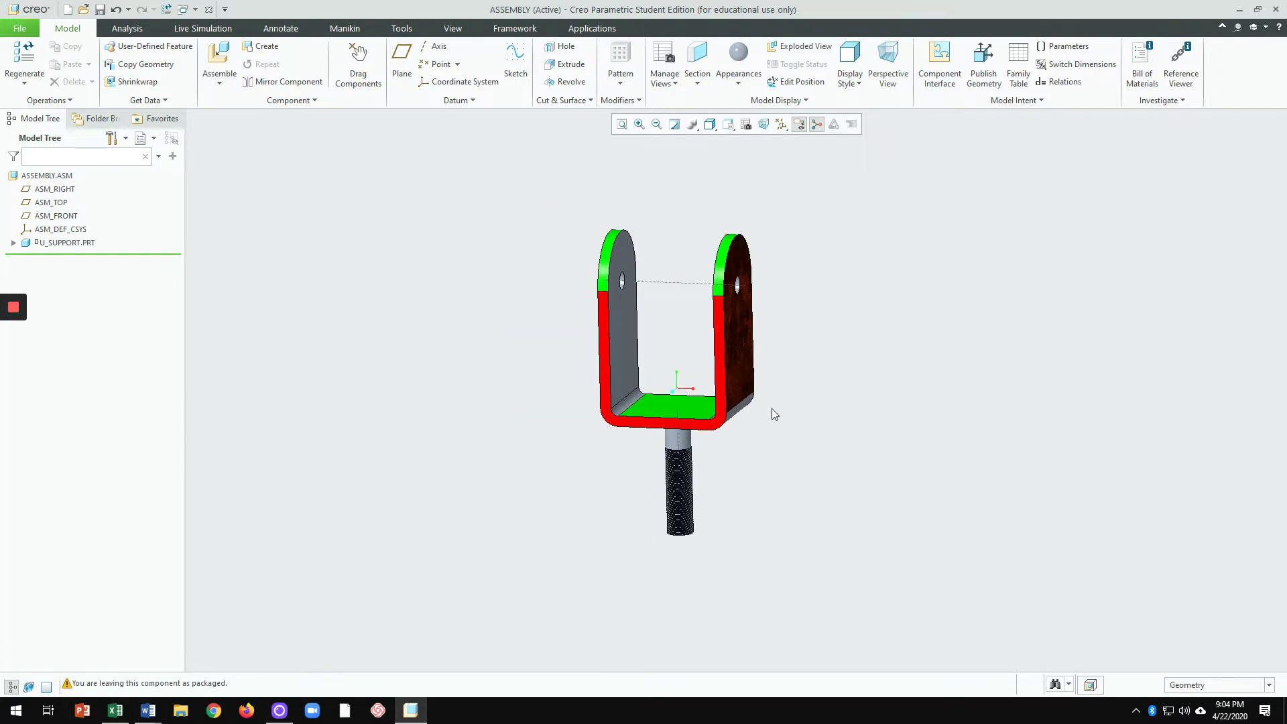
scroll(755, 370, "up", 2)
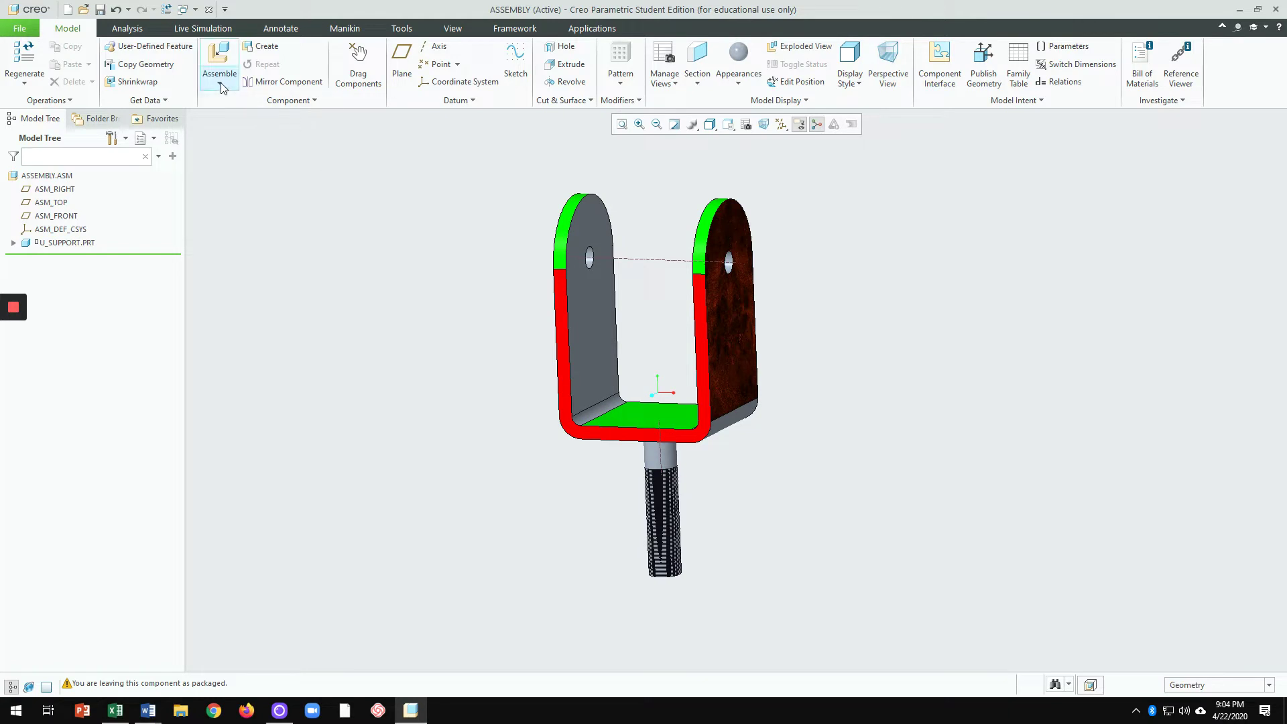
Step: Load bushing-1.prt and drag it to the upper right, clear of the U-support
left_click(219, 63)
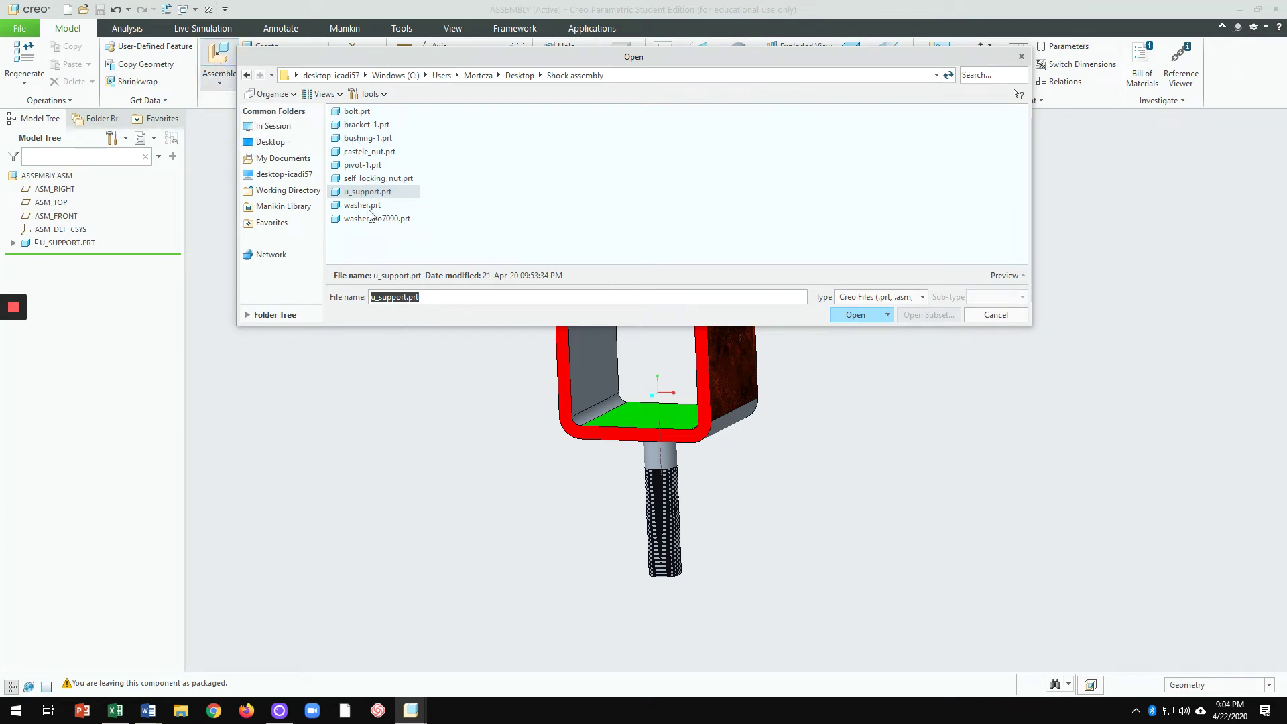
double_click(364, 138)
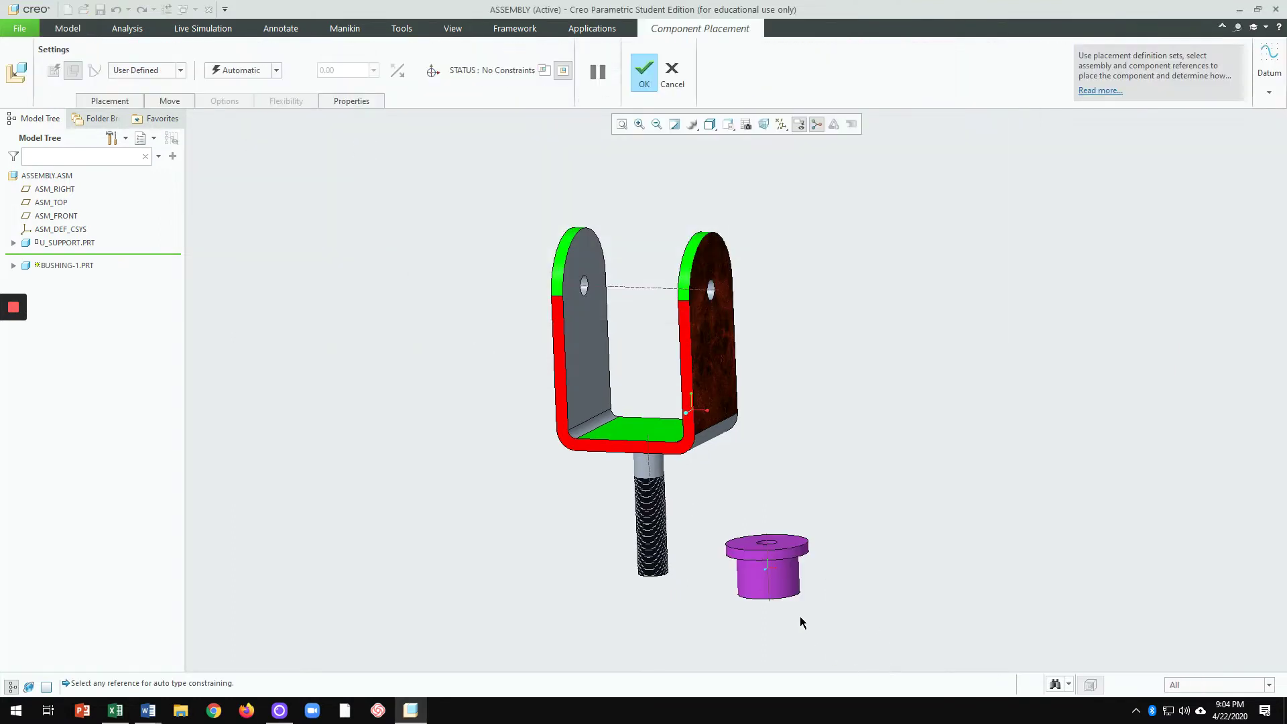
scroll(702, 604, "up", 2)
scroll(713, 600, "down", 4)
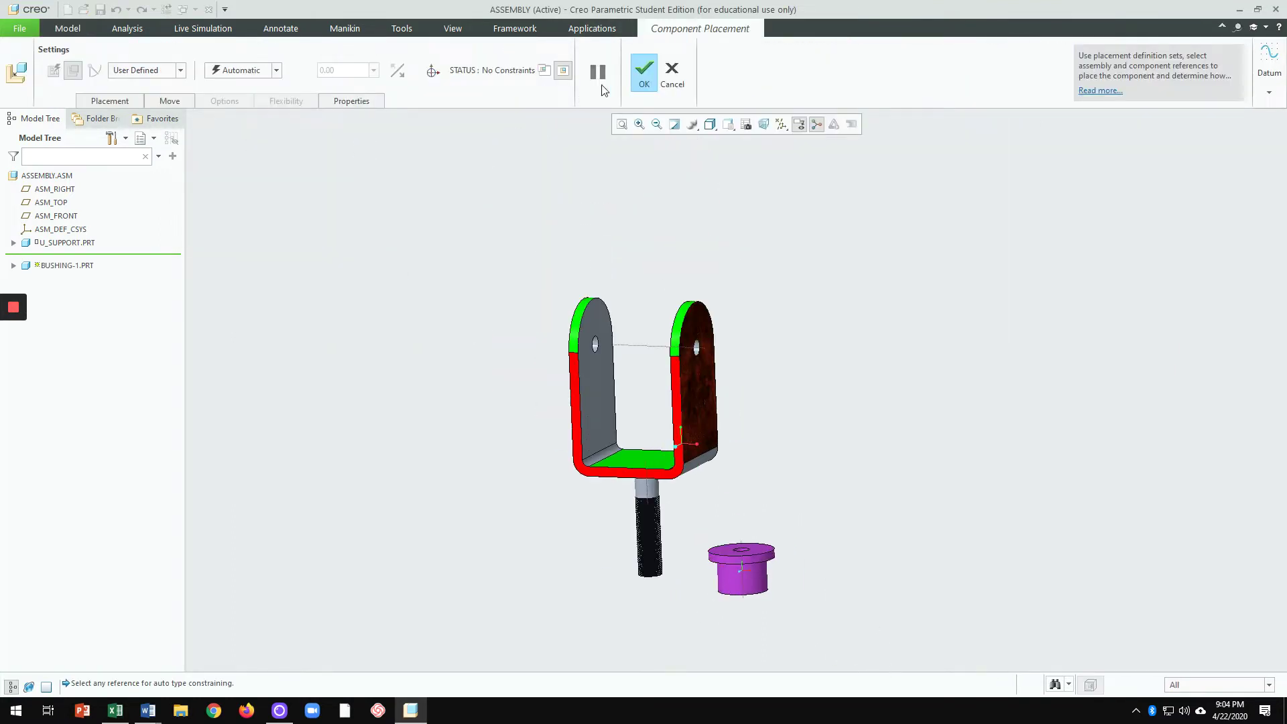
left_click(433, 70)
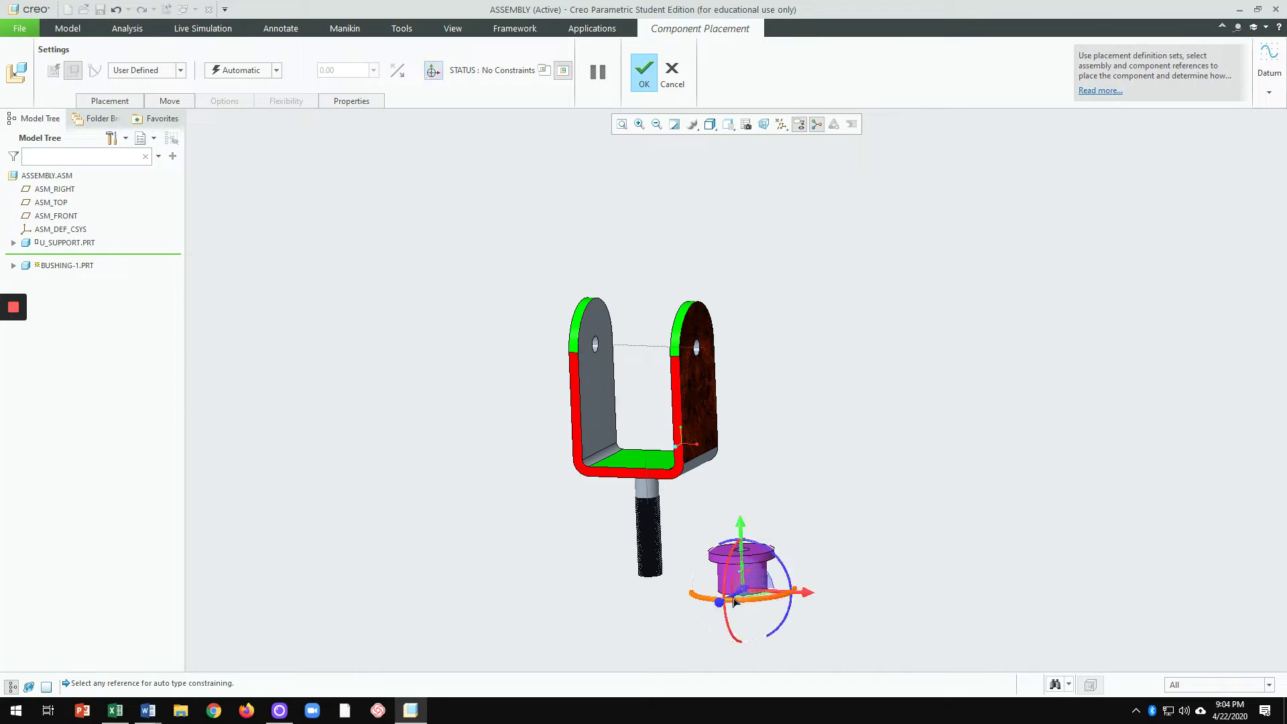
left_click_drag(734, 601, 919, 293)
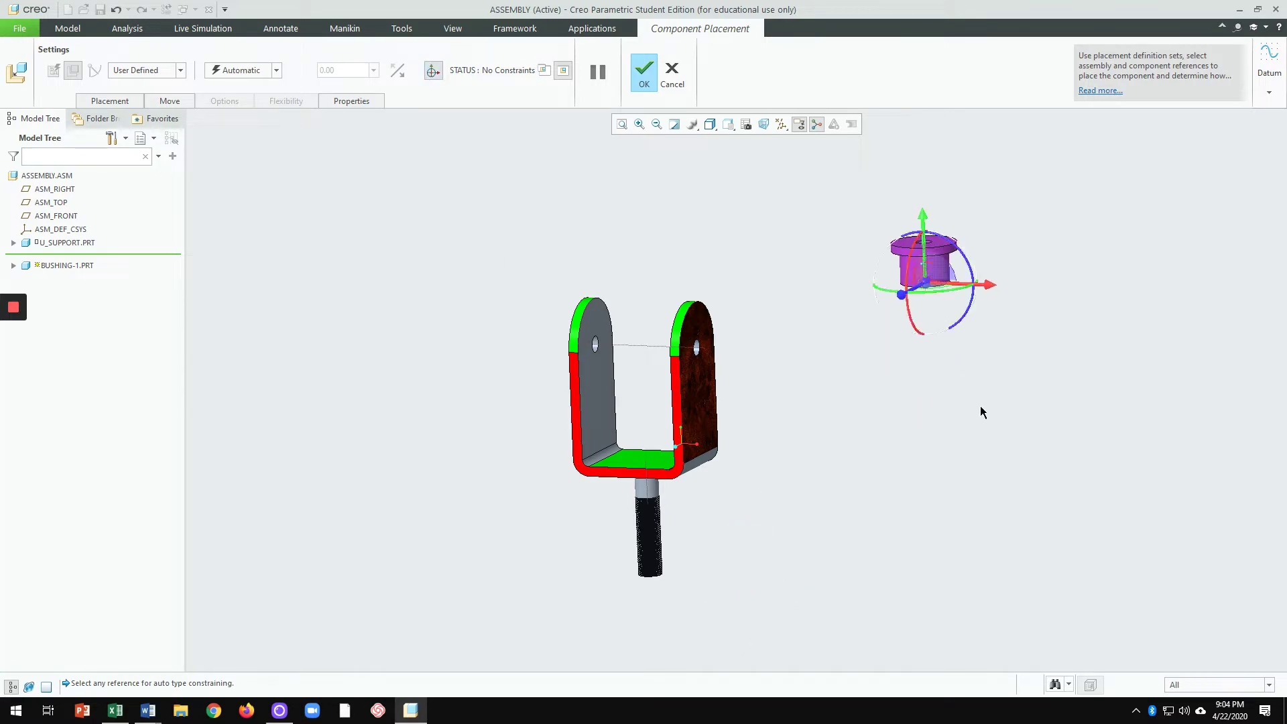
left_click(433, 71)
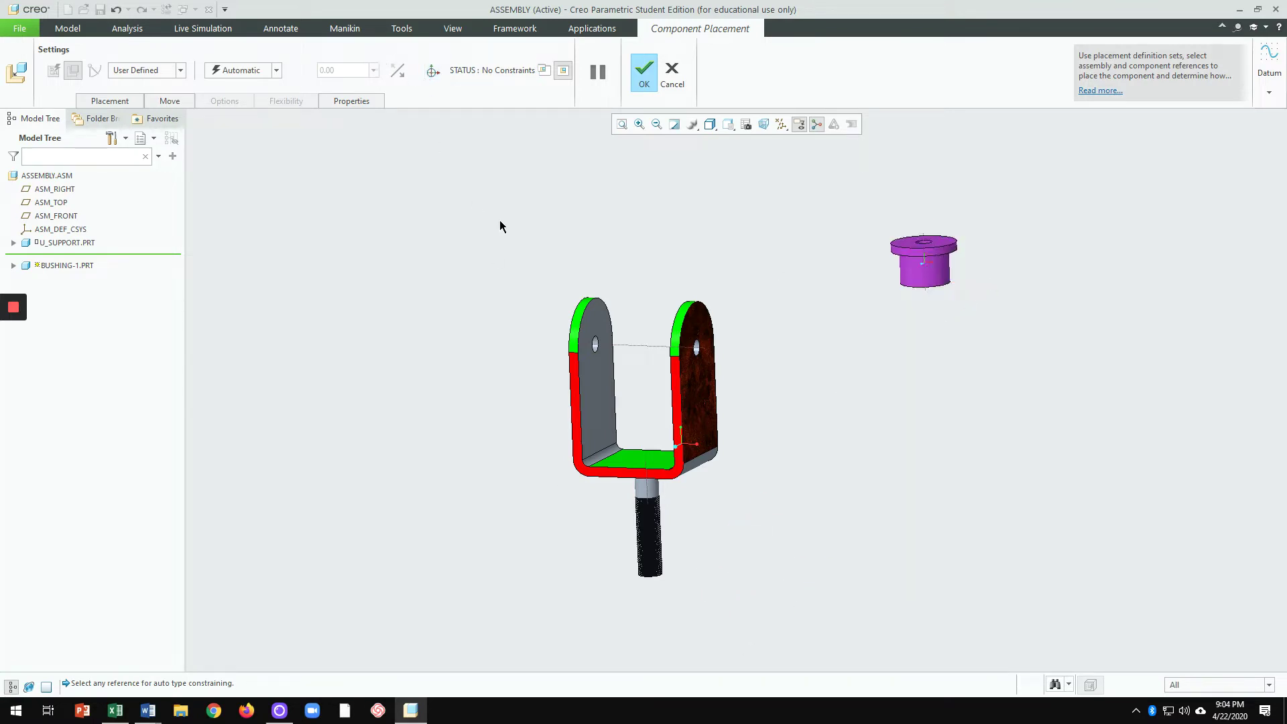
scroll(886, 268, "down", 2)
scroll(886, 268, "up", 1)
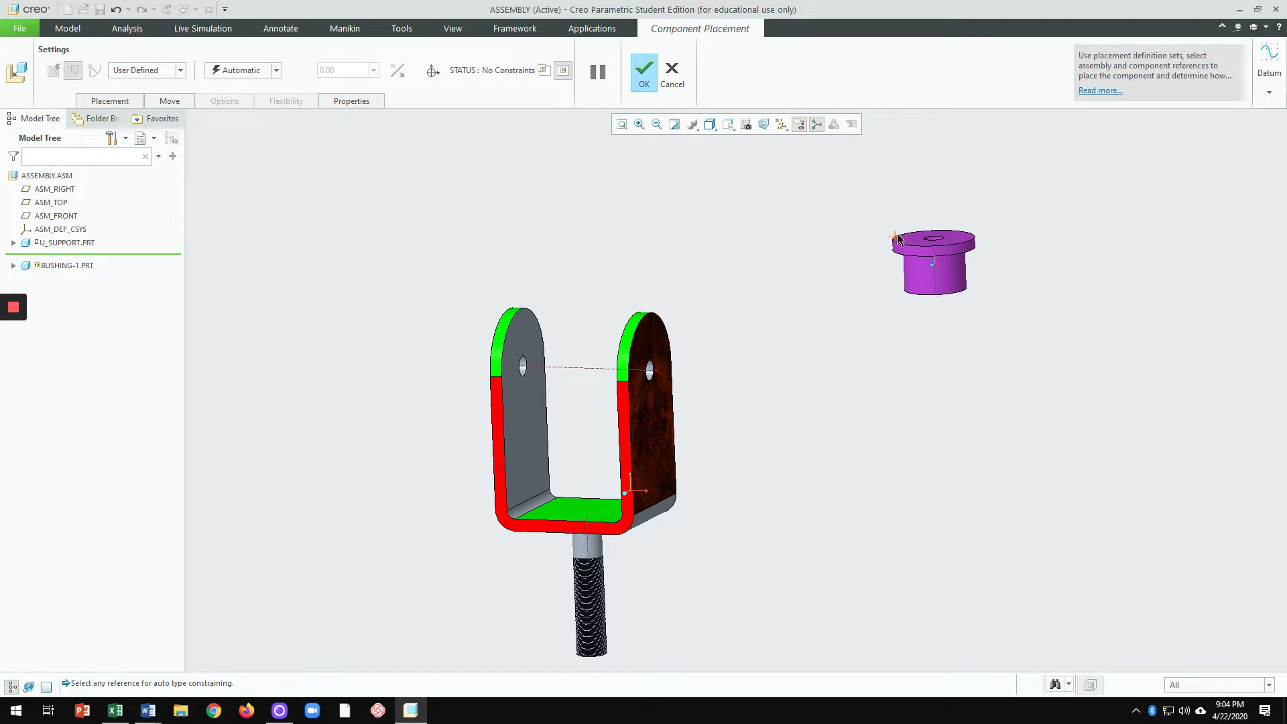
scroll(899, 240, "down", 2)
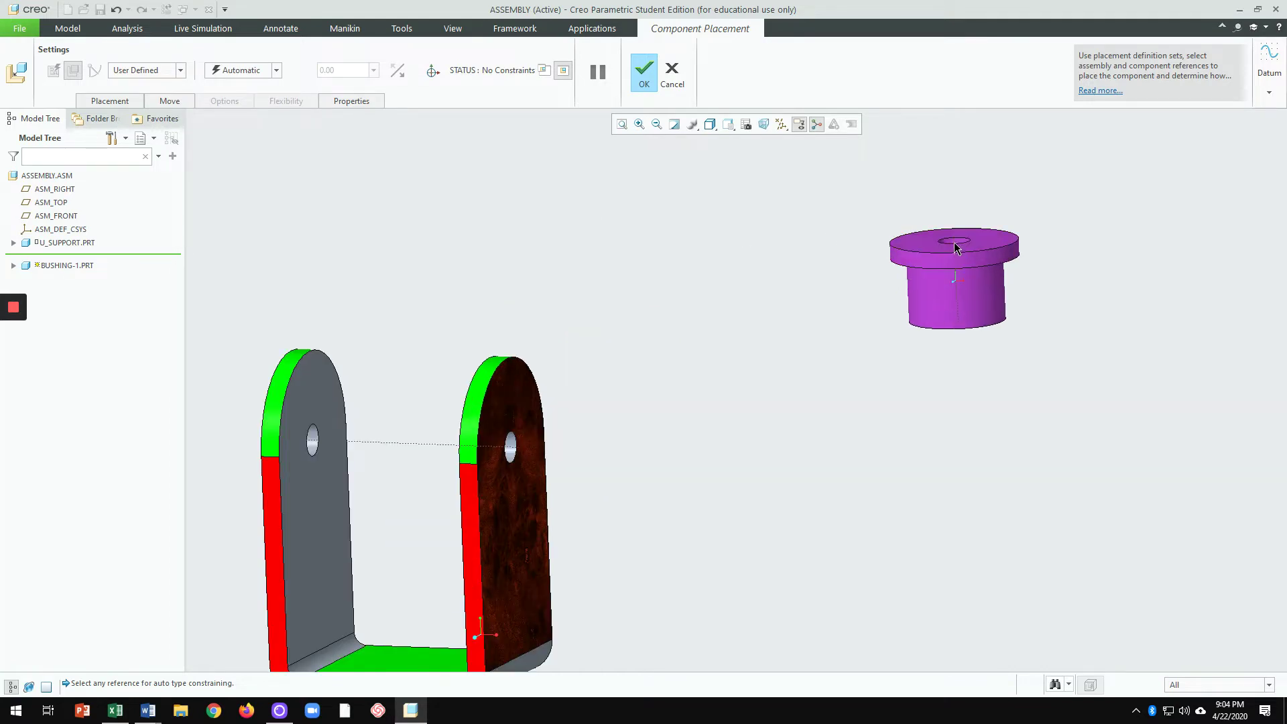
Step: Make the bushing's axis Coincident with the left arm's hole axis
left_click(956, 248)
scroll(872, 334, "up", 2)
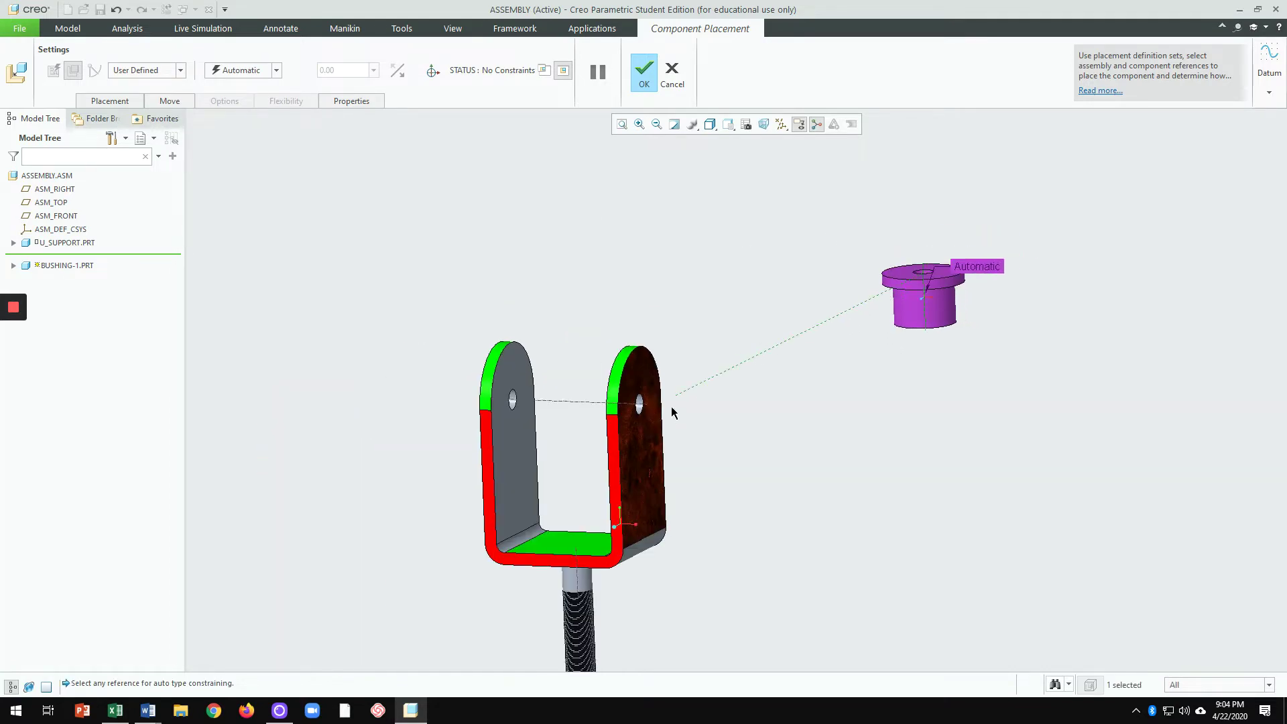
left_click(538, 405)
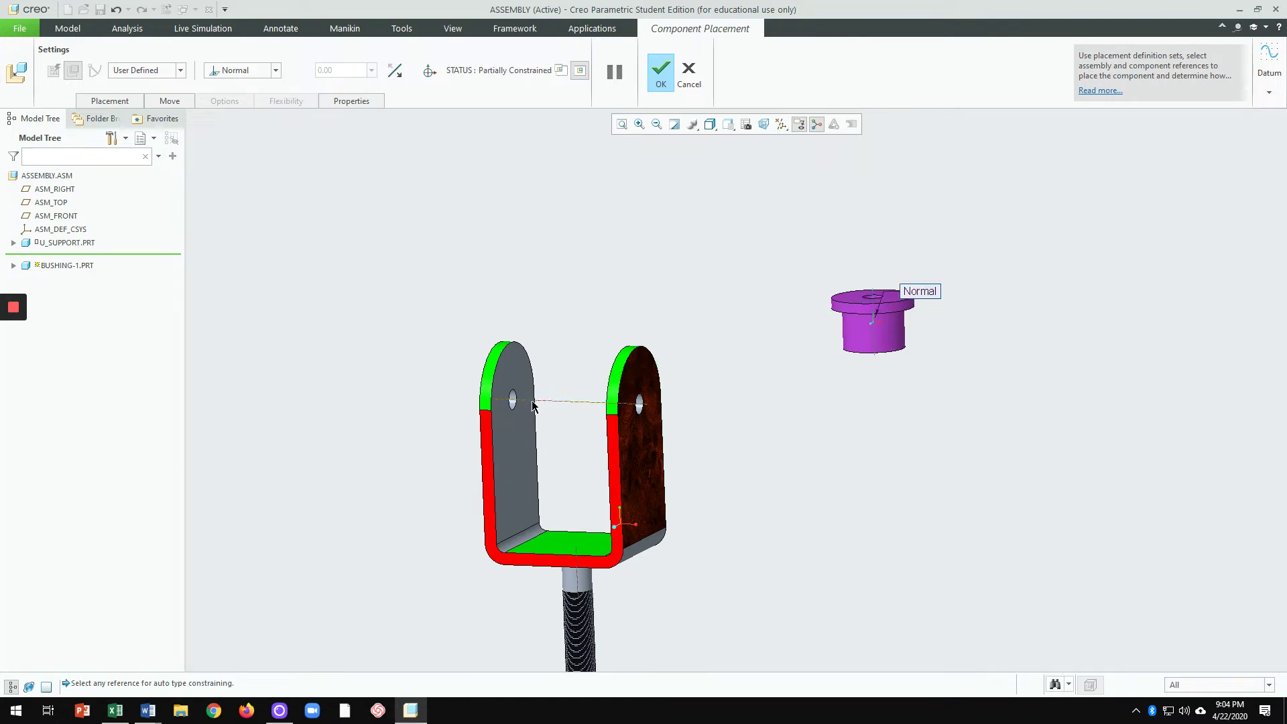
left_click(275, 71)
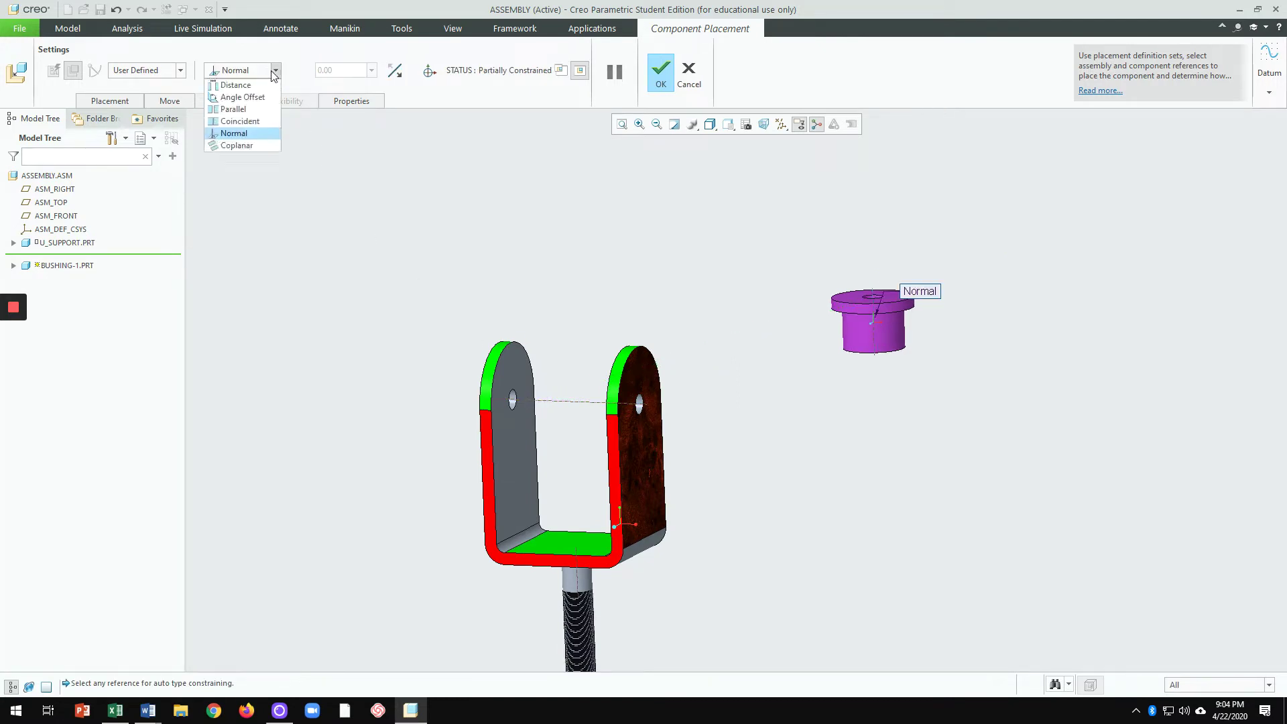
left_click(240, 121)
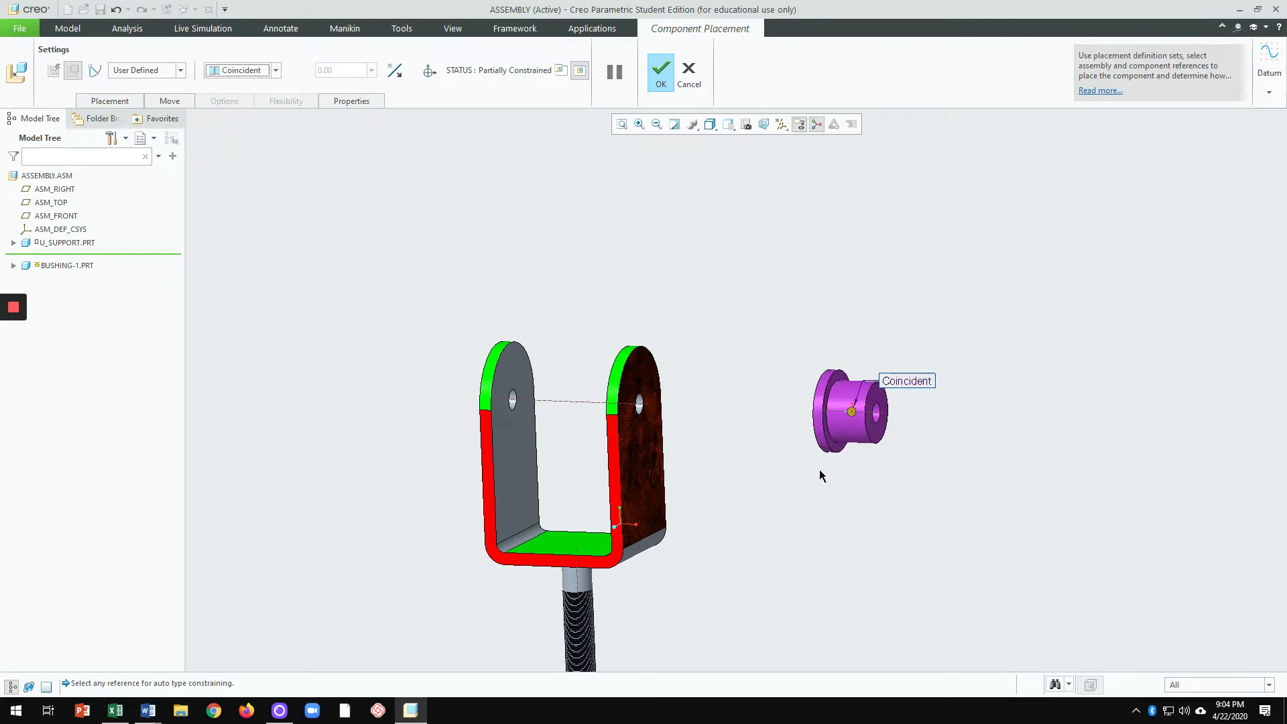
Step: Seat the bushing flange Coincident against the left arm and confirm the placement
mouse_move(787, 440)
middle_mouse_down()
mouse_move(868, 431)
mouse_move(804, 432)
middle_mouse_up()
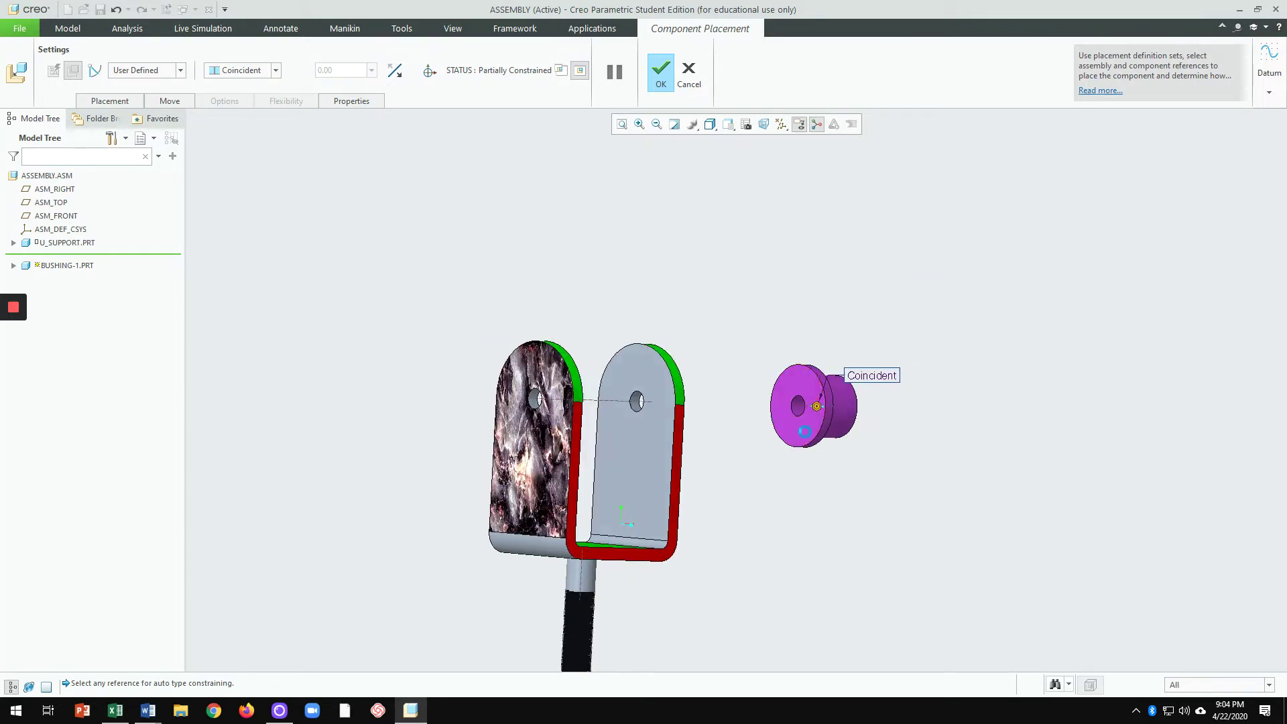
left_click(805, 431)
middle_click_drag(807, 488, 251, 167)
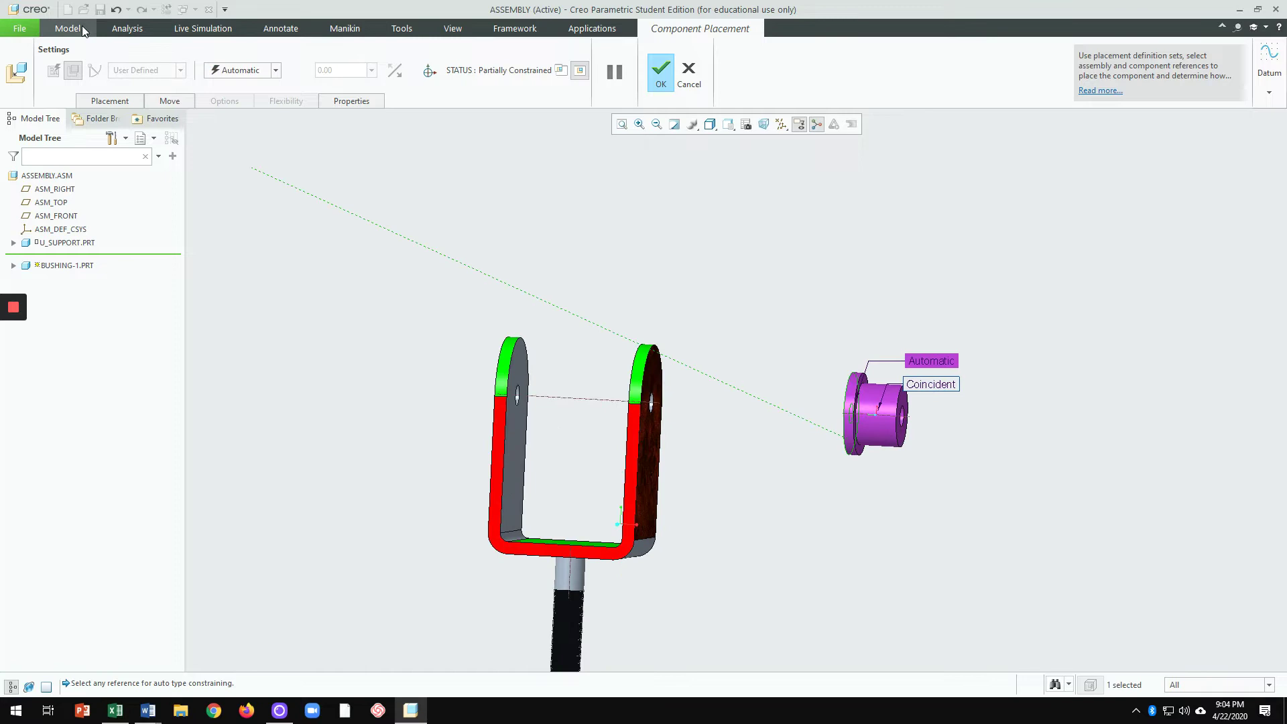
left_click(276, 70)
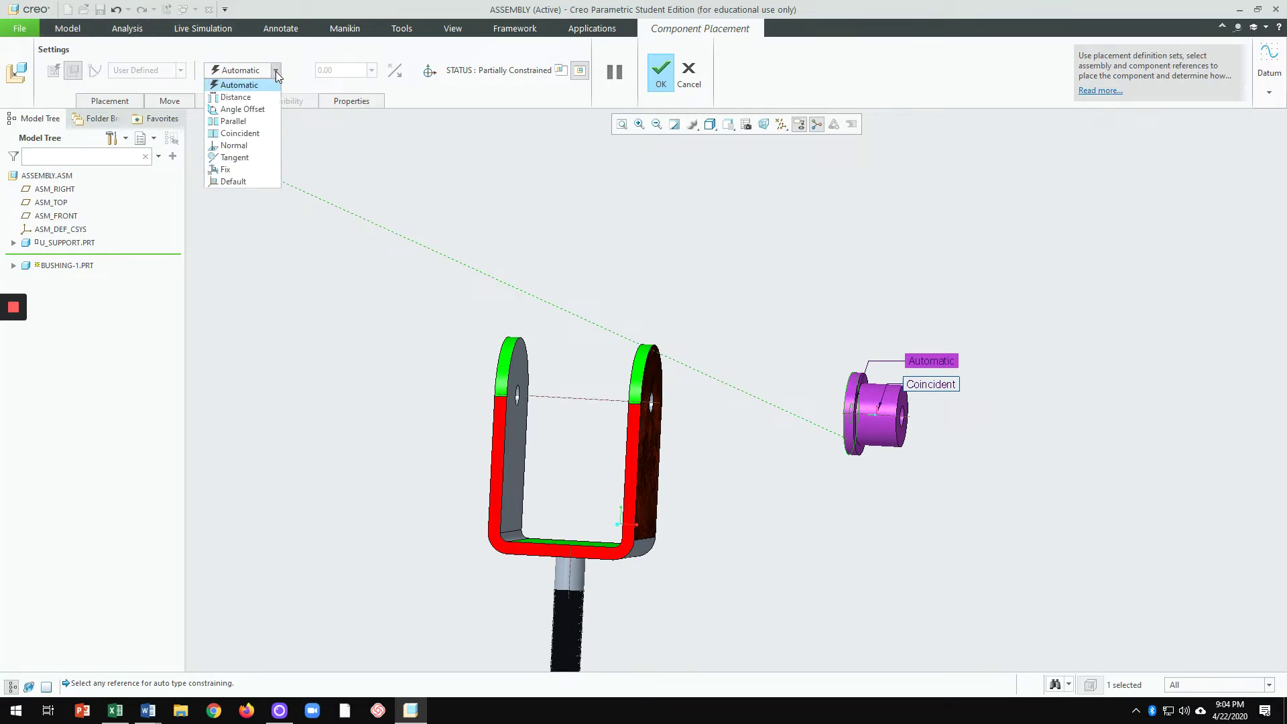
left_click(254, 134)
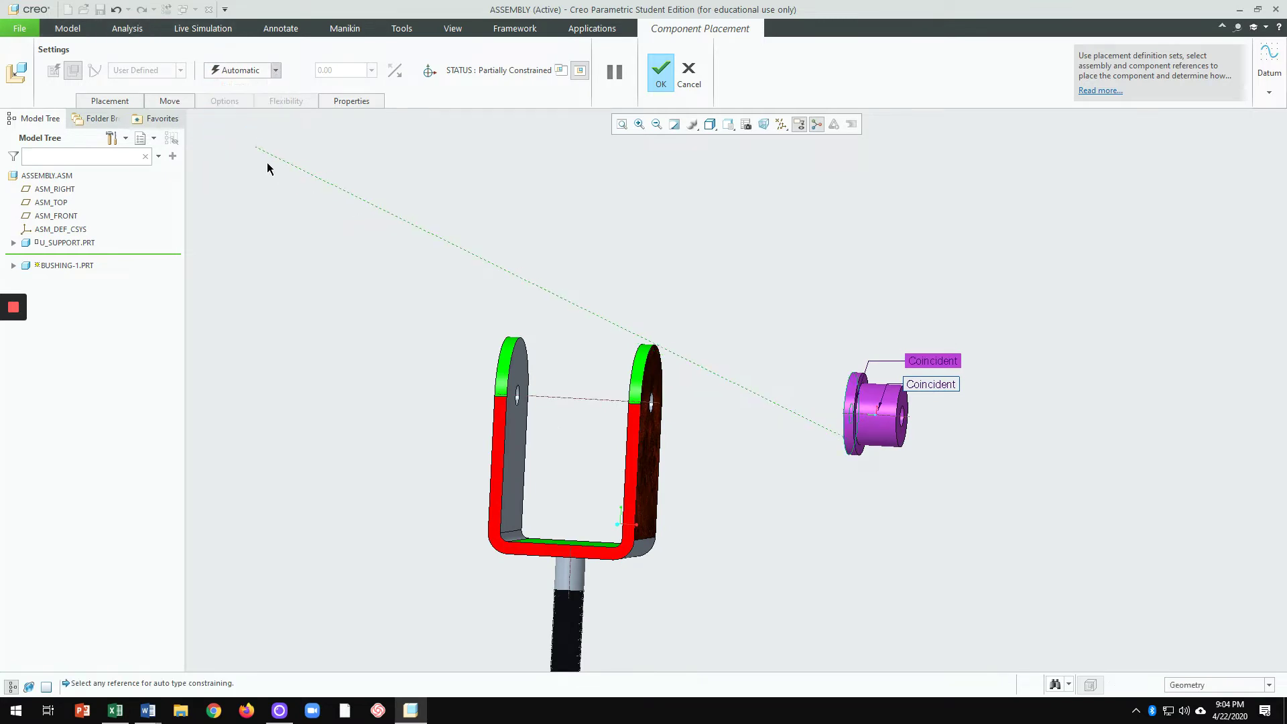
left_click(519, 361)
middle_click_drag(592, 372, 566, 455)
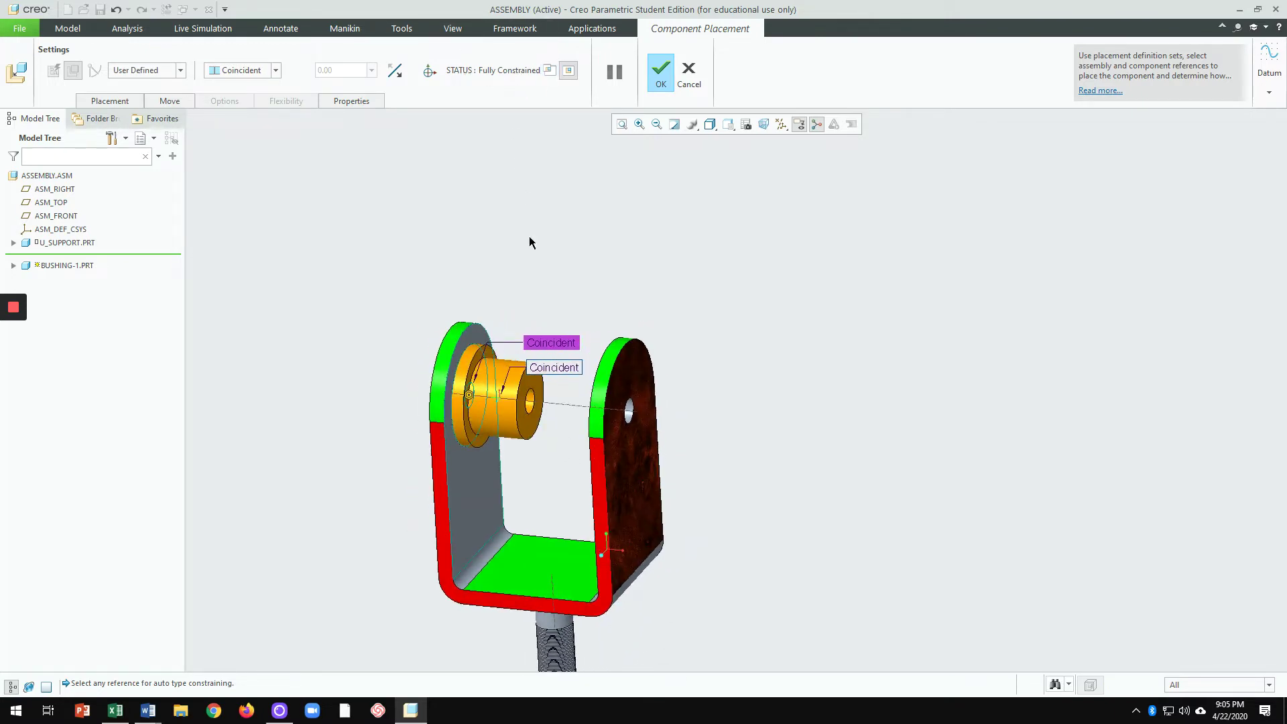
left_click(660, 71)
scroll(590, 355, "down", 2)
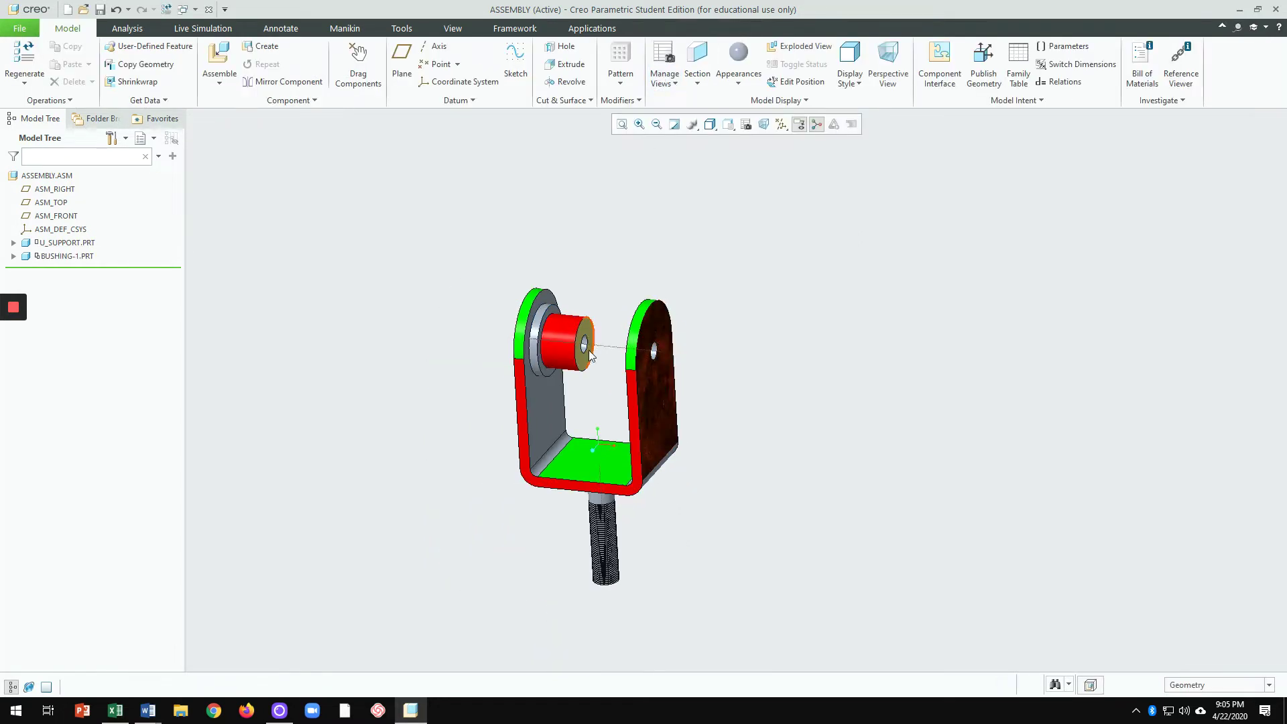
scroll(590, 356, "up", 2)
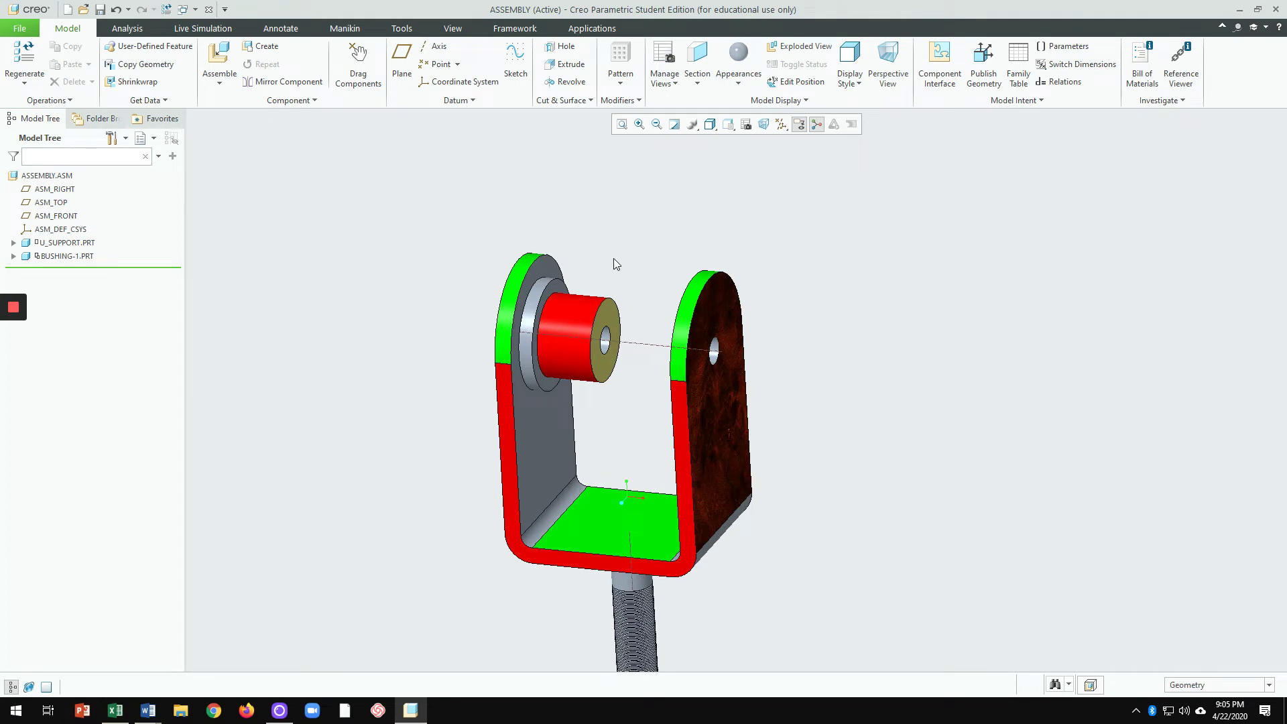
mouse_move(616, 264)
middle_mouse_down()
mouse_move(629, 178)
mouse_move(630, 264)
middle_mouse_up()
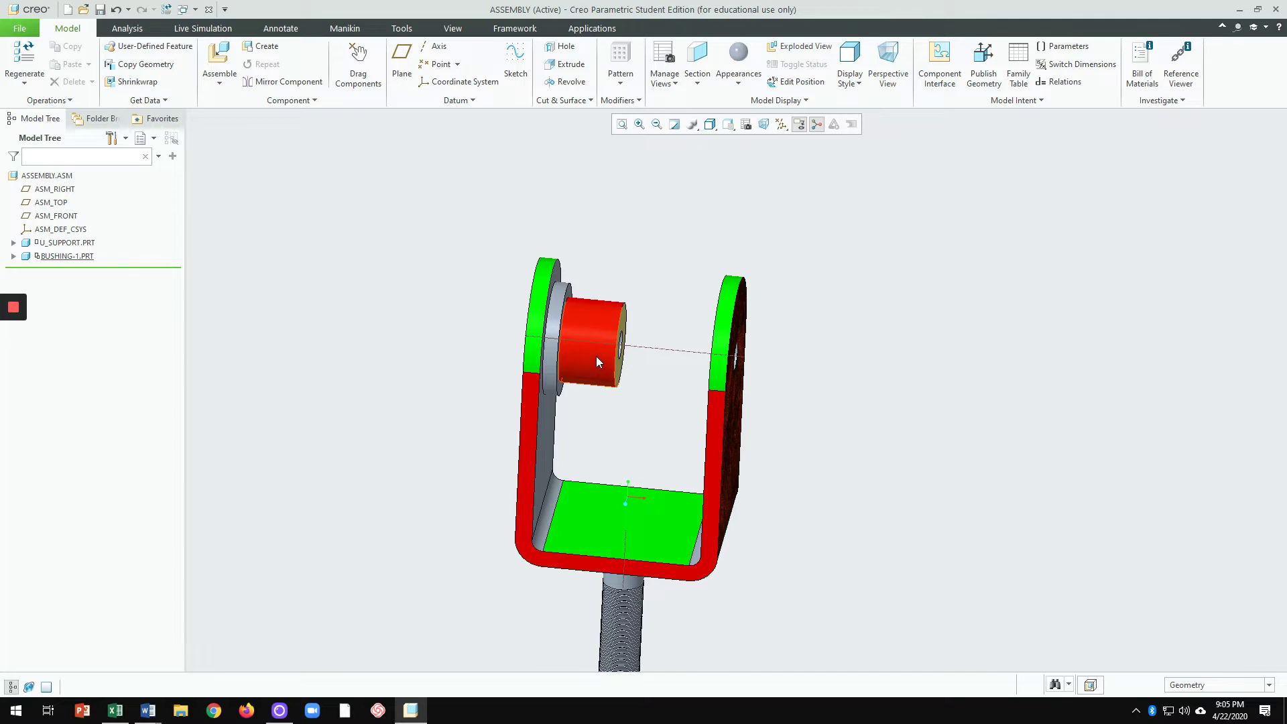
scroll(597, 356, "up", 1)
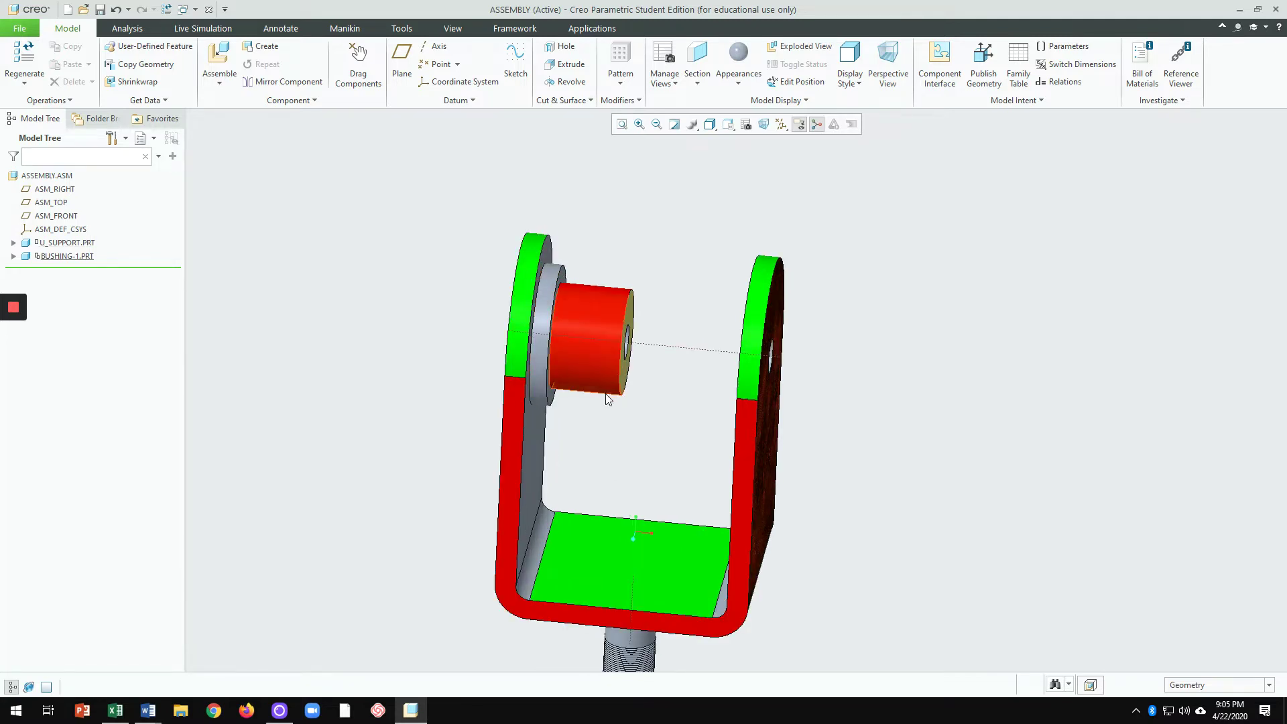
middle_click_drag(608, 399, 856, 324)
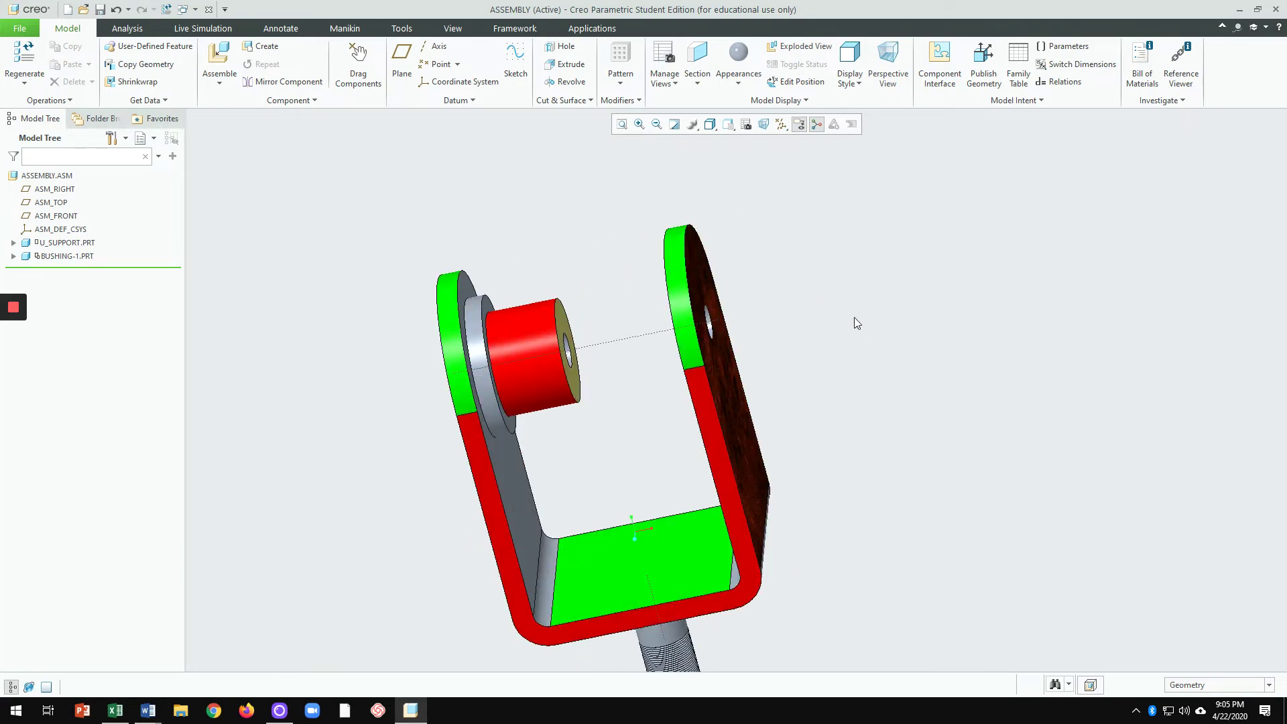
Step: Load a second copy of bushing-1.prt and drag it to the upper right
left_click(218, 62)
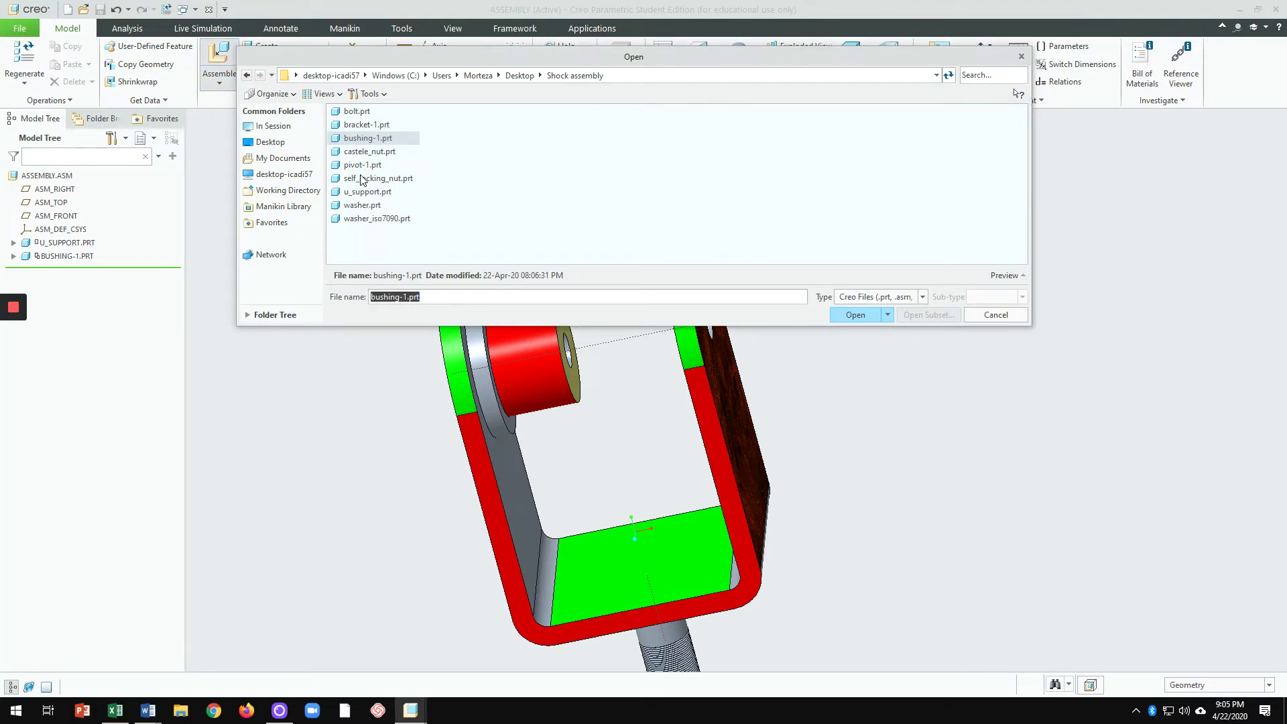
double_click(362, 139)
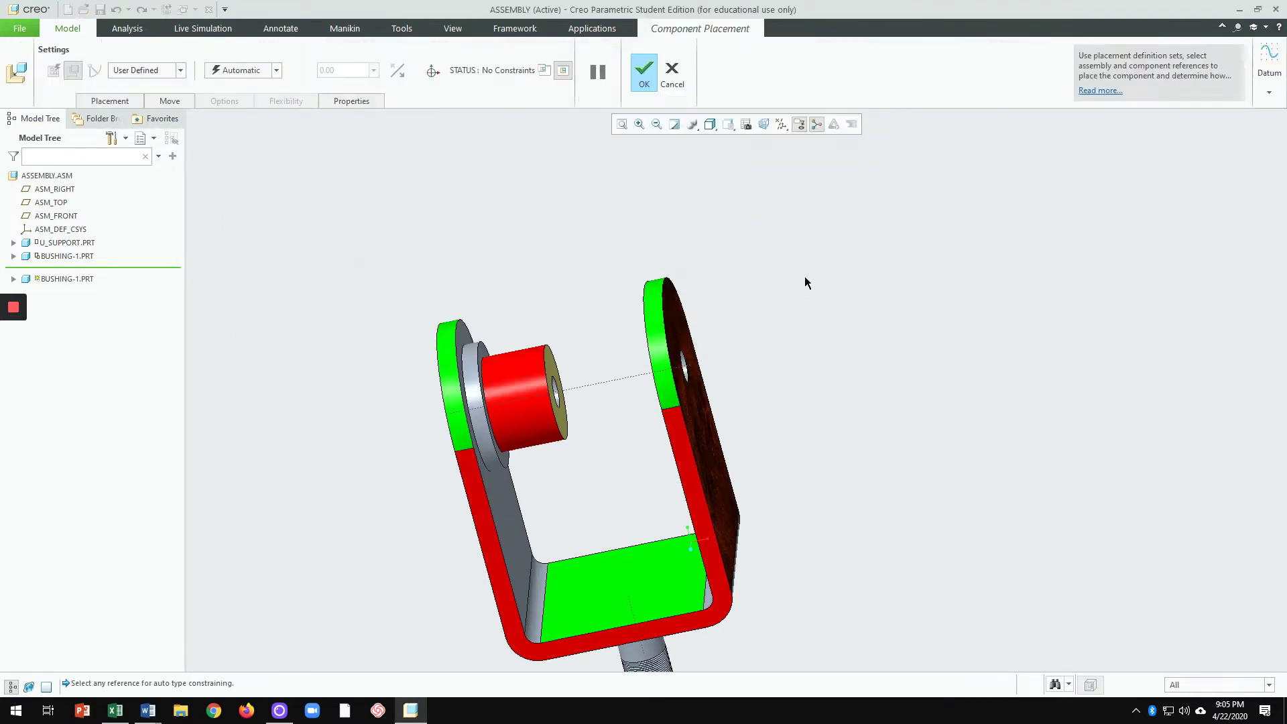
scroll(831, 493, "up", 1)
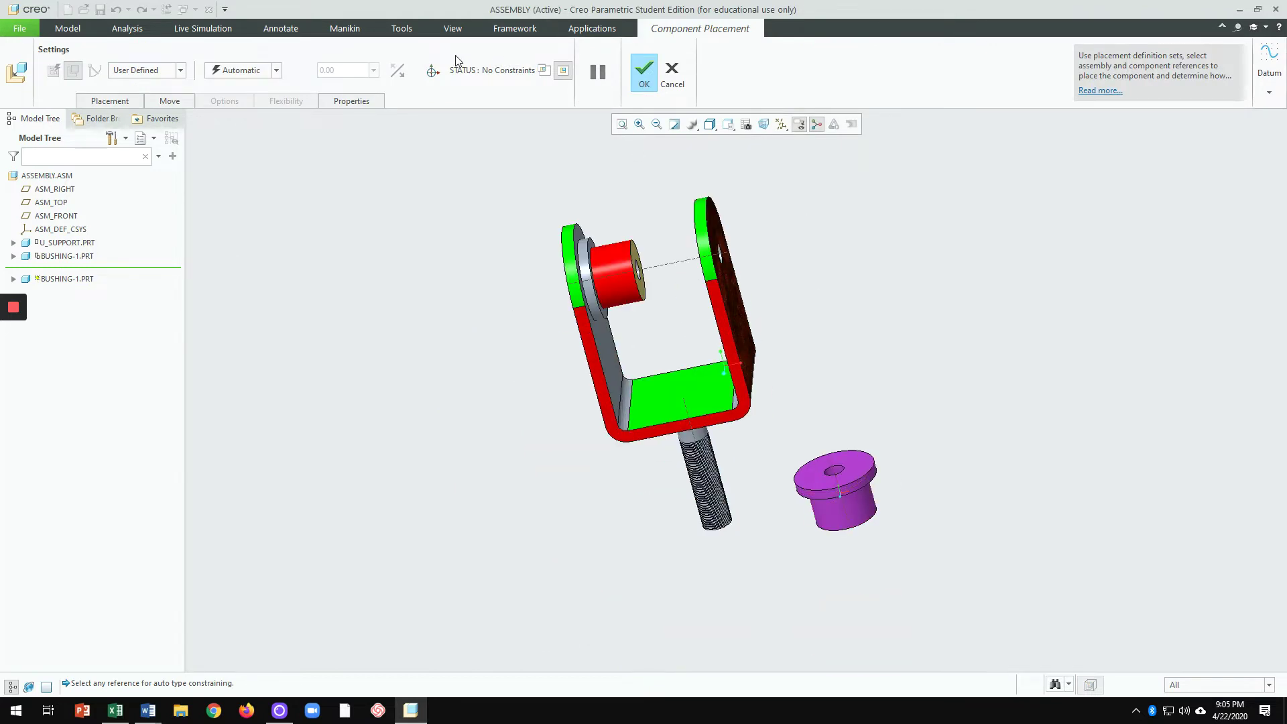
left_click(439, 72)
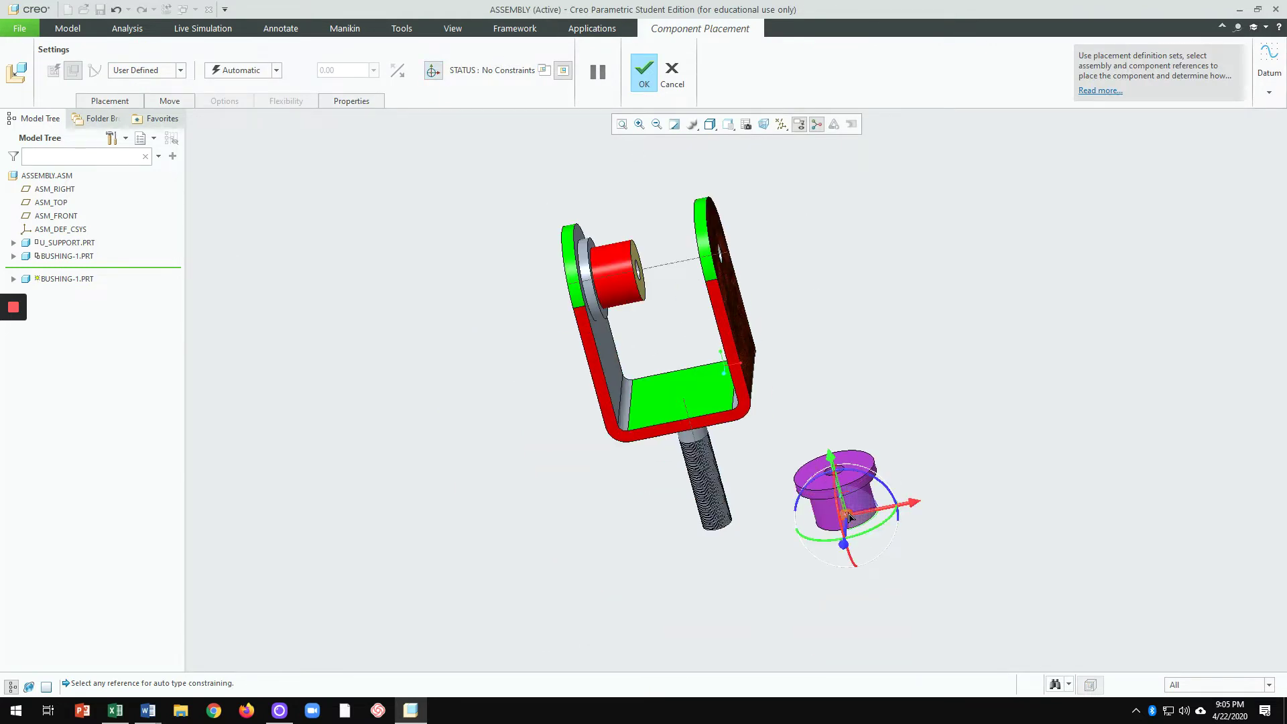
left_click_drag(846, 513, 924, 282)
left_click(434, 70)
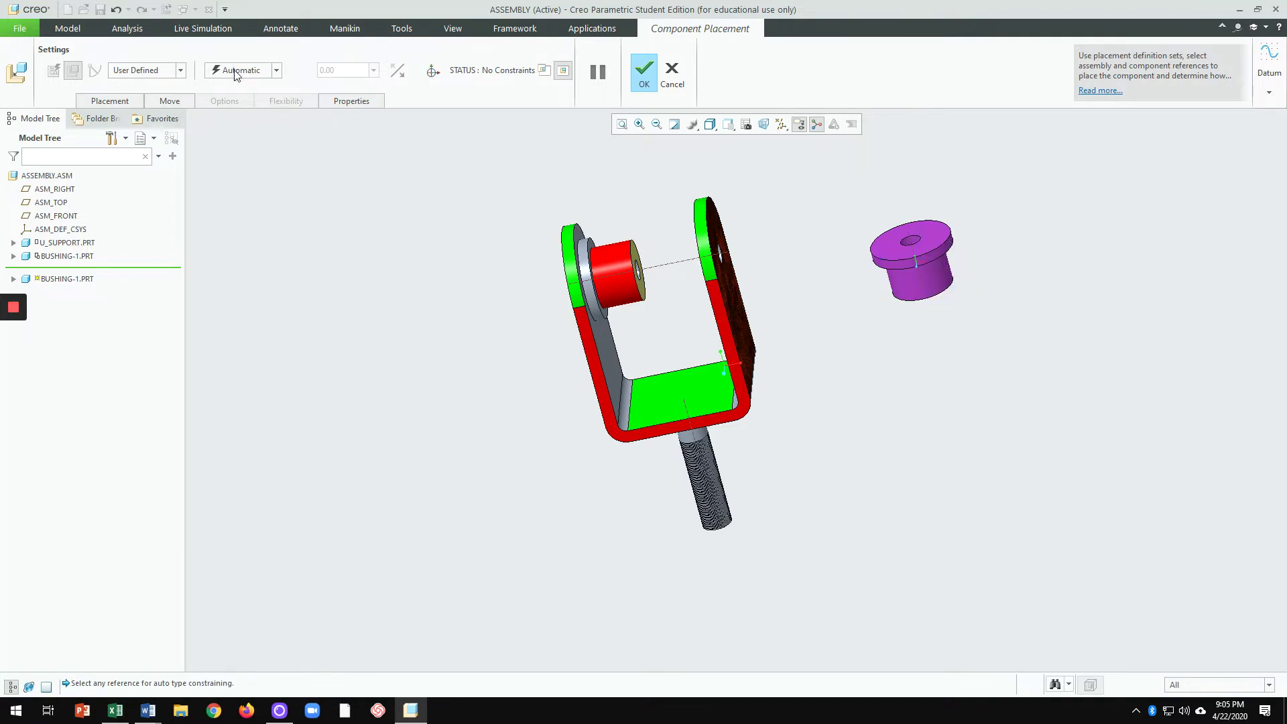
scroll(922, 265, "down", 3)
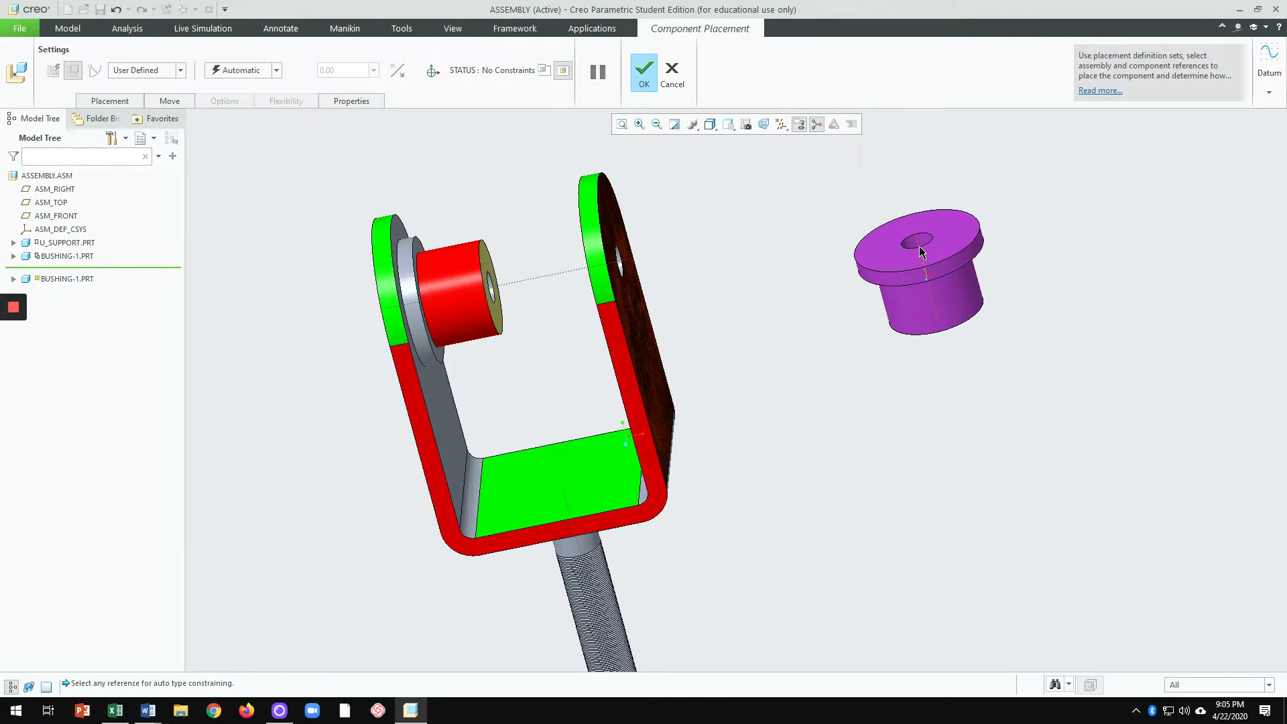
Step: Make the new bushing's axis Coincident with the right arm's hole axis
left_click(921, 251)
scroll(751, 375, "up", 2)
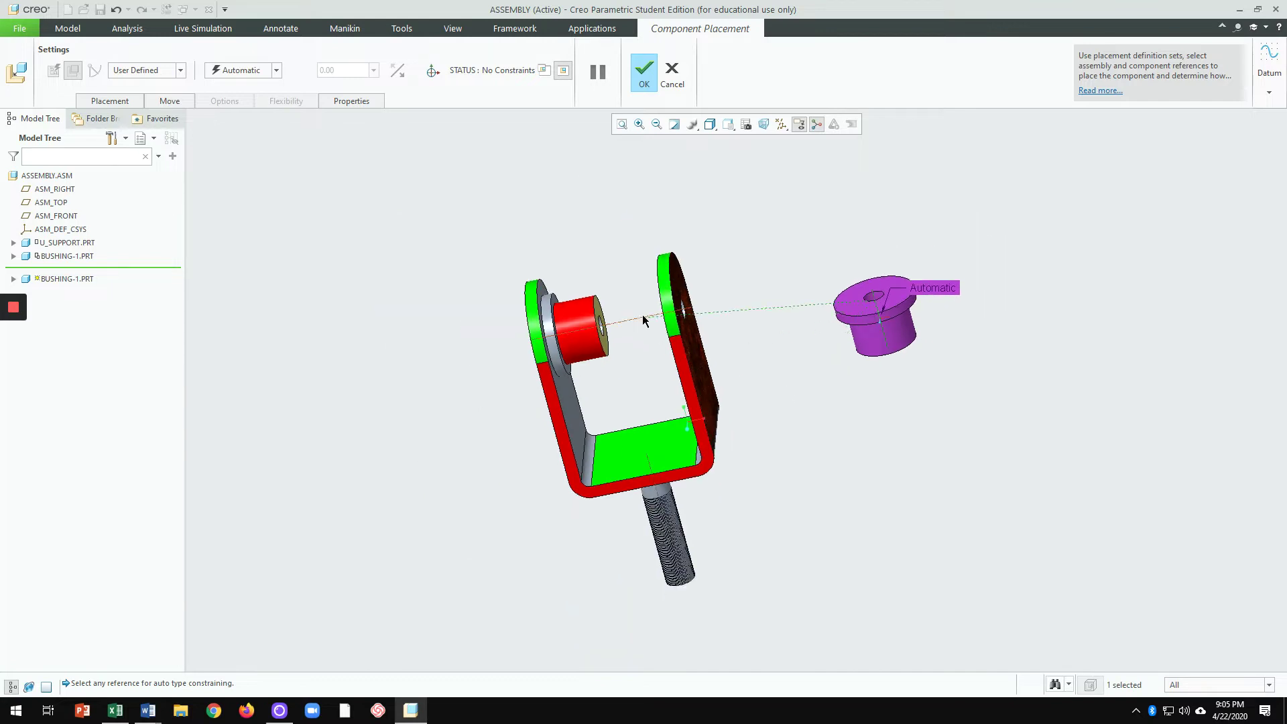
scroll(645, 338, "down", 2)
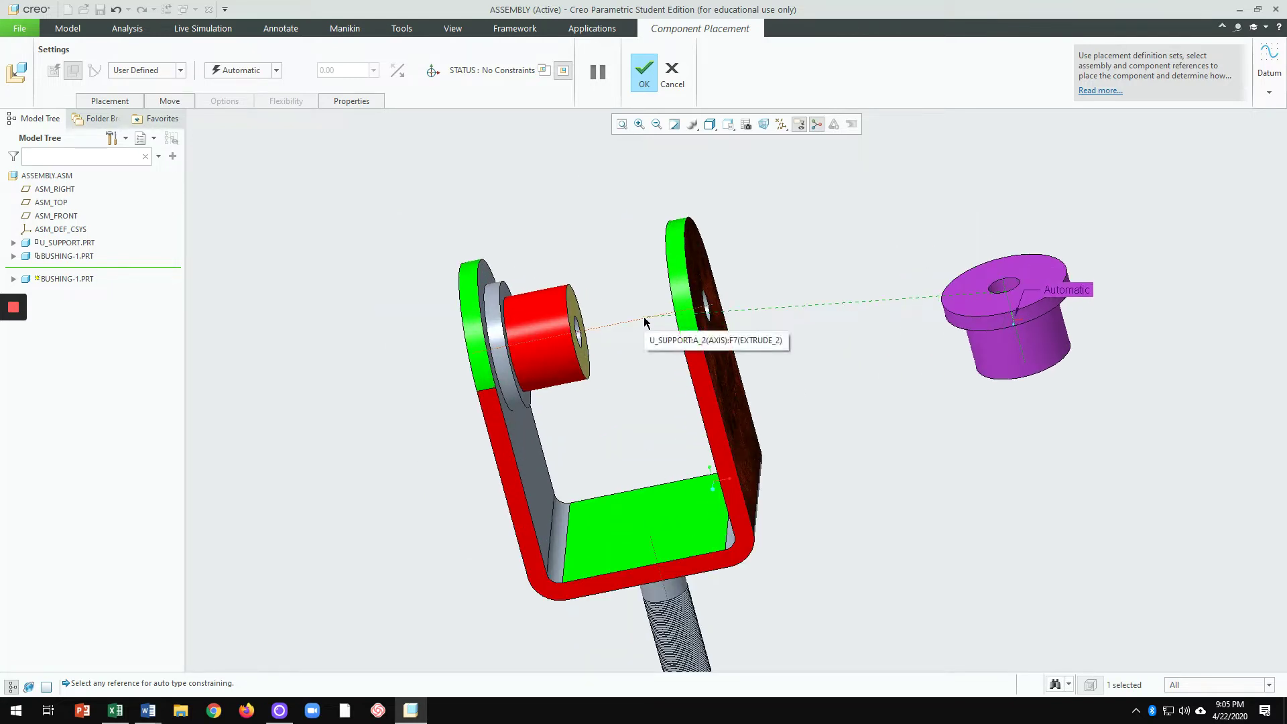
left_click(644, 323)
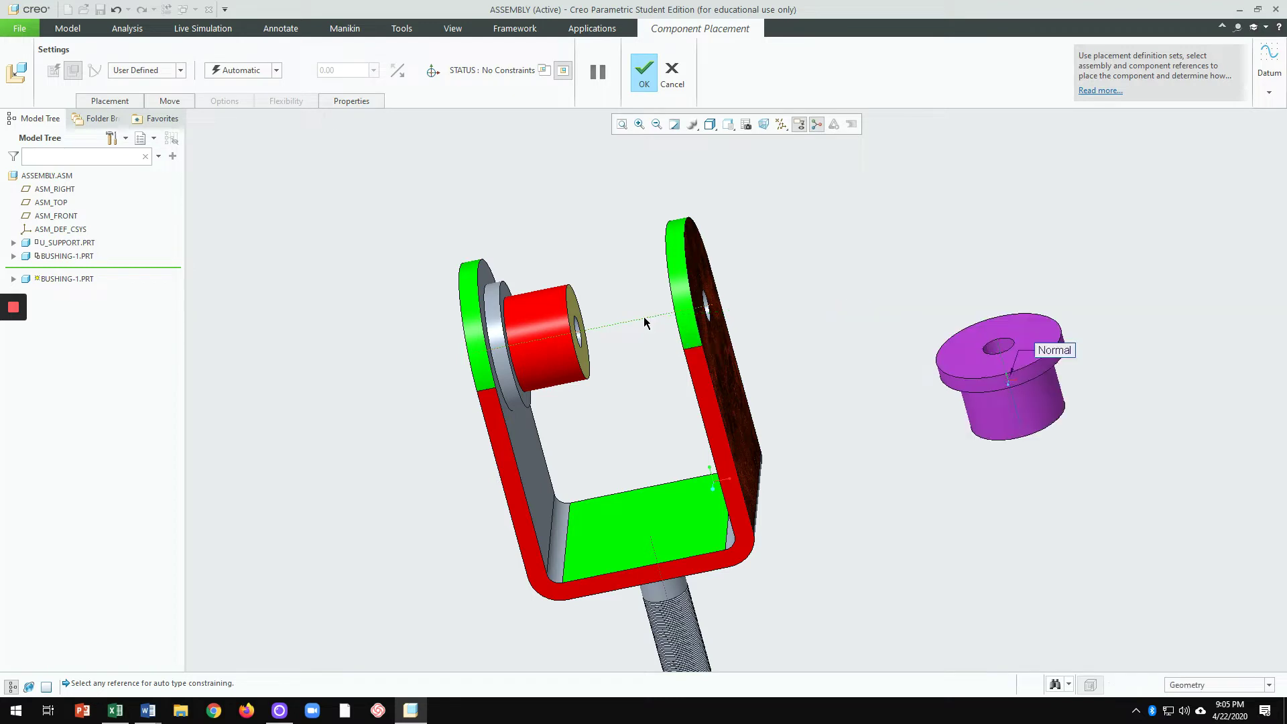
left_click(276, 71)
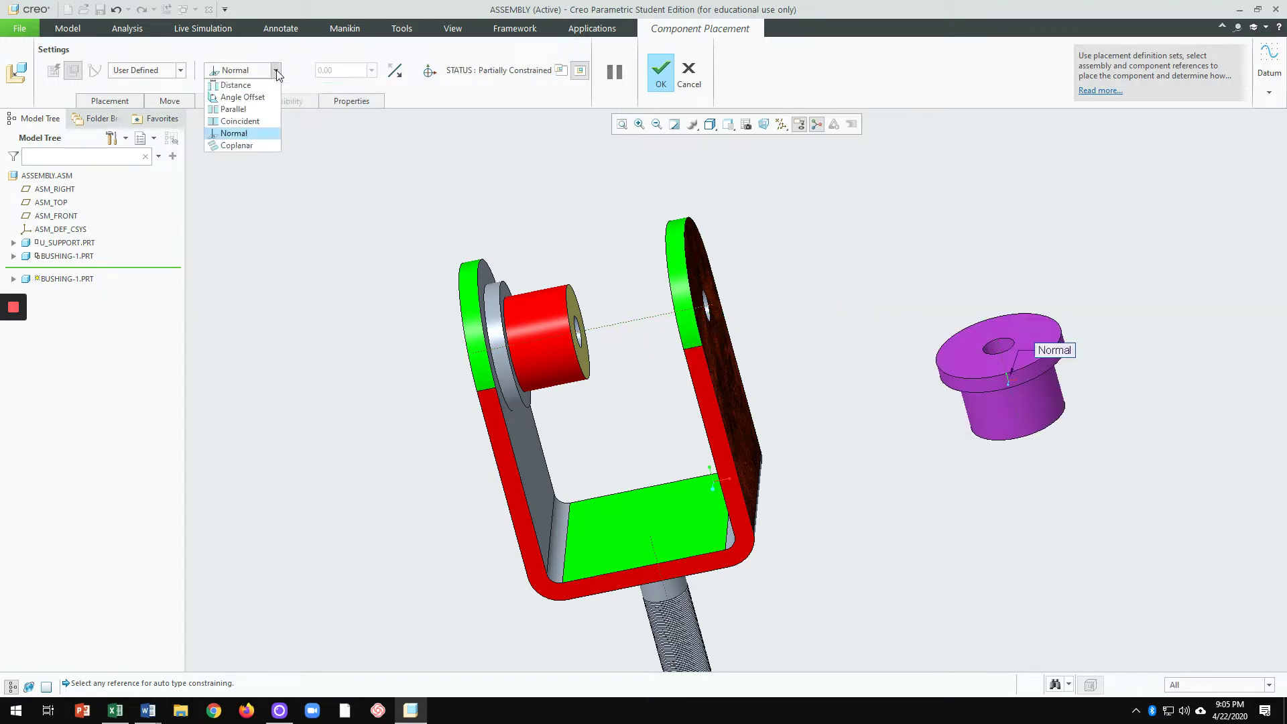
left_click(259, 126)
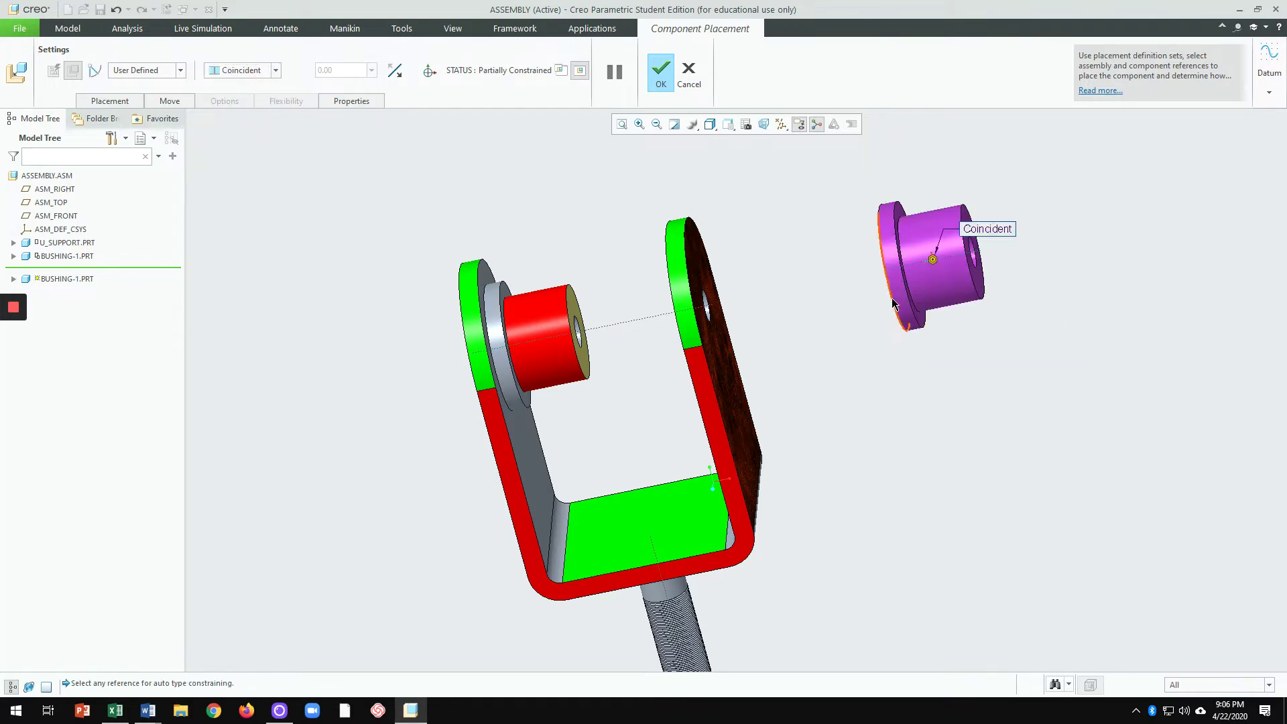
Step: Seat its flange Coincident on the right arm, flip it to face inward, and confirm
middle_click_drag(899, 302, 918, 329)
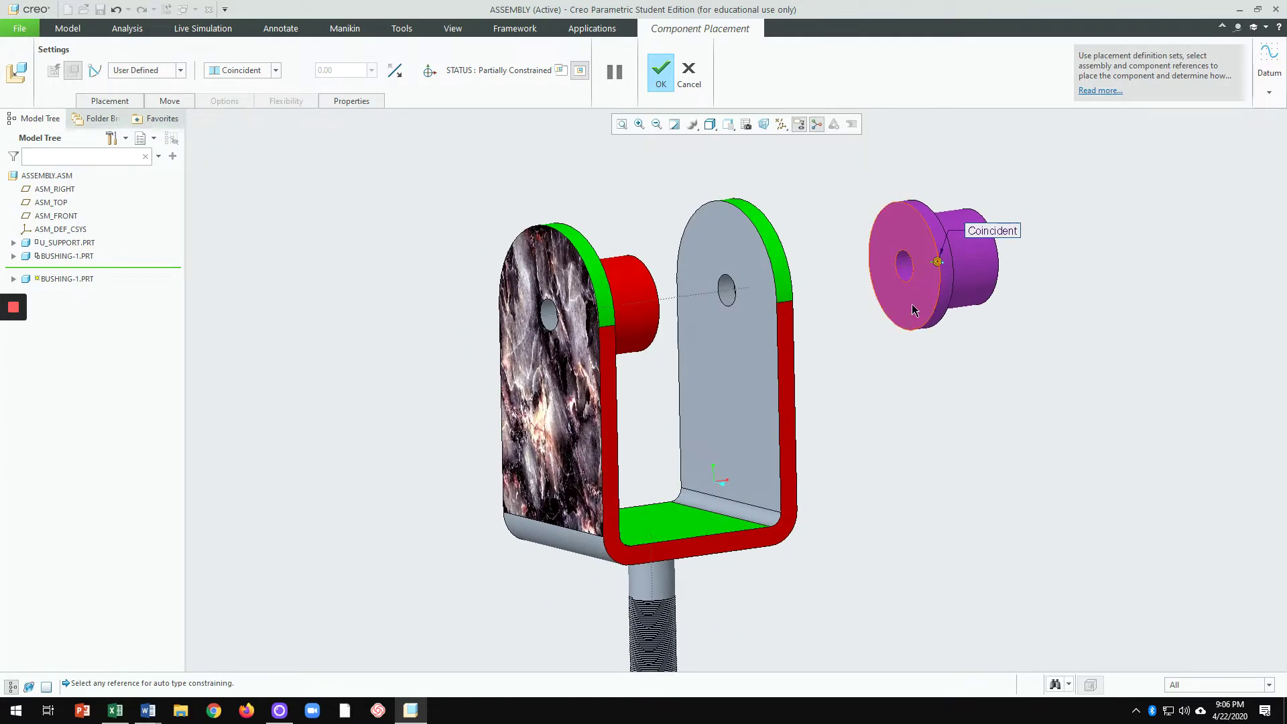
left_click(915, 304)
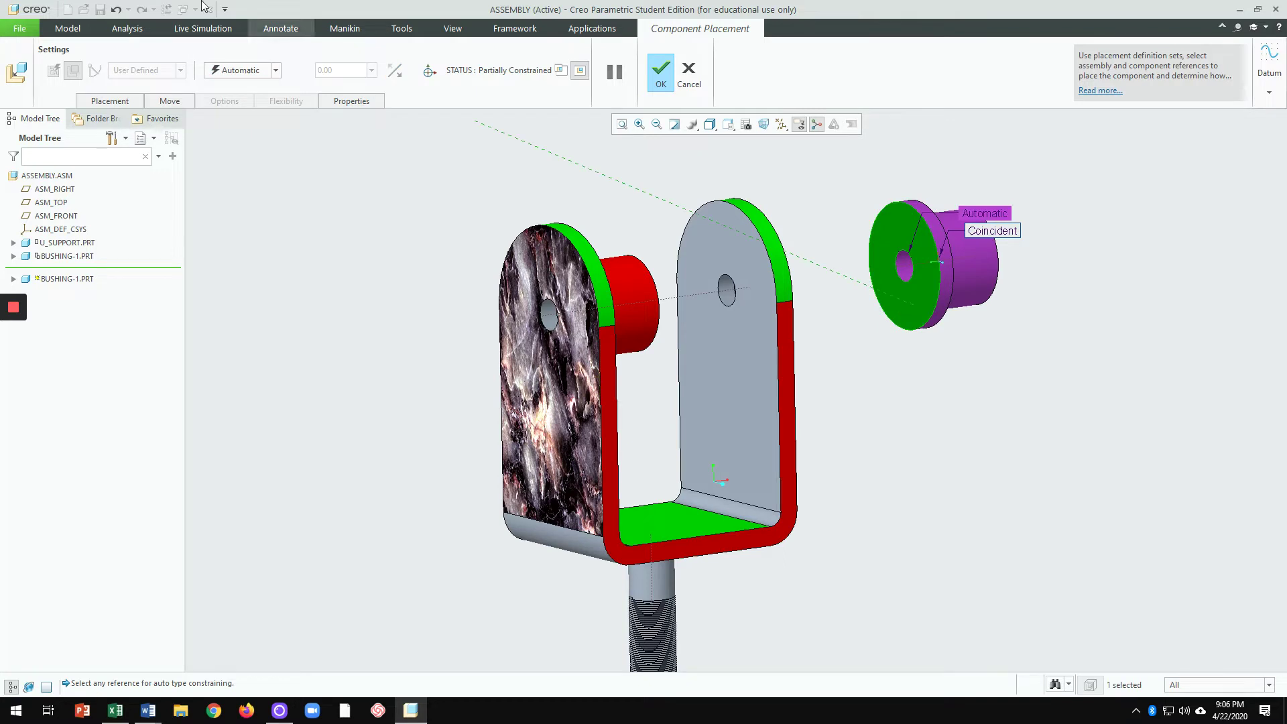
left_click(276, 70)
left_click(247, 129)
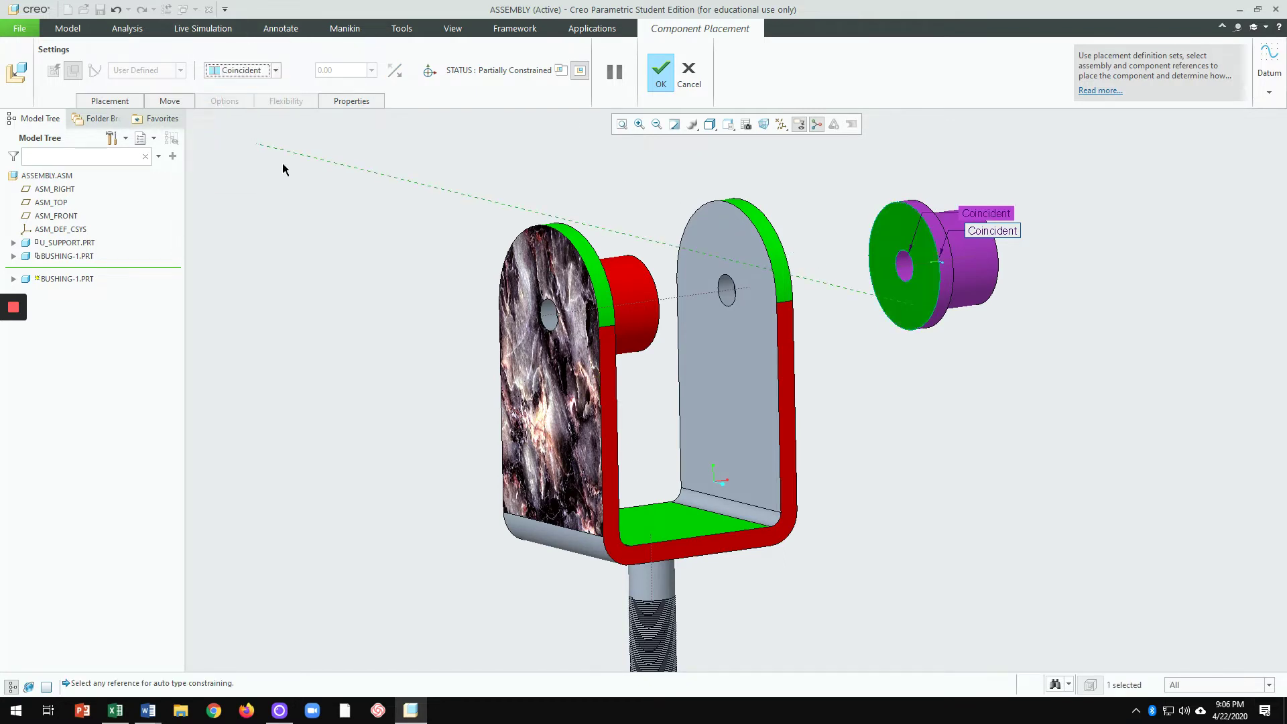
left_click(742, 264)
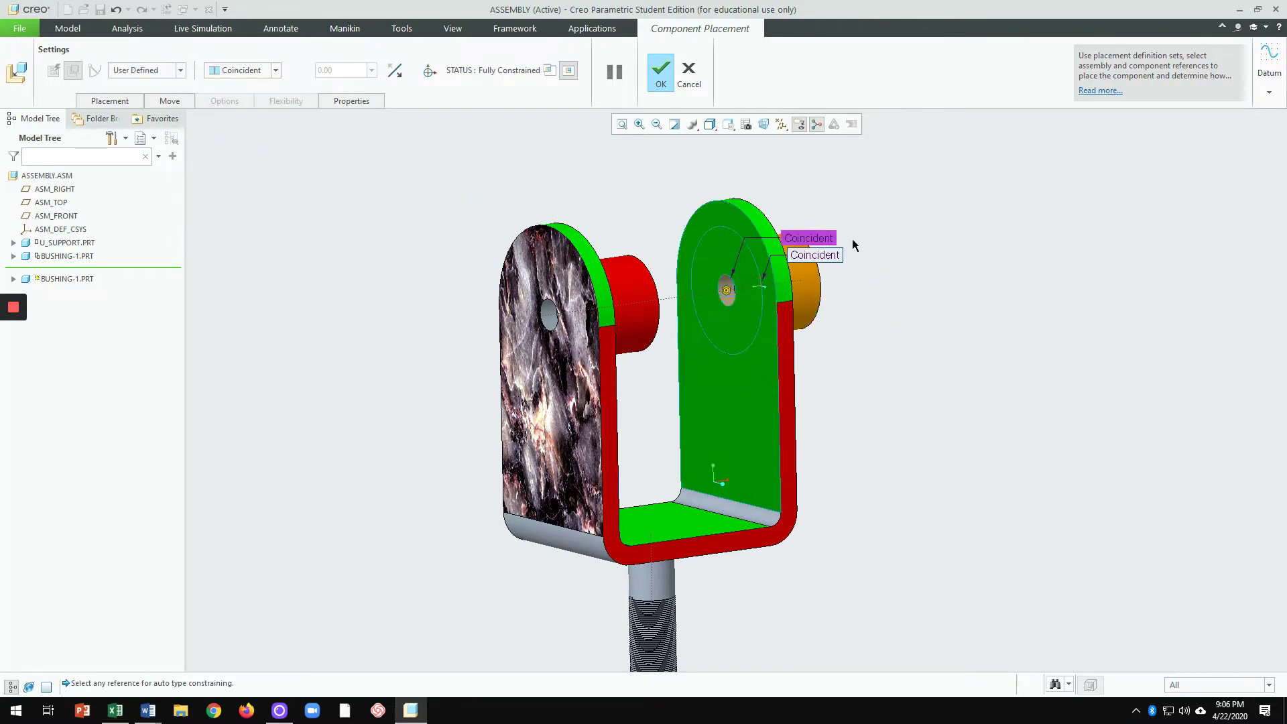
left_click(400, 77)
mouse_move(872, 322)
middle_mouse_down()
mouse_move(934, 288)
mouse_move(888, 322)
middle_mouse_up()
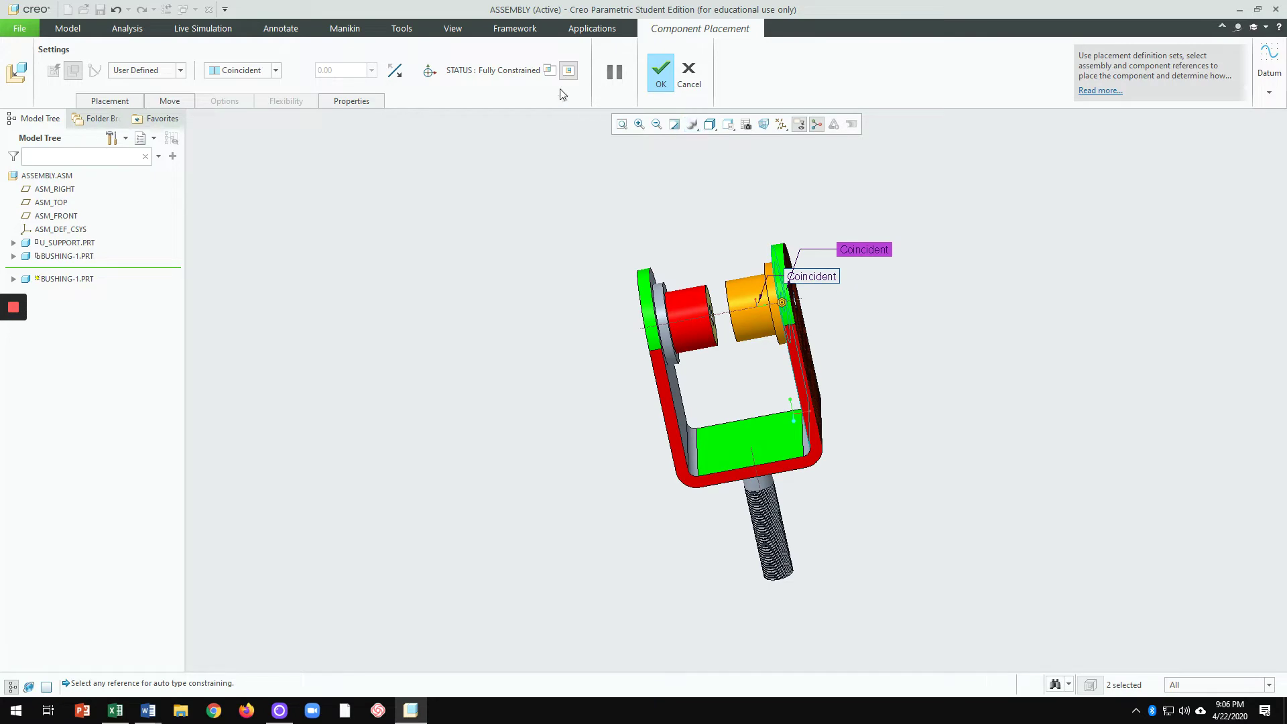
left_click(660, 74)
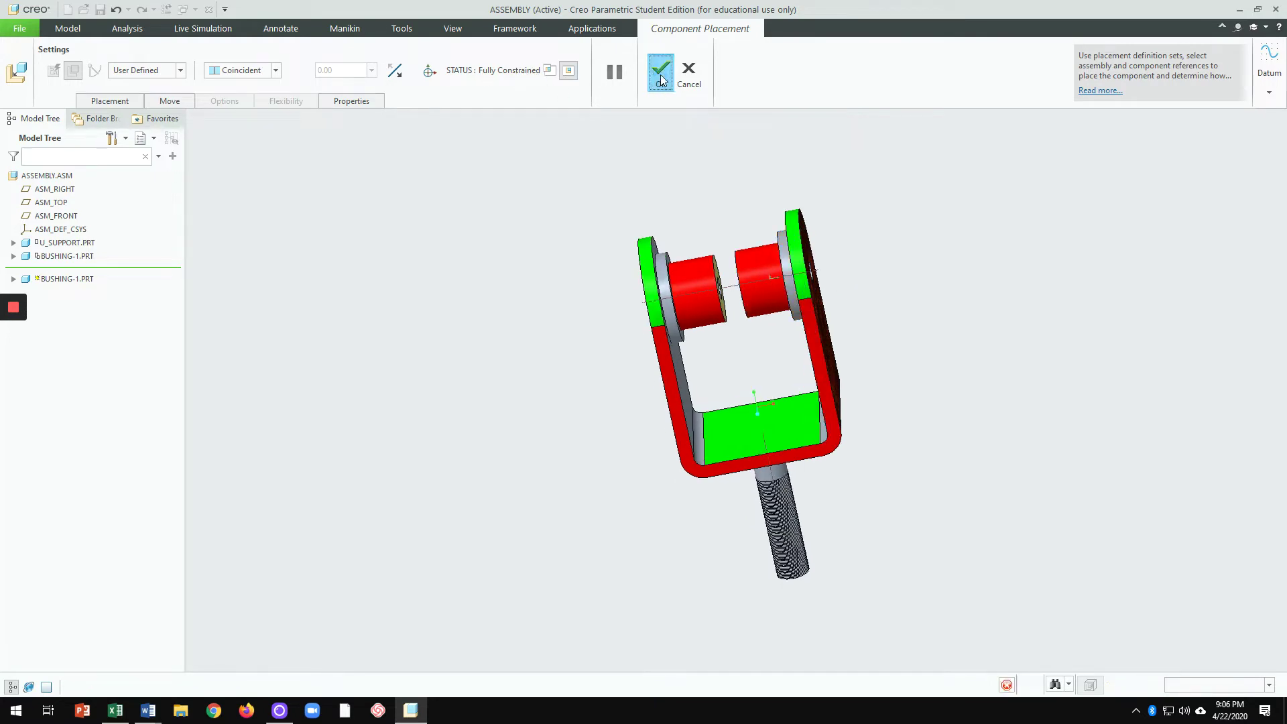
scroll(795, 336, "down", 3)
mouse_move(753, 373)
middle_mouse_down()
mouse_move(718, 368)
mouse_move(750, 382)
middle_mouse_up()
scroll(733, 356, "down", 2)
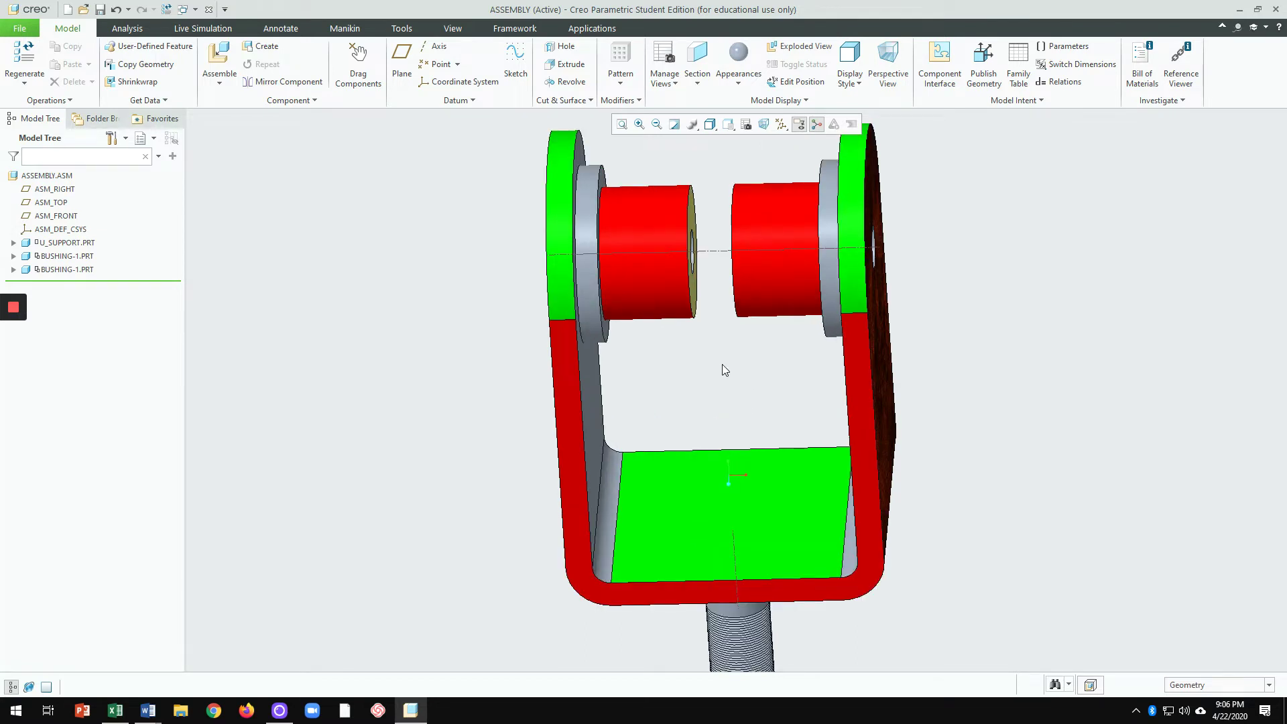
Step: Load pivot-1.prt and drag it up beside the U-support
left_click(221, 55)
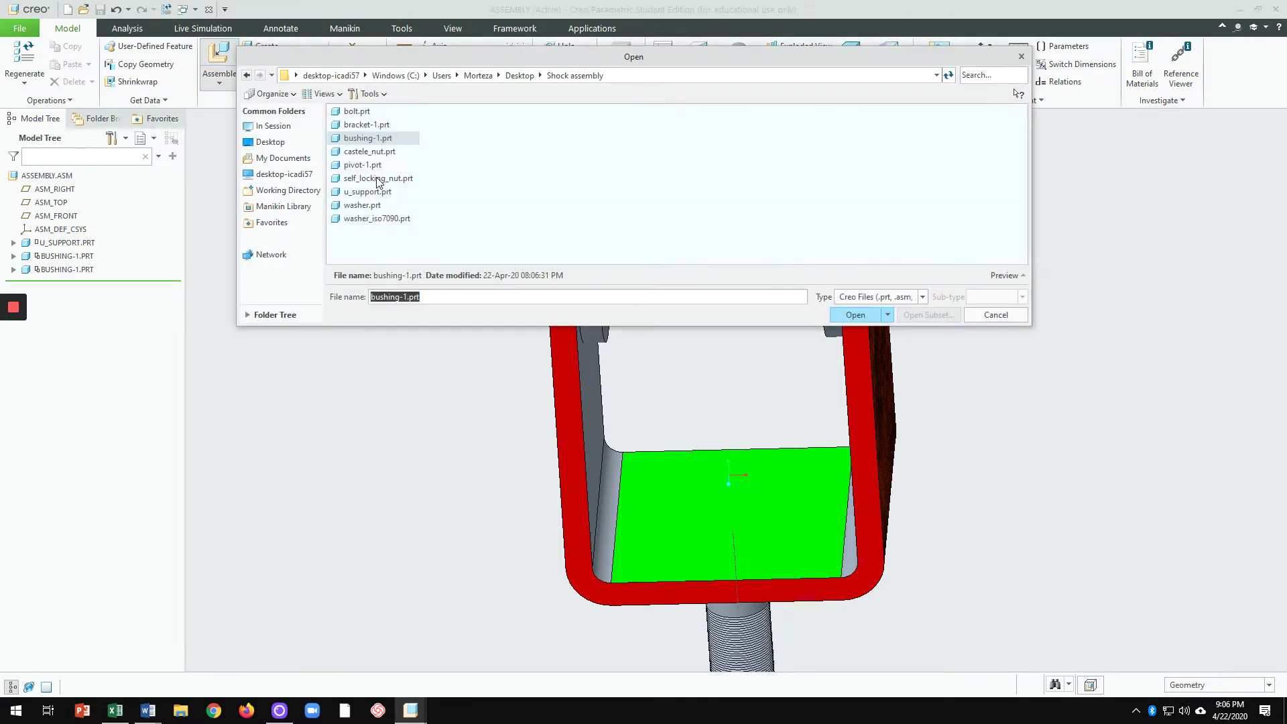
double_click(362, 165)
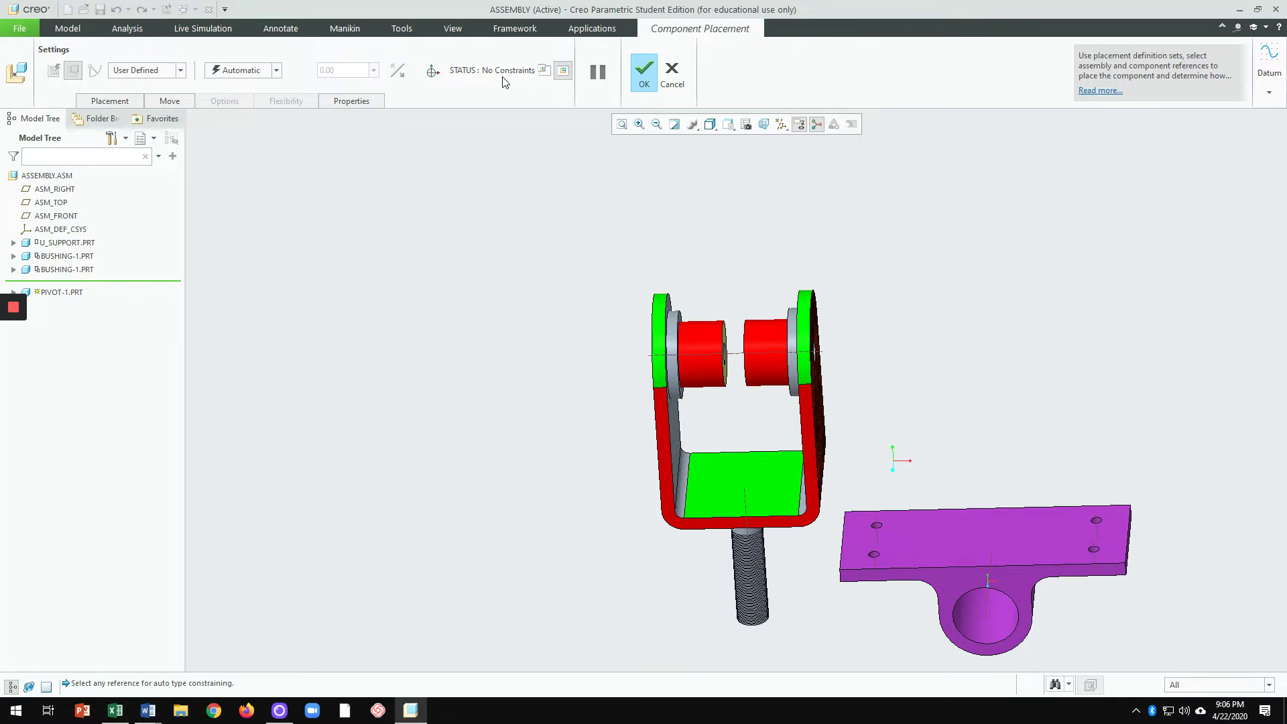
left_click(433, 70)
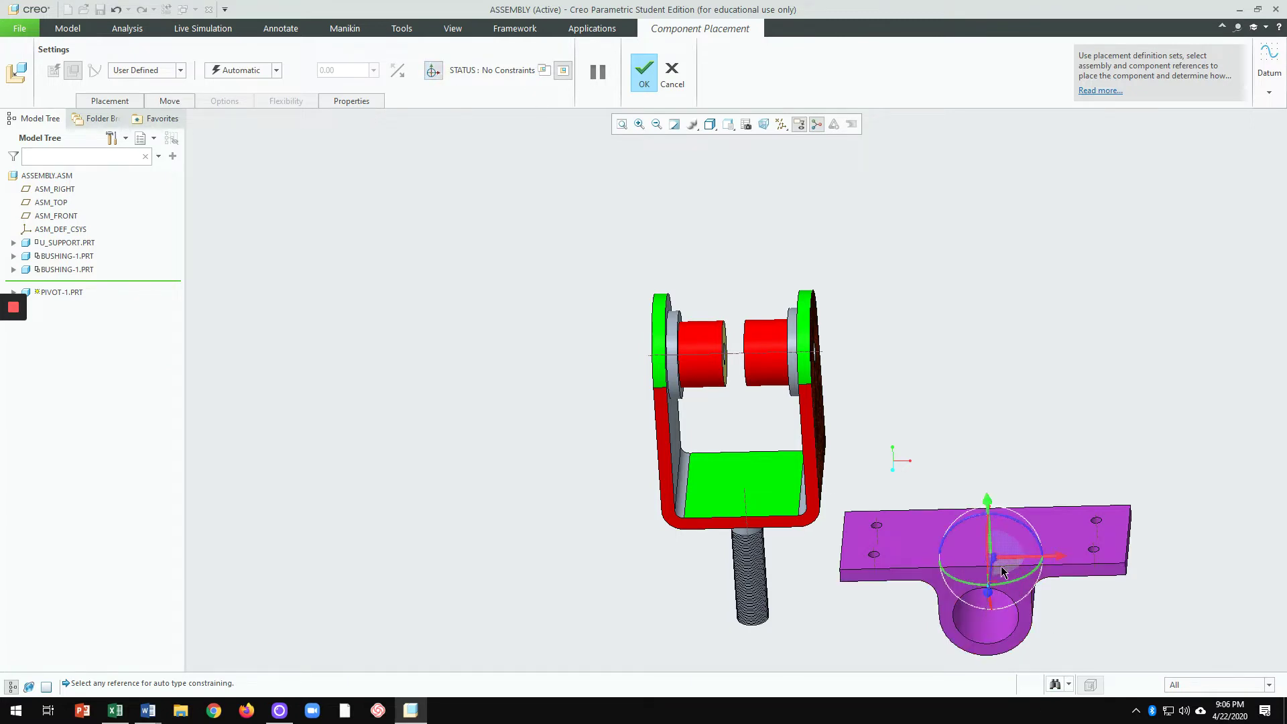
left_click_drag(1004, 570, 1014, 280)
left_click(433, 71)
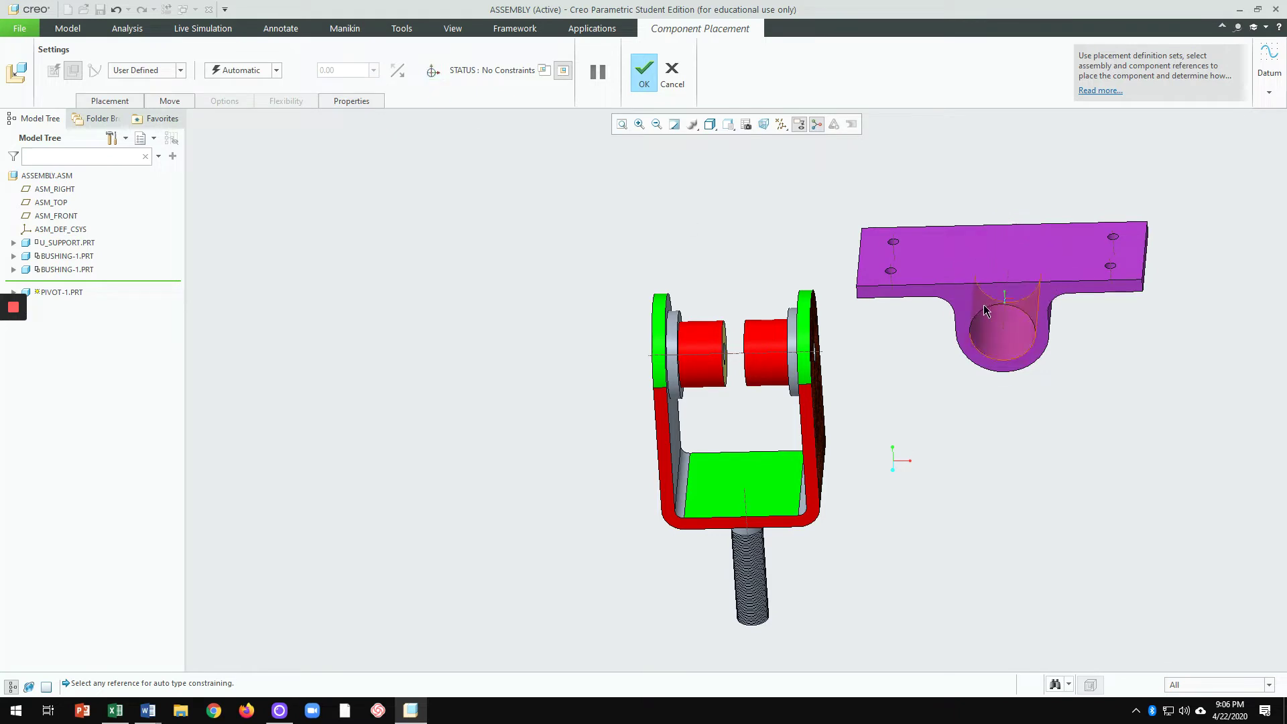
Step: Make the pivot's bore Coincident with the bushing axis
left_click(1006, 331)
scroll(744, 365, "down", 3)
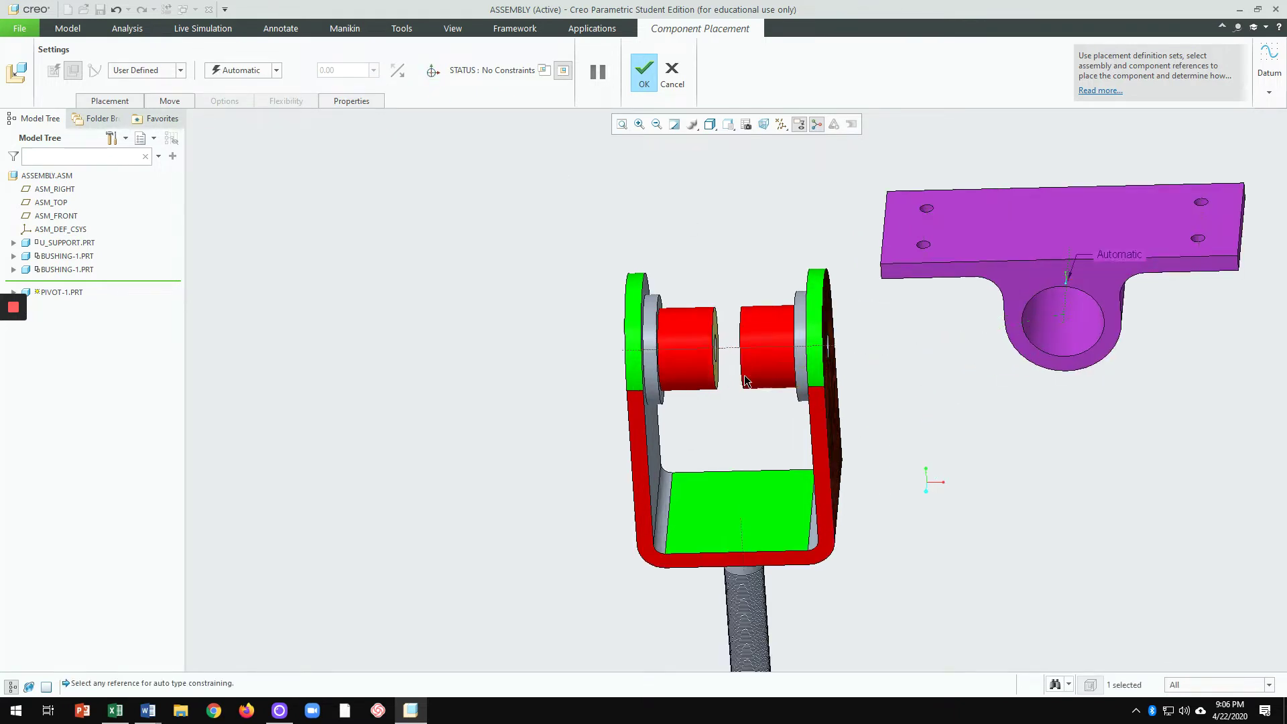
left_click(724, 339)
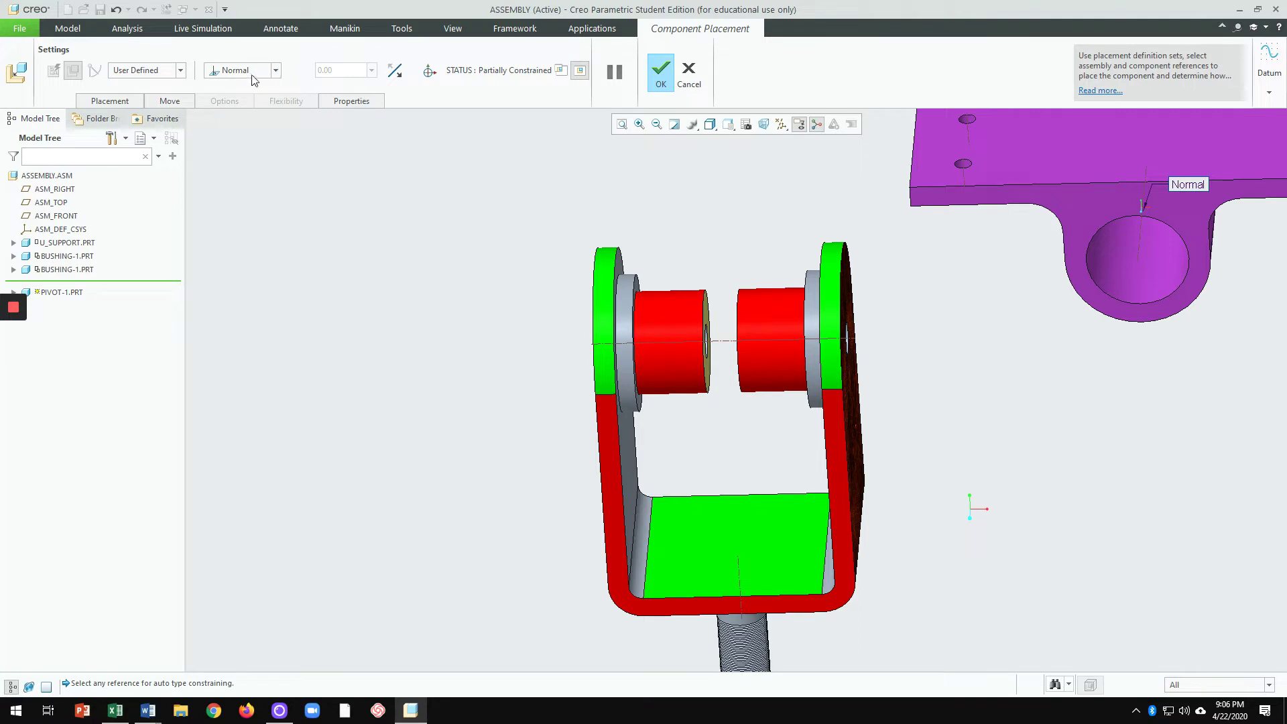
left_click(276, 71)
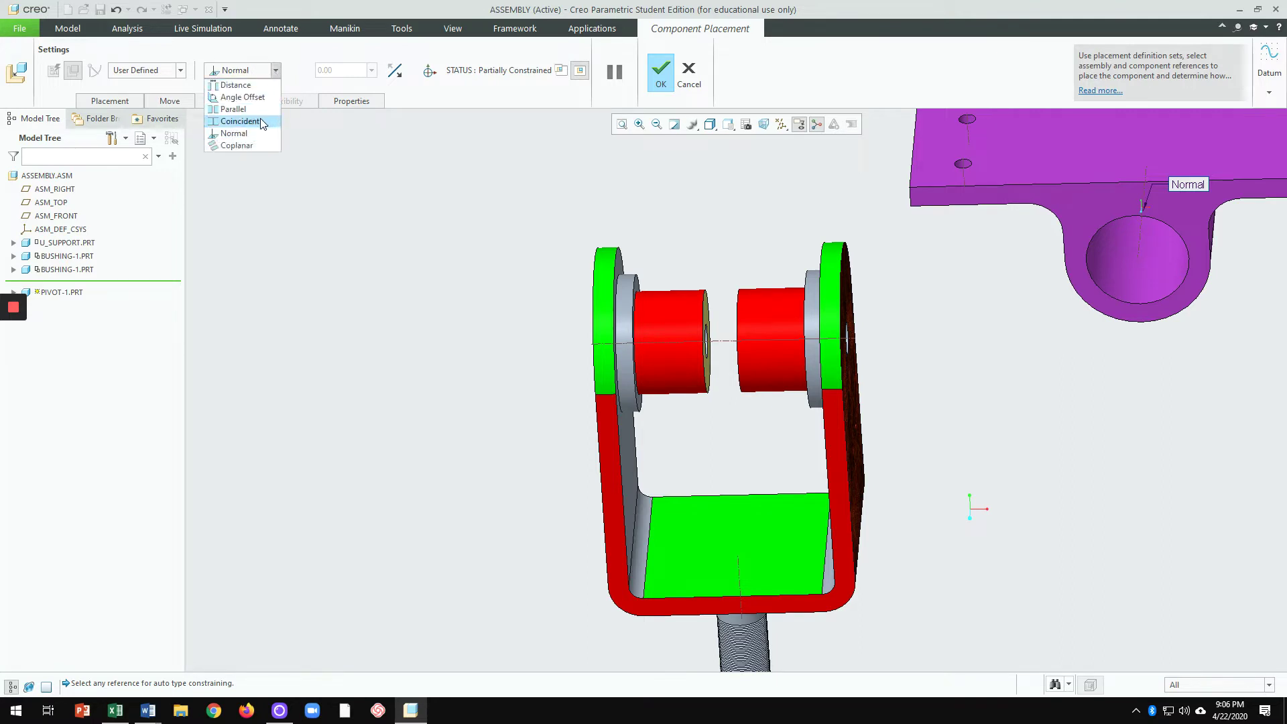
left_click(240, 122)
scroll(1040, 463, "down", 2)
scroll(1037, 429, "up", 4)
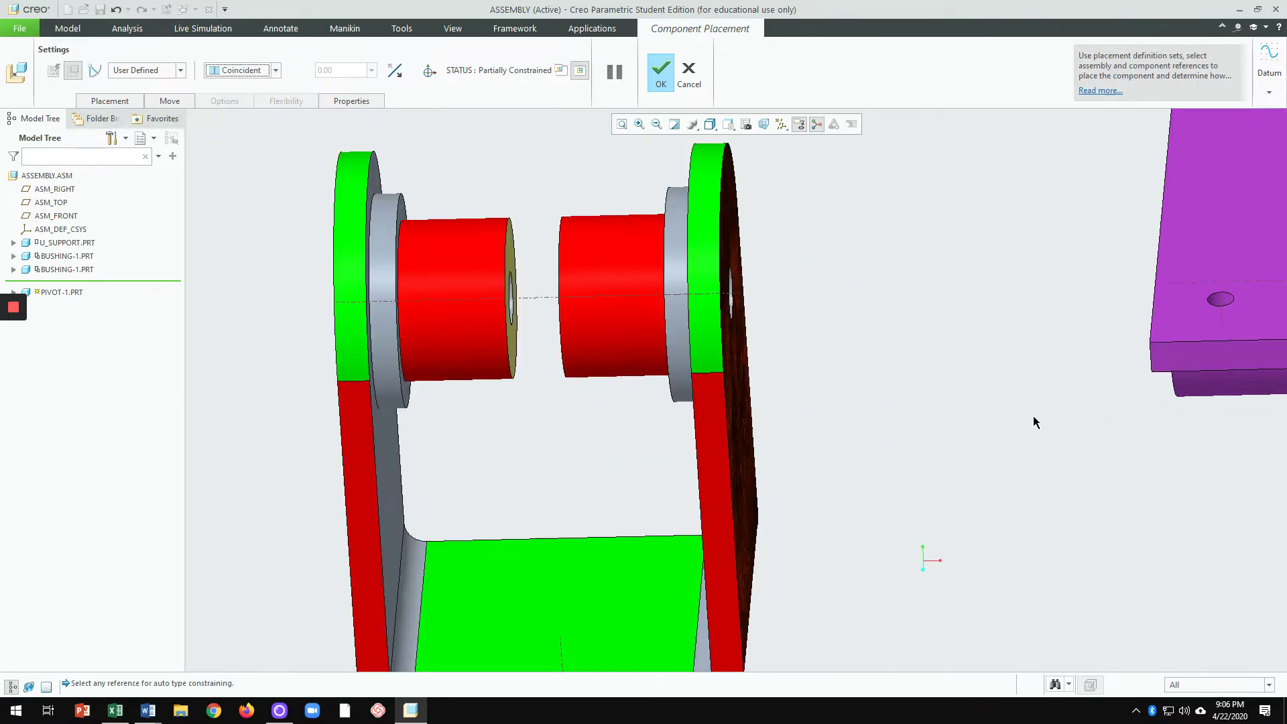
scroll(1030, 402, "down", 4)
middle_click_drag(1027, 391, 1095, 376)
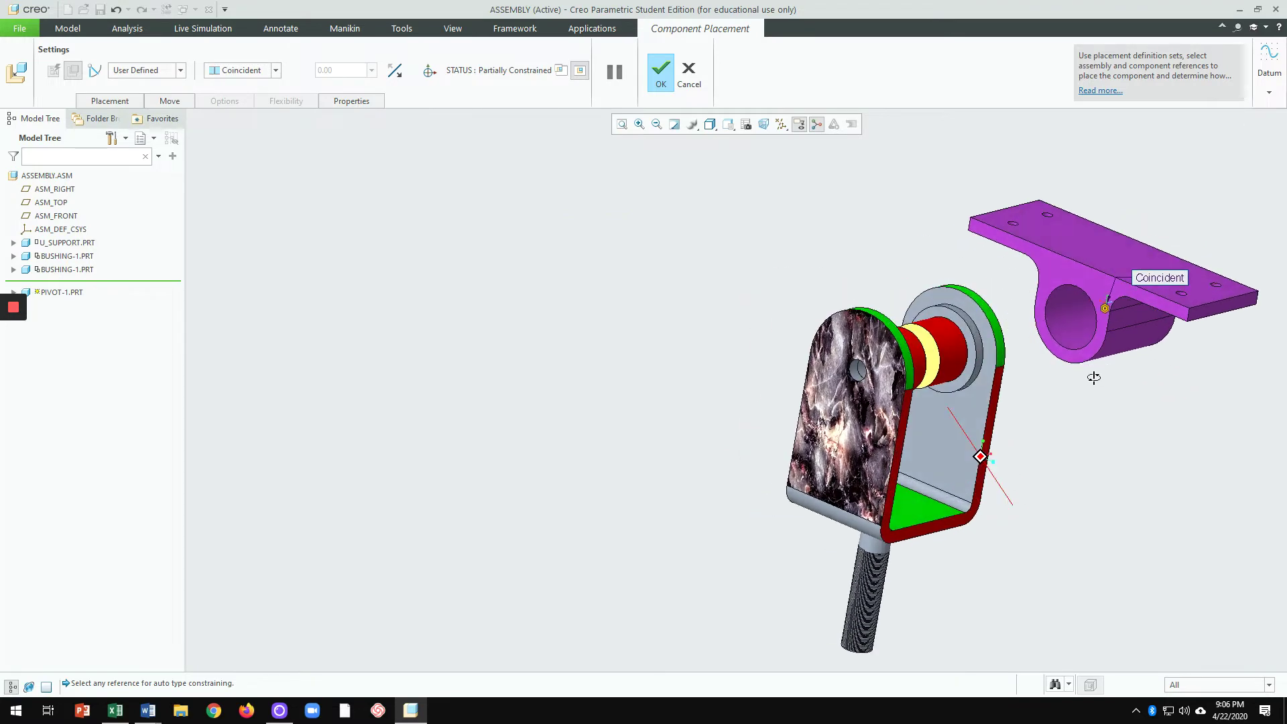
scroll(1097, 372, "up", 3)
scroll(1097, 364, "up", 1)
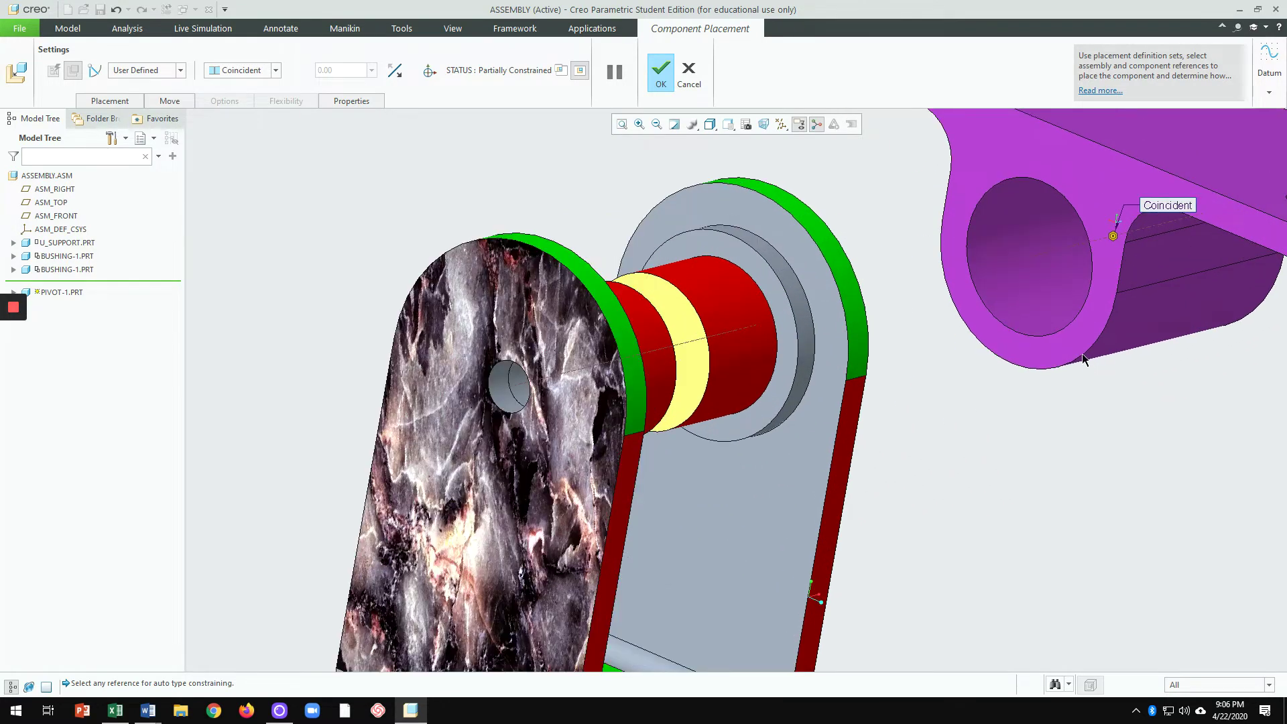
Step: Add a Coincident constraint snapping the pivot surface against the bushing's end
left_click(1087, 346)
scroll(1087, 346, "down", 3)
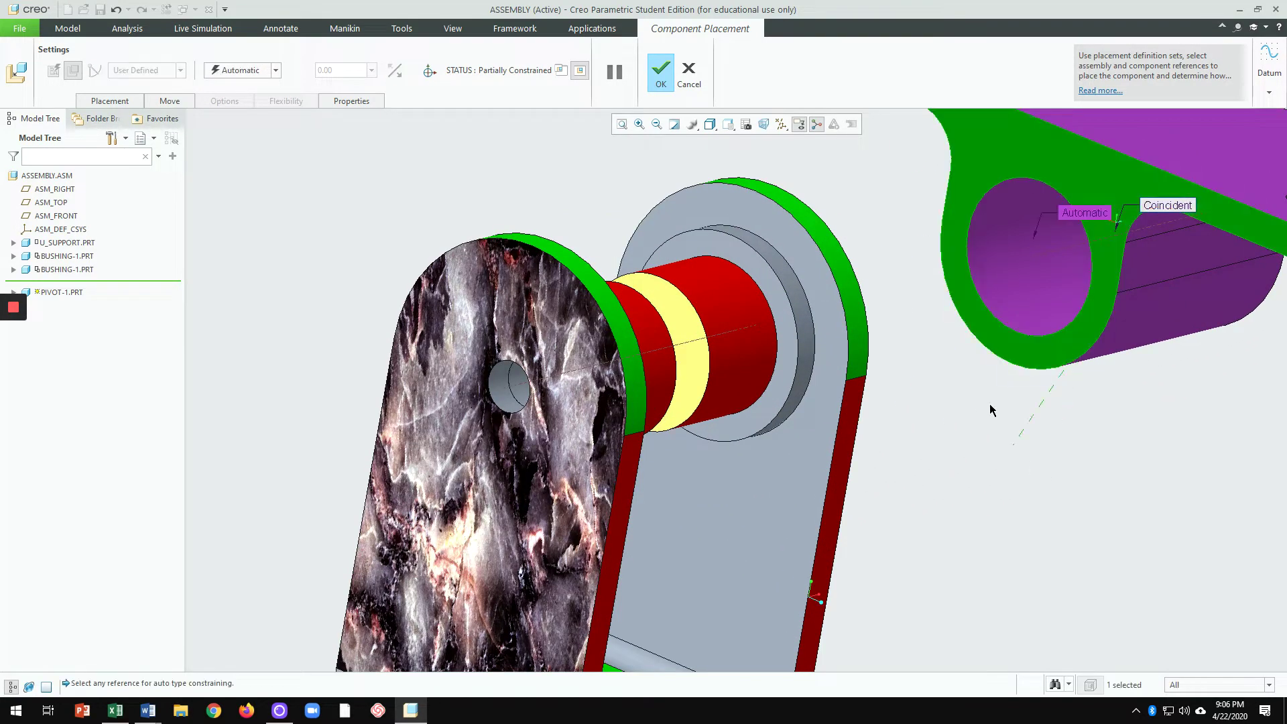
middle_click_drag(990, 403, 899, 431)
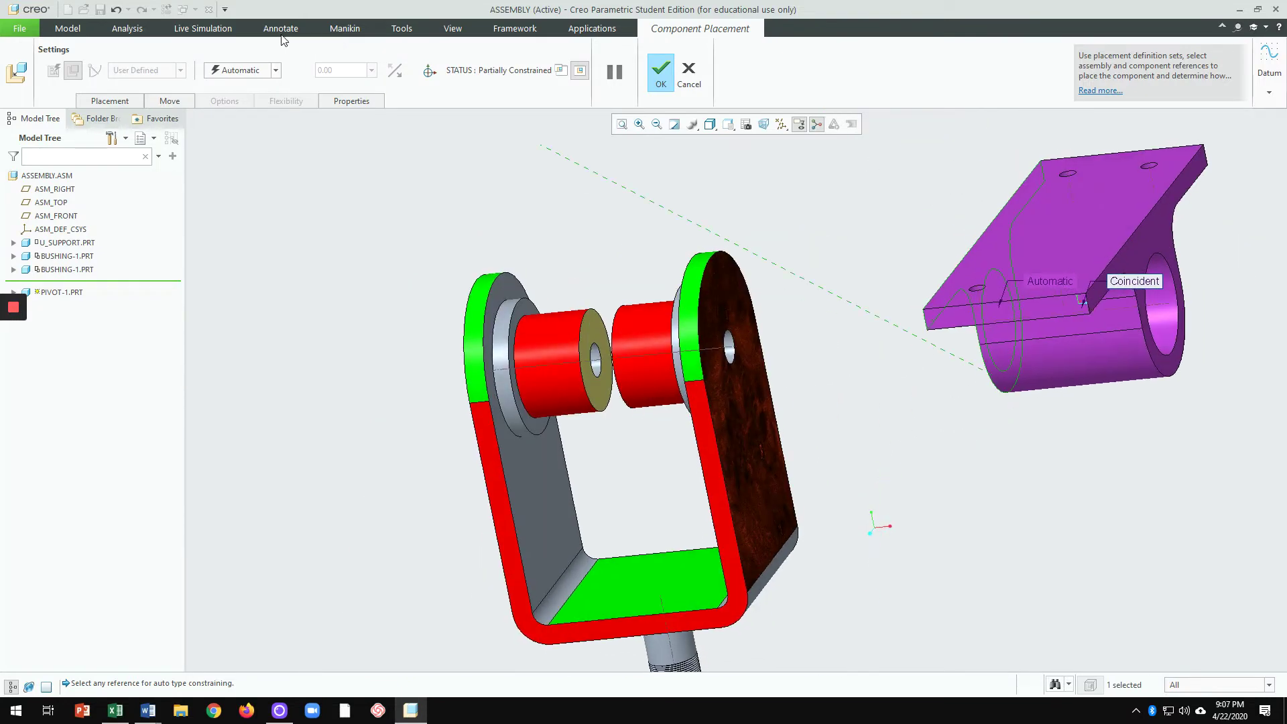
left_click(275, 70)
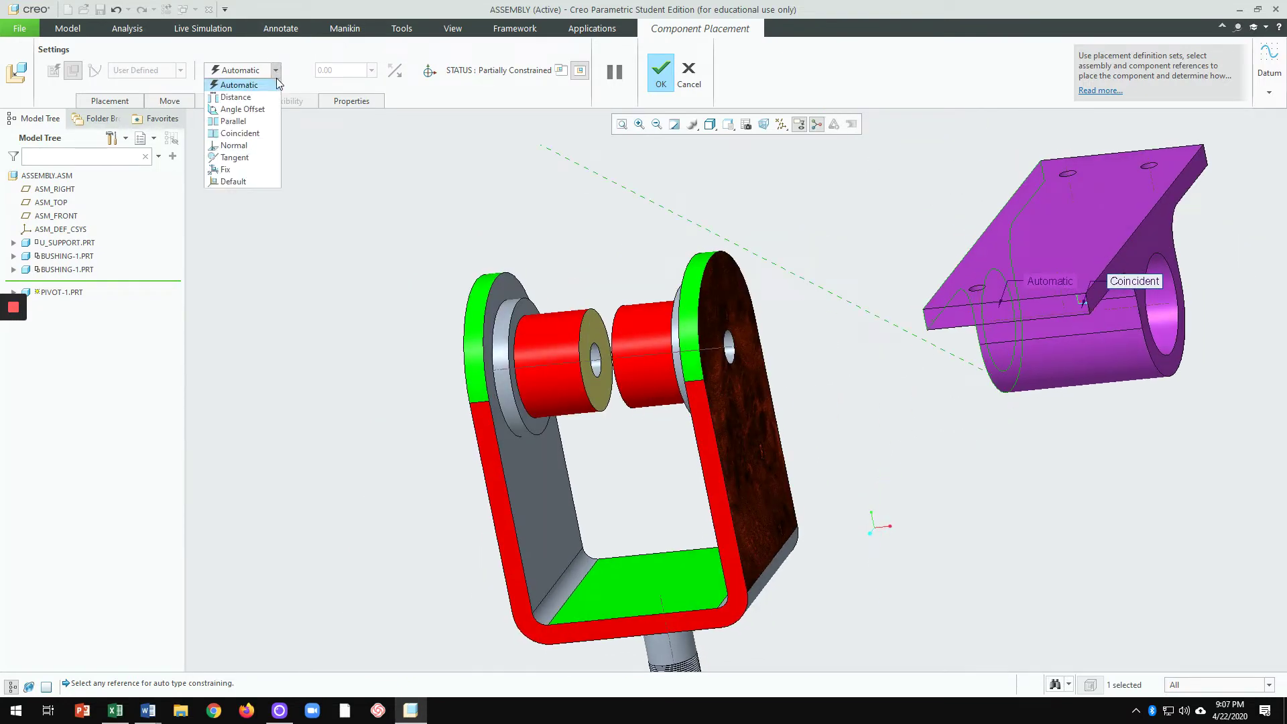
left_click(239, 133)
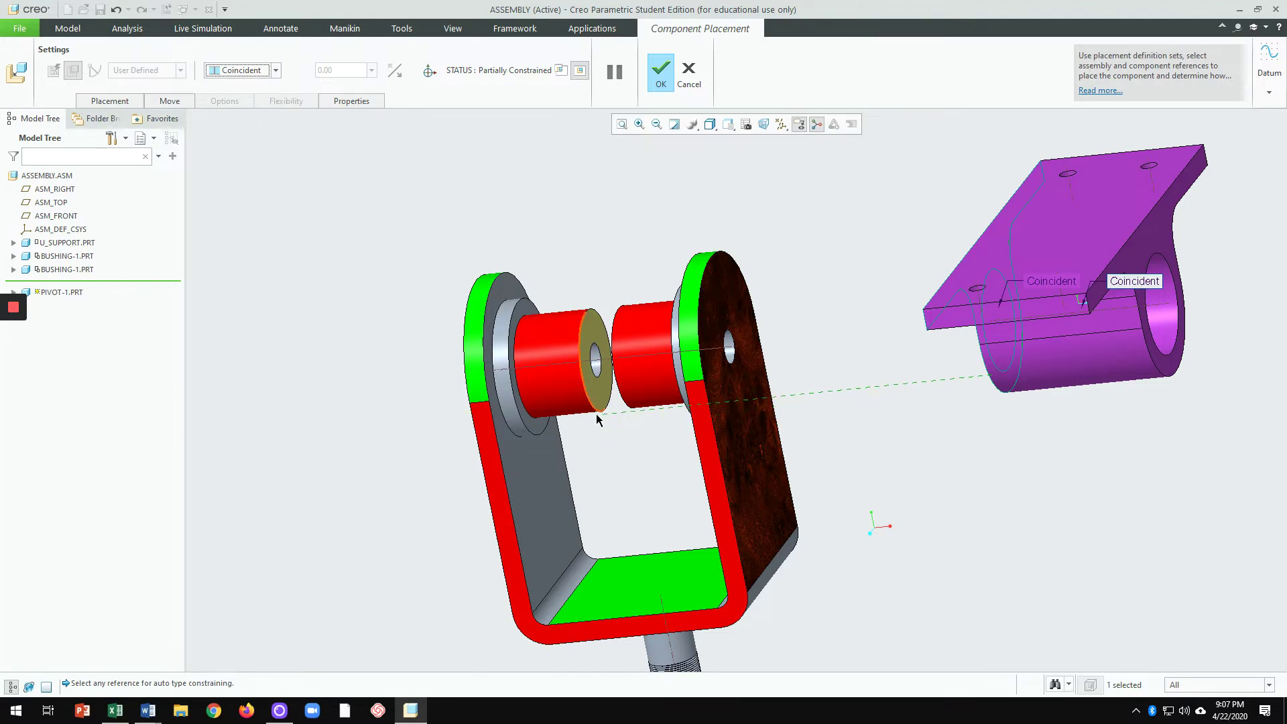
scroll(597, 429, "up", 3)
left_click(475, 444)
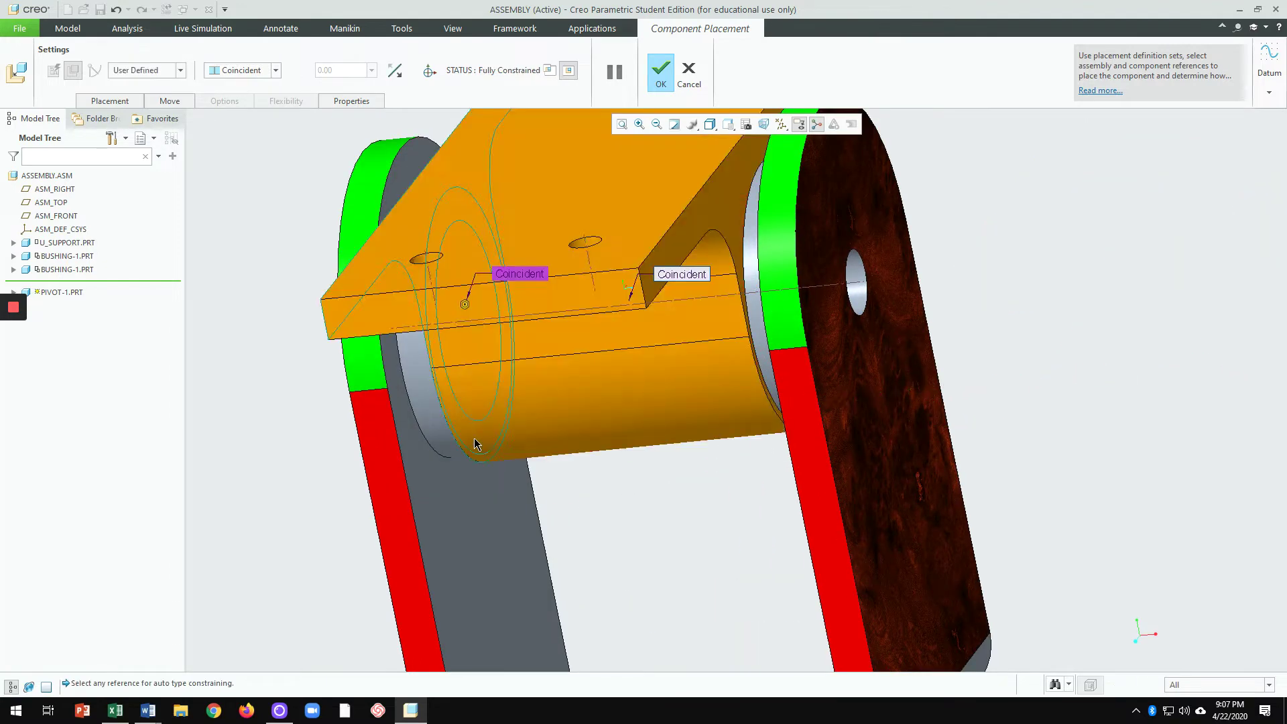
scroll(603, 469, "down", 3)
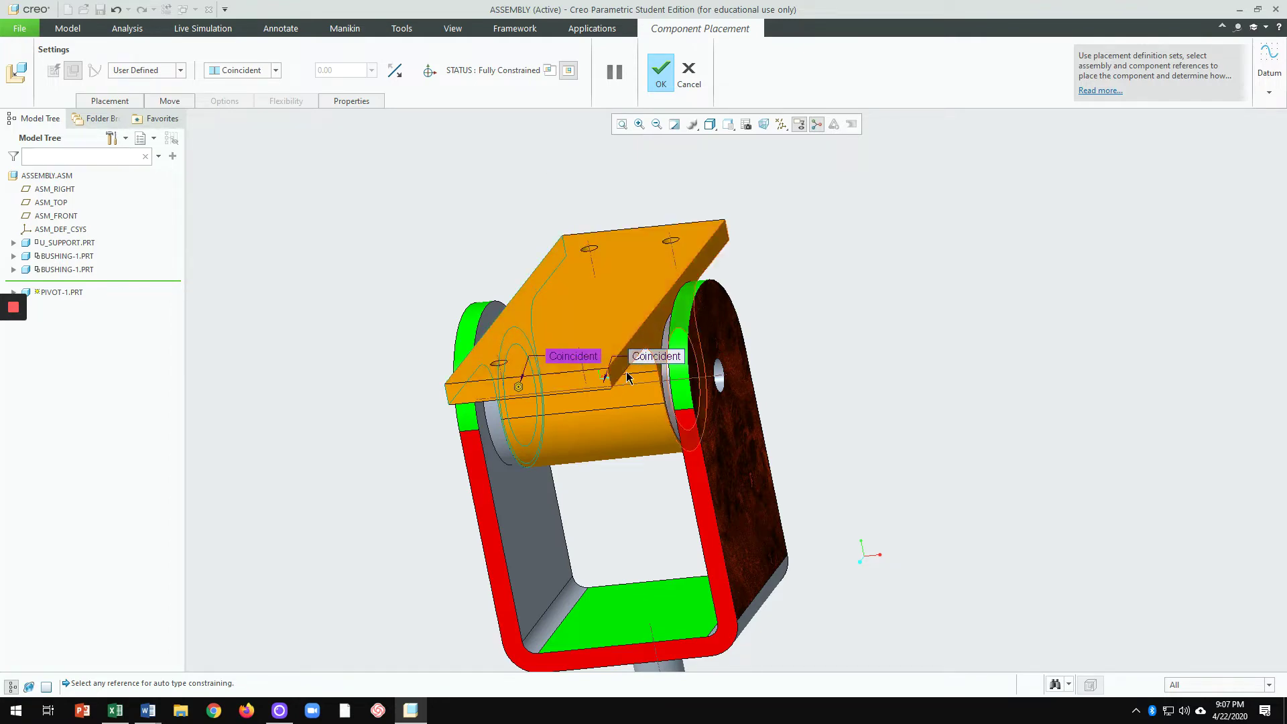
middle_click_drag(628, 378, 871, 324)
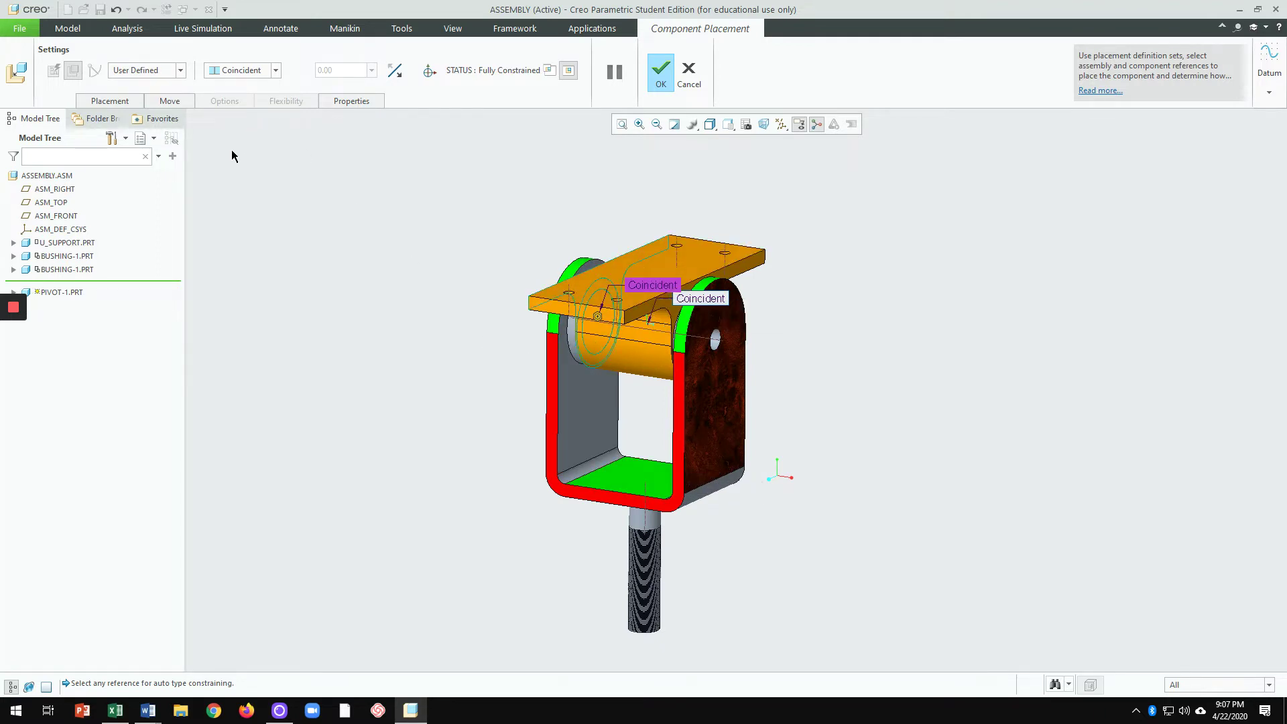
Step: Add a Parallel constraint between the pivot's top plate and the U-support base, then confirm
left_click(127, 99)
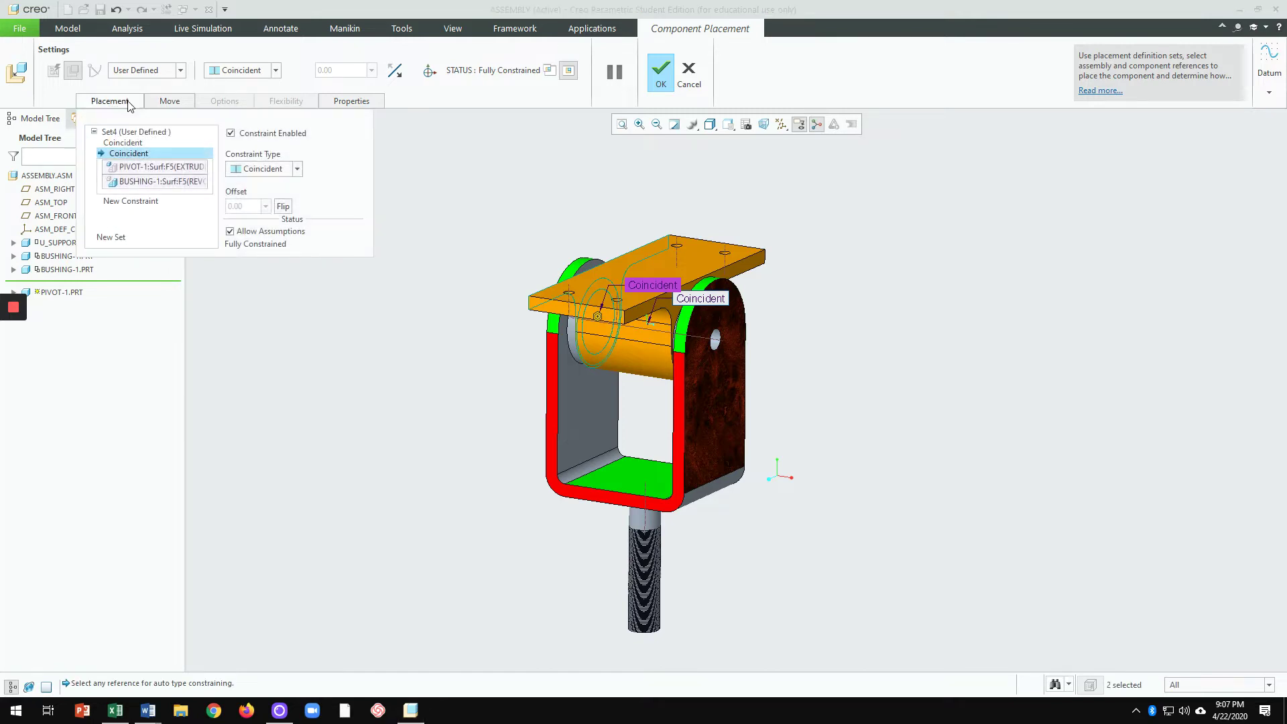
left_click(132, 201)
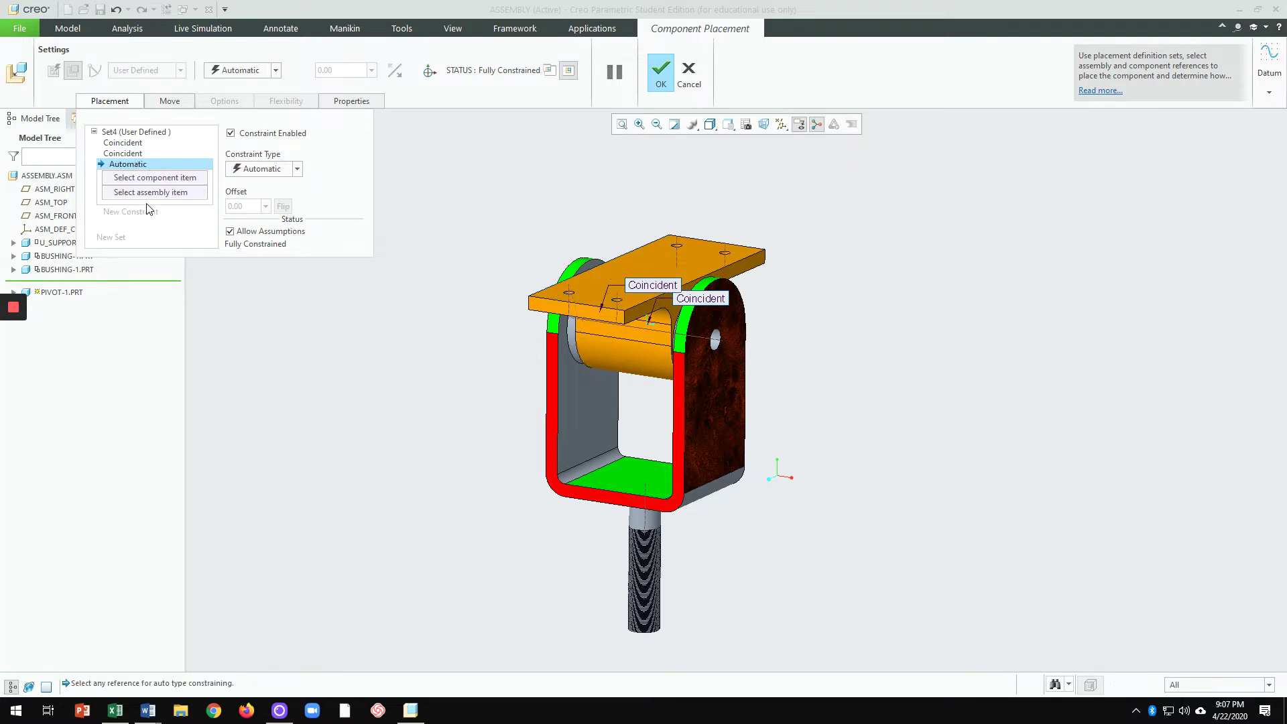
left_click(298, 170)
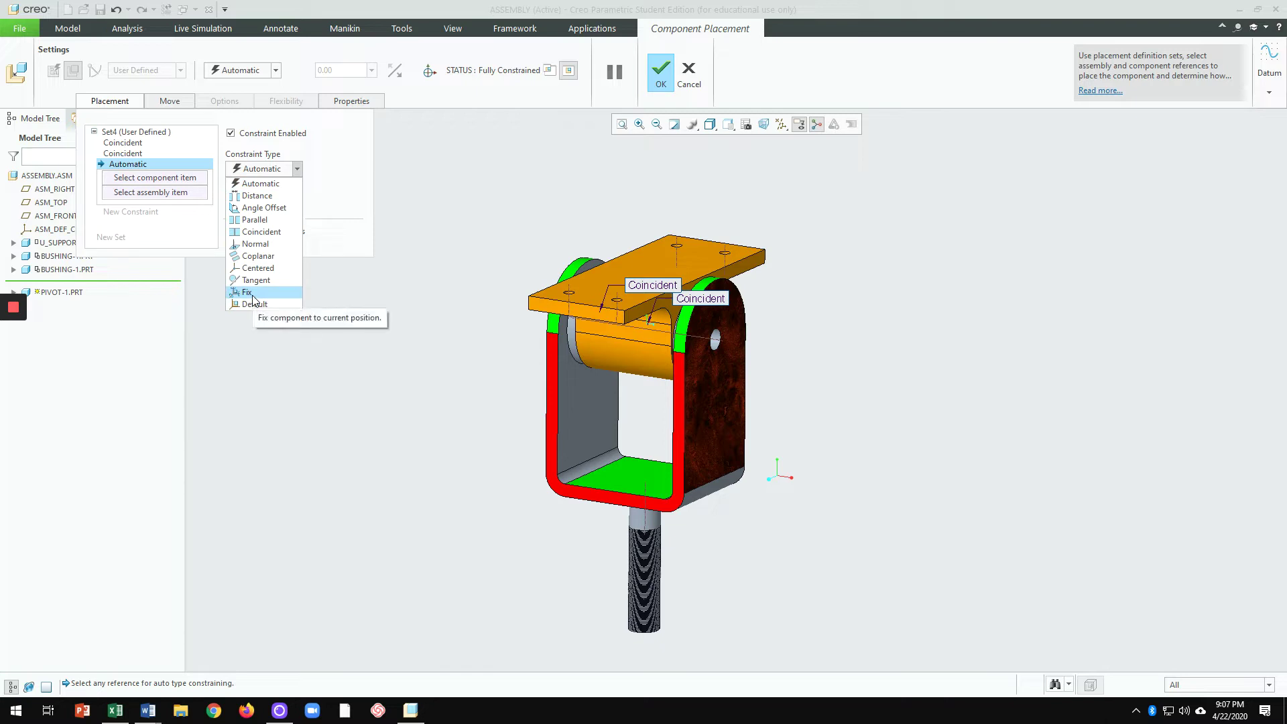
left_click(272, 220)
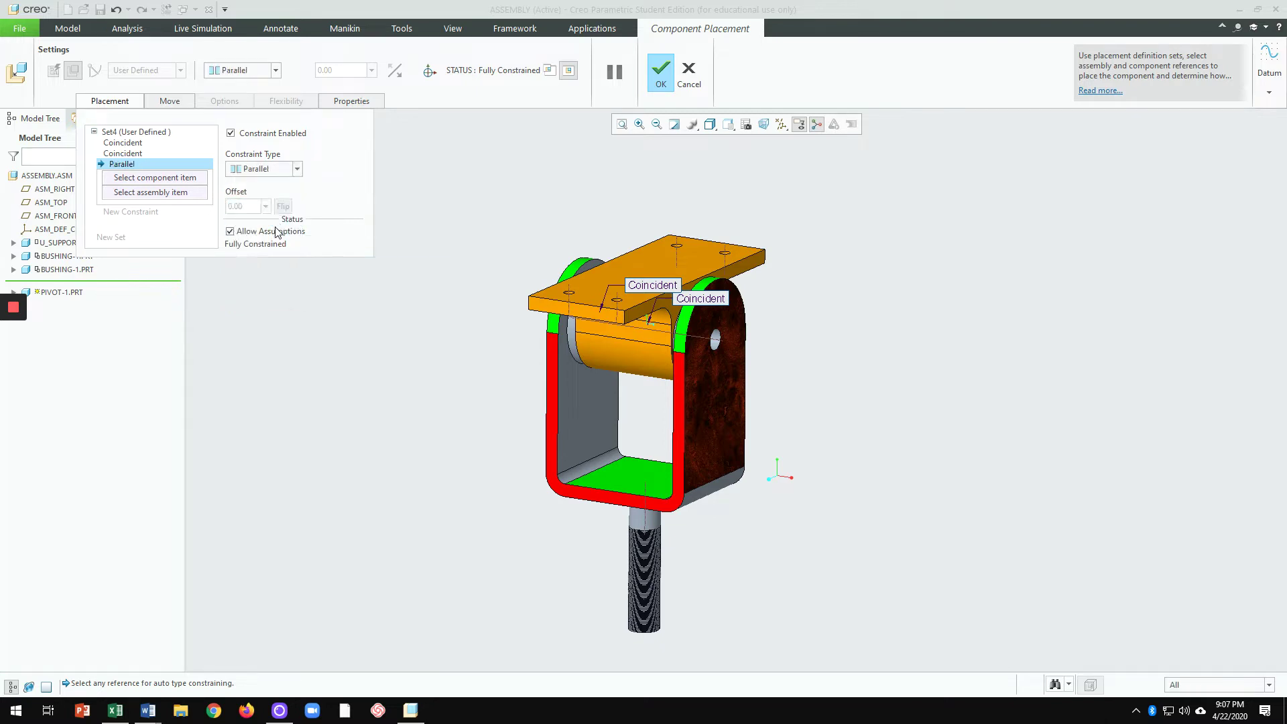
left_click(671, 270)
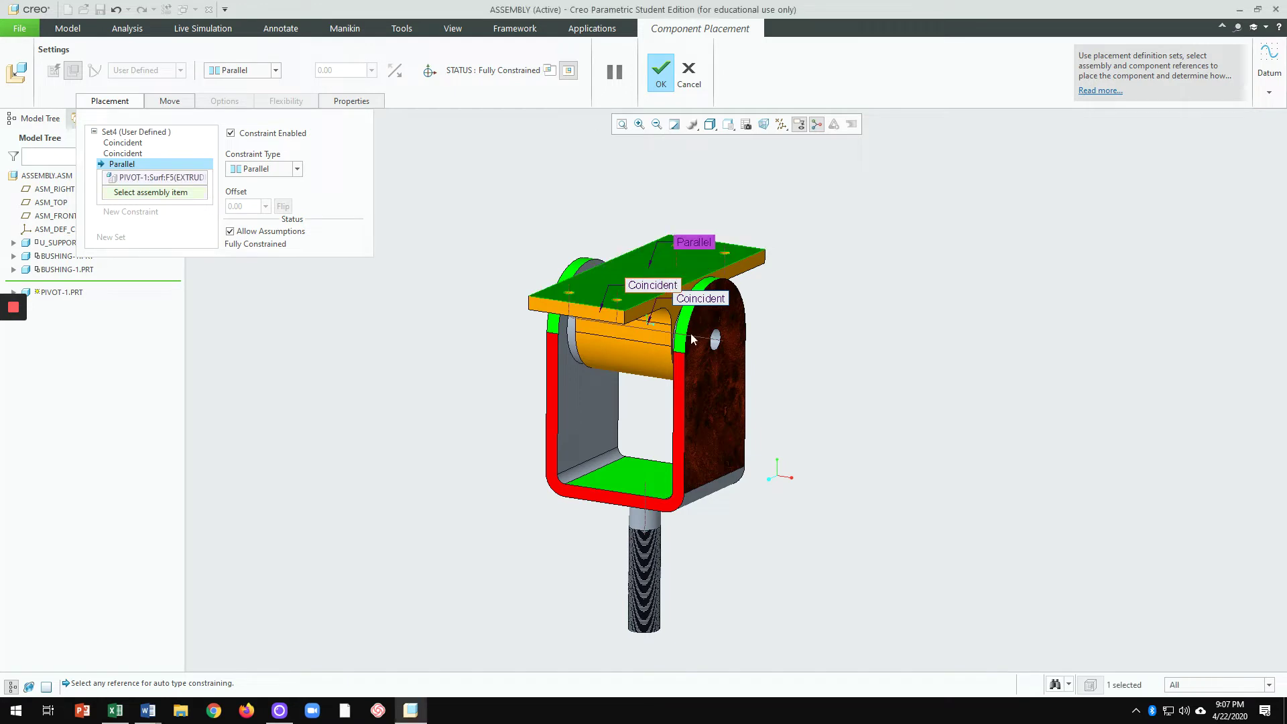
left_click(648, 486)
left_click(663, 75)
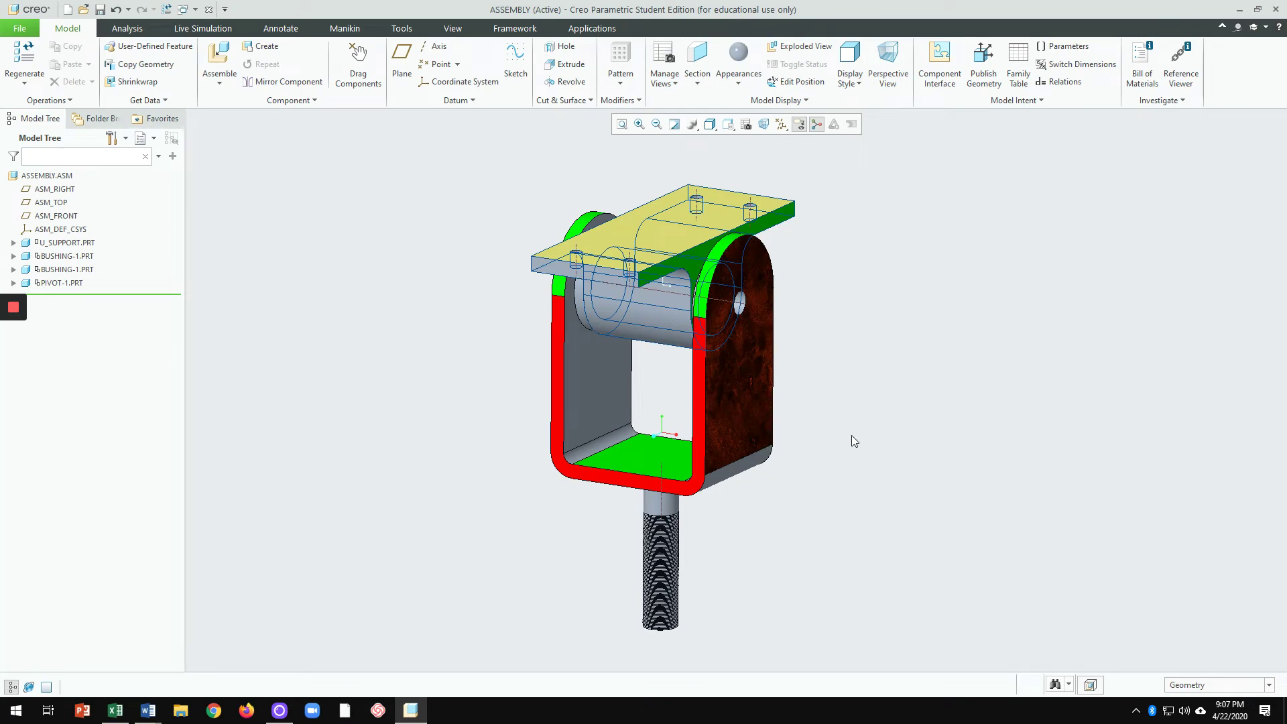
Step: Orbit, pan and zoom out until the whole assembly is seen from the front
mouse_move(851, 440)
middle_mouse_down()
mouse_move(919, 376)
mouse_move(899, 436)
mouse_move(816, 491)
mouse_move(748, 512)
mouse_move(859, 382)
mouse_move(854, 460)
mouse_move(859, 437)
middle_mouse_up()
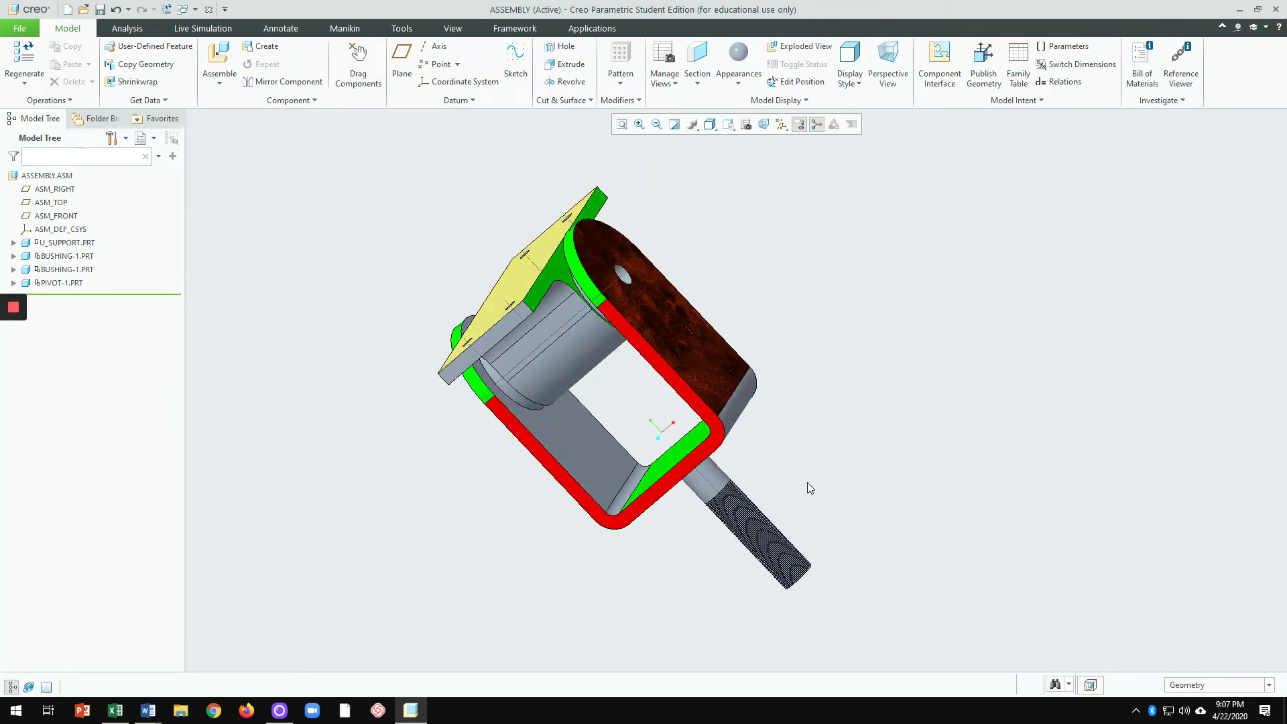
mouse_move(810, 488)
middle_mouse_down("shift")
mouse_move(813, 419)
mouse_move(753, 484)
mouse_move(786, 499)
mouse_move(807, 489)
mouse_move(764, 489)
mouse_move(786, 486)
middle_mouse_up("shift")
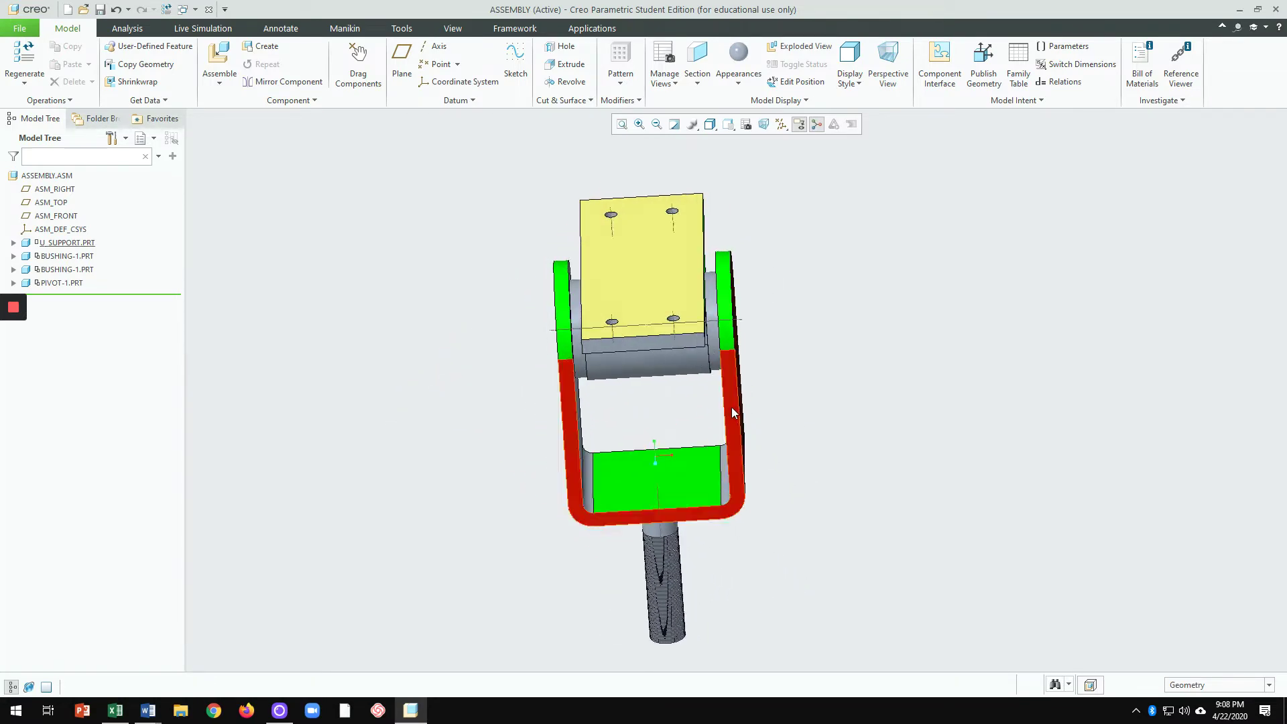
scroll(753, 441, "up", 3)
middle_click_drag(889, 360, 853, 364)
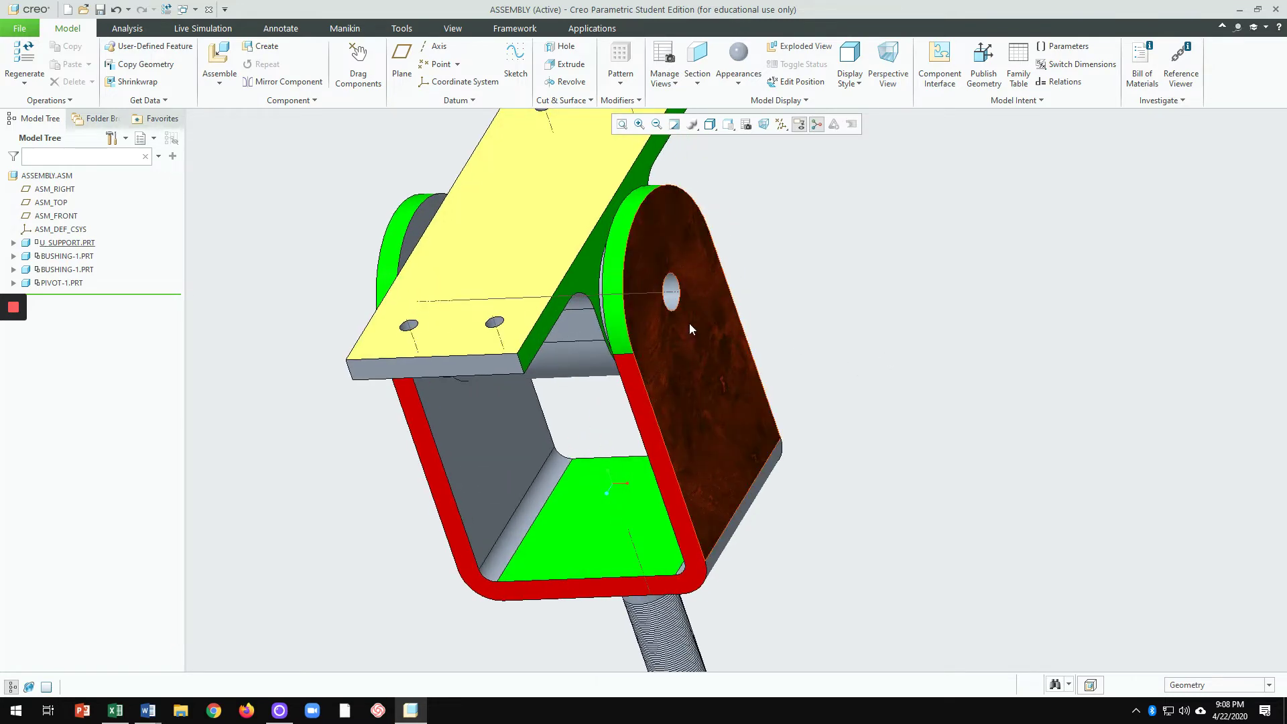
middle_click_drag(754, 383, 835, 360)
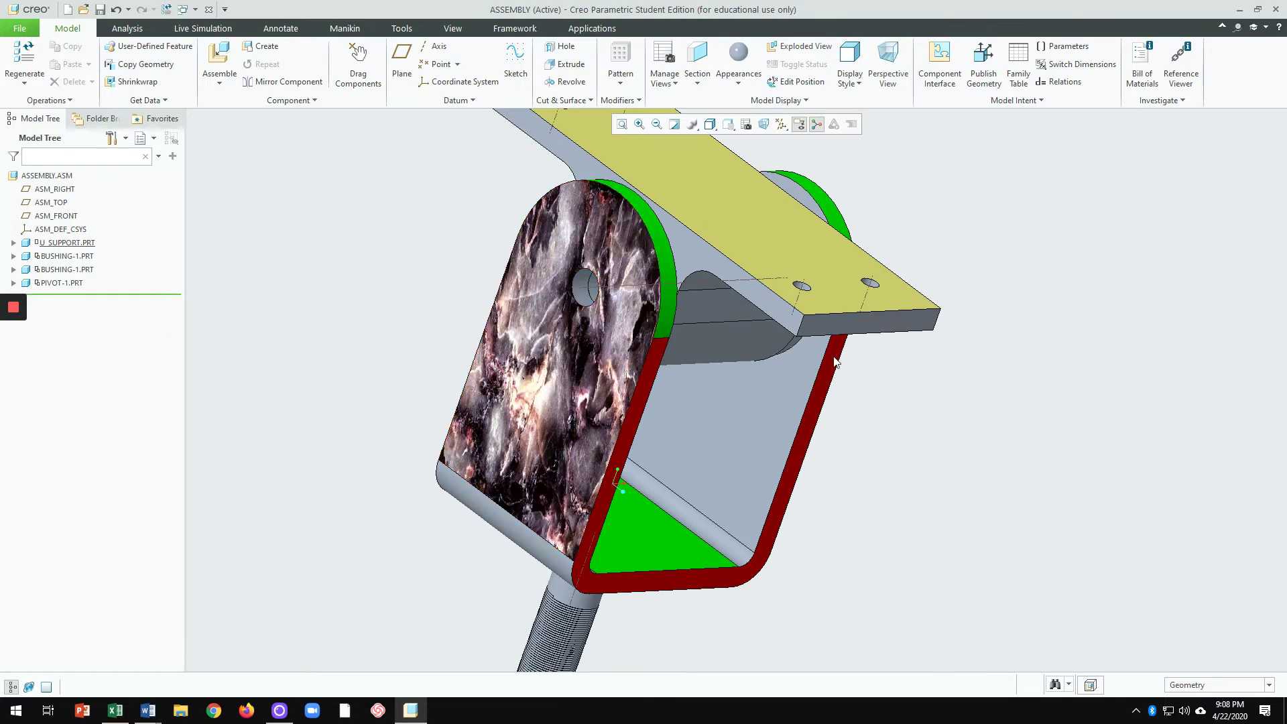
middle_click_drag(1006, 394, 948, 382)
scroll(948, 385, "up", 2)
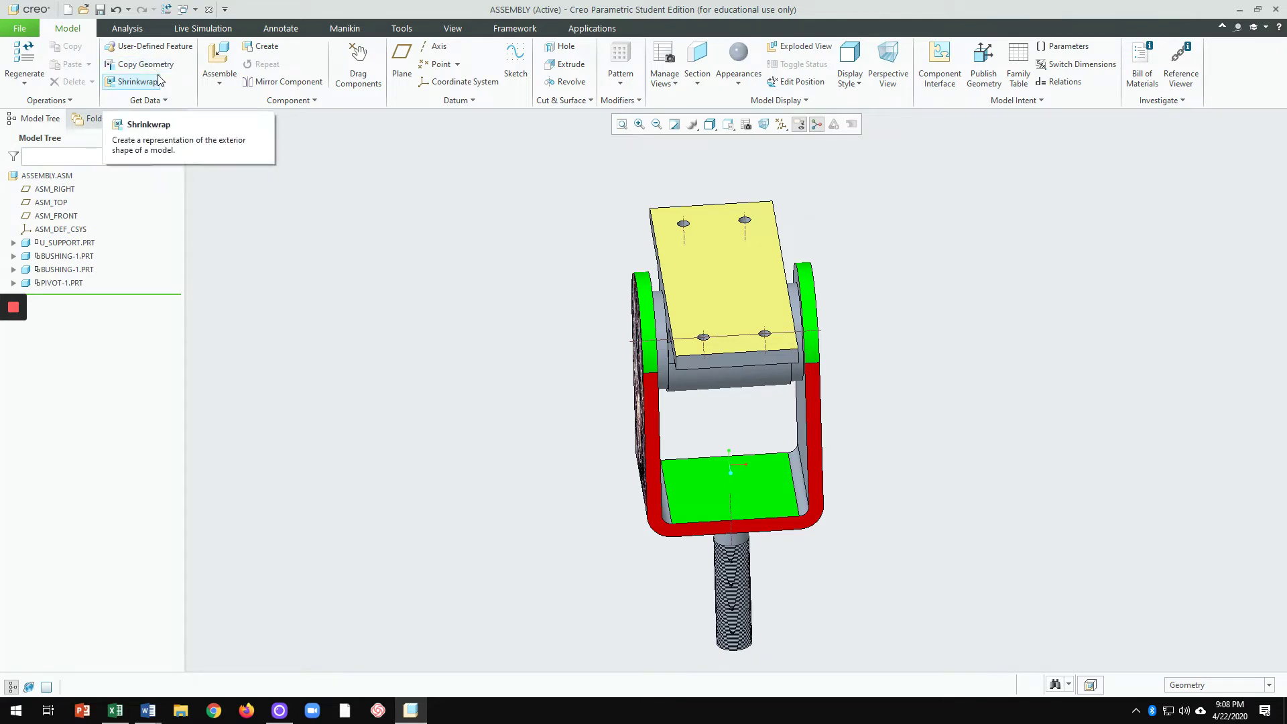
Step: Load washer_iso7090.prt for placement, floating unconstrained beside the assembly
left_click(220, 77)
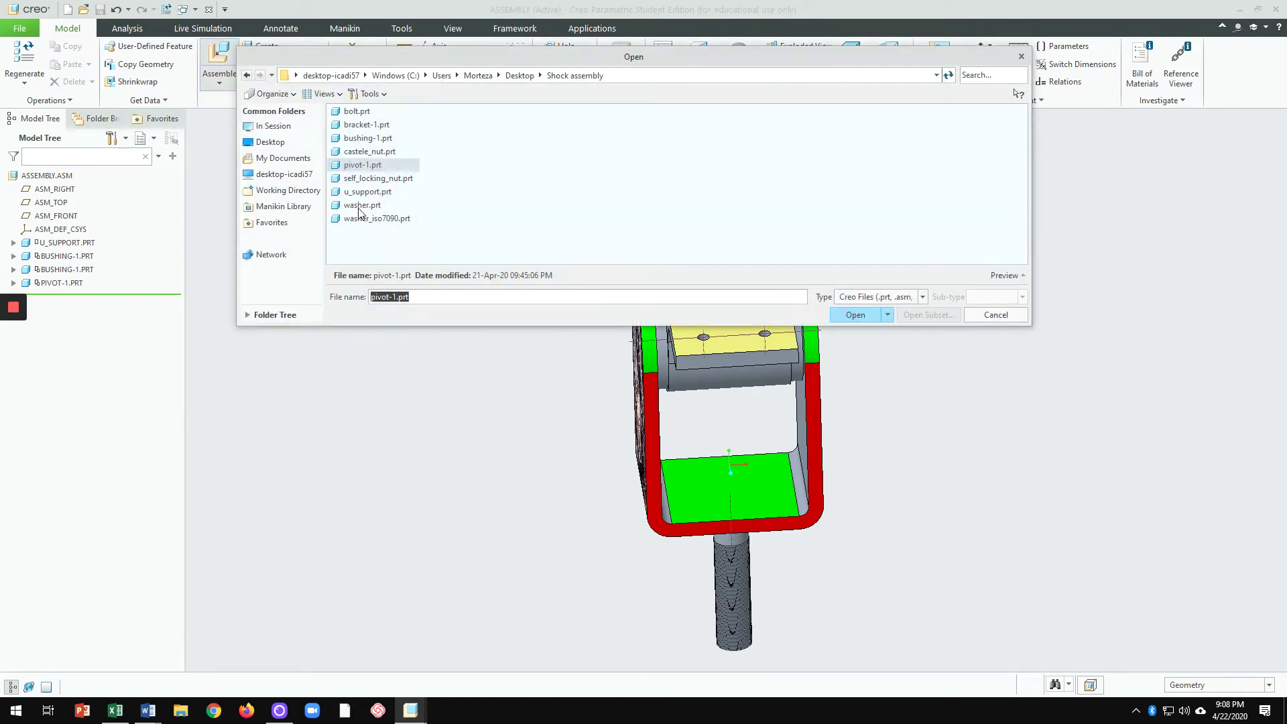
double_click(362, 219)
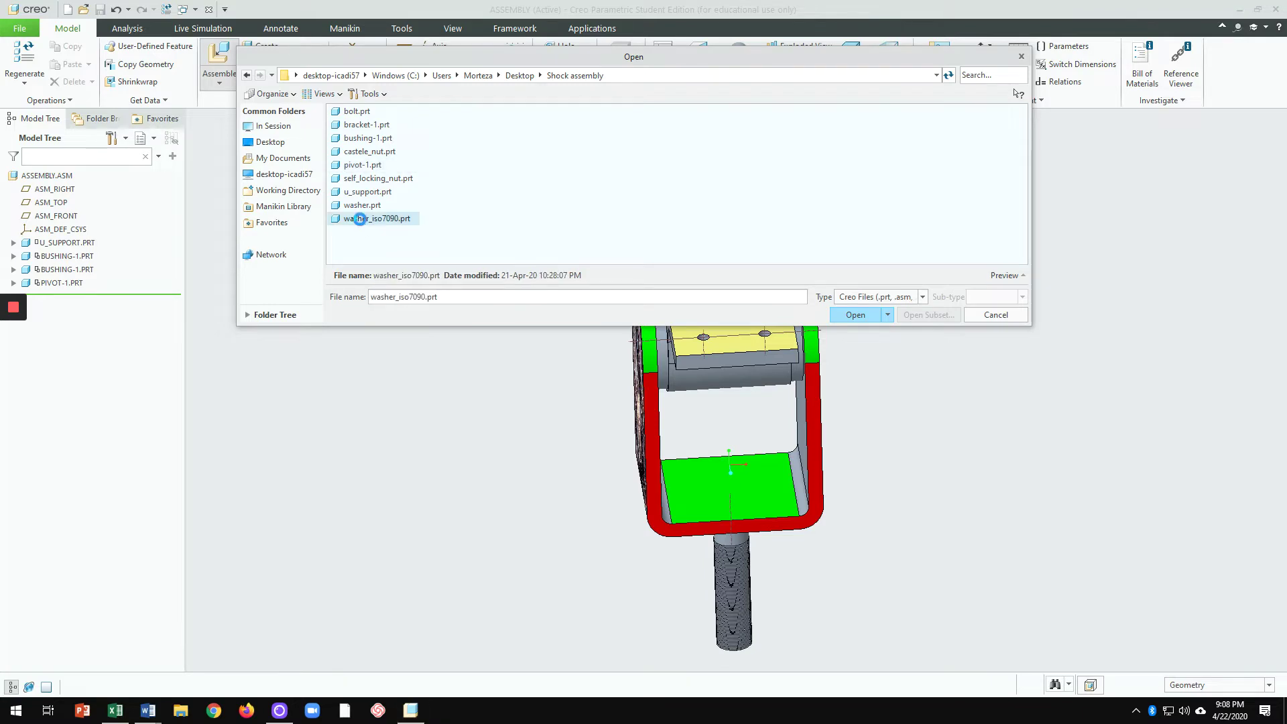
scroll(848, 213, "down", 2)
scroll(852, 443, "up", 6)
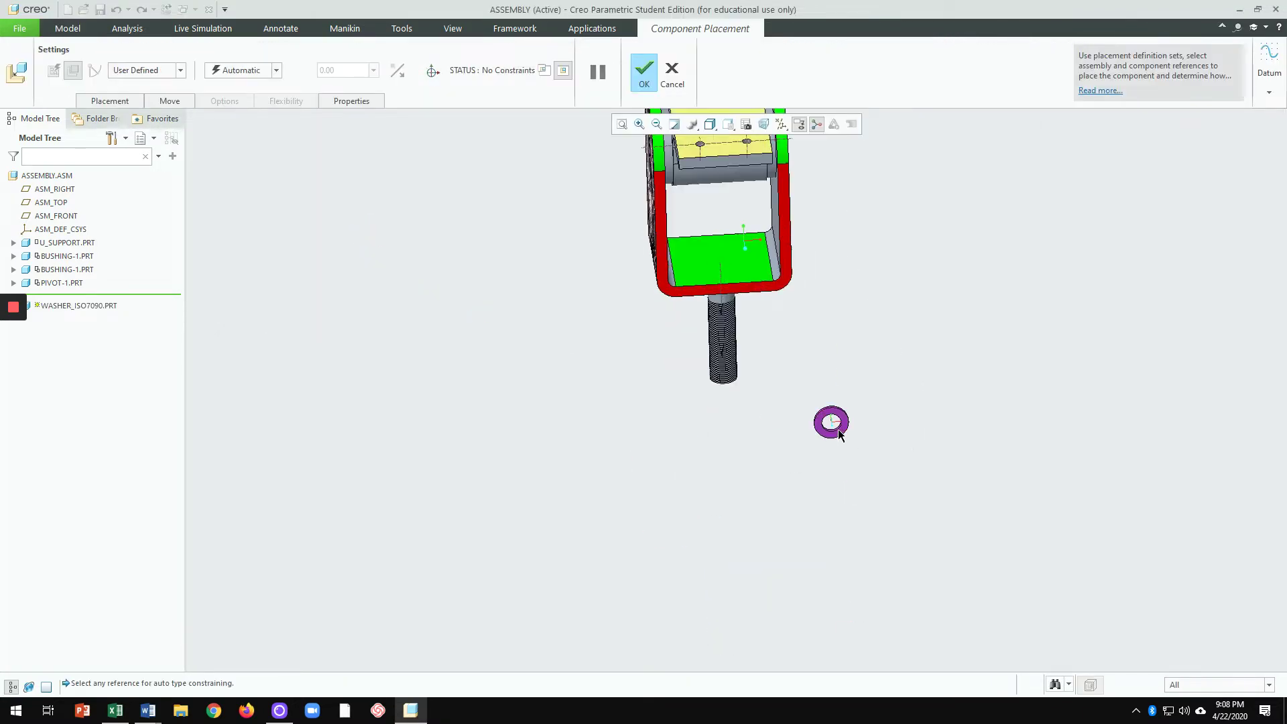
Step: Drag the washer up and left with the 3D dragger until it sits near the U-support
scroll(822, 414, "up", 3)
scroll(846, 448, "down", 2)
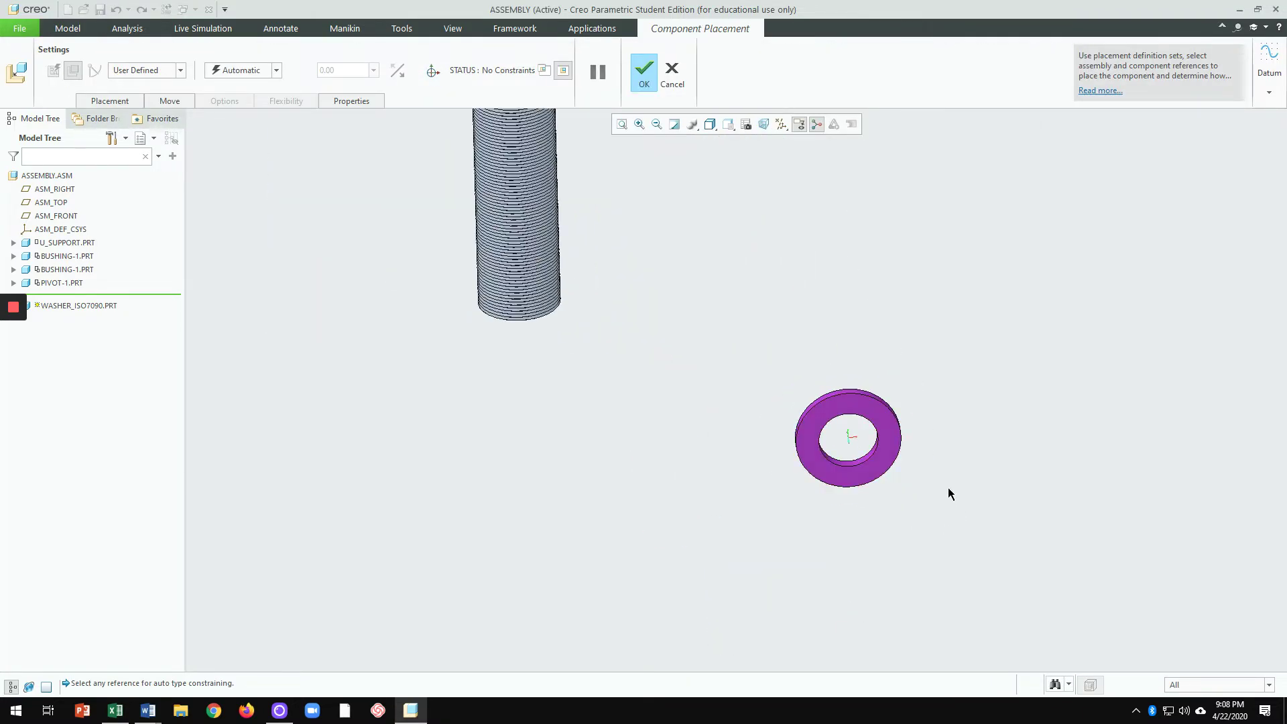
scroll(830, 433, "up", 4)
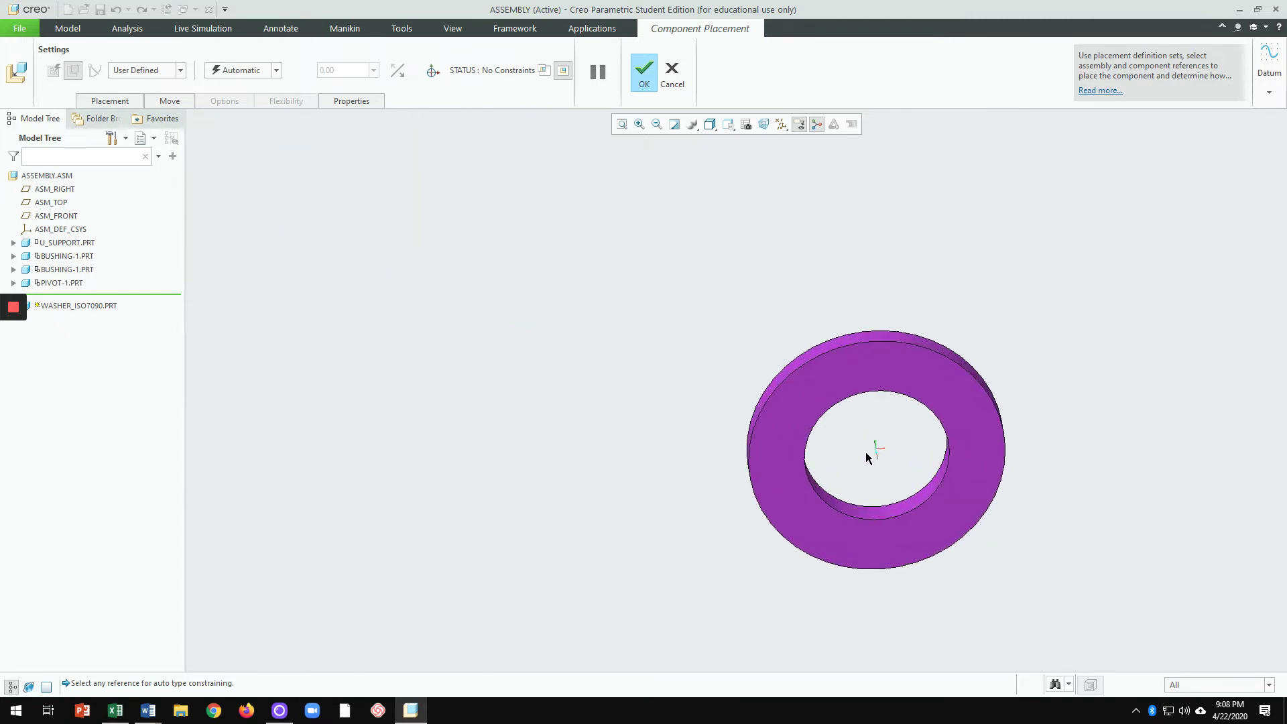
scroll(877, 452, "down", 3)
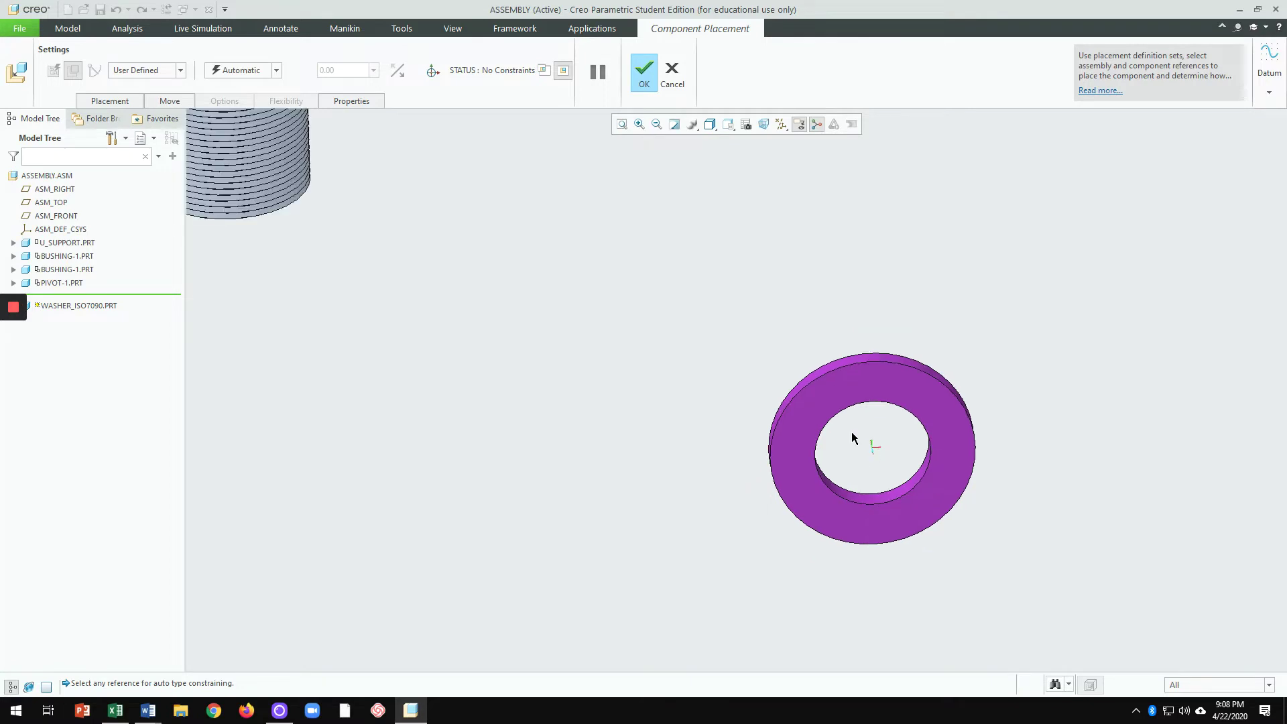
left_click(433, 72)
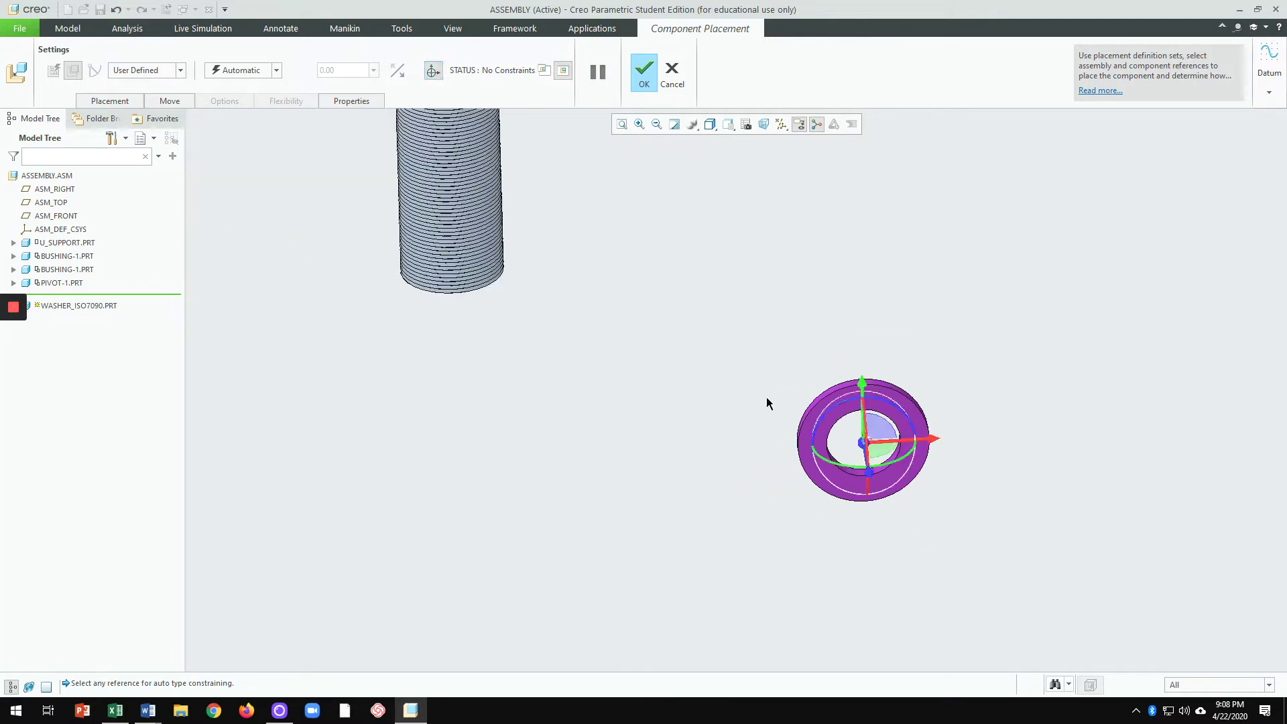
left_click_drag(863, 450, 790, 229)
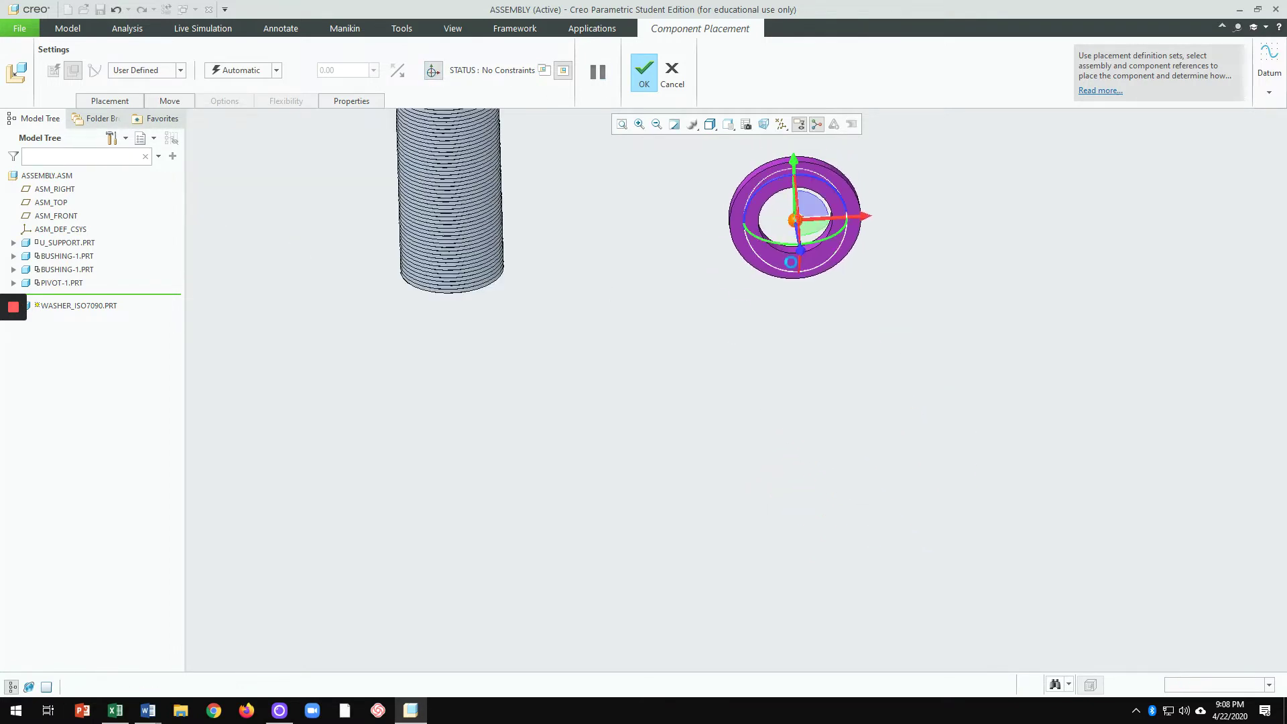
scroll(631, 379, "down", 3)
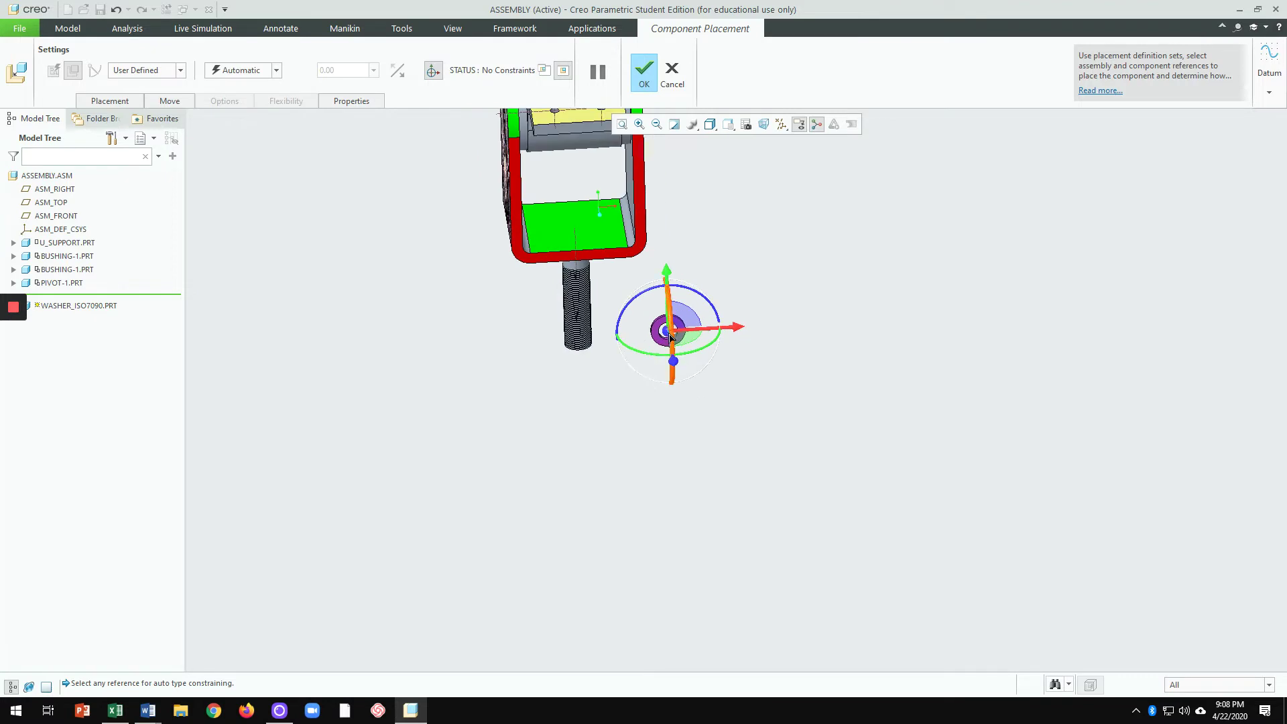
left_click_drag(664, 337, 812, 163)
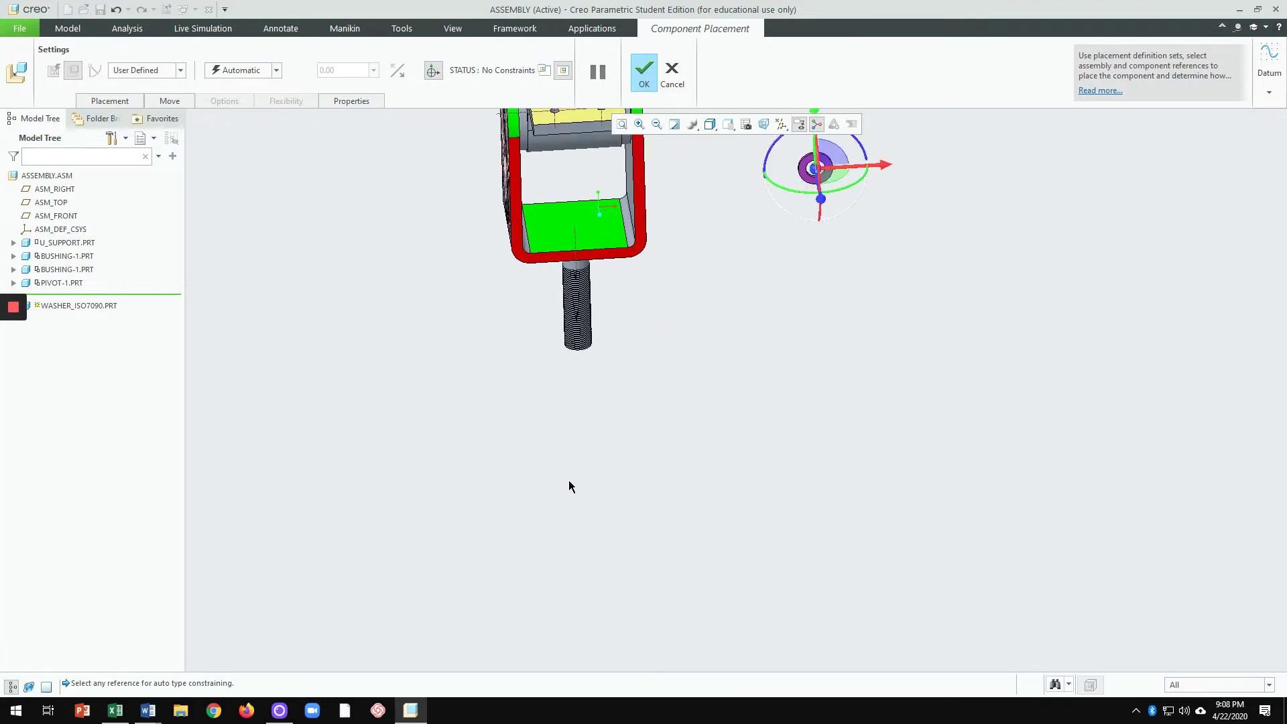
middle_click_drag(570, 486, 597, 333)
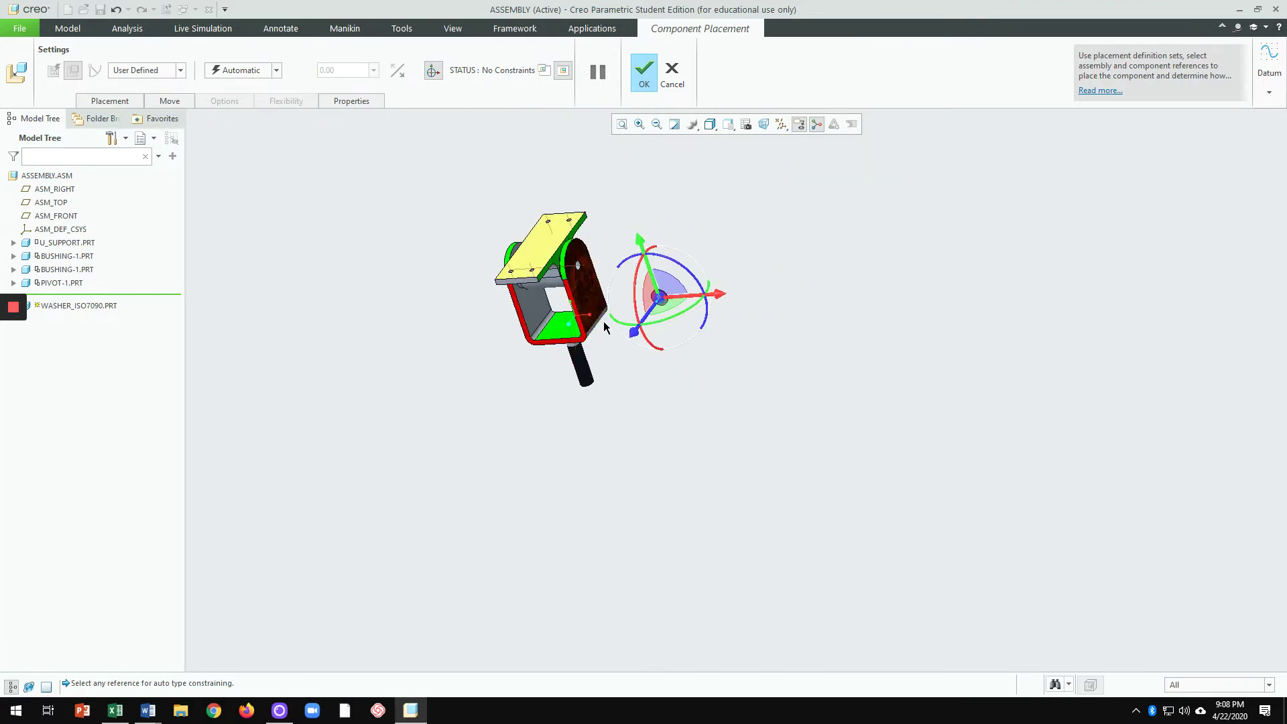
scroll(603, 321, "up", 4)
left_click(434, 71)
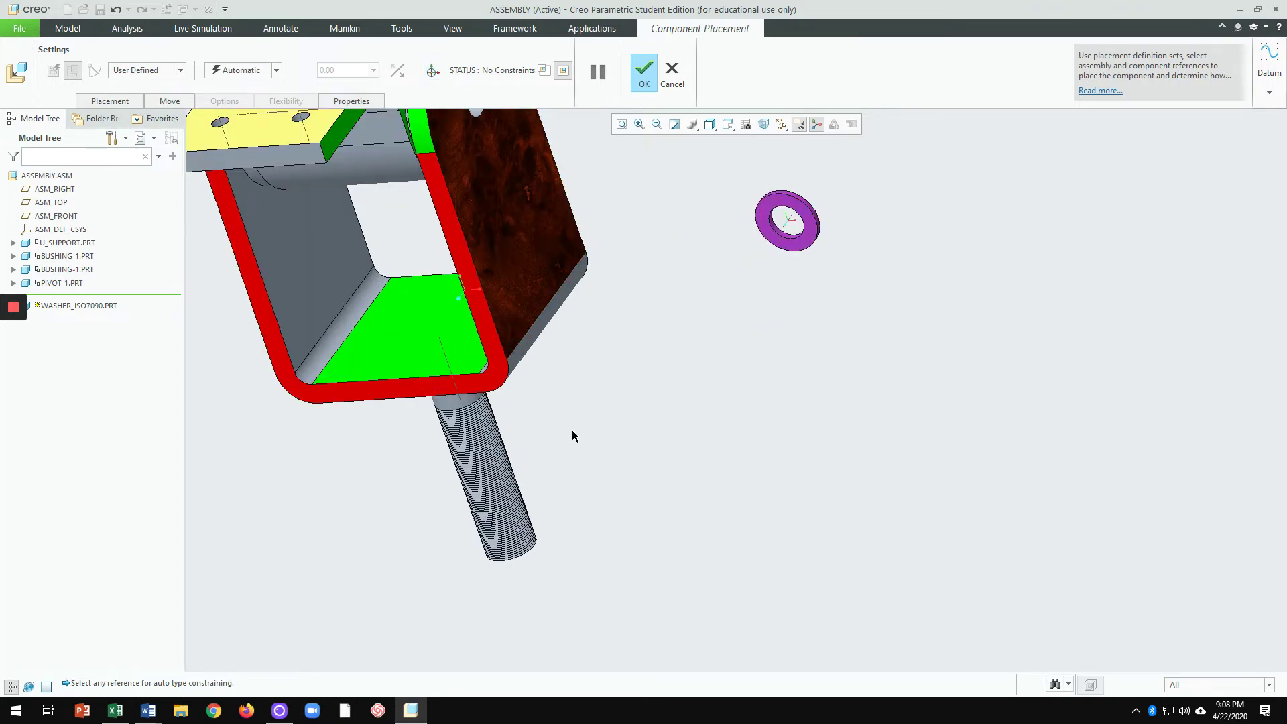
Step: Pick the washer's hole surface as the first Automatic placement reference
scroll(593, 327, "down", 4)
scroll(594, 323, "up", 2)
scroll(593, 327, "up", 3)
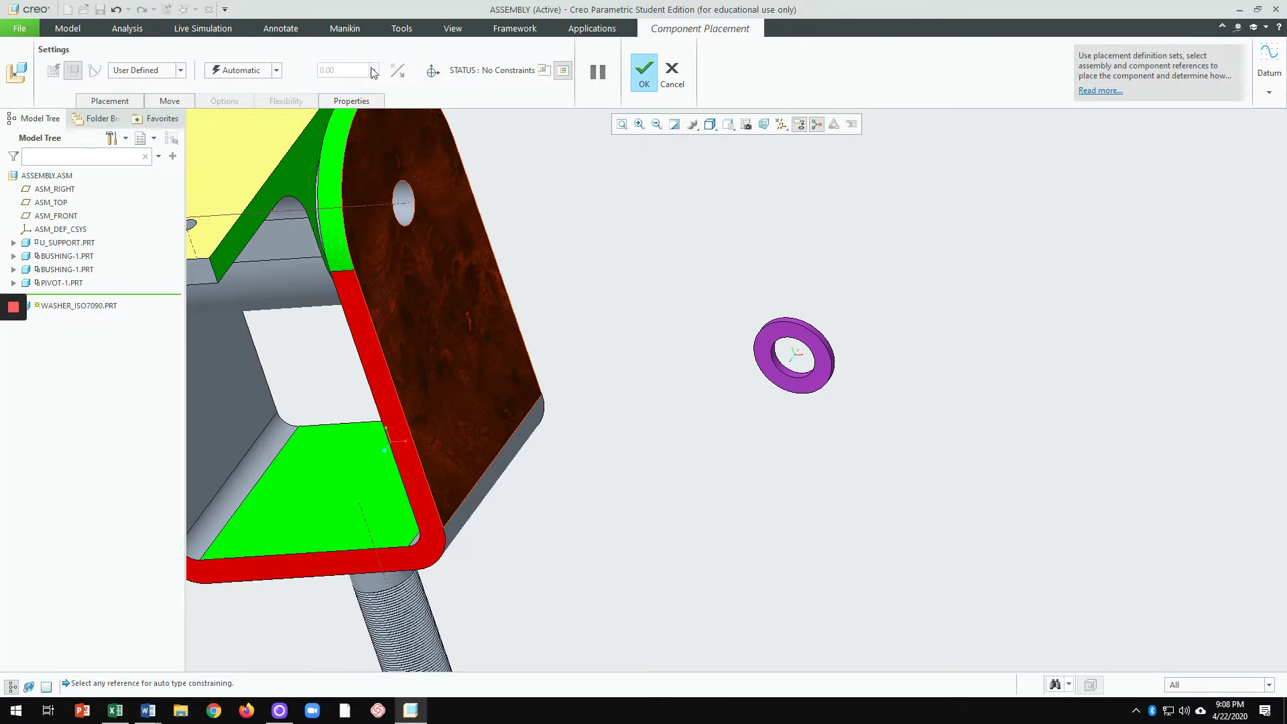
scroll(832, 369, "up", 3)
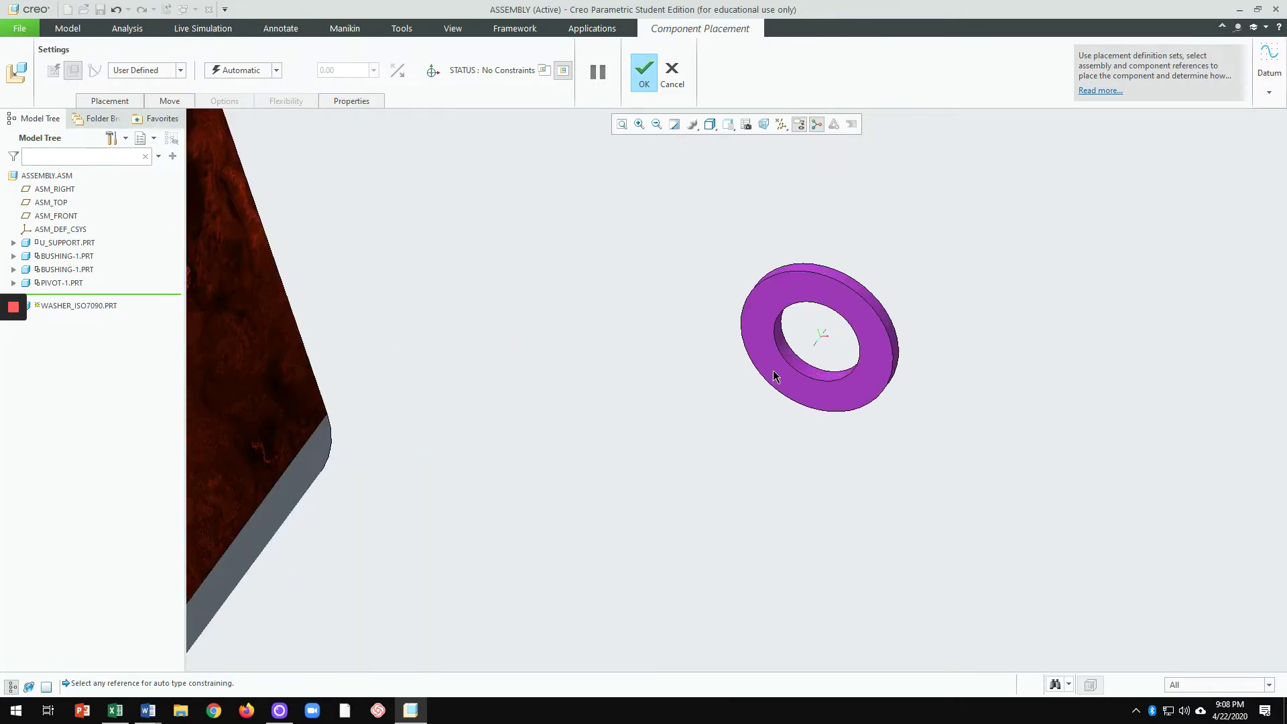
left_click(818, 348)
scroll(839, 449, "down", 4)
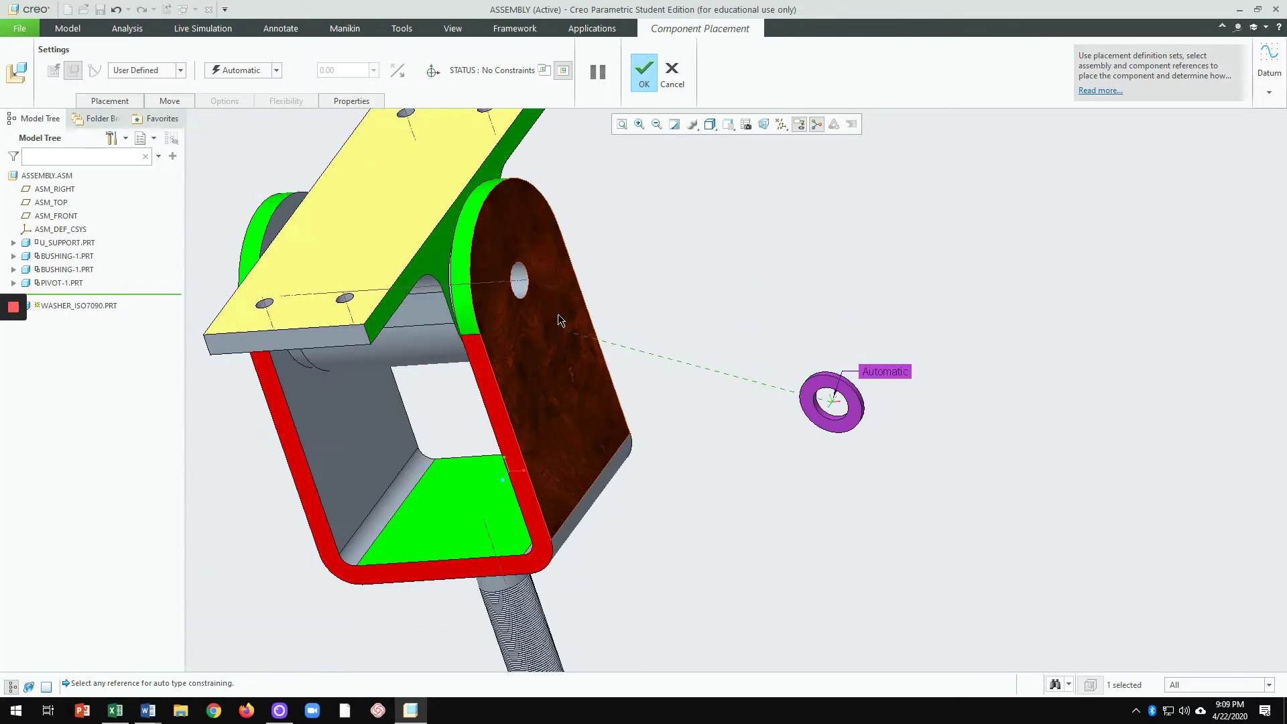
Step: Make the washer's hole Coincident with the support's hole
left_click(506, 289)
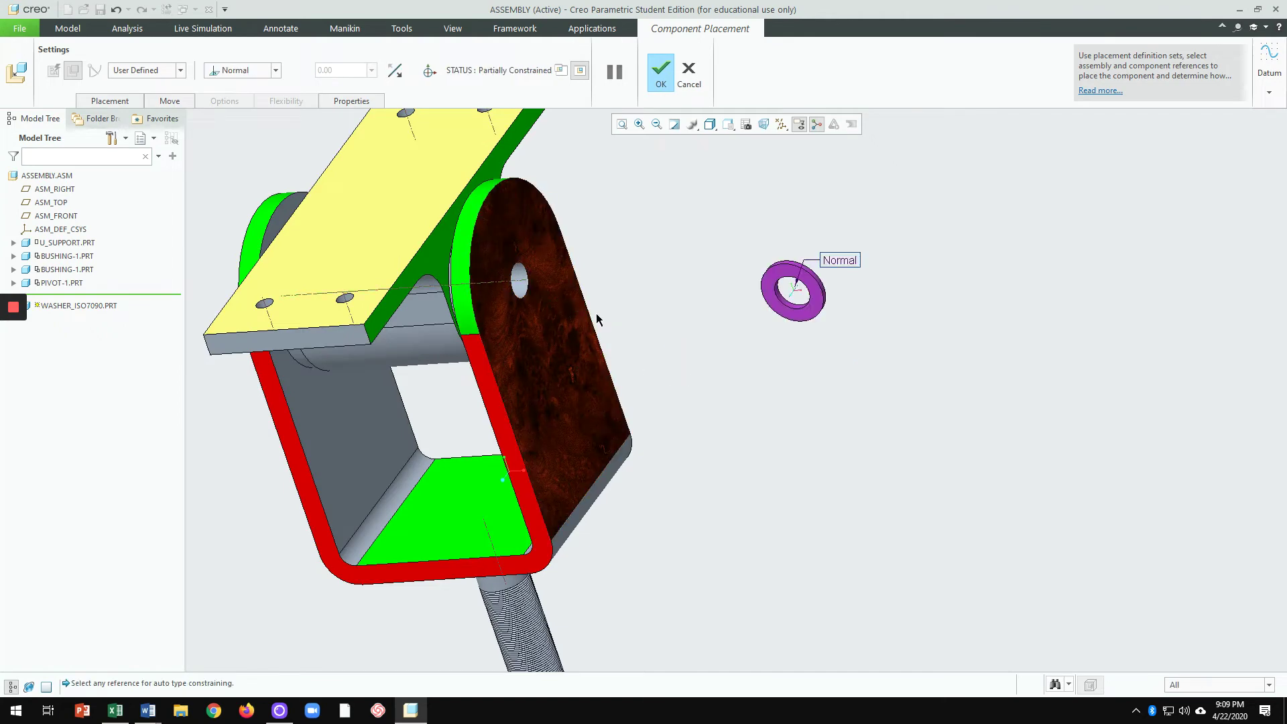
left_click(253, 71)
left_click(238, 118)
Step: Mate the washer's flat face Coincident to the support's outer face and confirm the placement
mouse_move(793, 316)
middle_mouse_down()
mouse_move(827, 310)
mouse_move(861, 332)
mouse_move(773, 330)
middle_mouse_up()
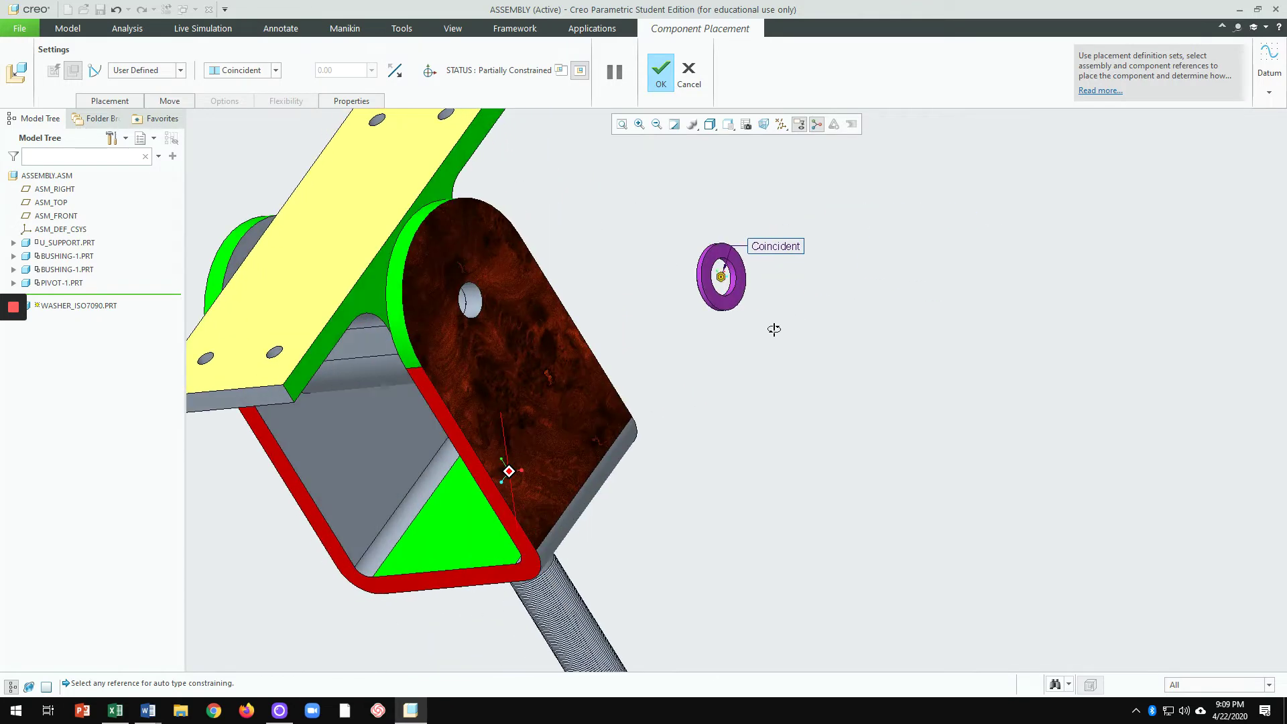
left_click(733, 306)
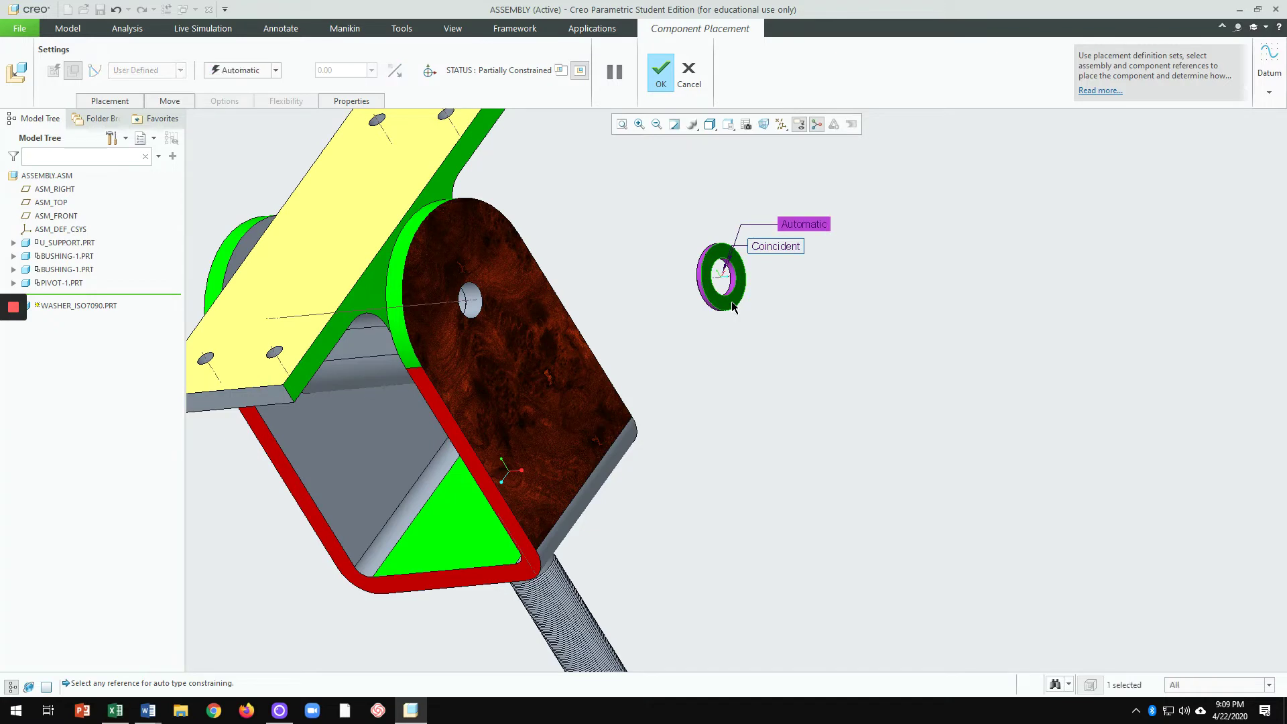
left_click(276, 70)
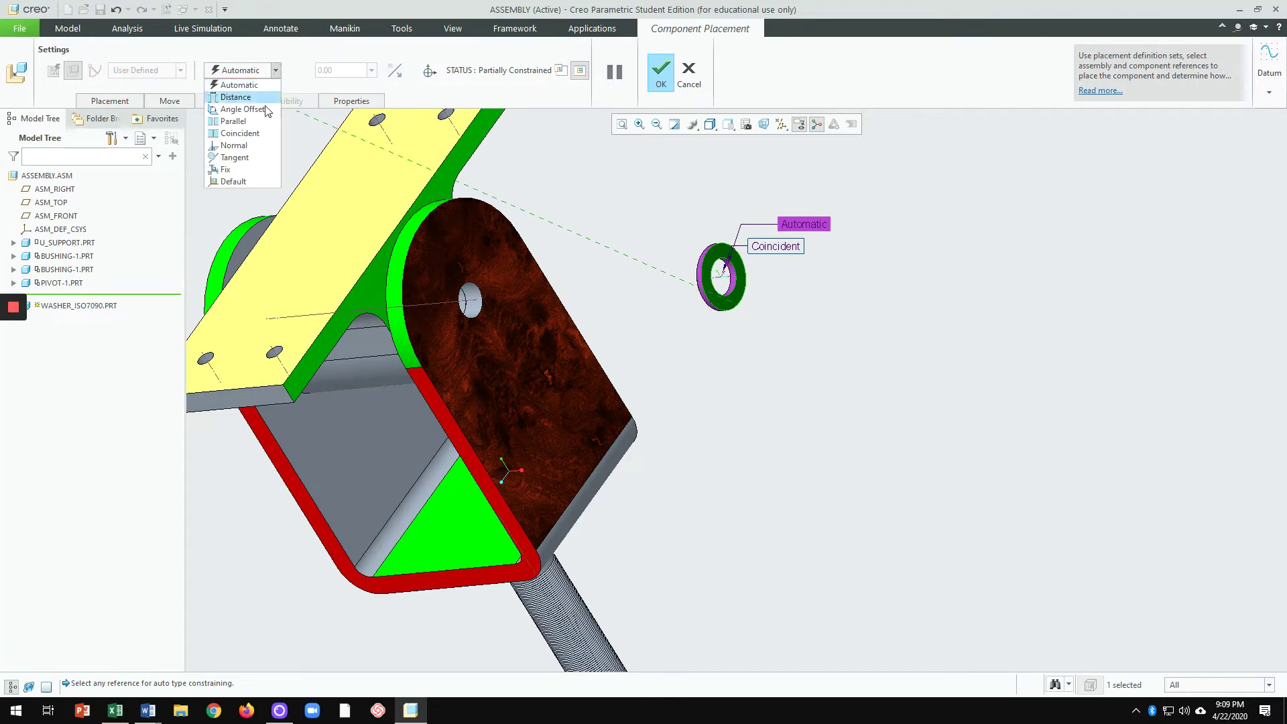
left_click(240, 133)
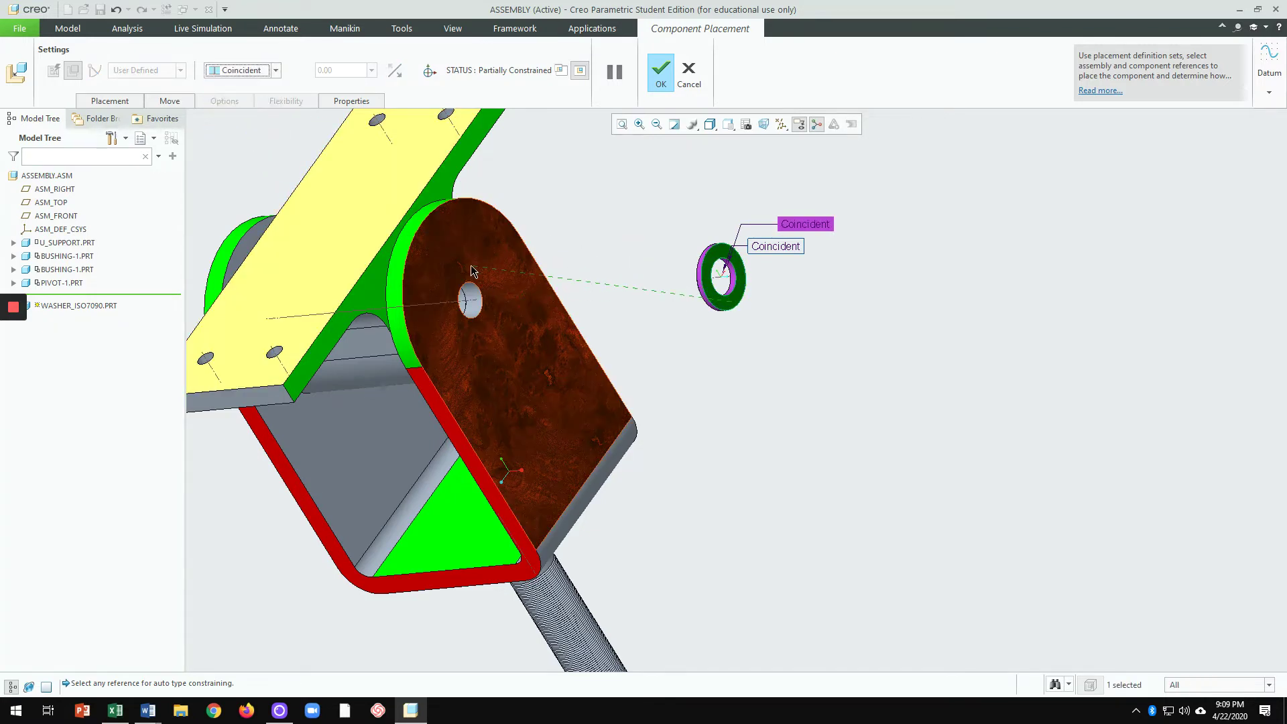
left_click(476, 273)
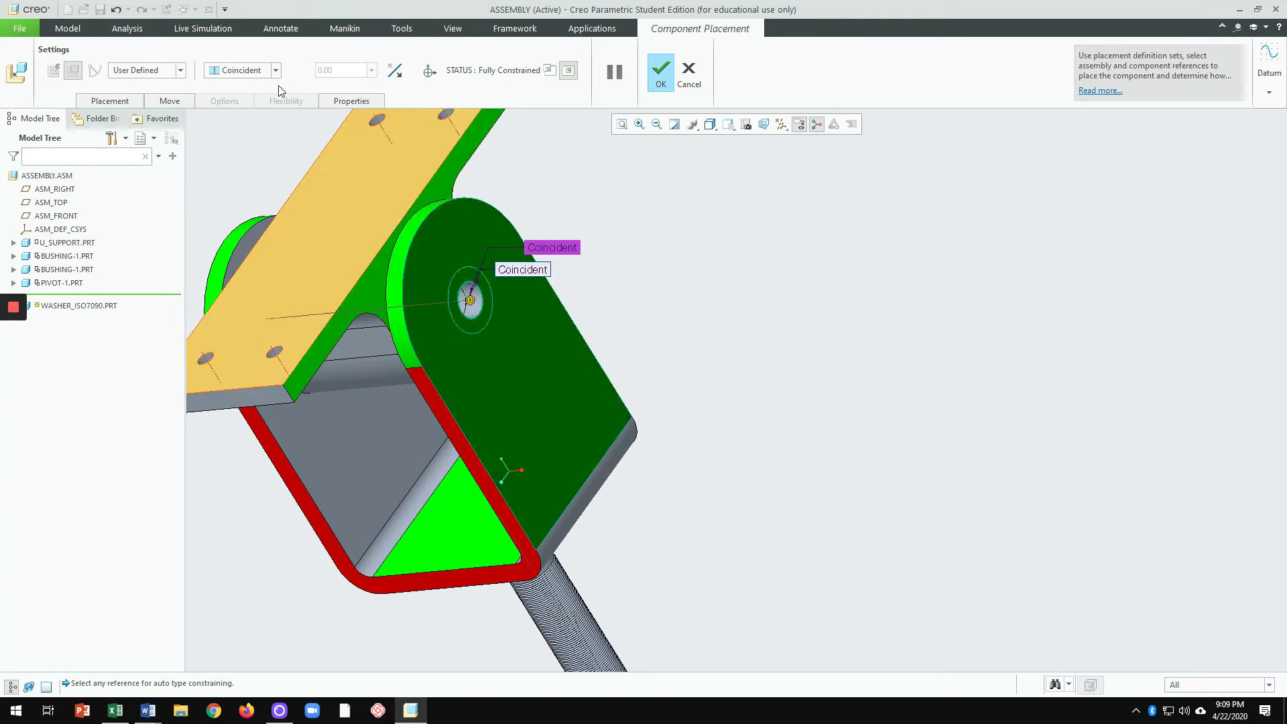
left_click(395, 70)
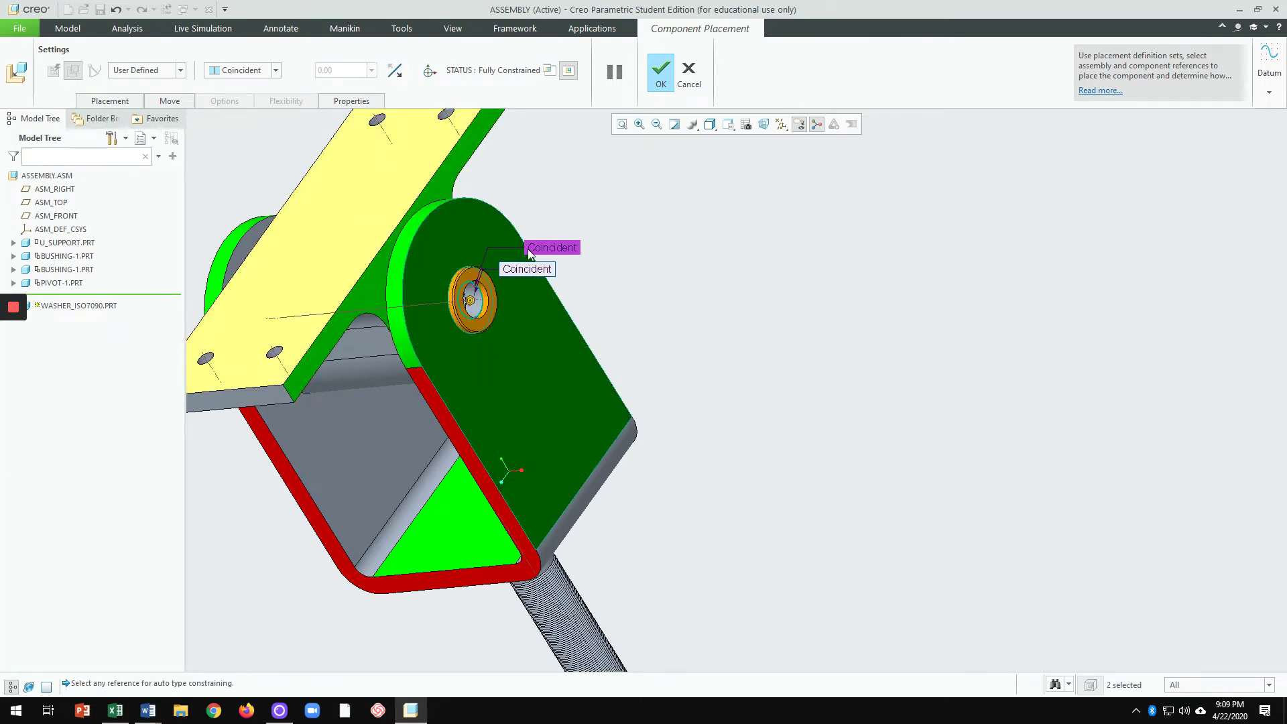
left_click(662, 70)
scroll(697, 301, "down", 3)
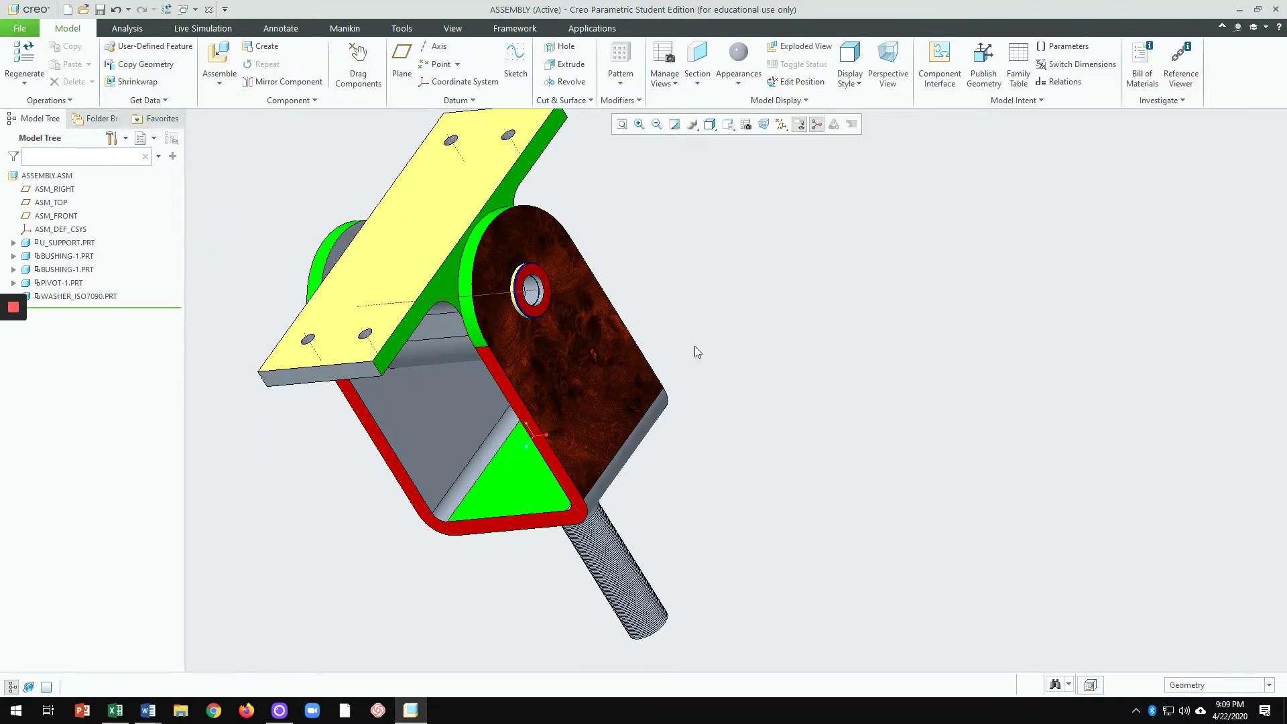
middle_click_drag(693, 354, 640, 306)
scroll(641, 307, "up", 3)
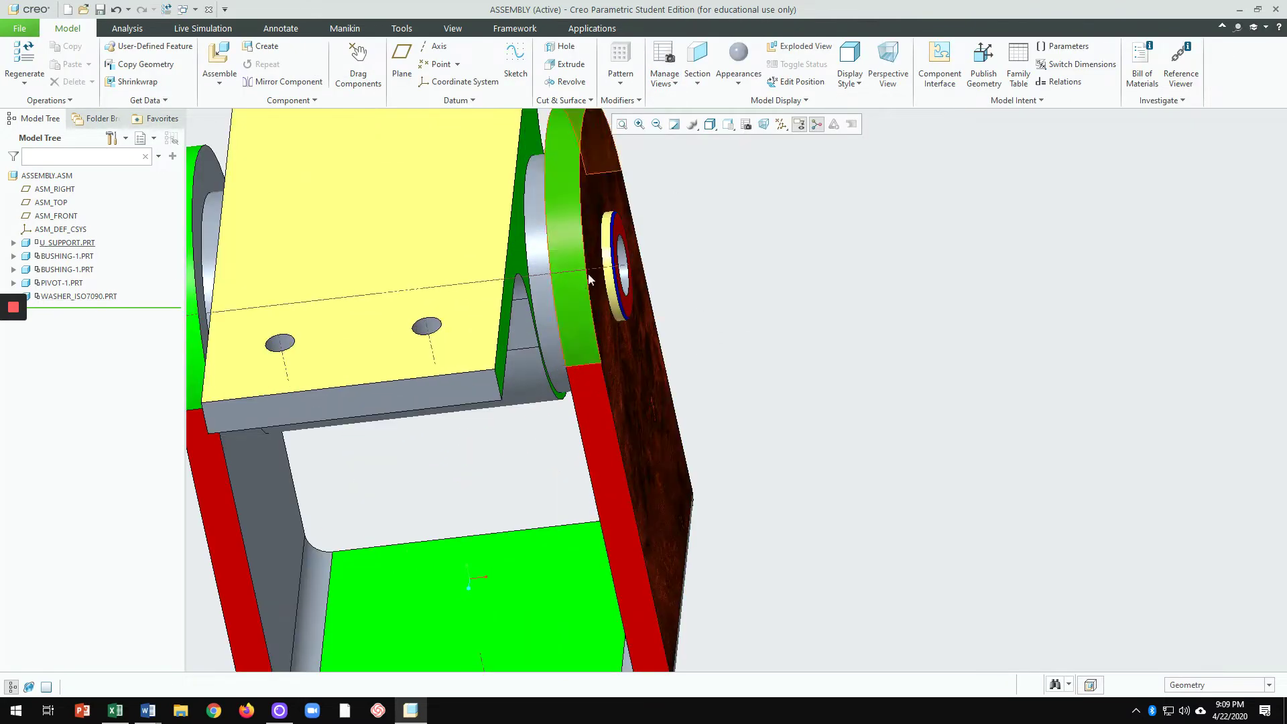
scroll(697, 309, "down", 3)
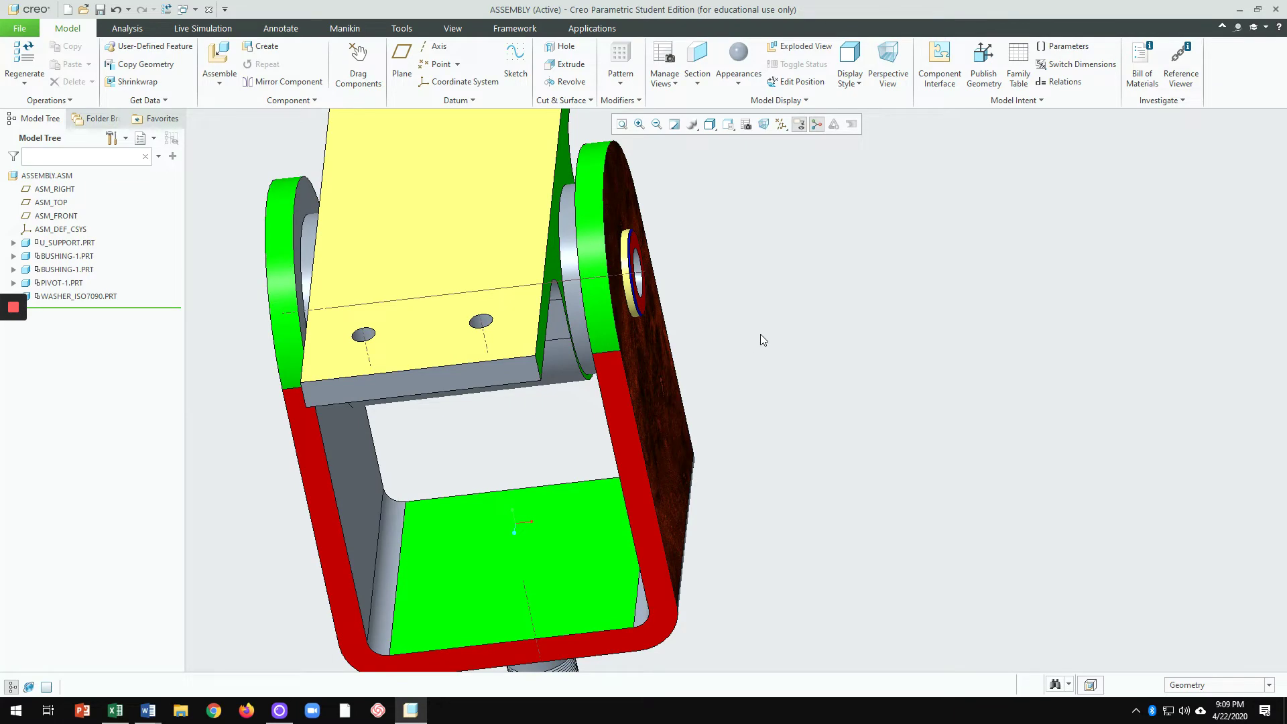
middle_click_drag(761, 339, 789, 334)
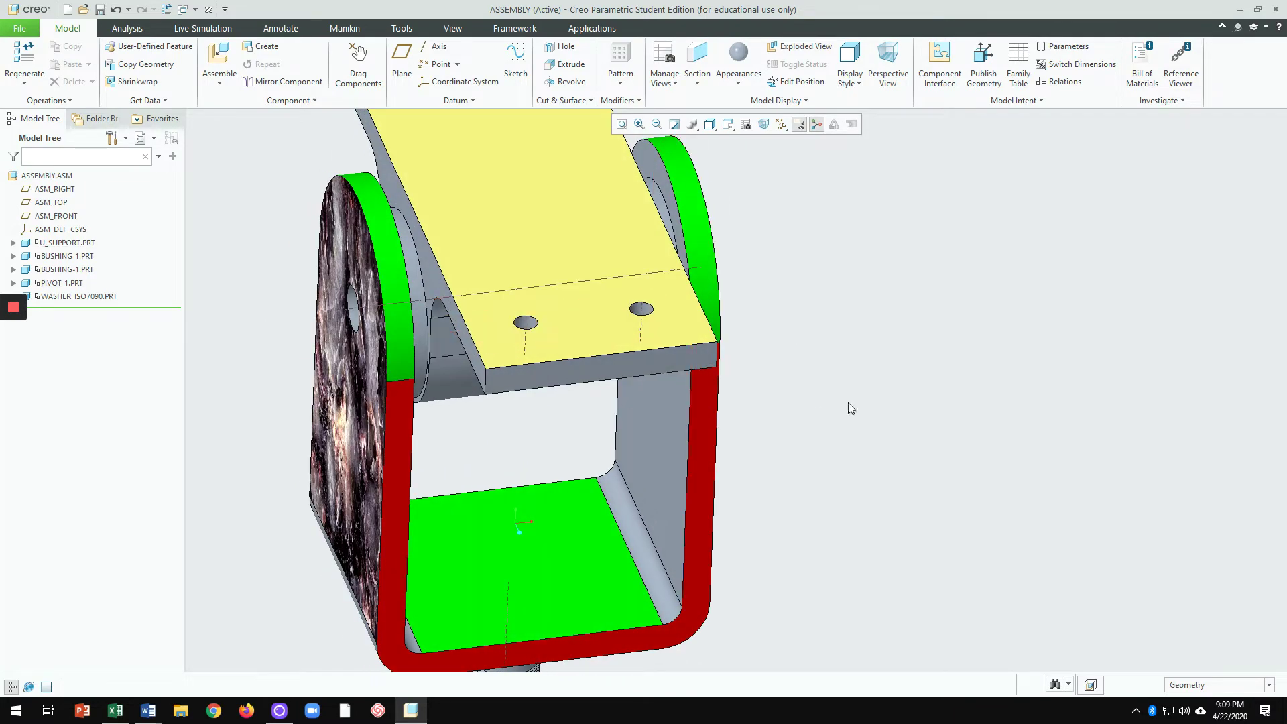
middle_click_drag(851, 405, 878, 430)
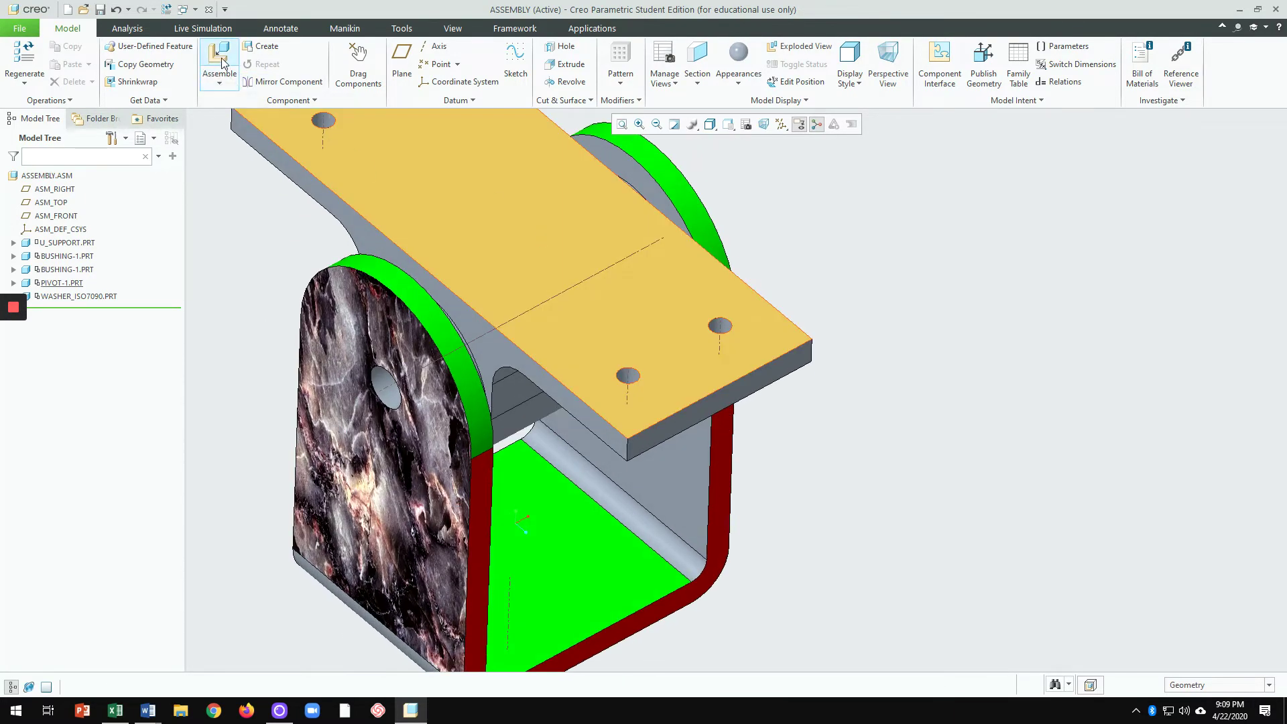
Step: Assemble a second copy of washer_iso7090.prt into the assembly
left_click(220, 60)
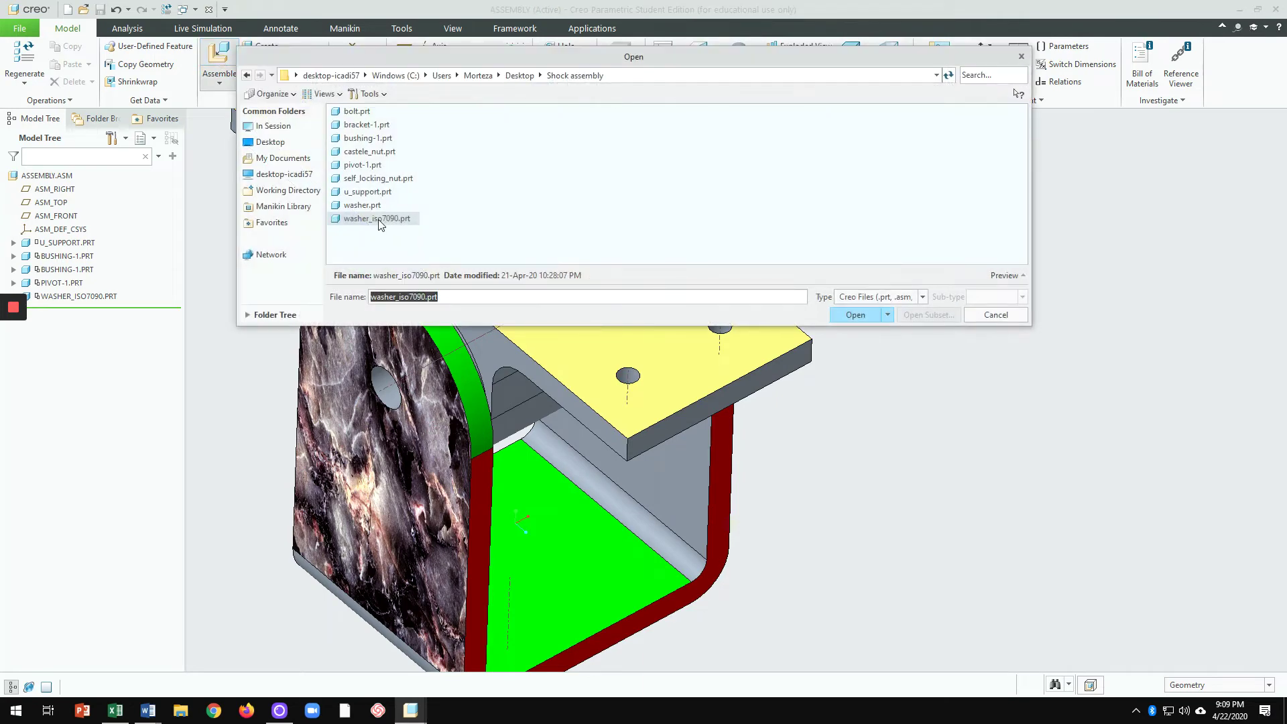
double_click(377, 218)
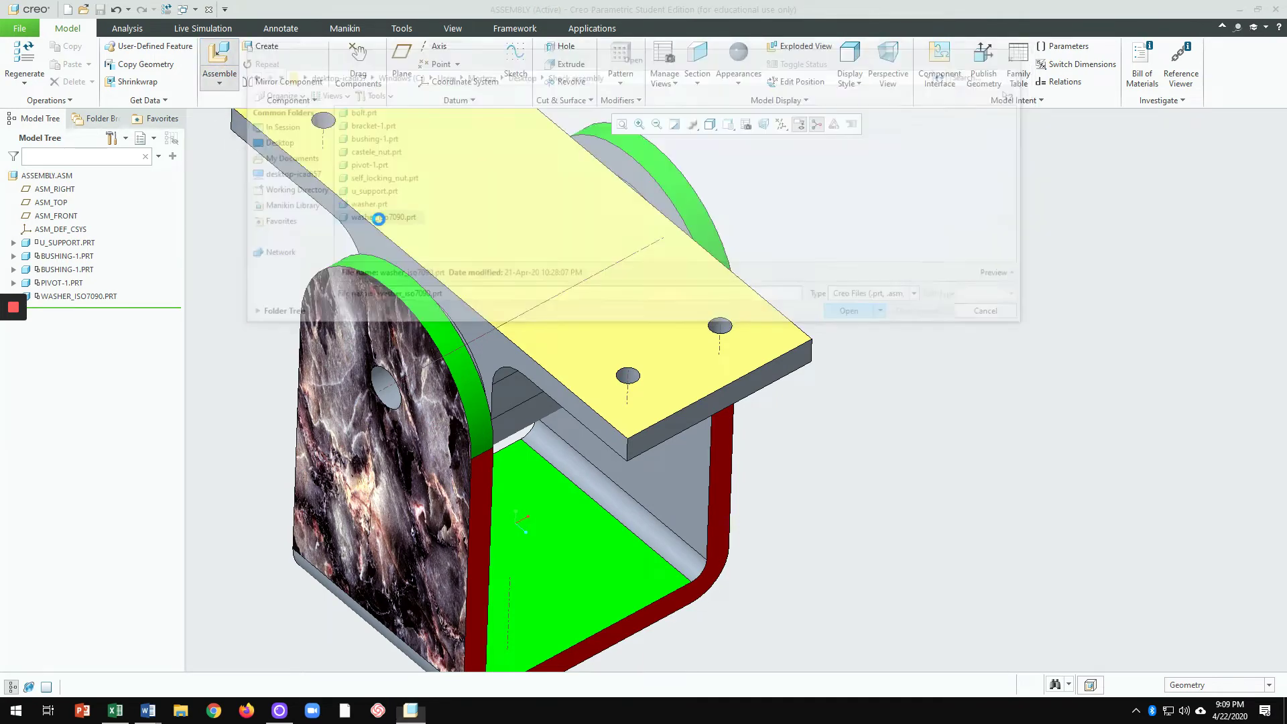
scroll(863, 635, "up", 5)
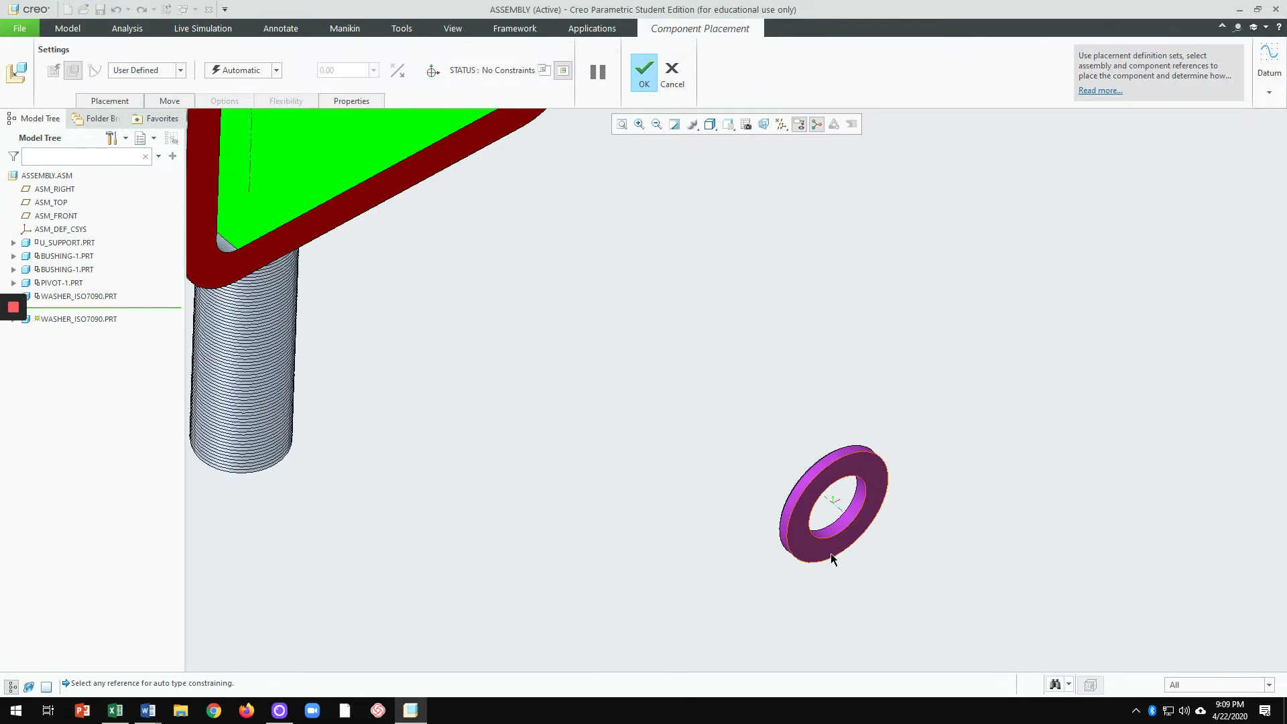
Step: Drag the second washer left and up with the 3D dragger, next to the support
left_click(433, 70)
scroll(758, 228, "down", 4)
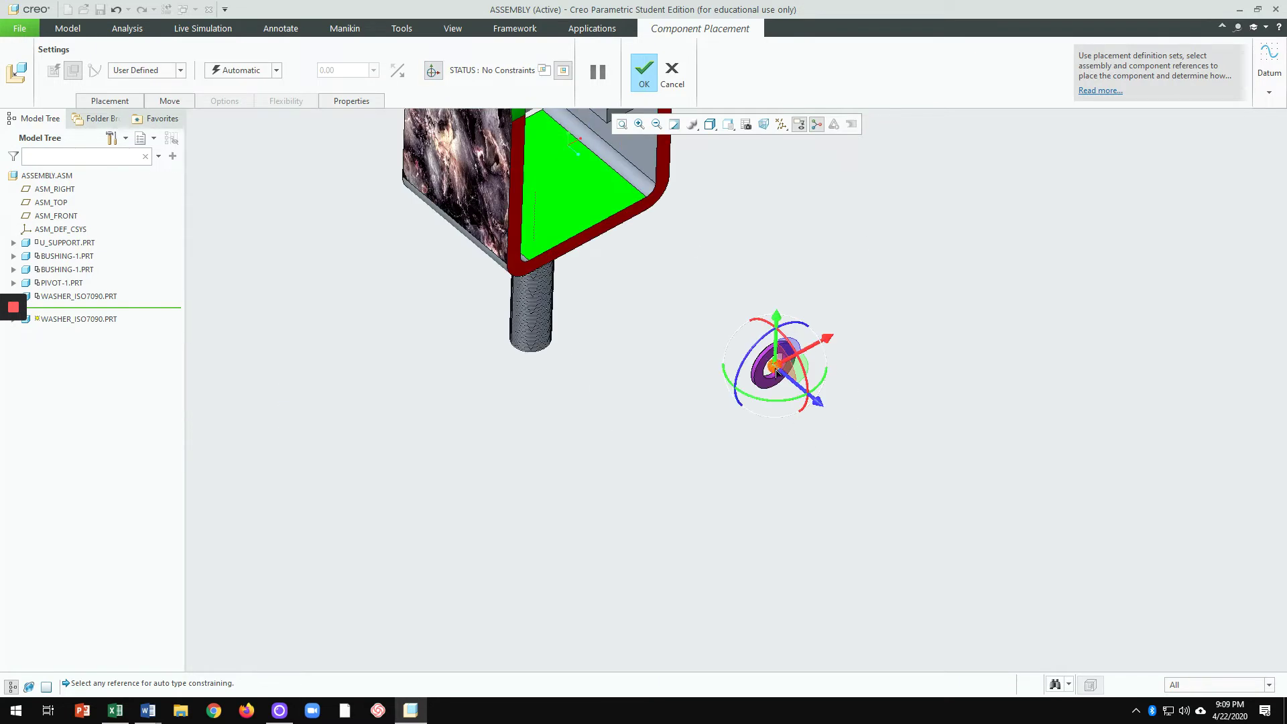
left_click_drag(776, 369, 302, 273)
scroll(623, 477, "down", 3)
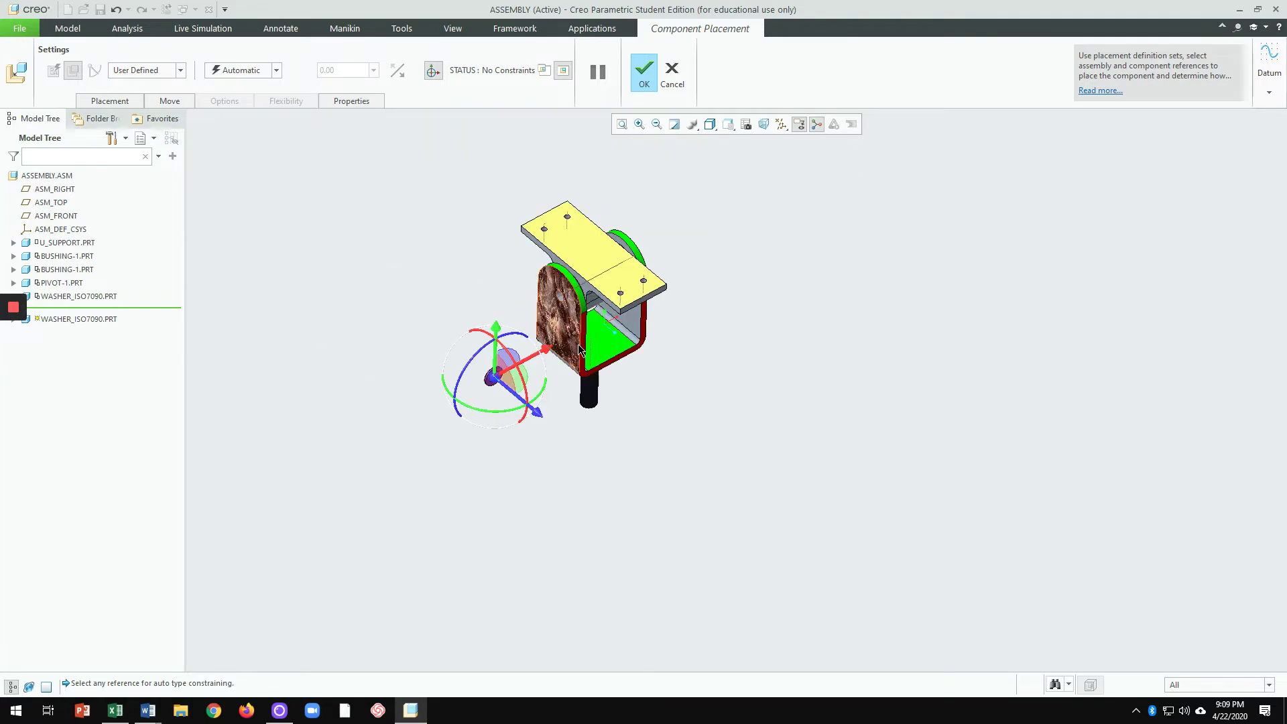
scroll(578, 344, "up", 5)
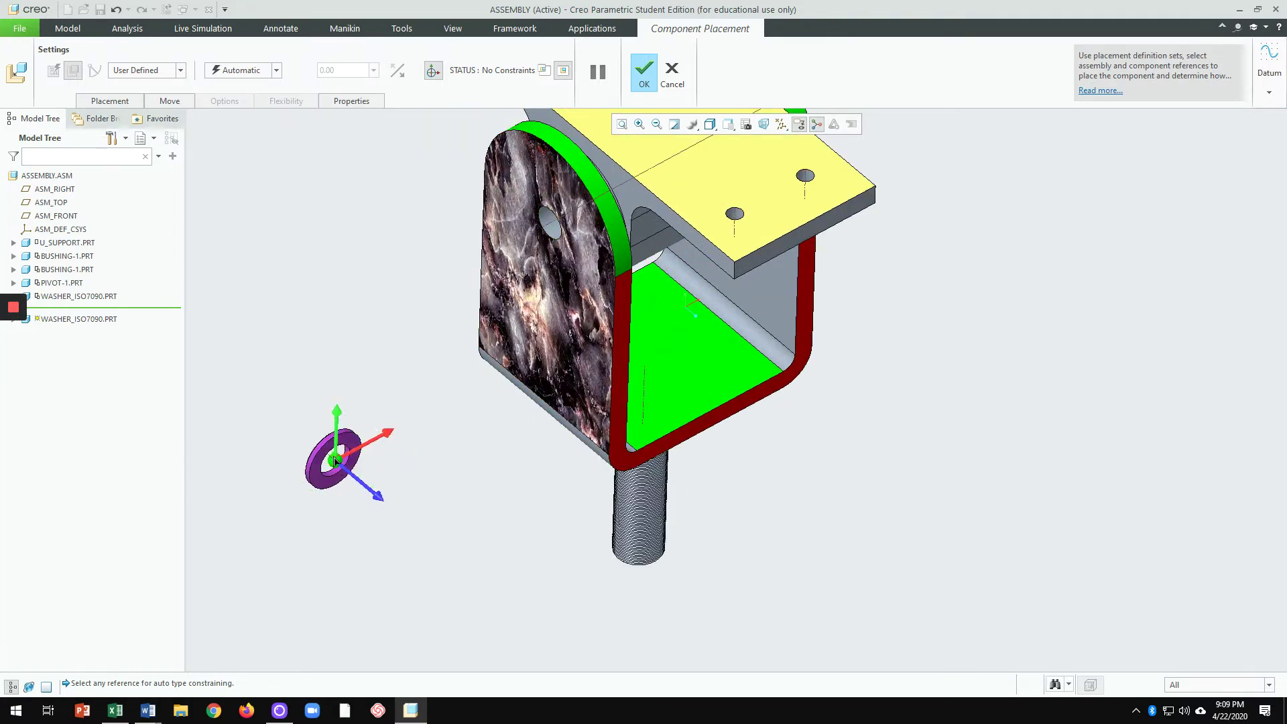
left_click_drag(334, 461, 322, 309)
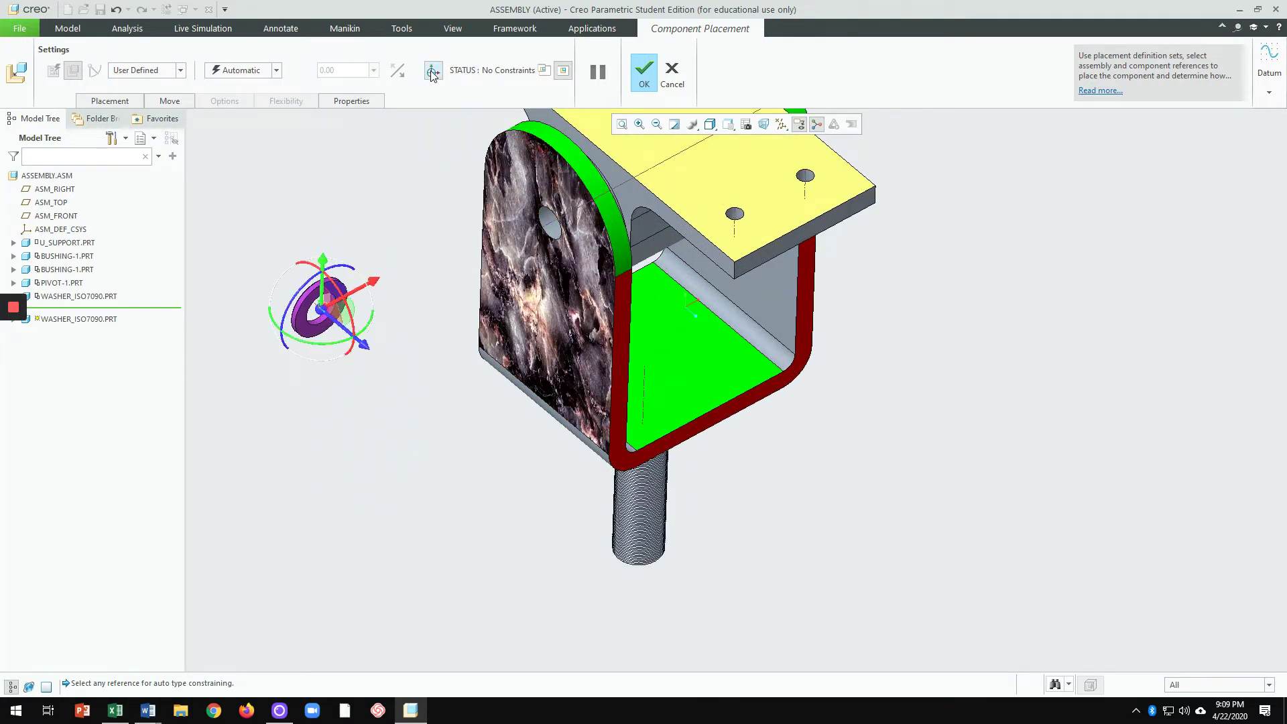
left_click(433, 73)
Step: Pick the second washer's hole surface as the first placement reference
scroll(327, 355, "up", 1)
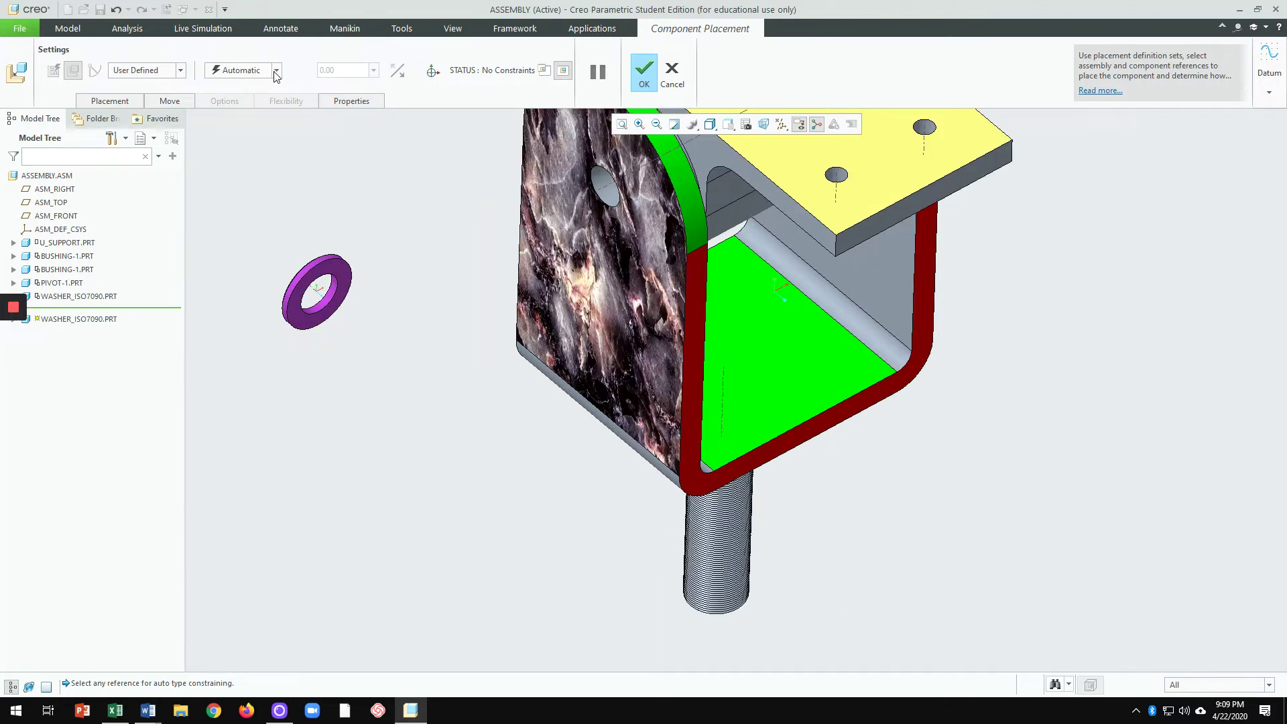
scroll(320, 297, "up", 4)
left_click(326, 299)
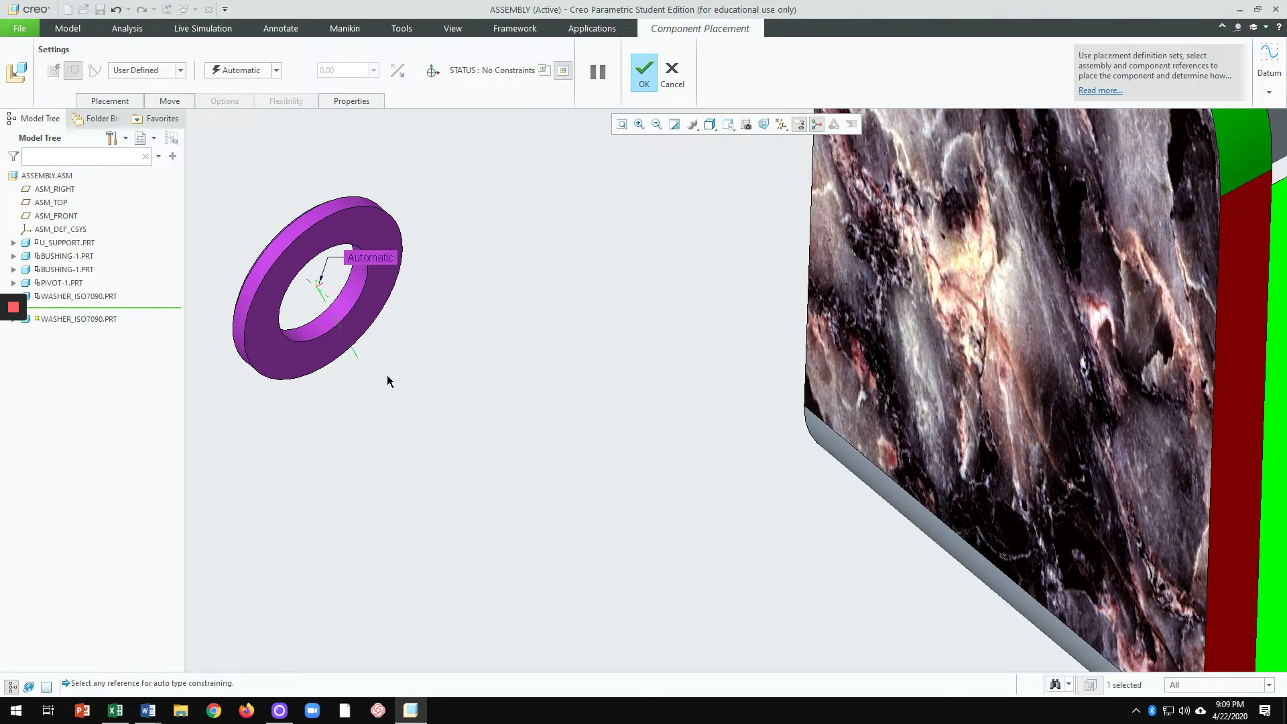
scroll(436, 349, "down", 5)
scroll(620, 211, "up", 3)
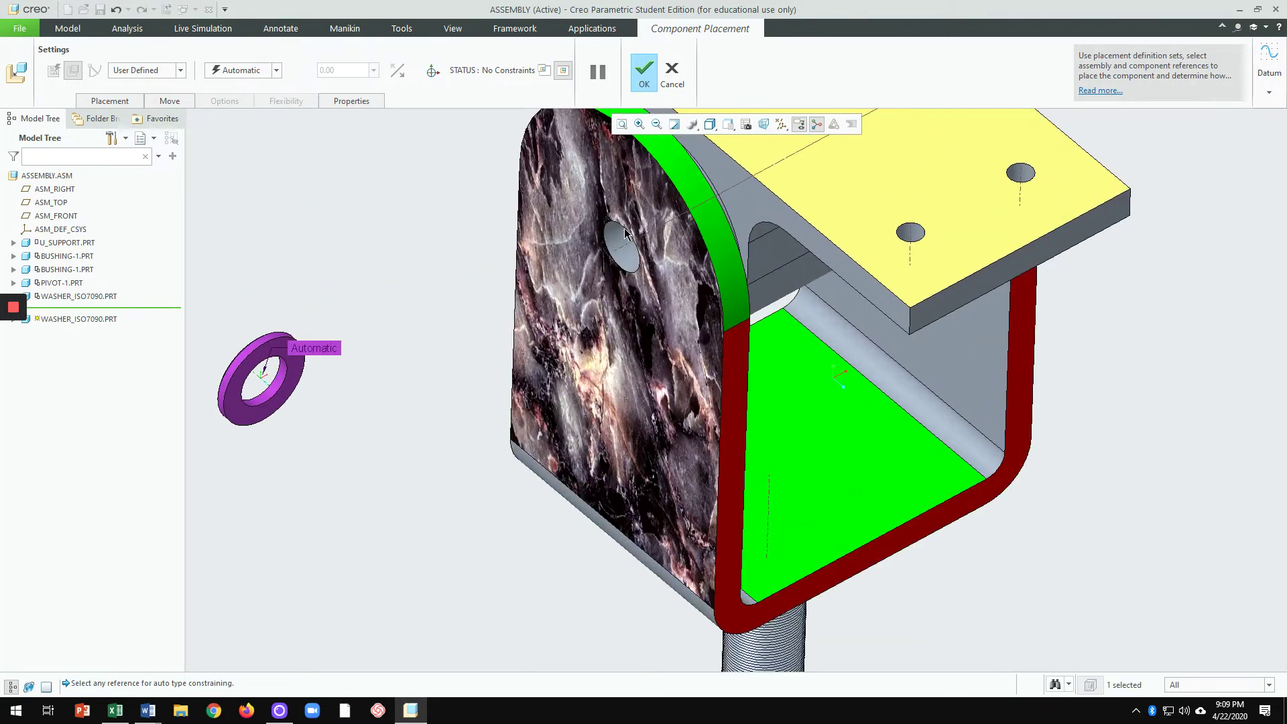
Step: Constrain the washer's hole Coincident to the support's hole, then pull the washer out from the support
left_click(625, 252)
scroll(552, 325, "down", 5)
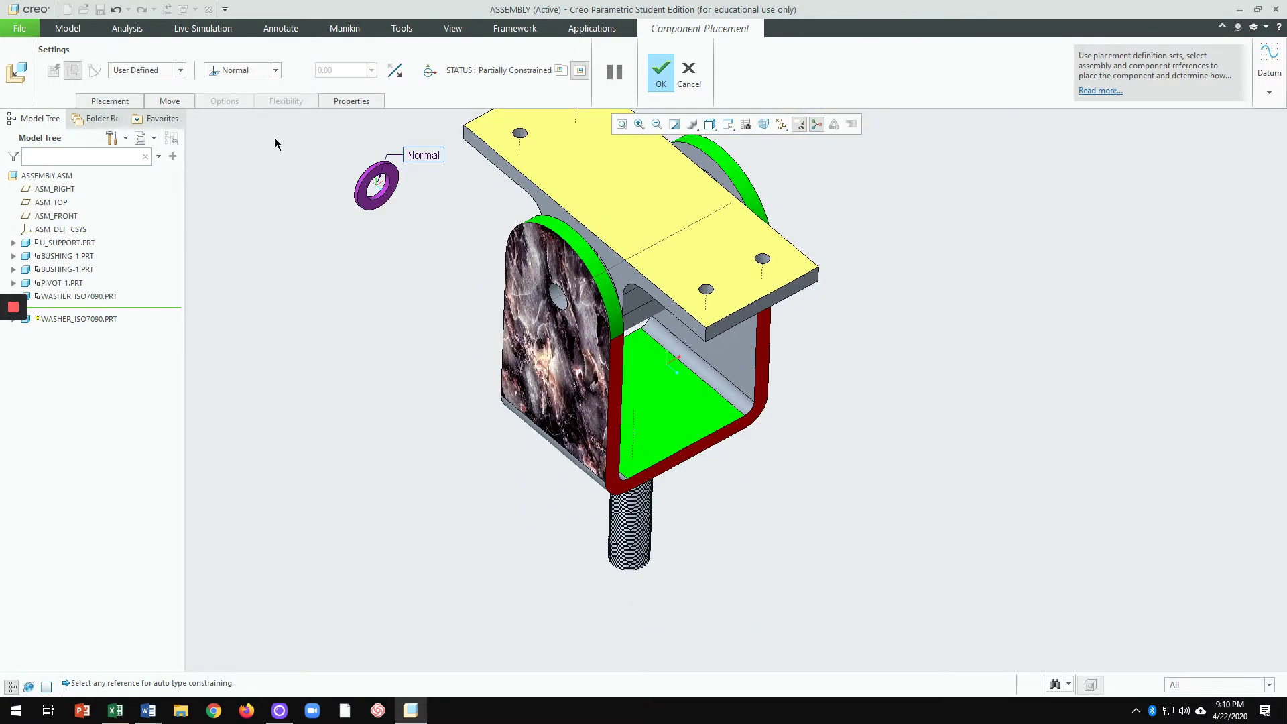
left_click(260, 73)
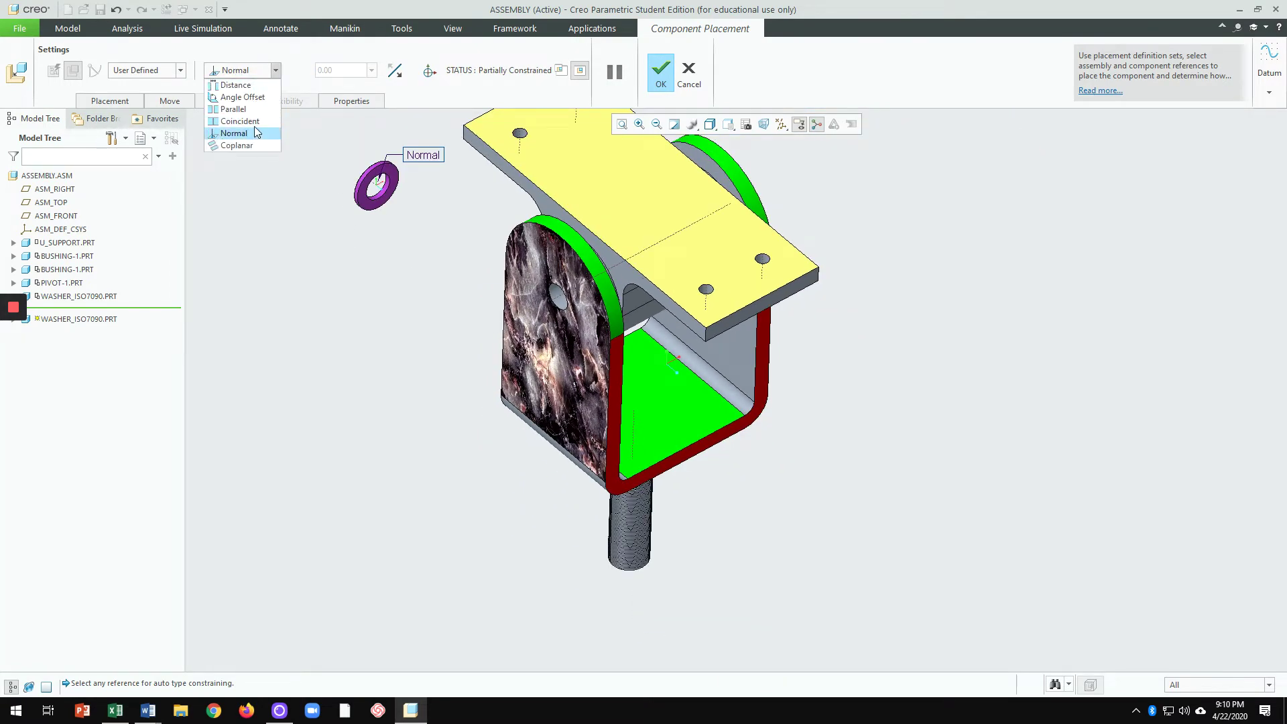
left_click(254, 121)
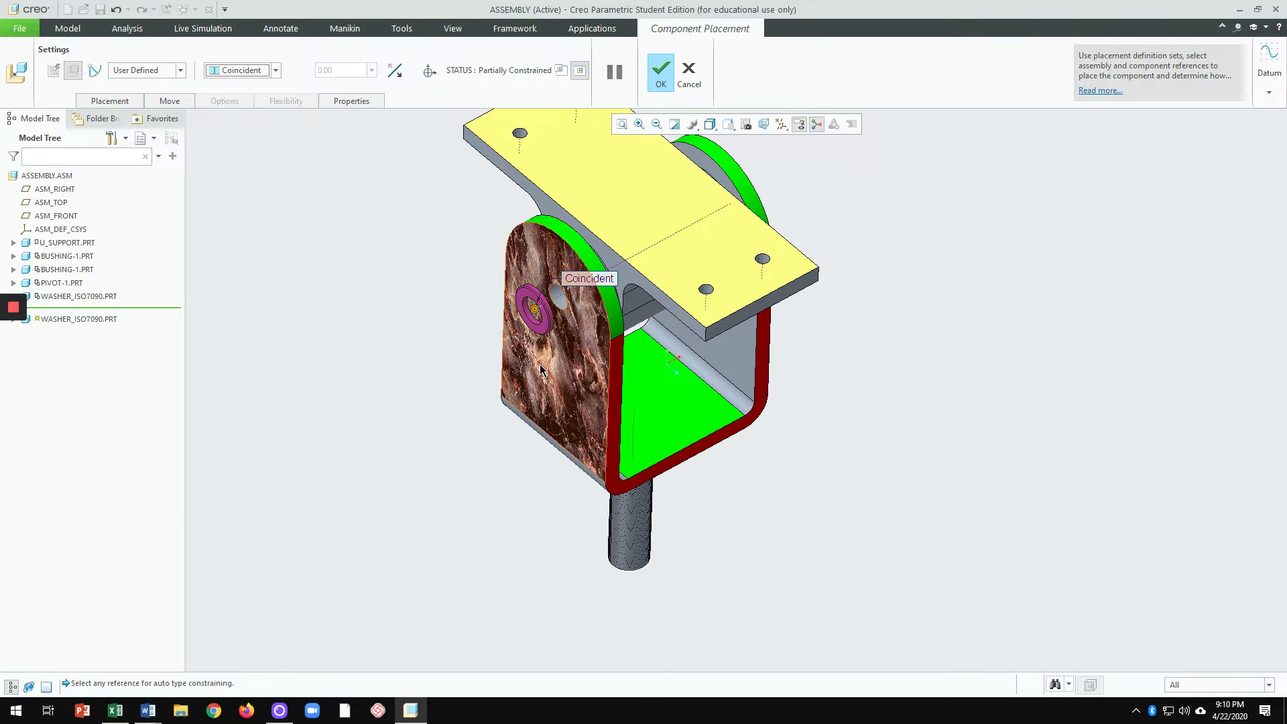
left_click(430, 71)
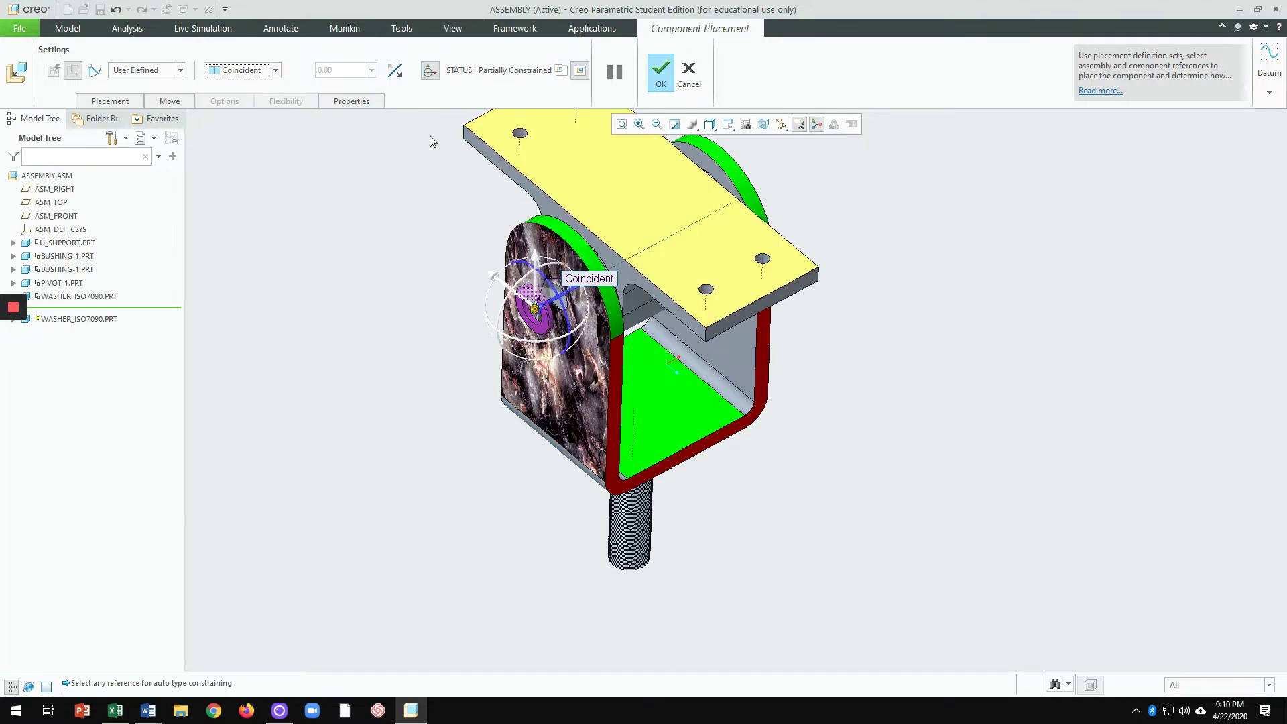
left_click_drag(537, 310, 417, 373)
left_click(430, 71)
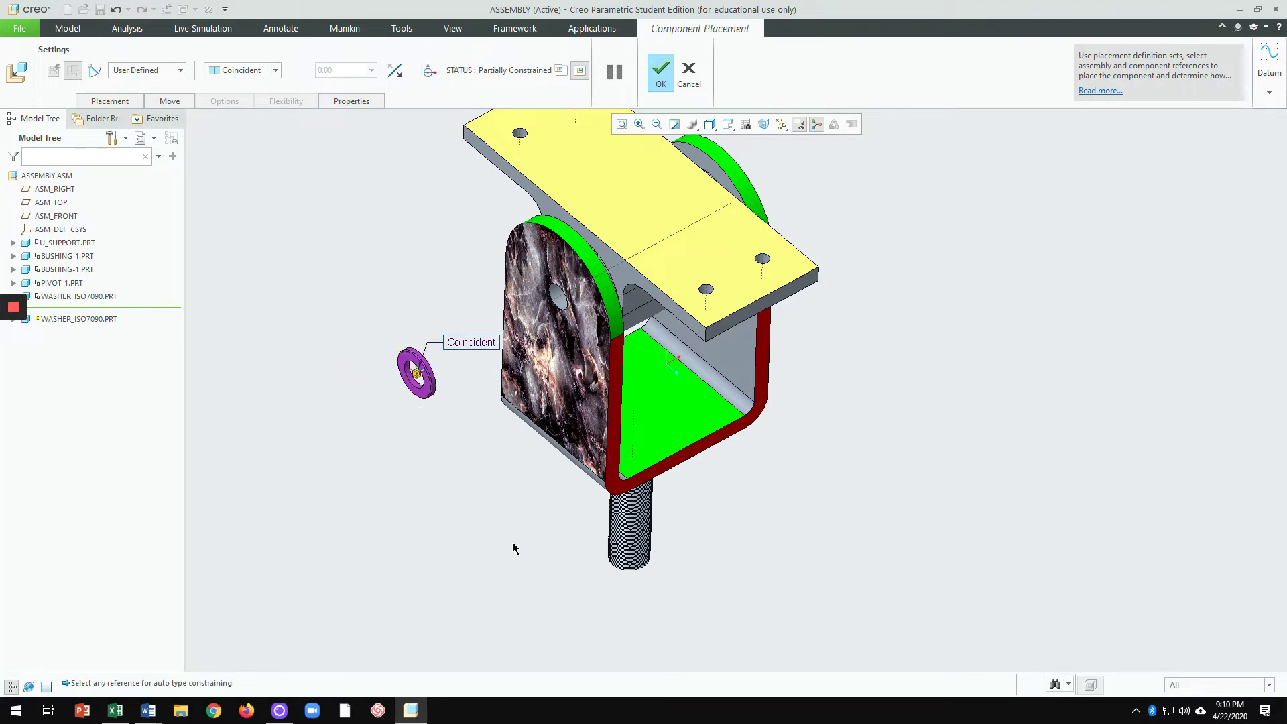
Step: Mate the washer's face Coincident to the support's hole face and confirm the placement
middle_click_drag(514, 545, 425, 525)
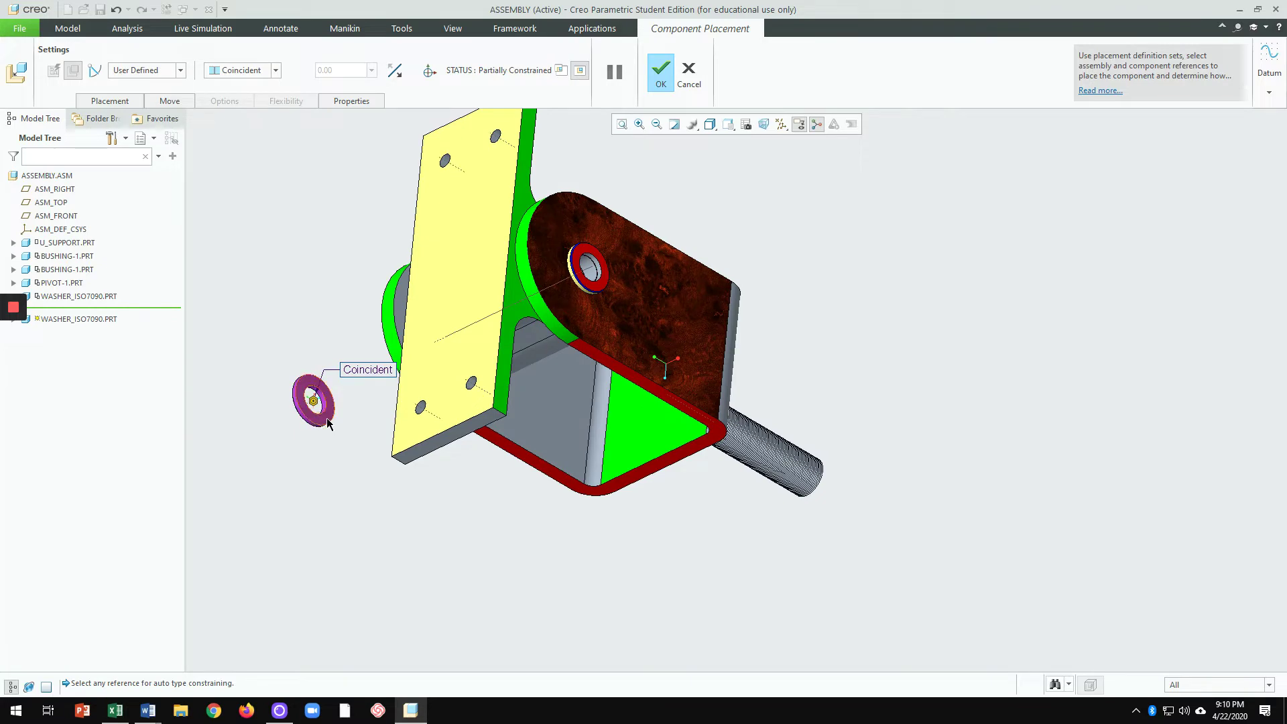
left_click(352, 477)
middle_click_drag(351, 475, 428, 440)
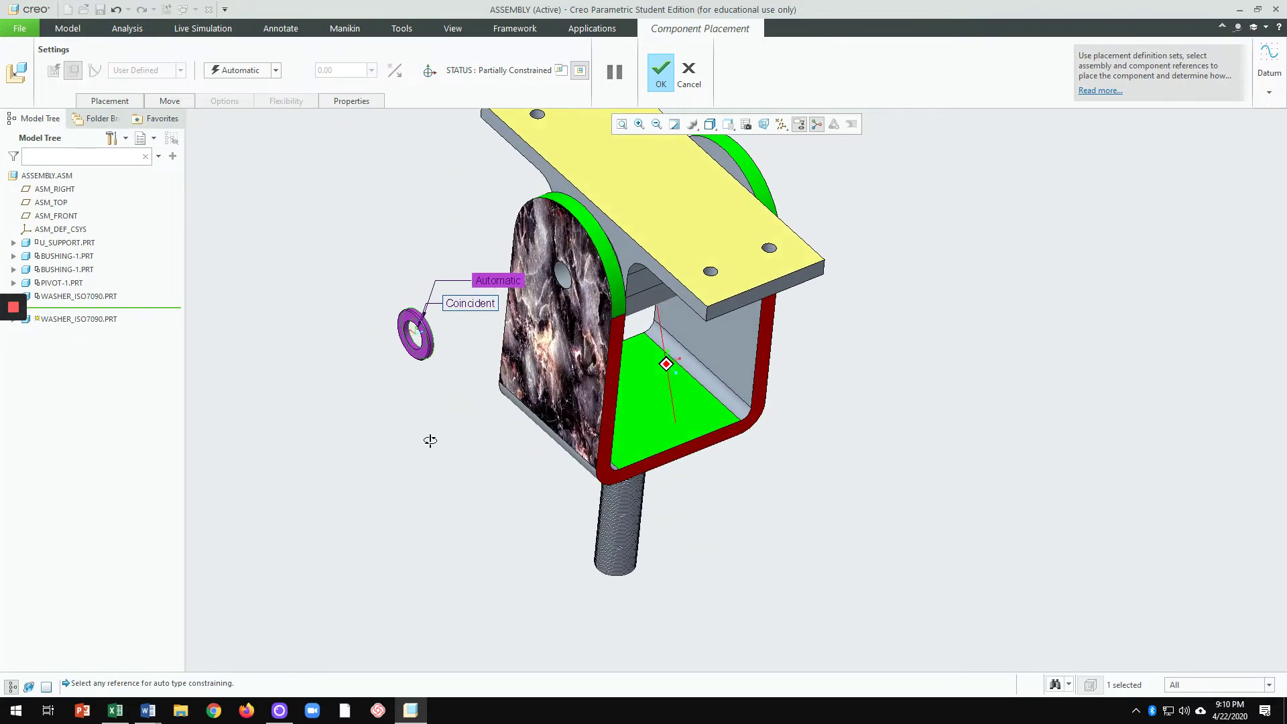
left_click(258, 75)
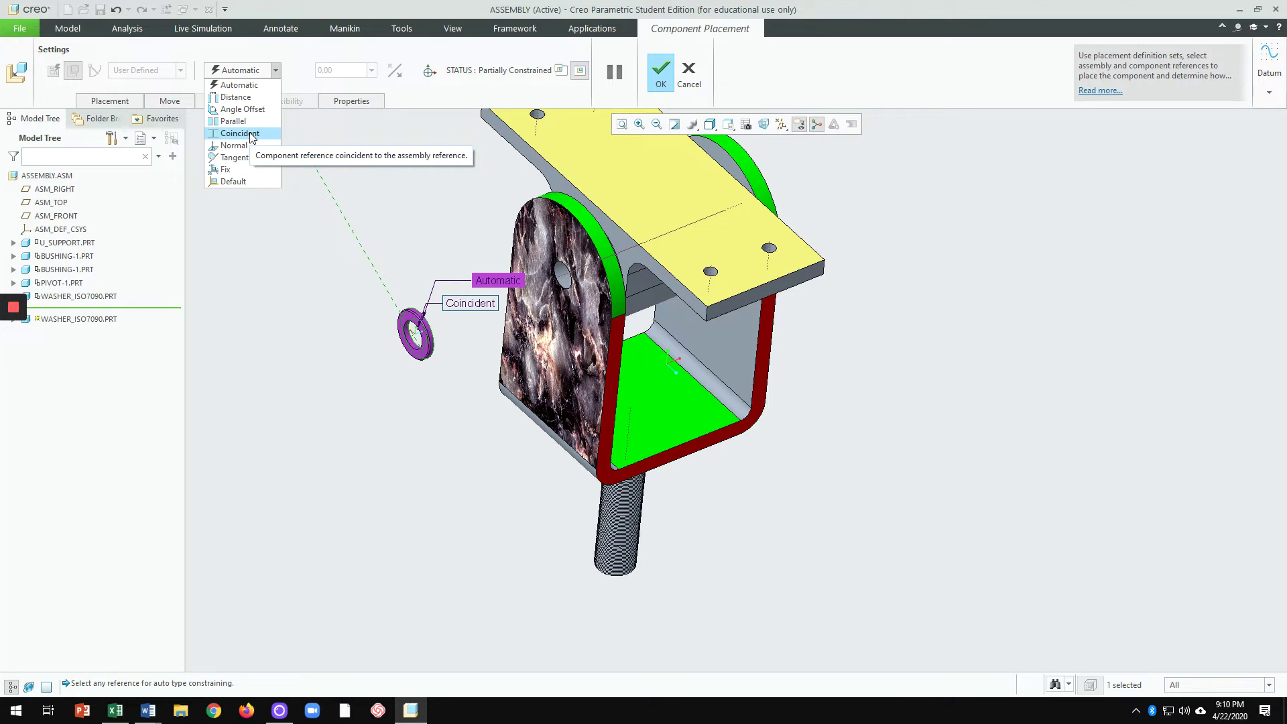
left_click(239, 134)
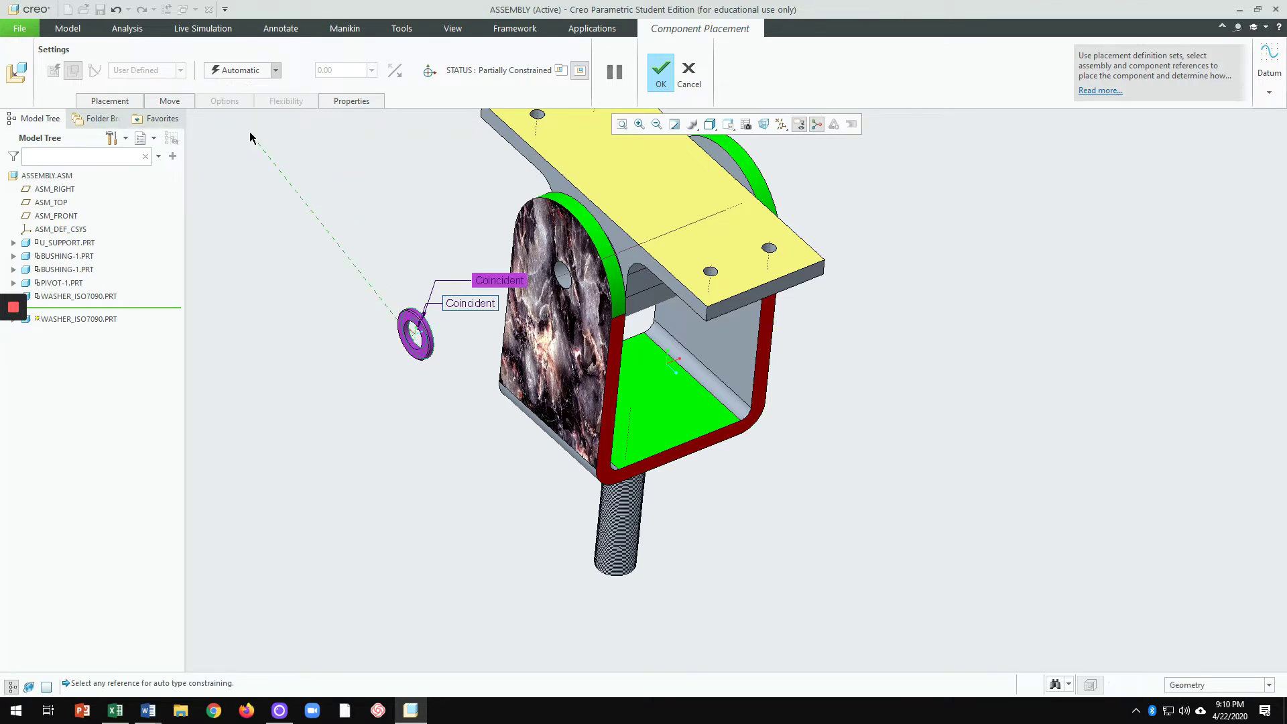
left_click(589, 286)
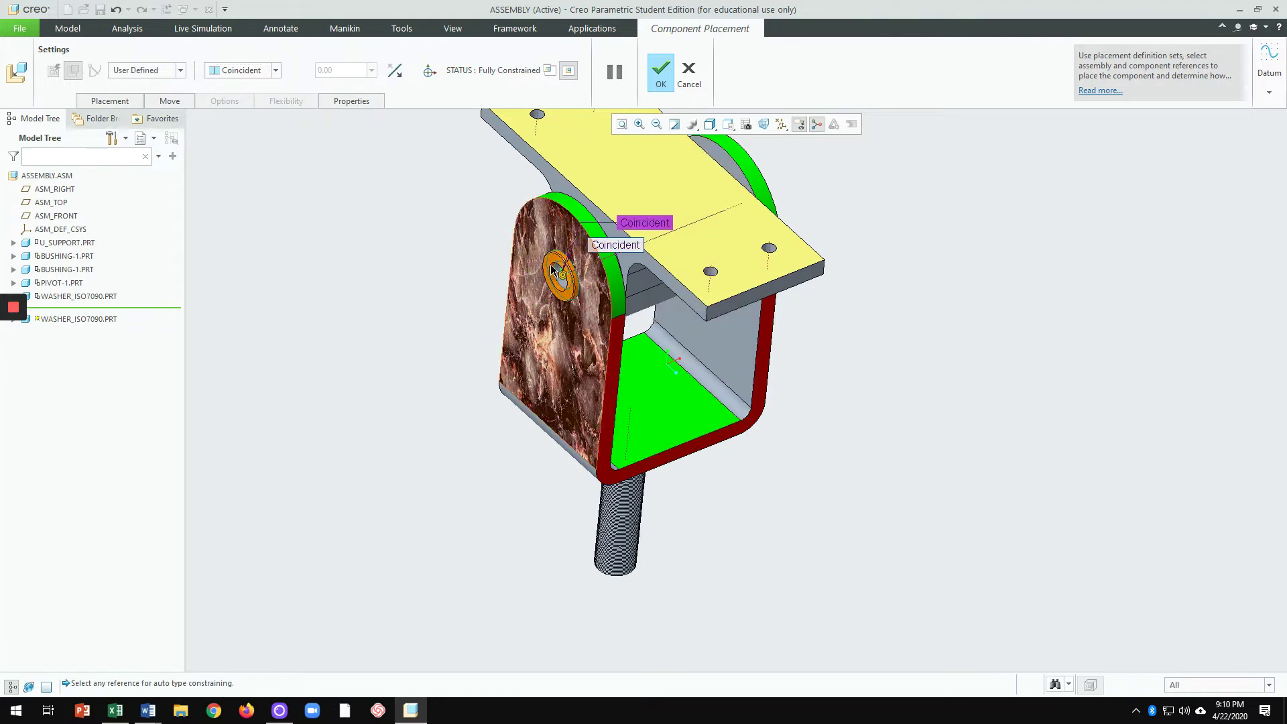
scroll(590, 275, "up", 3)
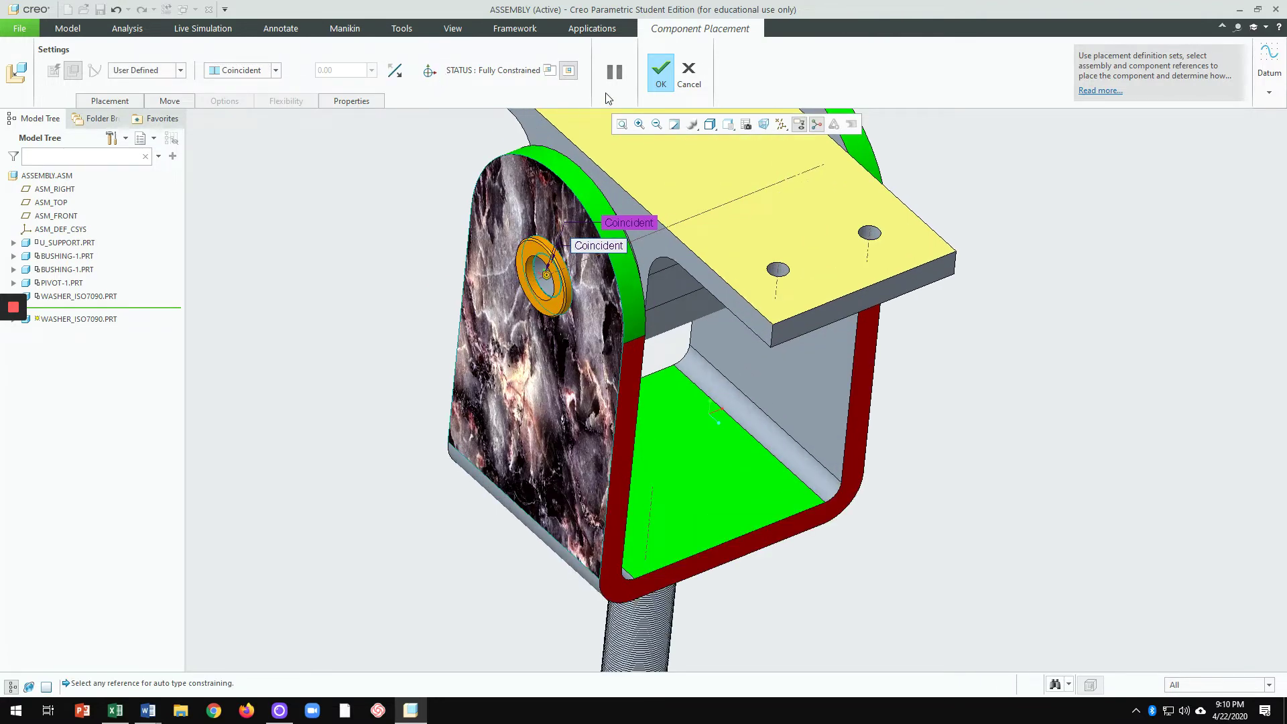
left_click(662, 72)
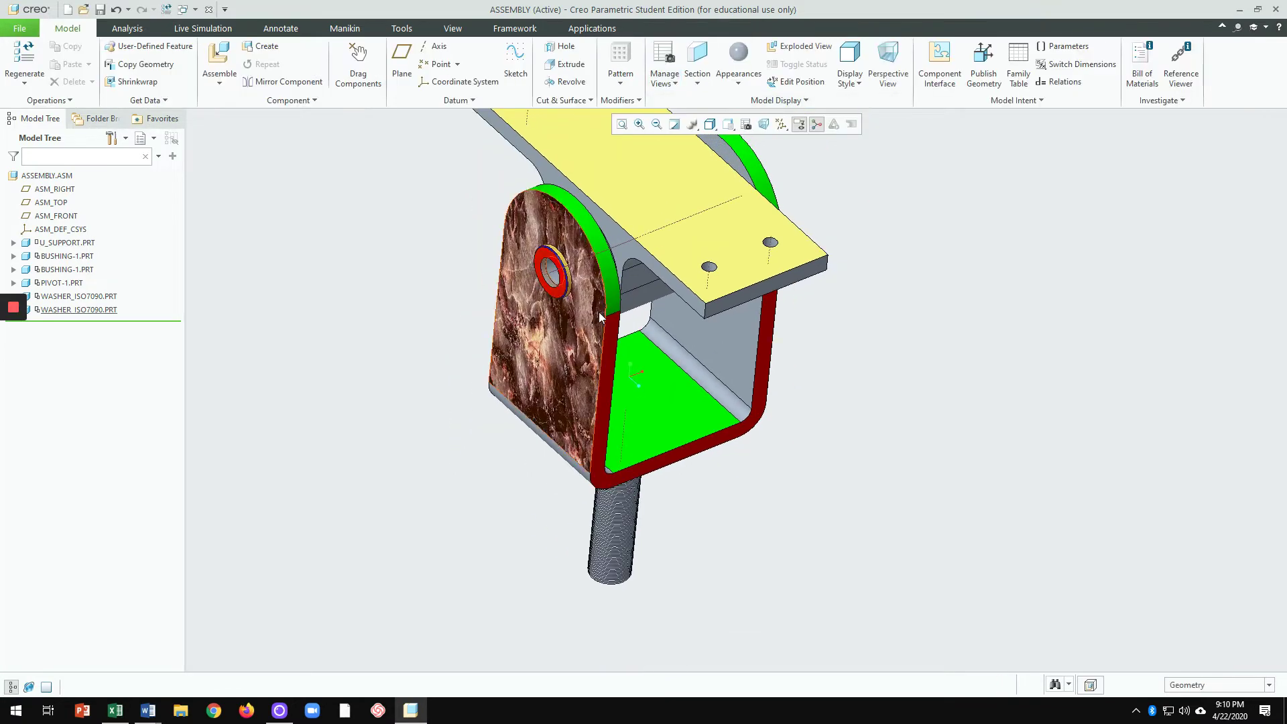
Step: Orbit the assembly to inspect the placed washer and the yellow plate from above
mouse_move(837, 292)
middle_mouse_down()
mouse_move(718, 333)
mouse_move(773, 328)
middle_mouse_up()
scroll(523, 258, "up", 3)
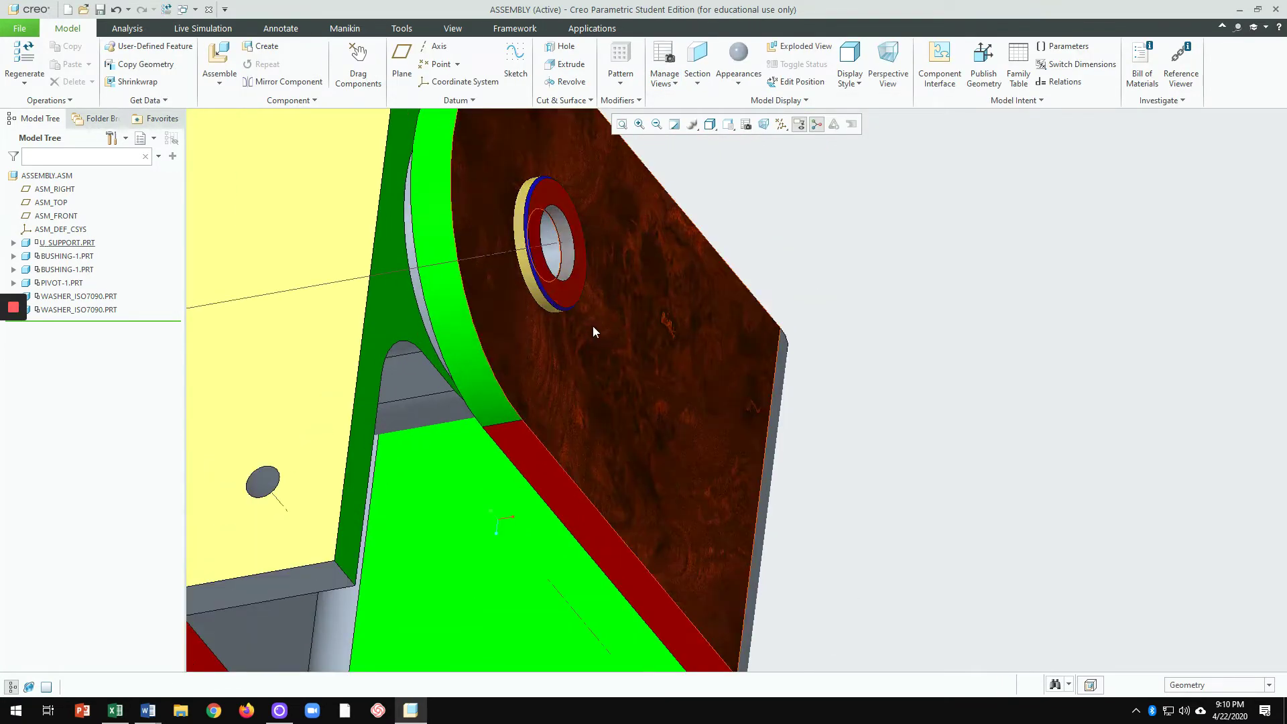
scroll(604, 326, "down", 3)
mouse_move(597, 315)
middle_mouse_down()
mouse_move(644, 301)
mouse_move(794, 325)
mouse_move(614, 368)
mouse_move(633, 301)
middle_mouse_up()
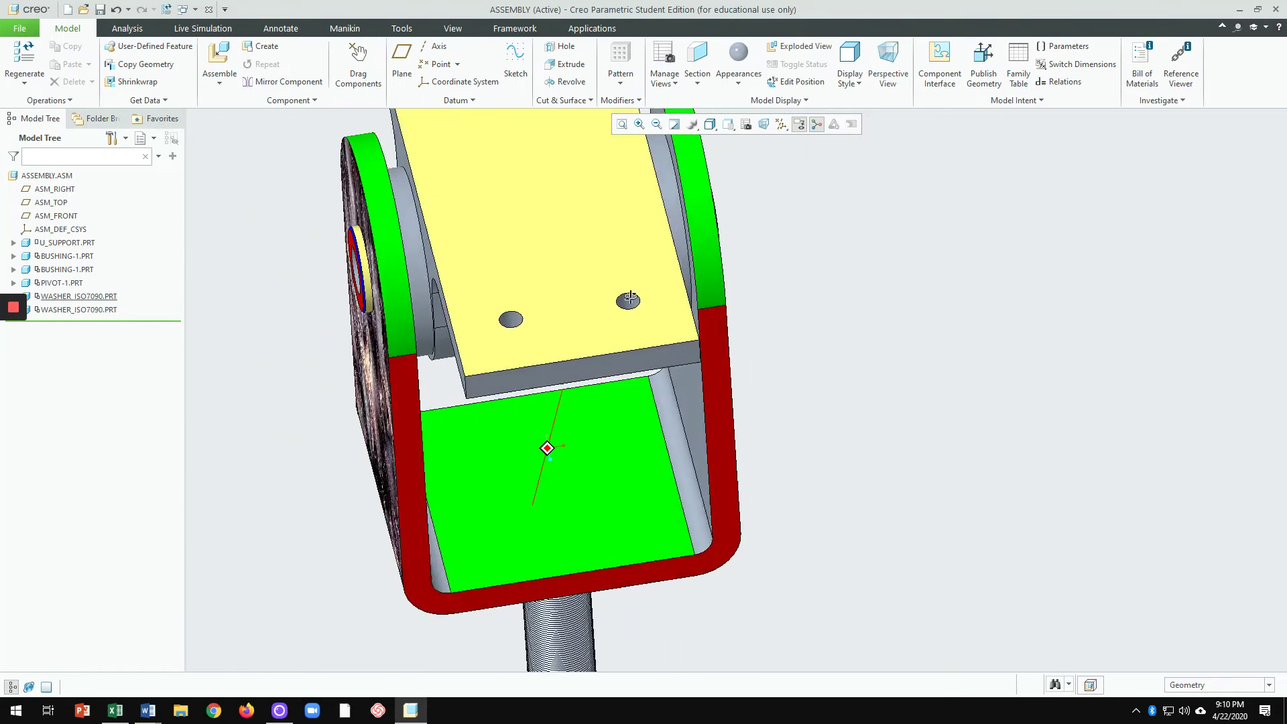
scroll(583, 134, "up", 2)
scroll(416, 161, "down", 3)
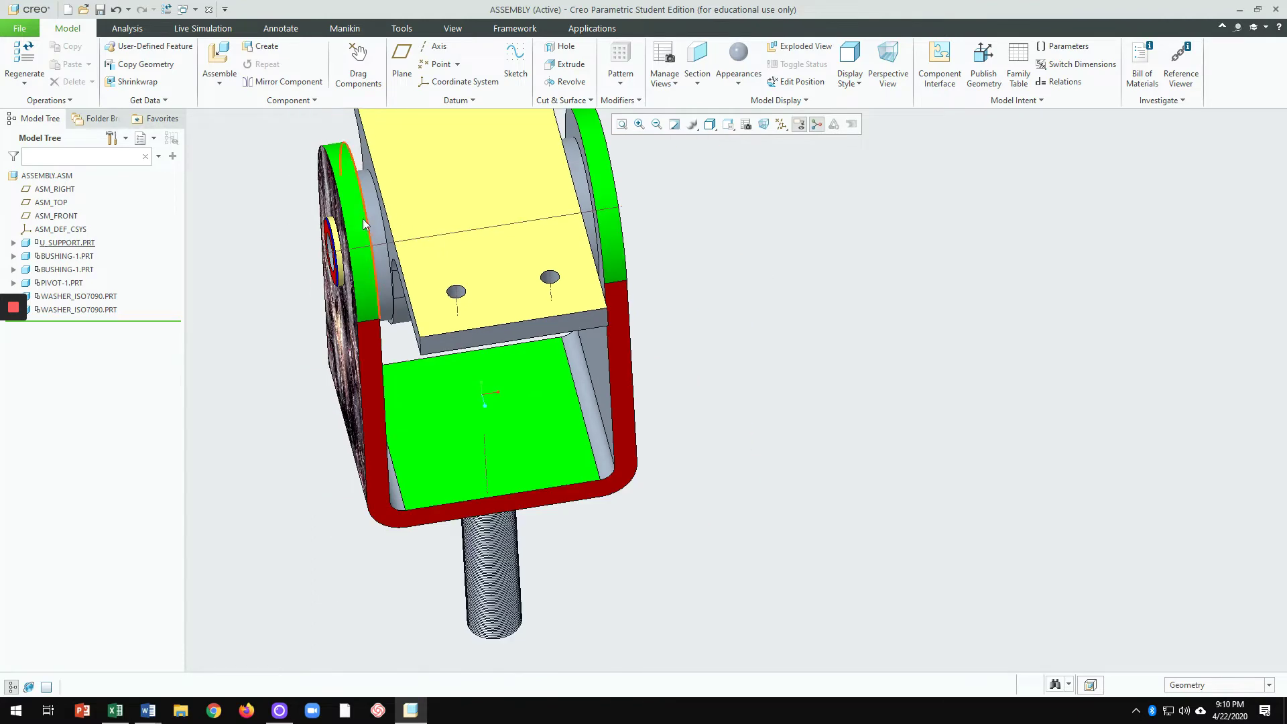
Step: Load bolt.prt into the assembly through Assemble
left_click(228, 84)
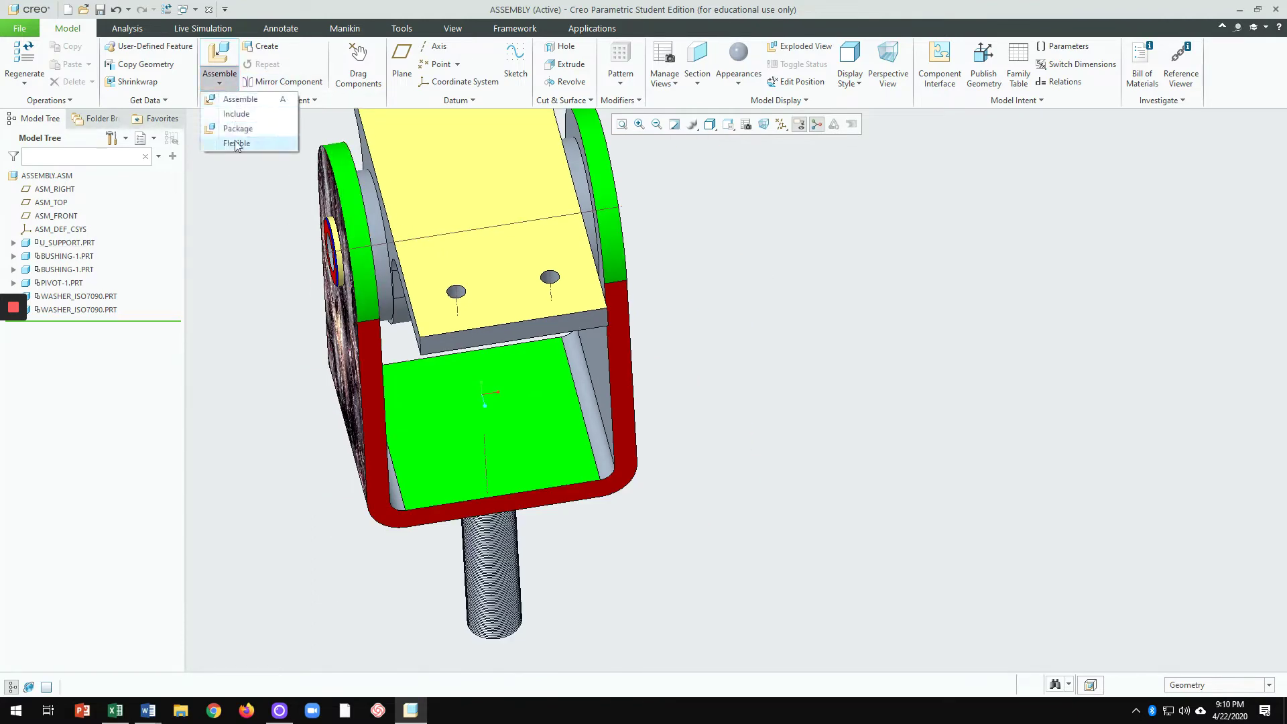
left_click(228, 63)
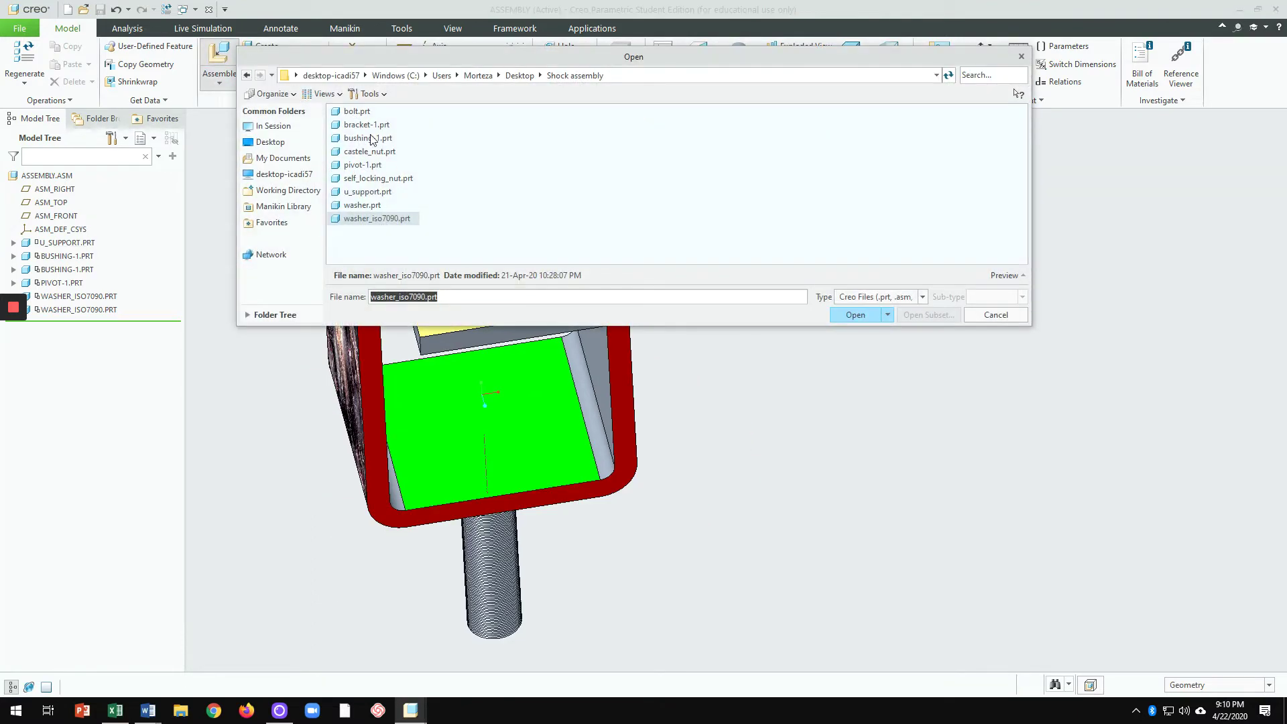
double_click(365, 112)
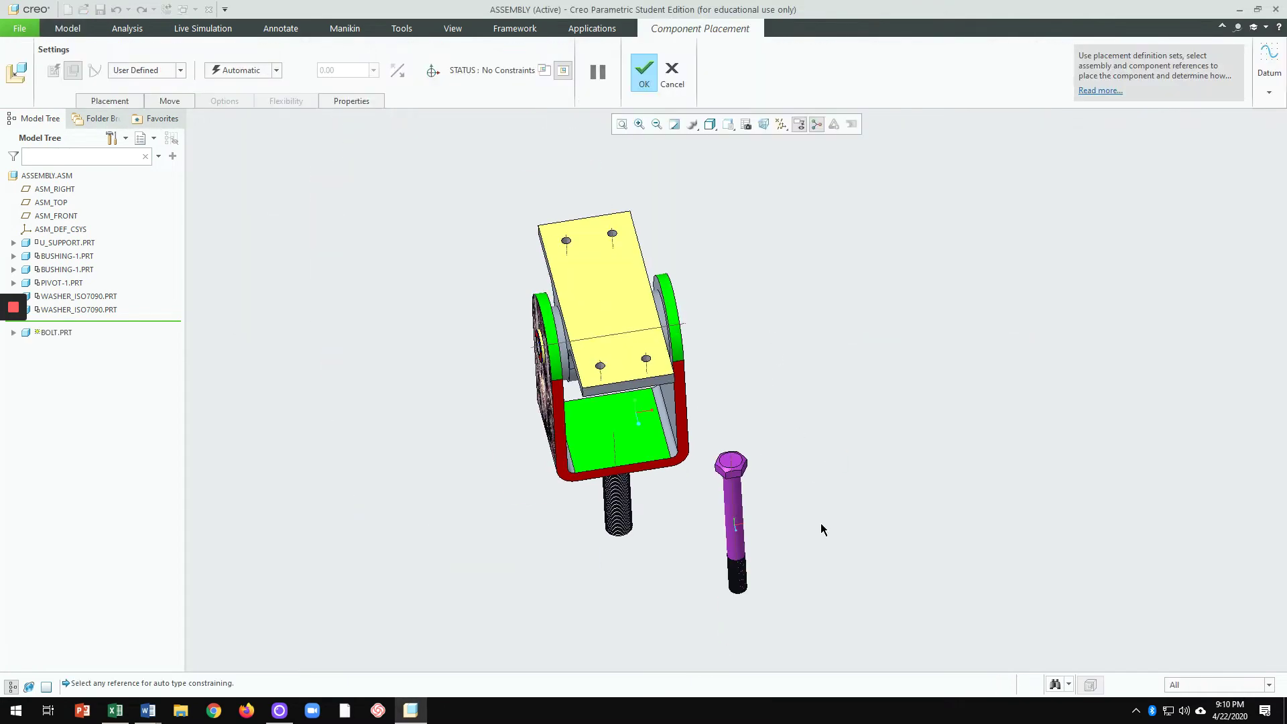
Step: Constrain the bolt shank Coincident with the support face near the washer
scroll(740, 556, "down", 2)
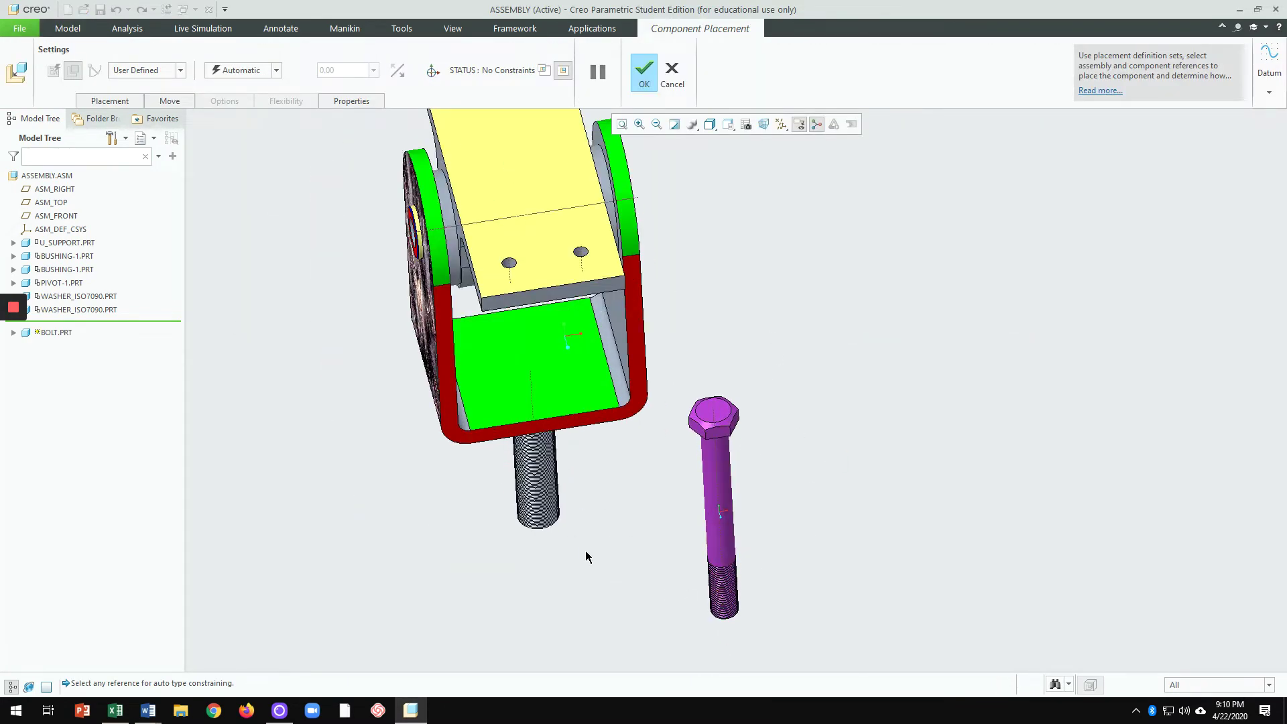
left_click(724, 541)
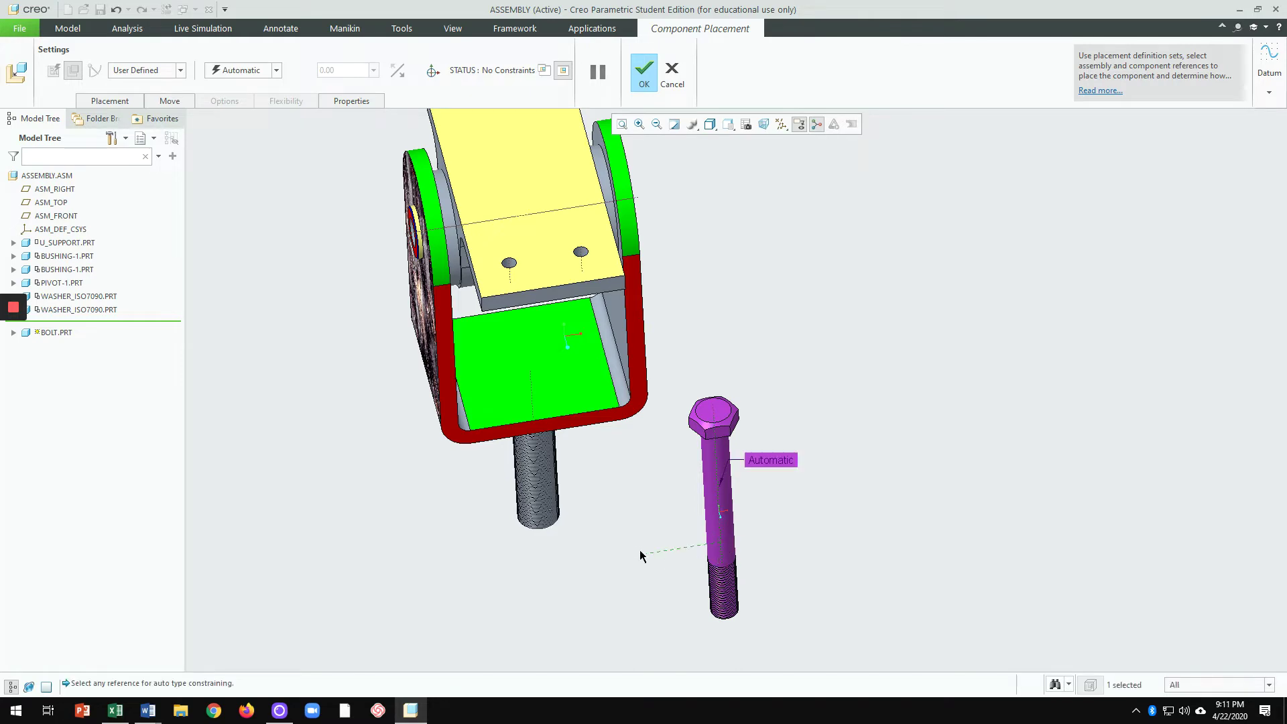
scroll(432, 244, "down", 4)
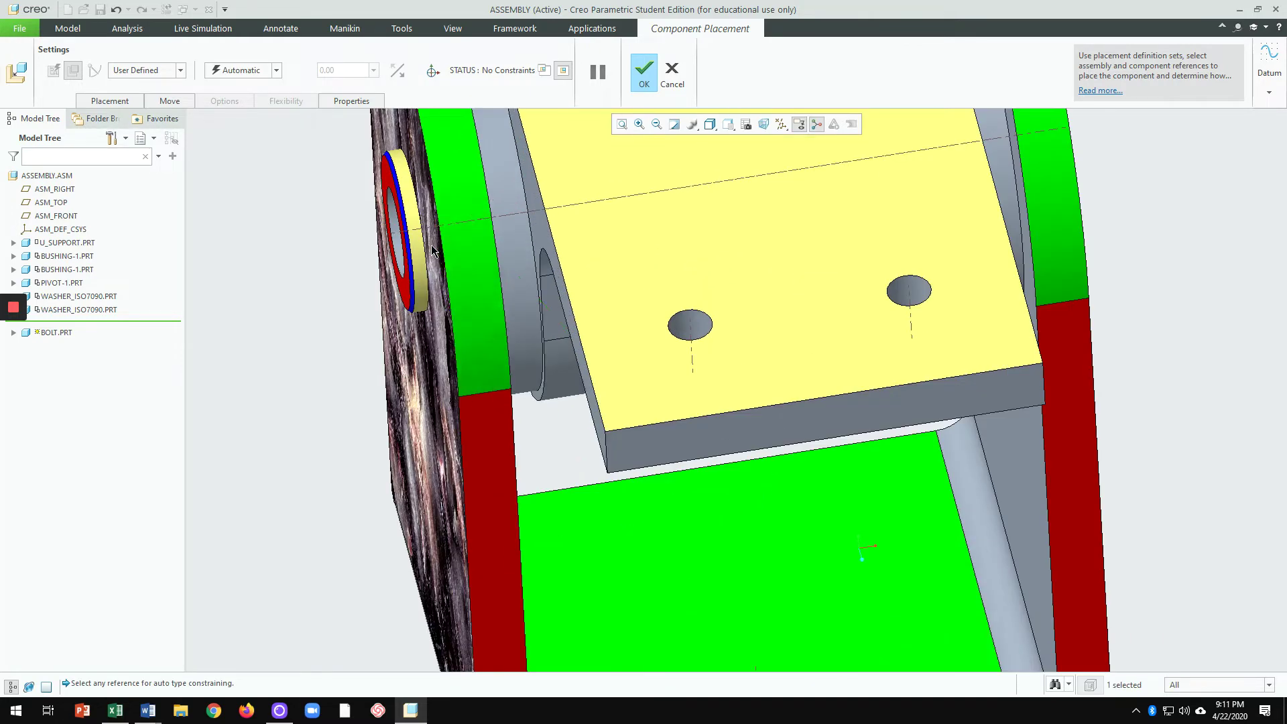
left_click(476, 221)
scroll(691, 361, "up", 3)
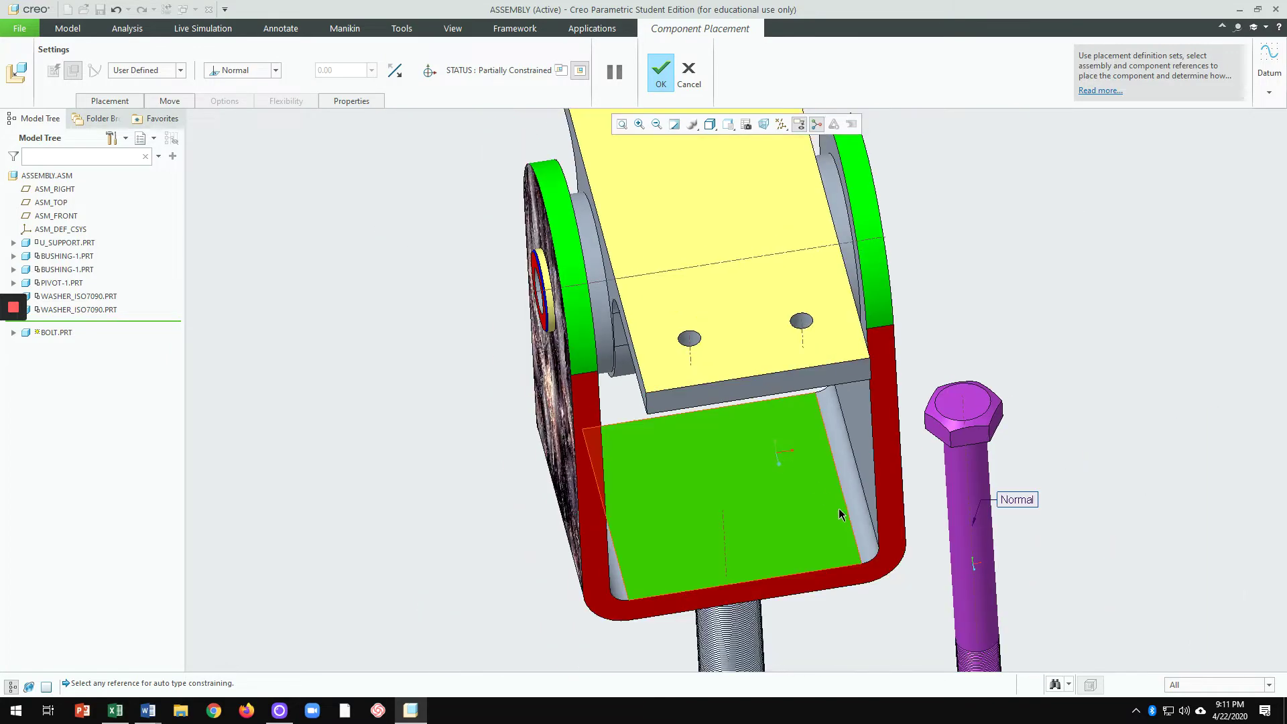
left_click(266, 70)
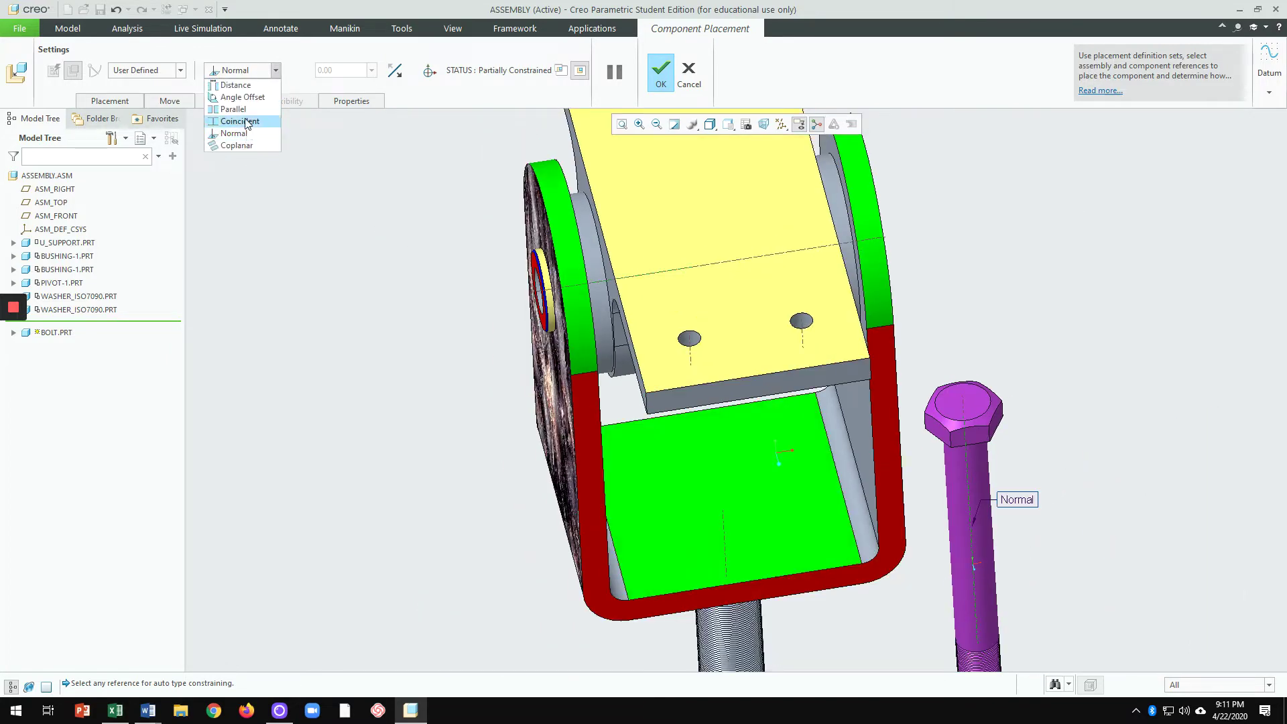
left_click(240, 122)
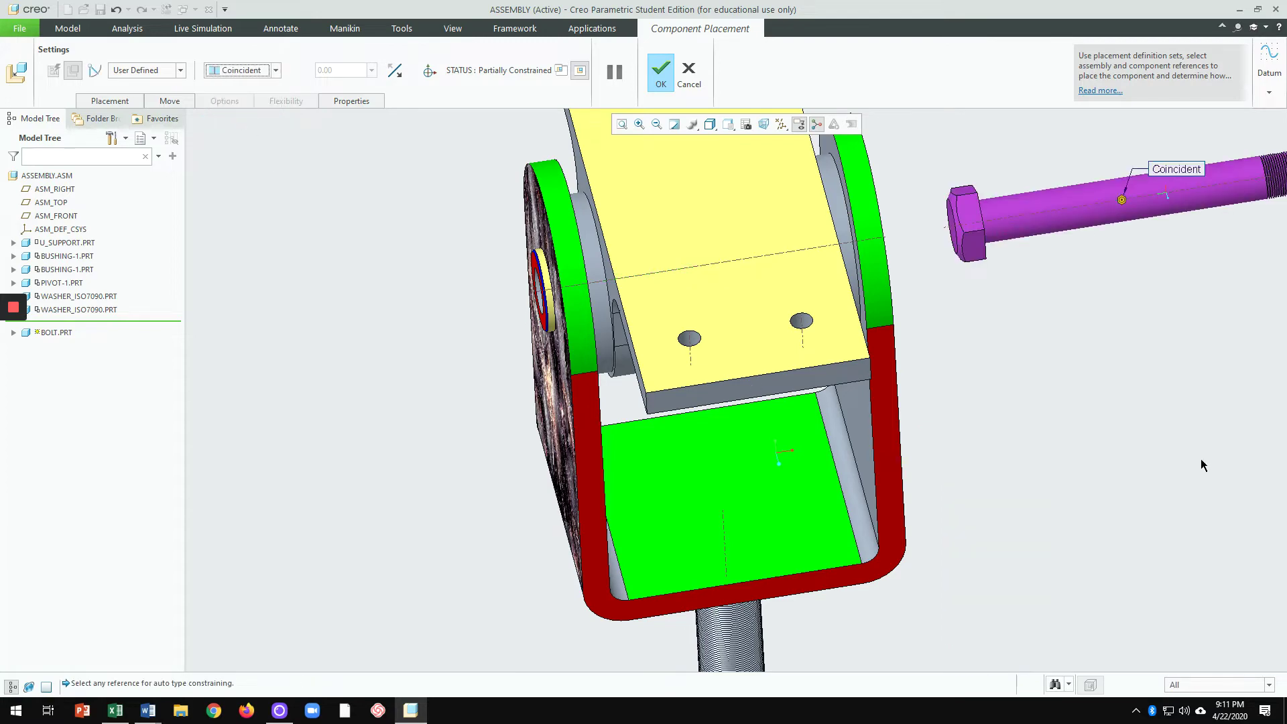
Step: Seat the bolt head face Coincident against the washer face and confirm the bolt's placement
middle_click_drag(1113, 409, 641, 333)
scroll(641, 332, "up", 5)
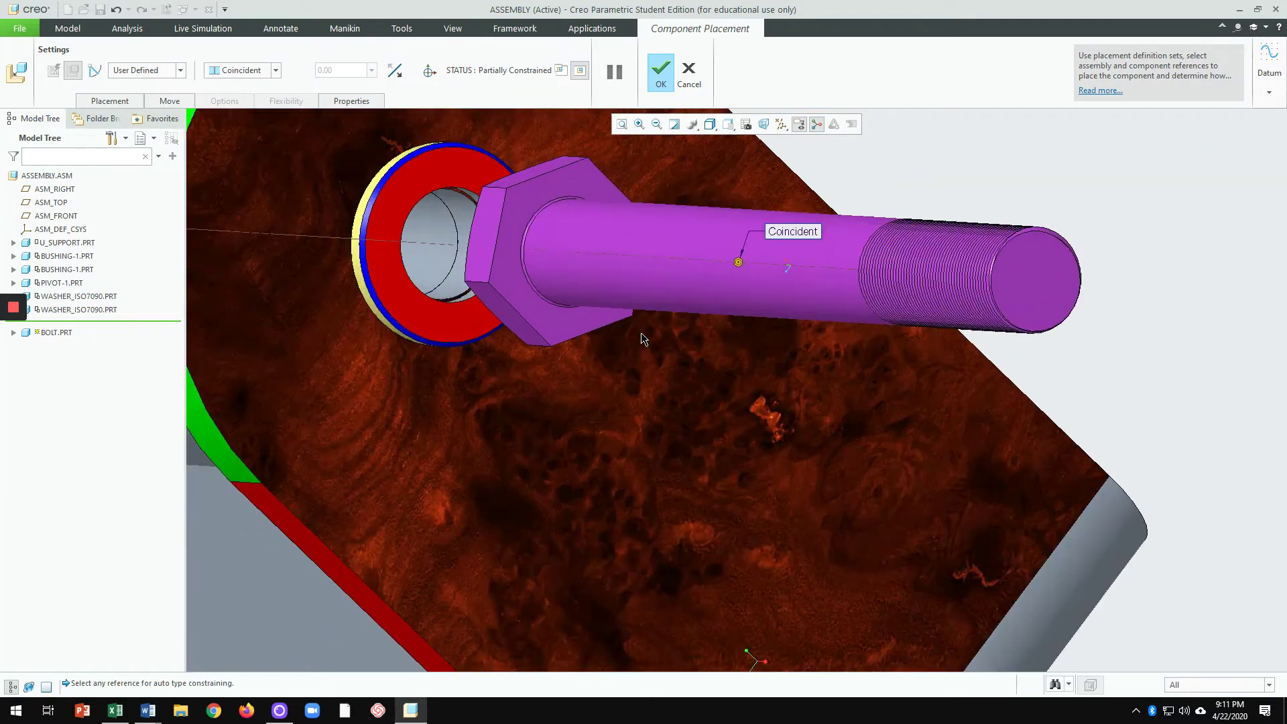
left_click(563, 338)
scroll(677, 368, "down", 5)
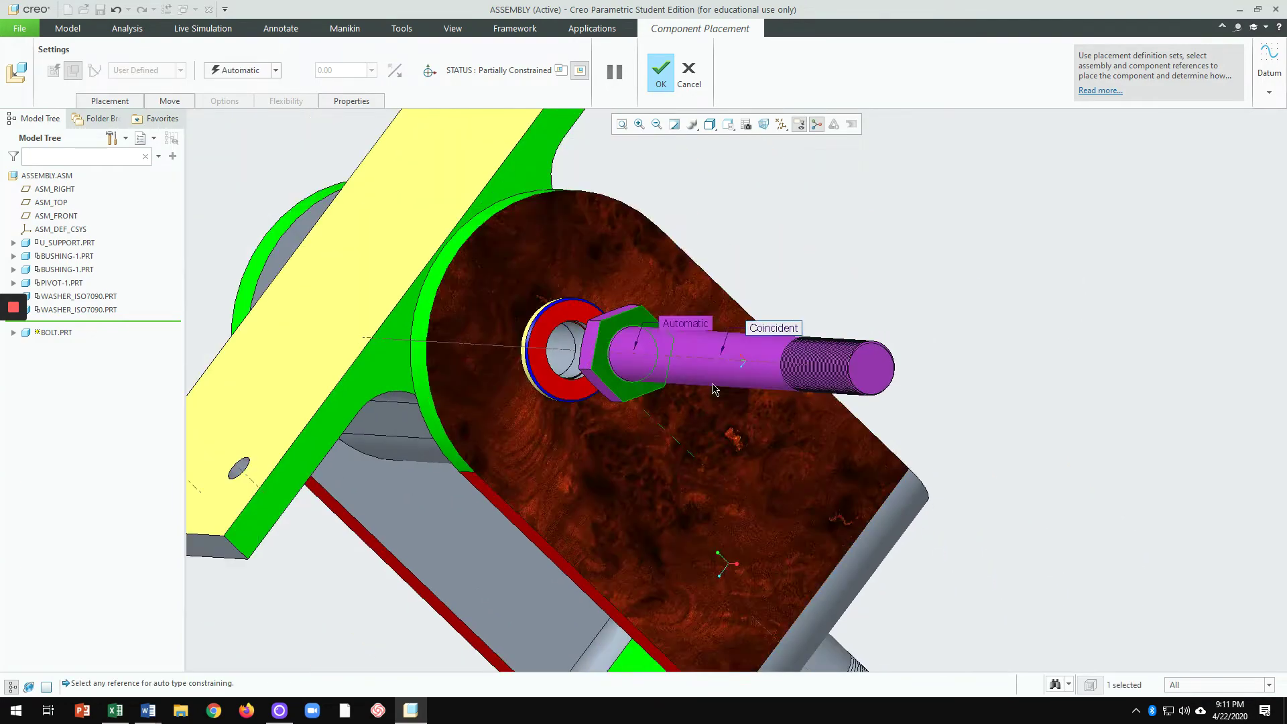
scroll(712, 383, "down", 2)
middle_click_drag(712, 384, 657, 469)
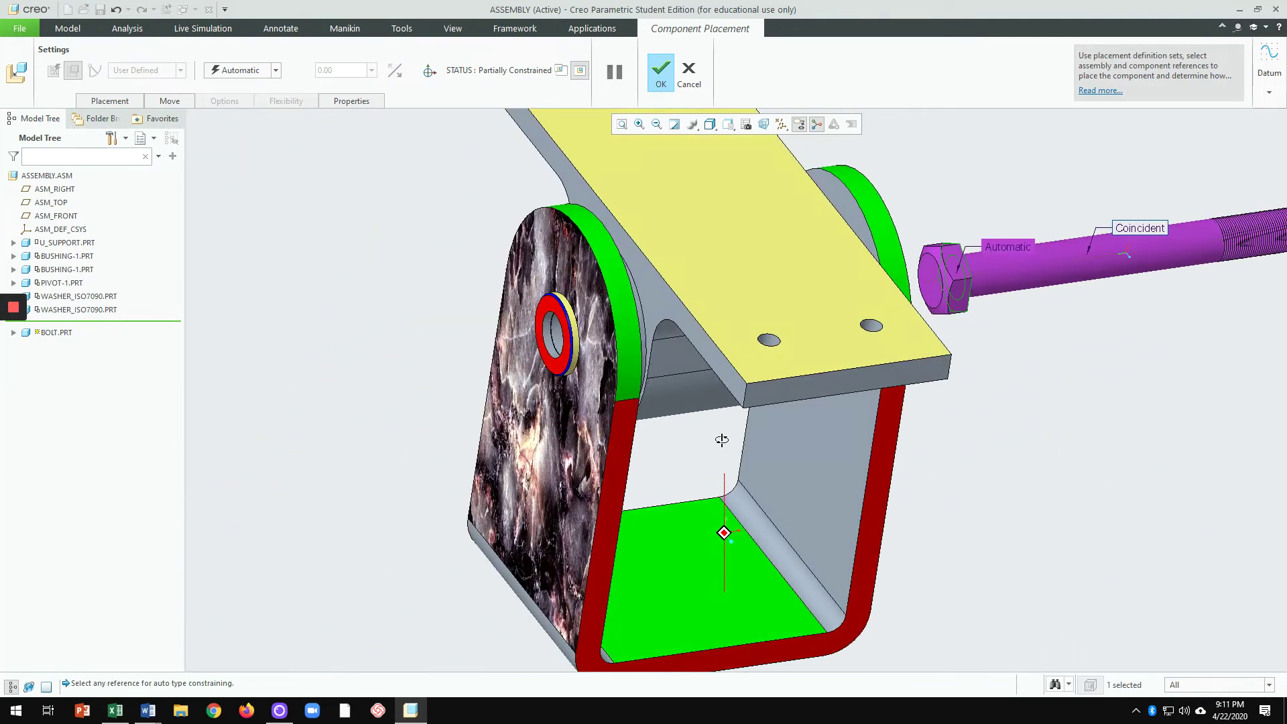
left_click(243, 74)
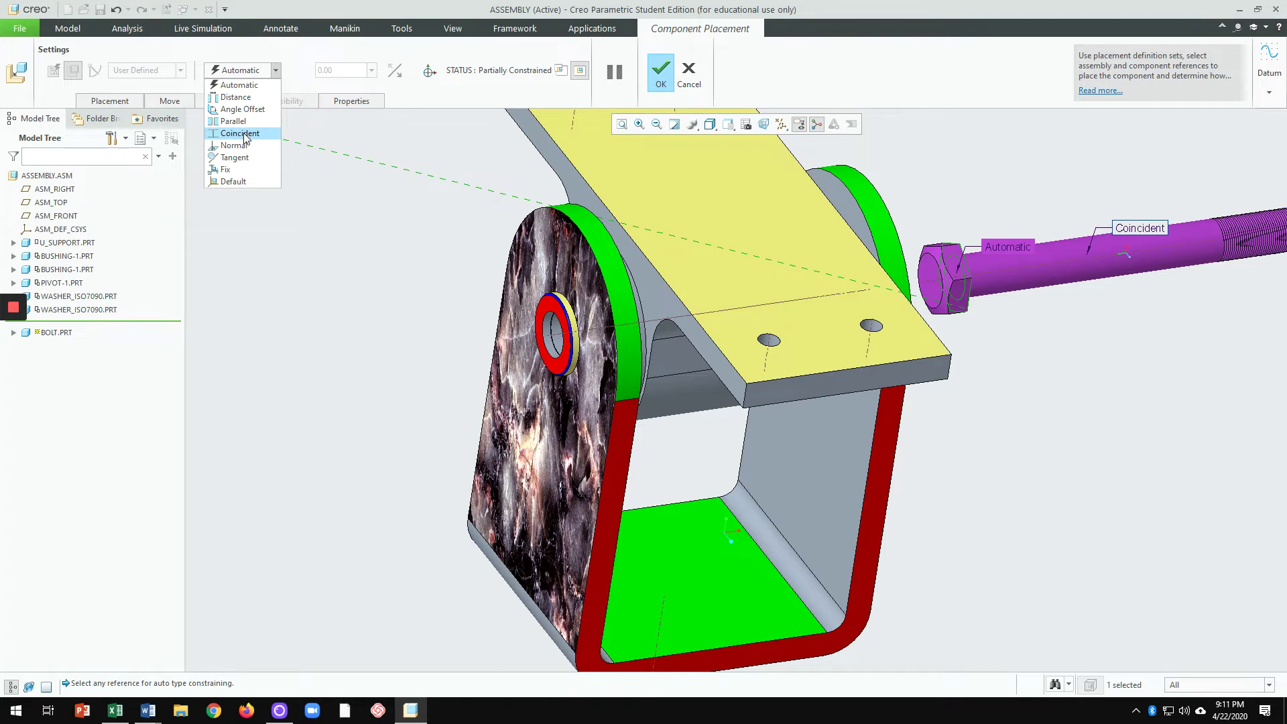
left_click(243, 135)
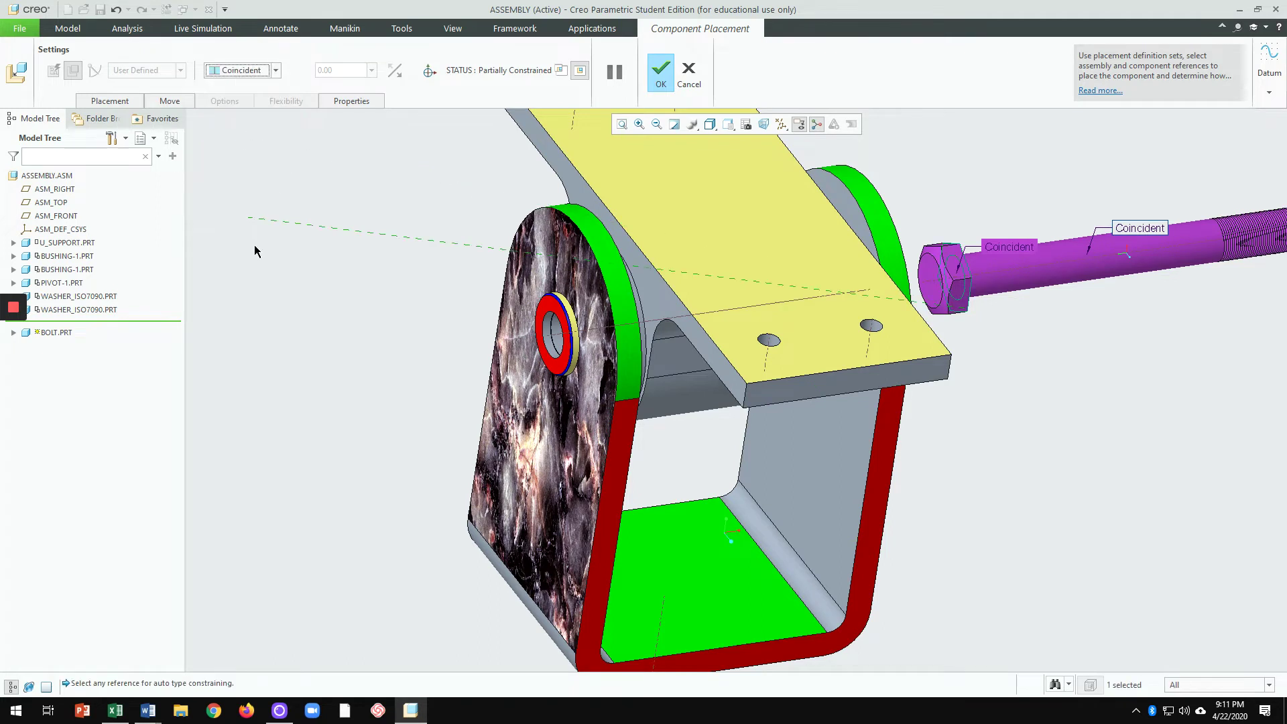
left_click(562, 318)
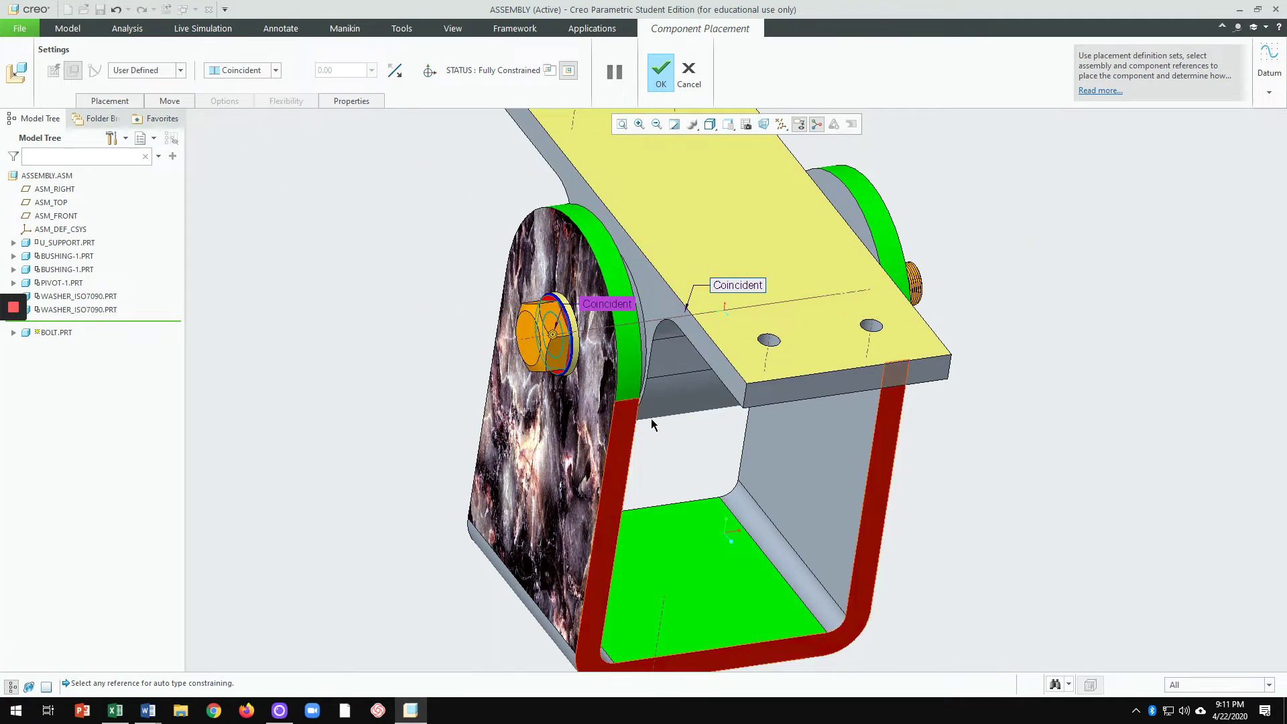
middle_click_drag(1062, 407, 1019, 410)
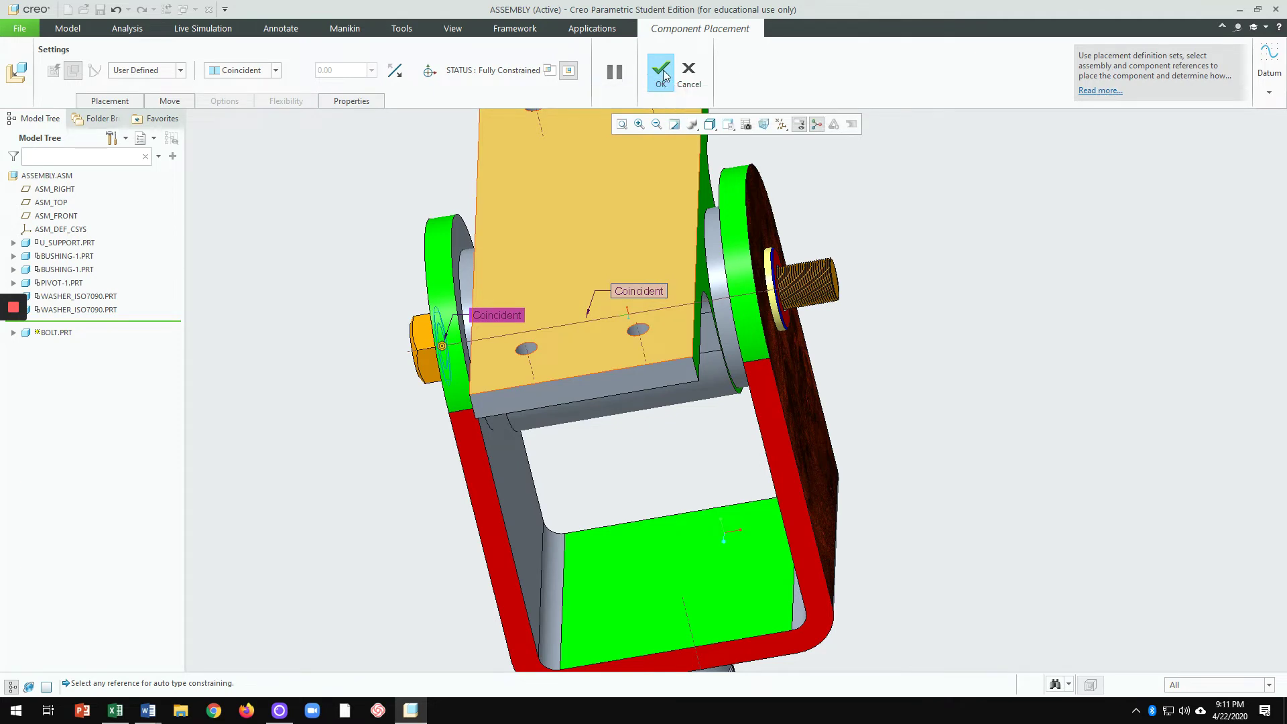
left_click(663, 72)
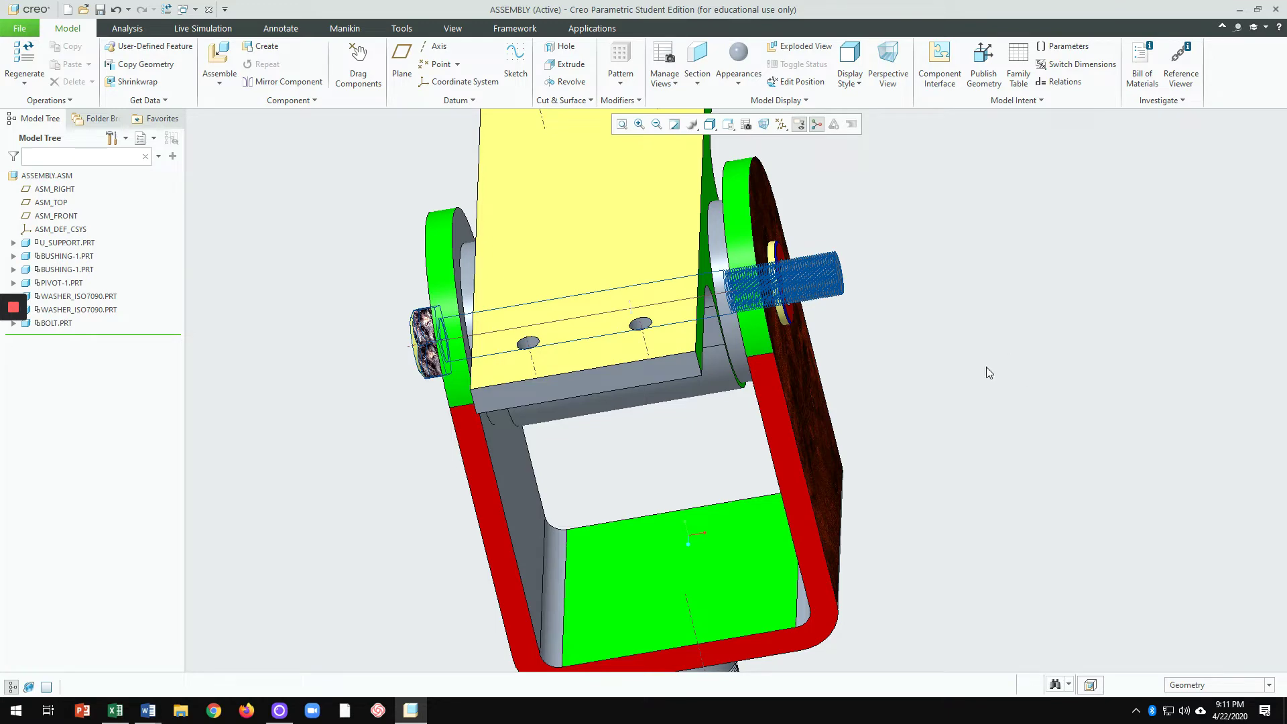
Step: Rotate the view and load the castle nut part through Model > Assemble
middle_click_drag(373, 423, 389, 453)
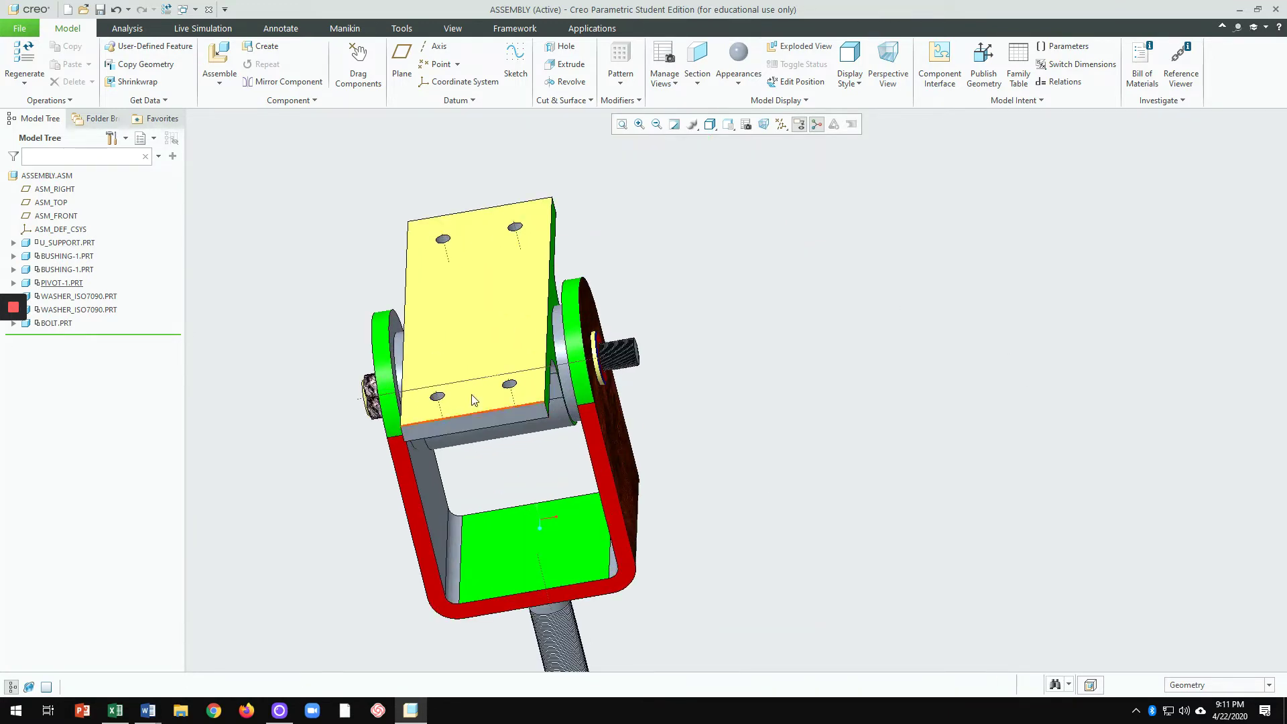
left_click(205, 61)
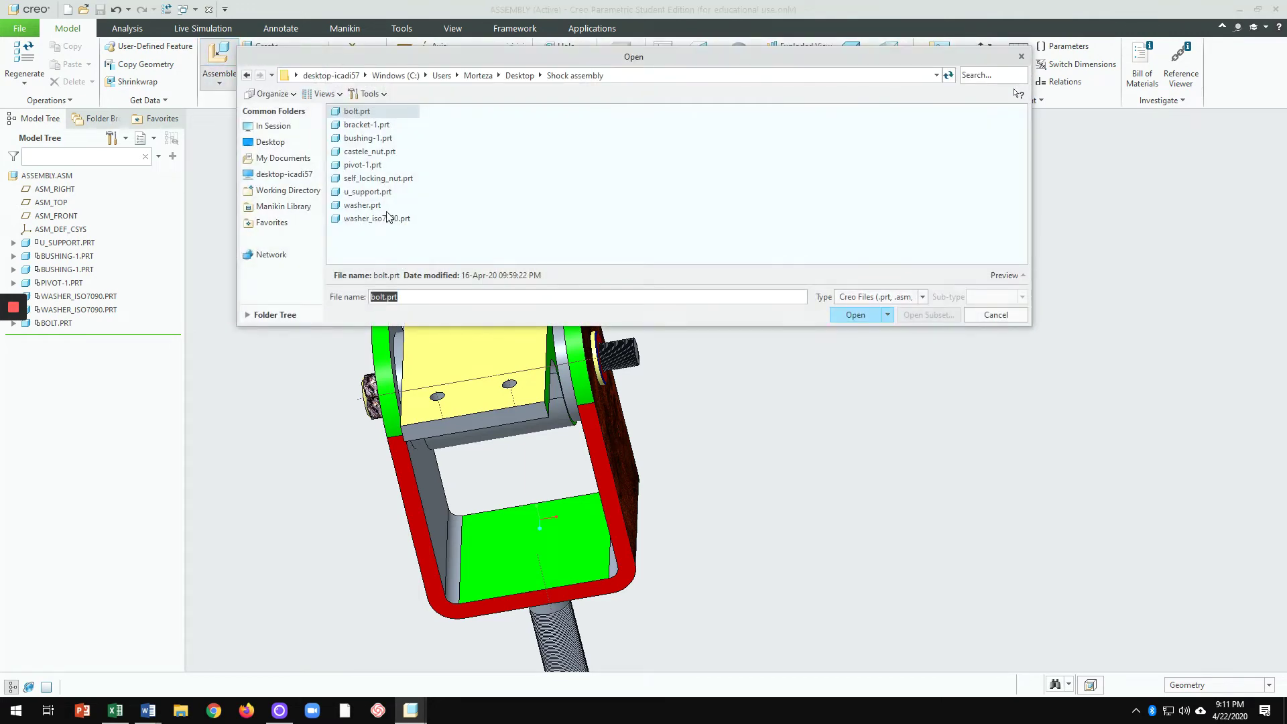
double_click(367, 151)
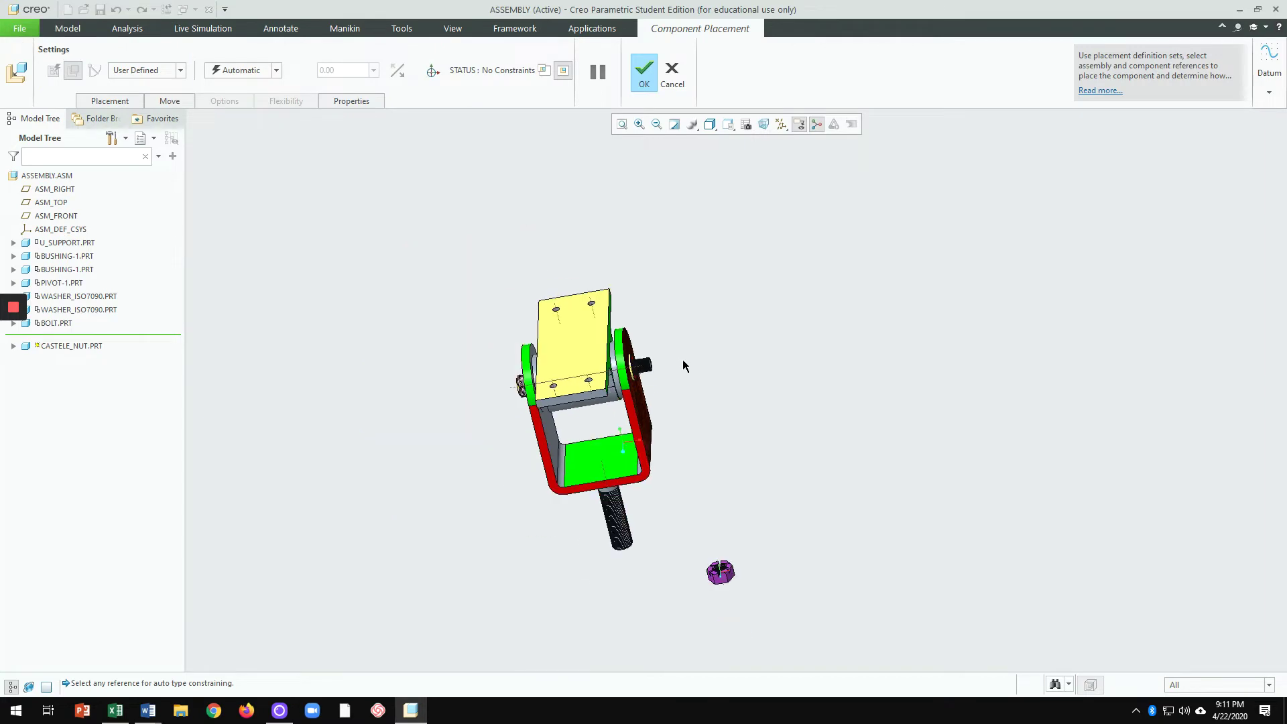
Step: Drag the castle nut up beside the bolt with the 3D dragger
scroll(752, 612, "up", 4)
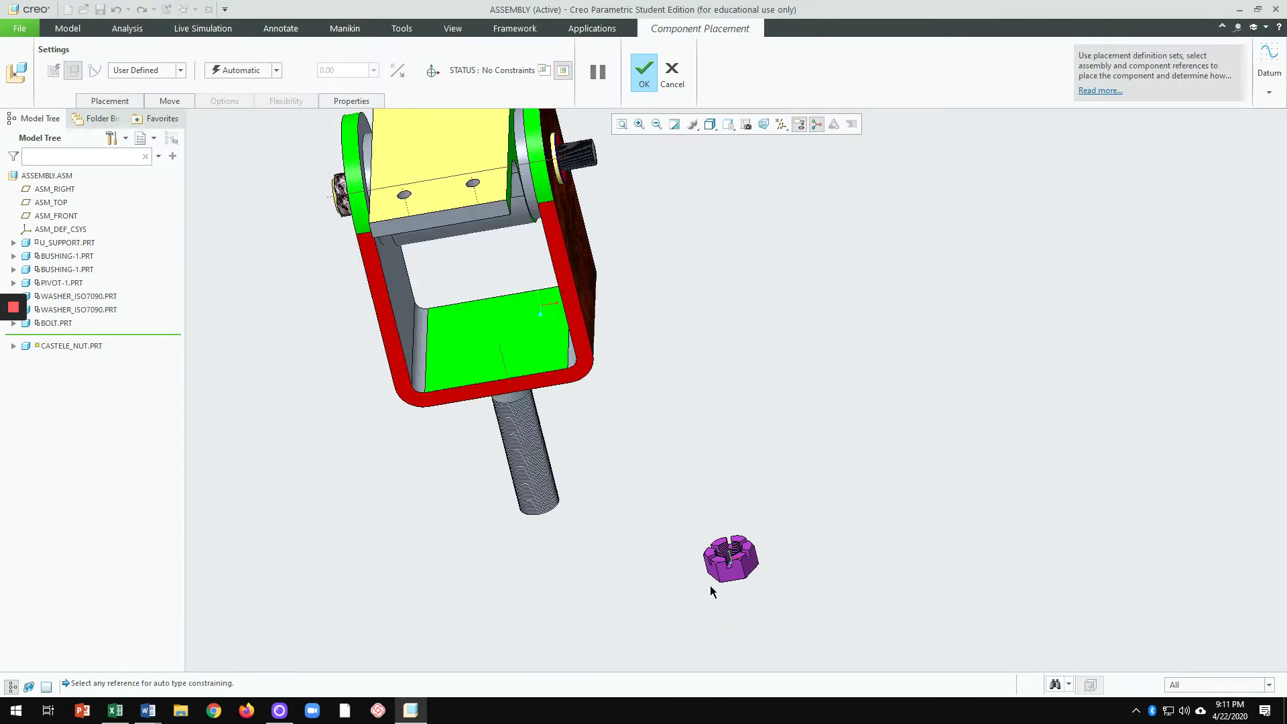
left_click(432, 71)
left_click_drag(734, 555, 783, 195)
scroll(694, 147, "up", 3)
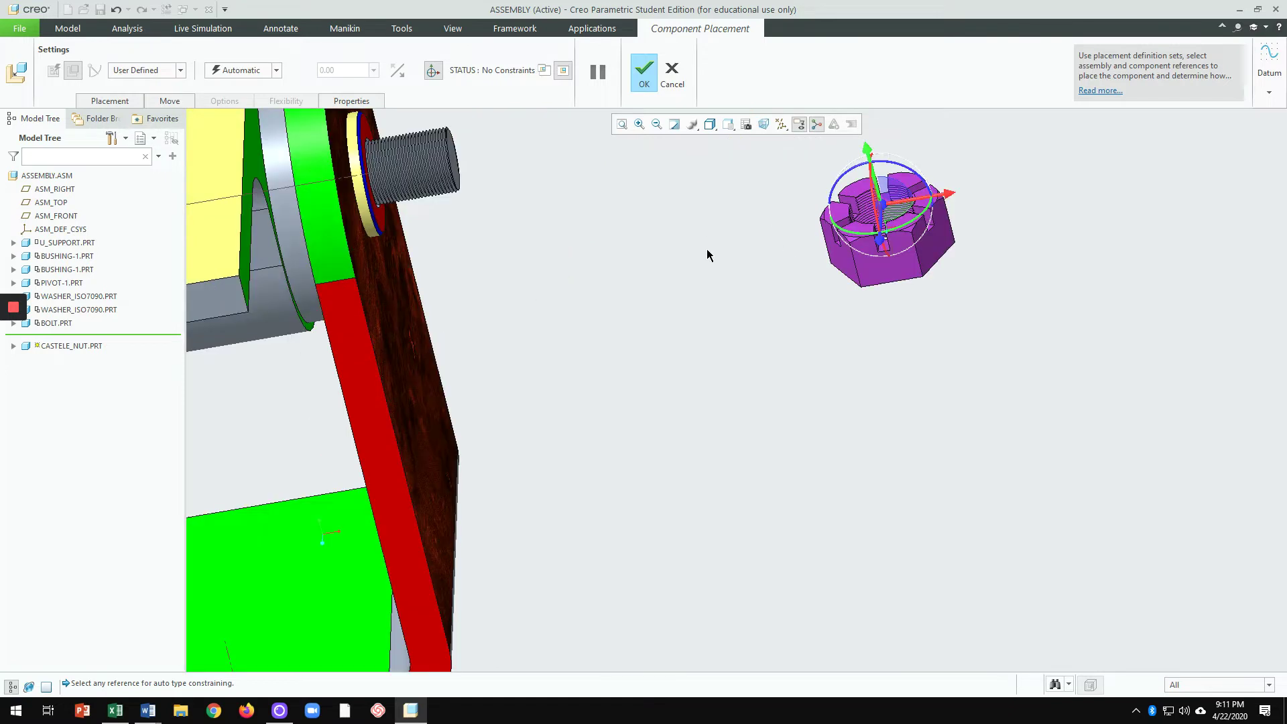
left_click(432, 71)
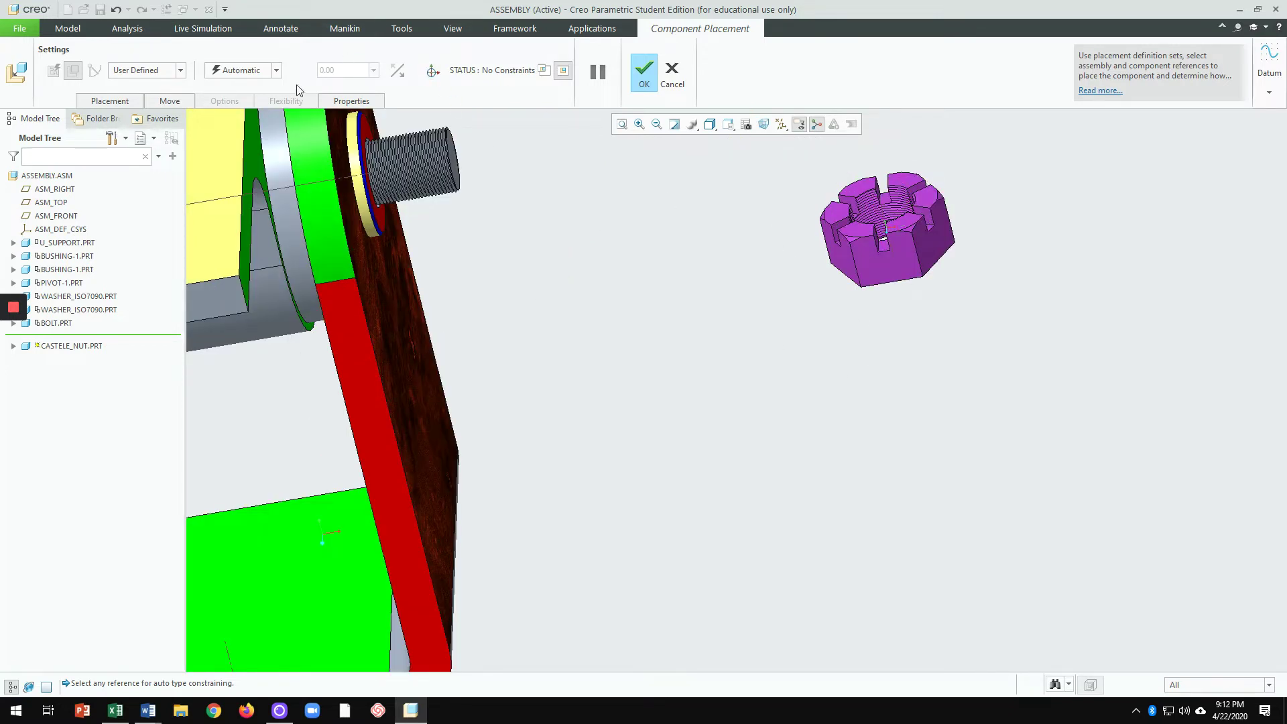
Step: Orbit to face the castle nut and pick its threaded bore as a placement reference
scroll(881, 215, "up", 4)
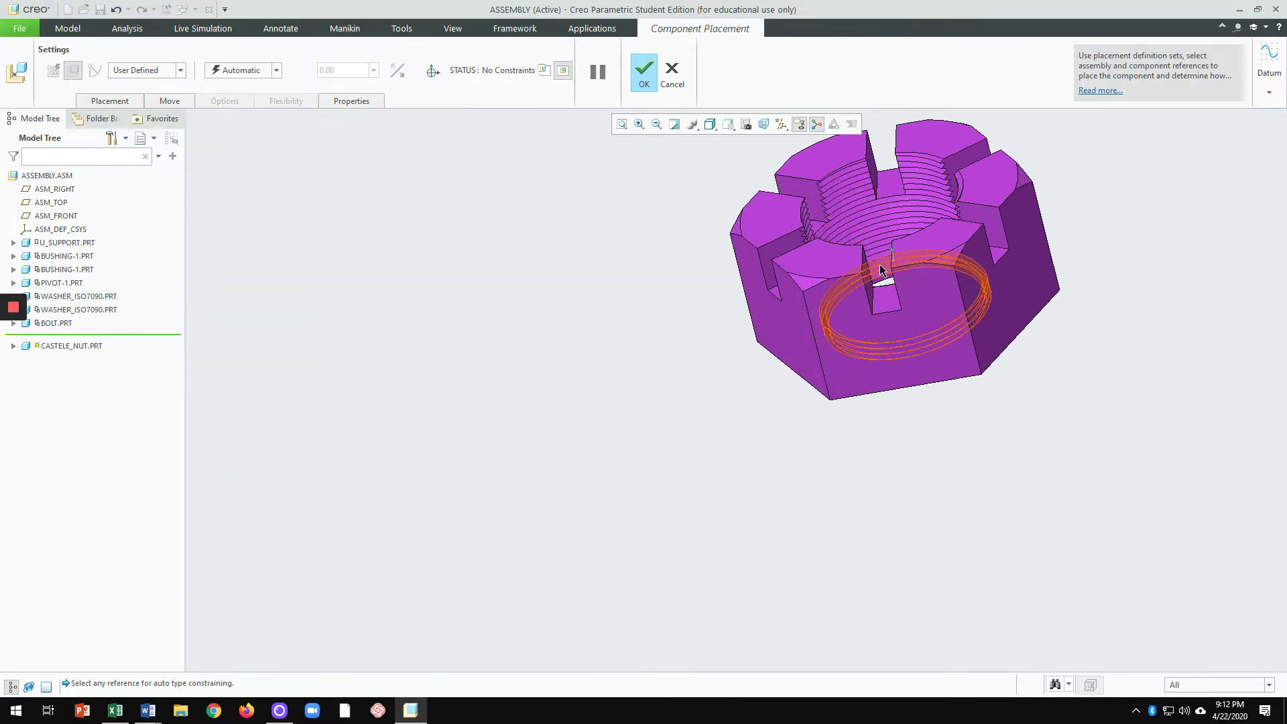
scroll(879, 264, "up", 2)
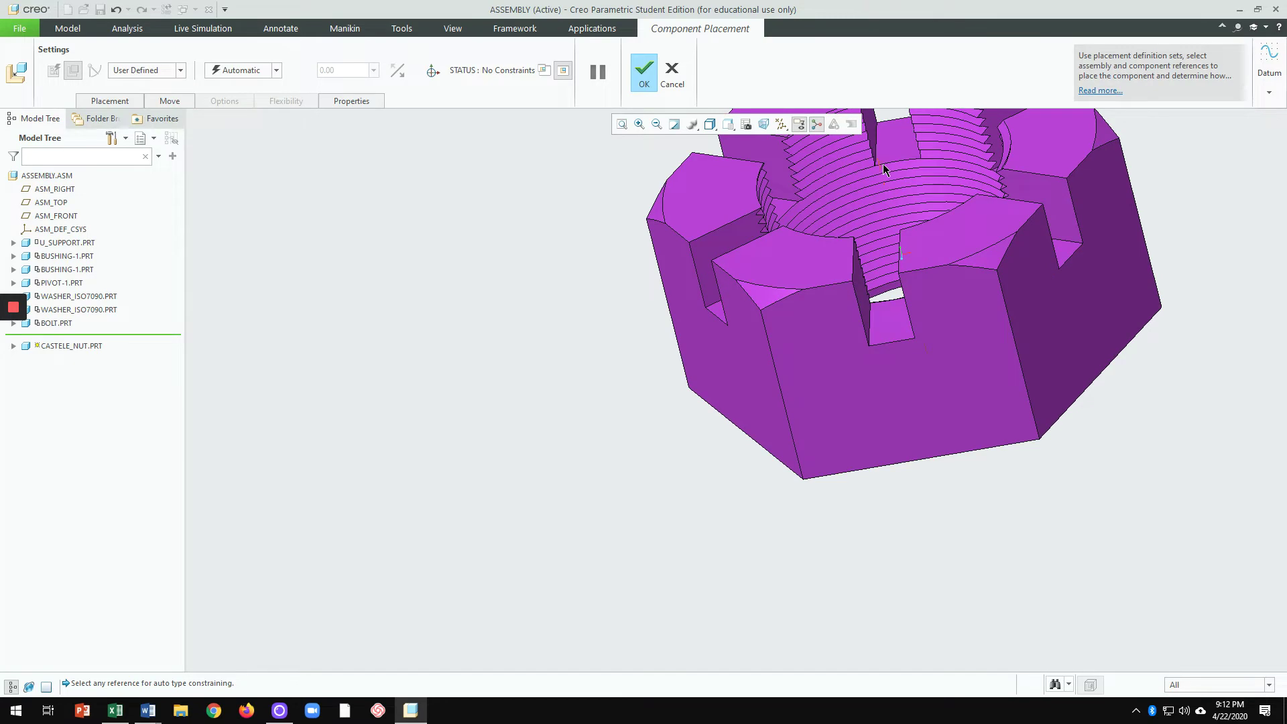
scroll(999, 362, "down", 10)
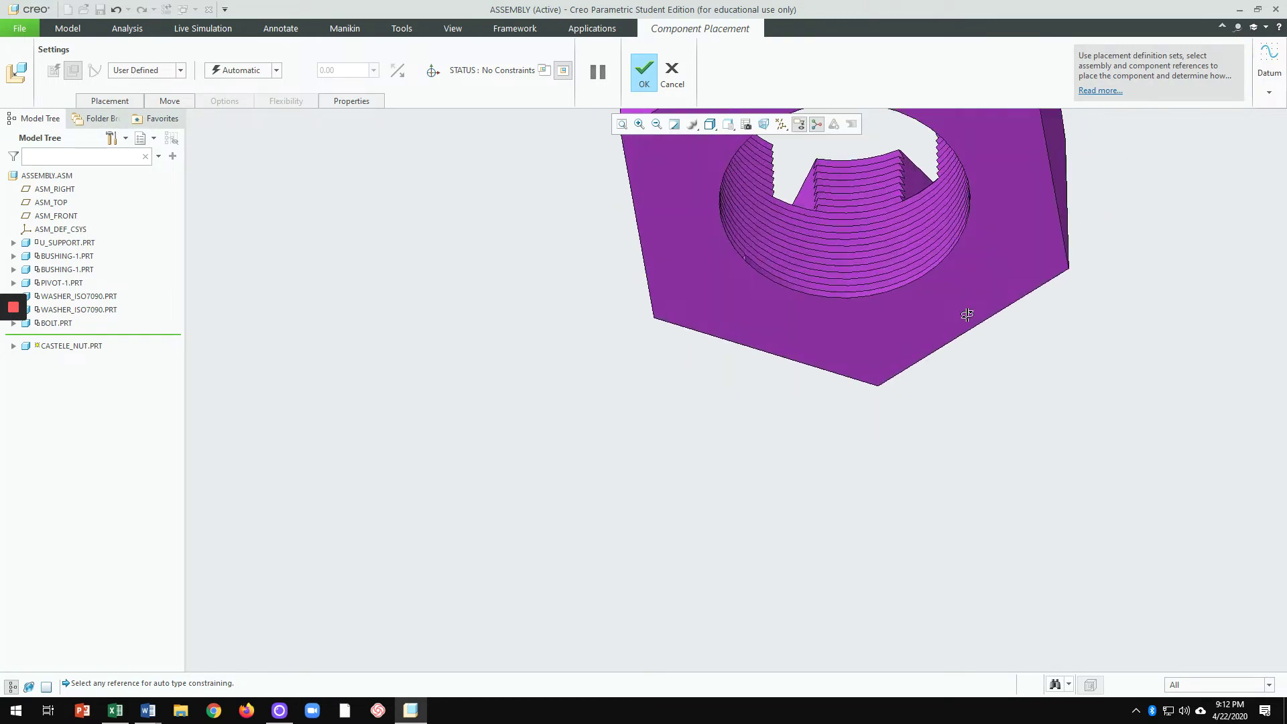
scroll(879, 274, "up", 5)
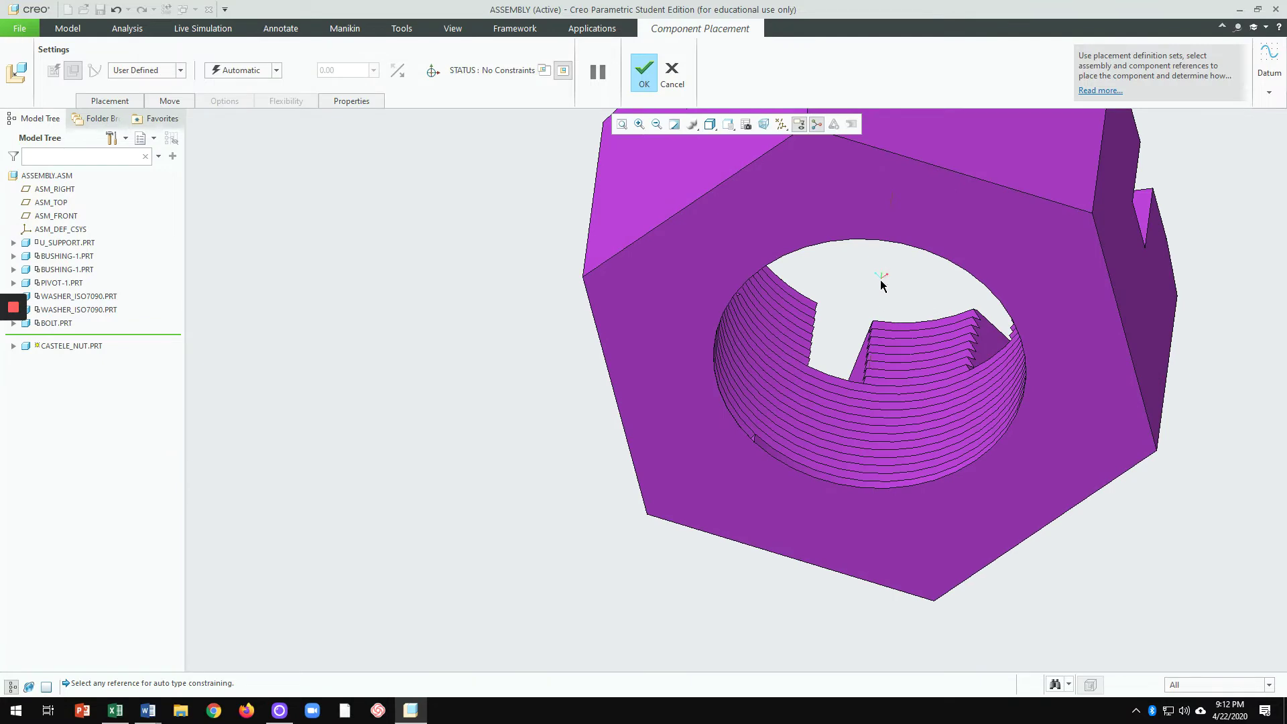
scroll(882, 281, "up", 4)
scroll(857, 278, "down", 3)
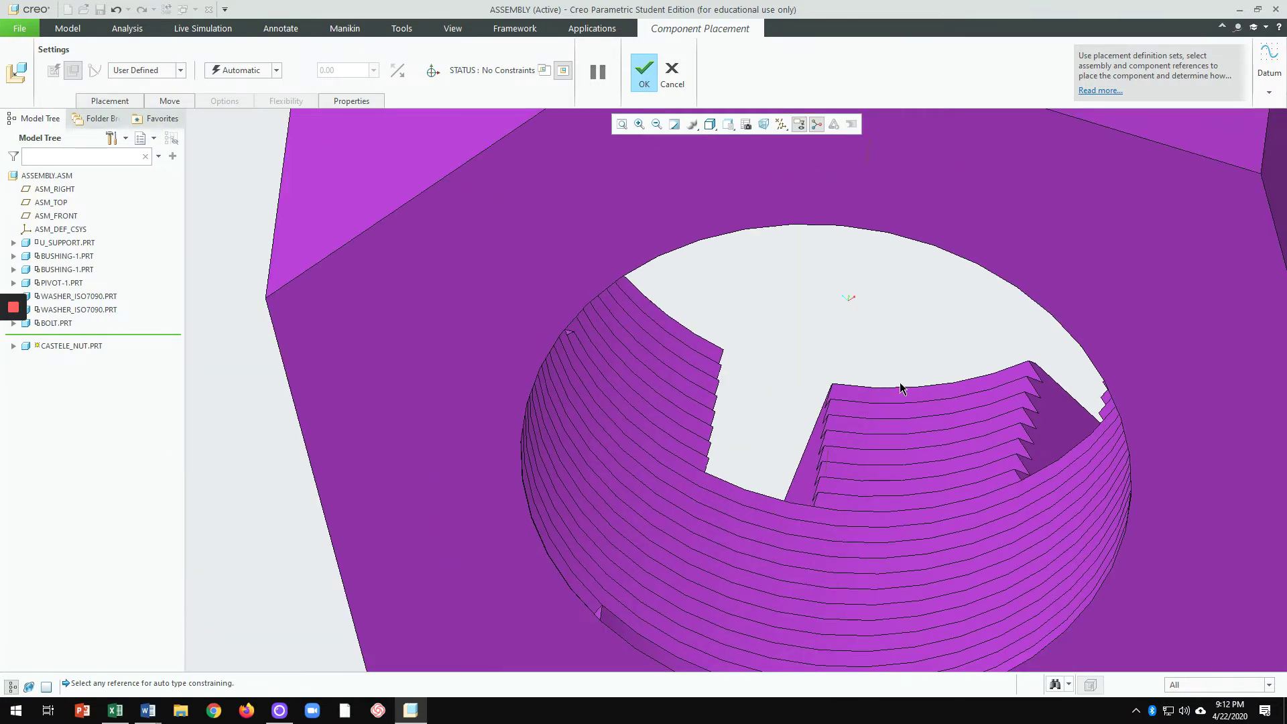
scroll(900, 387, "down", 4)
middle_click_drag(969, 451, 937, 434)
scroll(701, 425, "down", 2)
scroll(675, 288, "up", 3)
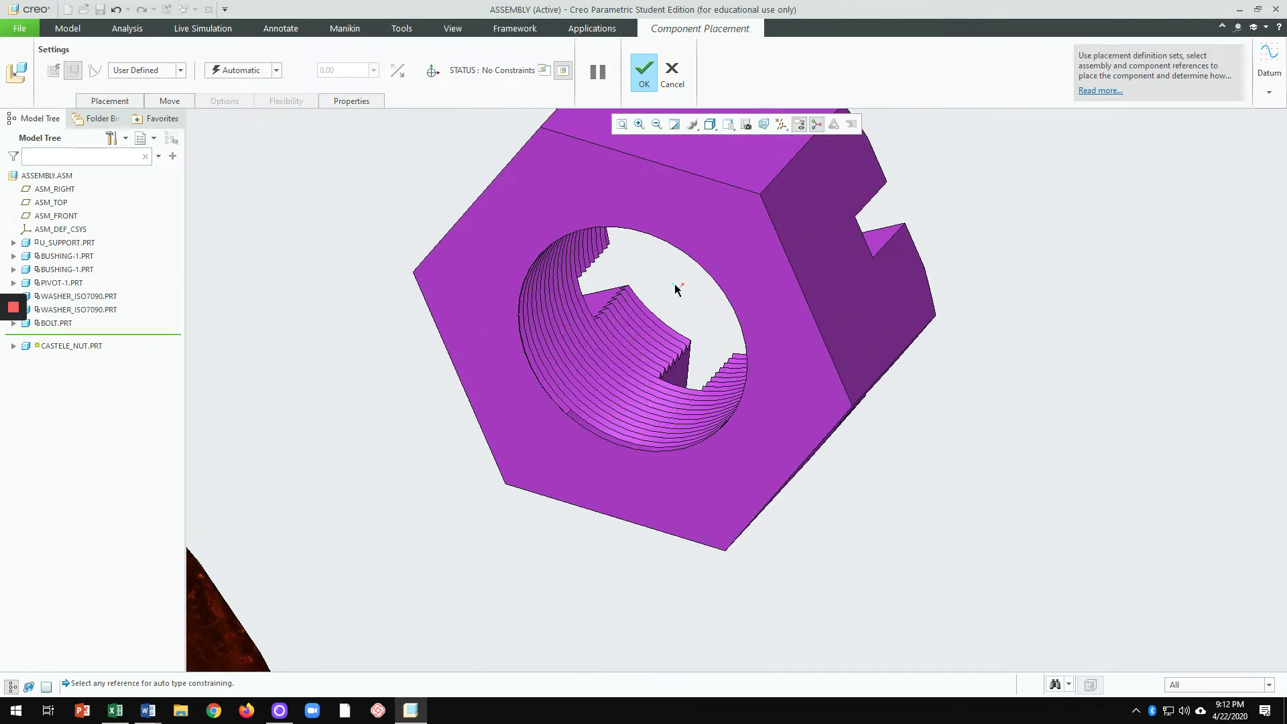
scroll(688, 318, "down", 2)
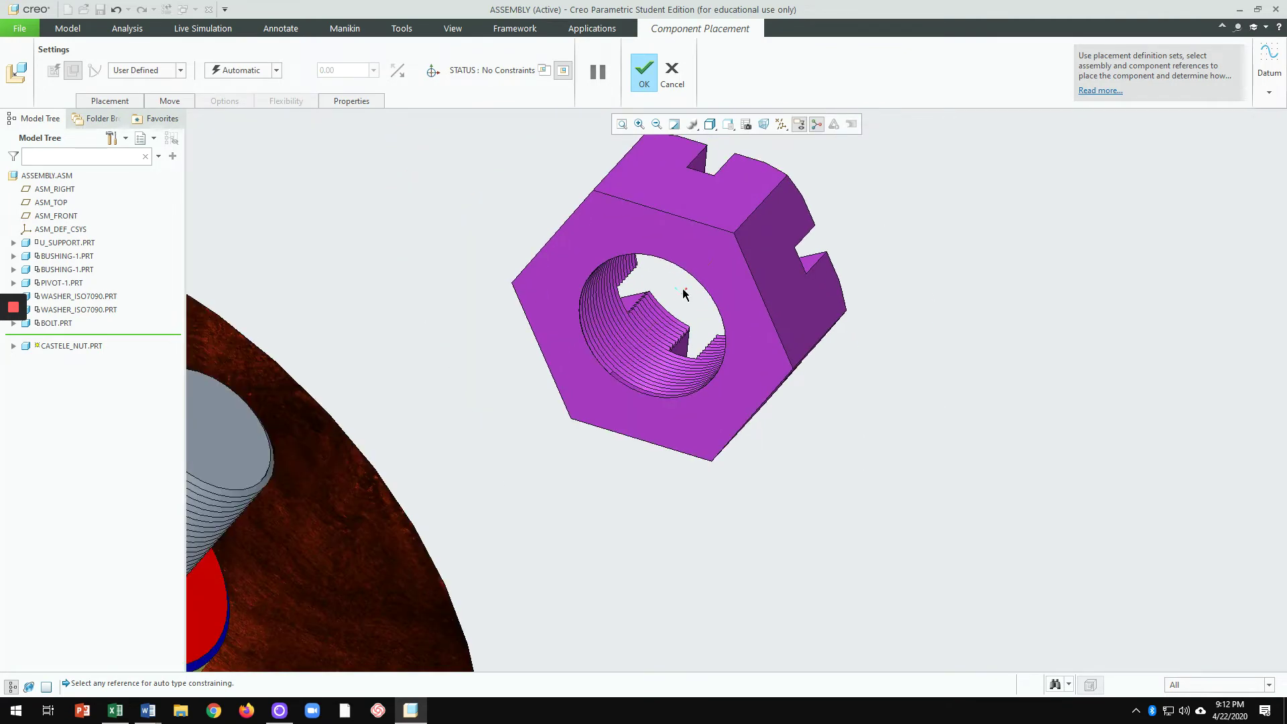
middle_click_drag(684, 294, 766, 319)
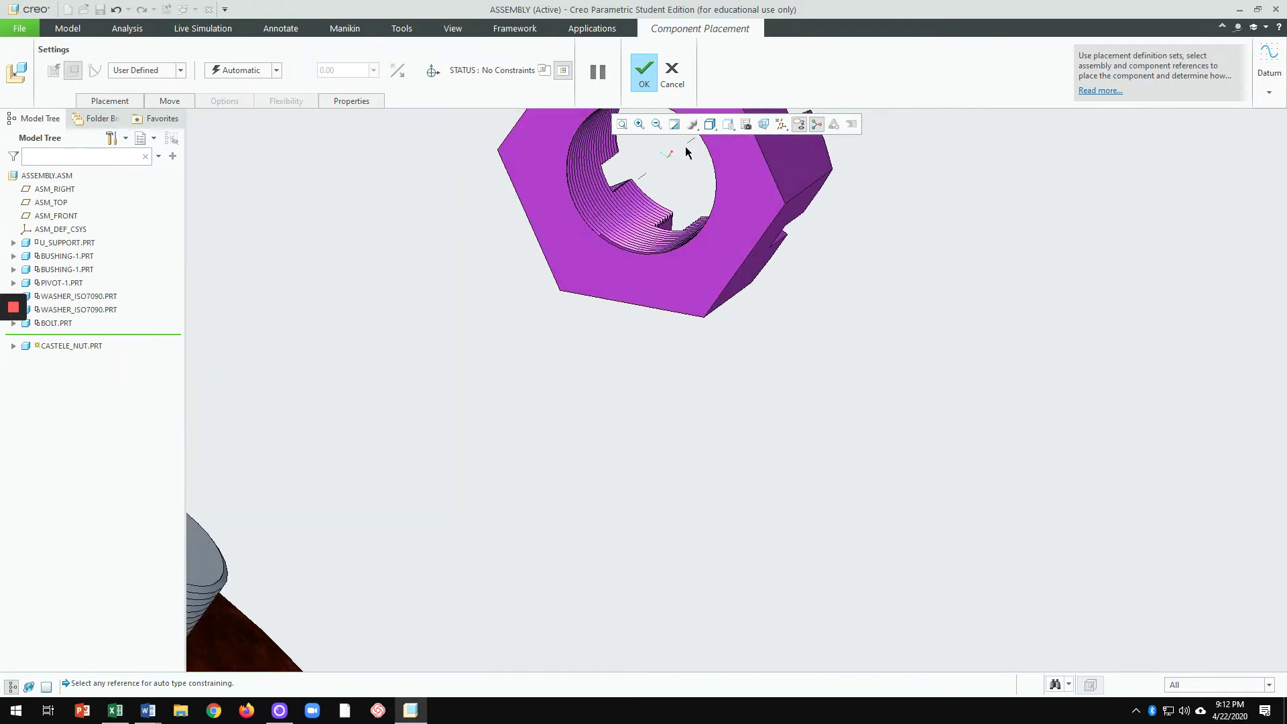
left_click(645, 174)
scroll(837, 300, "down", 5)
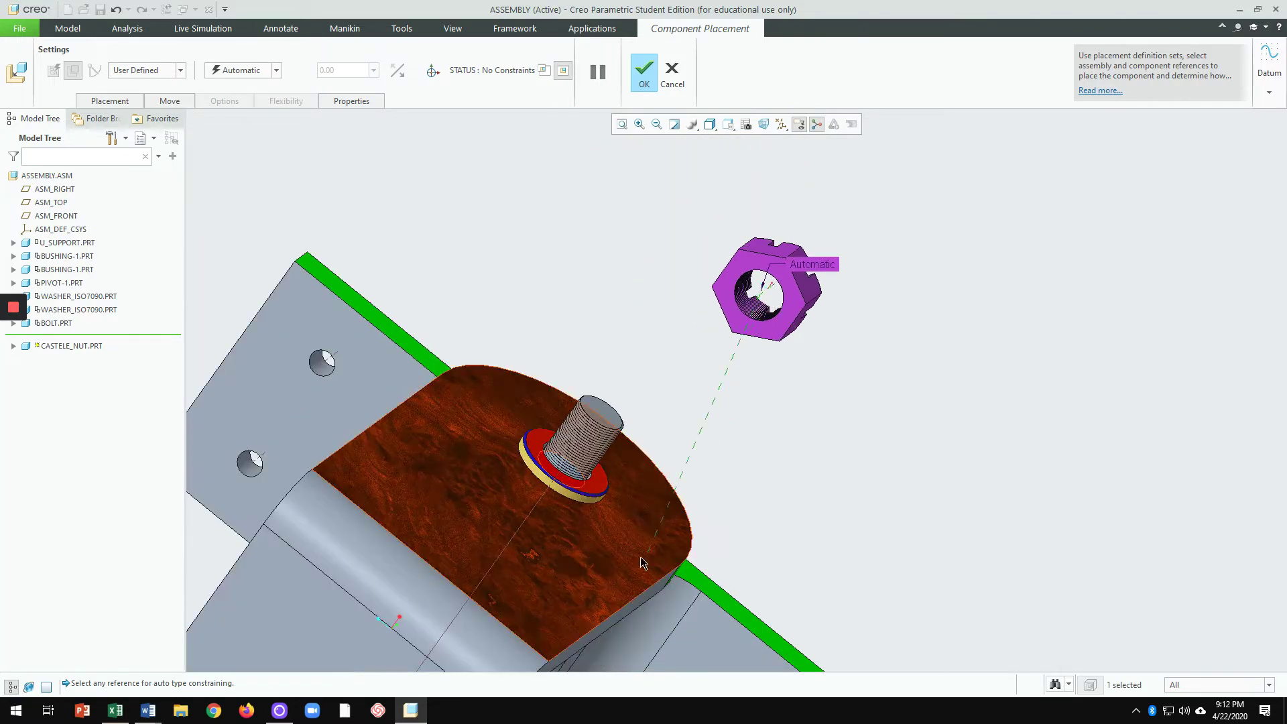
Step: Align the castle nut to the outer washer face with a Coincident constraint
middle_click_drag(681, 455, 720, 461)
scroll(454, 454, "up", 3)
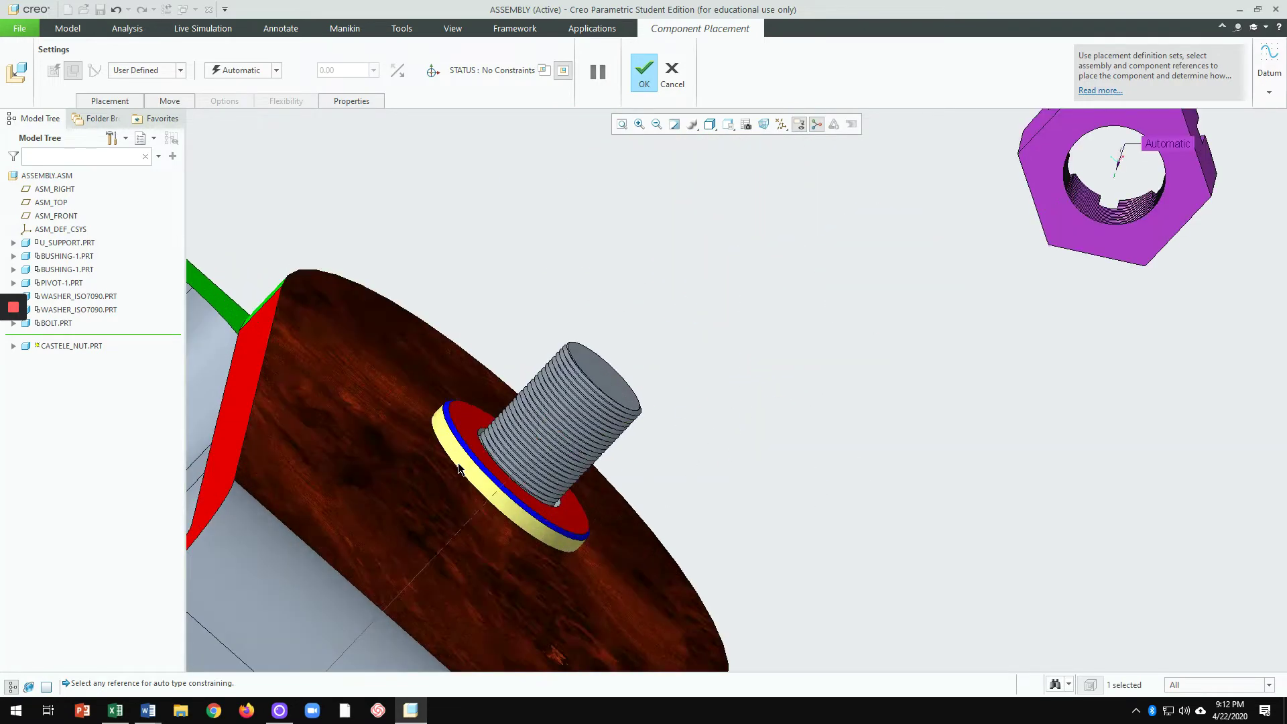
left_click(484, 515)
scroll(643, 549, "down", 4)
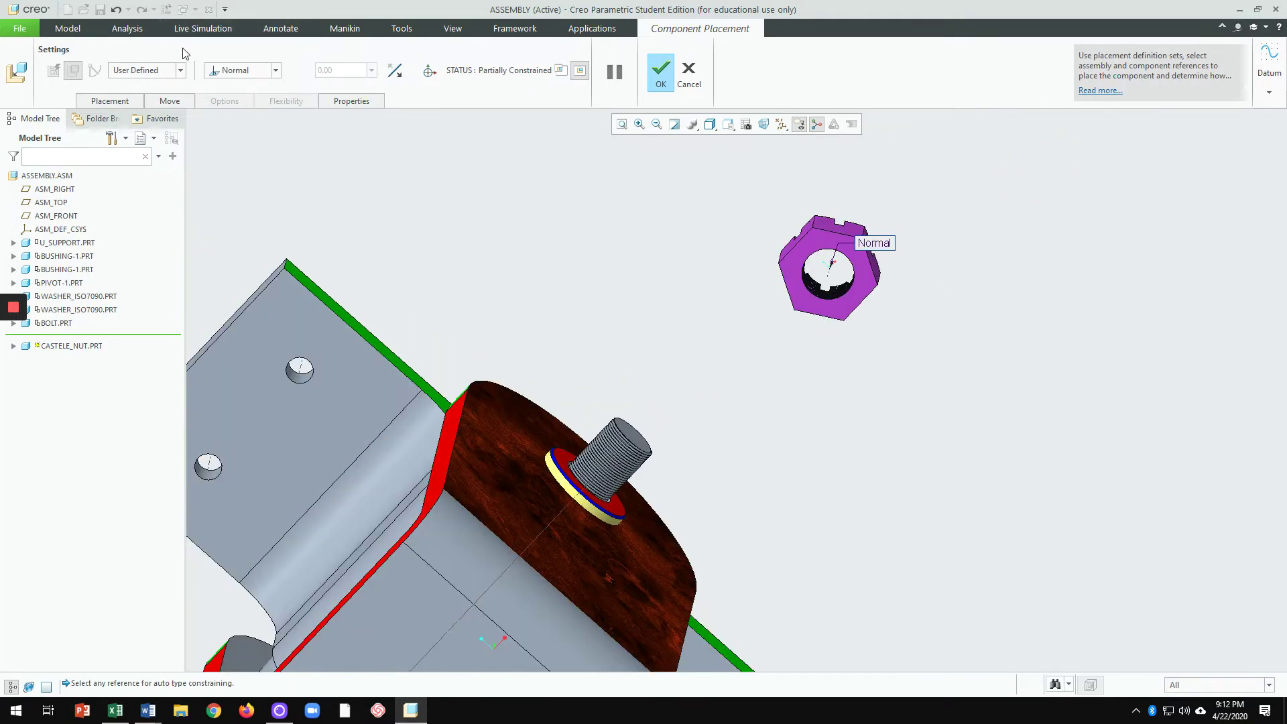
left_click(244, 72)
left_click(250, 123)
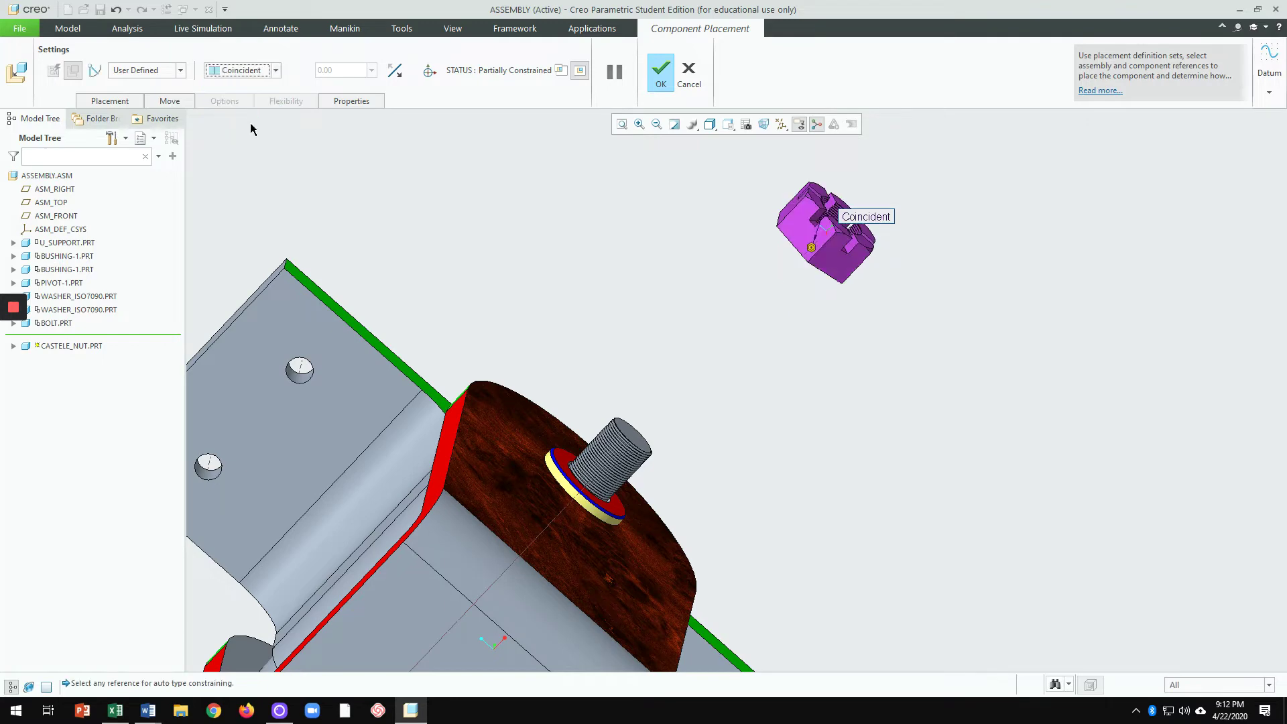
Step: Mate a castle nut face Coincident to the washer face and confirm the nut's placement
middle_click_drag(648, 310, 725, 293)
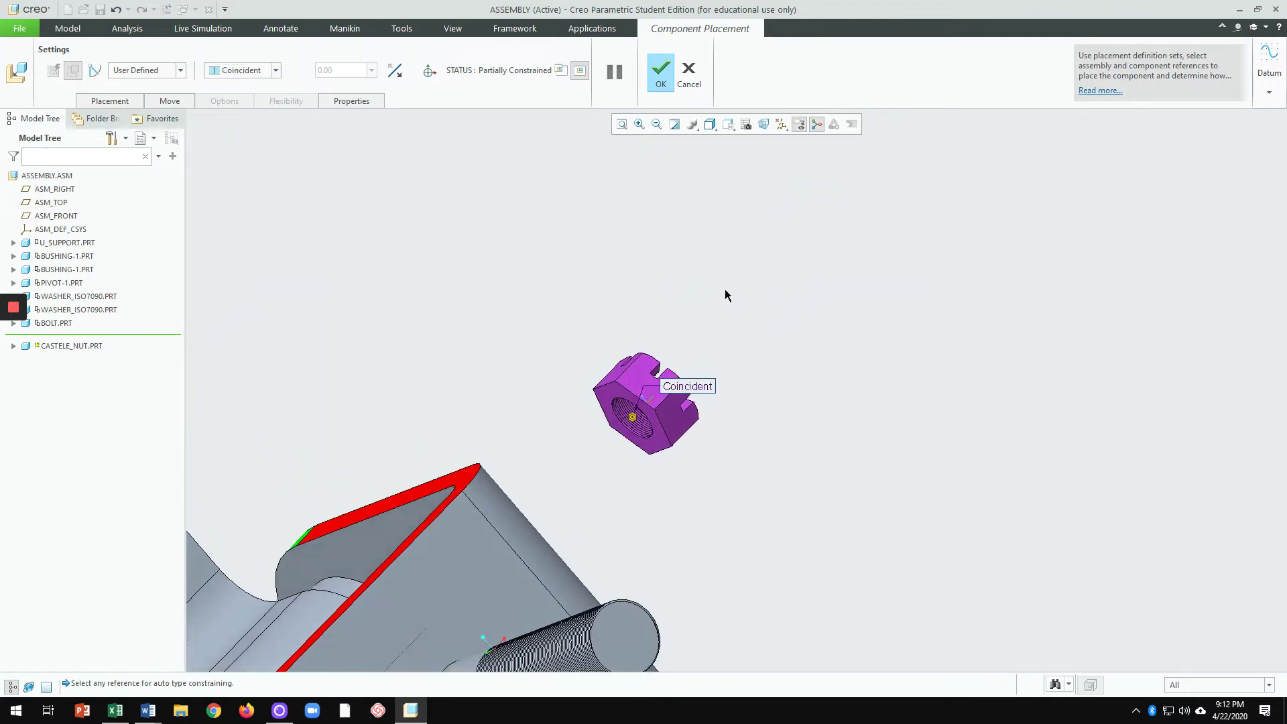
left_click(660, 439)
middle_click_drag(720, 484, 738, 603)
scroll(715, 500, "down", 3)
scroll(595, 398, "up", 4)
scroll(594, 398, "up", 5)
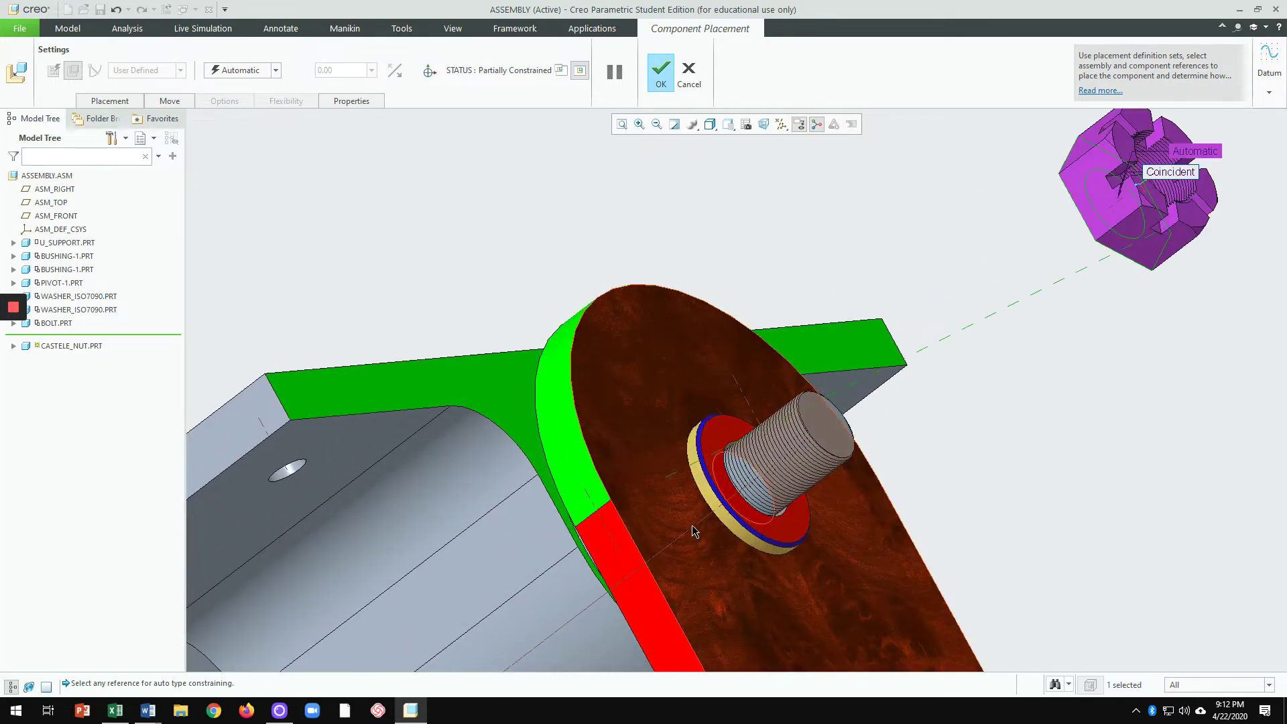
left_click(717, 437)
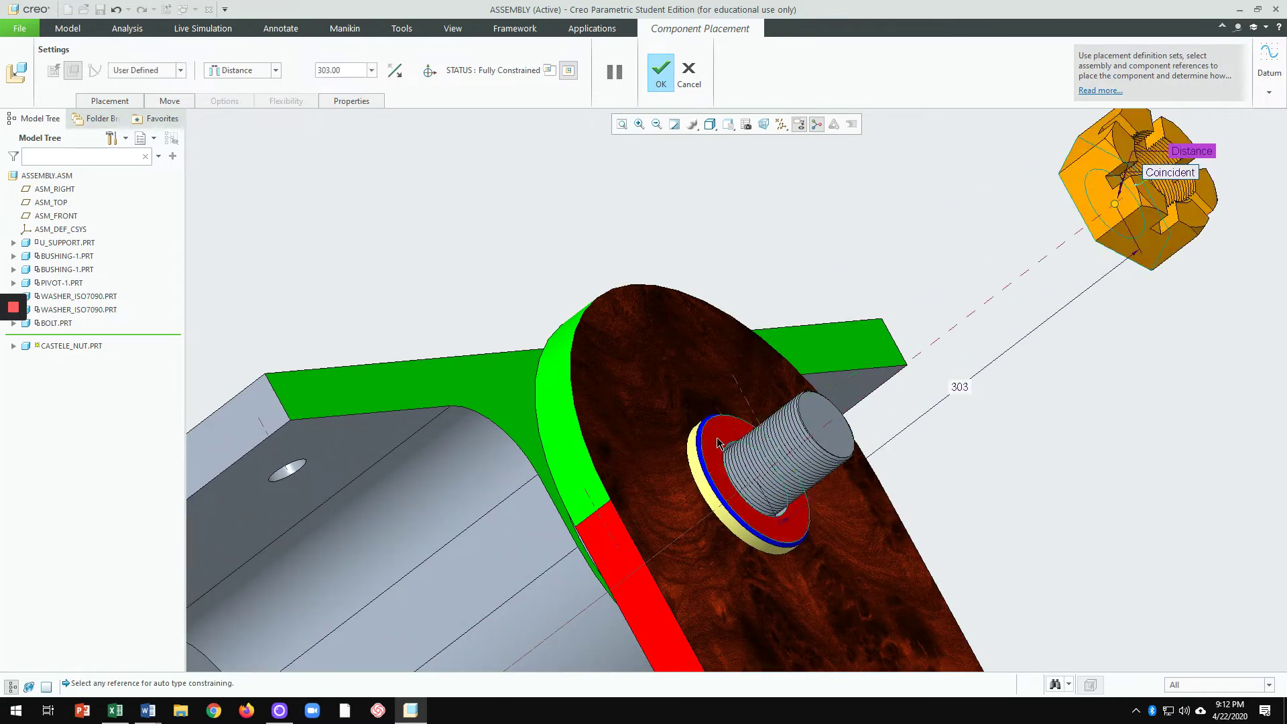
left_click(275, 70)
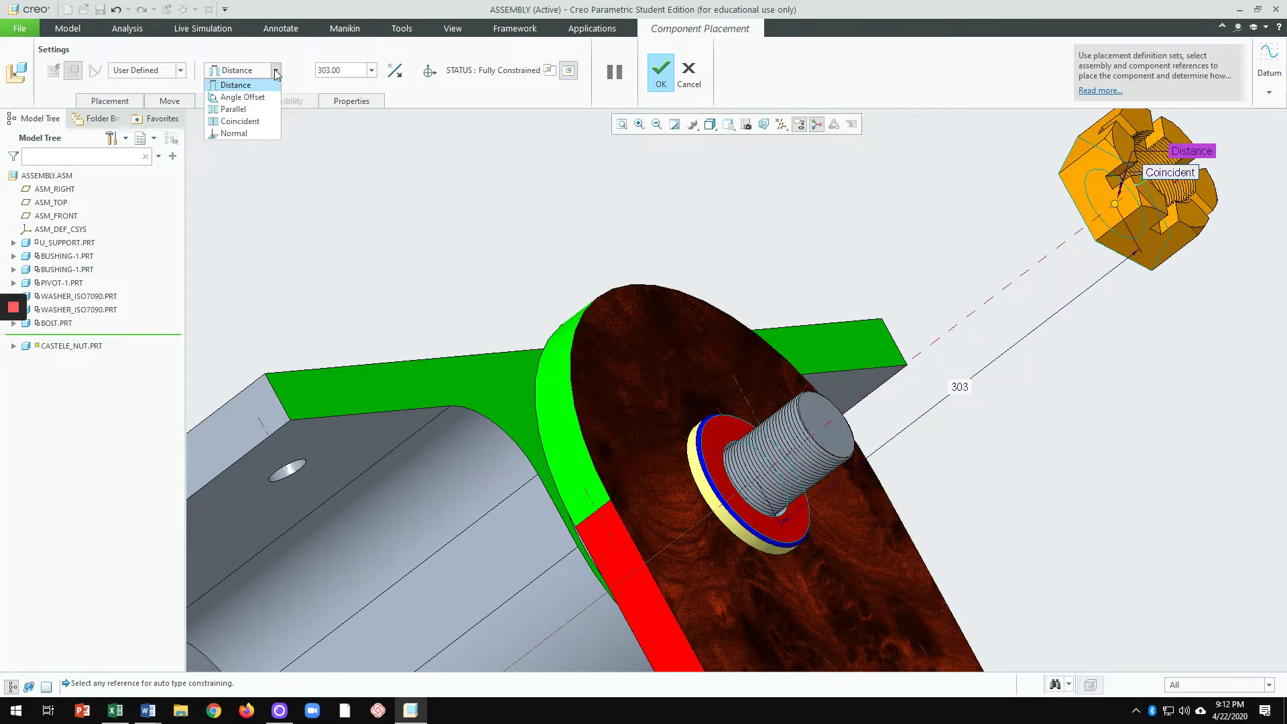
left_click(255, 122)
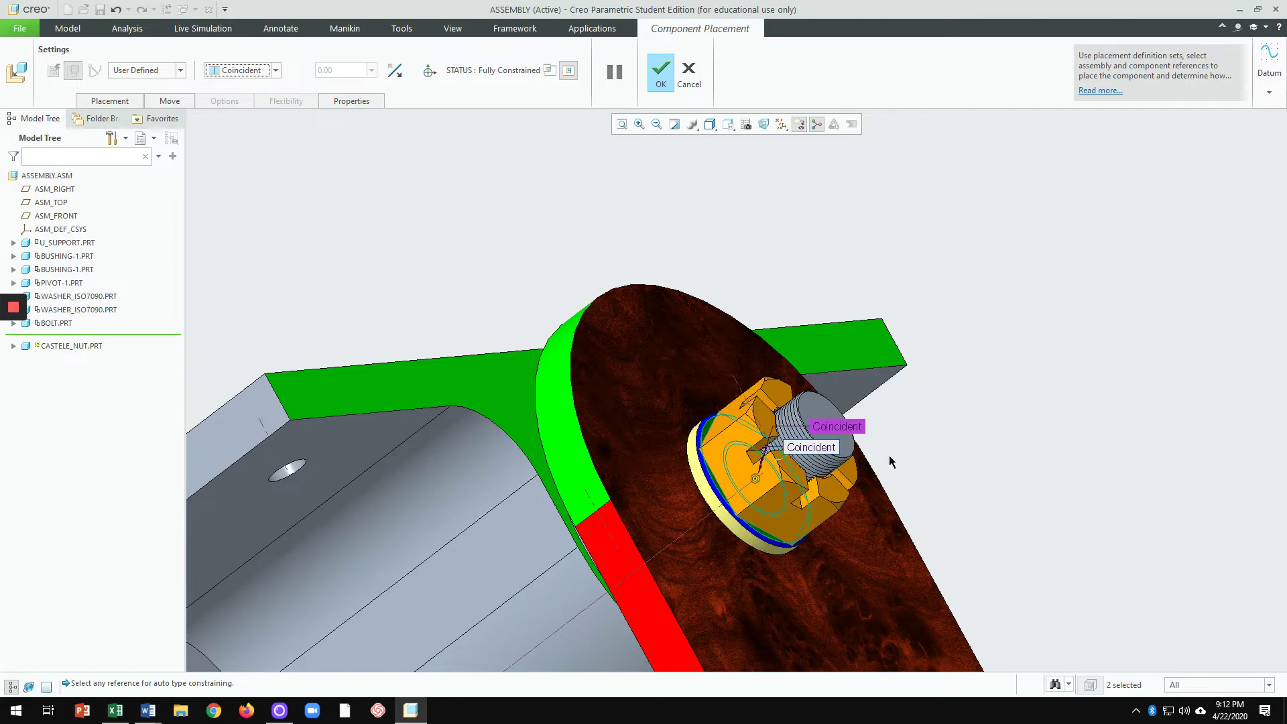
left_click(661, 73)
middle_click_drag(771, 470, 989, 497)
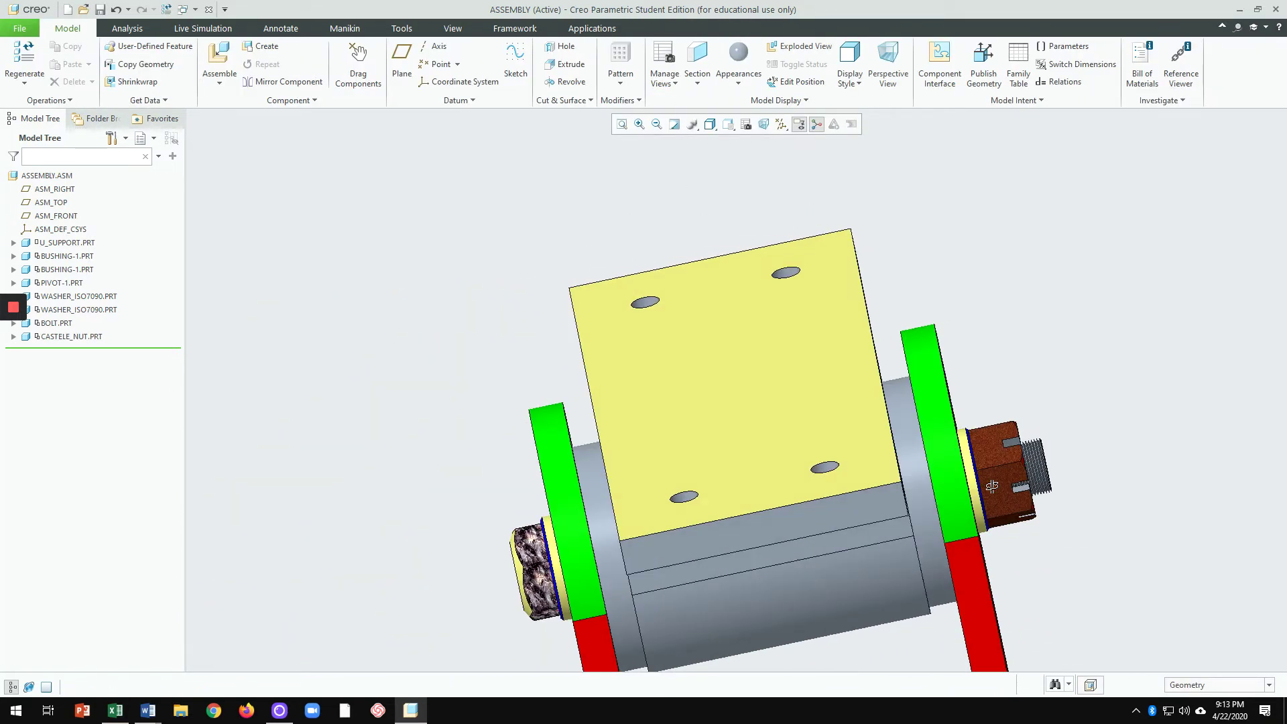
scroll(991, 470, "up", 5)
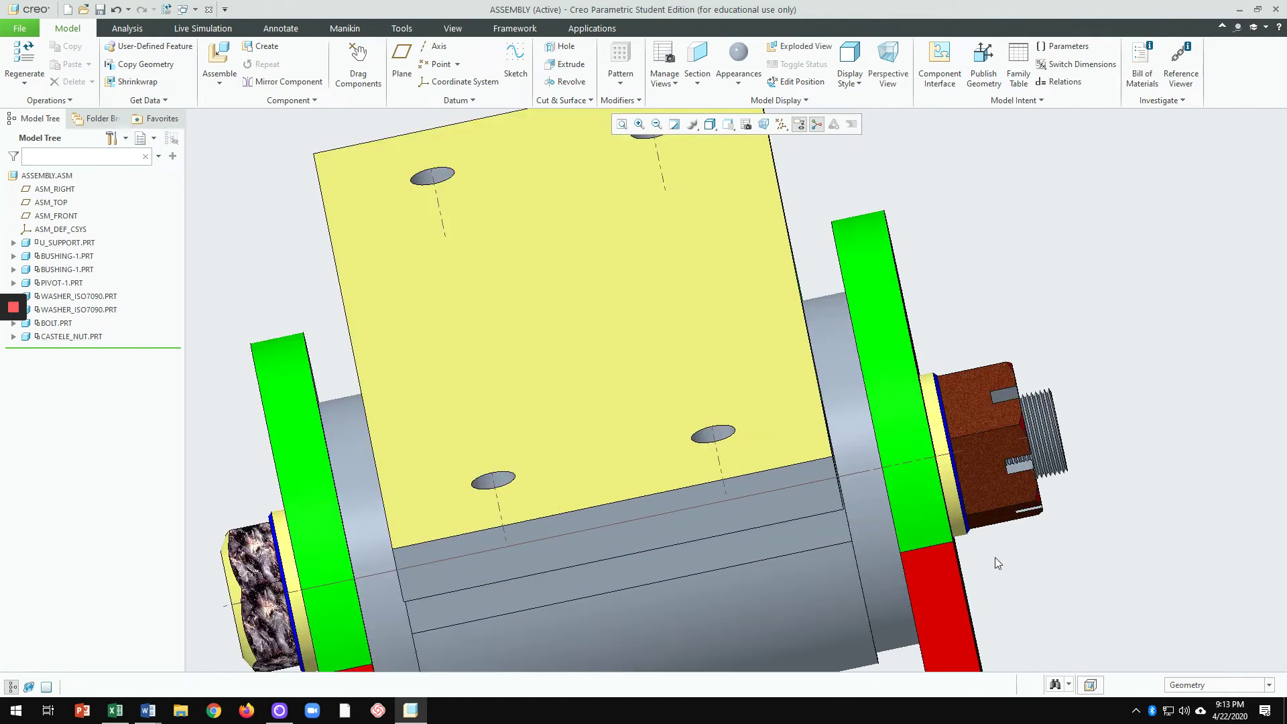
middle_click_drag(999, 402, 888, 563)
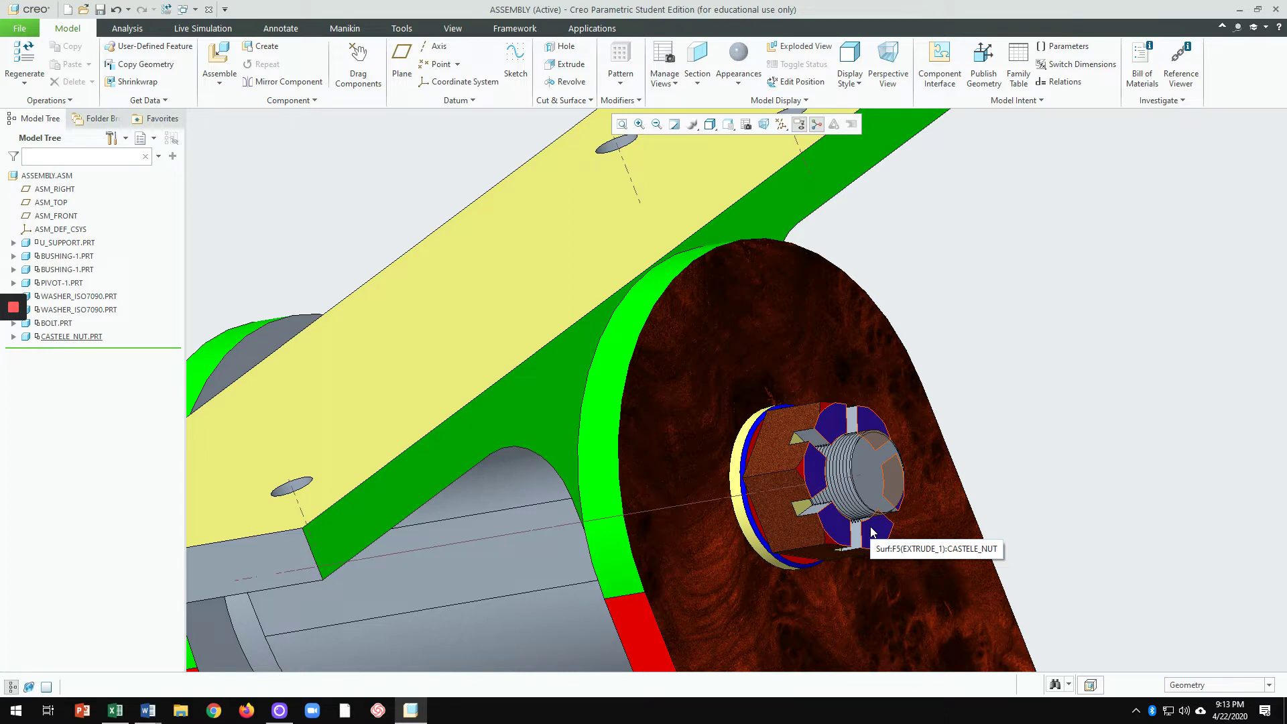
scroll(883, 536, "down", 10)
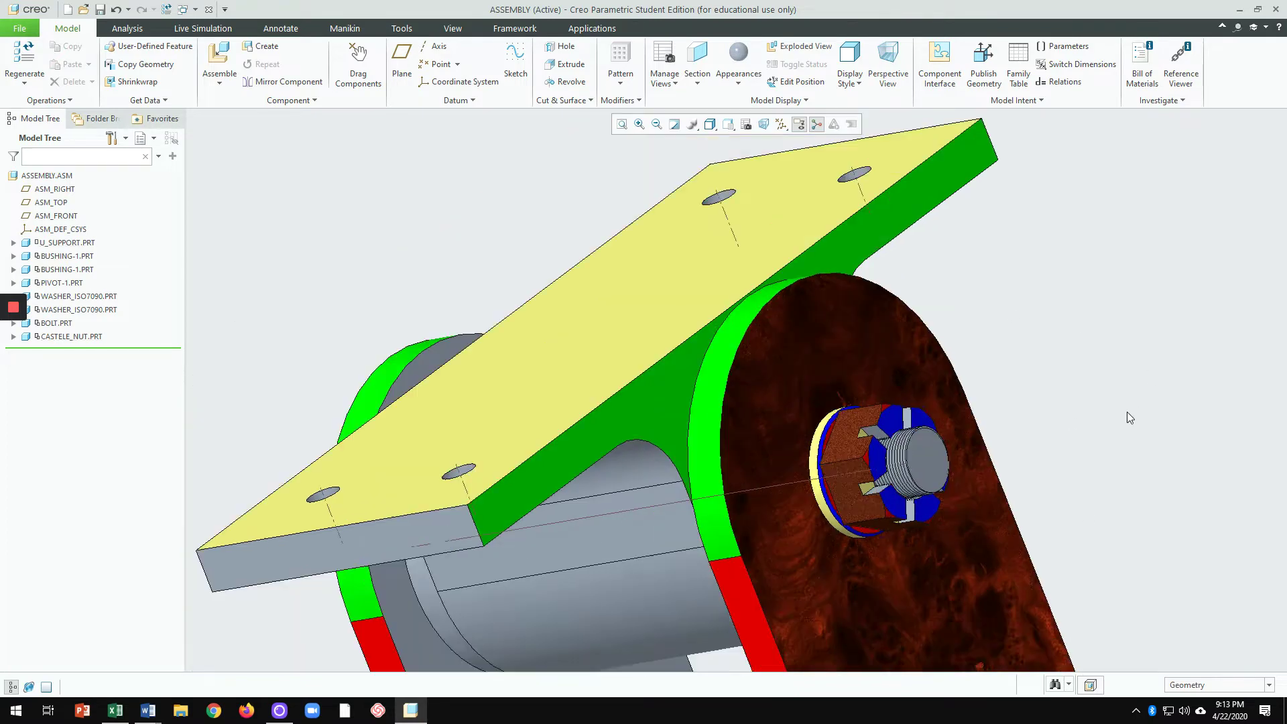
scroll(1073, 483, "up", 10)
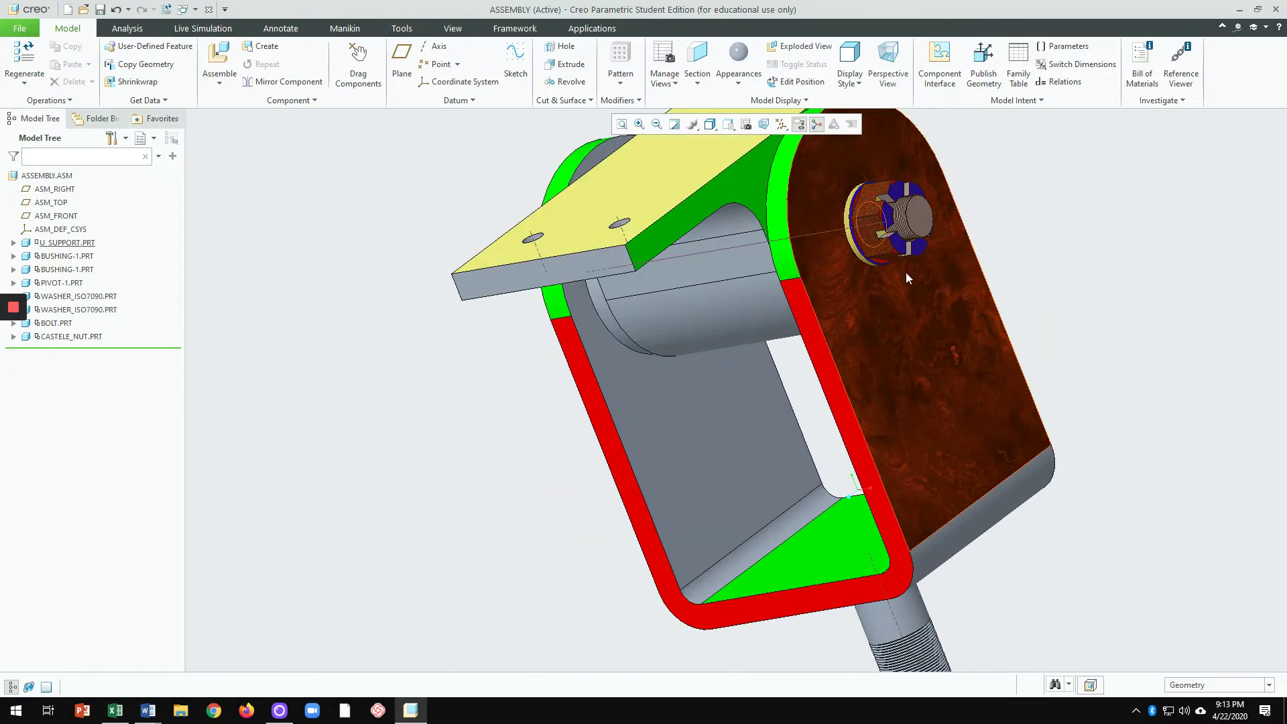
middle_click_drag(903, 312, 857, 489)
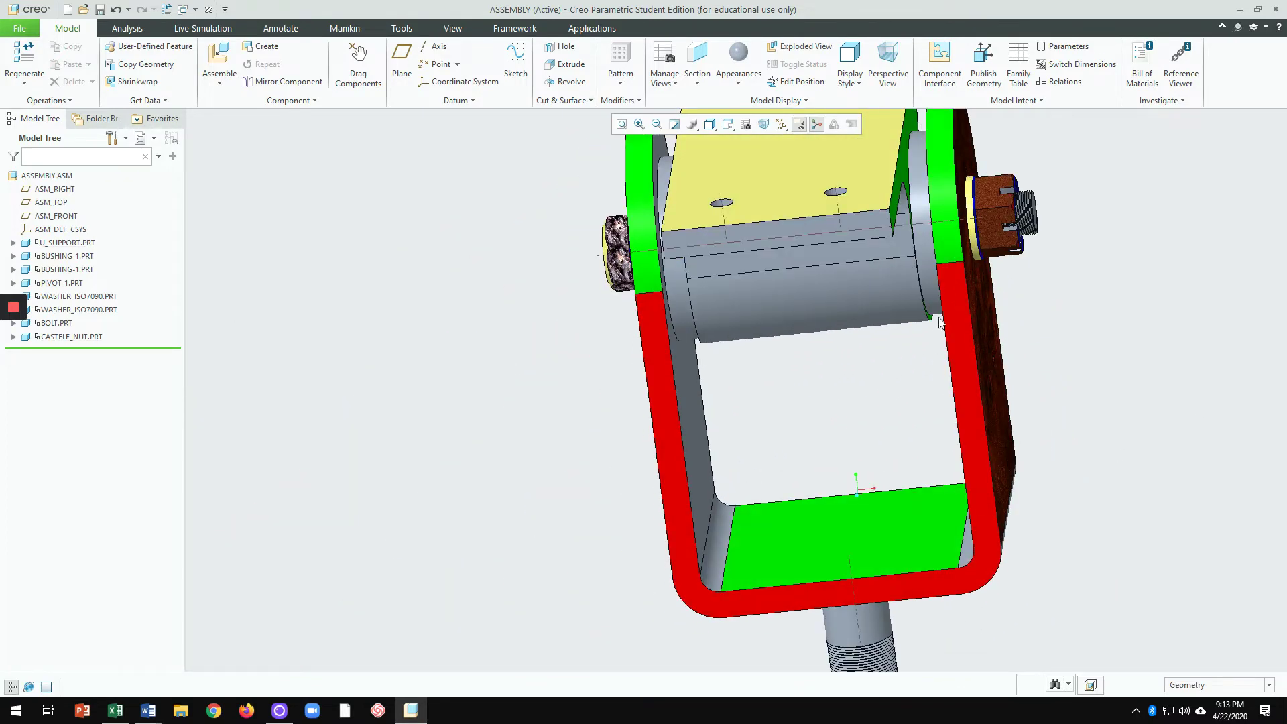
scroll(918, 573, "down", 3)
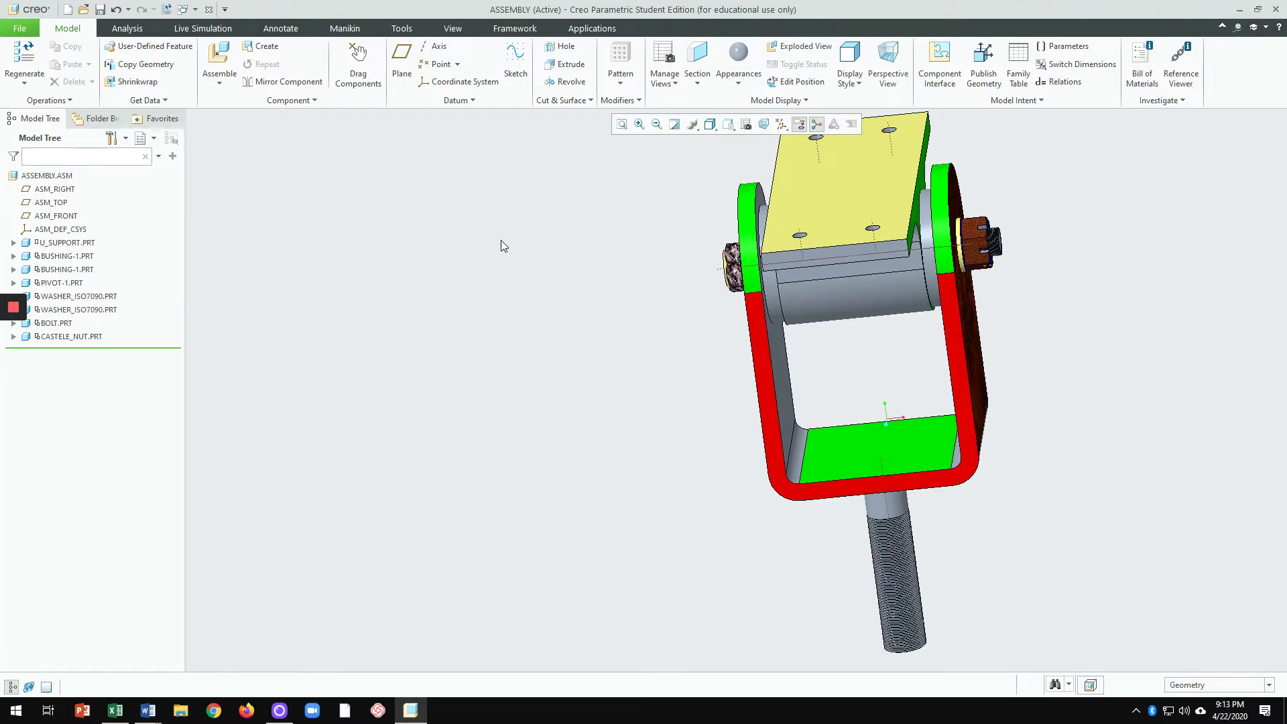
Step: Bring in bracket-1.prt and make its boss Coincident with the bolt shank
left_click(225, 59)
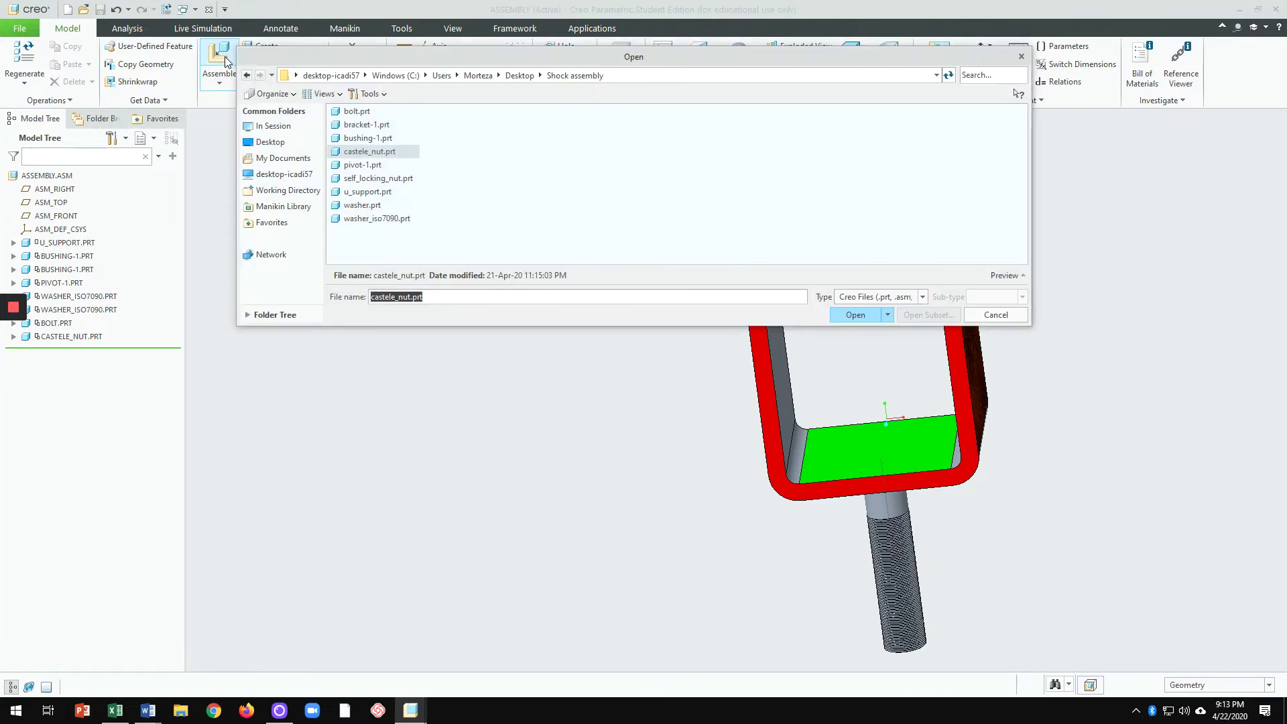
double_click(368, 125)
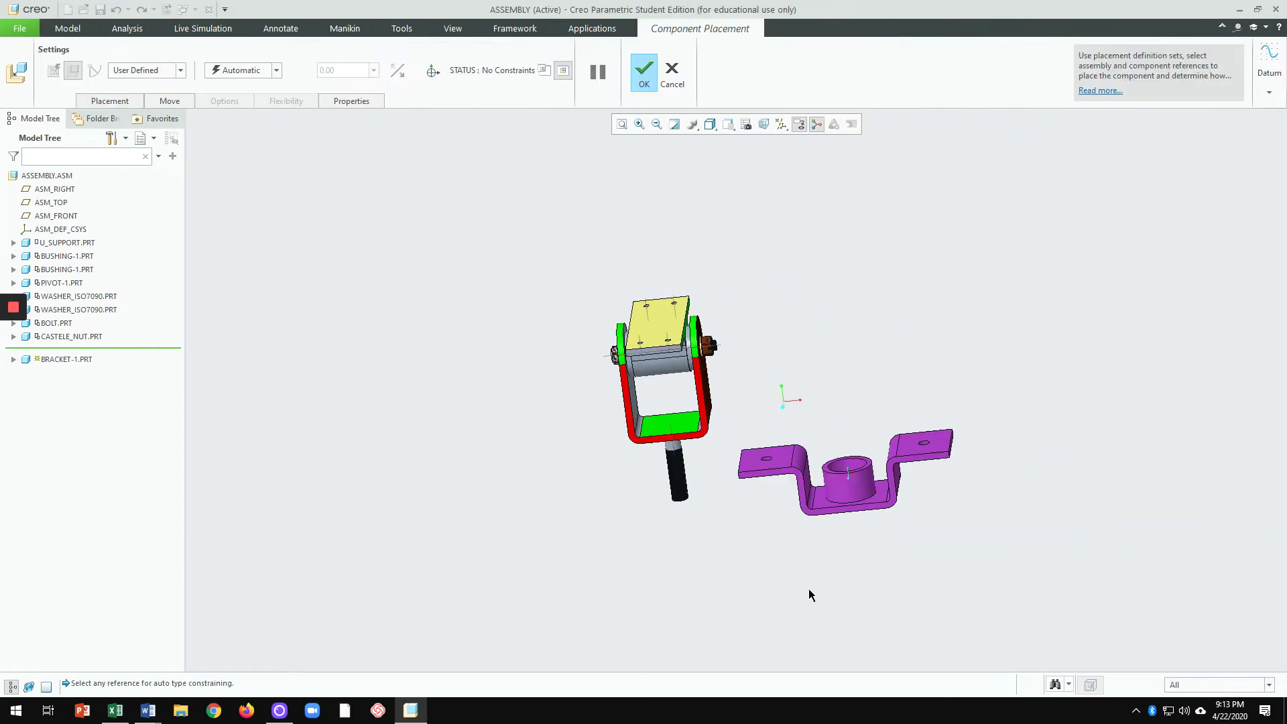
scroll(849, 470, "down", 5)
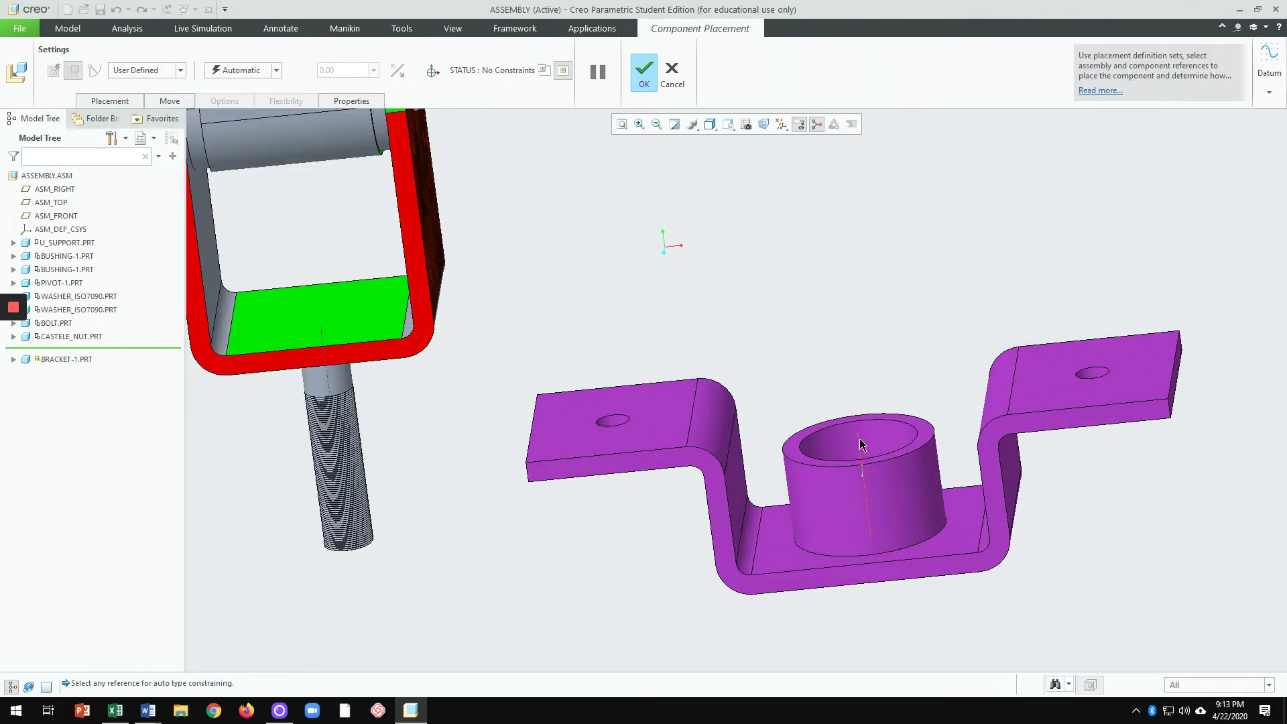
left_click(861, 444)
scroll(784, 595, "up", 3)
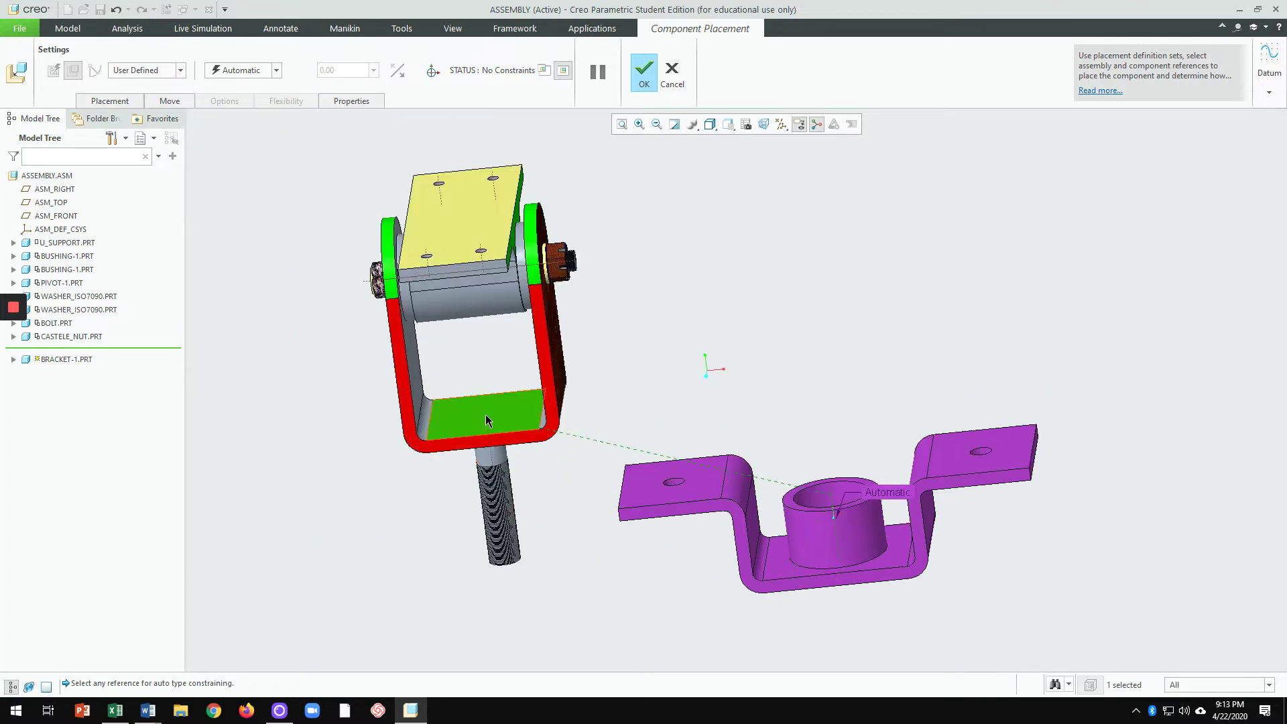
scroll(492, 460, "down", 3)
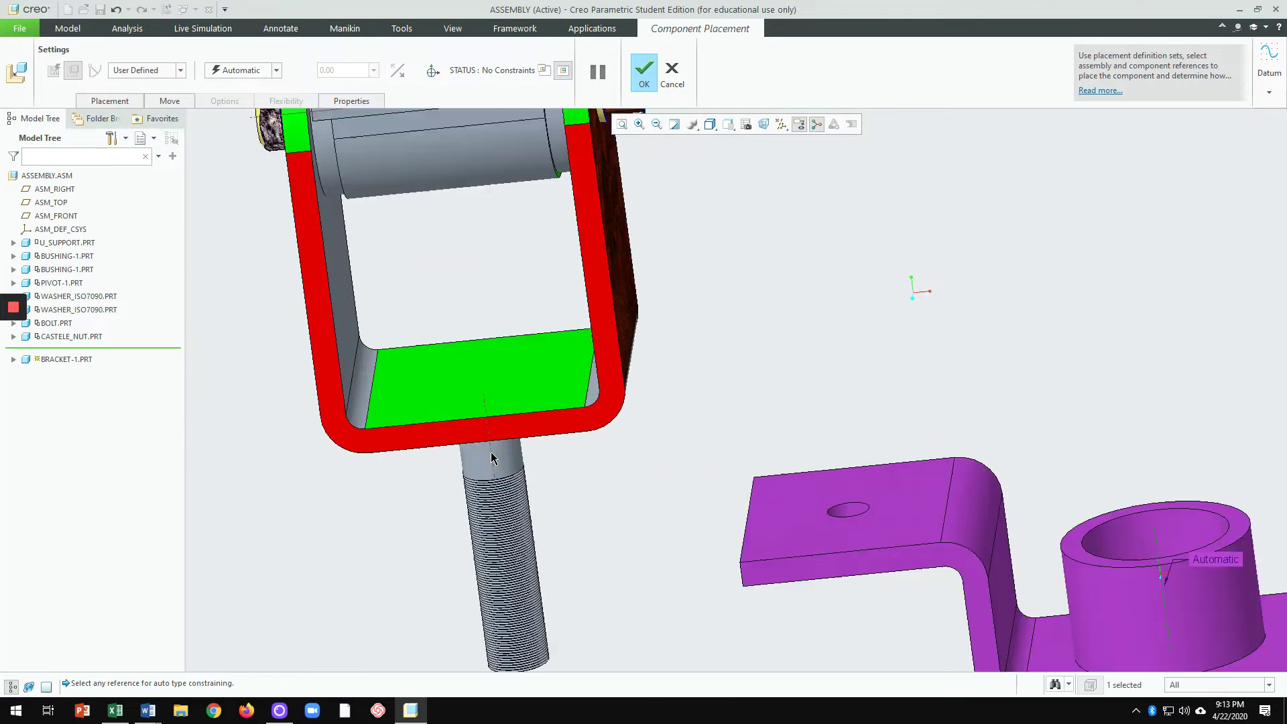
left_click(491, 458)
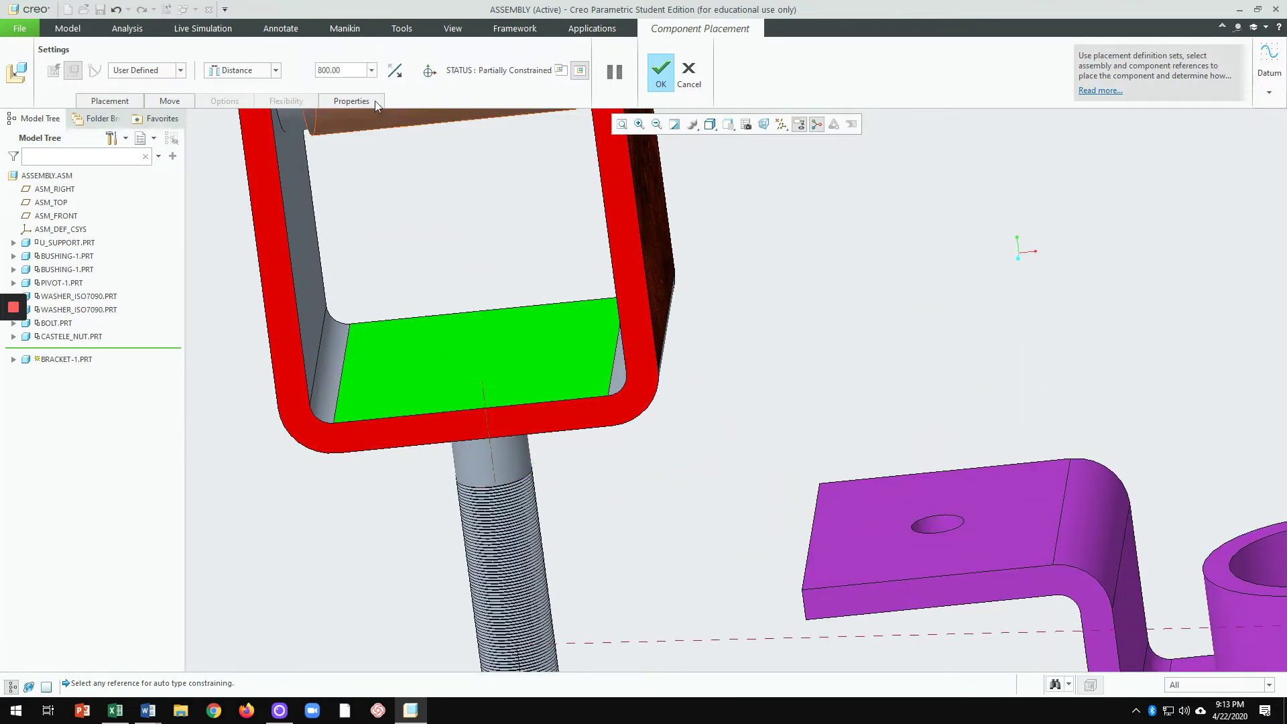
left_click(250, 70)
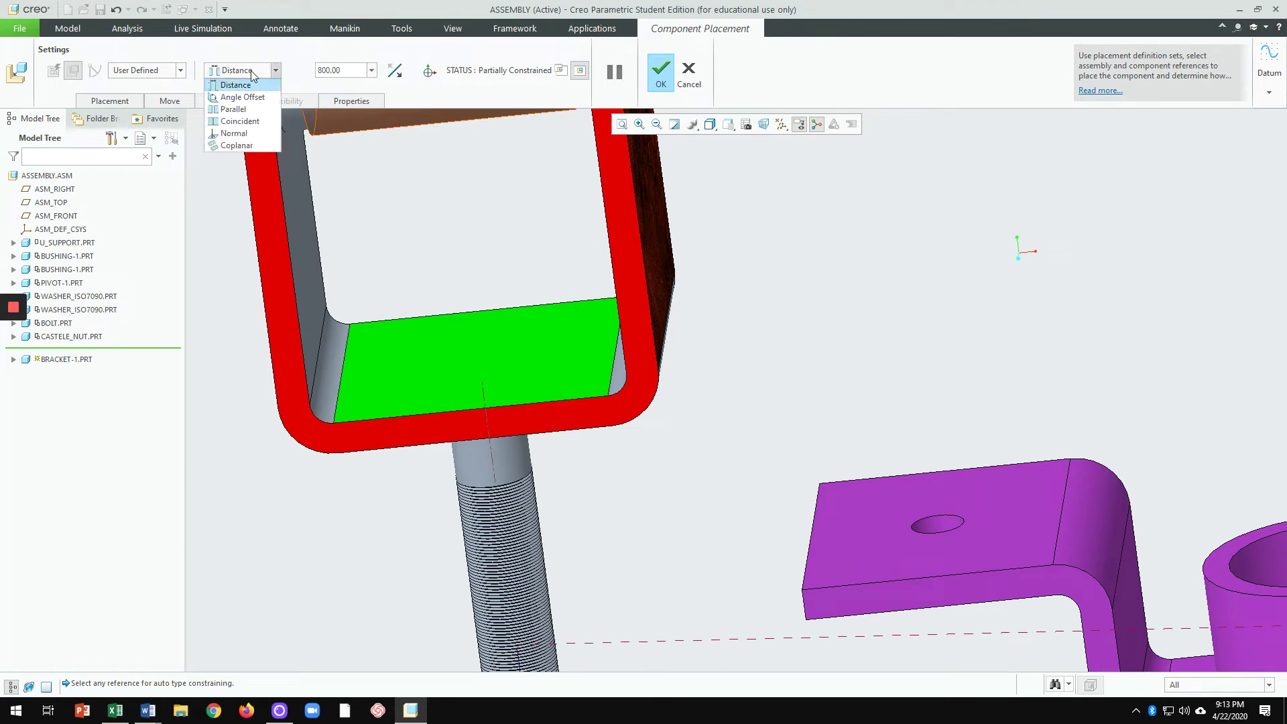
left_click(255, 125)
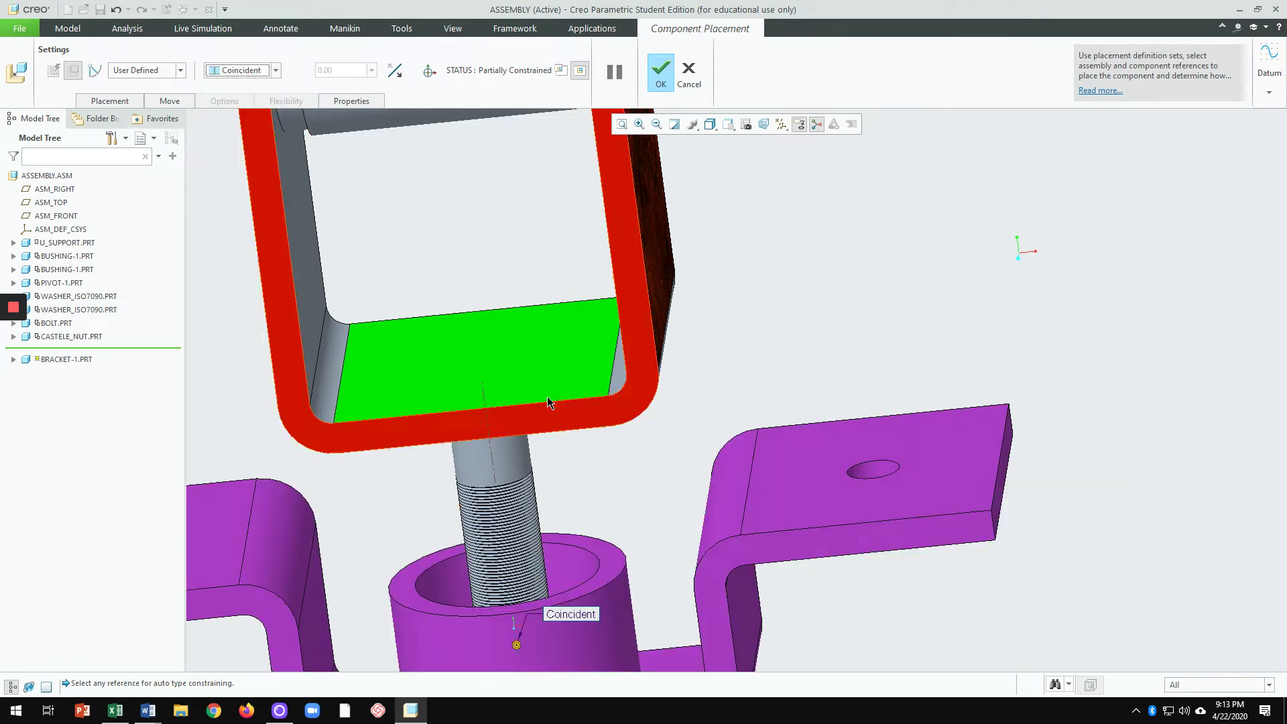
Step: Add a second Coincident constraint mating the bracket against the U-support's underside
scroll(574, 526, "up", 2)
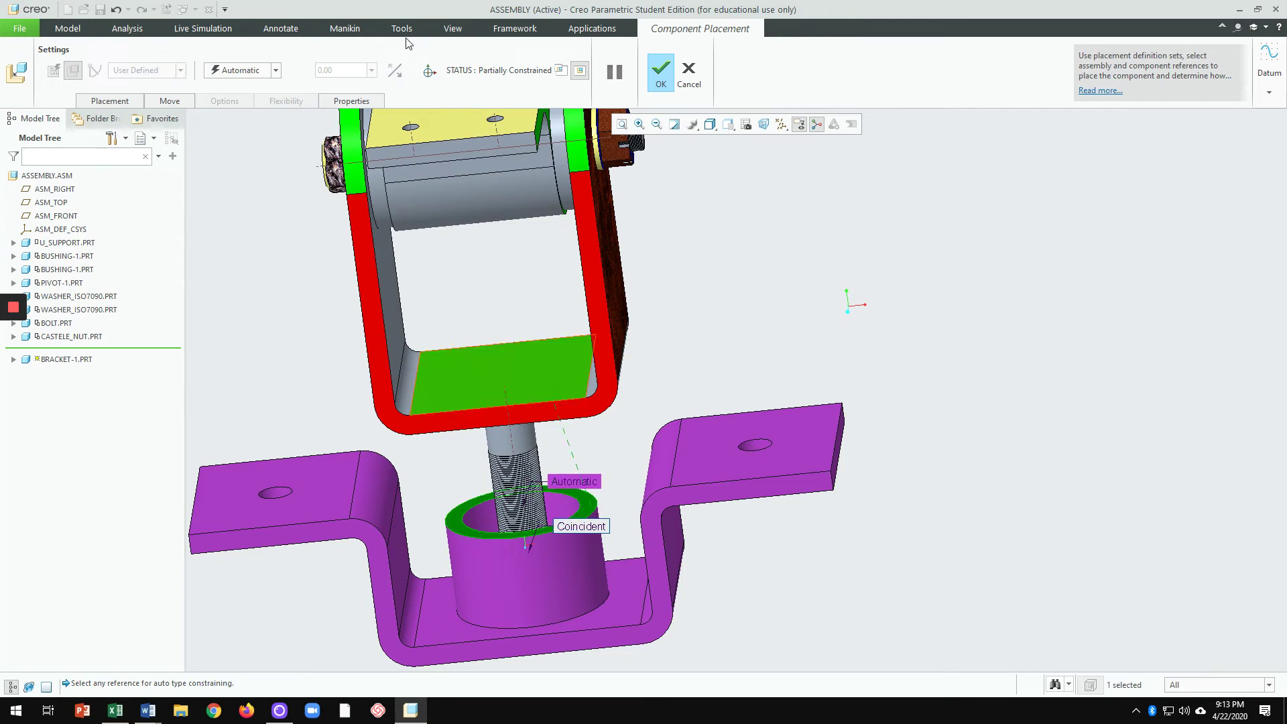
left_click(276, 72)
left_click(255, 141)
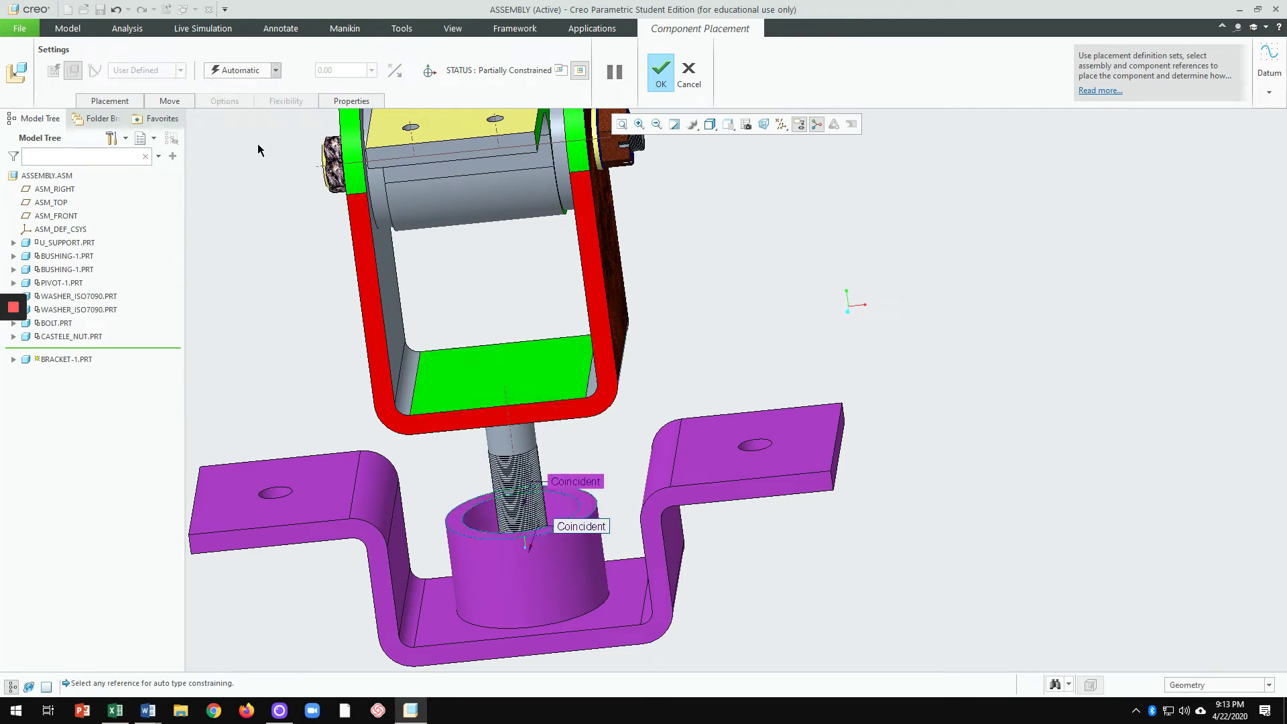
middle_click_drag(666, 483, 645, 372)
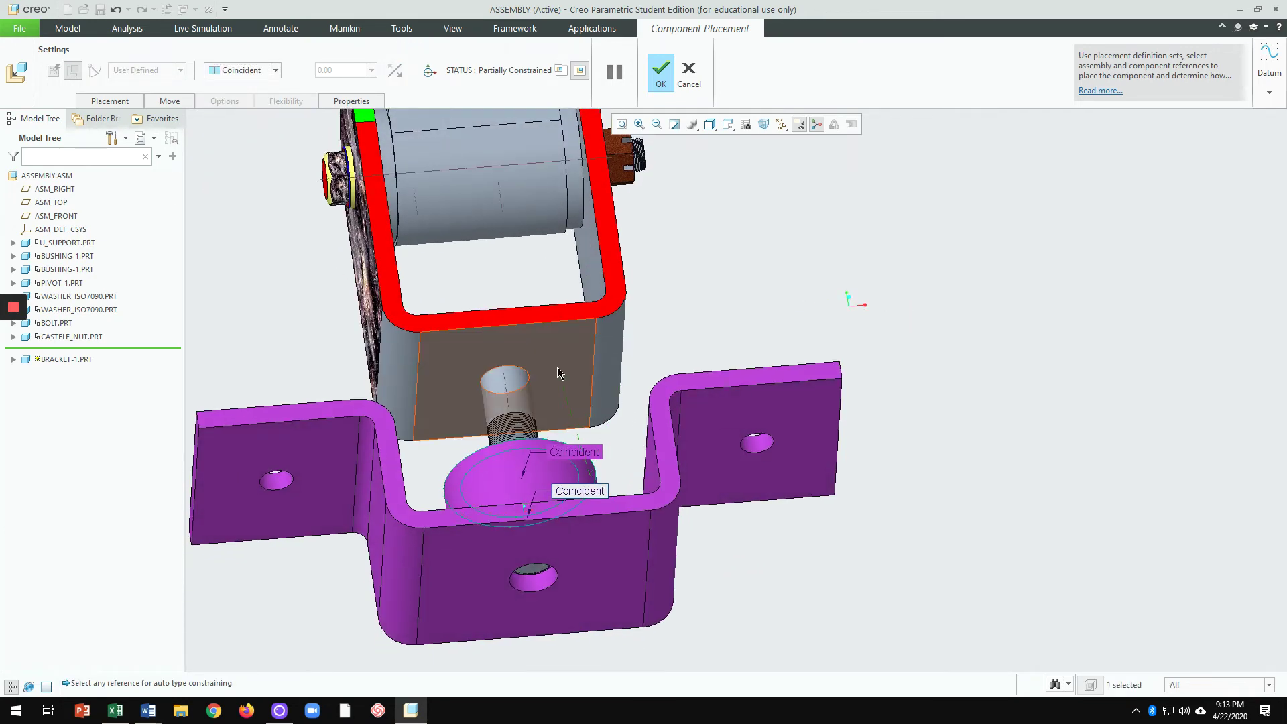
left_click(559, 377)
middle_click_drag(788, 459, 775, 529)
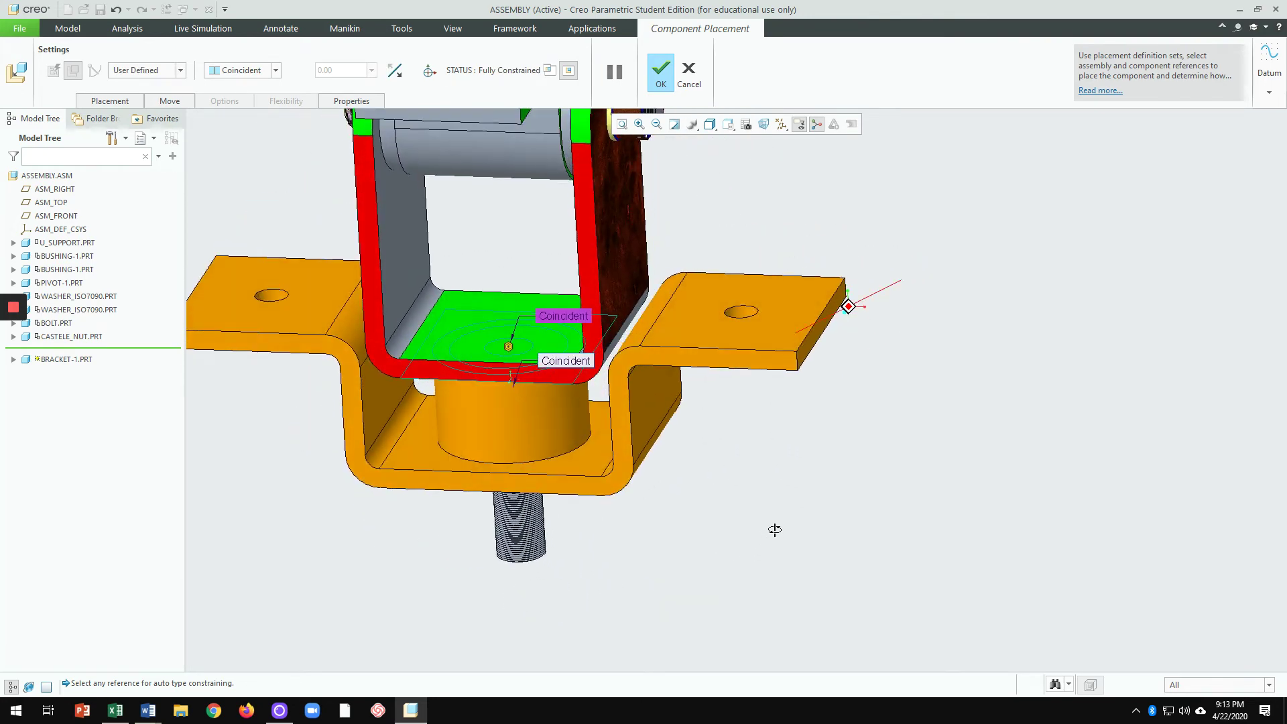
key("ctrl+d")
scroll(712, 498, "up", 2)
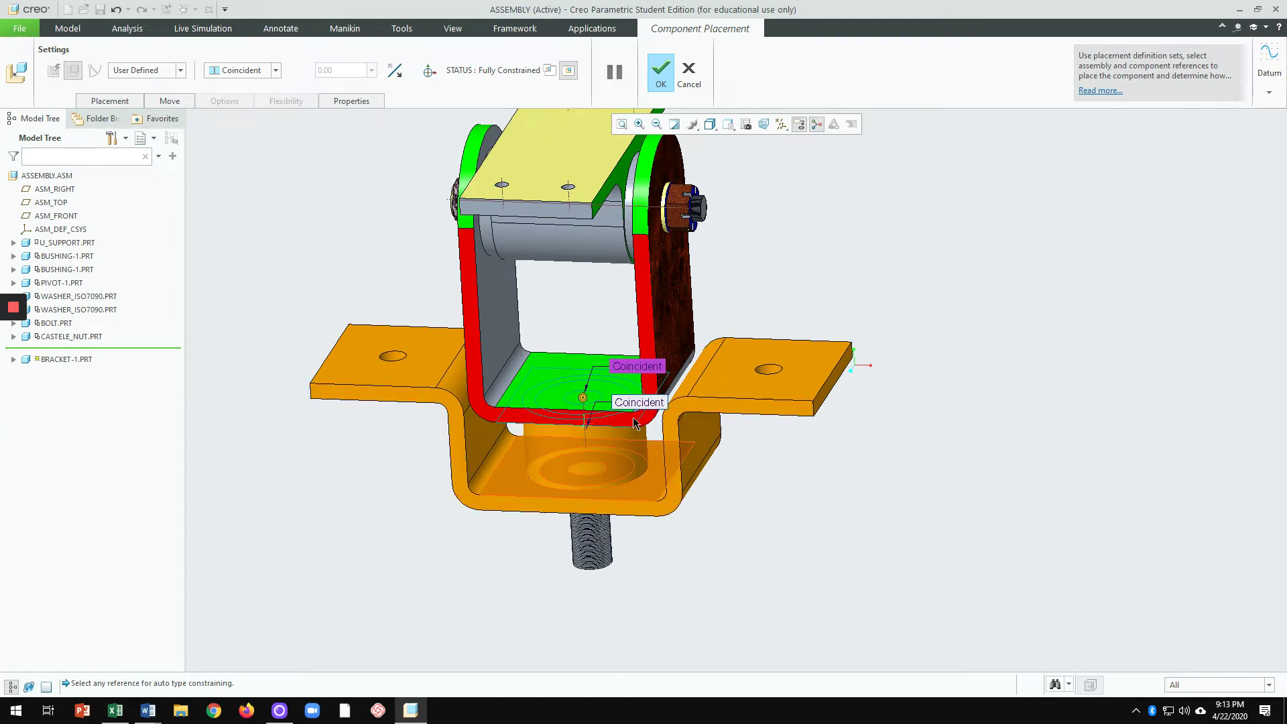
Step: Add a Parallel constraint between the U-support and bracket floors, then confirm placement
left_click(119, 102)
left_click(133, 201)
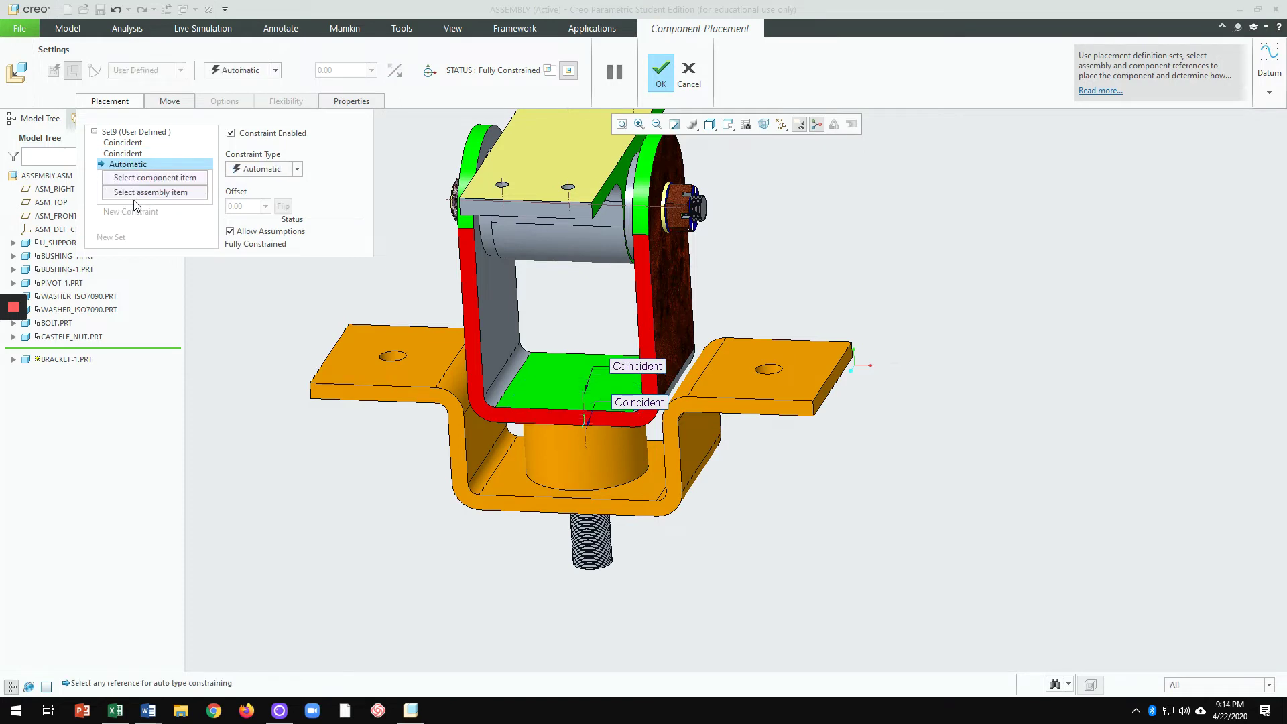
left_click(297, 169)
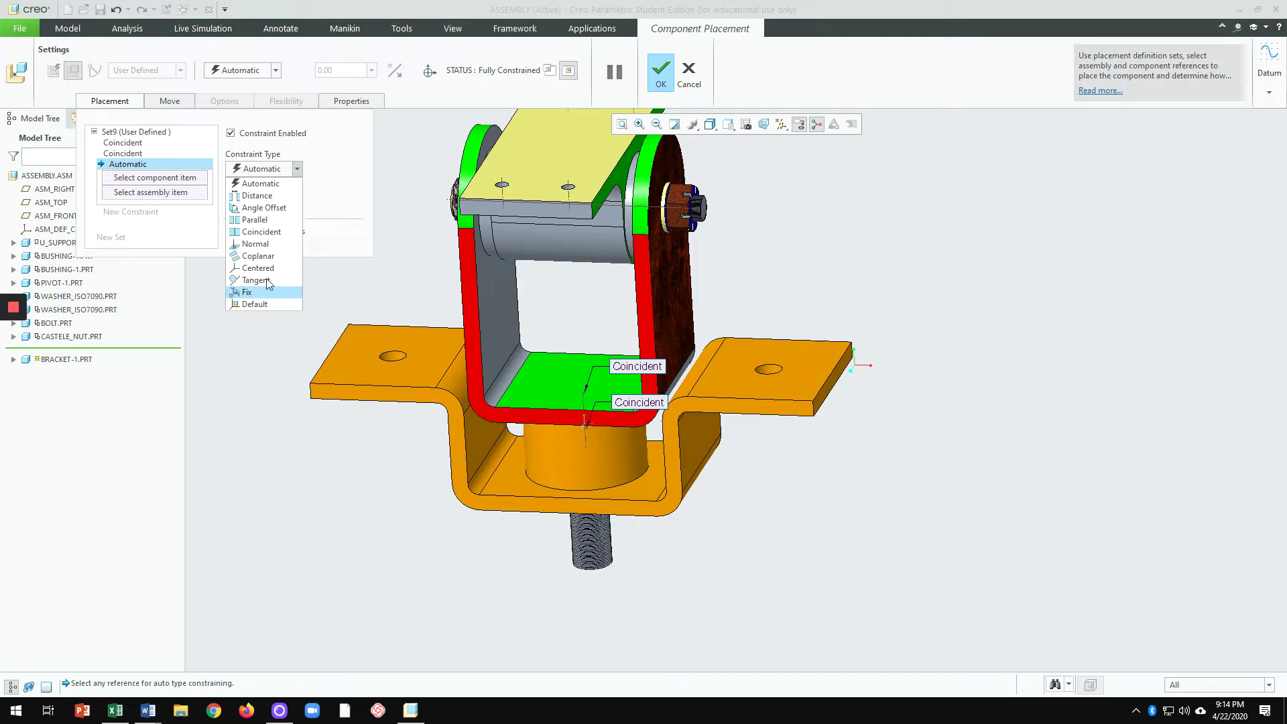
left_click(268, 221)
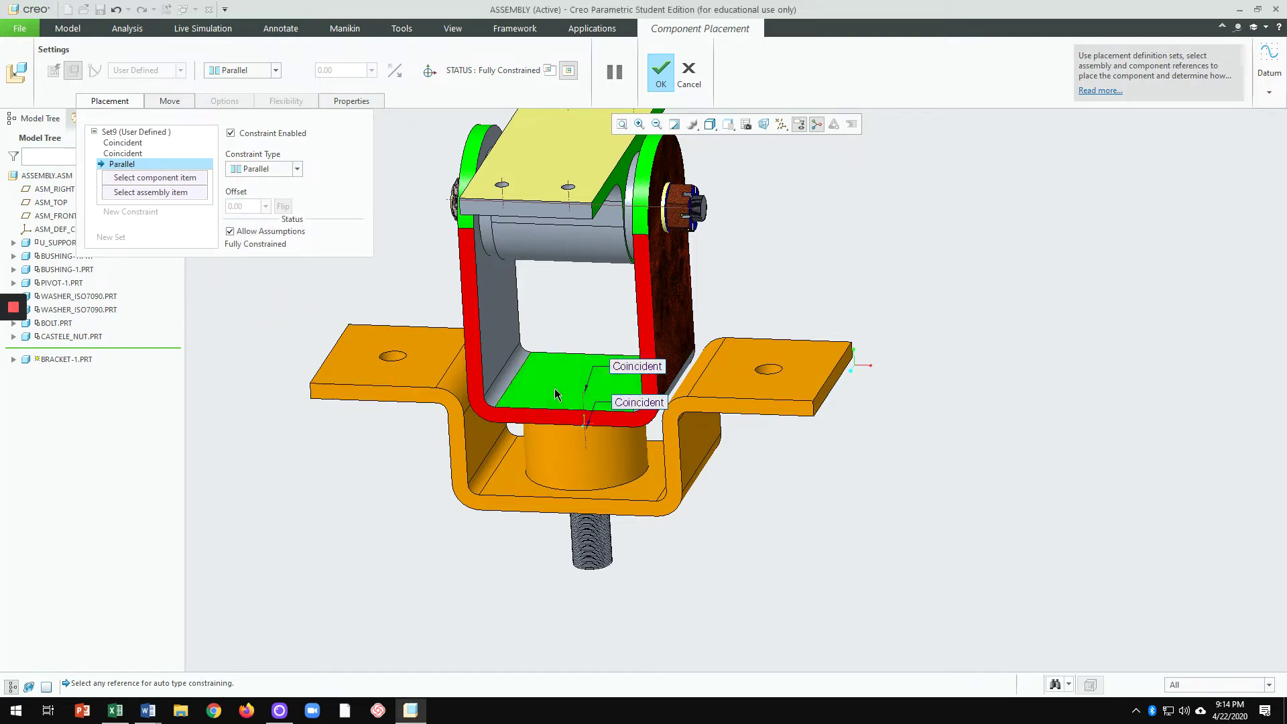
left_click(647, 496)
left_click(647, 496)
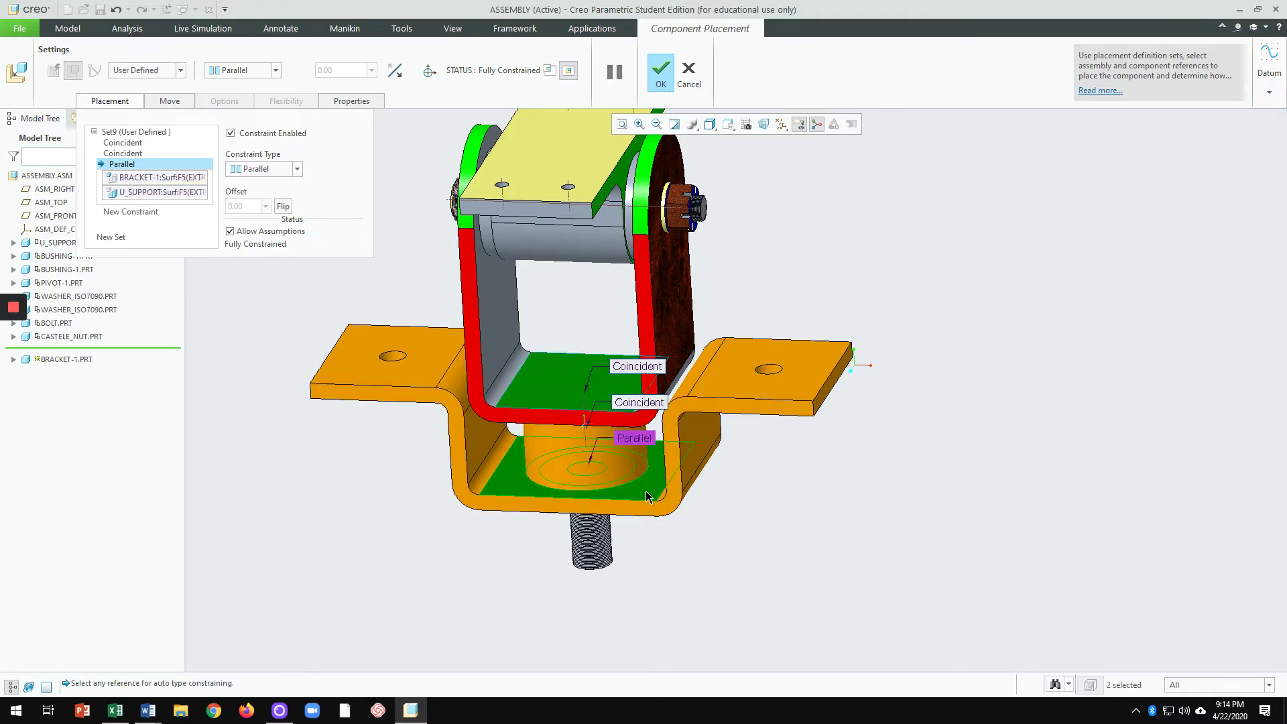
left_click(669, 83)
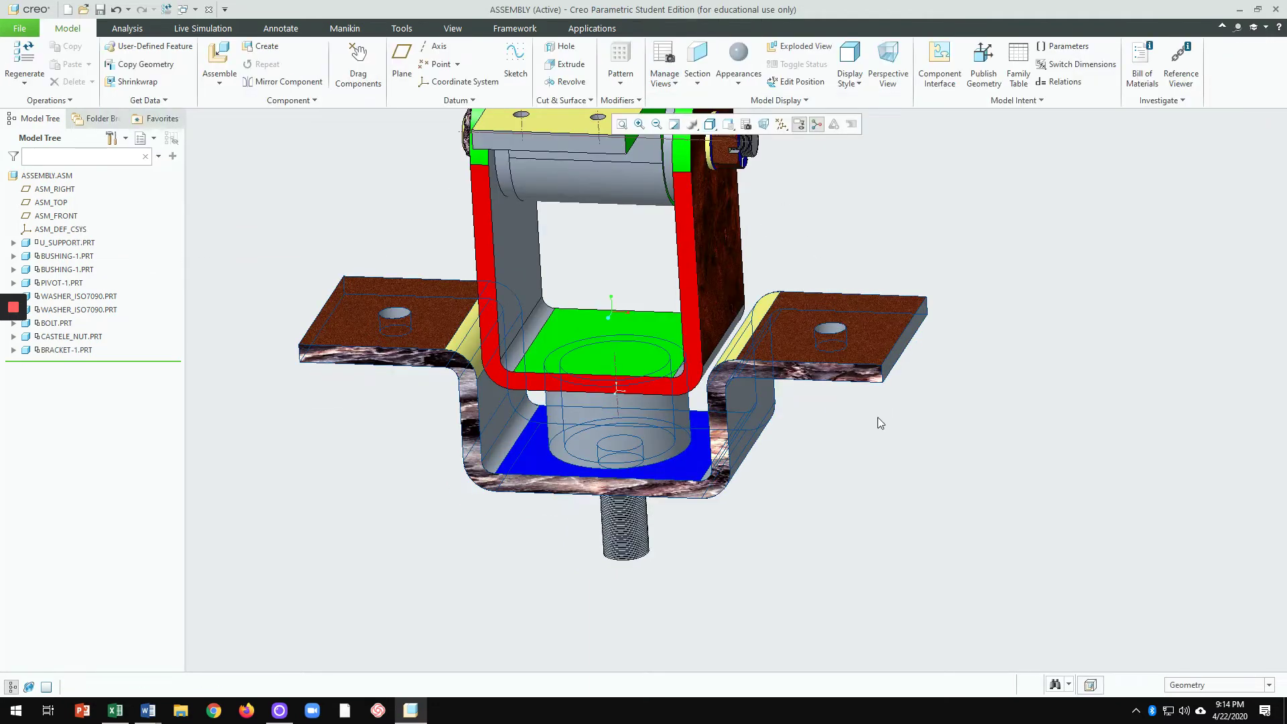
Step: View the placed bracket and start a blue appearance, then cancel it
scroll(878, 423, "down", 3)
mouse_move(870, 497)
middle_mouse_down()
mouse_move(920, 469)
mouse_move(896, 449)
mouse_move(870, 467)
mouse_move(882, 442)
mouse_move(875, 470)
middle_mouse_up()
scroll(863, 528, "up", 2)
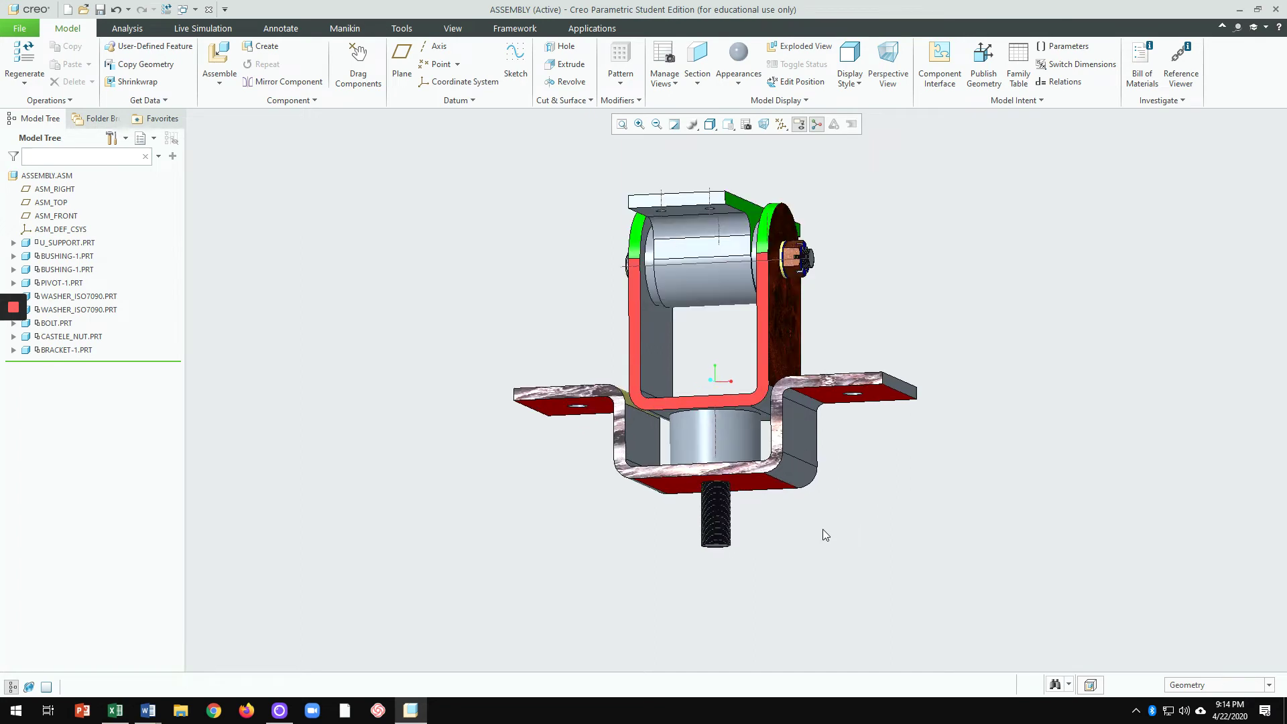
left_click(738, 85)
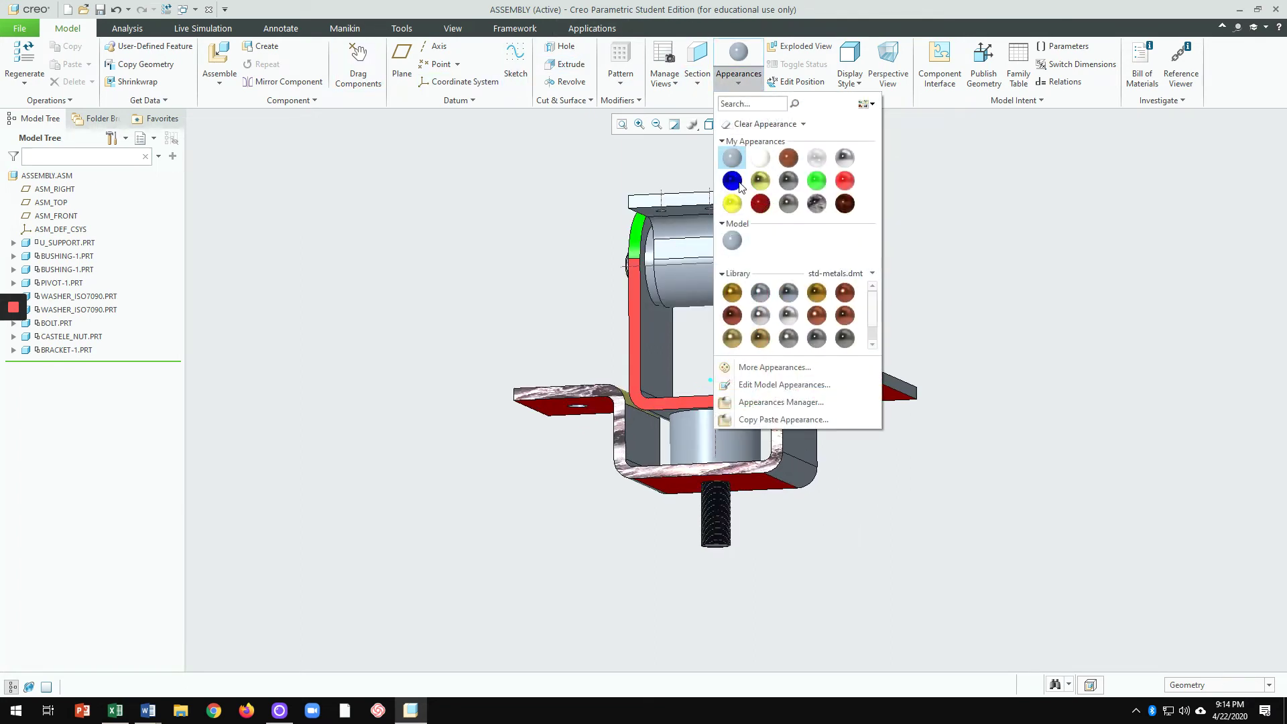
left_click(738, 182)
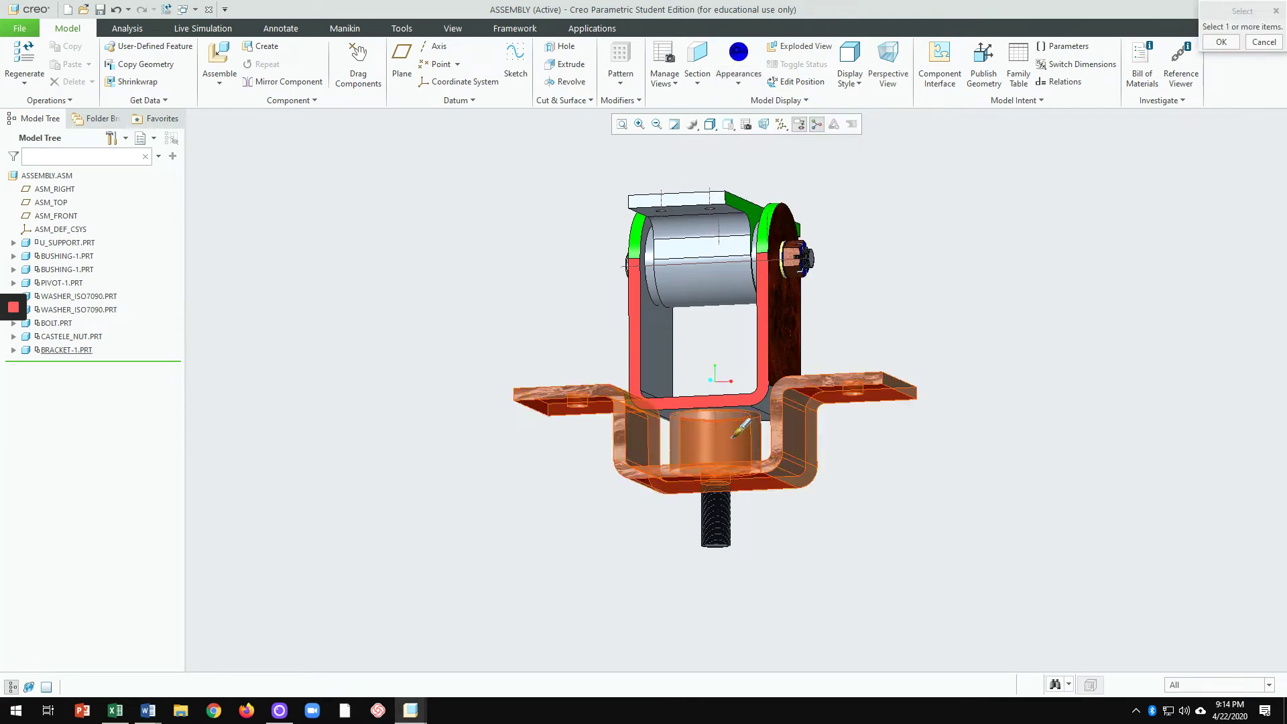
scroll(697, 422, "down", 3)
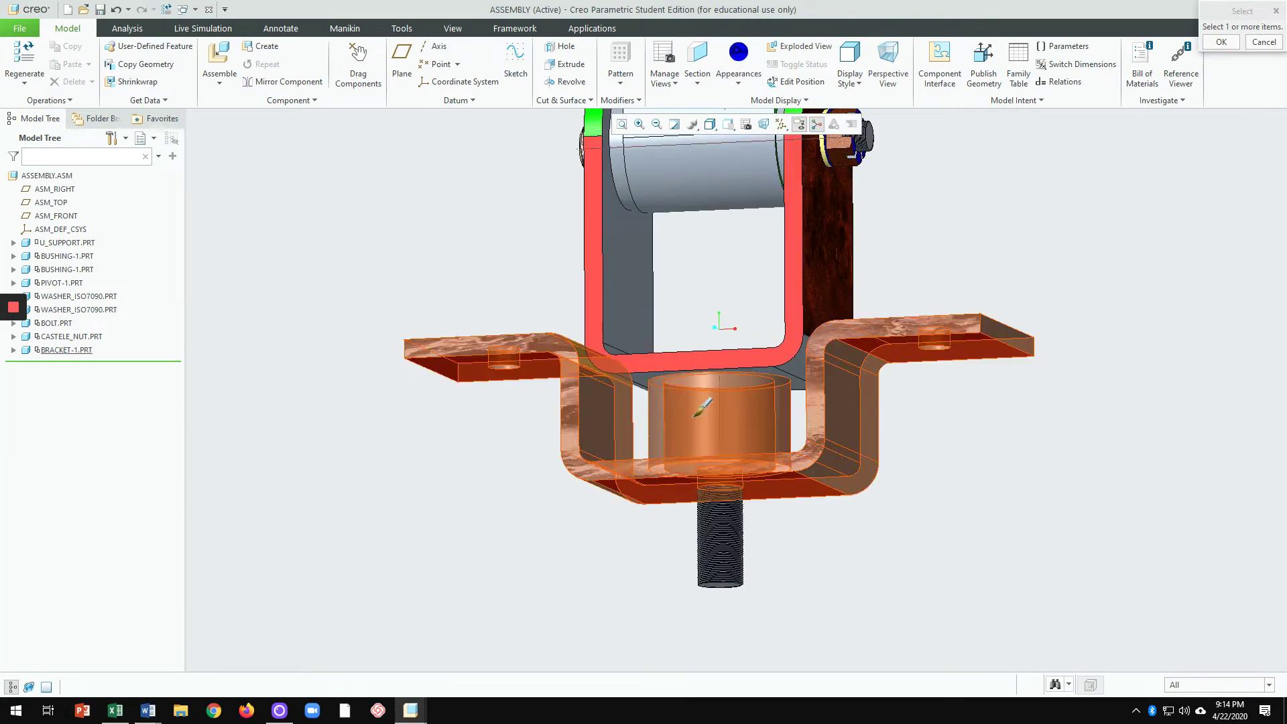
middle_click_drag(830, 528, 882, 305)
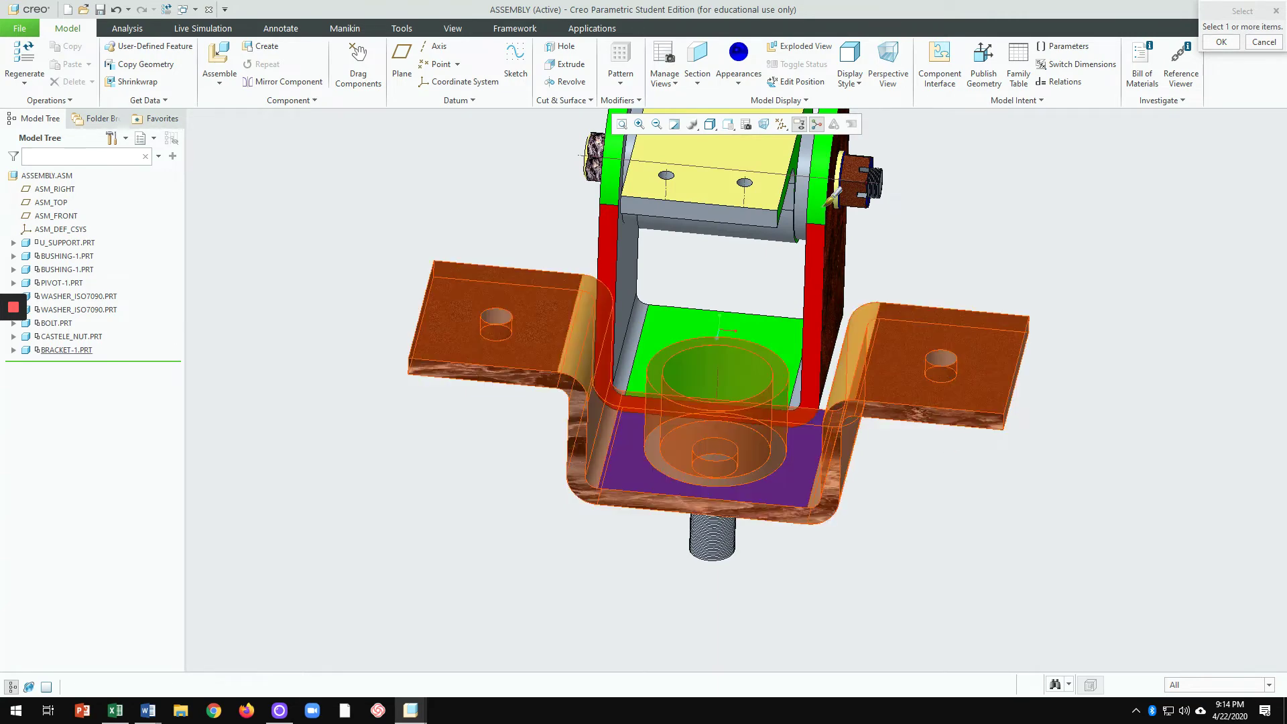
left_click(1264, 42)
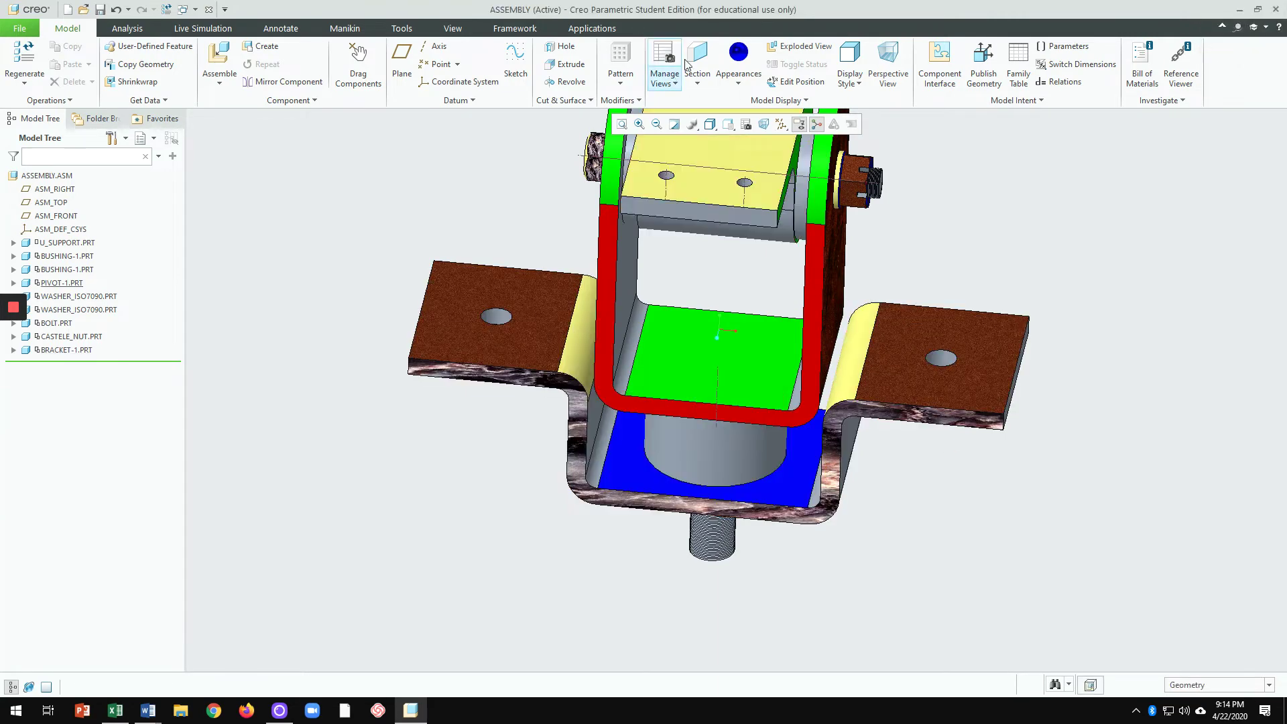
Step: Apply the red appearance to the bracket and orbit to a front view
left_click(741, 82)
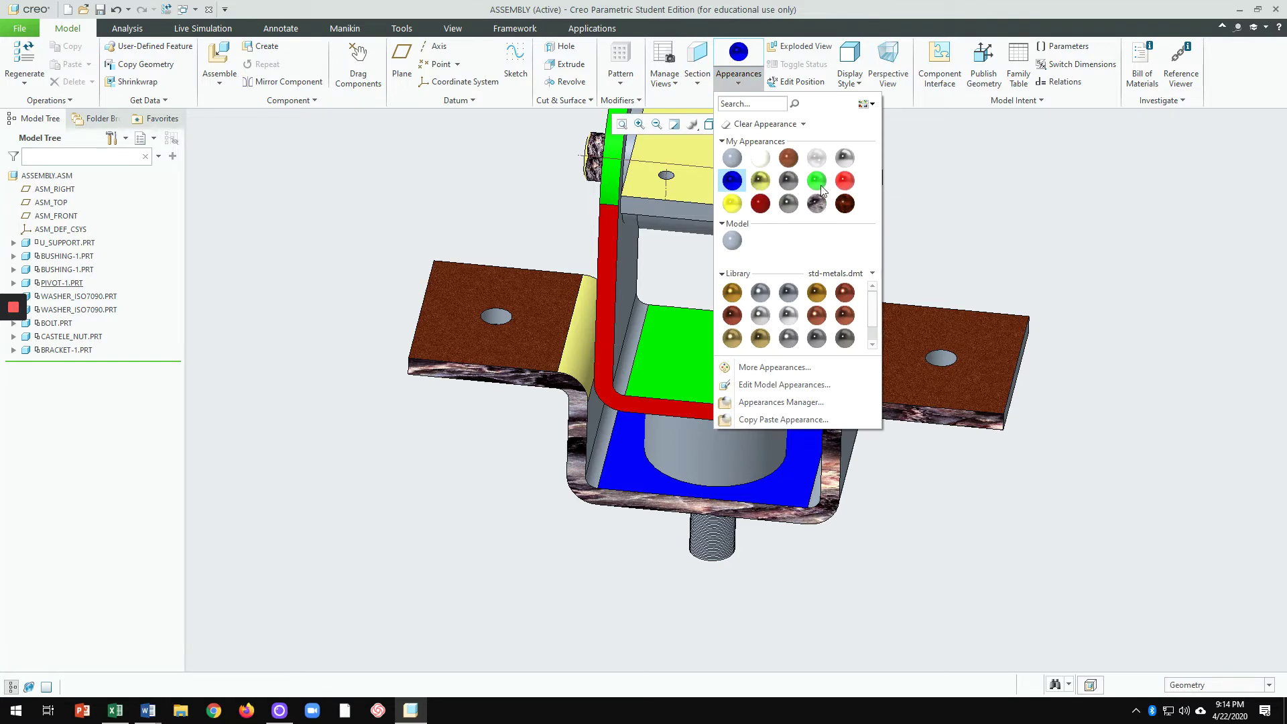
left_click(843, 181)
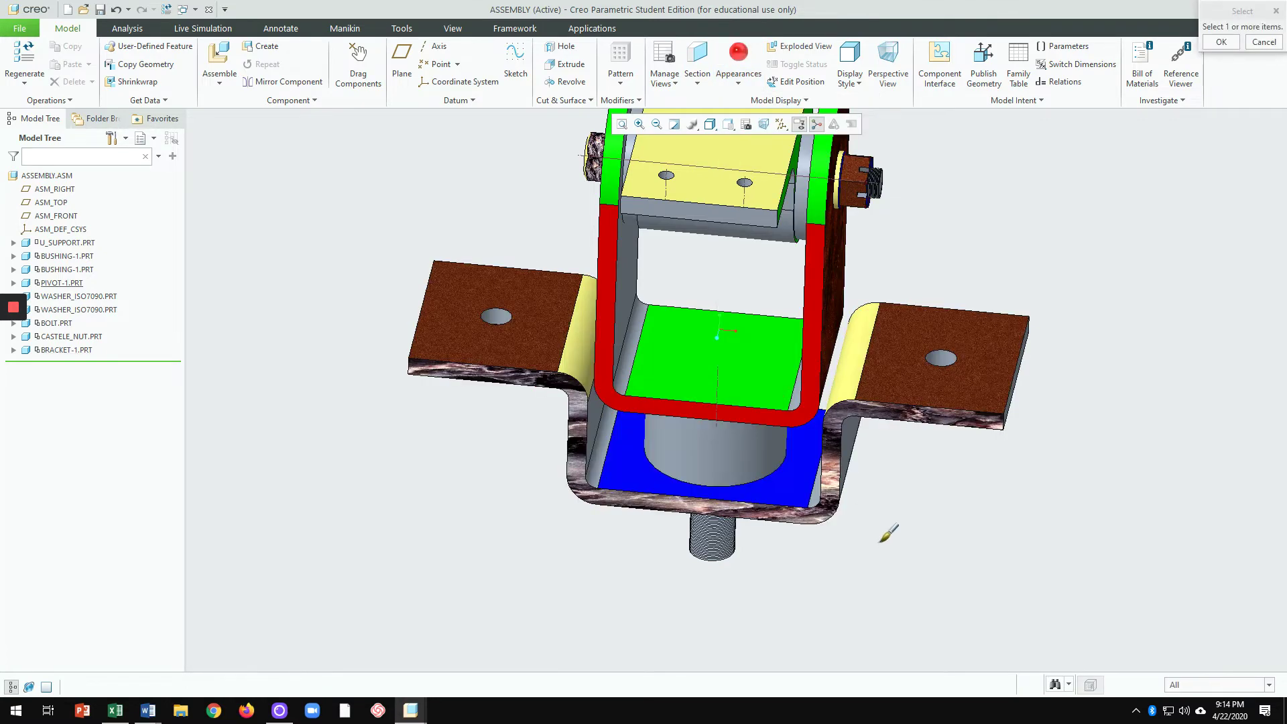
middle_click_drag(887, 532, 887, 497)
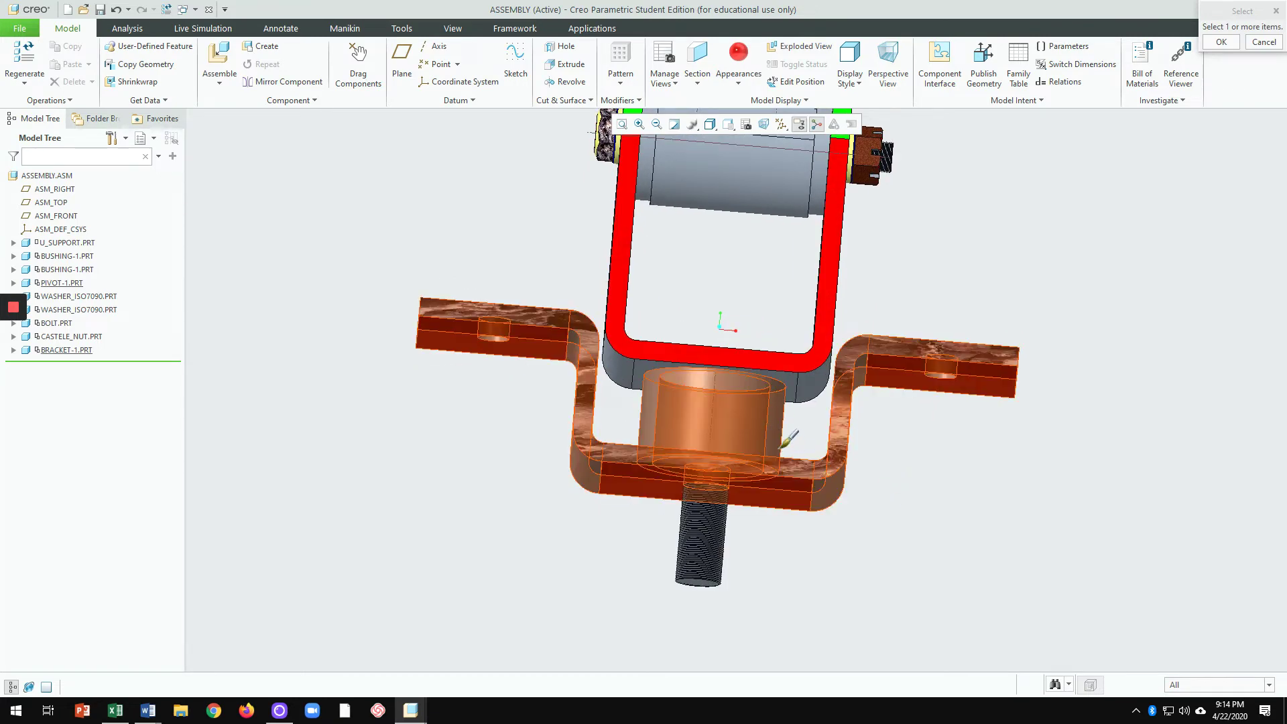
left_click(742, 458)
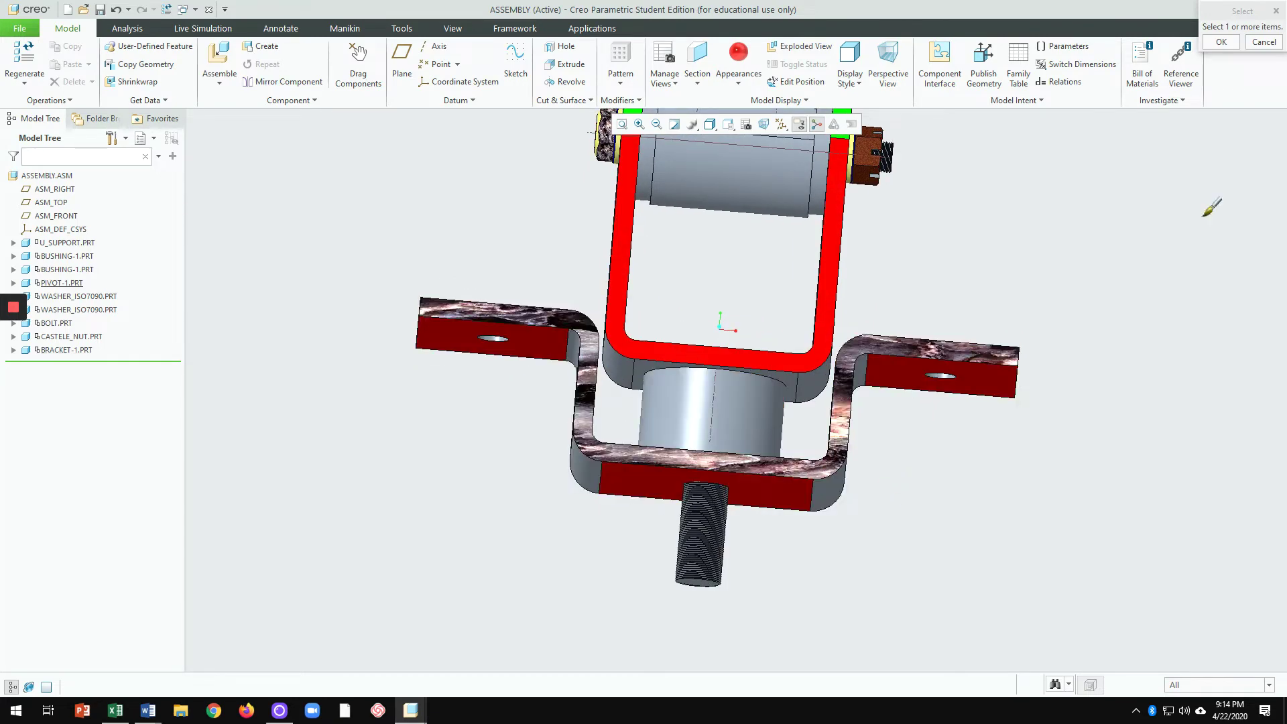
left_click(1222, 41)
middle_click_drag(1060, 354, 977, 449)
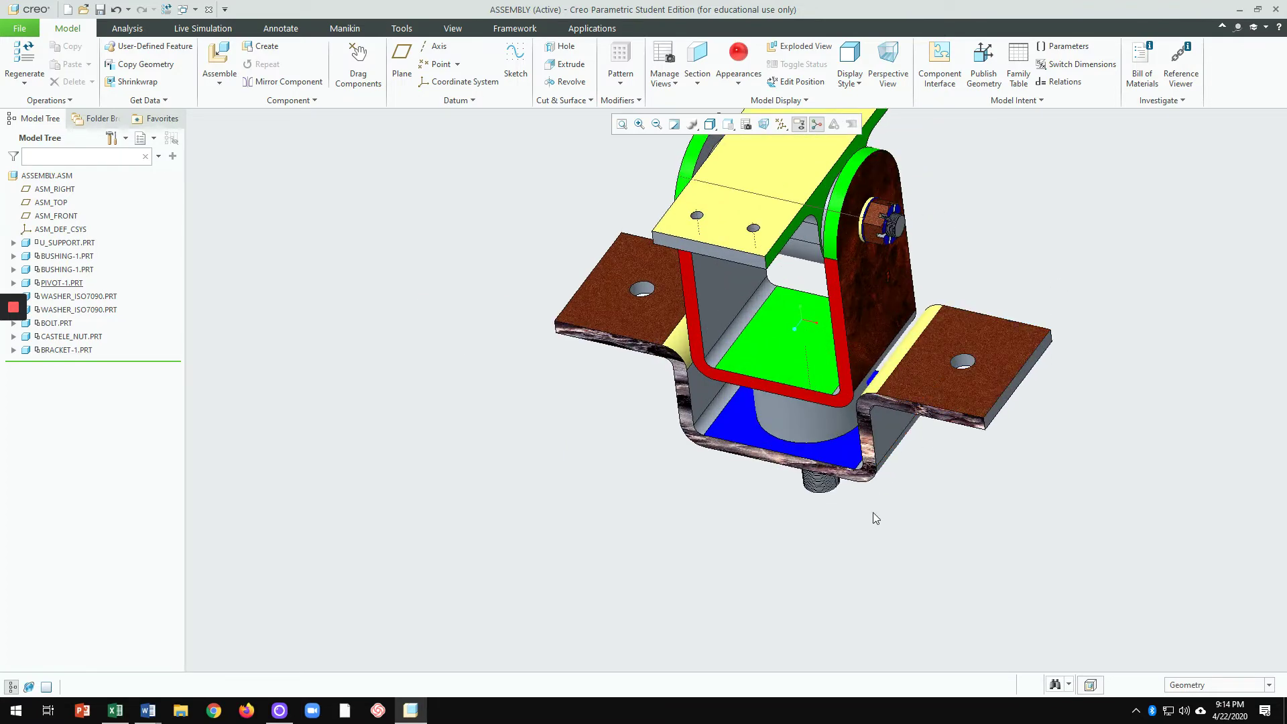
middle_click_drag(873, 518, 837, 445)
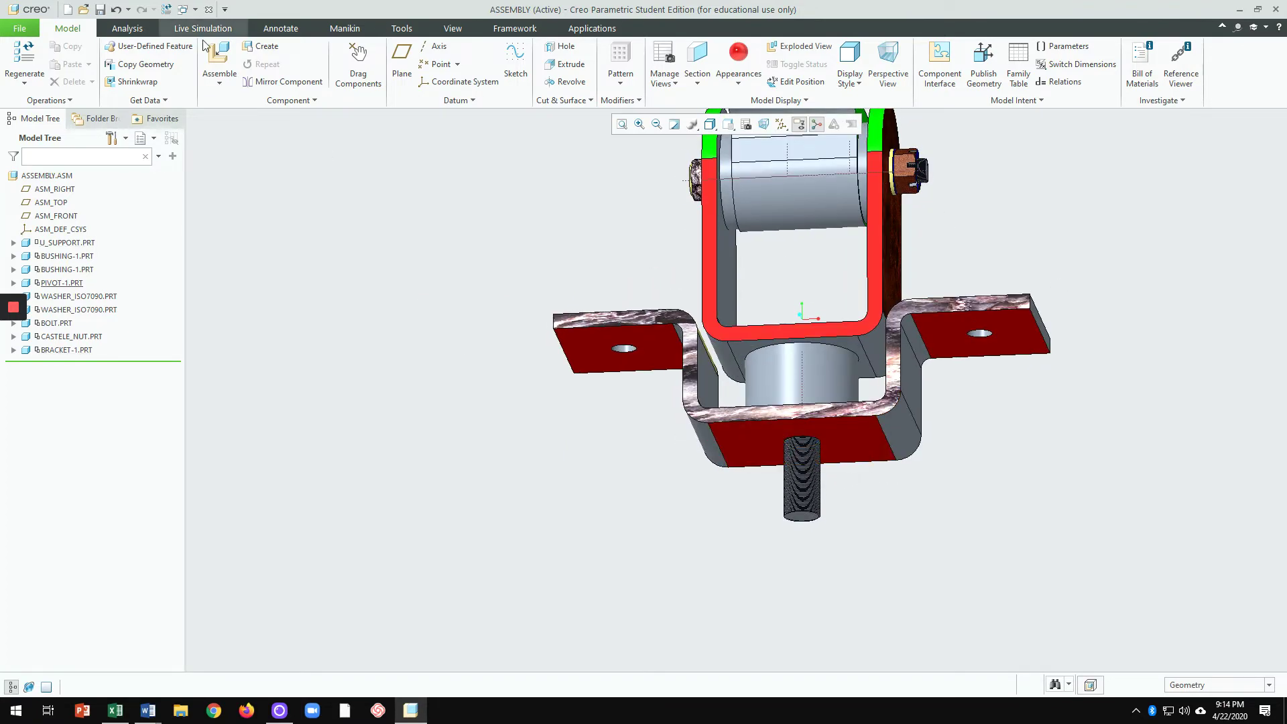
left_click(222, 83)
Step: Load washer.prt and pair the washer's axis with the bolt axis
left_click(232, 108)
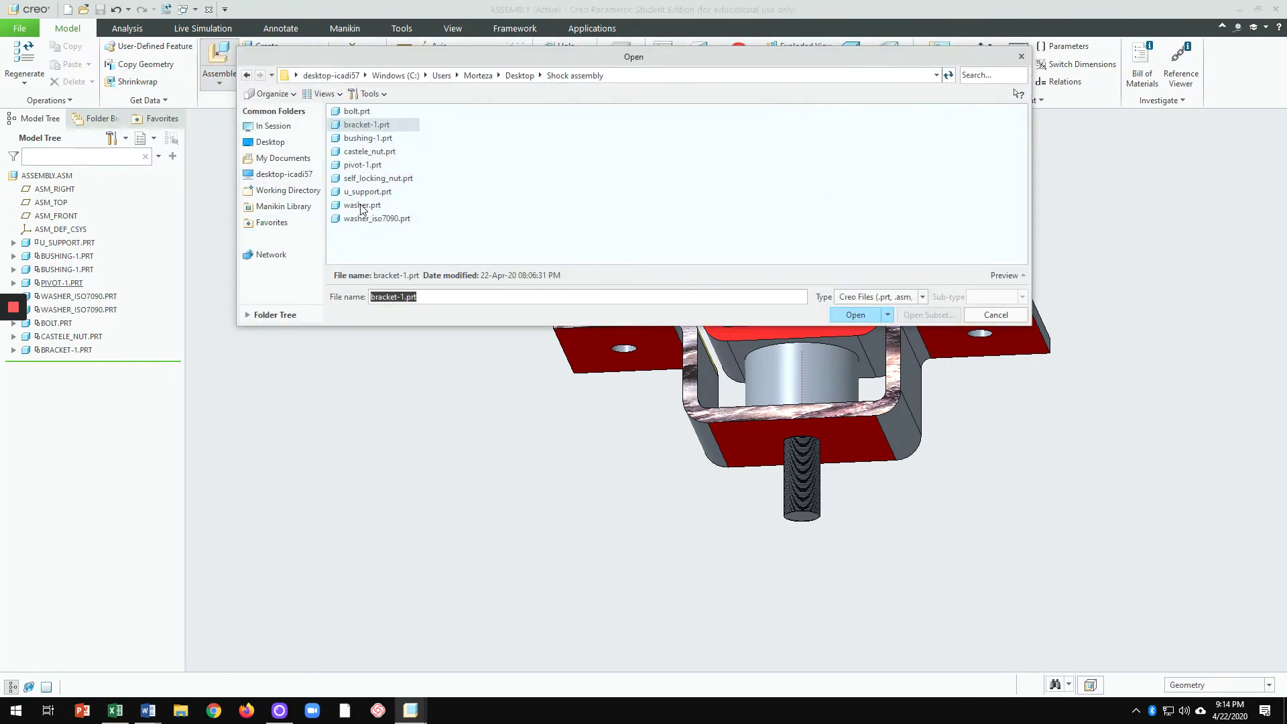
double_click(361, 205)
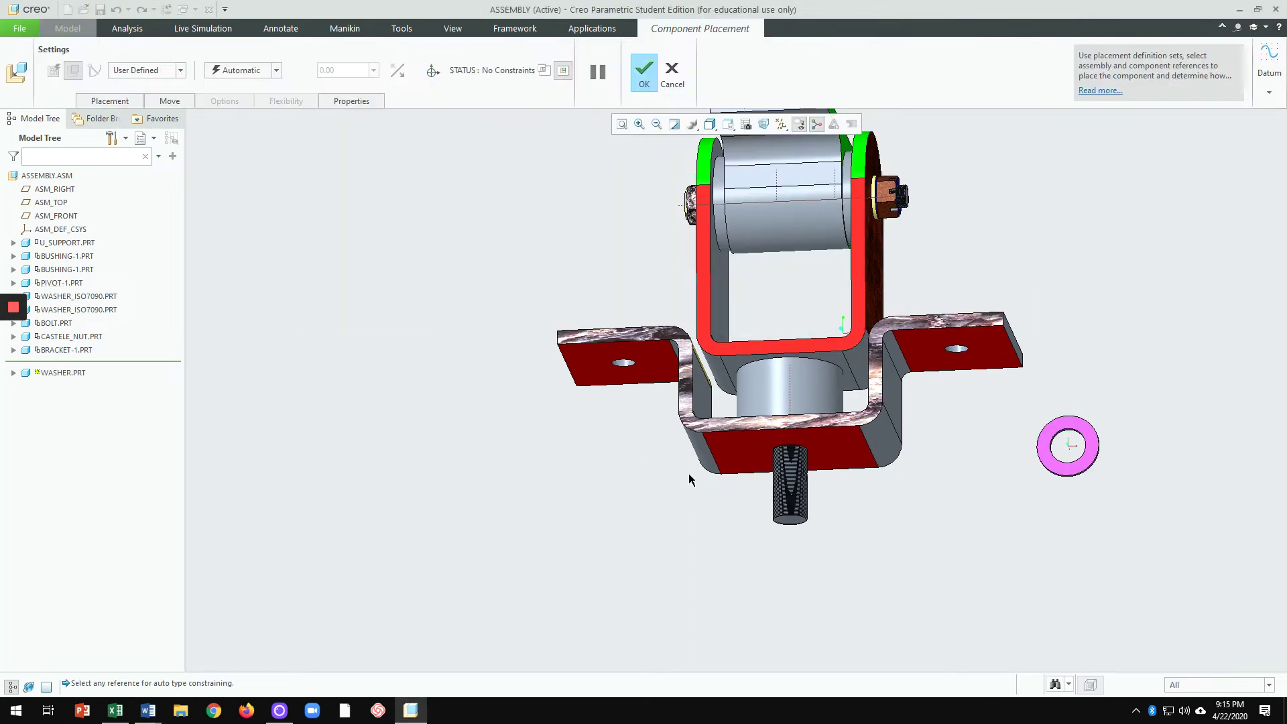
scroll(996, 459, "down", 6)
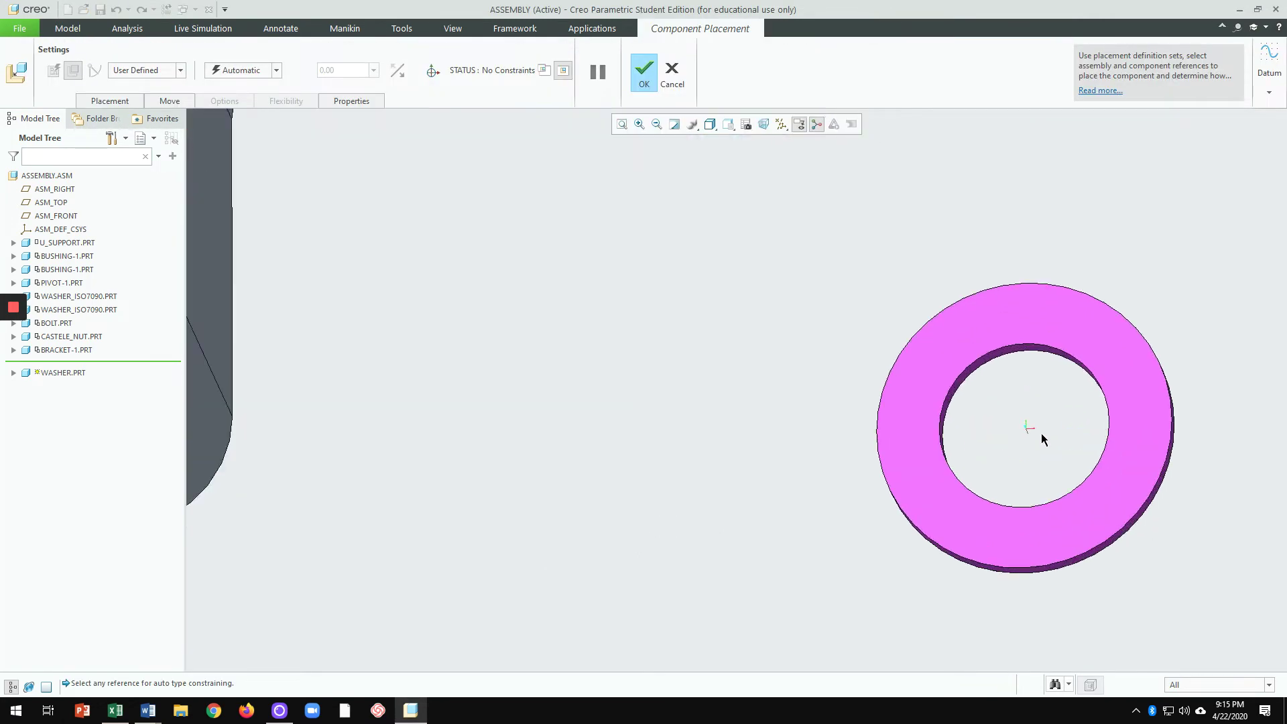
scroll(1031, 436, "down", 5)
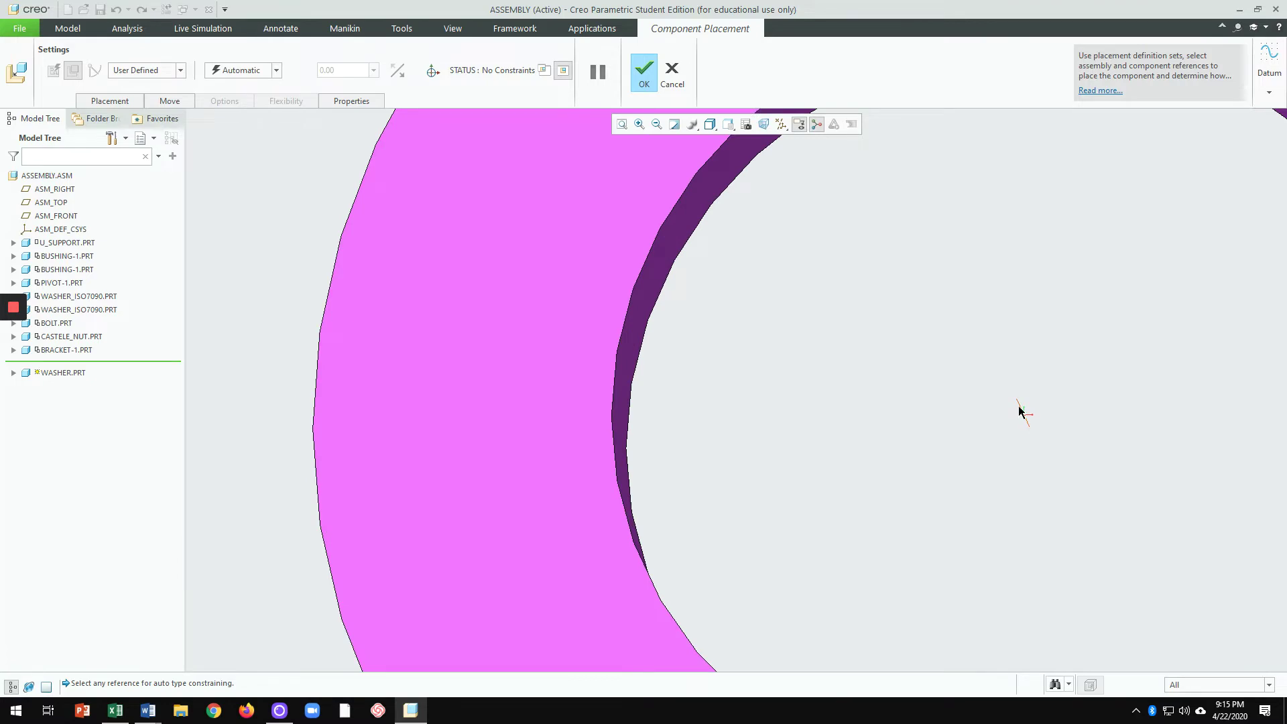
left_click(1019, 408)
scroll(1016, 429, "up", 8)
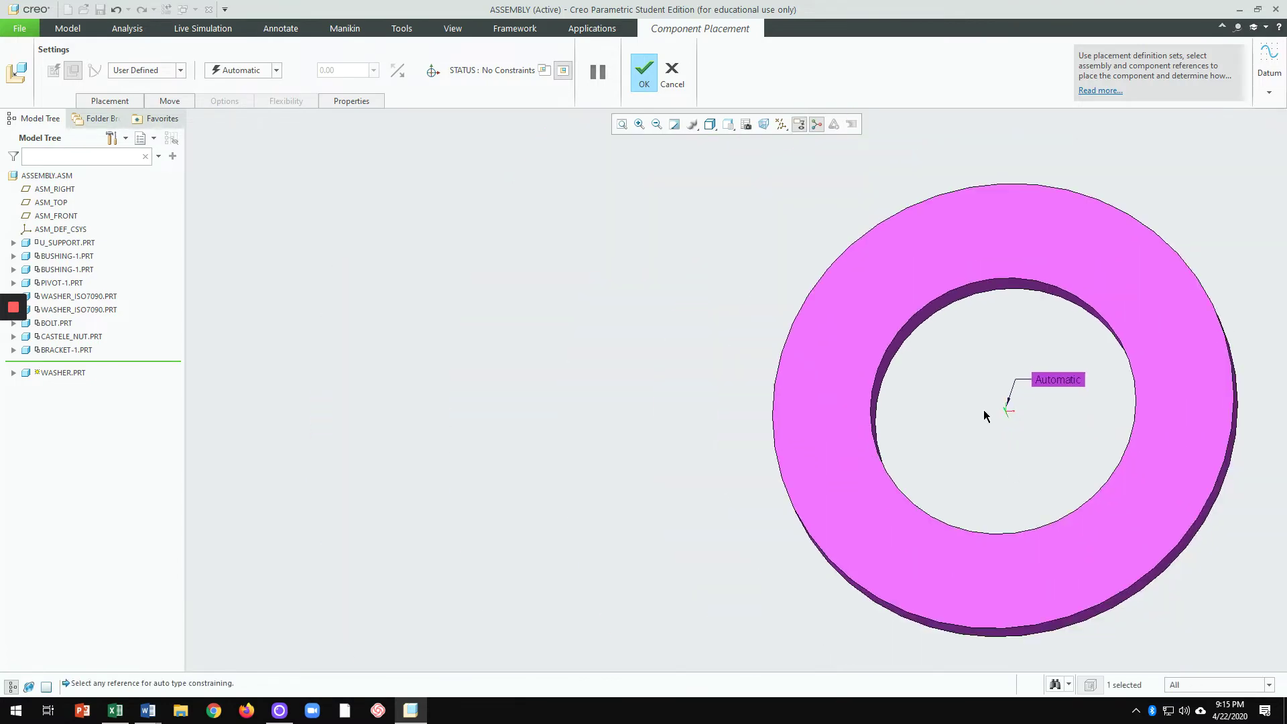
scroll(955, 394, "up", 3)
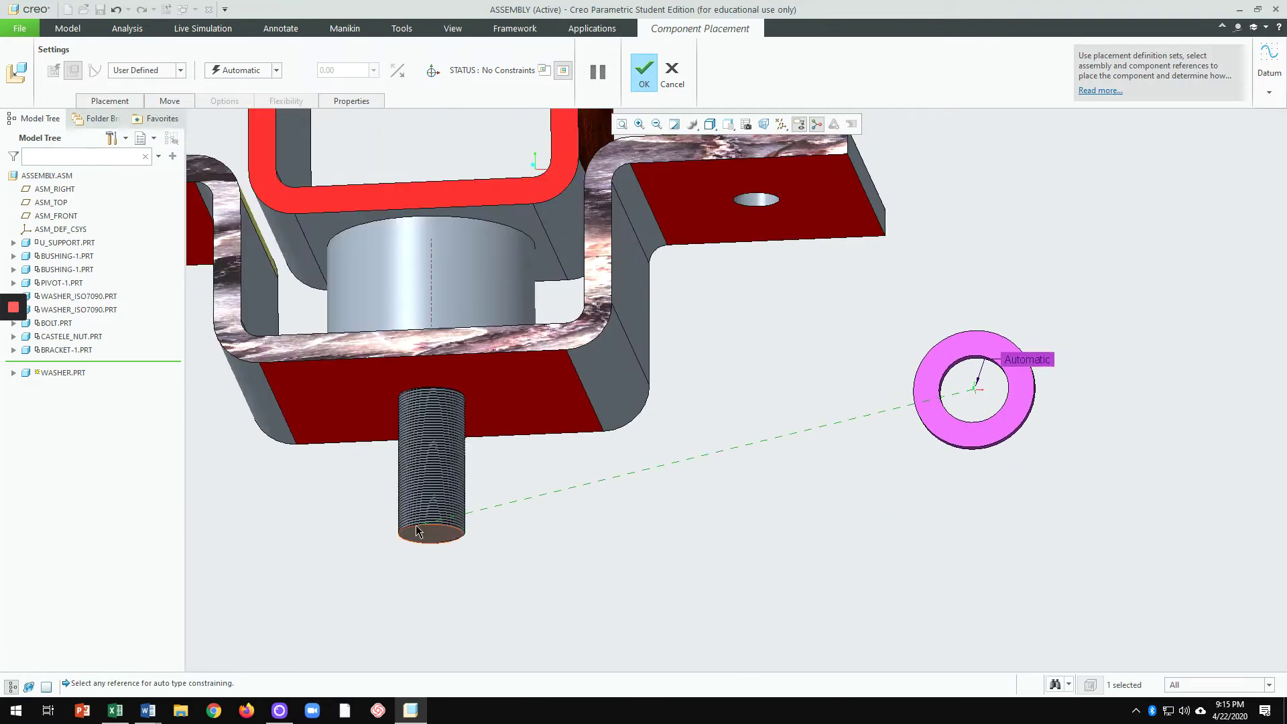
left_click(432, 293)
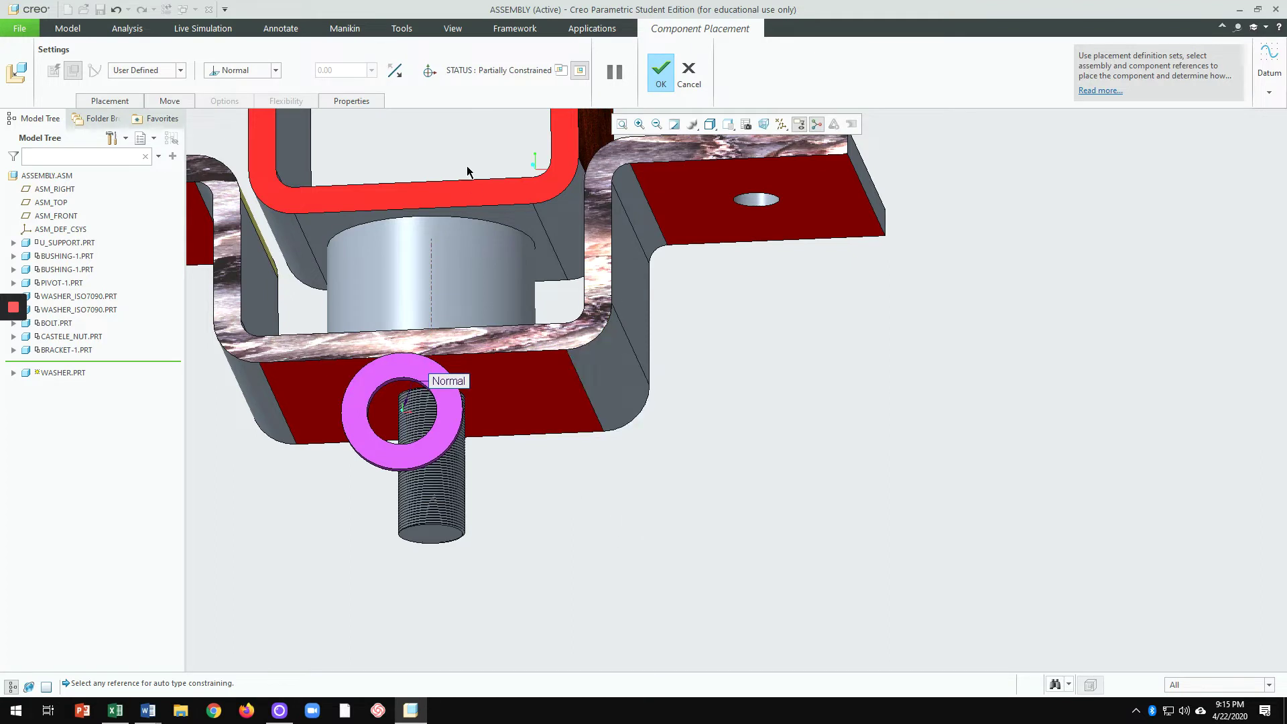
Step: Drag the washer below the bolt and make the axis constraint Coincident
left_click(430, 70)
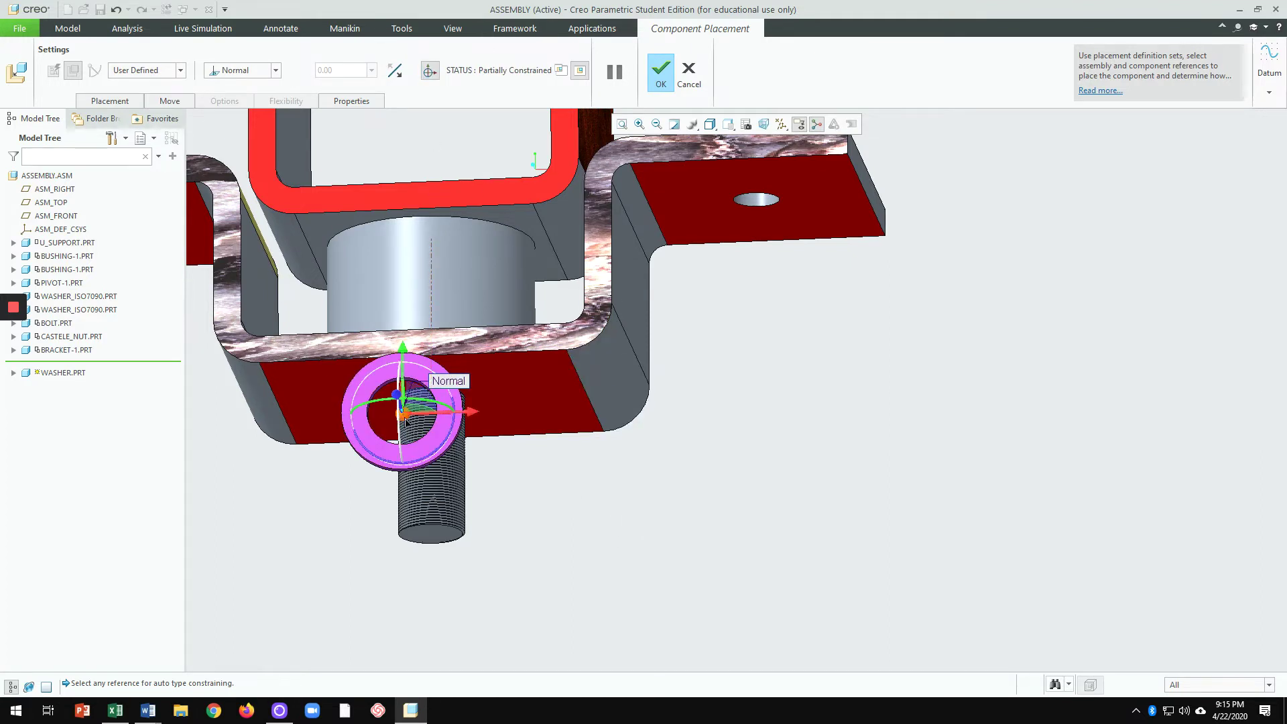
left_click_drag(409, 399, 689, 610)
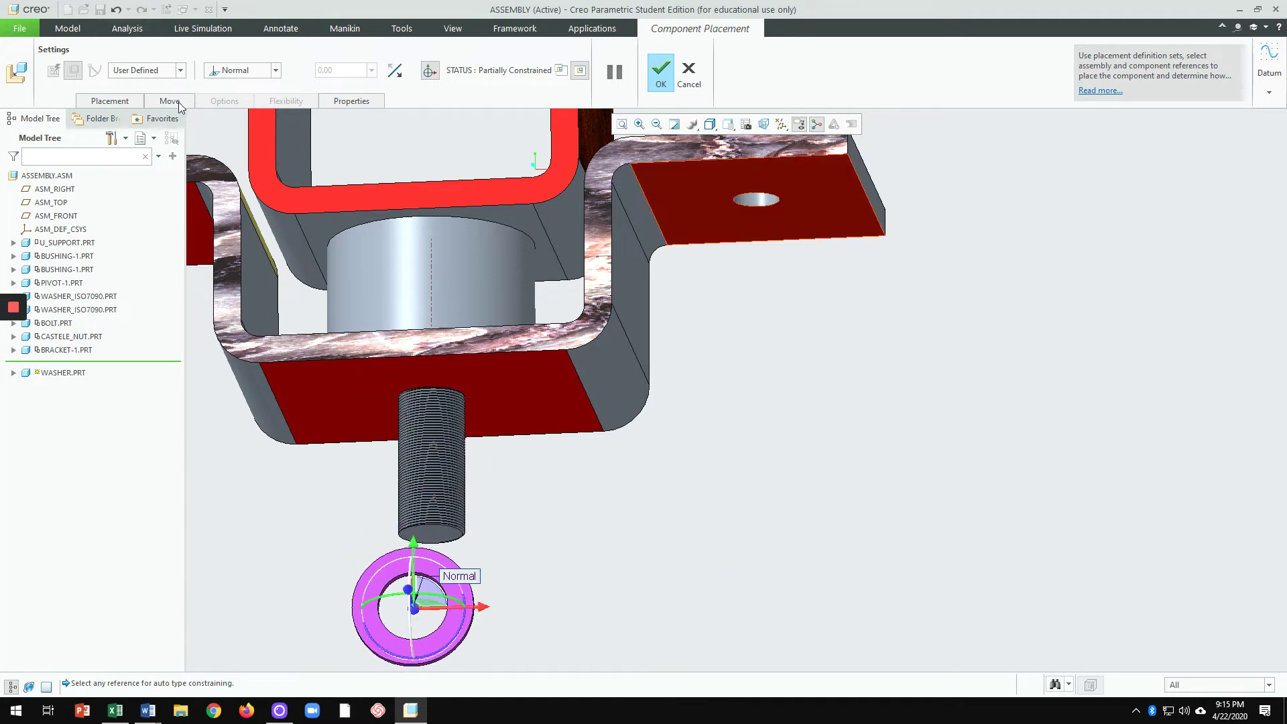
left_click(430, 72)
left_click(269, 71)
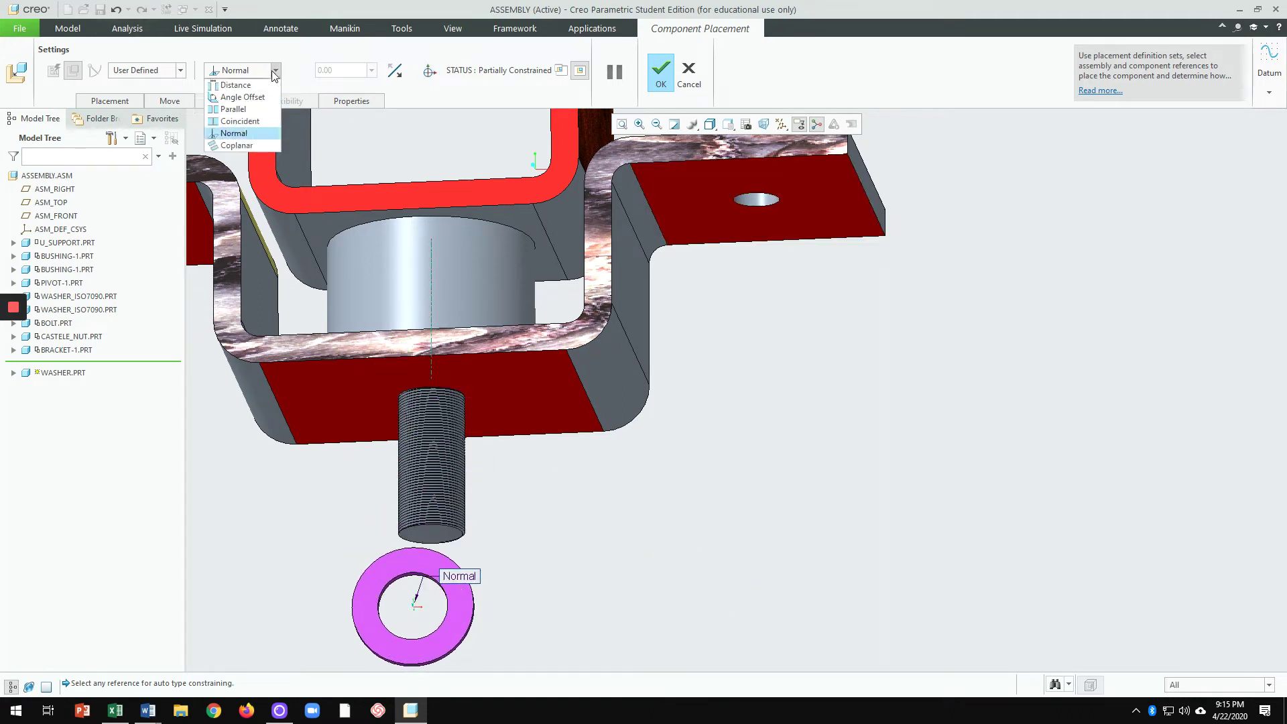
left_click(255, 127)
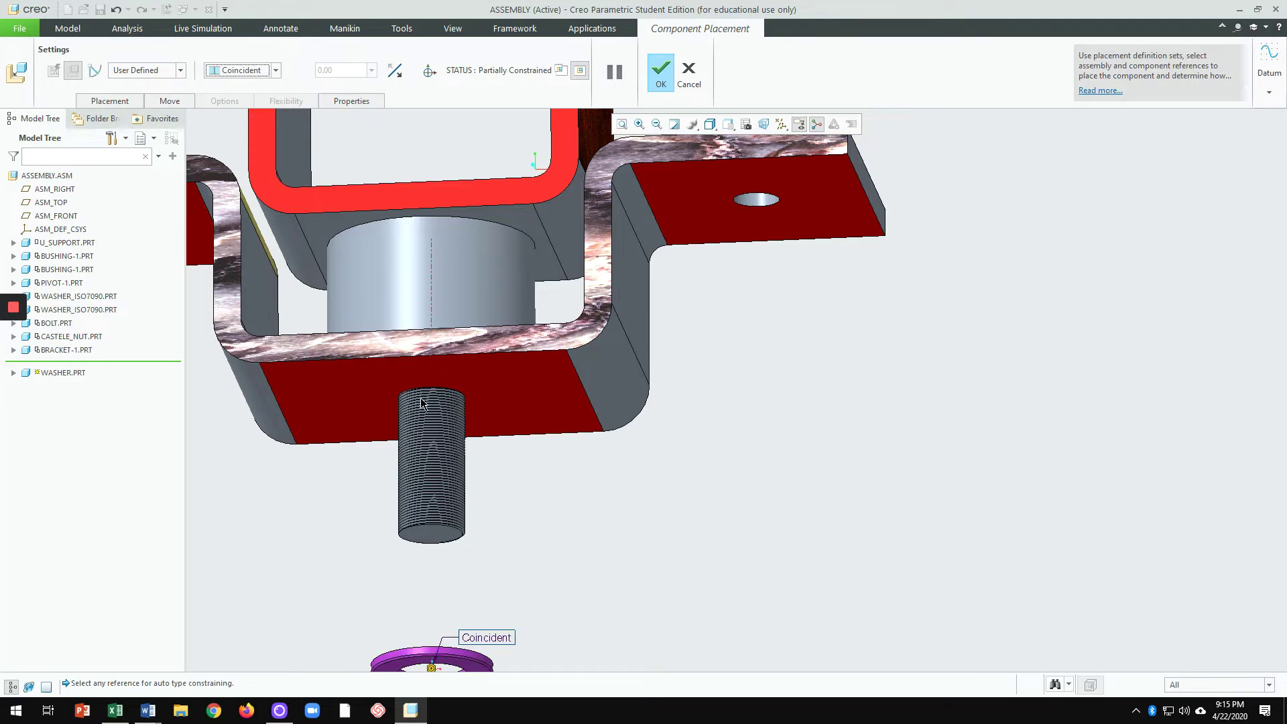
Step: Make the washer's top face Coincident with the bracket's red underside and finish placement
middle_click_drag(490, 504, 507, 548)
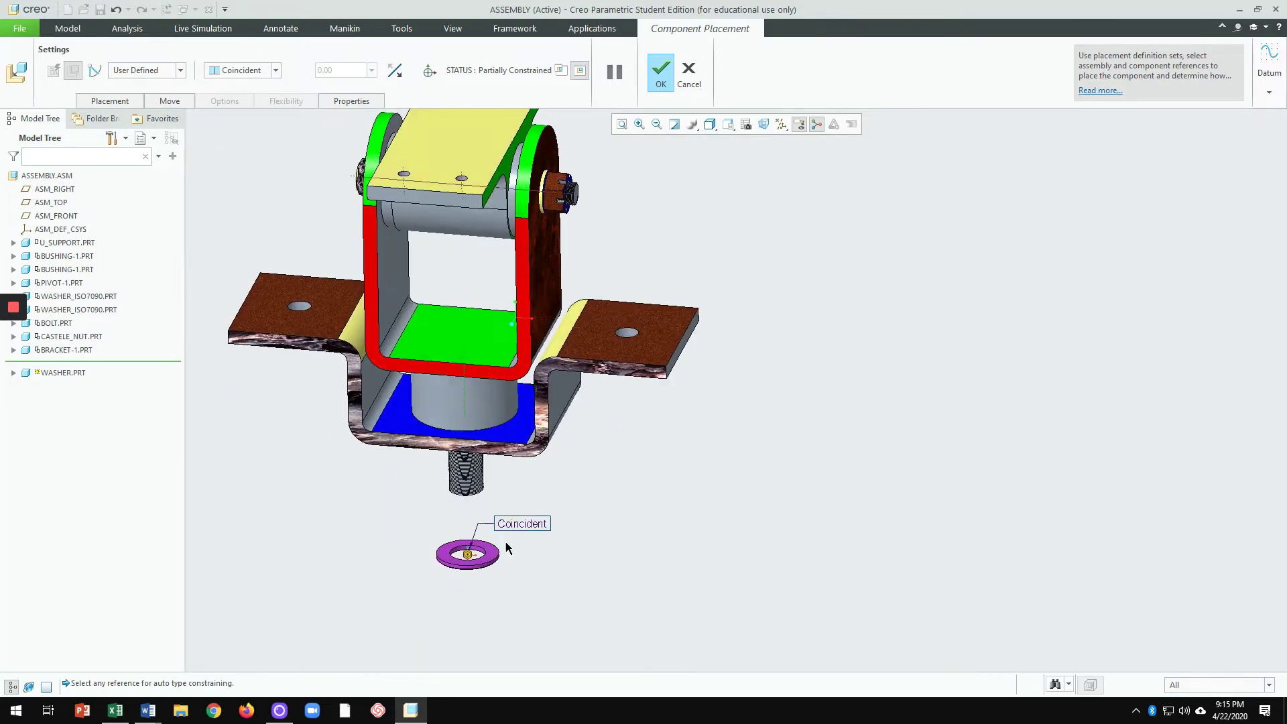
scroll(484, 554, "down", 3)
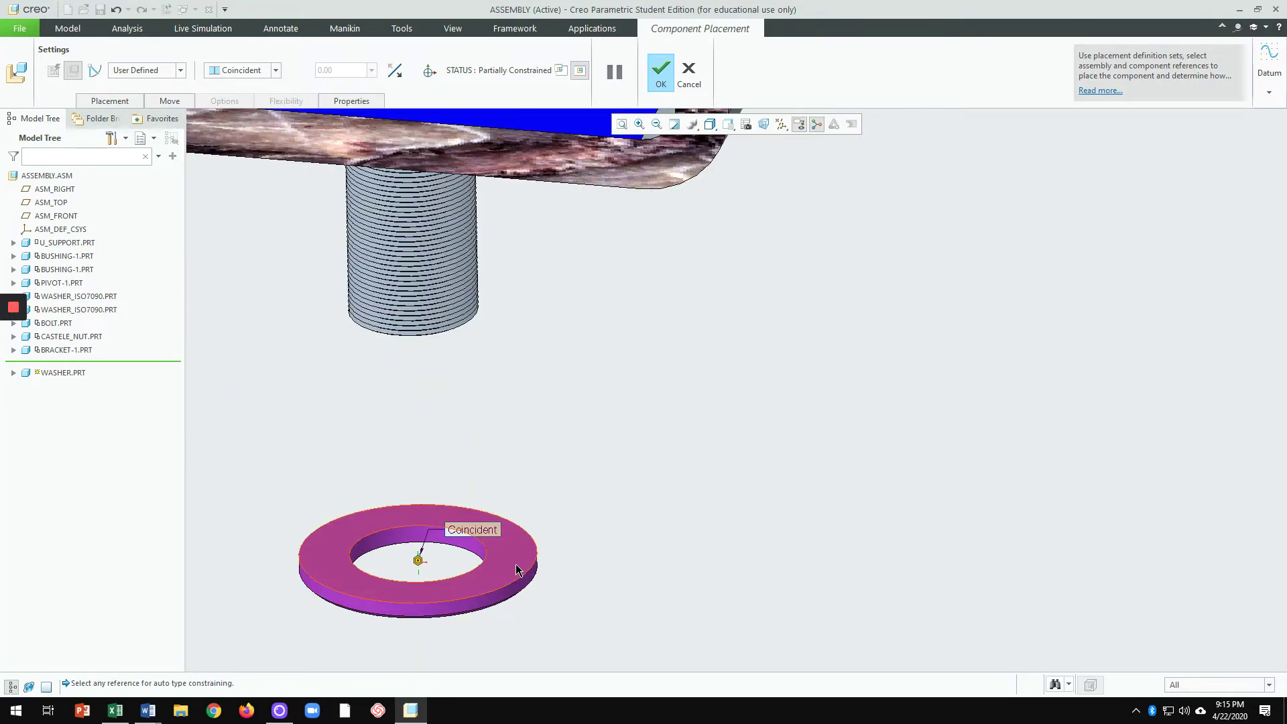
left_click(517, 571)
middle_click_drag(595, 578, 595, 525)
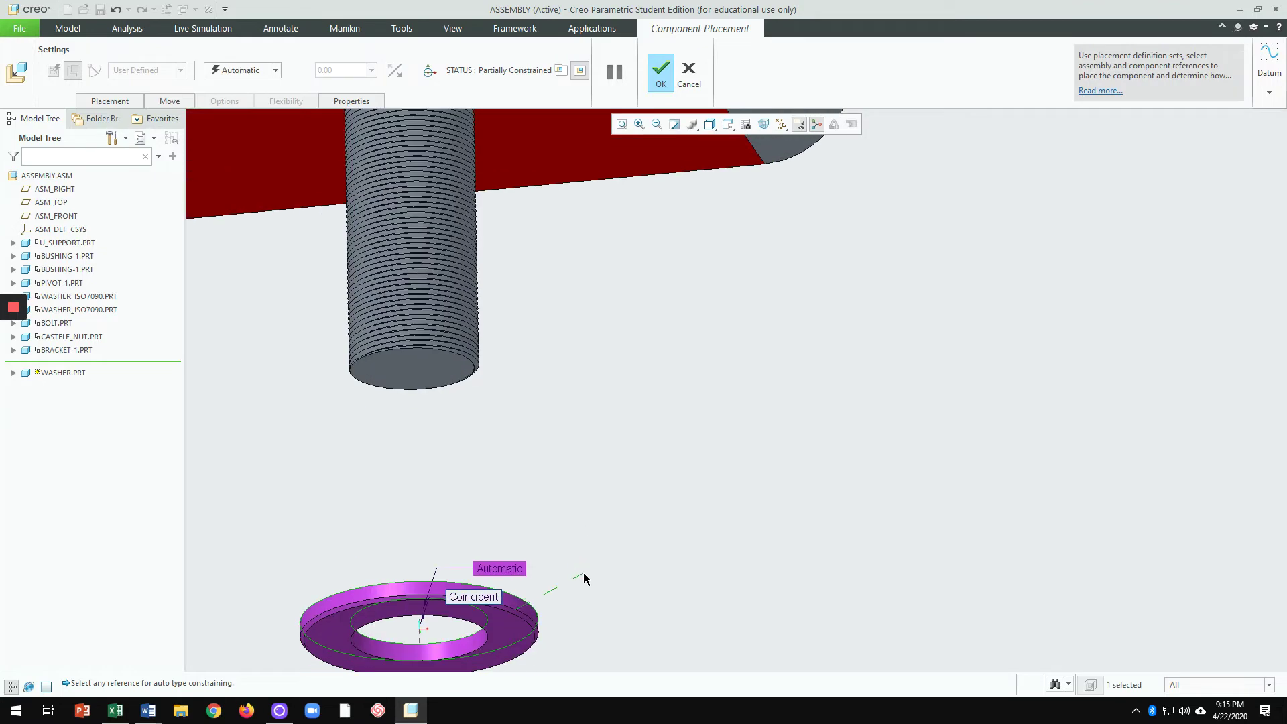
scroll(584, 578, "up", 3)
left_click(254, 71)
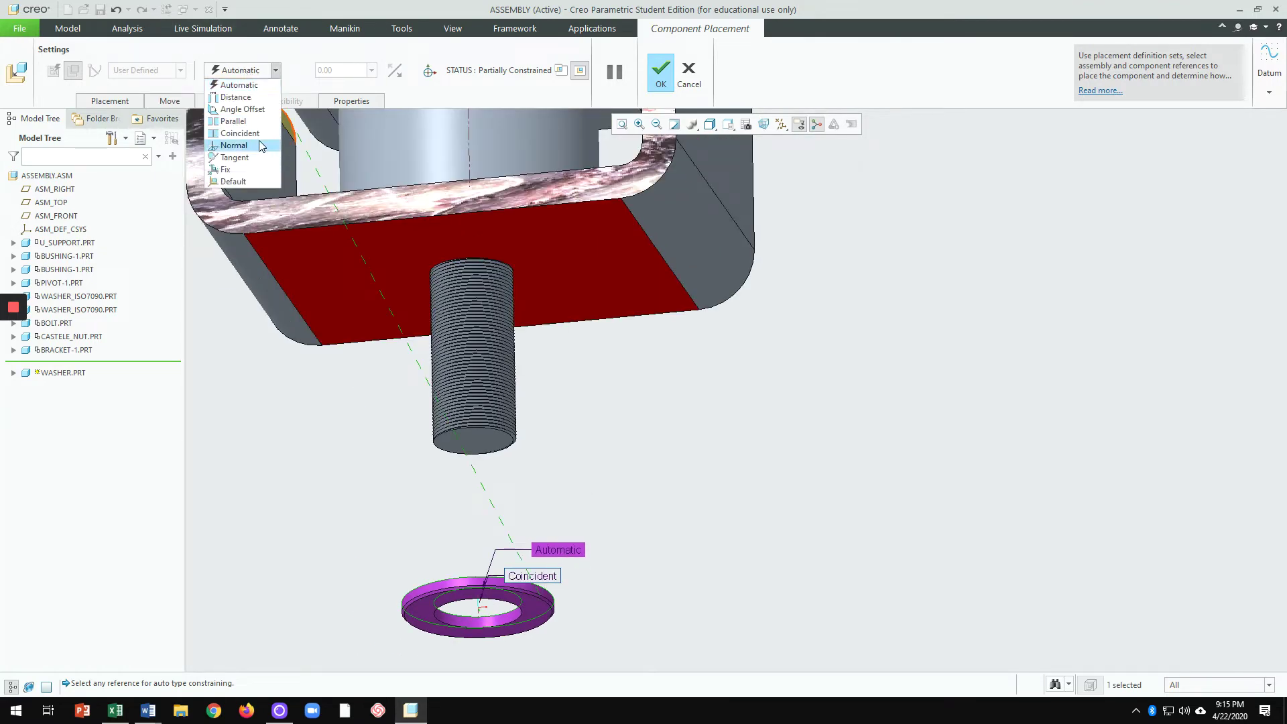
left_click(240, 133)
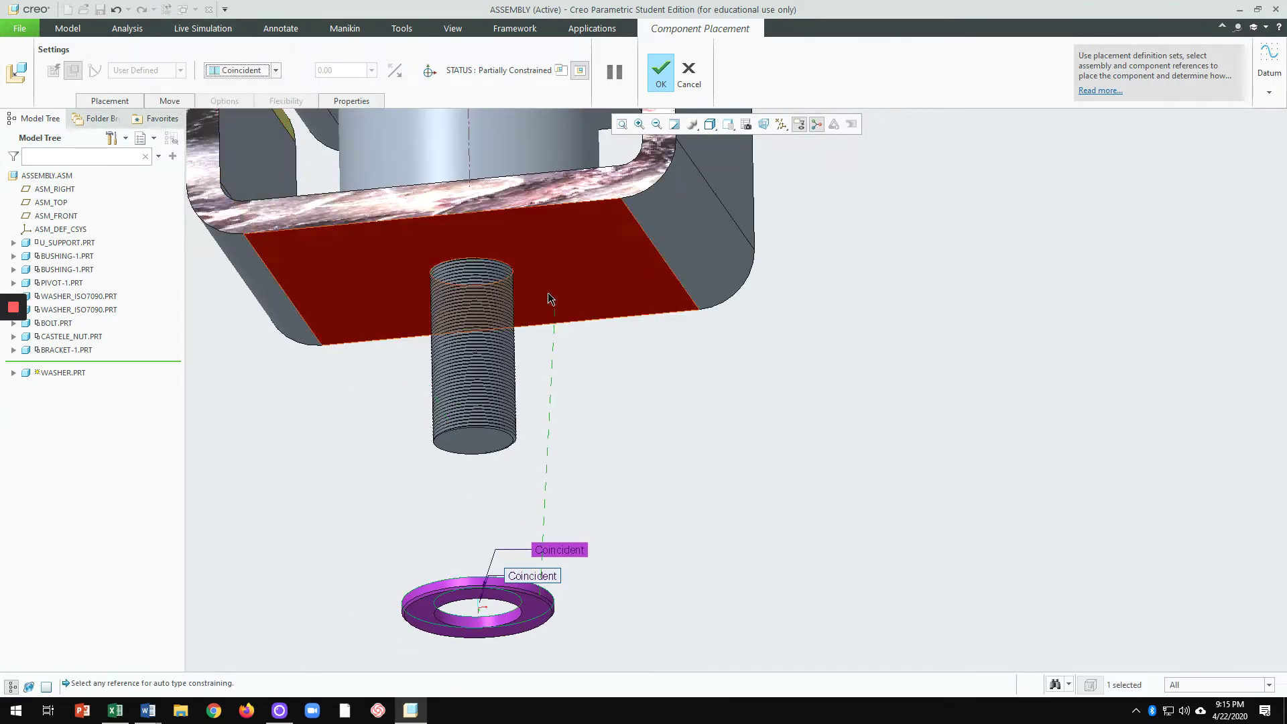
left_click(551, 260)
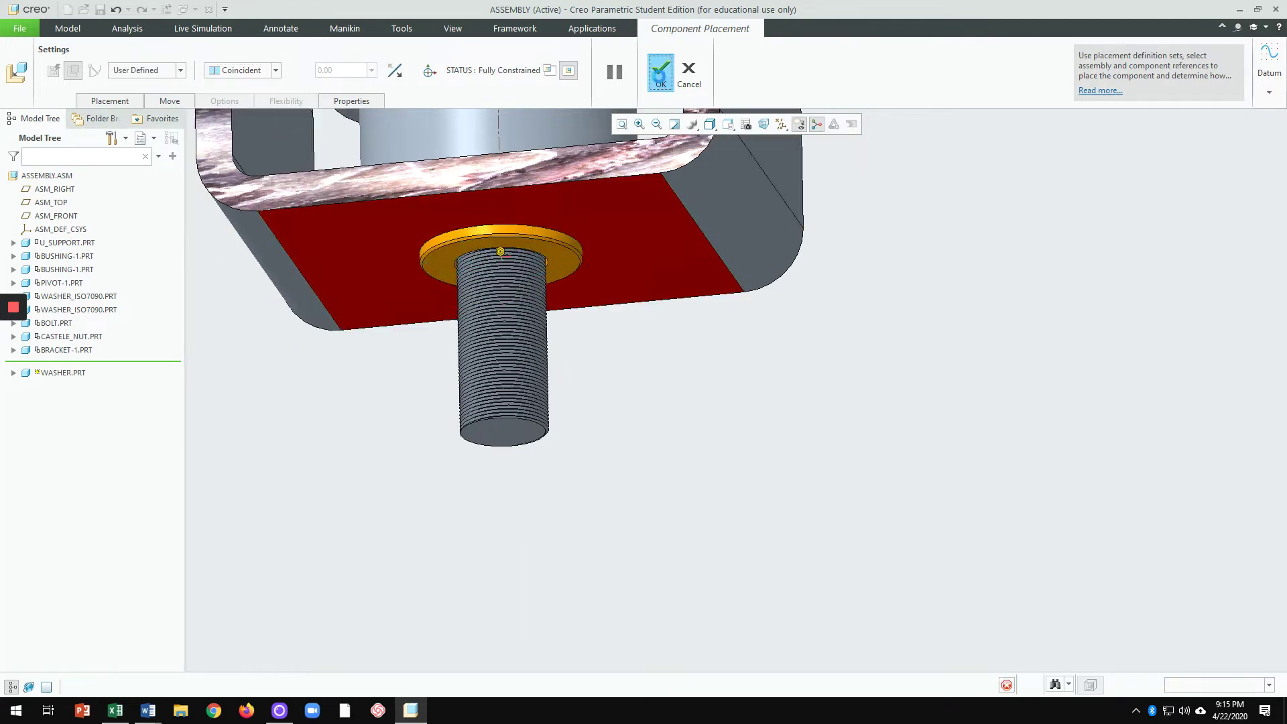
left_click(661, 70)
scroll(592, 347, "down", 2)
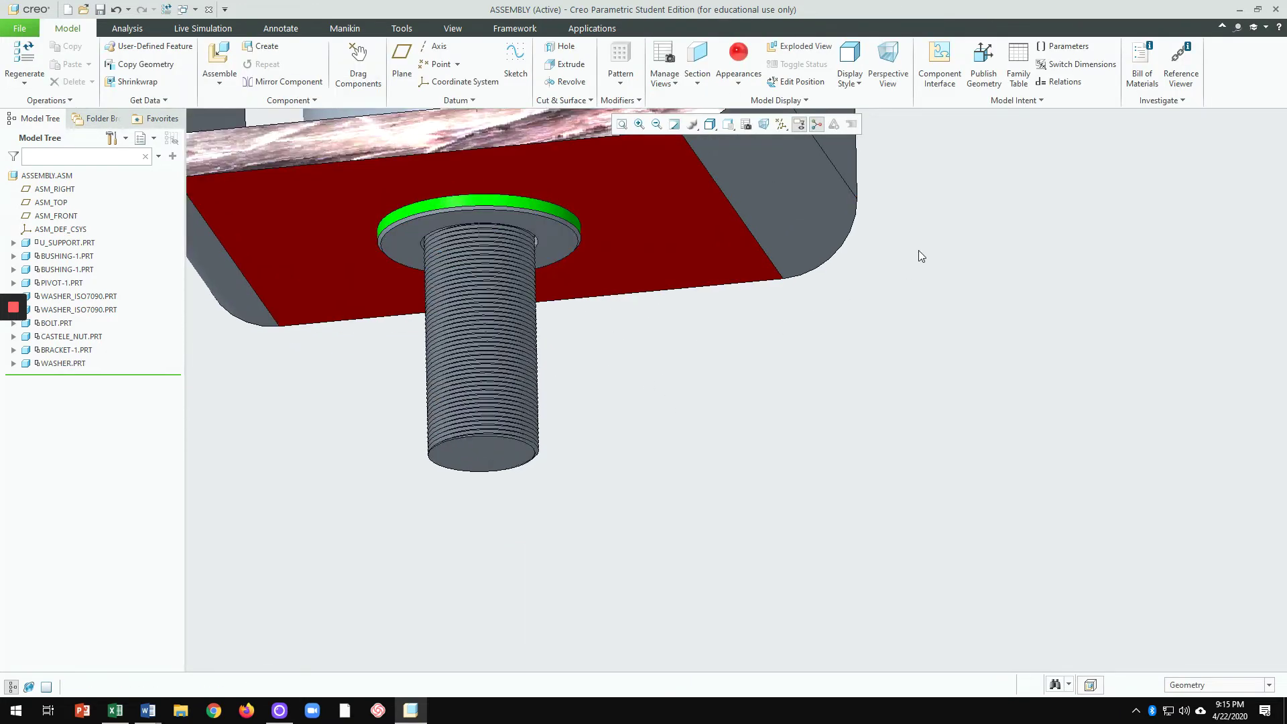
Step: Apply the yellow appearance swatch to the washer and confirm
left_click(736, 74)
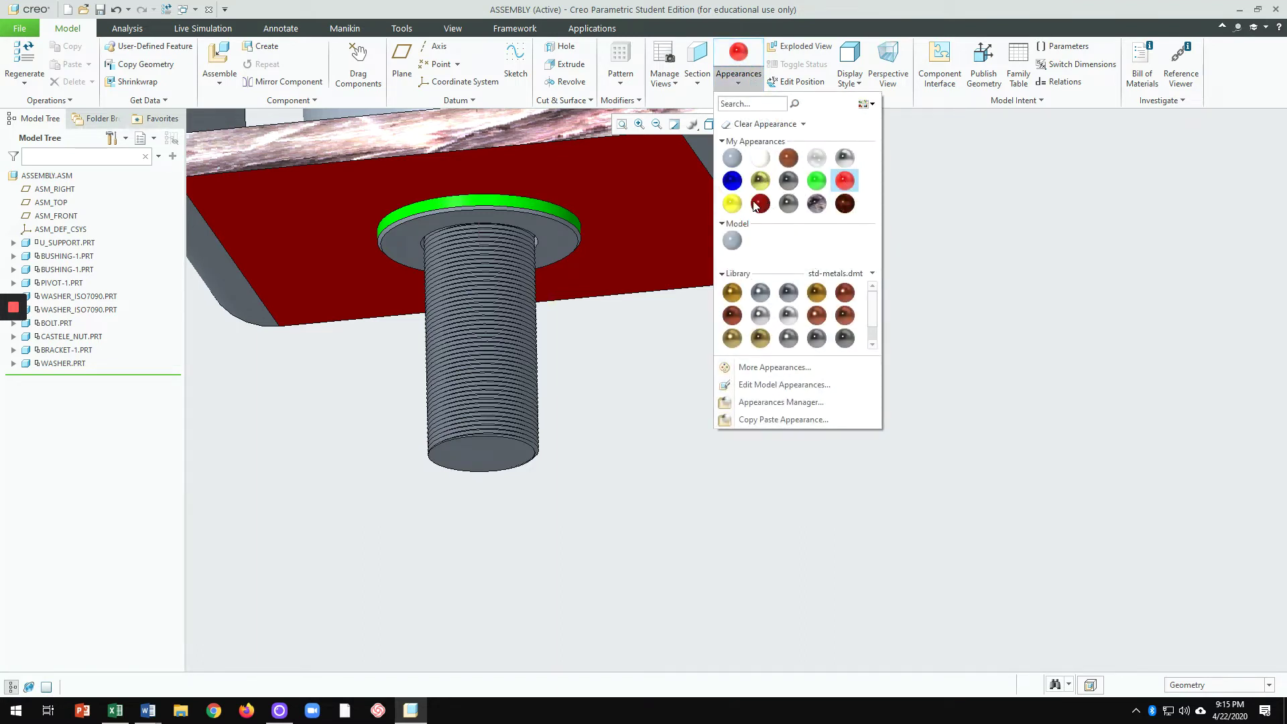
left_click(733, 204)
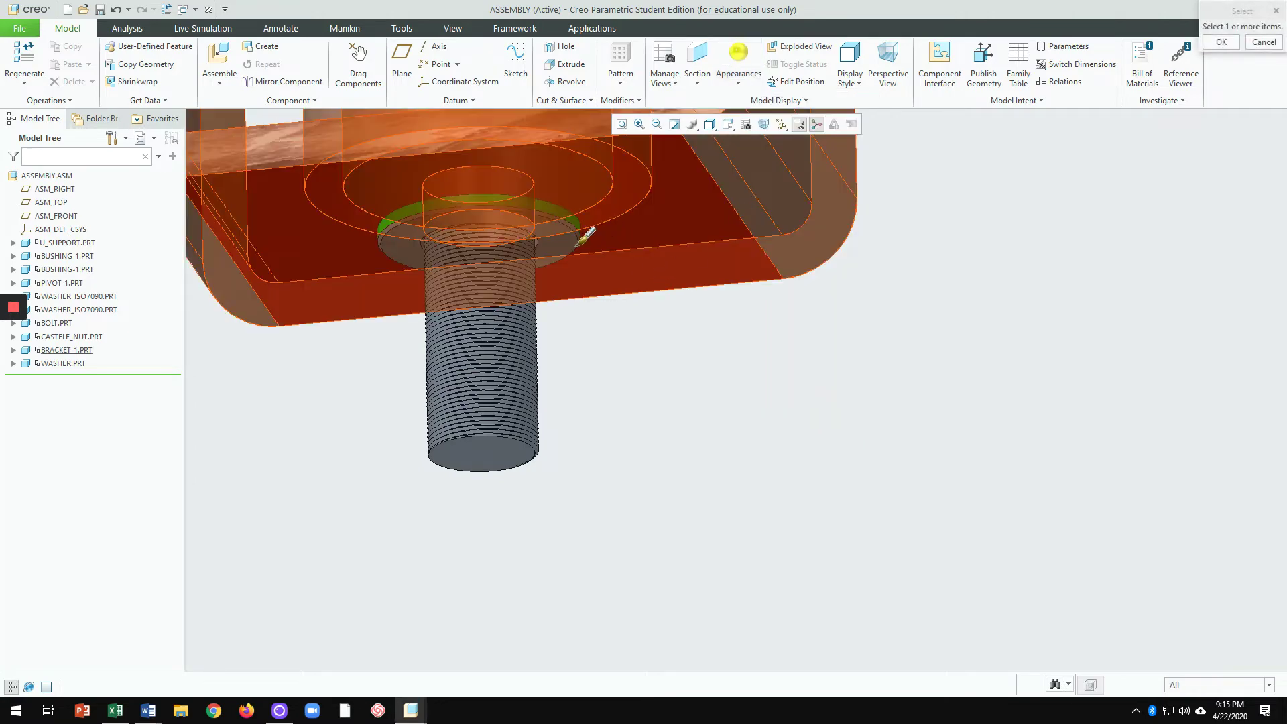
left_click(570, 240)
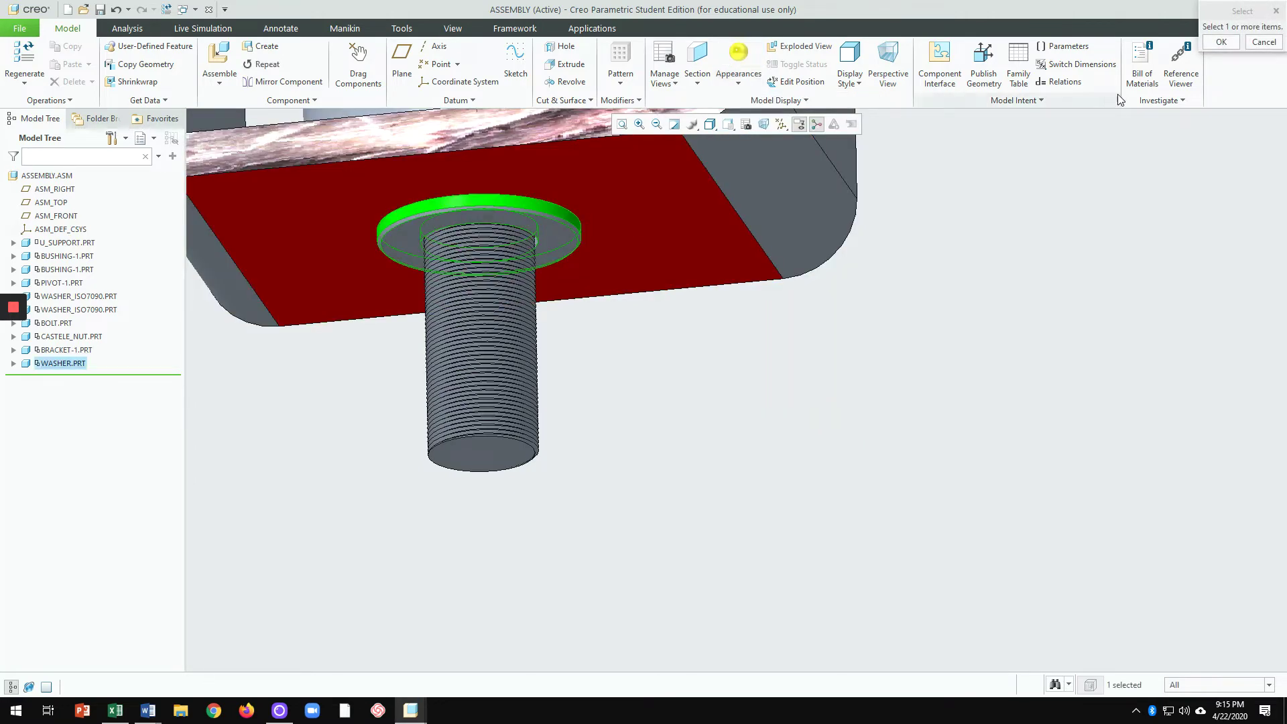
left_click(1222, 42)
scroll(1011, 434, "up", 2)
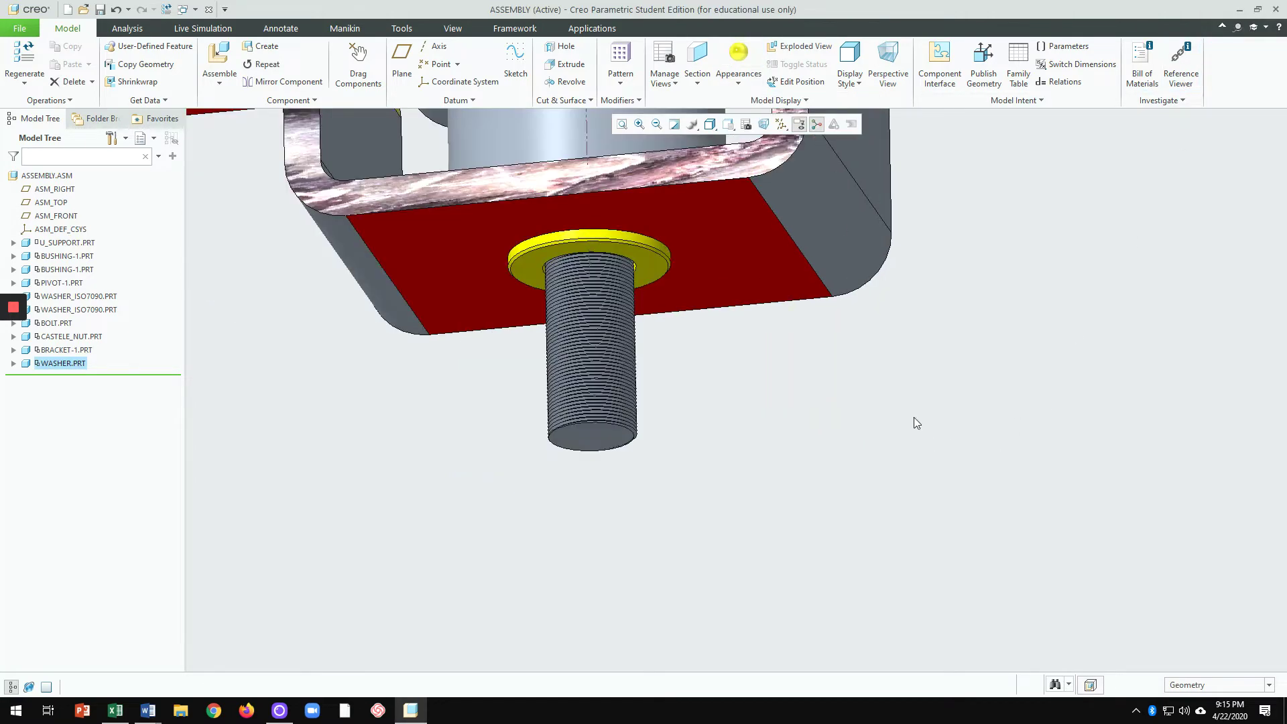
scroll(915, 417, "up", 2)
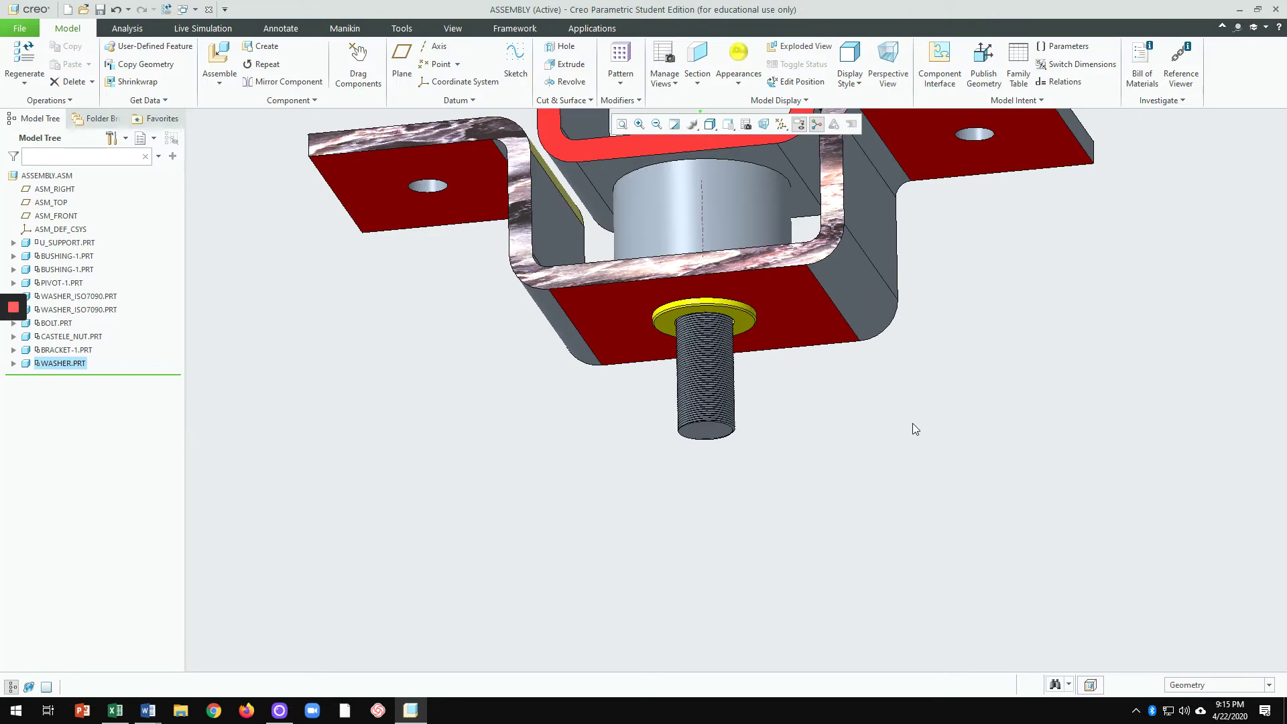
Step: Load the self-locking nut, make its axis Coincident with the bushing axis, and flip it
left_click(220, 57)
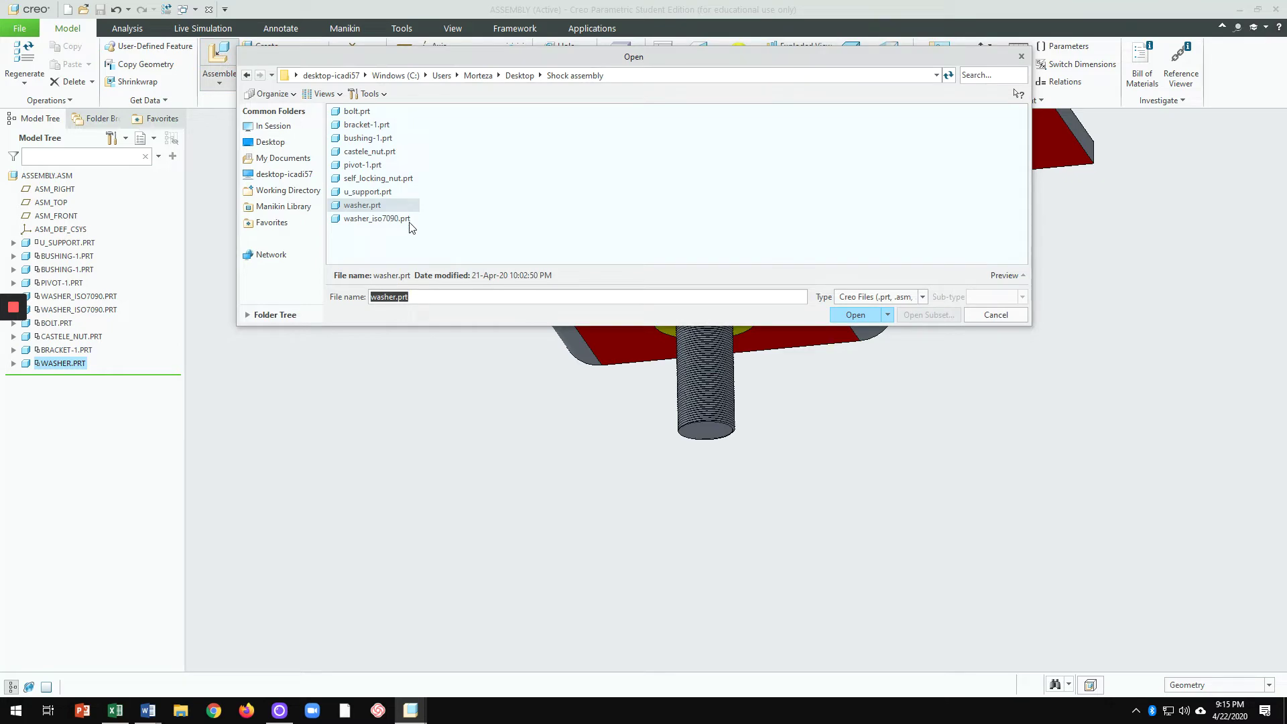
double_click(379, 178)
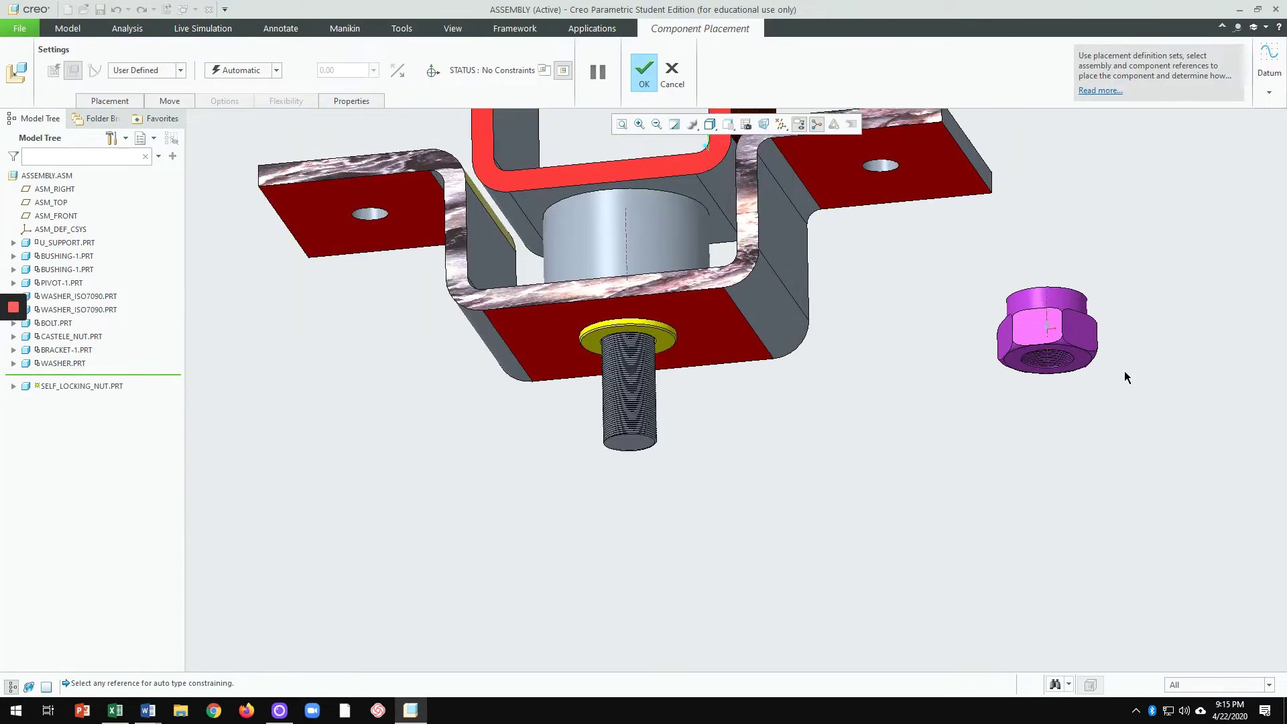
scroll(1125, 377, "down", 2)
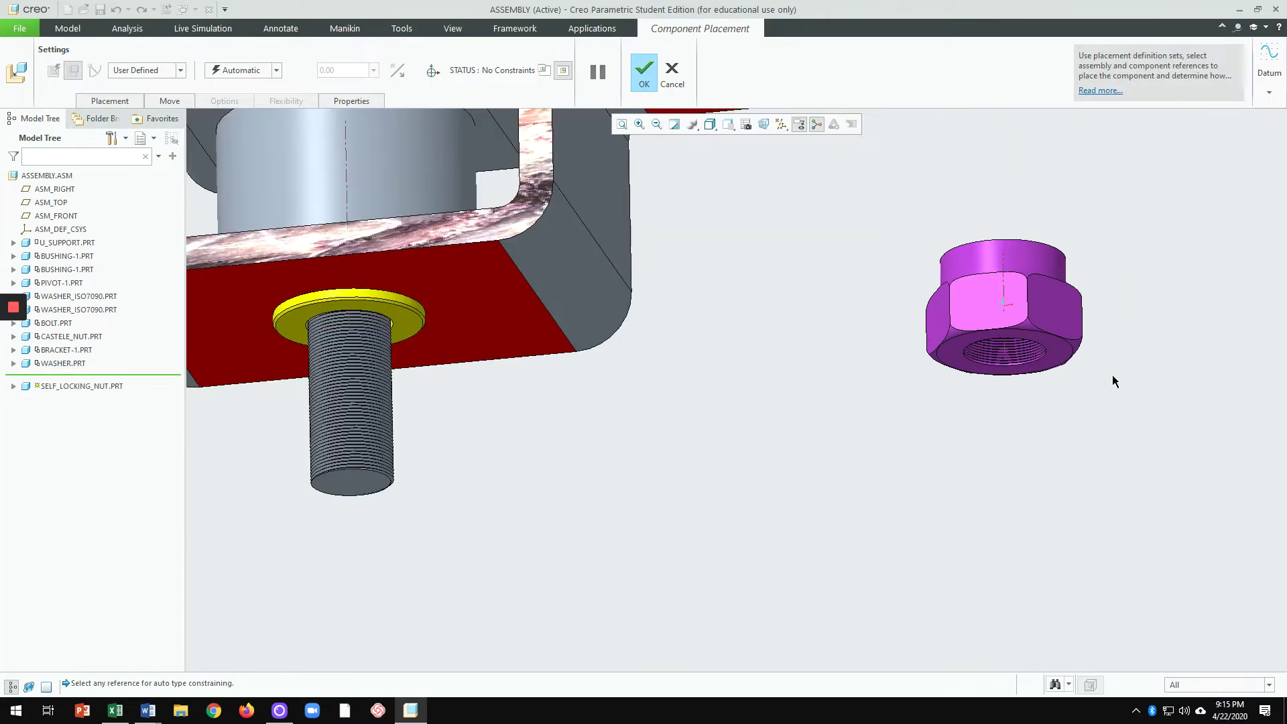
left_click(1004, 289)
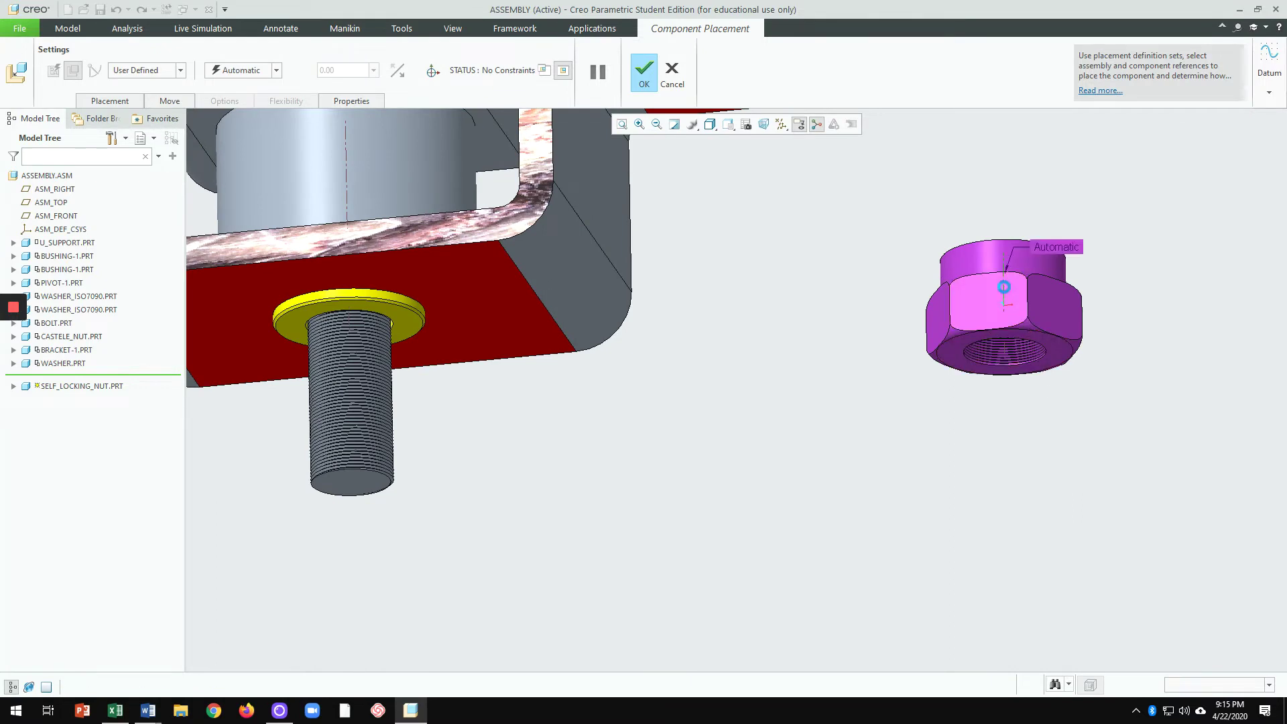
left_click(346, 205)
left_click(275, 69)
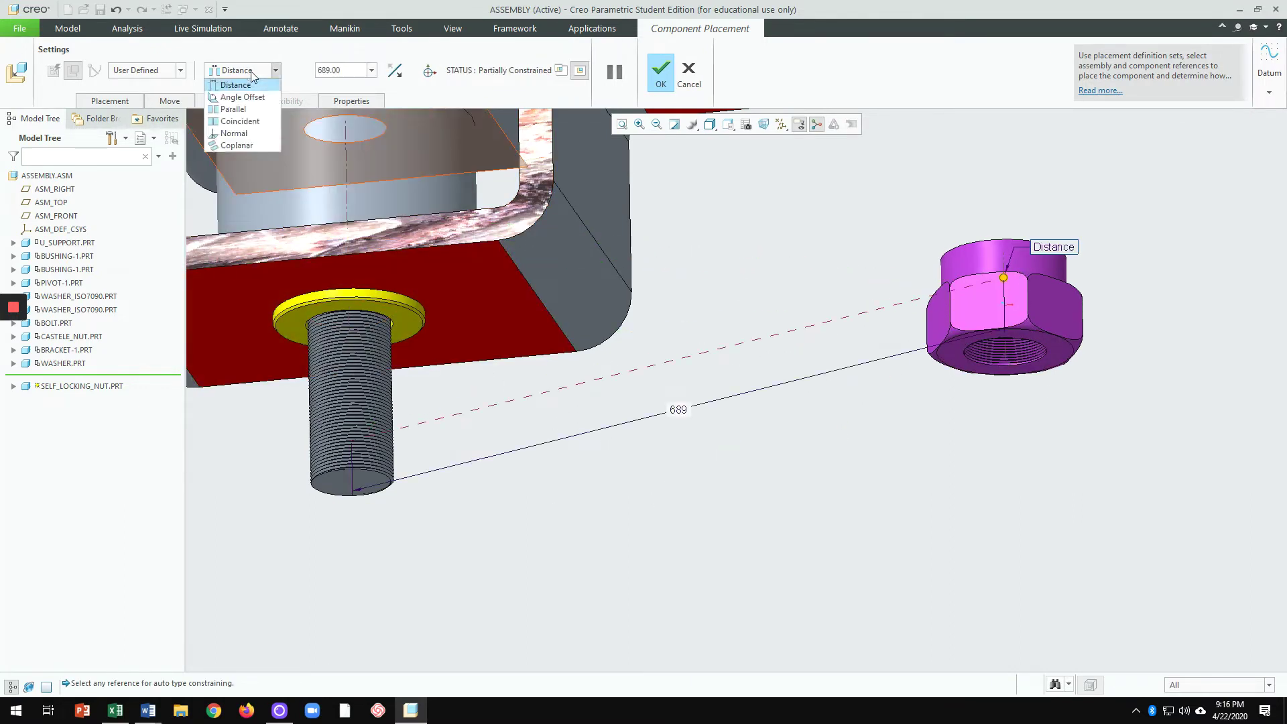
left_click(240, 121)
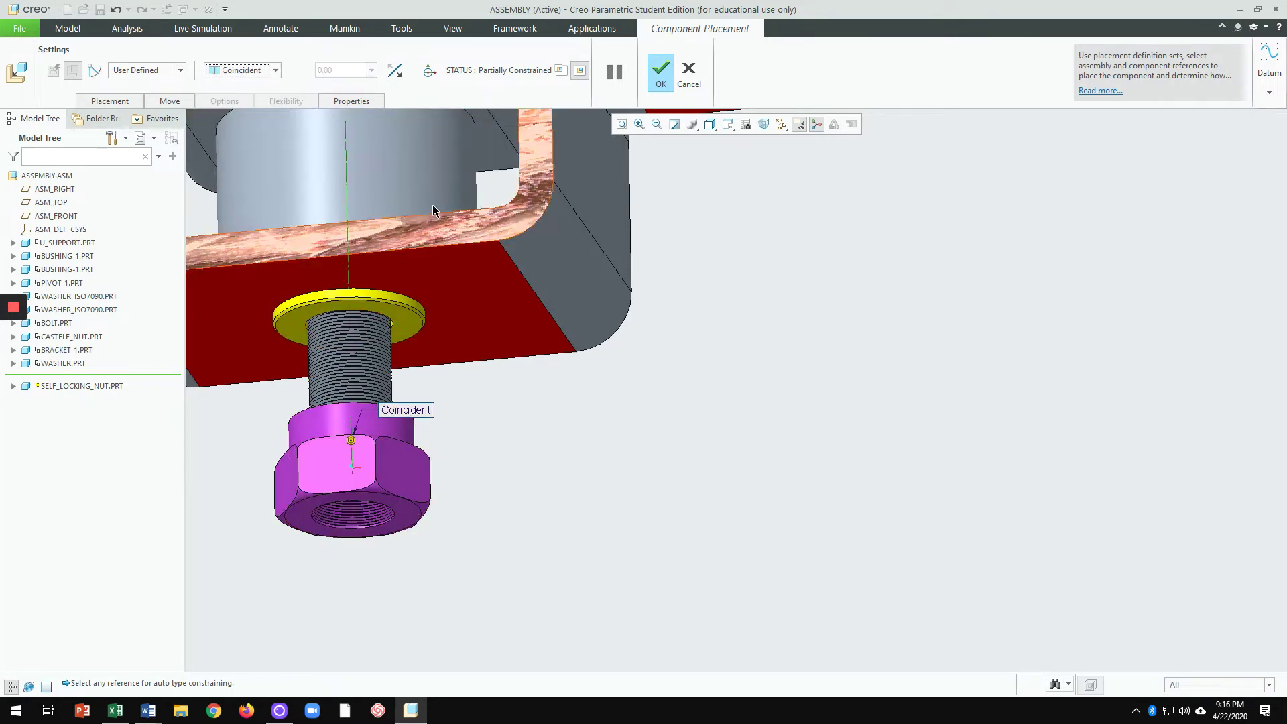
left_click(398, 75)
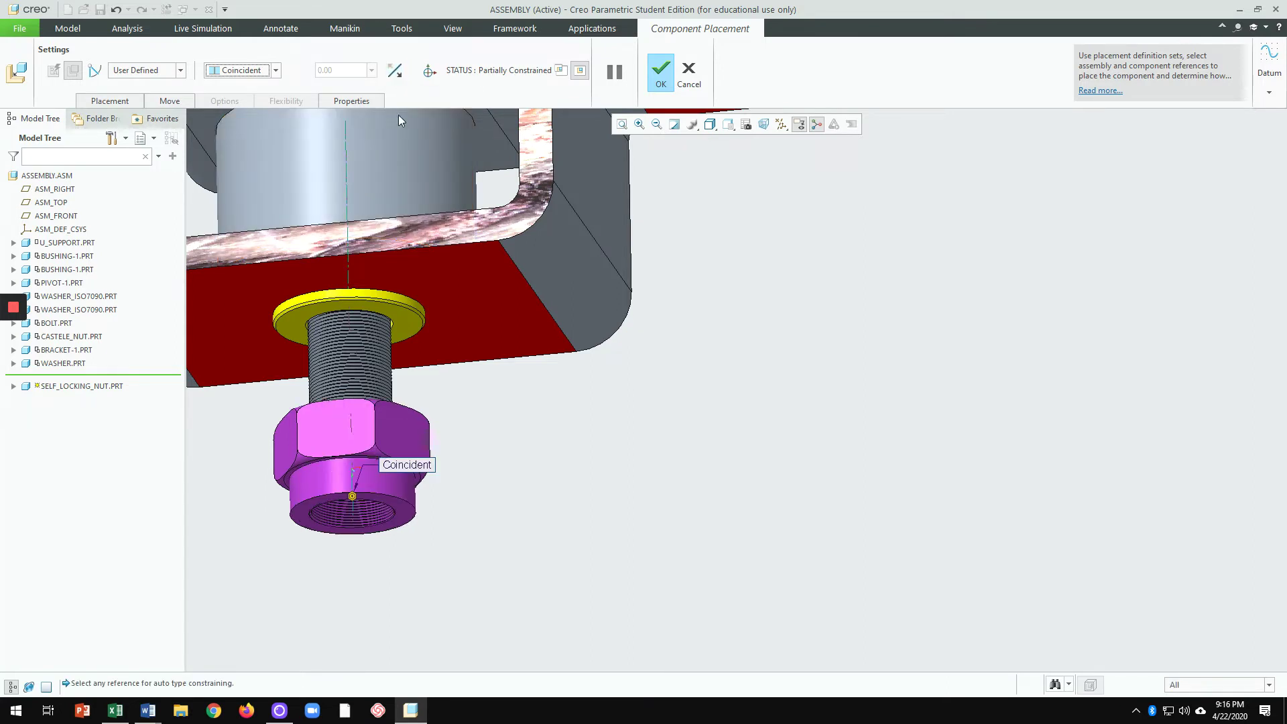
Step: Make the nut's top face Coincident with its mate and finish placing the nut
scroll(407, 431, "down", 1)
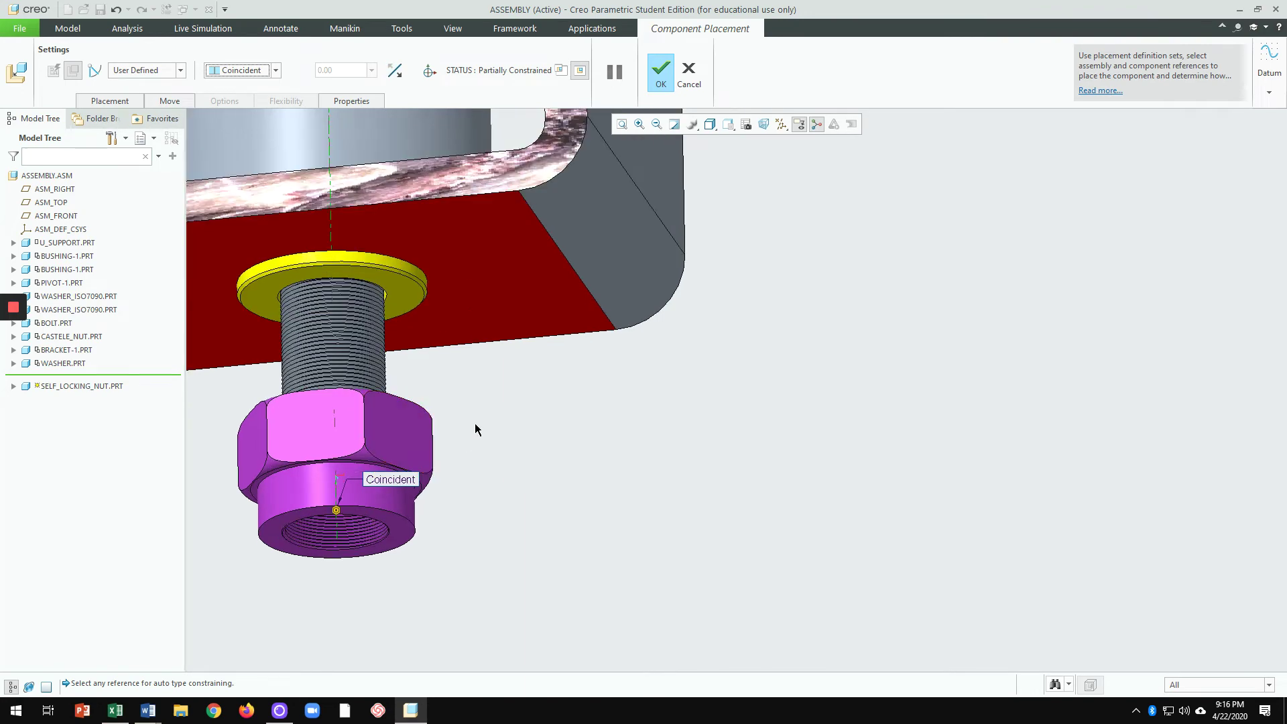
middle_click_drag(474, 431, 477, 477)
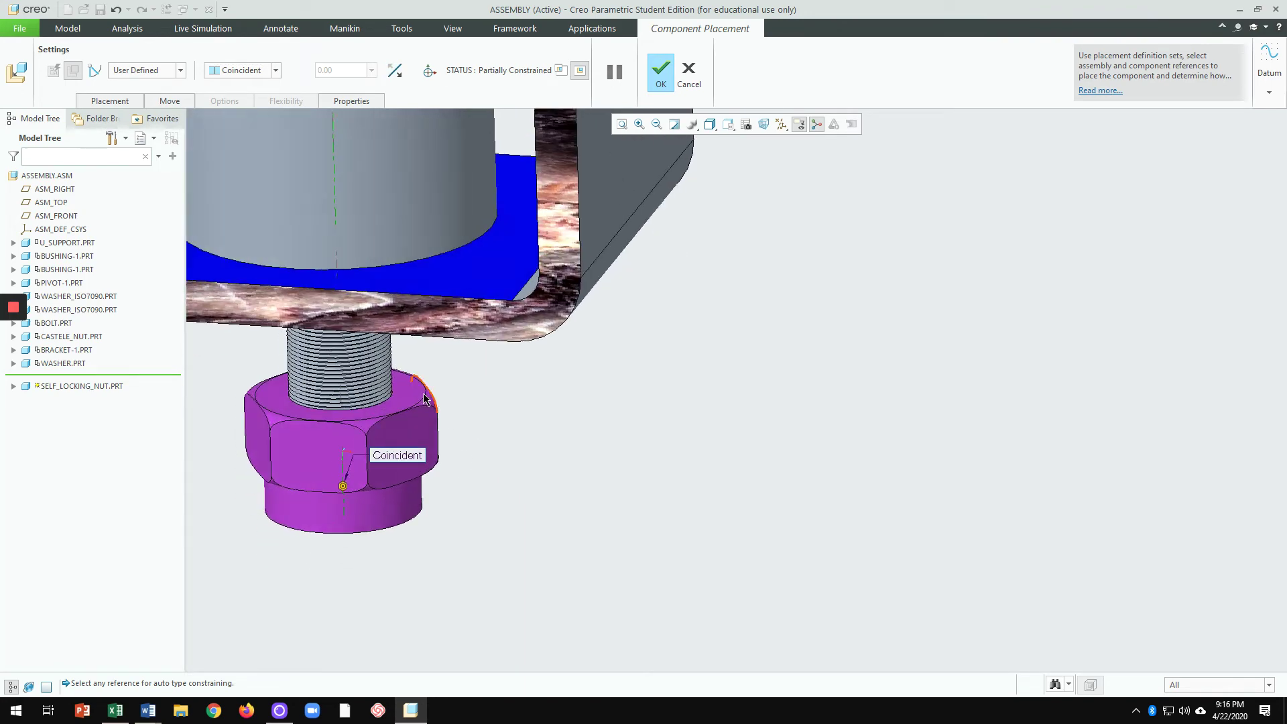
left_click(415, 395)
left_click(275, 70)
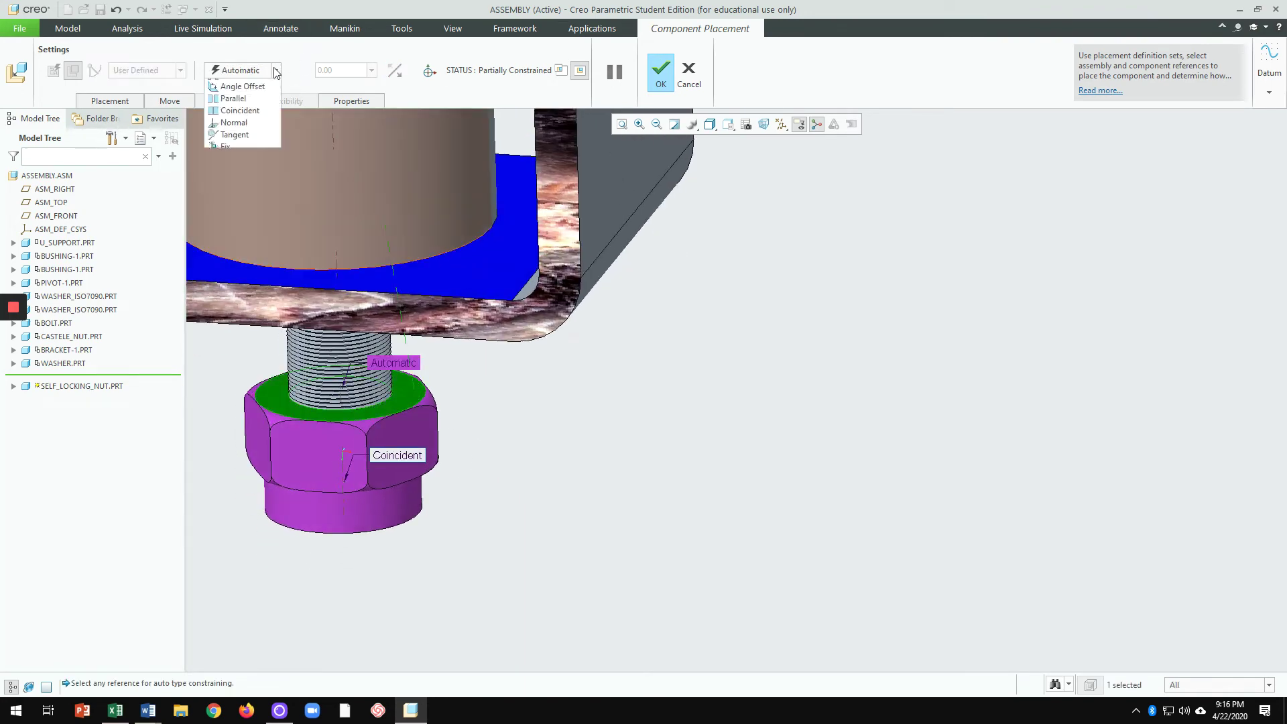
left_click(240, 133)
middle_click_drag(445, 469, 517, 385)
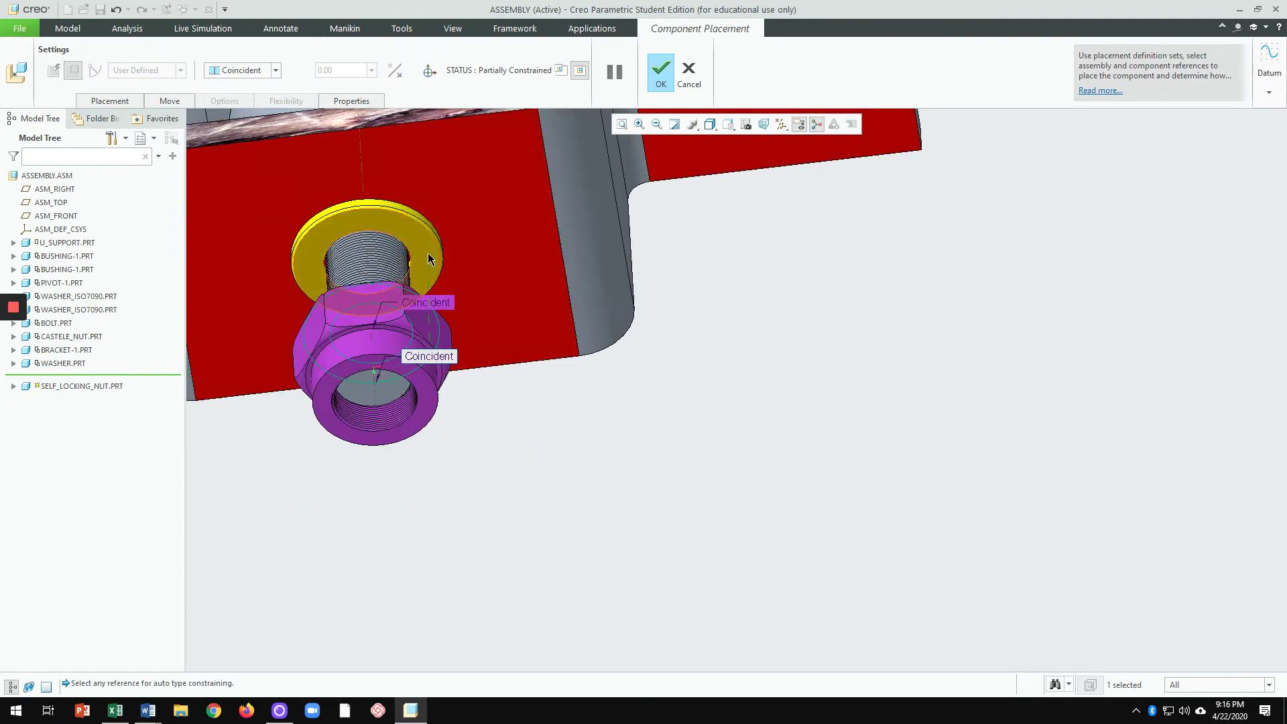
left_click(661, 74)
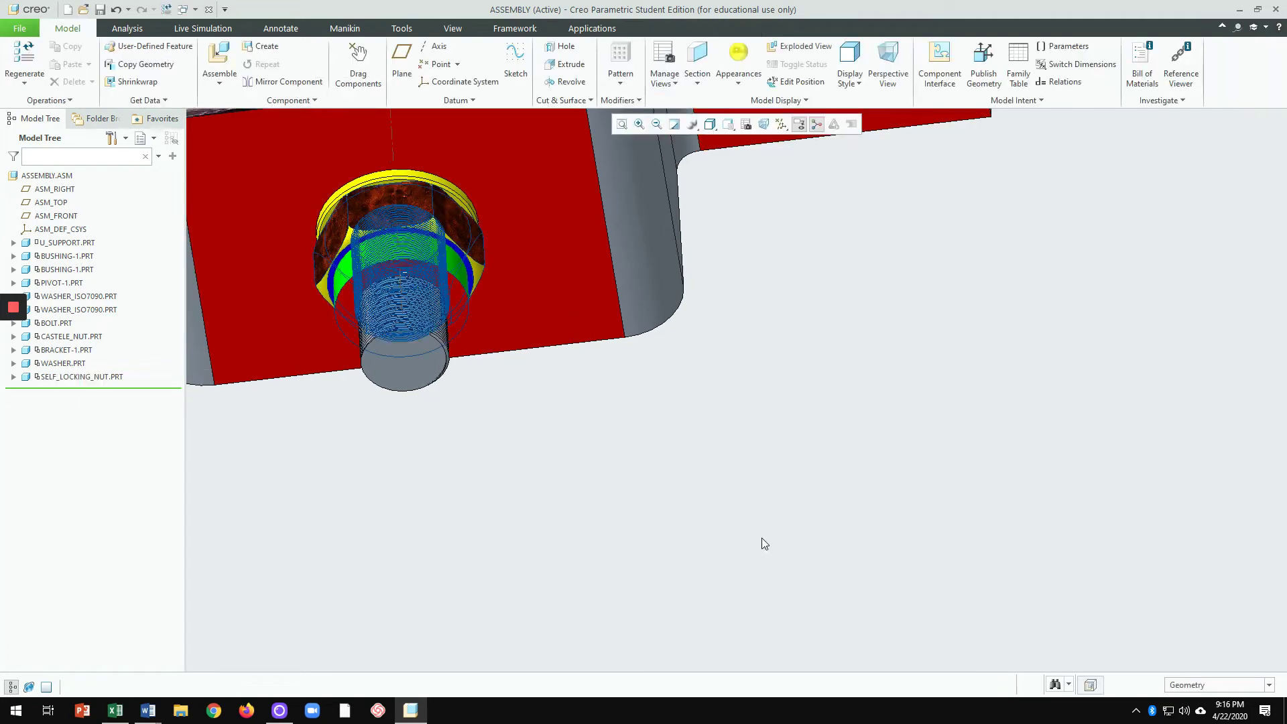
Step: Inspect the assembly in the FRONT, TOP and RIGHT saved orientations, then save ASSEMBLY.ASM
scroll(785, 483, "up", 5)
middle_click_drag(938, 320, 952, 414)
left_click(729, 126)
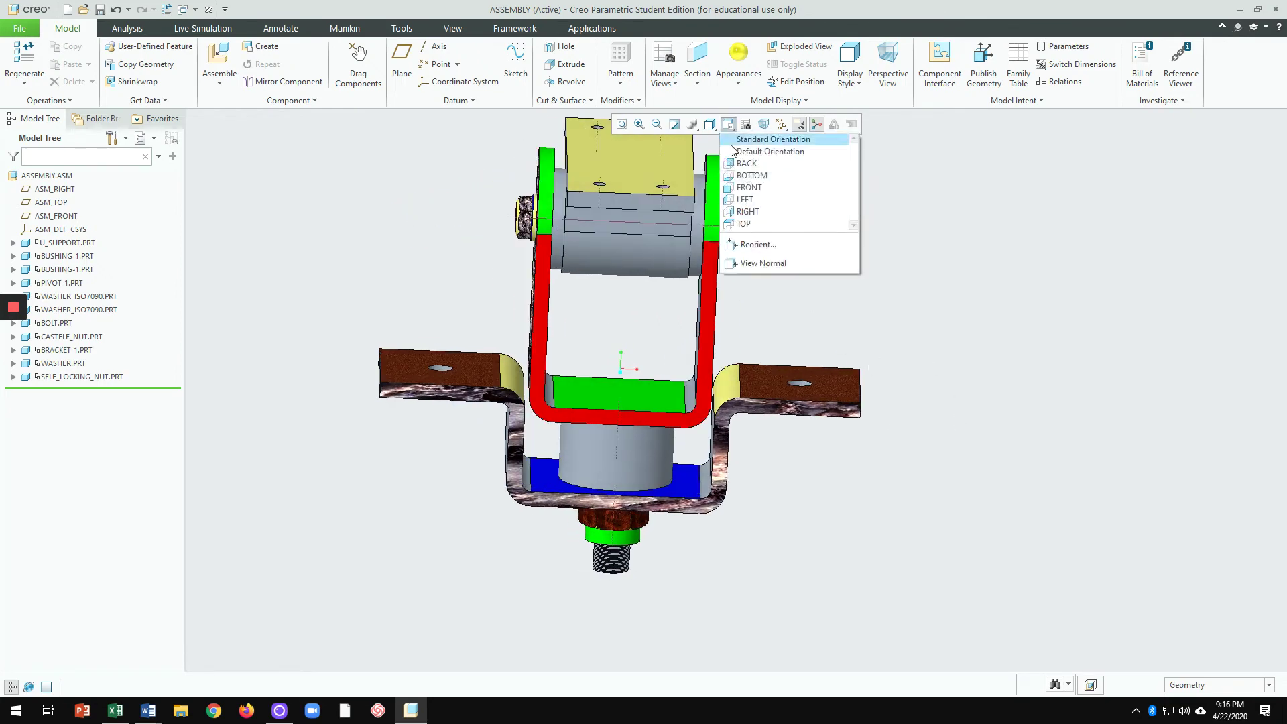
left_click(749, 189)
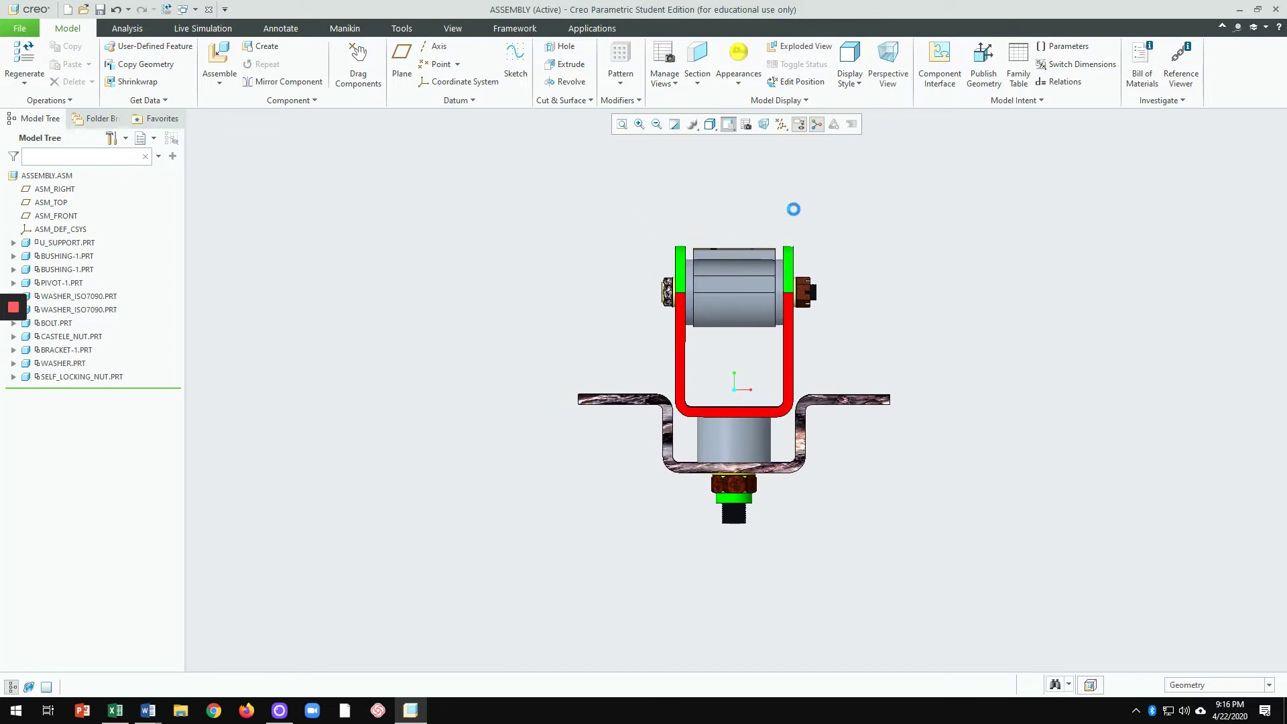
left_click(730, 125)
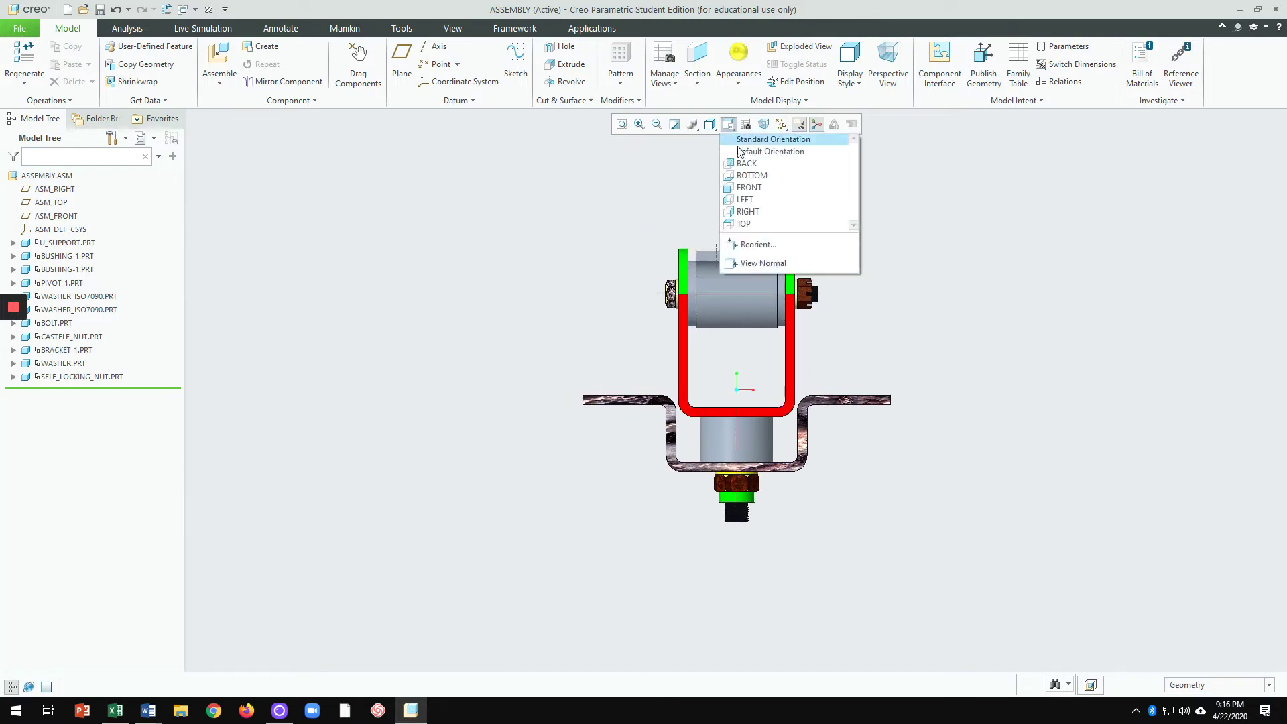
left_click(761, 224)
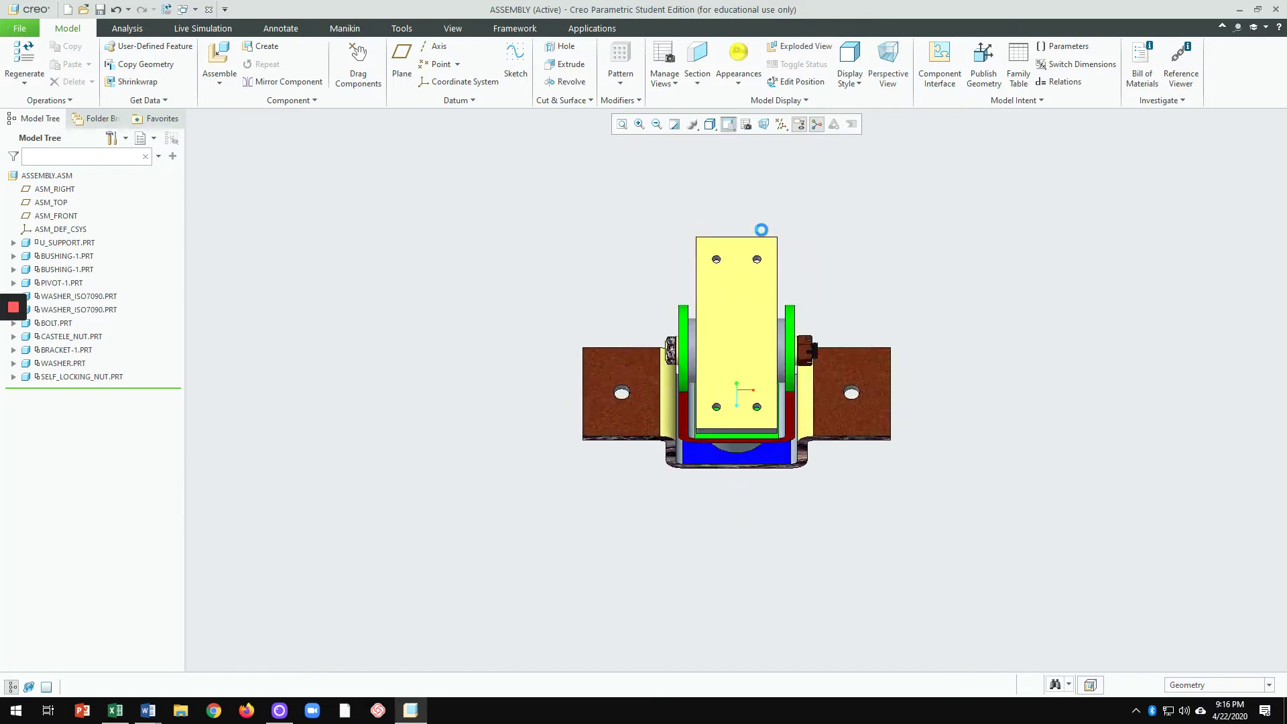
left_click(730, 126)
left_click(751, 213)
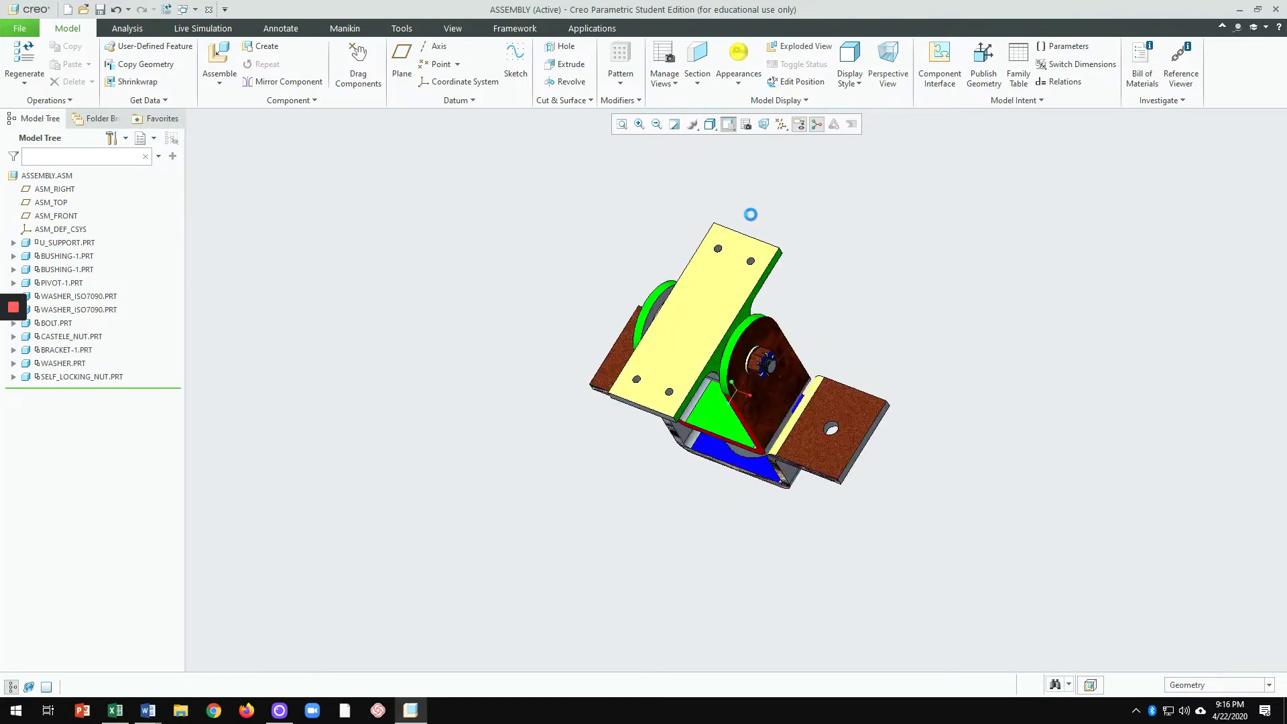
middle_click_drag(854, 368, 948, 399)
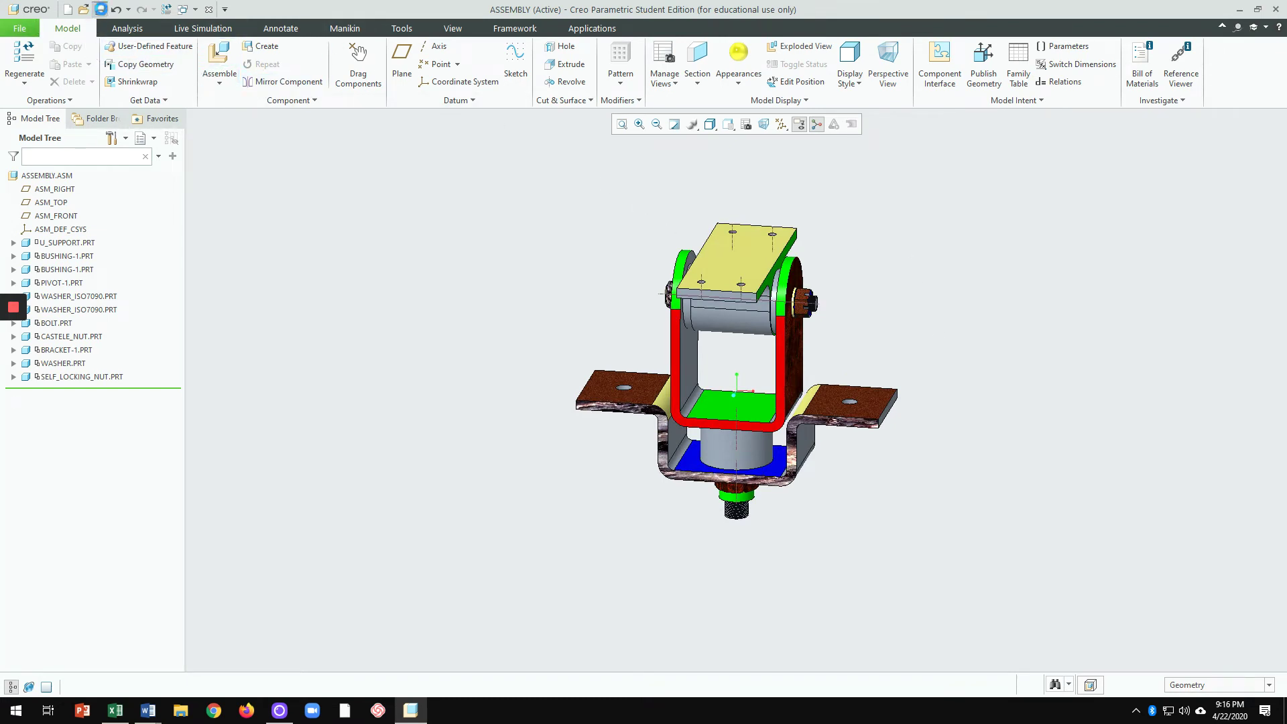
left_click(100, 10)
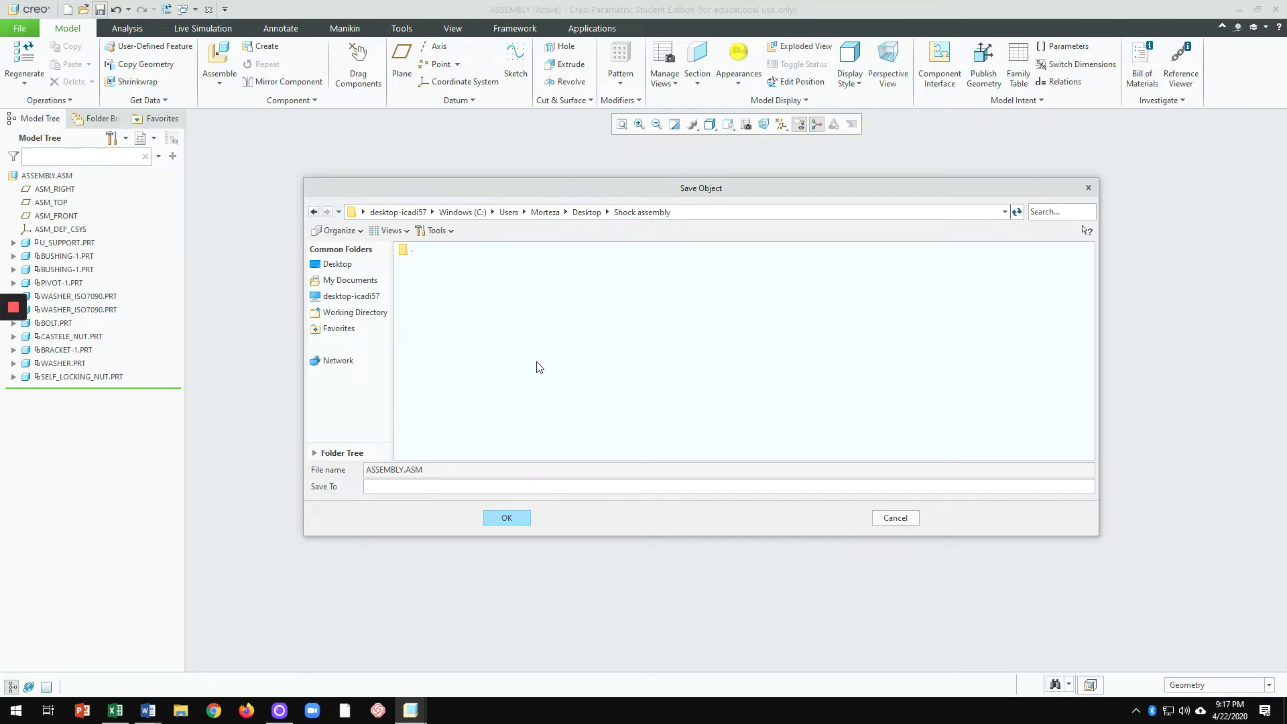
Step: Confirm saving ASSEMBLY.ASM into the Shock assembly folder
left_click(511, 521)
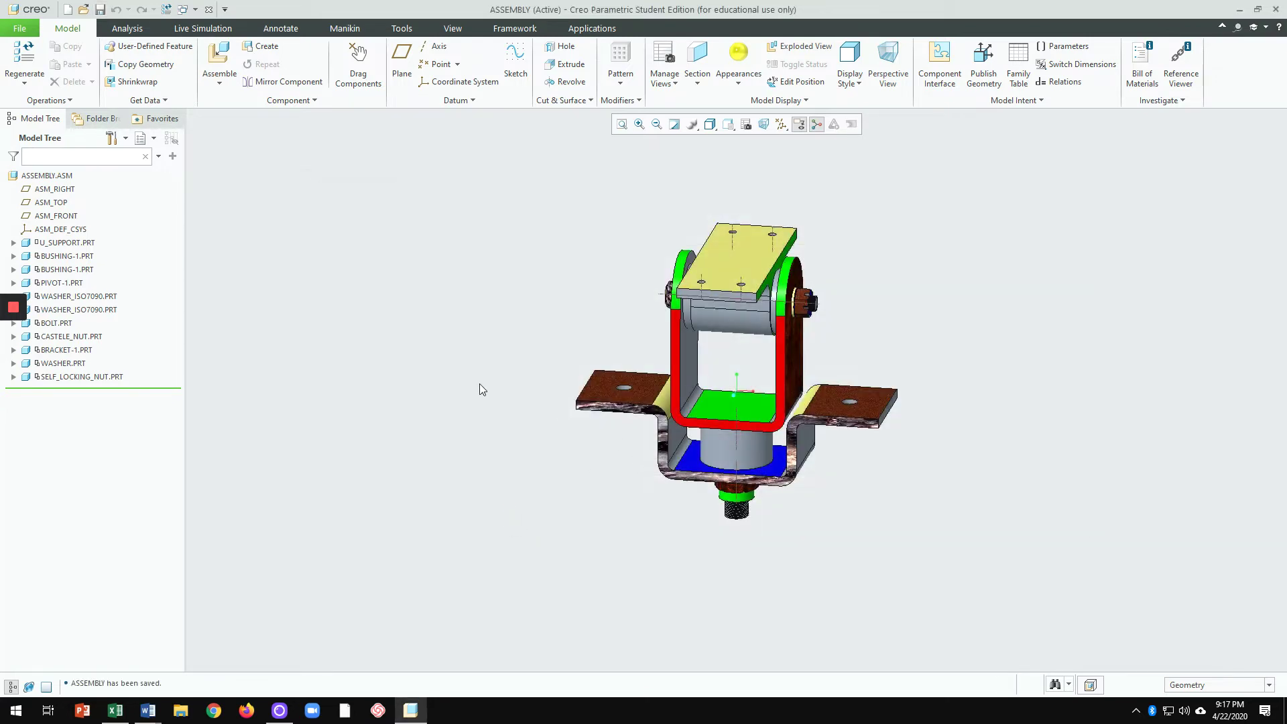
scroll(436, 355, "down", 2)
scroll(424, 299, "up", 1)
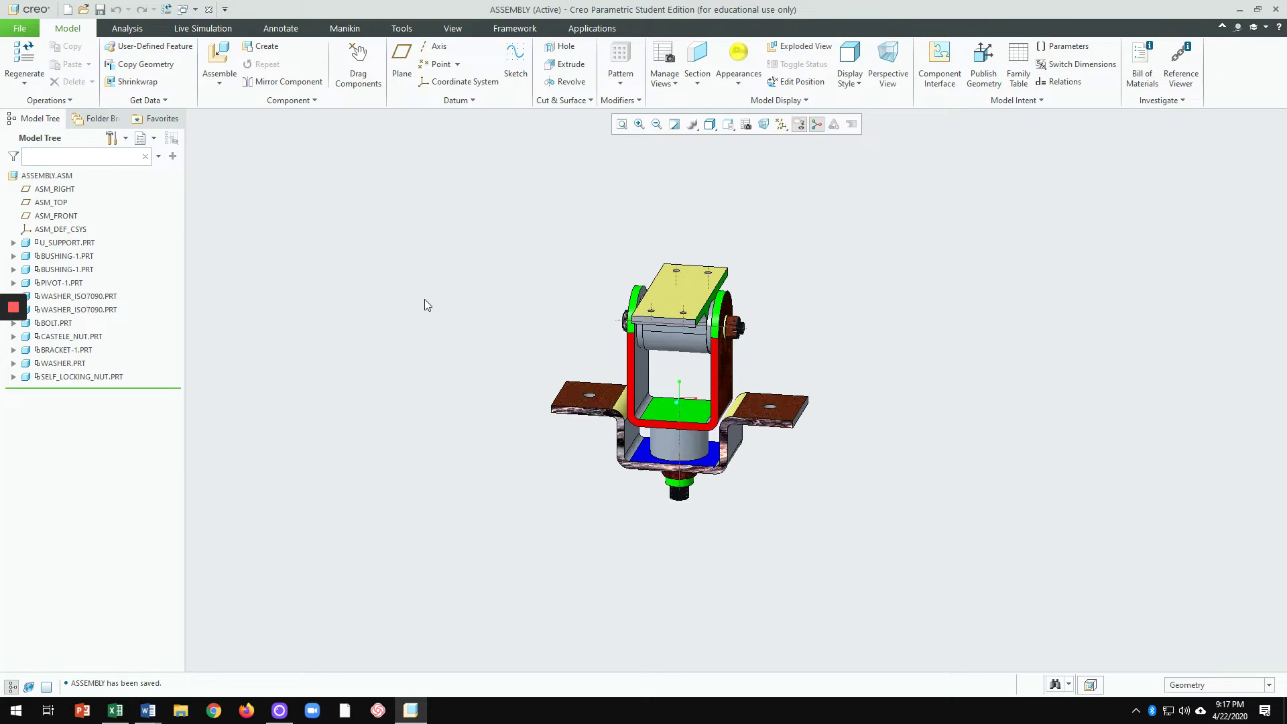
left_click(83, 9)
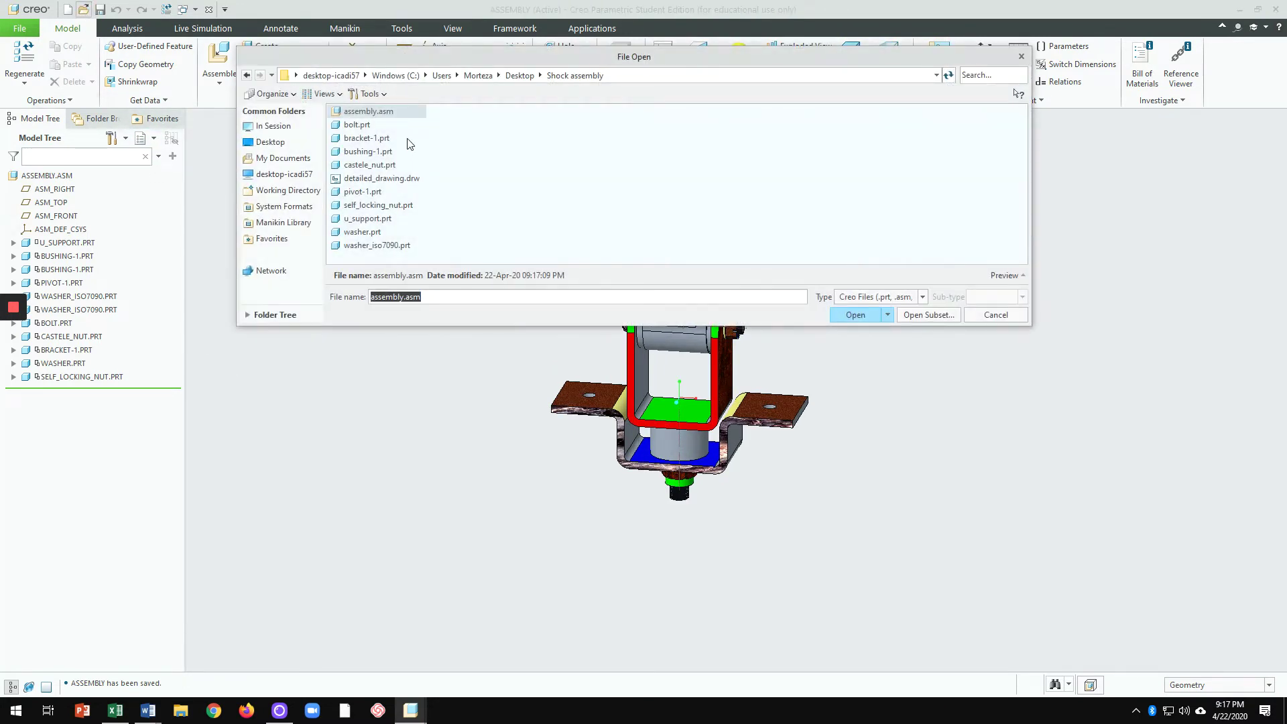
mouse_move(348, 120)
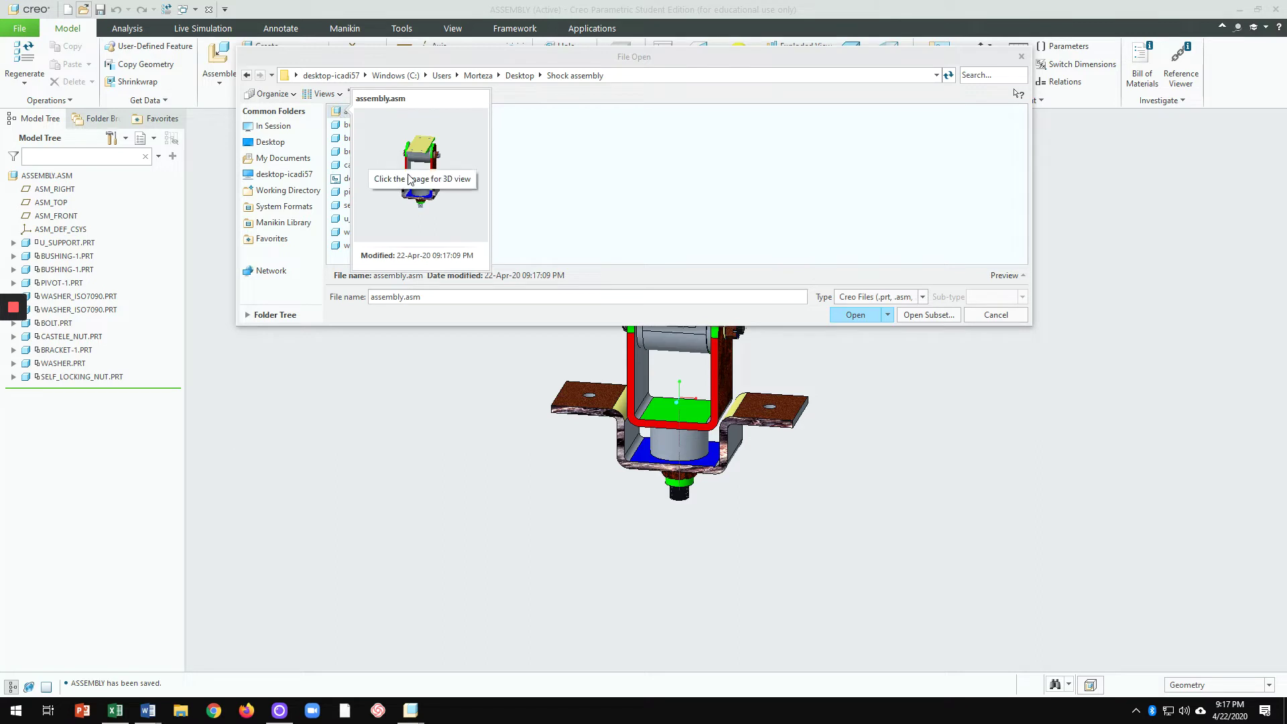
left_click(579, 181)
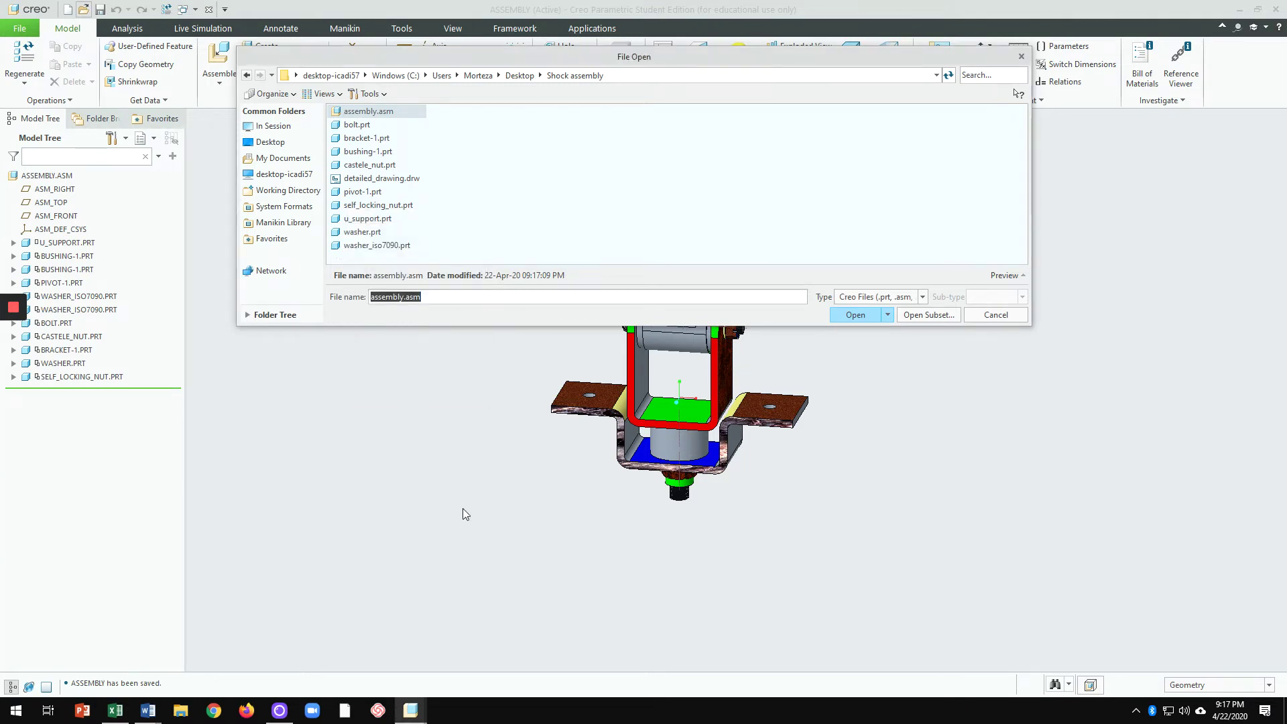
Step: Dismiss the File Open dialog, tilt the shock assembly, show it exploded and open the Explode Tool
left_click(1021, 56)
mouse_move(862, 309)
middle_mouse_down()
mouse_move(878, 392)
mouse_move(820, 391)
mouse_move(856, 402)
mouse_move(854, 385)
middle_mouse_up()
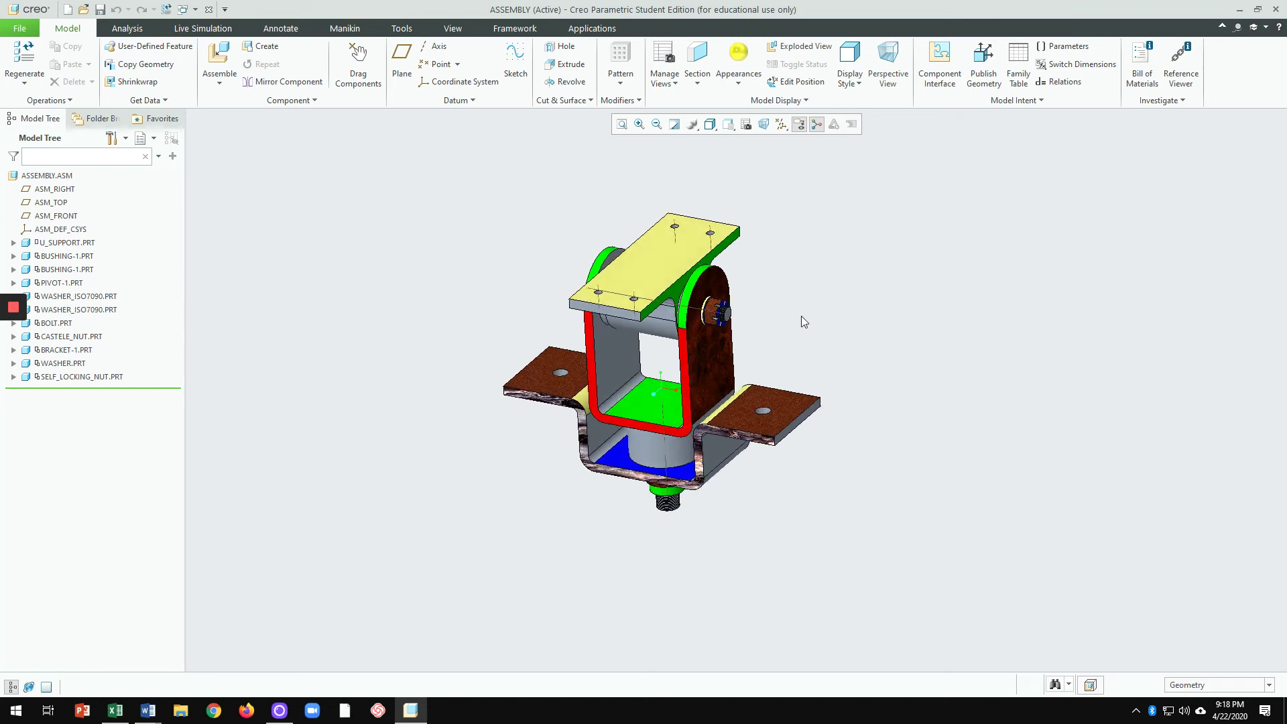
left_click(797, 50)
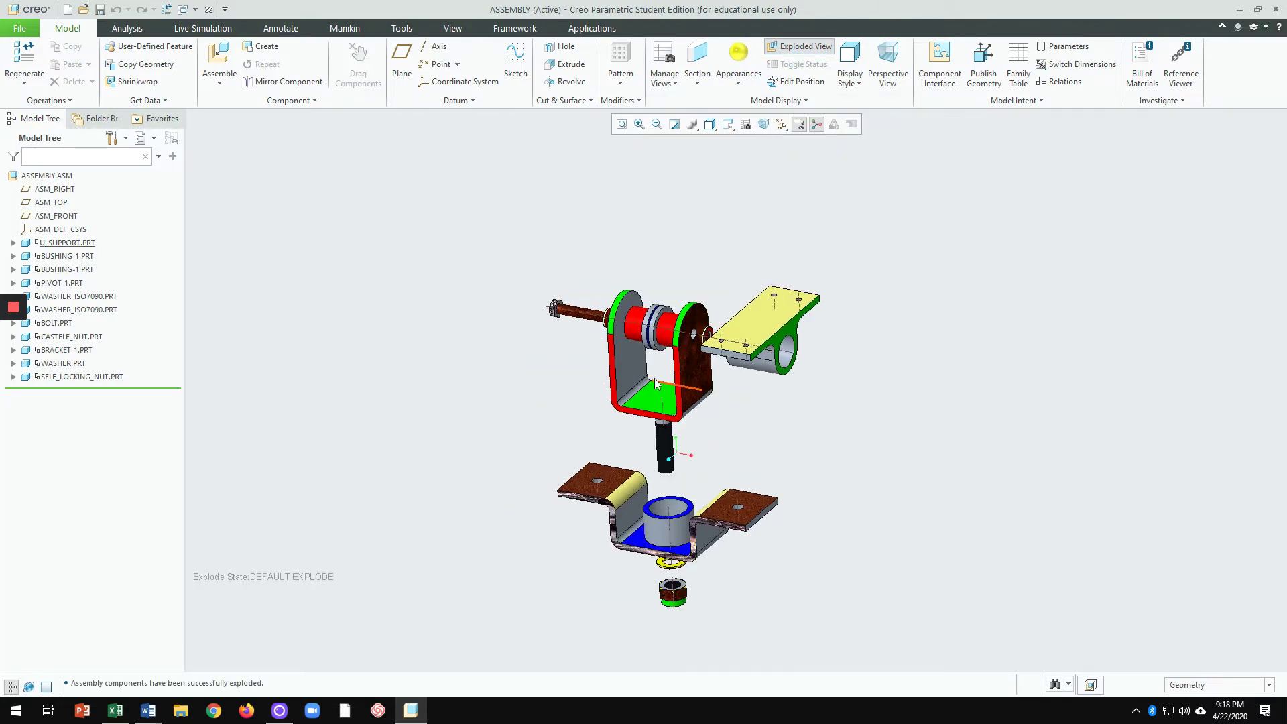
scroll(646, 375, "up", 3)
scroll(664, 362, "down", 2)
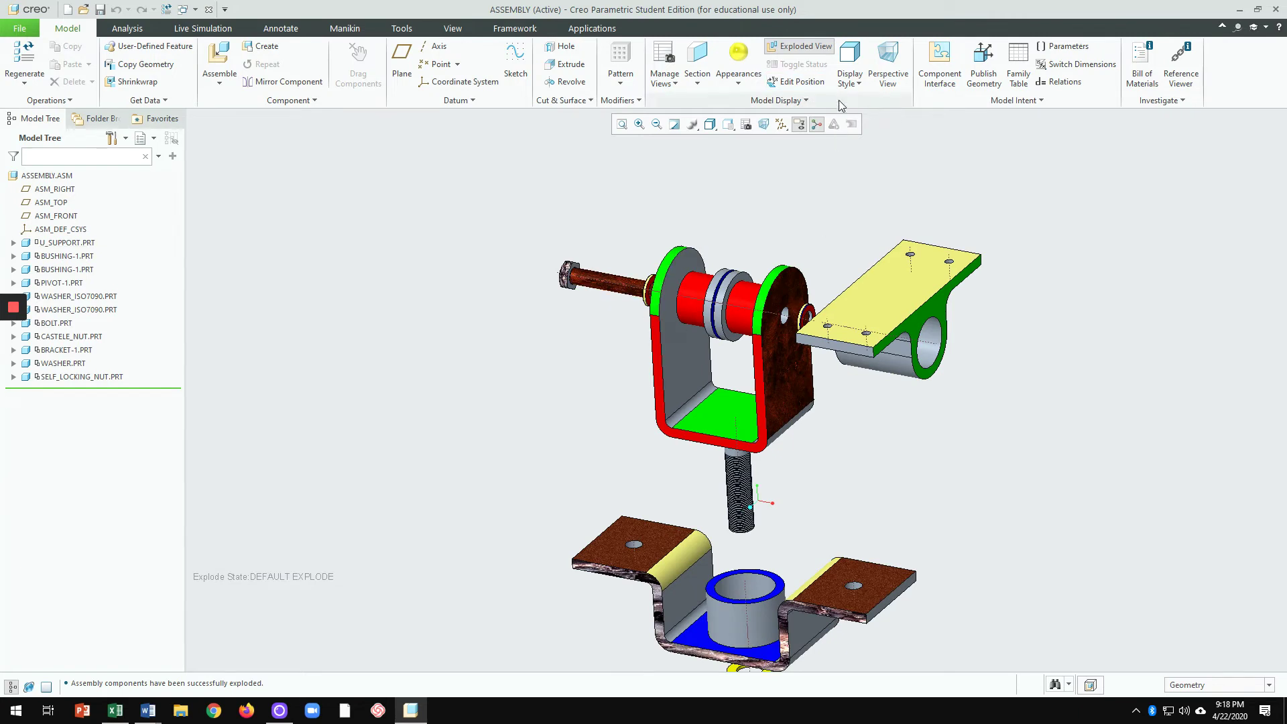
left_click(802, 81)
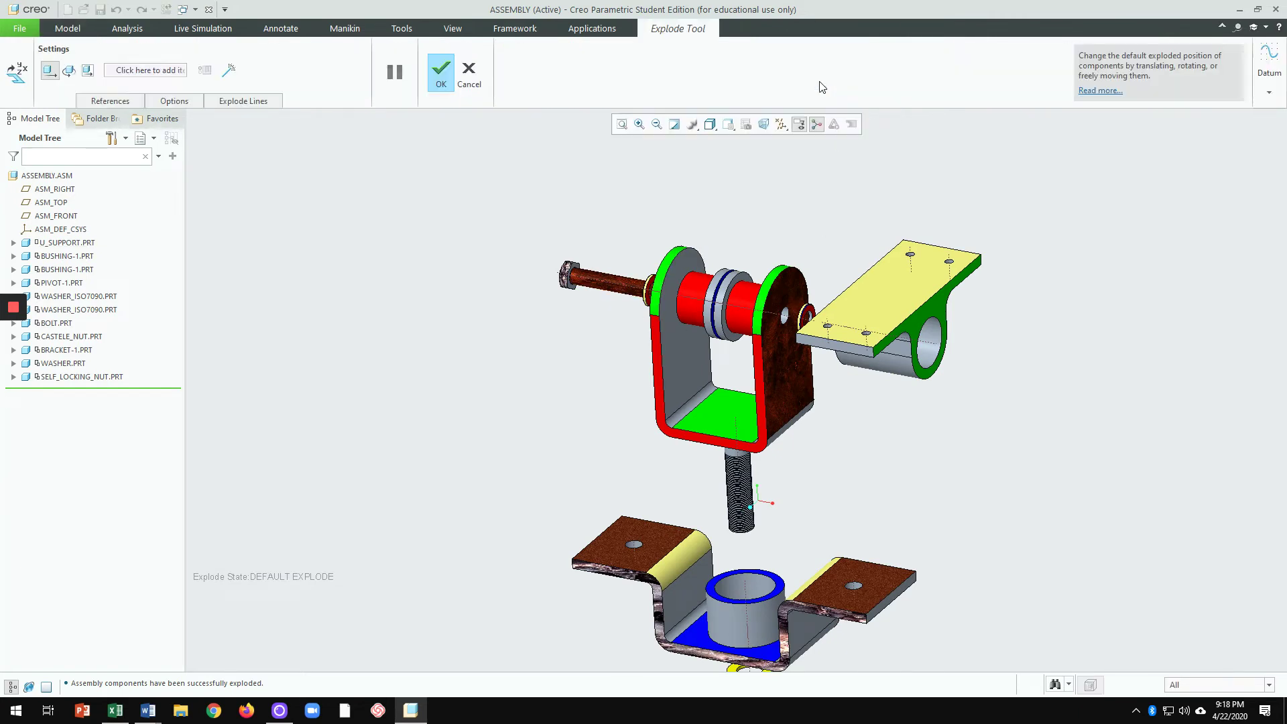
Step: Pull the bolt and left washer out to the left along the pivot axis
left_click(727, 301)
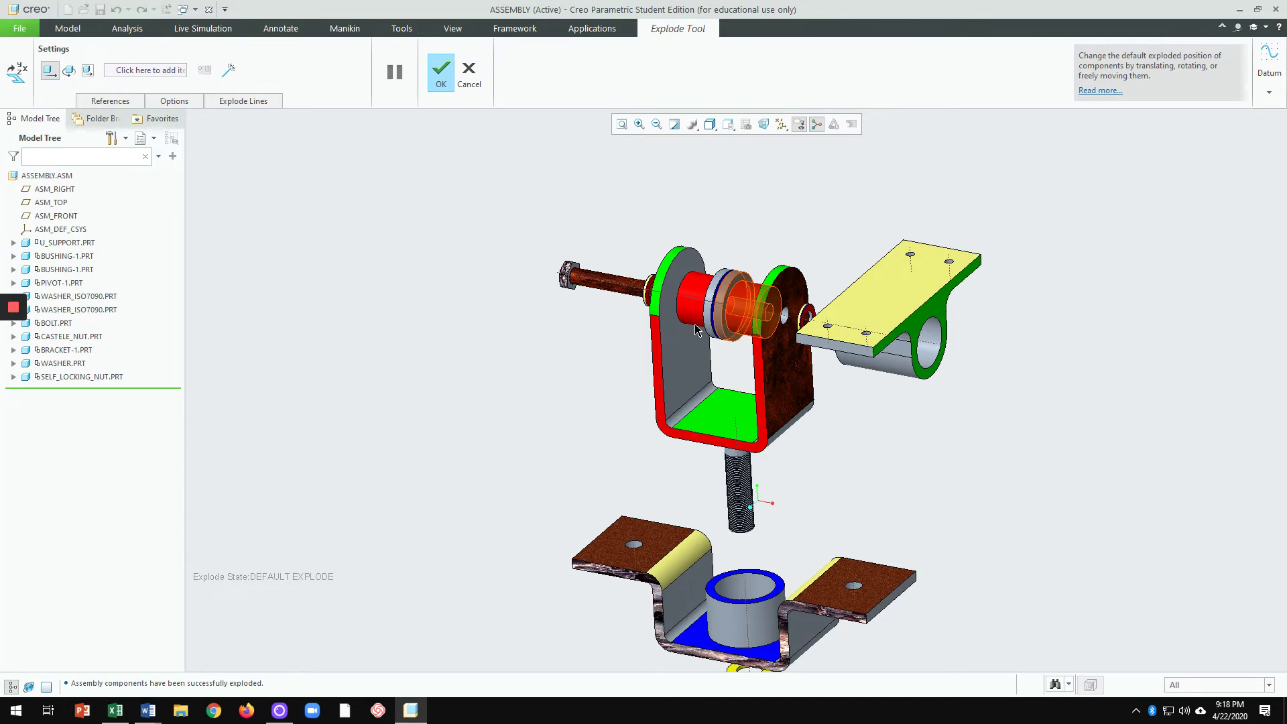
left_click(616, 295)
left_click_drag(616, 295, 449, 273)
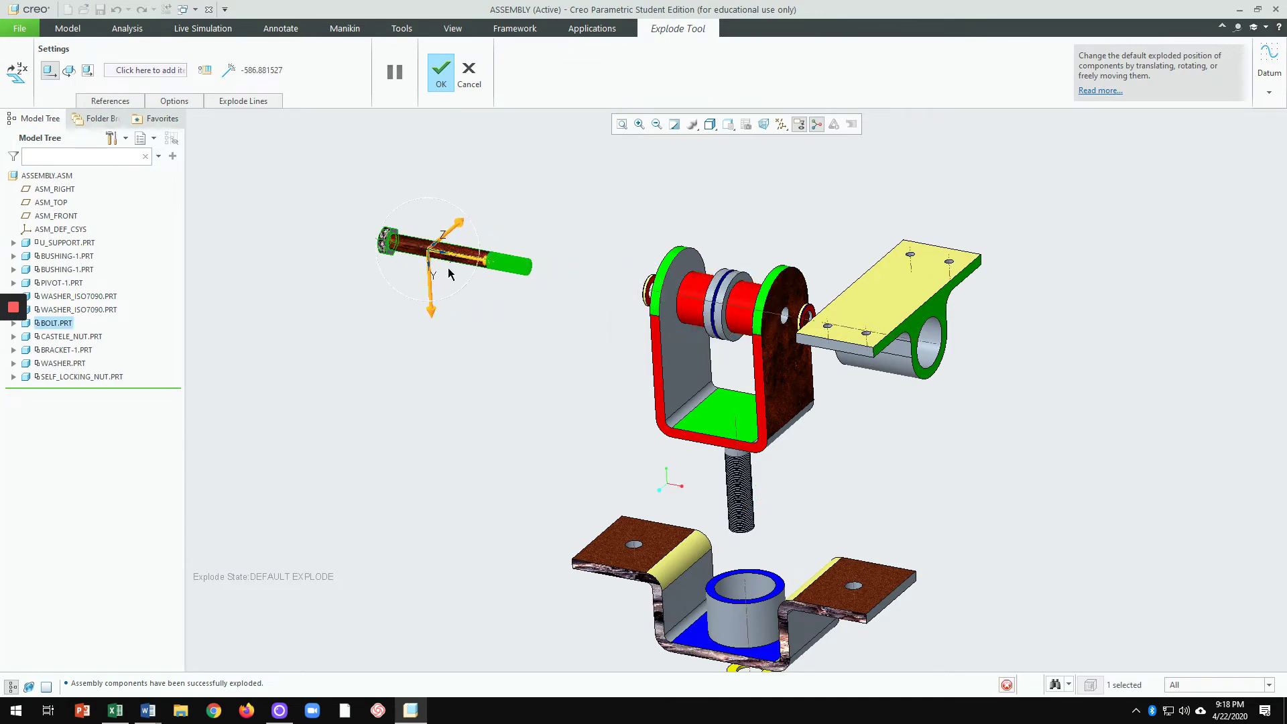
mouse_move(633, 429)
middle_mouse_down()
mouse_move(668, 410)
mouse_move(658, 434)
middle_mouse_up()
scroll(676, 362, "down", 2)
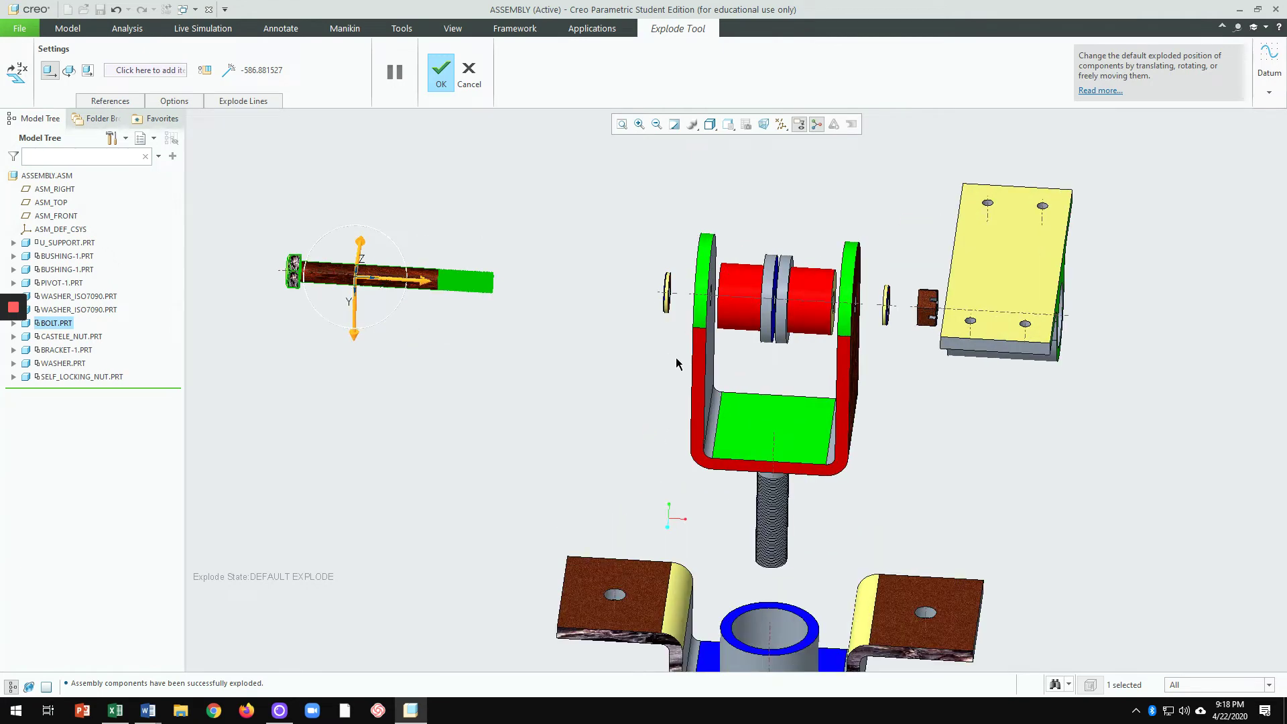
left_click(667, 309)
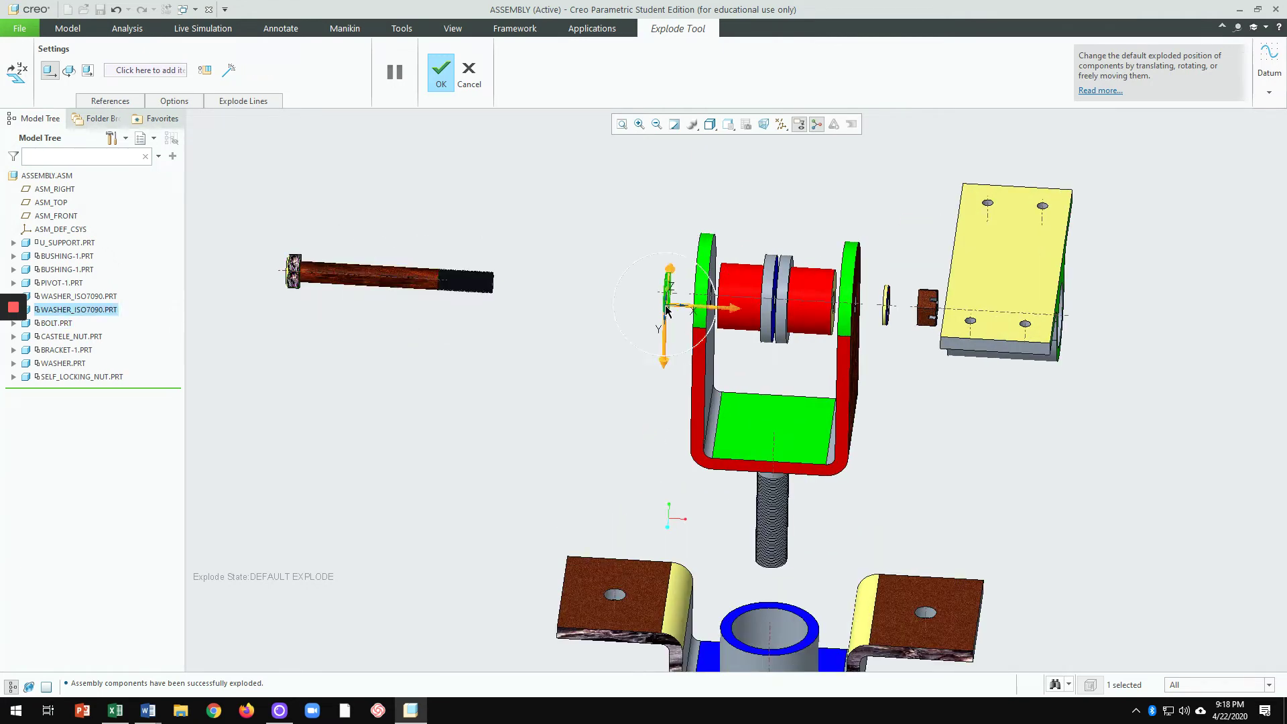
left_click_drag(691, 312, 581, 312)
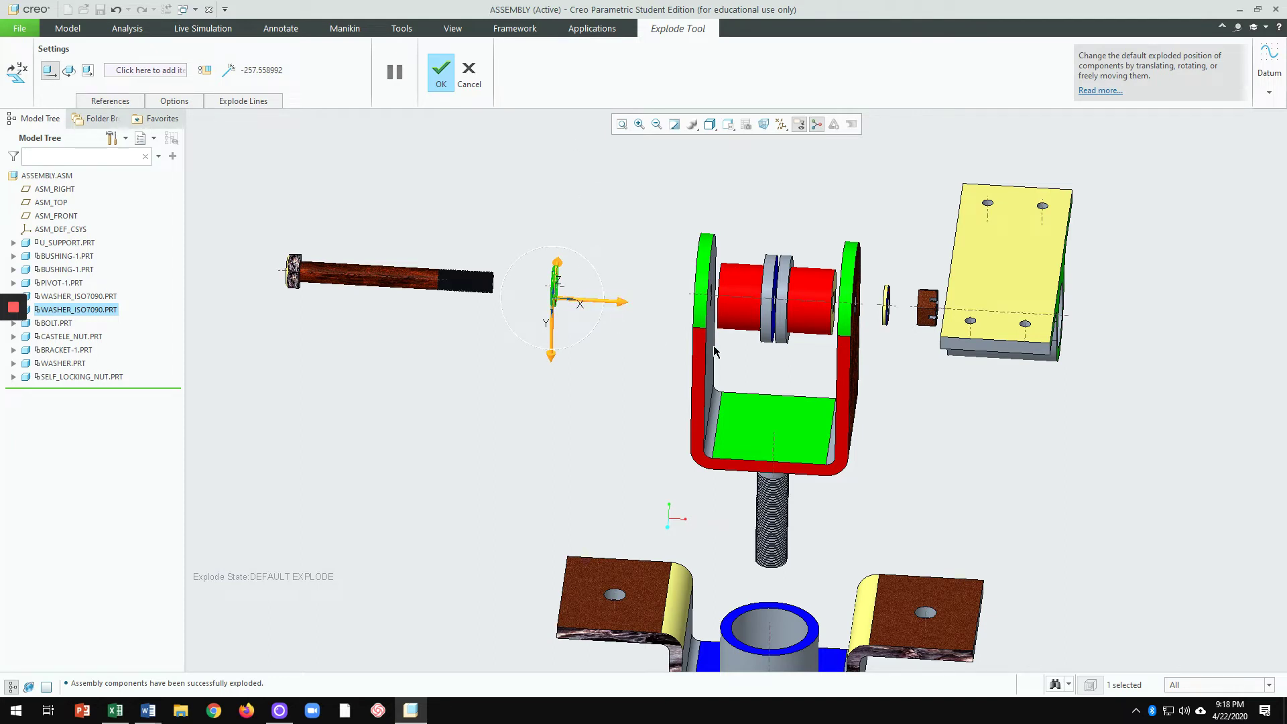
scroll(778, 335, "up", 2)
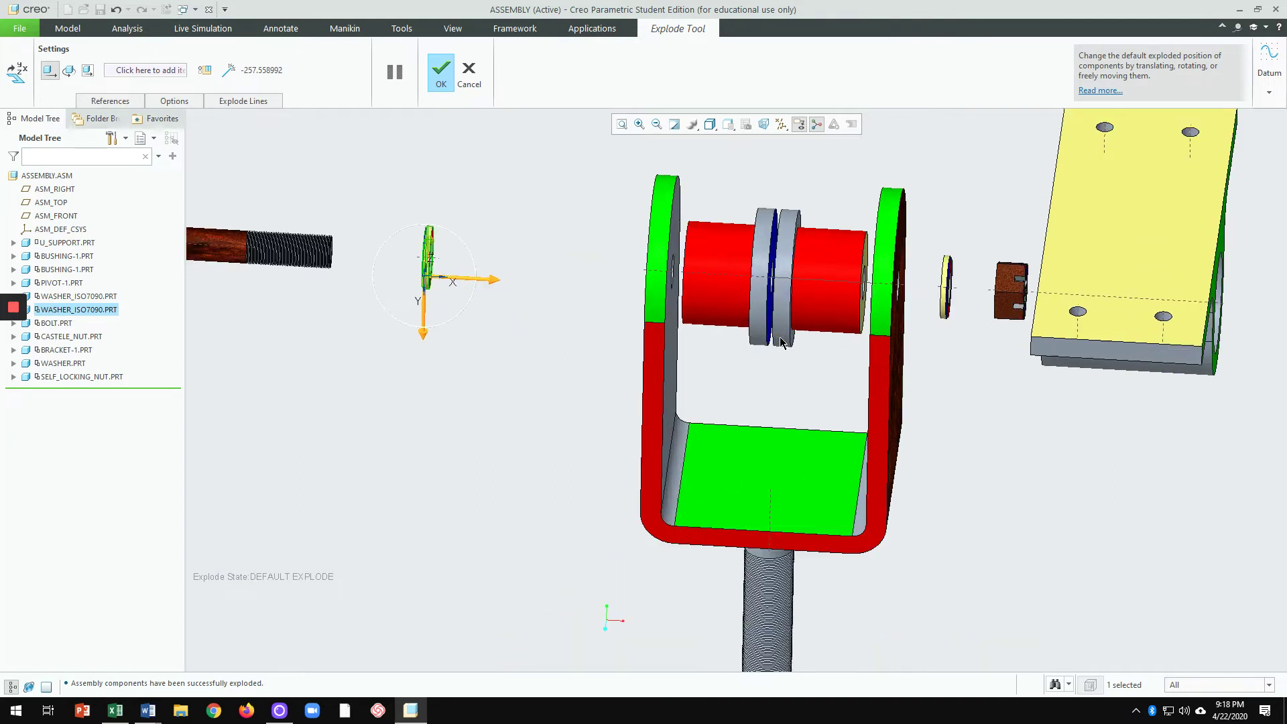
Step: Pull the left bushing out of the U-support to the left
left_click(819, 311)
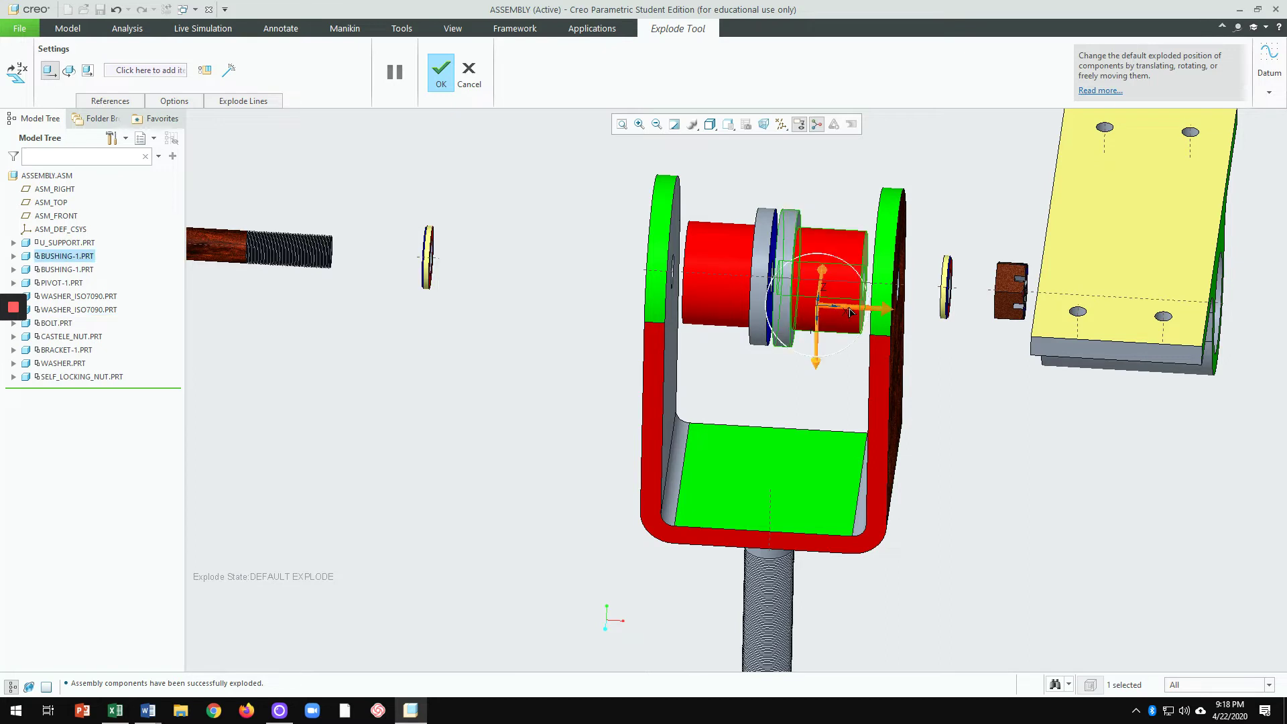
left_click_drag(851, 312, 565, 282)
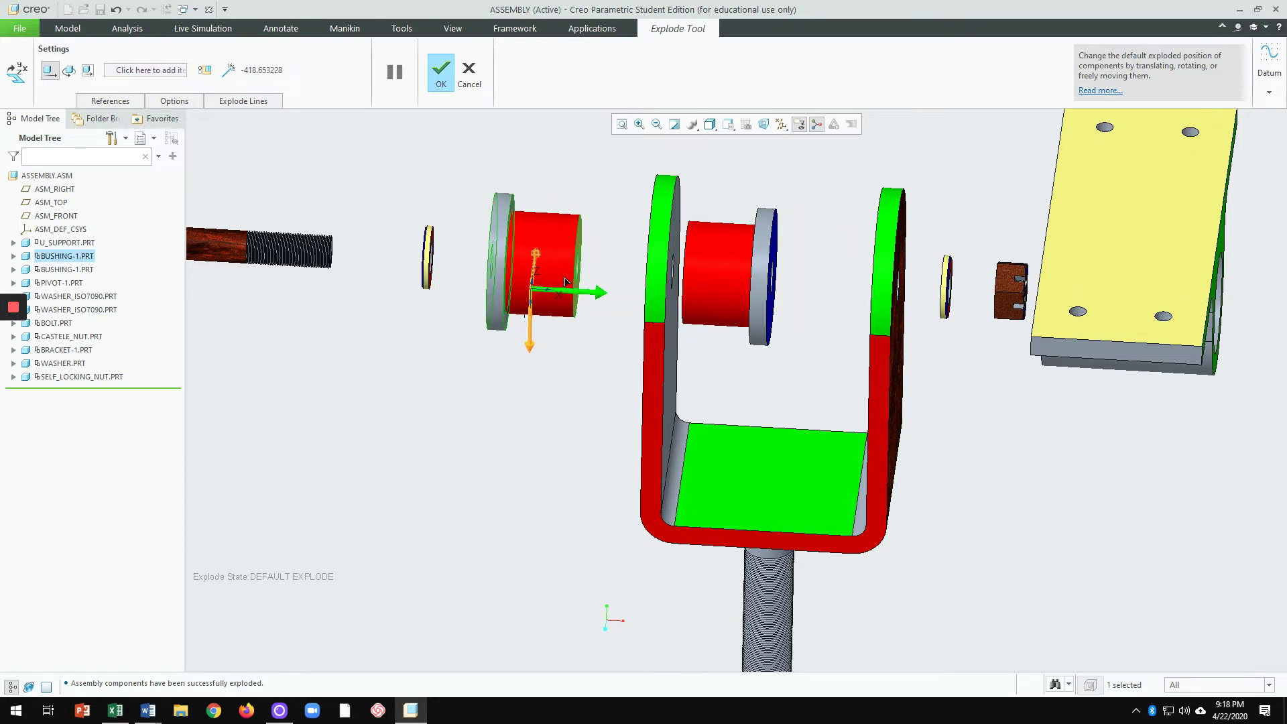
scroll(570, 417, "down", 2)
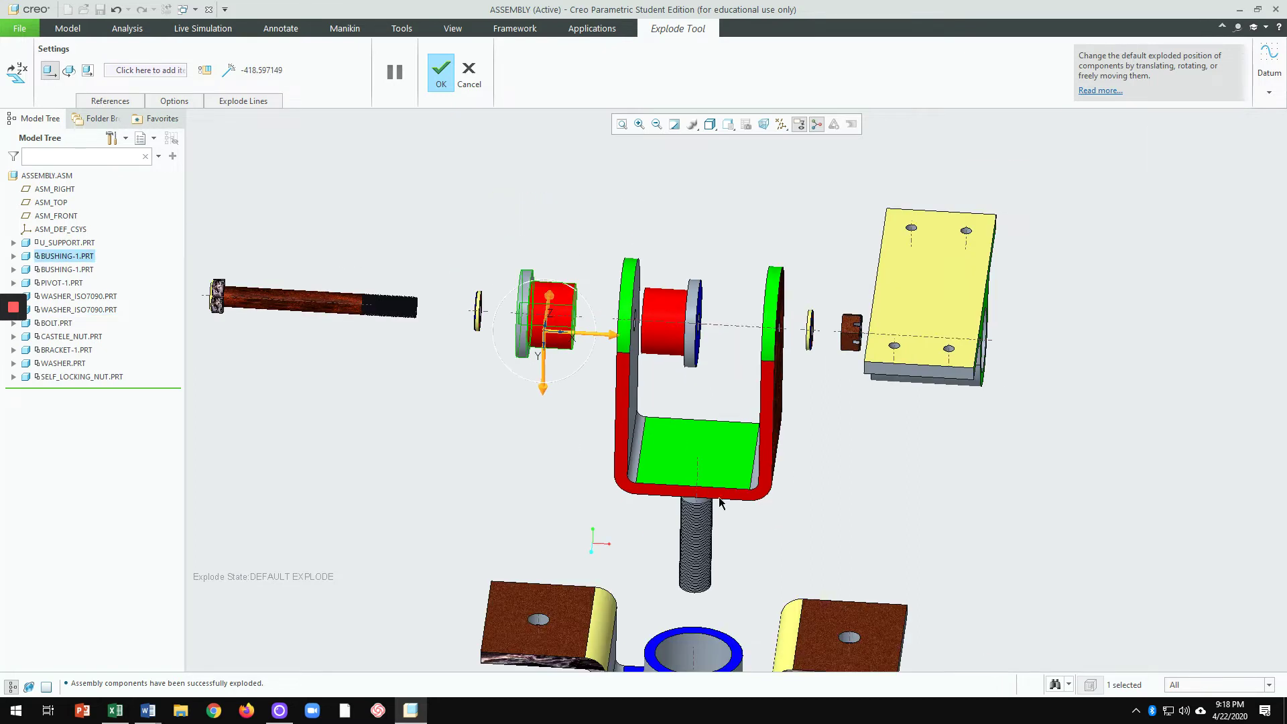
scroll(839, 439, "down", 1)
scroll(775, 419, "up", 1)
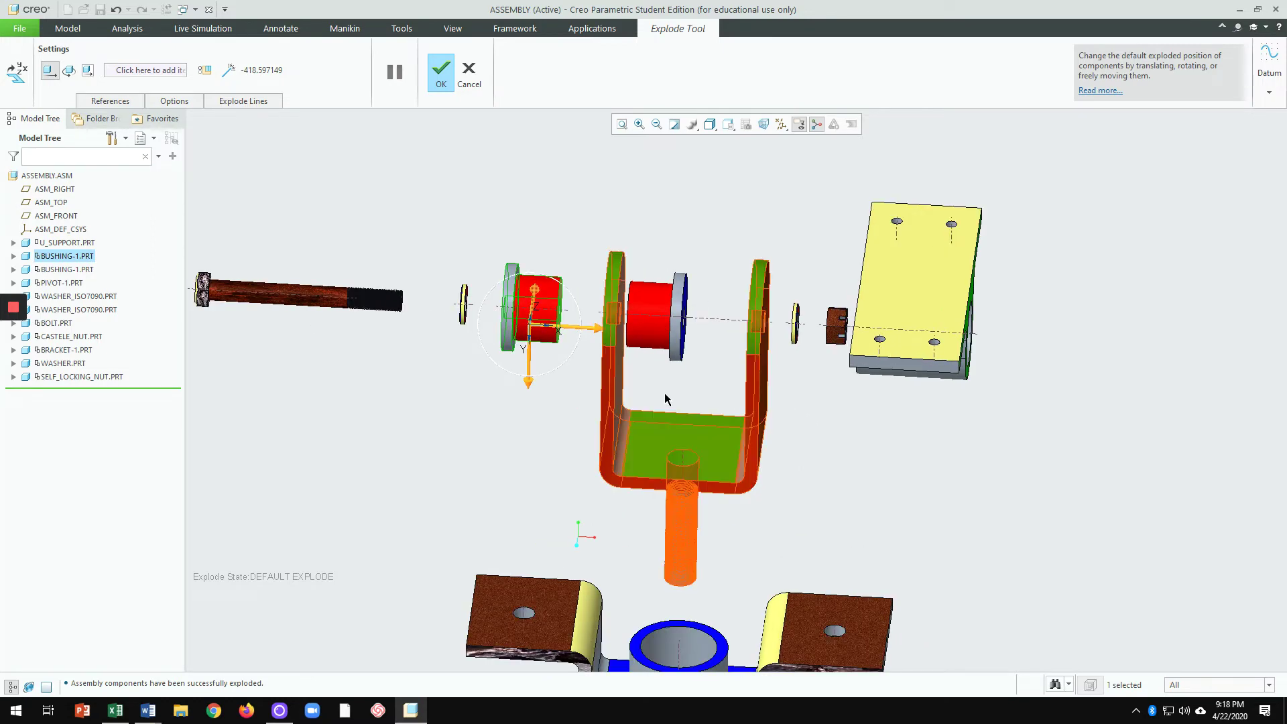
scroll(666, 399, "up", 1)
scroll(666, 396, "up", 1)
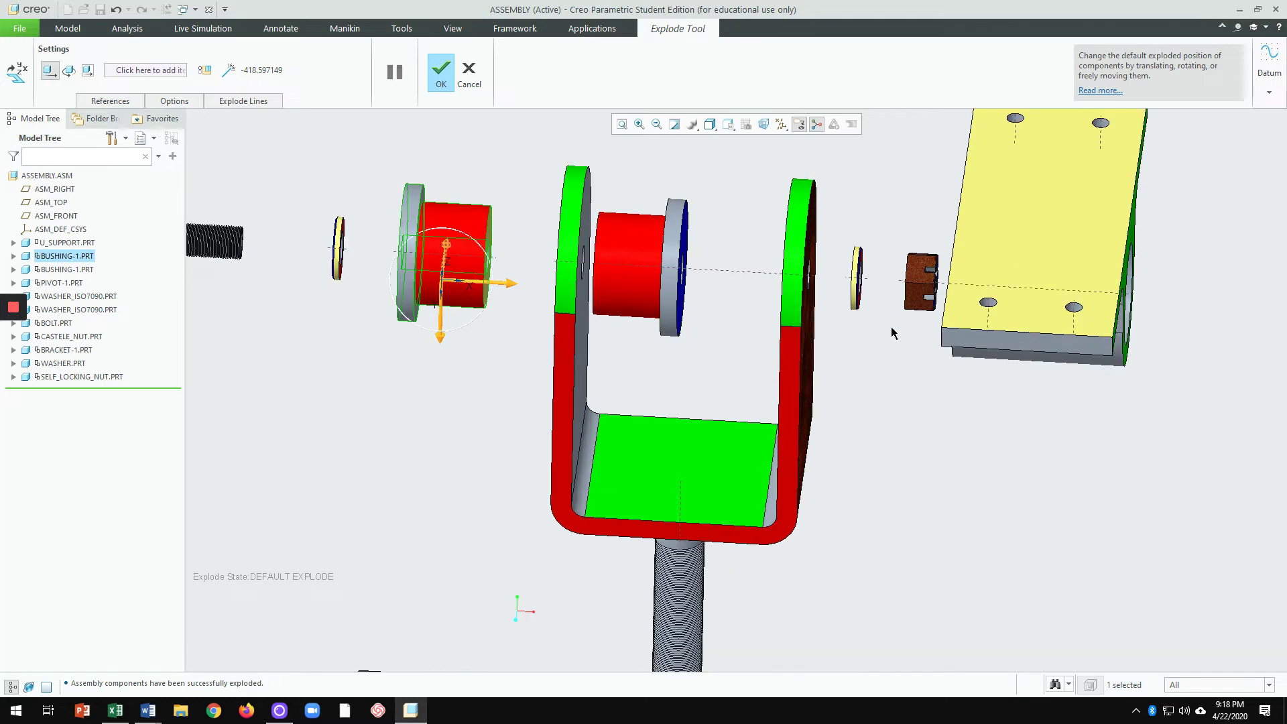
scroll(876, 388, "down", 1)
scroll(893, 347, "down", 2)
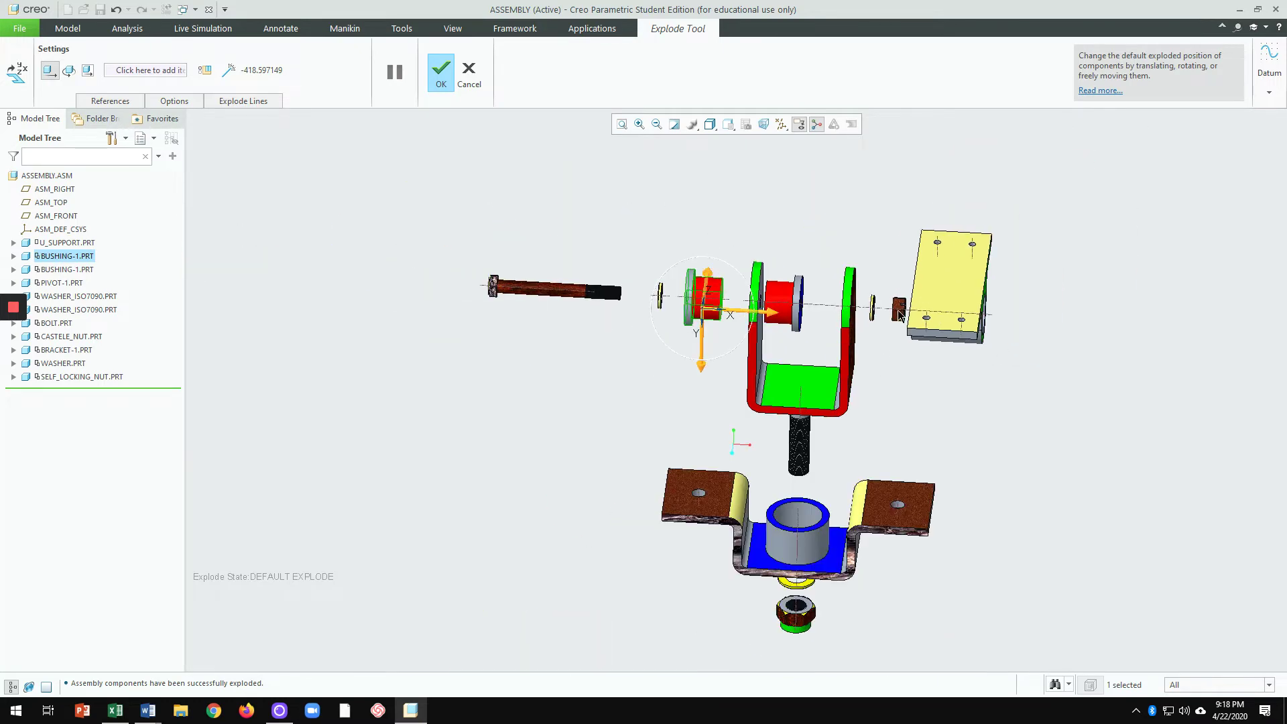
scroll(902, 321, "up", 2)
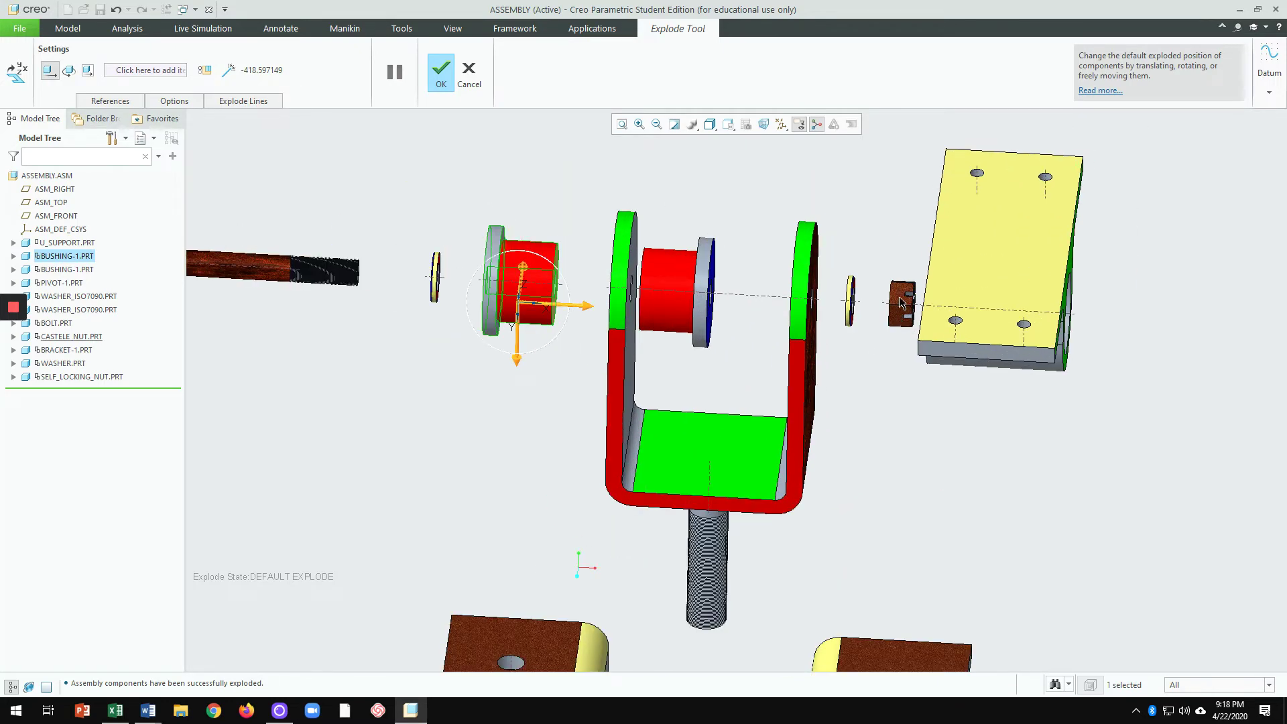
scroll(901, 320, "up", 3)
scroll(902, 305, "up", 1)
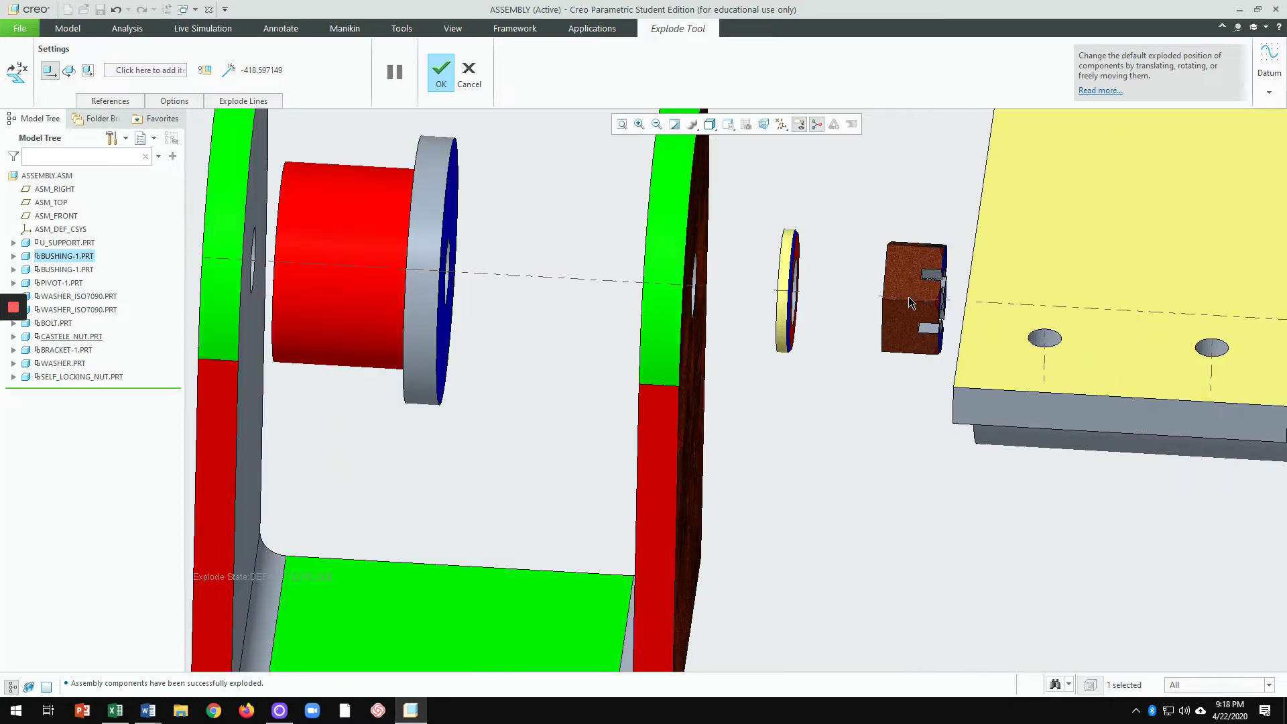
Step: Move the castle nut far to the right, clear of the bracket
left_click(908, 297)
left_click_drag(965, 302, 1271, 312)
scroll(796, 453, "down", 4)
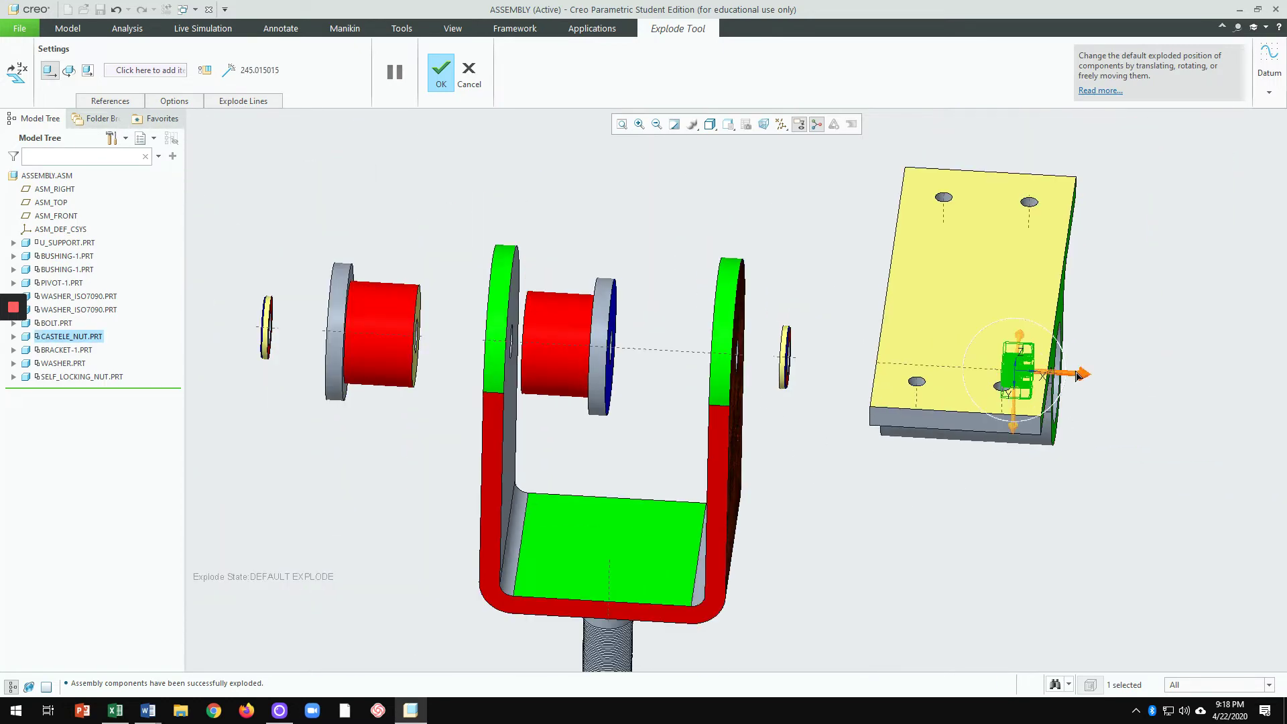
left_click_drag(1080, 377, 1131, 396)
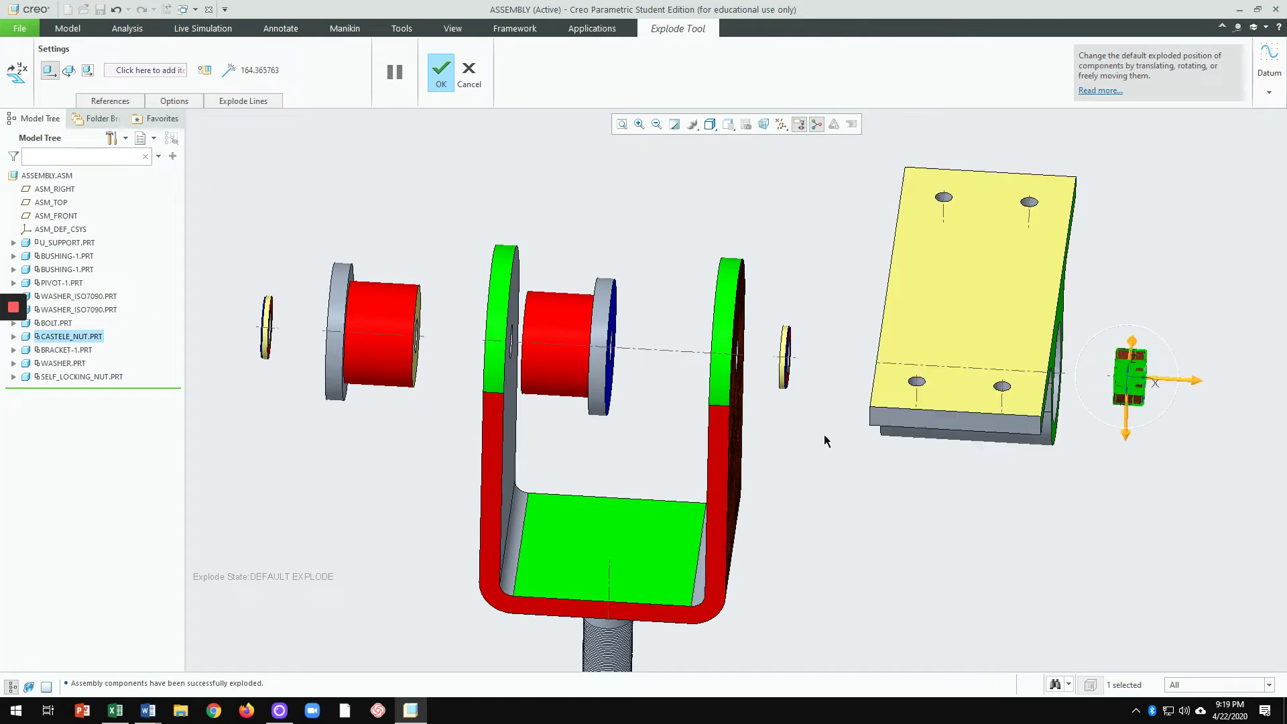
Step: Move the remaining bushing far right along the axis and turn to a front view
left_click(555, 354)
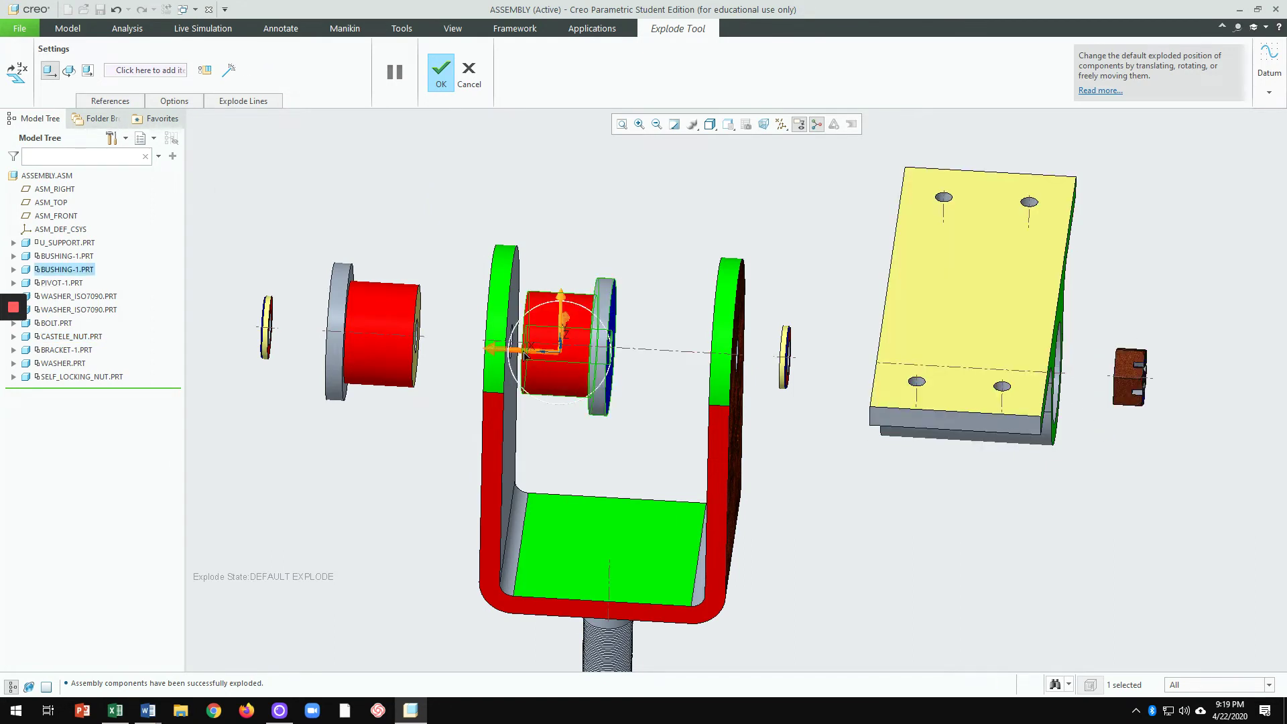
left_click_drag(556, 356, 1207, 456)
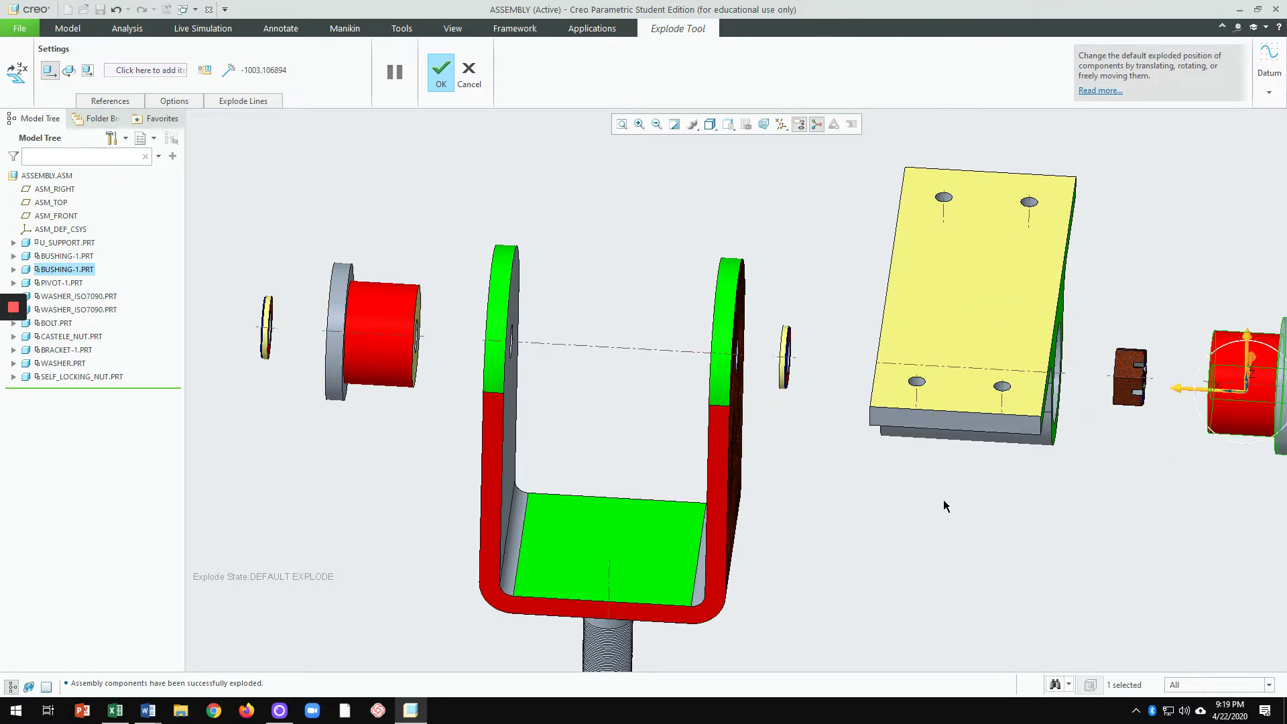
scroll(939, 506, "down", 2)
middle_click_drag(924, 524, 932, 490)
Step: Slide the pivot left between the U-support arms and move the right washer right
left_click(957, 360)
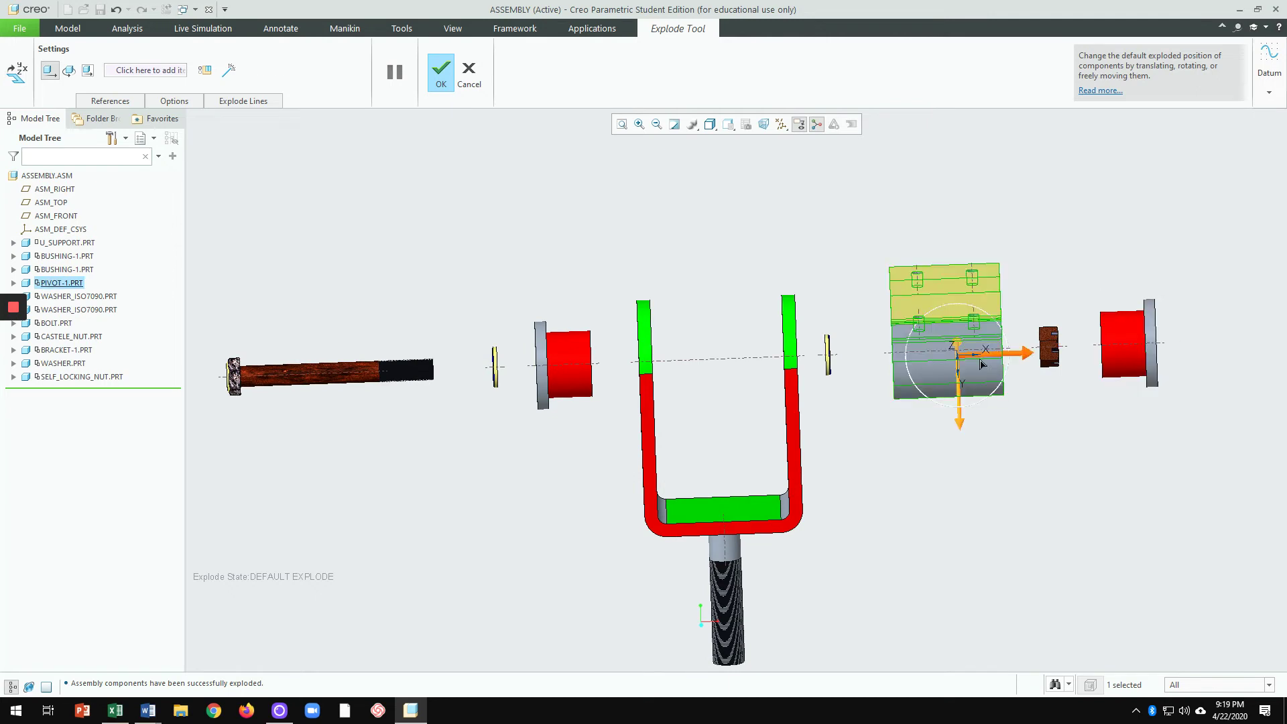
left_click_drag(1005, 363, 774, 368)
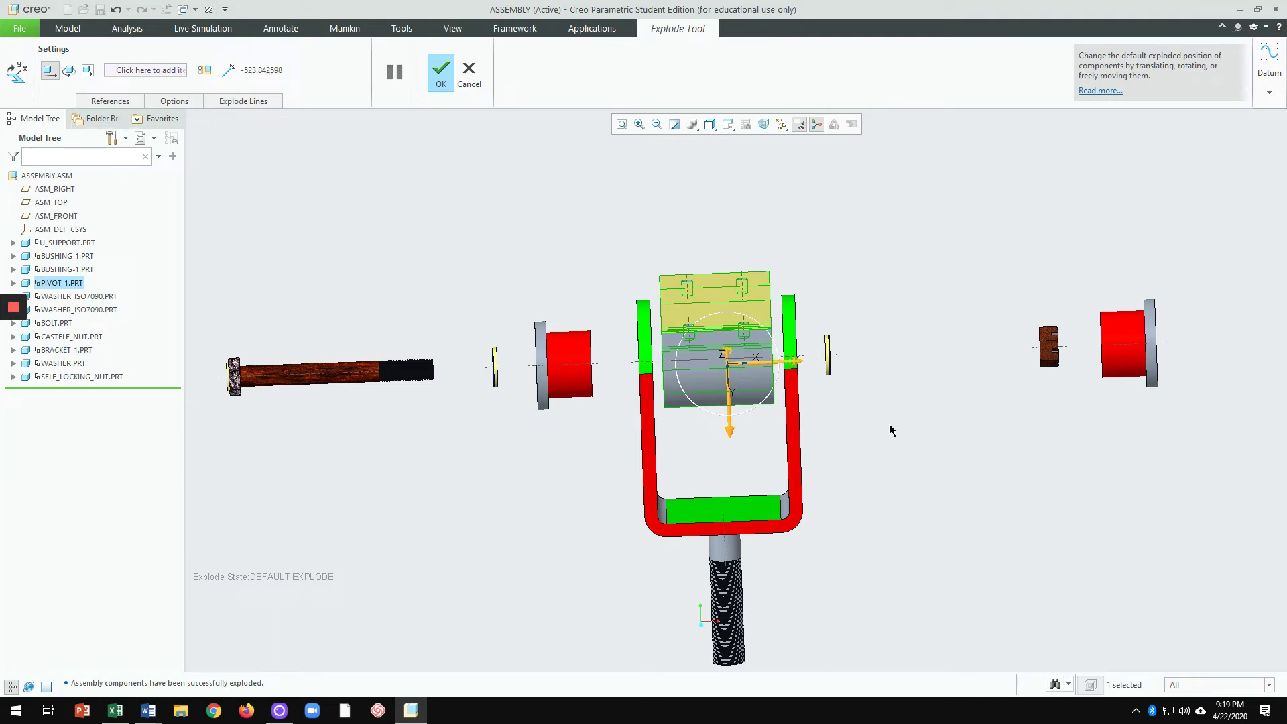
left_click(830, 366)
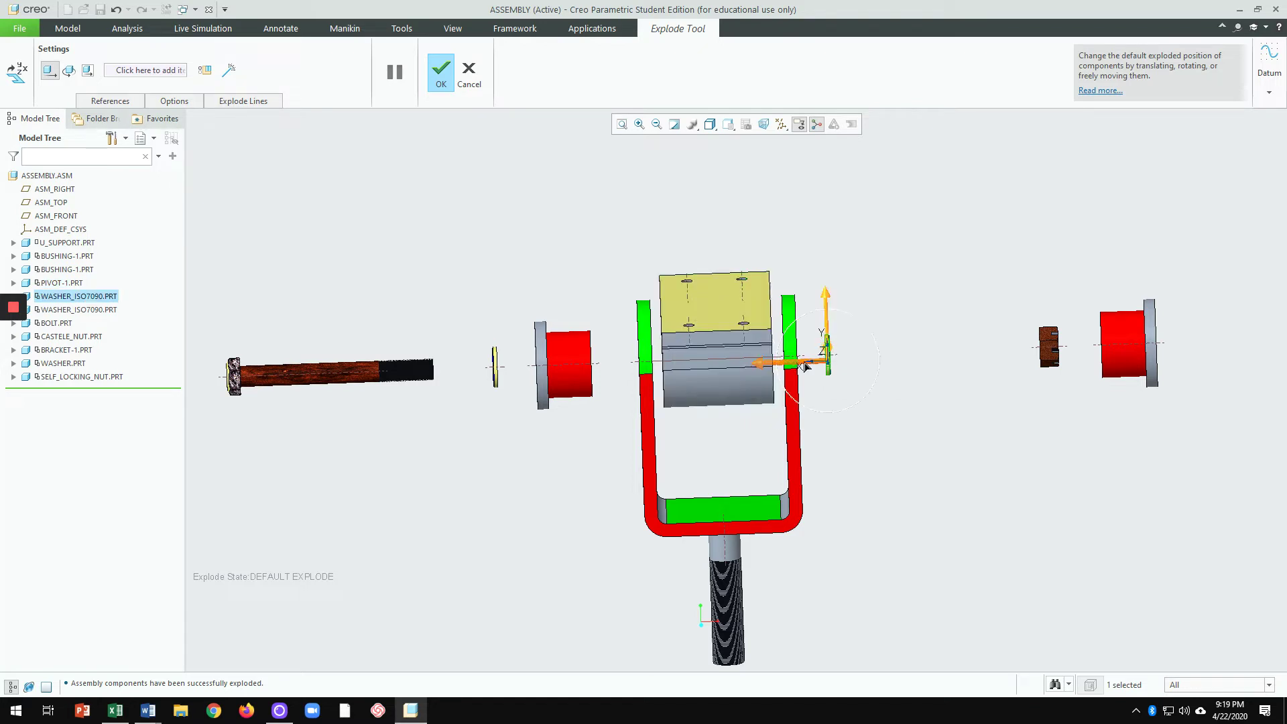
left_click_drag(829, 365, 924, 370)
Step: Place the right bushing beside the U-support, with the right washer and castle nut next to it
left_click(1108, 360)
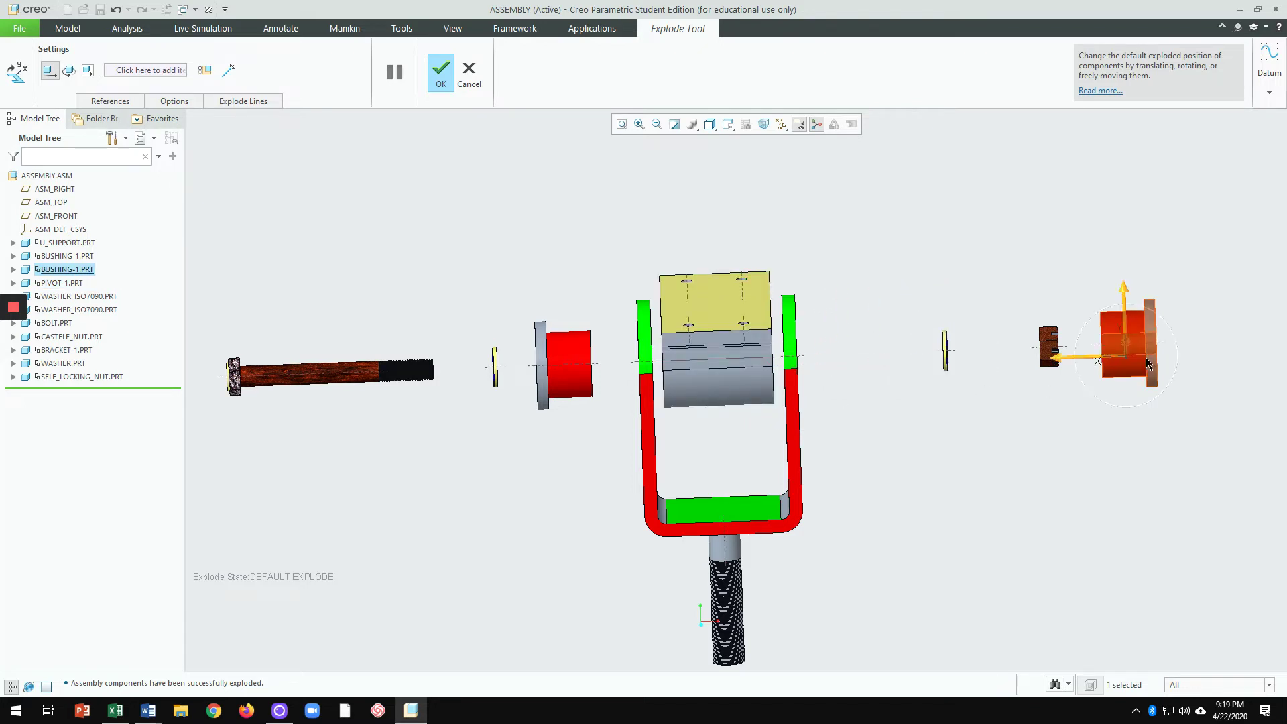
left_click_drag(1108, 361, 832, 367)
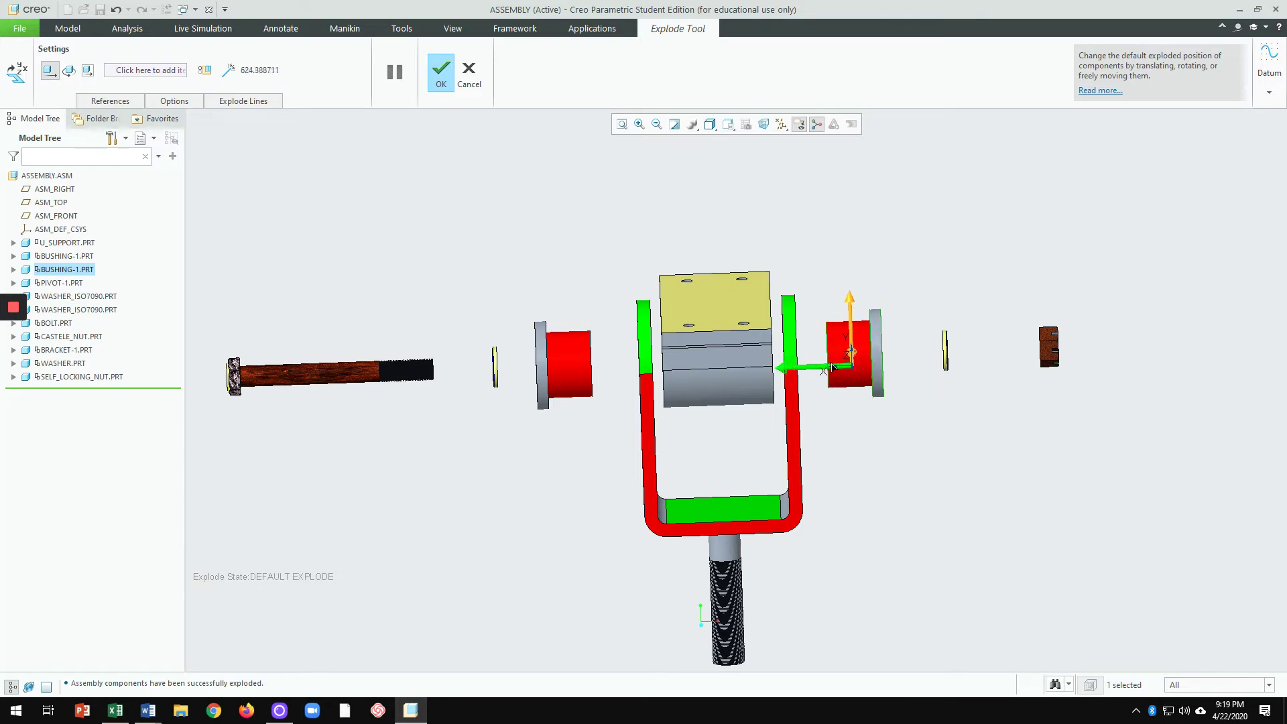
left_click(946, 364)
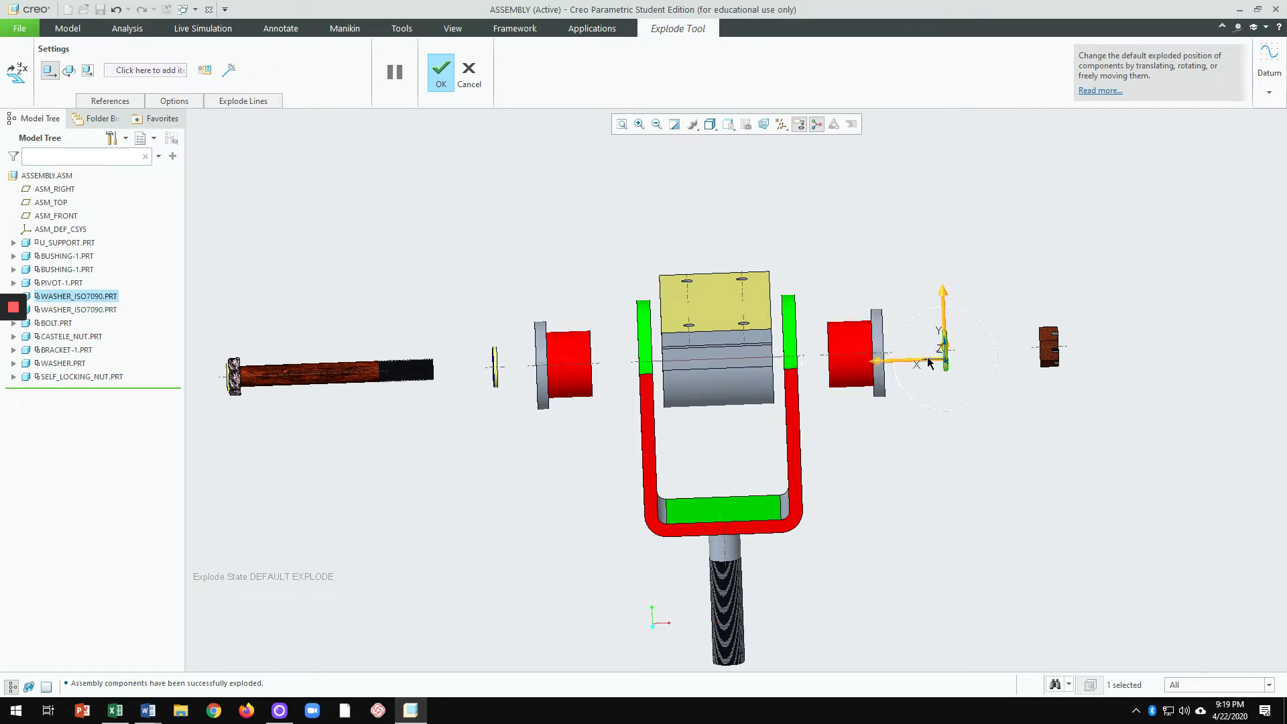
left_click_drag(946, 364, 925, 368)
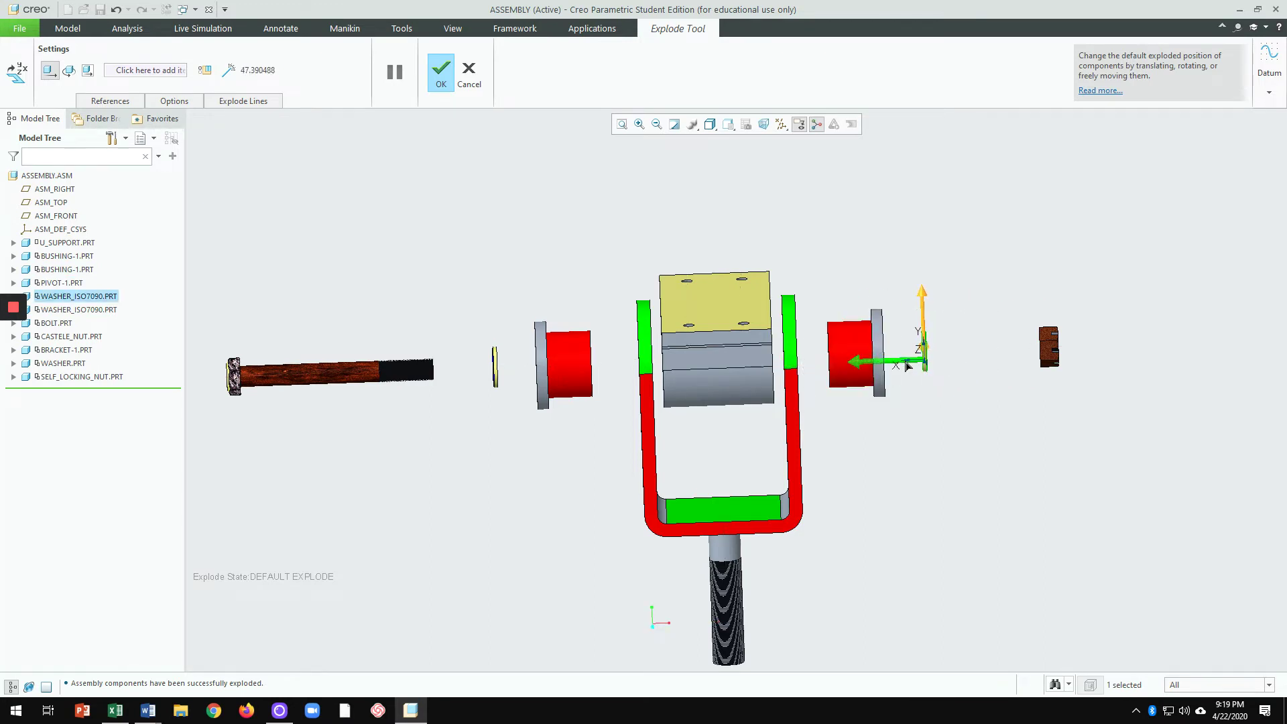
left_click(1049, 356)
left_click_drag(1073, 362, 983, 368)
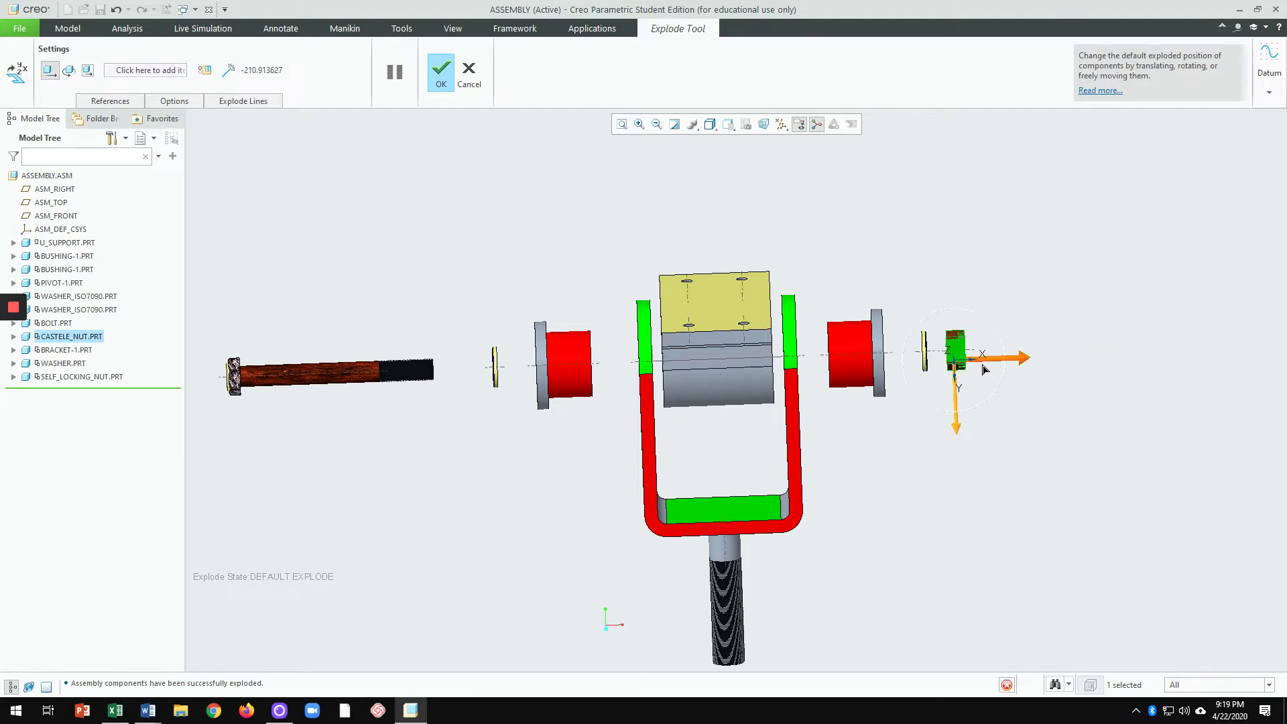
left_click(925, 367)
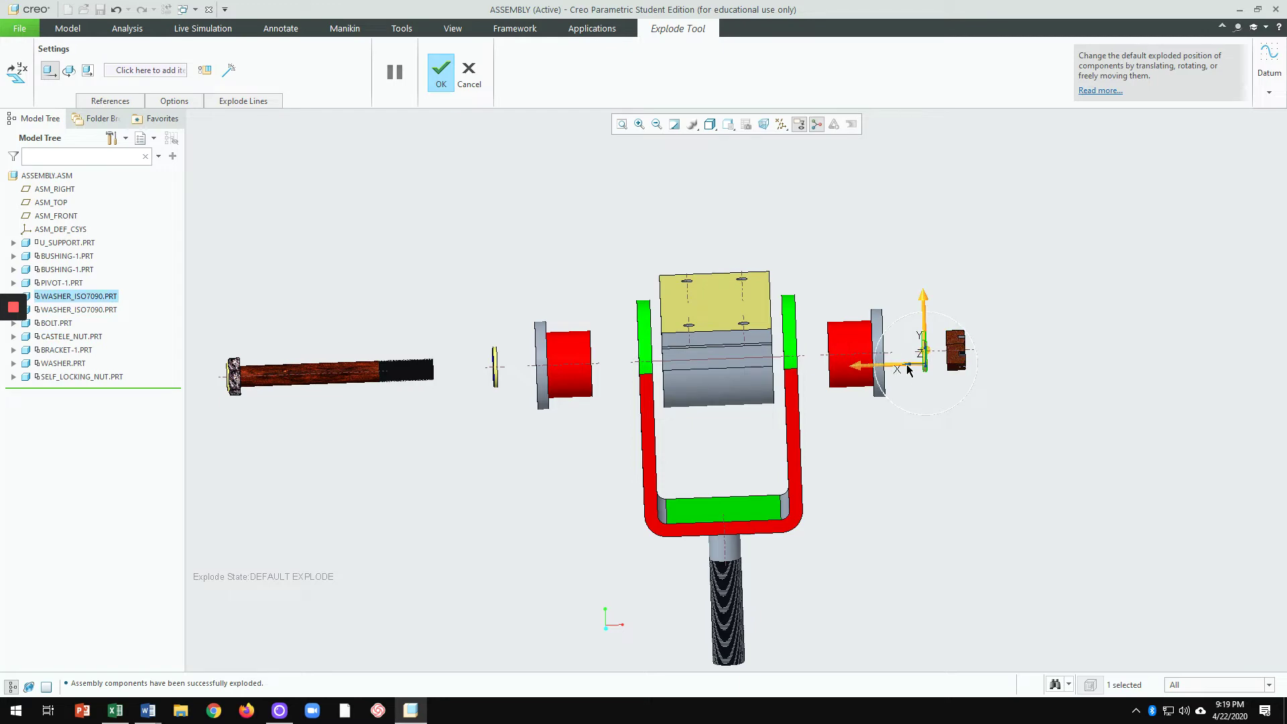
scroll(895, 410, "down", 3)
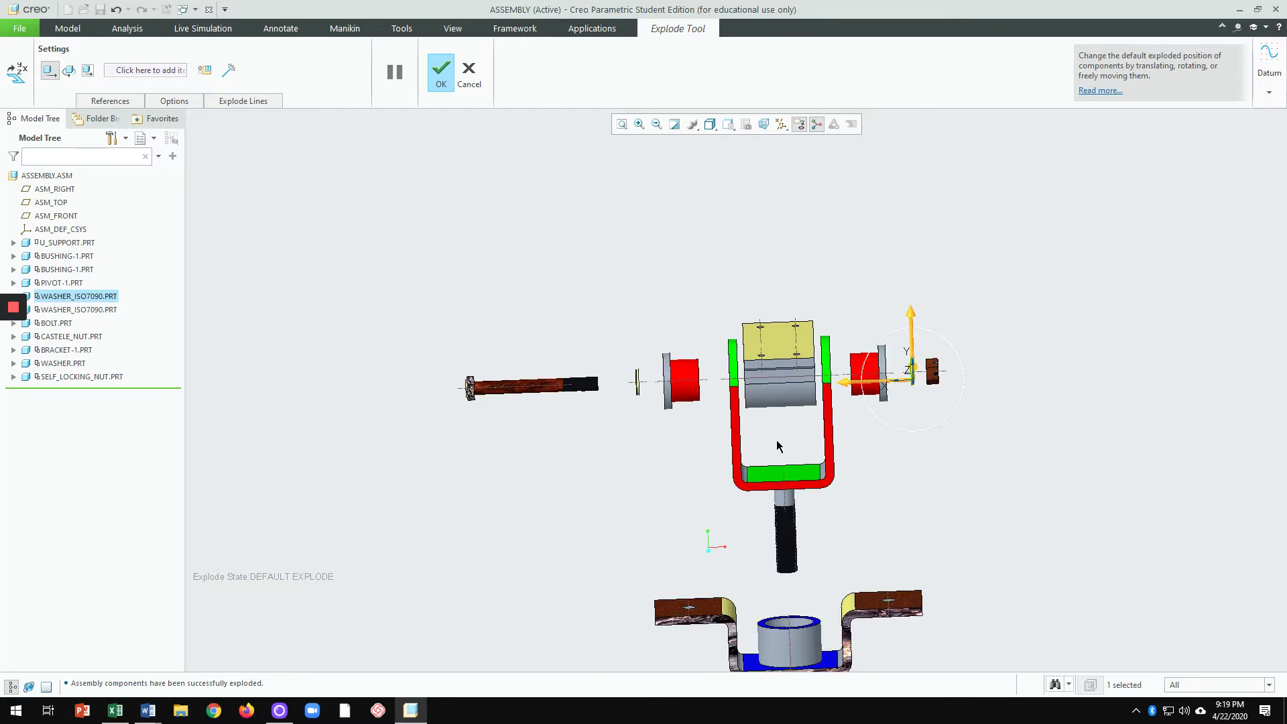
scroll(1052, 396, "up", 6)
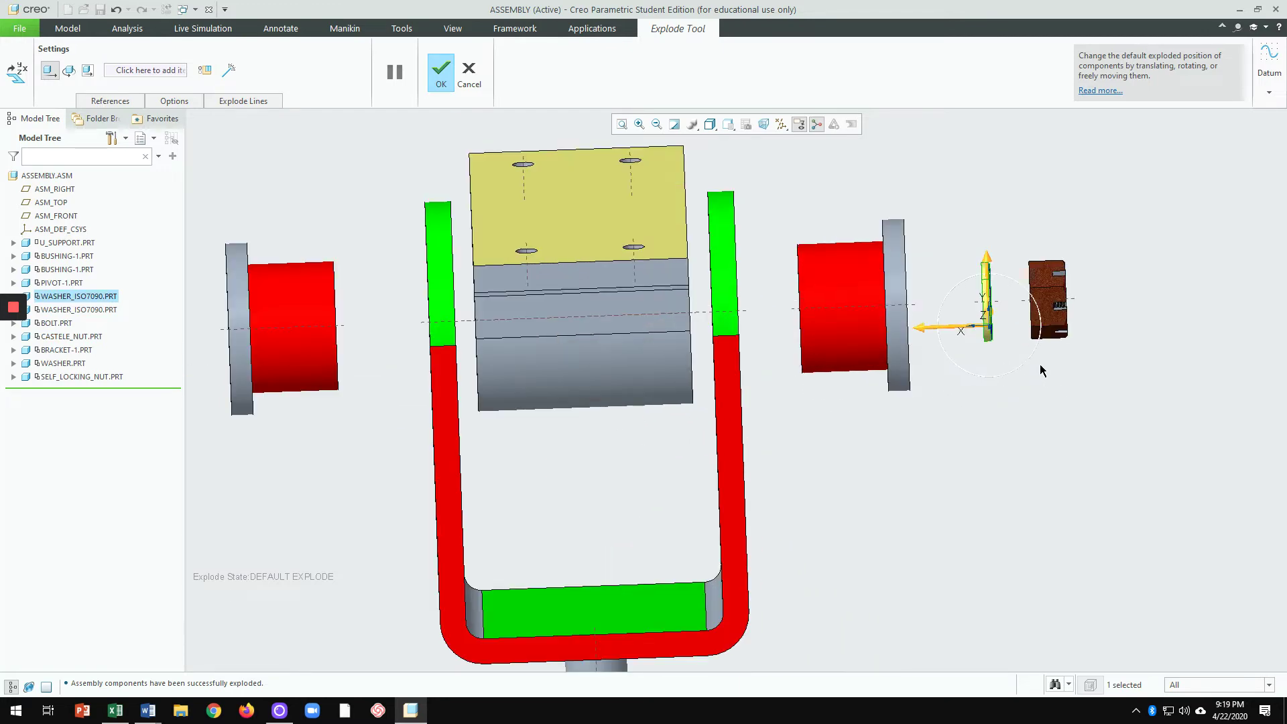
scroll(1051, 370, "down", 2)
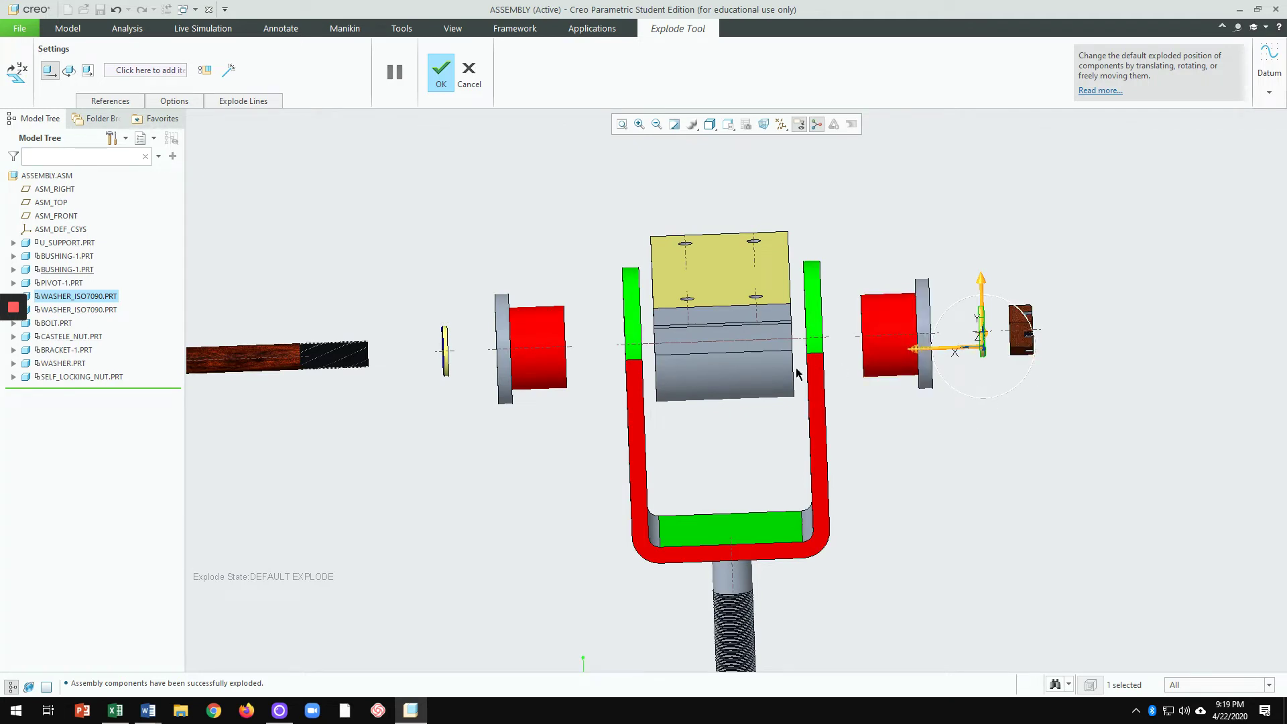
Step: Nudge the left bushing toward the U-support and the castle nut further right
left_click(556, 356)
left_click_drag(588, 361, 605, 362)
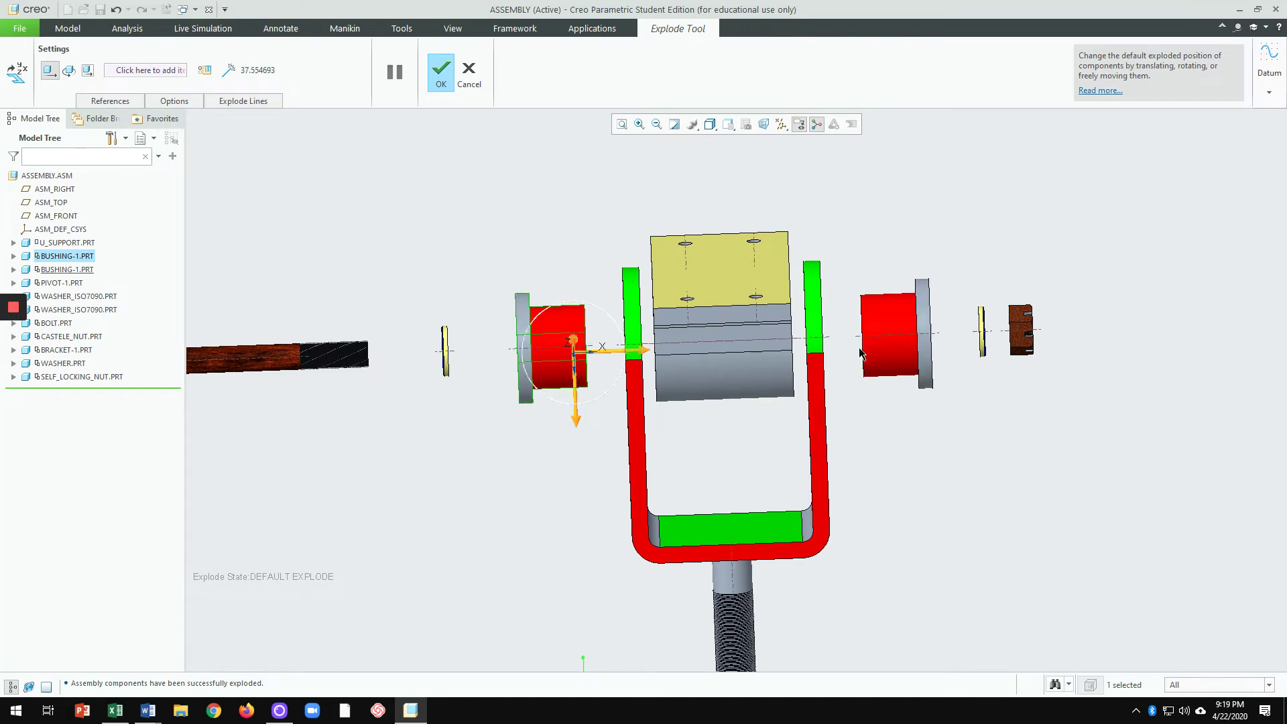
scroll(814, 409, "down", 5)
scroll(828, 389, "up", 4)
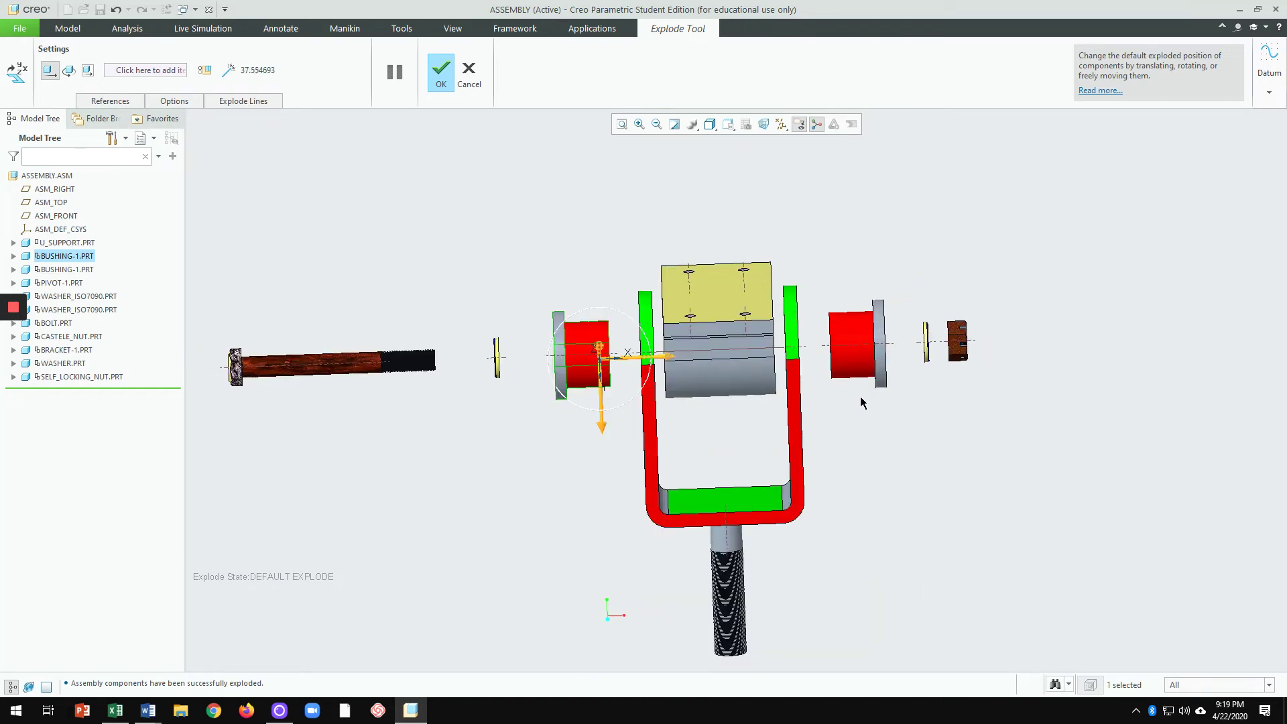
left_click(957, 356)
left_click_drag(985, 357, 999, 358)
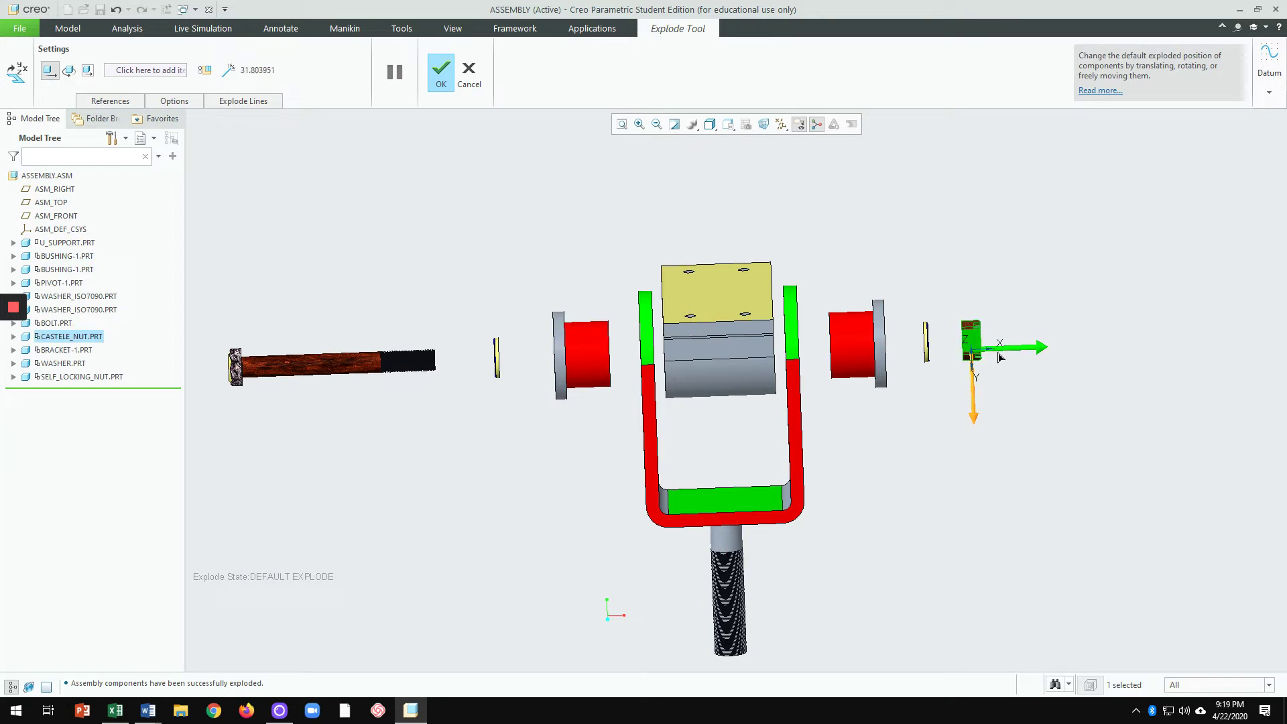
scroll(905, 382, "down", 1)
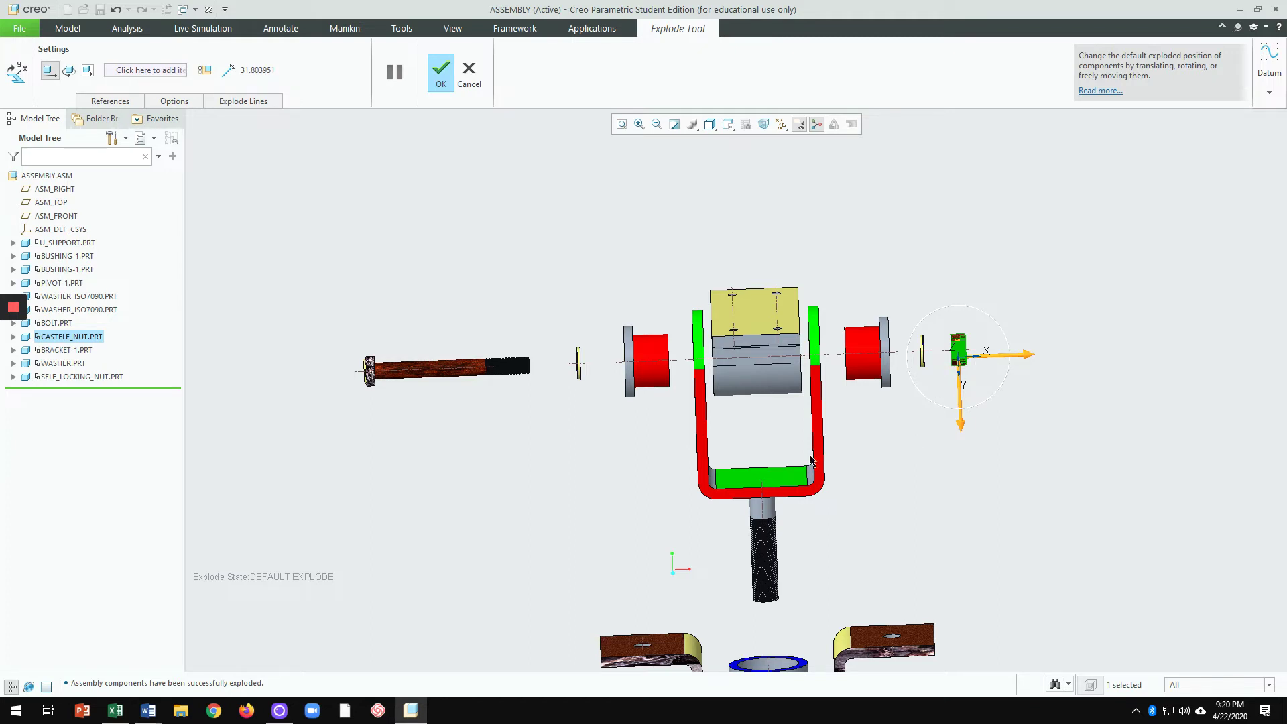
Step: Slide the bolt and left washer closer to the rest of the assembly
left_click(445, 368)
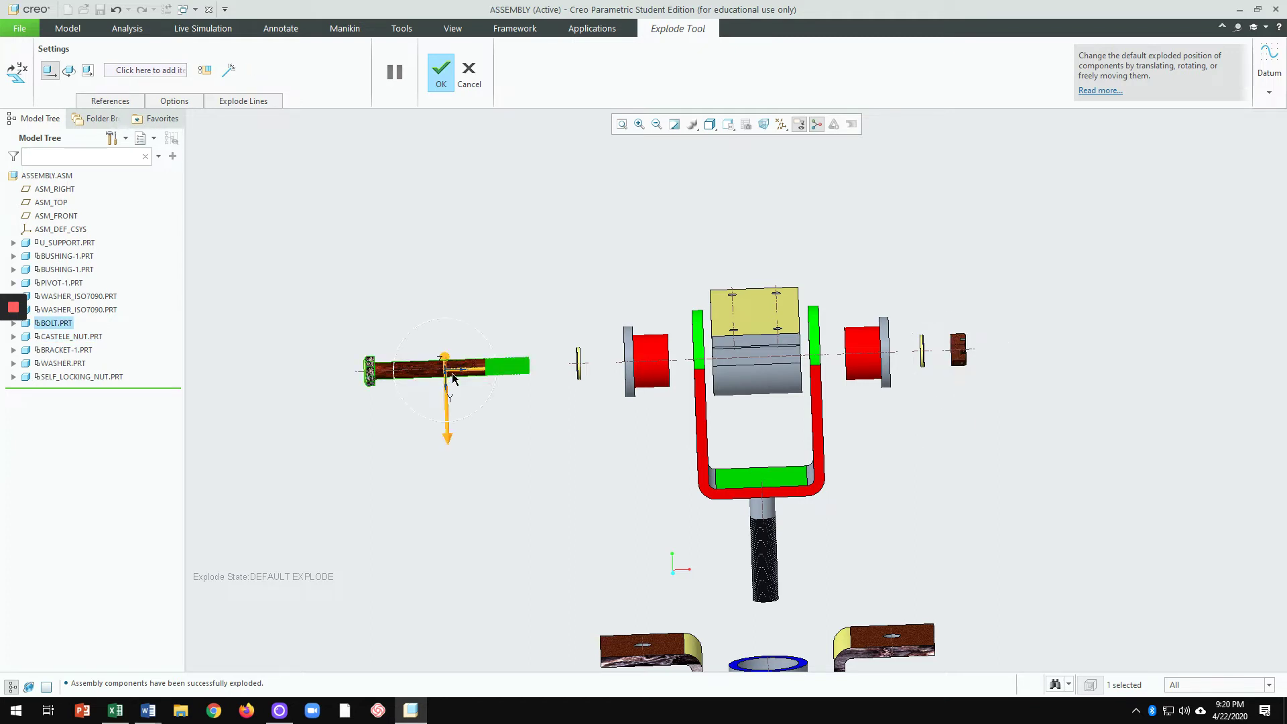
left_click_drag(469, 374, 497, 375)
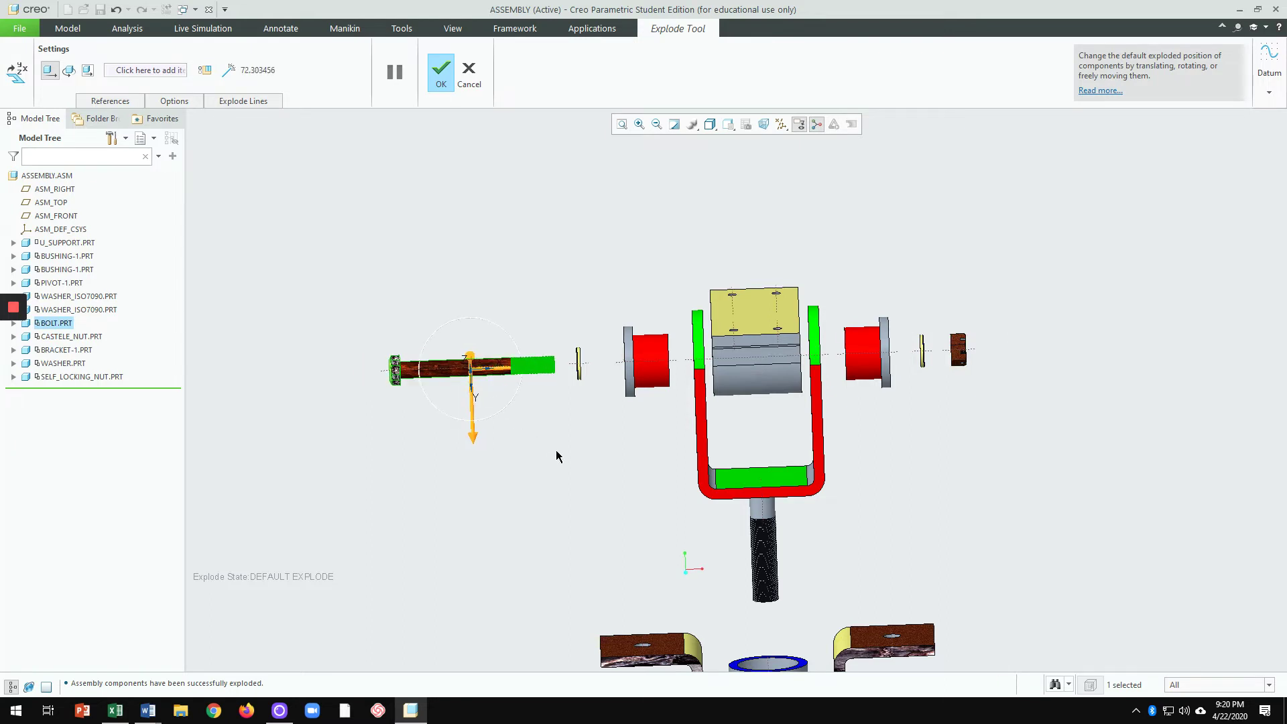
scroll(556, 449, "up", 3)
left_click(589, 362)
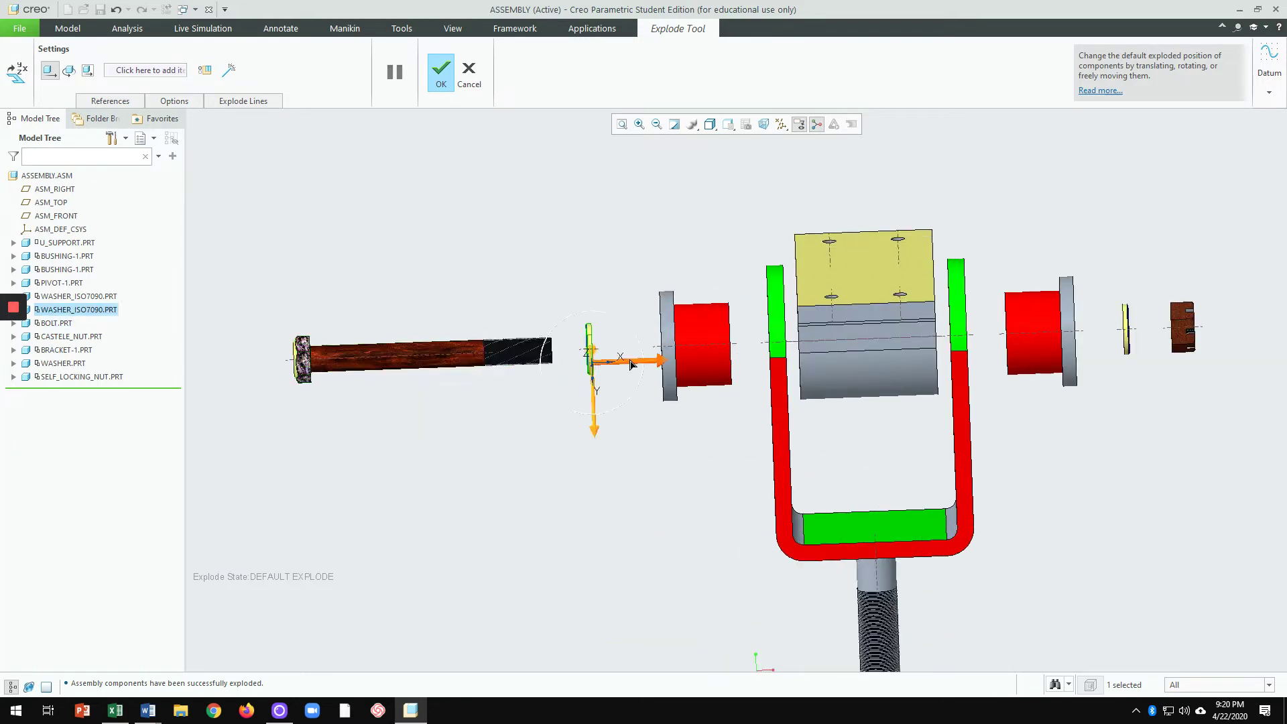
left_click_drag(632, 366, 652, 367)
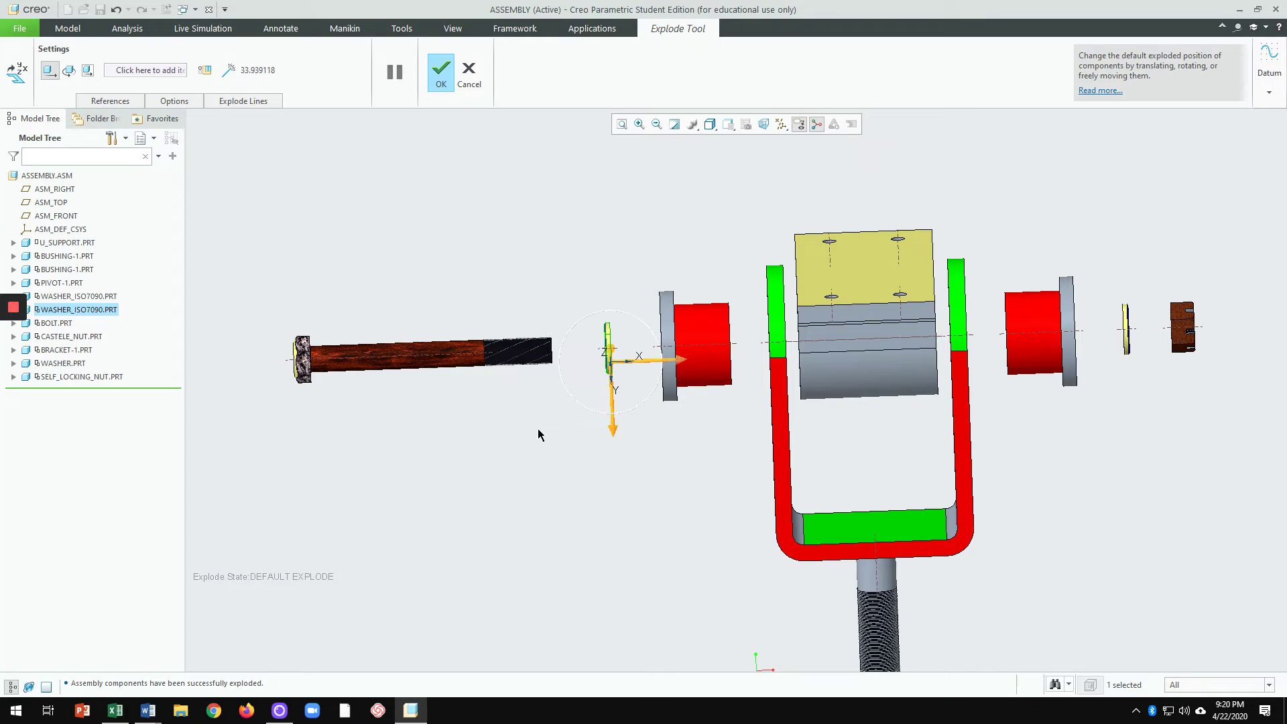
left_click(481, 366)
scroll(452, 374, "down", 5)
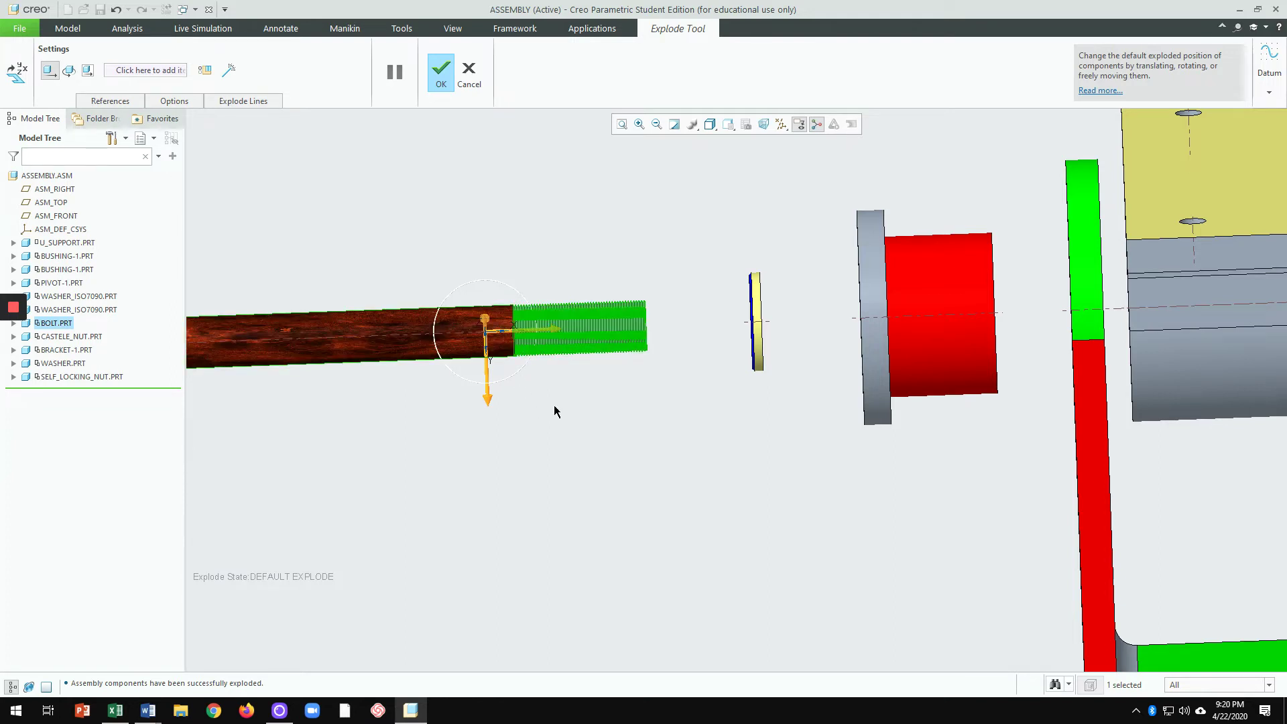
scroll(554, 410, "up", 2)
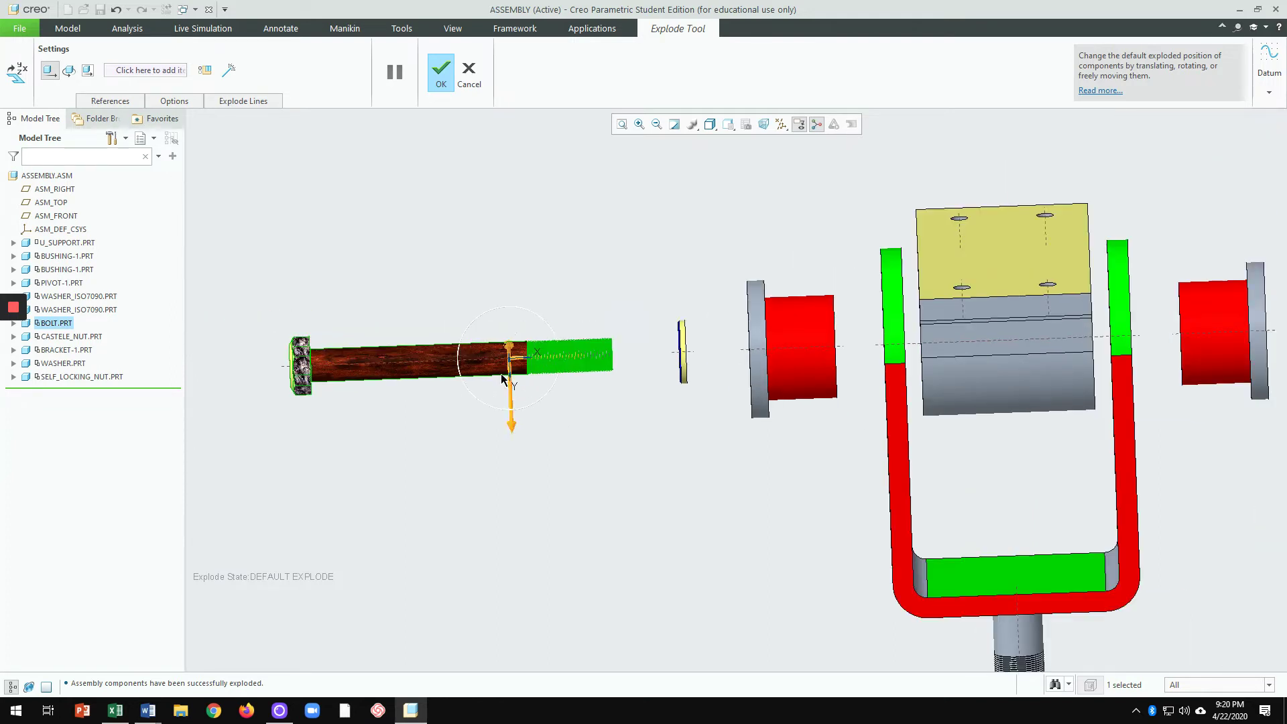
scroll(429, 351, "down", 8)
left_click_drag(380, 347, 441, 346)
scroll(445, 420, "up", 5)
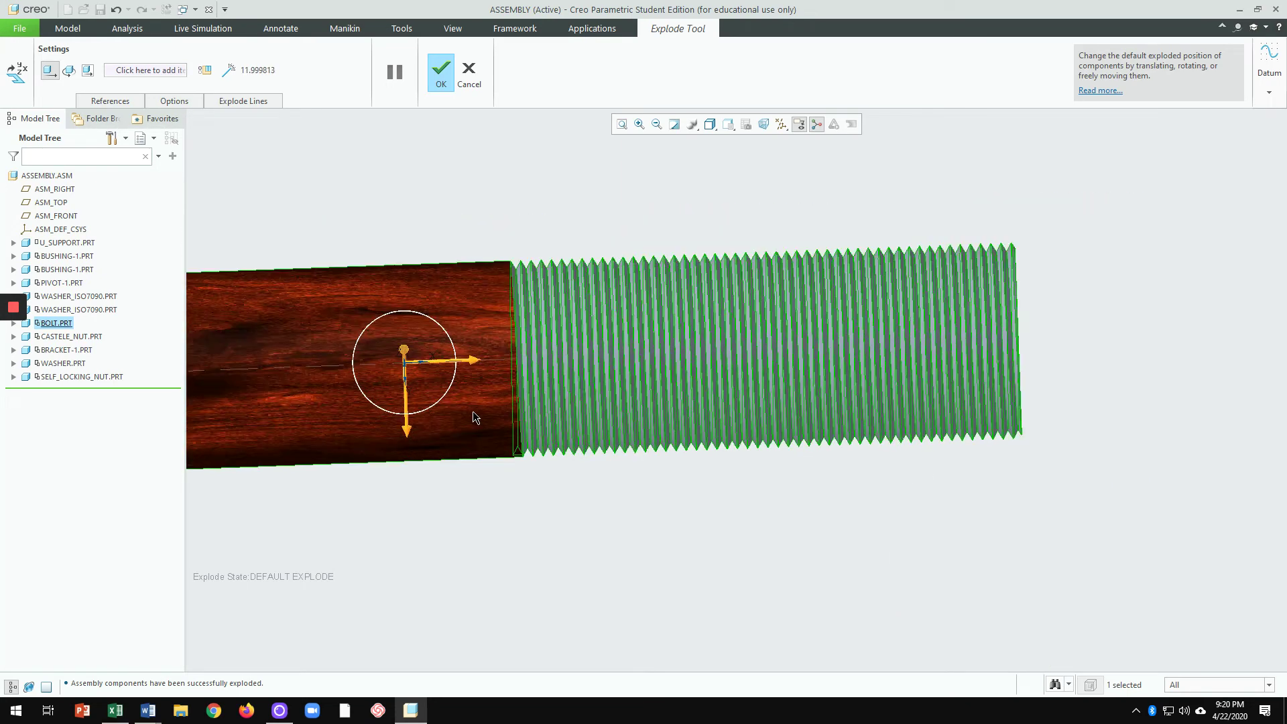
scroll(605, 416, "up", 5)
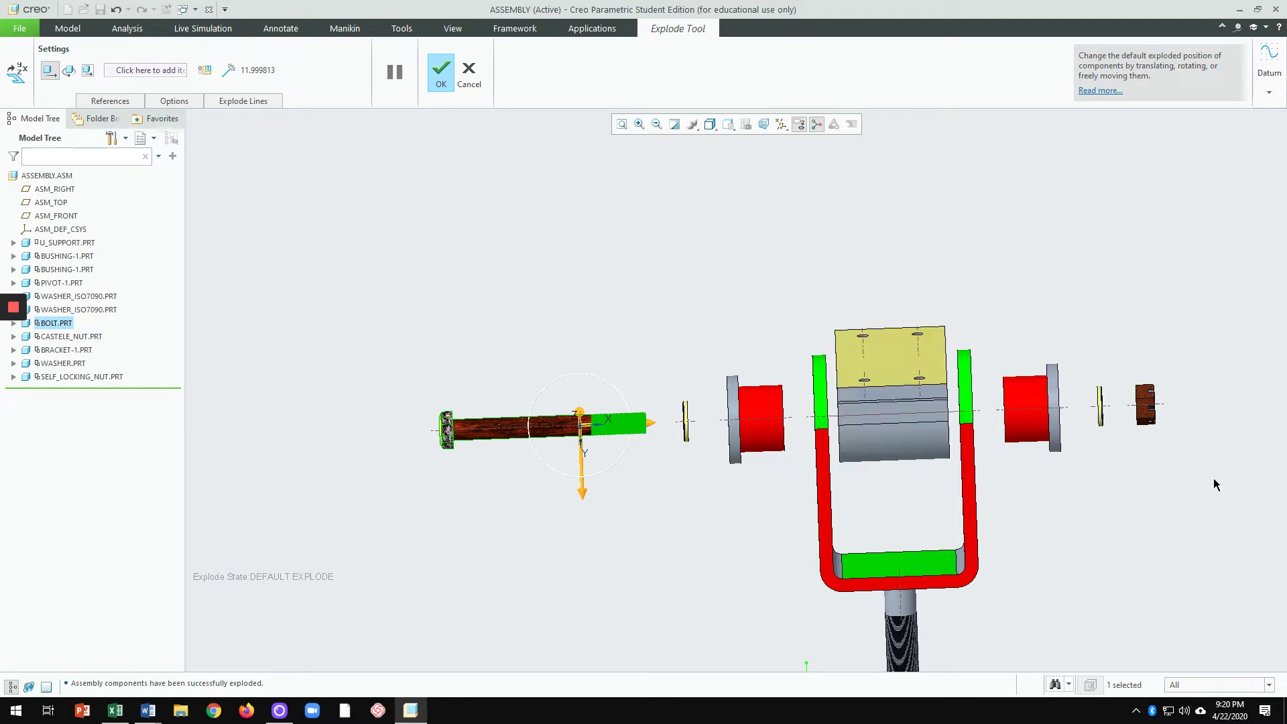
Step: Select the castle nut, right washer and right bushing together
left_click(1145, 404)
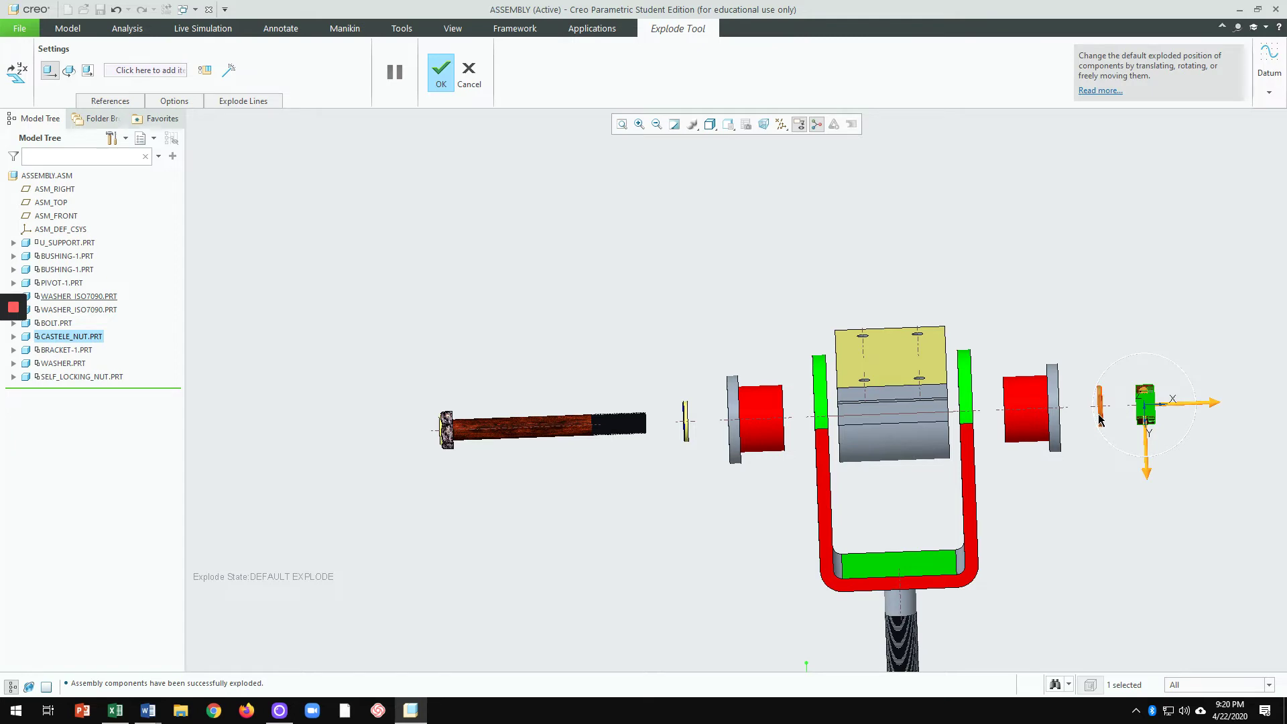
scroll(1100, 419, "up", 5)
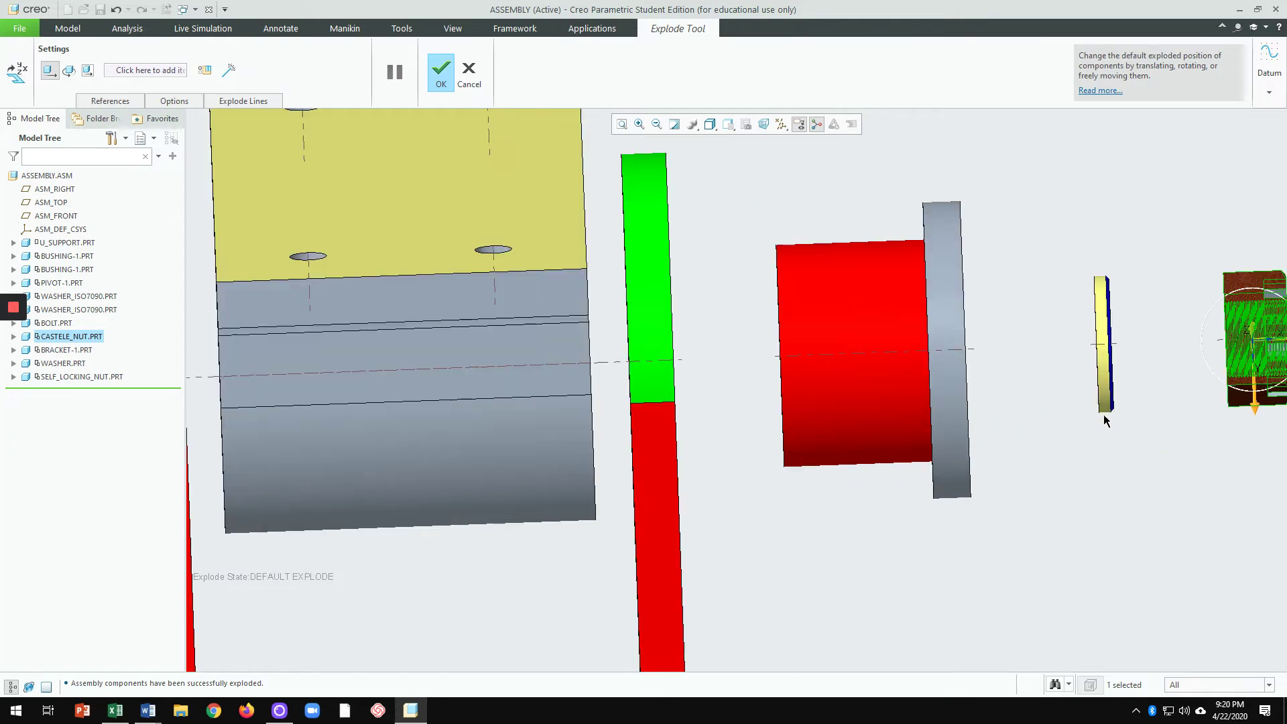
left_click(1108, 377, "ctrl")
left_click(959, 417, "ctrl")
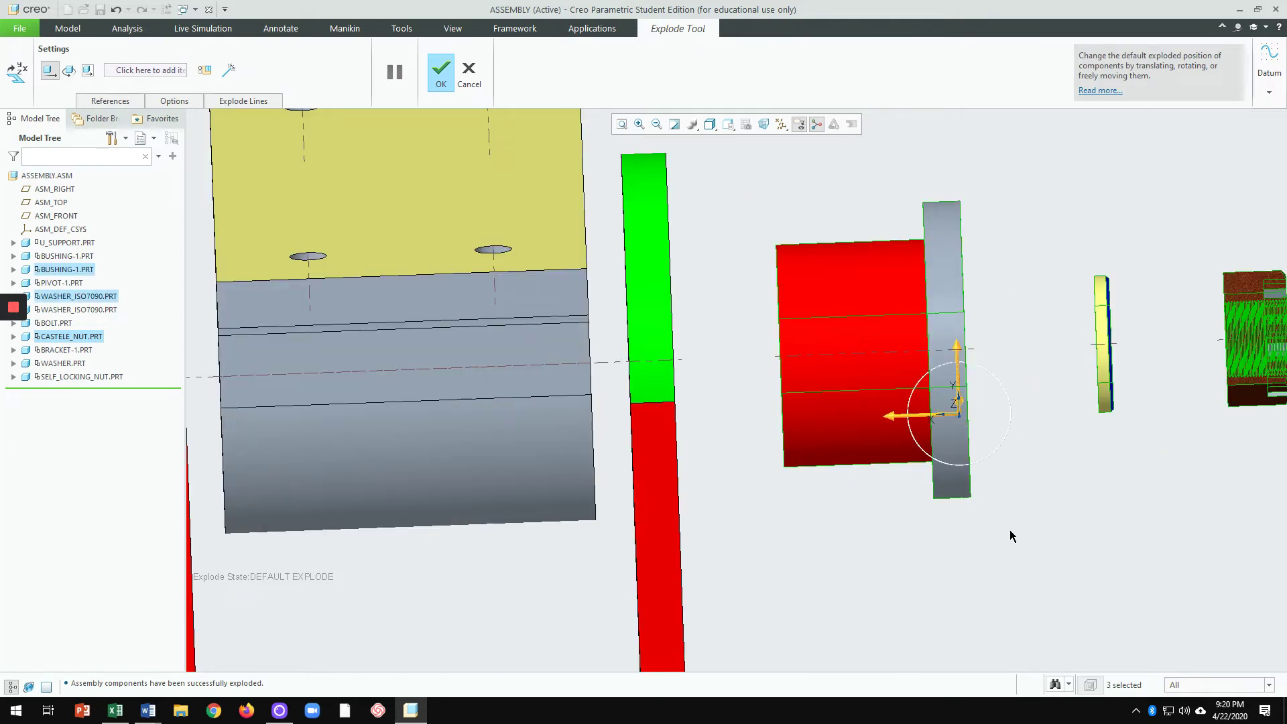
Step: Add the pivot block, left bushing, left washer and bolt, then lift the whole group above the U-support
scroll(1003, 520, "down", 5)
scroll(924, 522, "up", 4)
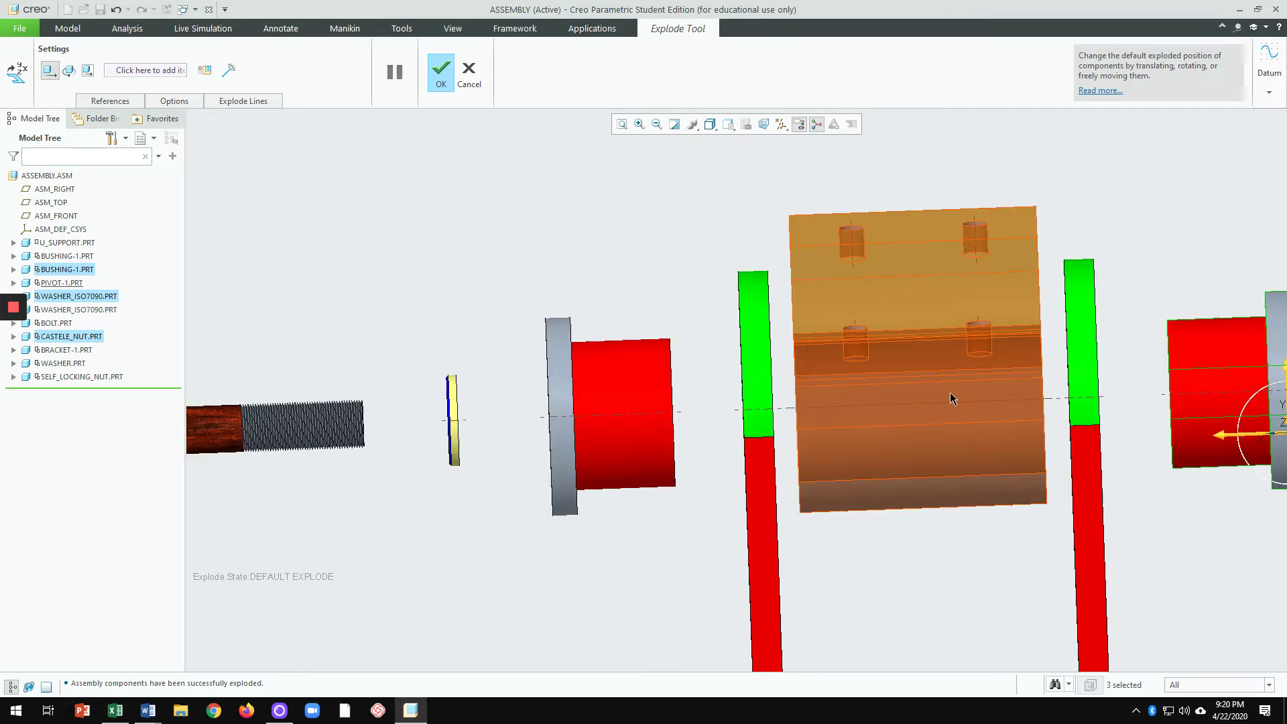
left_click(951, 396, "ctrl")
left_click(650, 449, "ctrl")
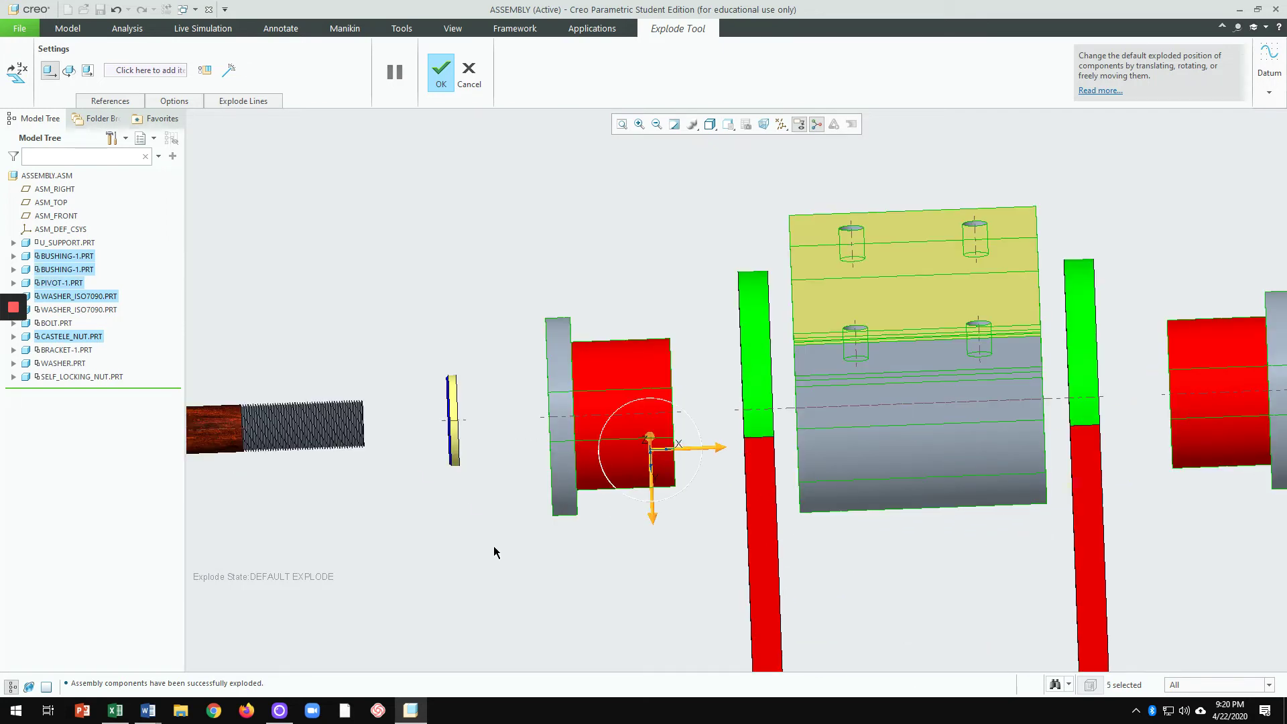
left_click(456, 458, "ctrl")
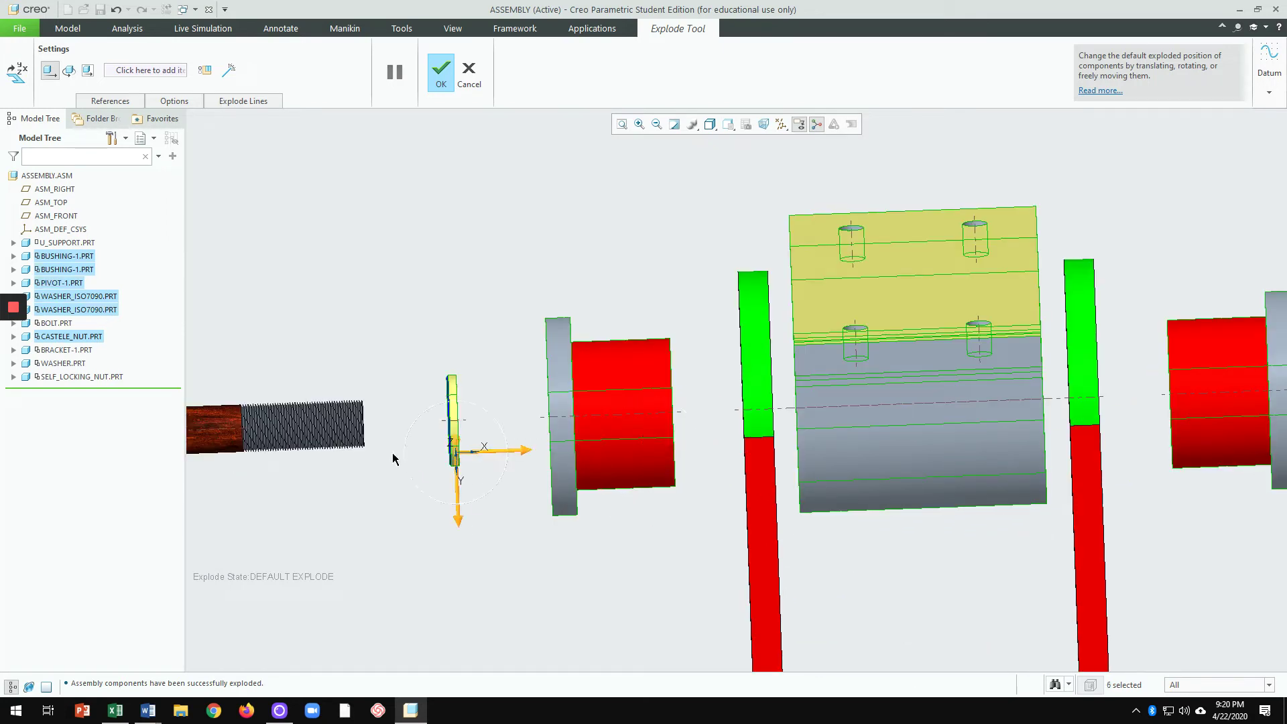
scroll(344, 468, "down", 3)
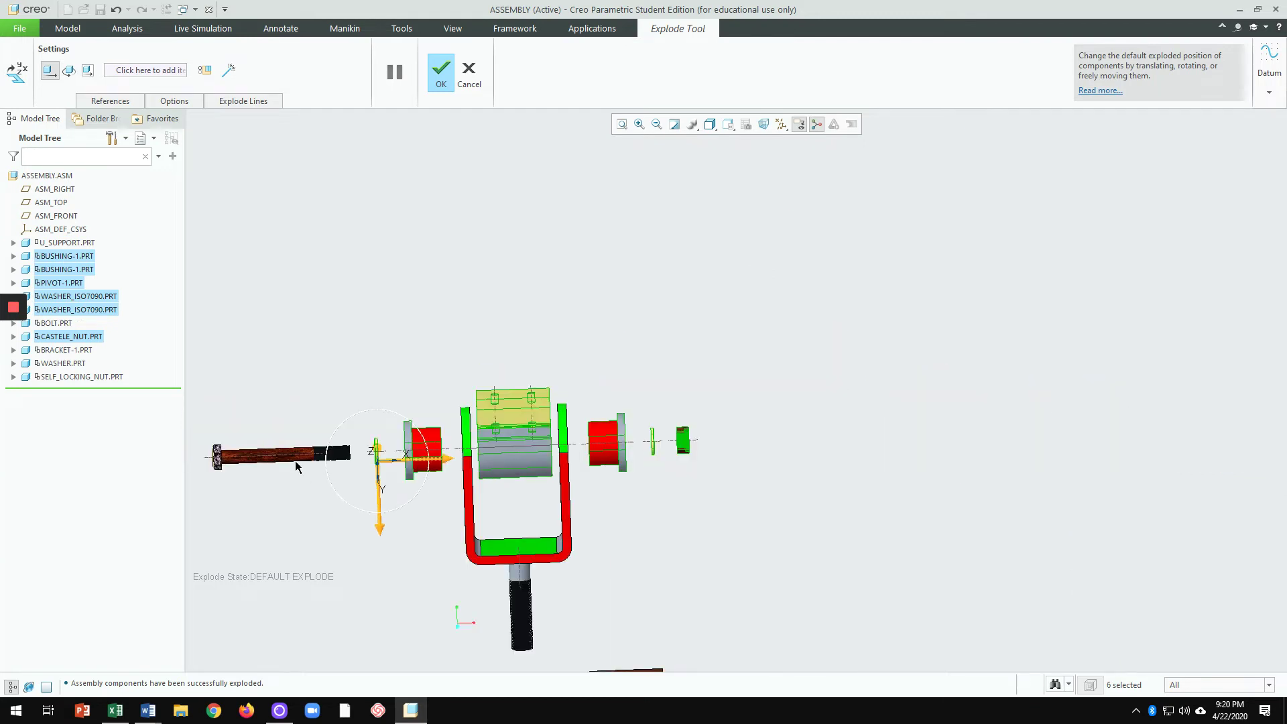
left_click(297, 455, "ctrl")
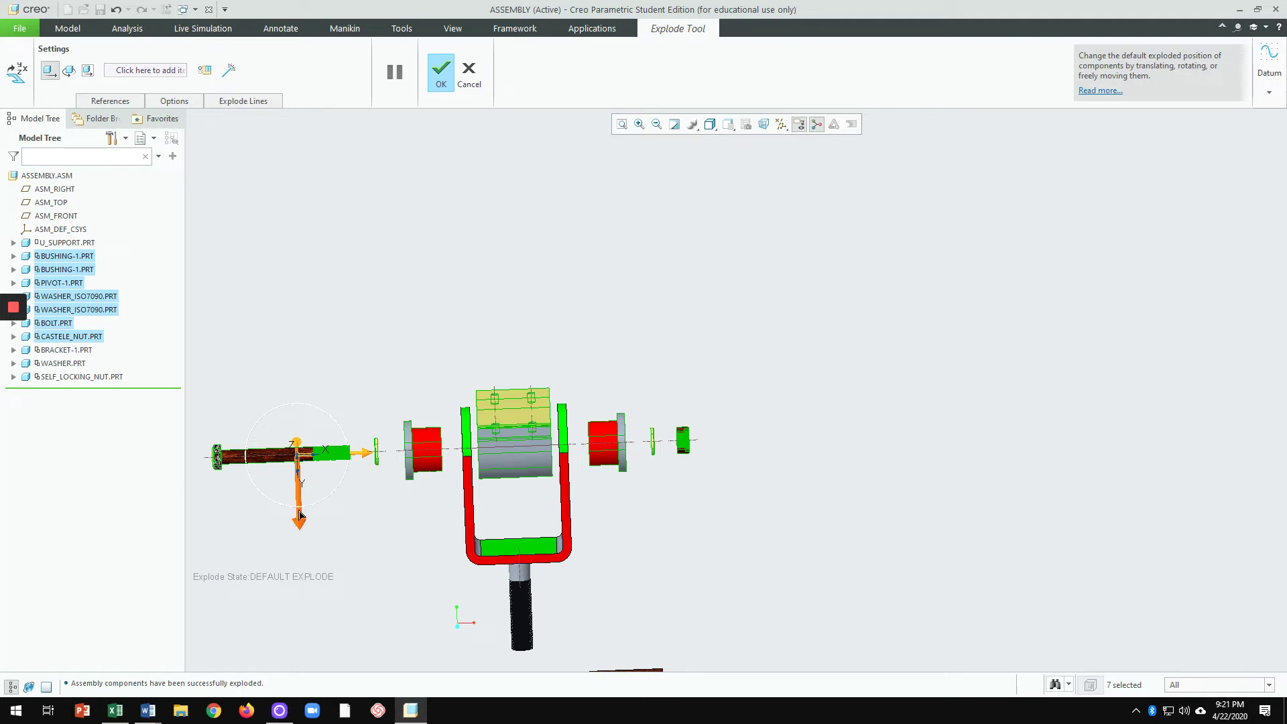
left_click_drag(301, 506, 331, 421)
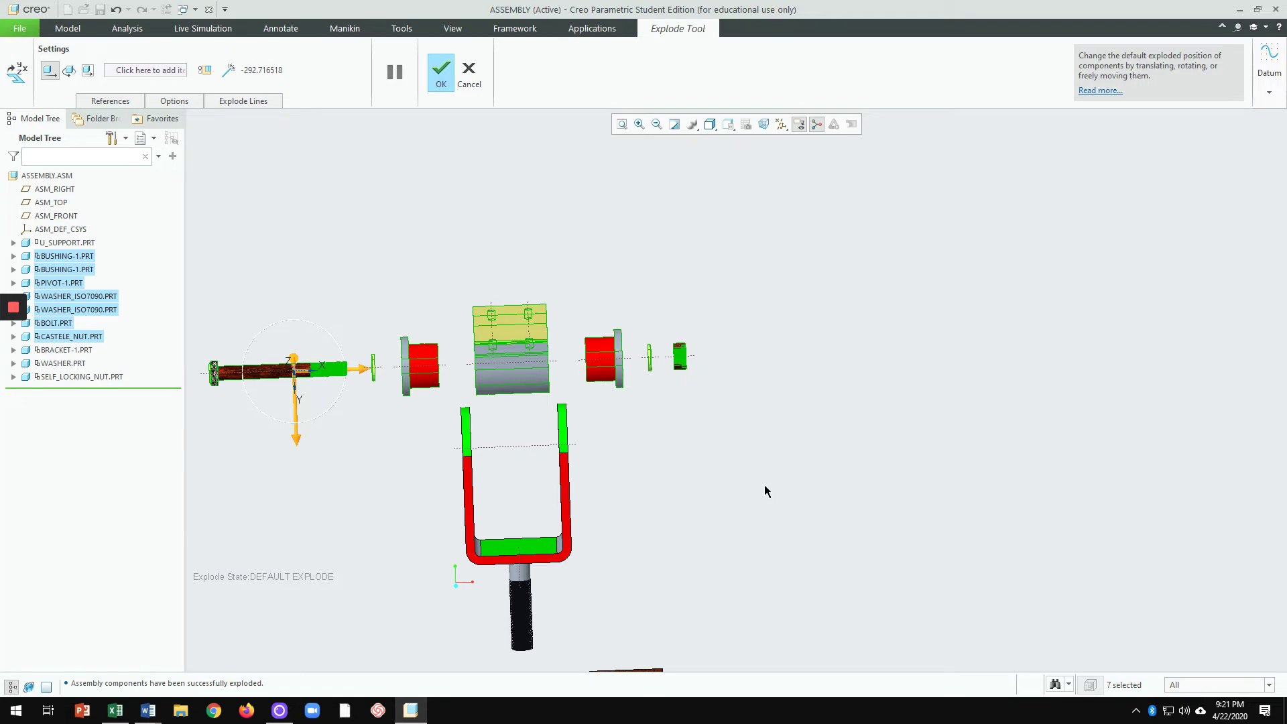
key("ctrl+d")
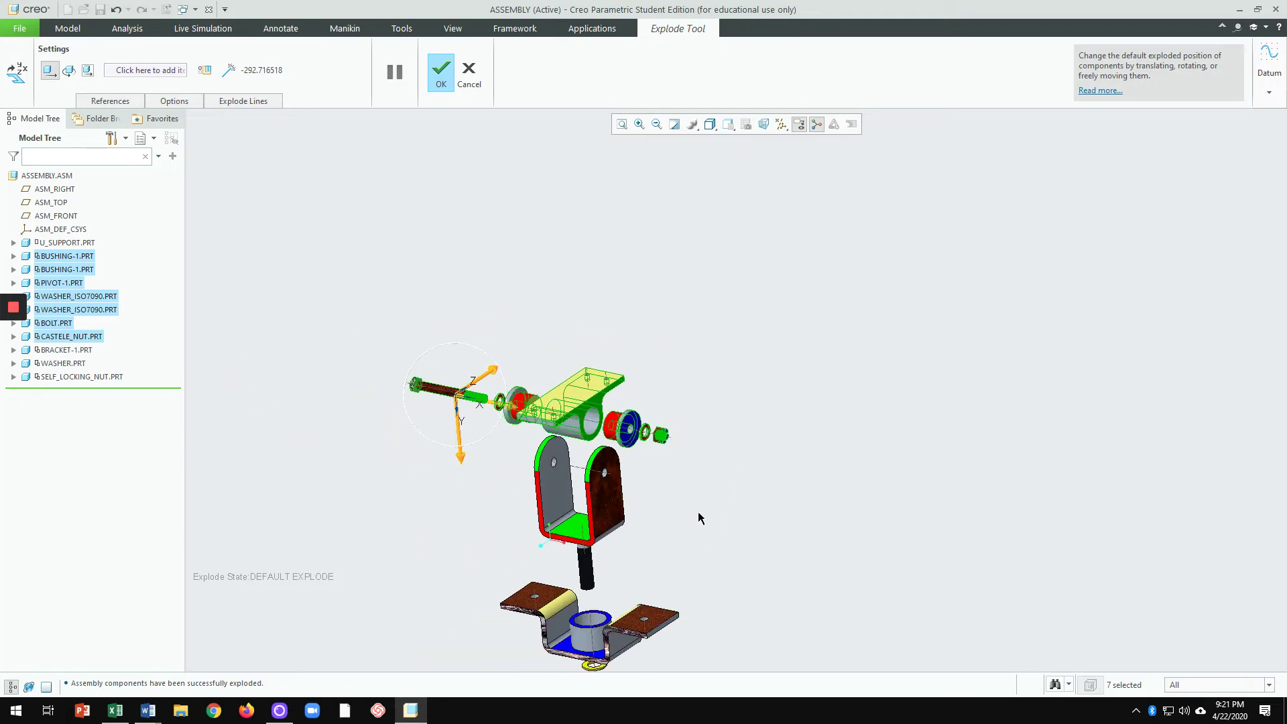
Step: Move the U-support down, away from the raised pivot parts
scroll(697, 630, "down", 3)
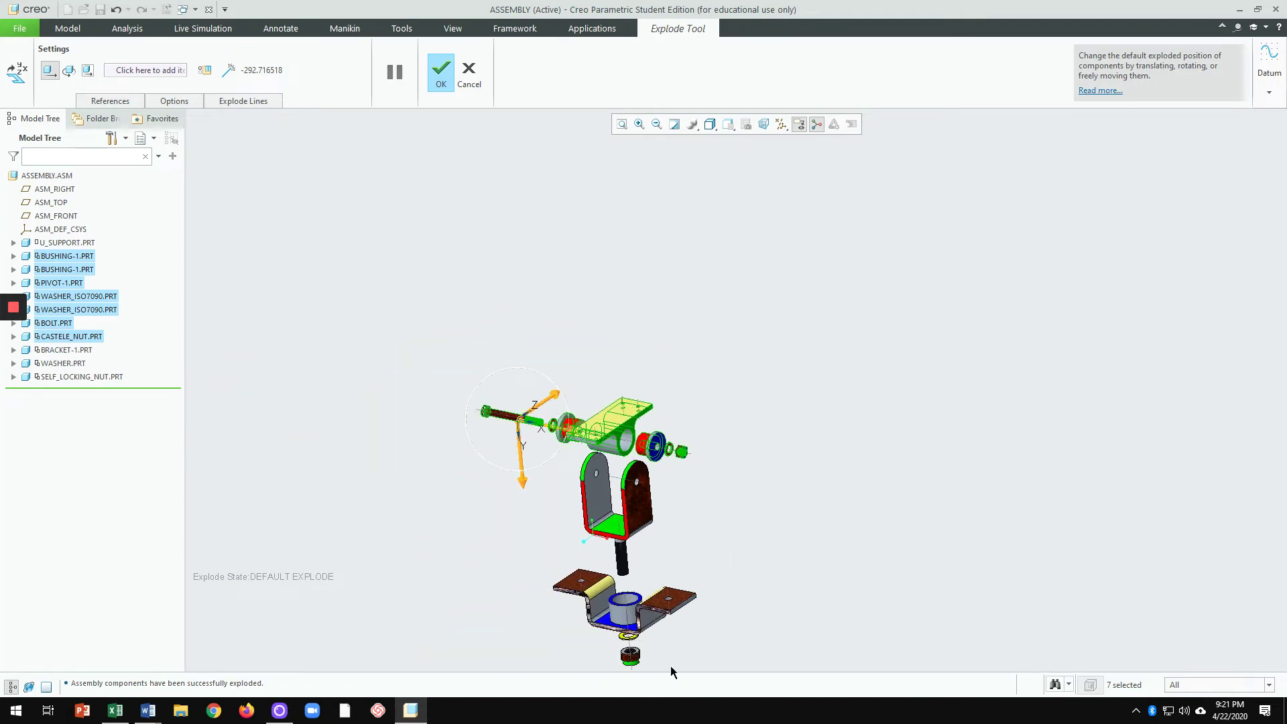
scroll(677, 644, "up", 3)
scroll(692, 617, "up", 1)
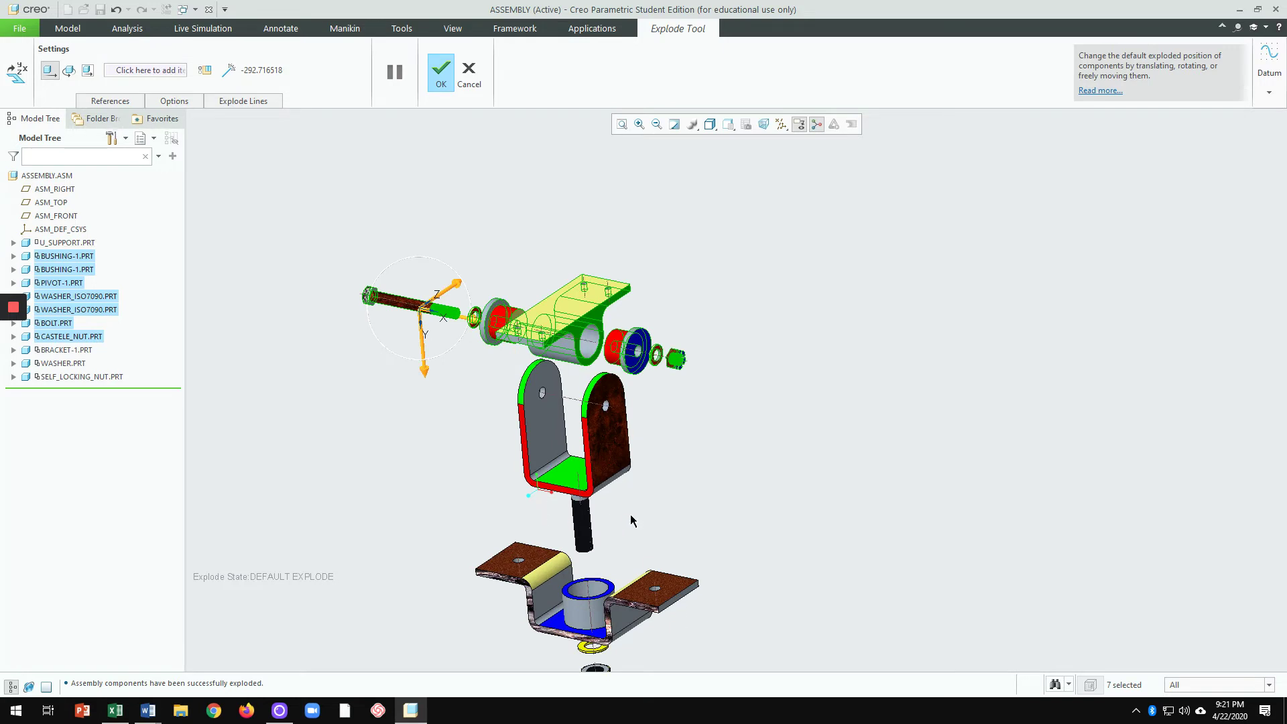
left_click(596, 463)
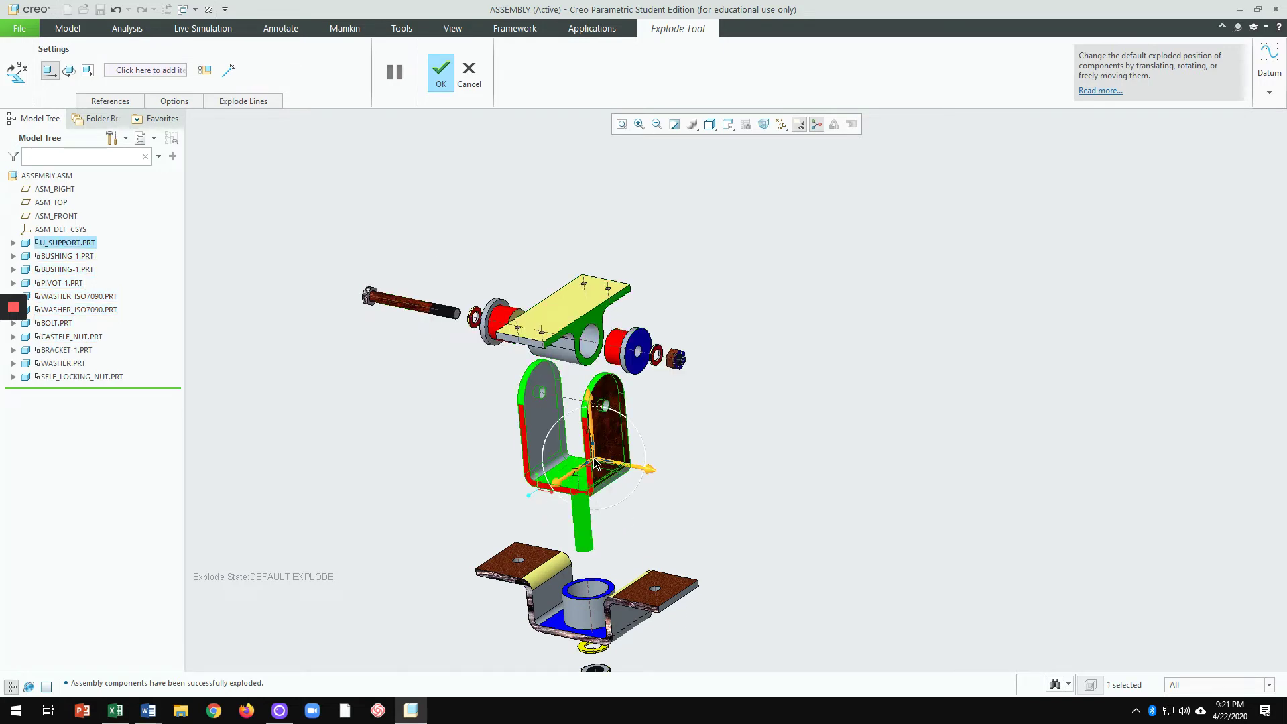
left_click_drag(595, 464, 592, 470)
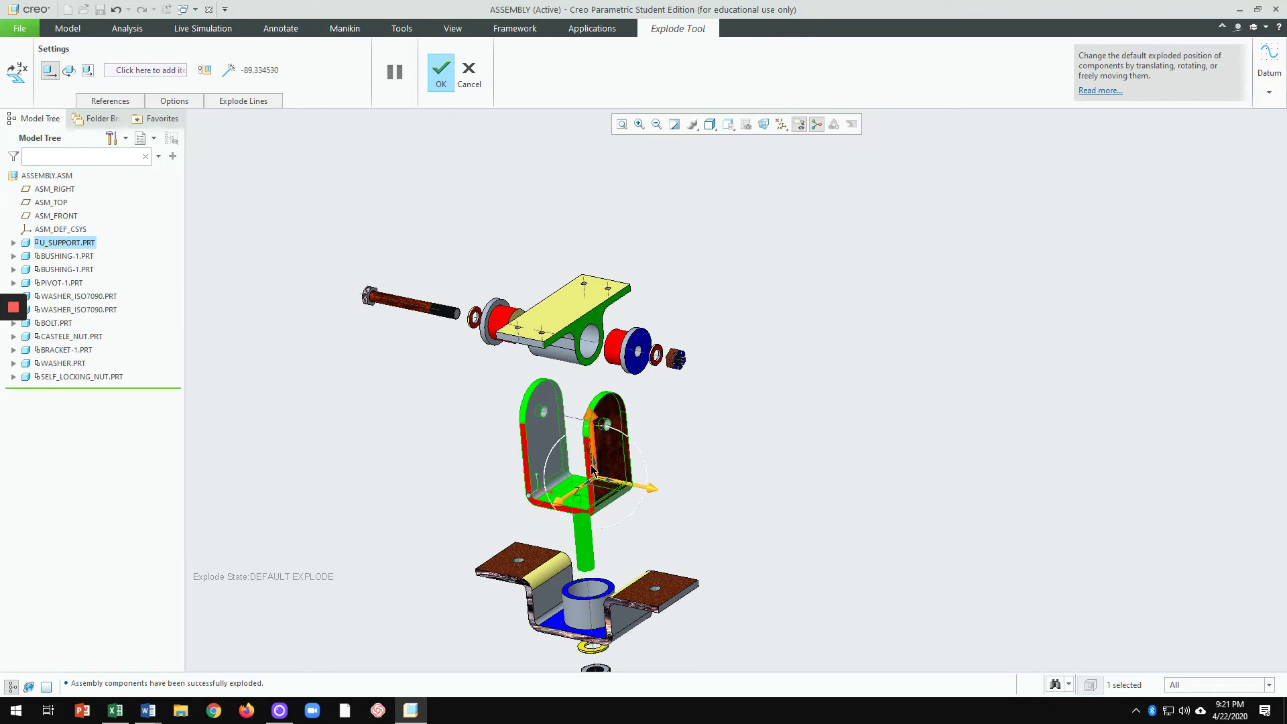
scroll(653, 614, "up", 3)
scroll(618, 626, "down", 6)
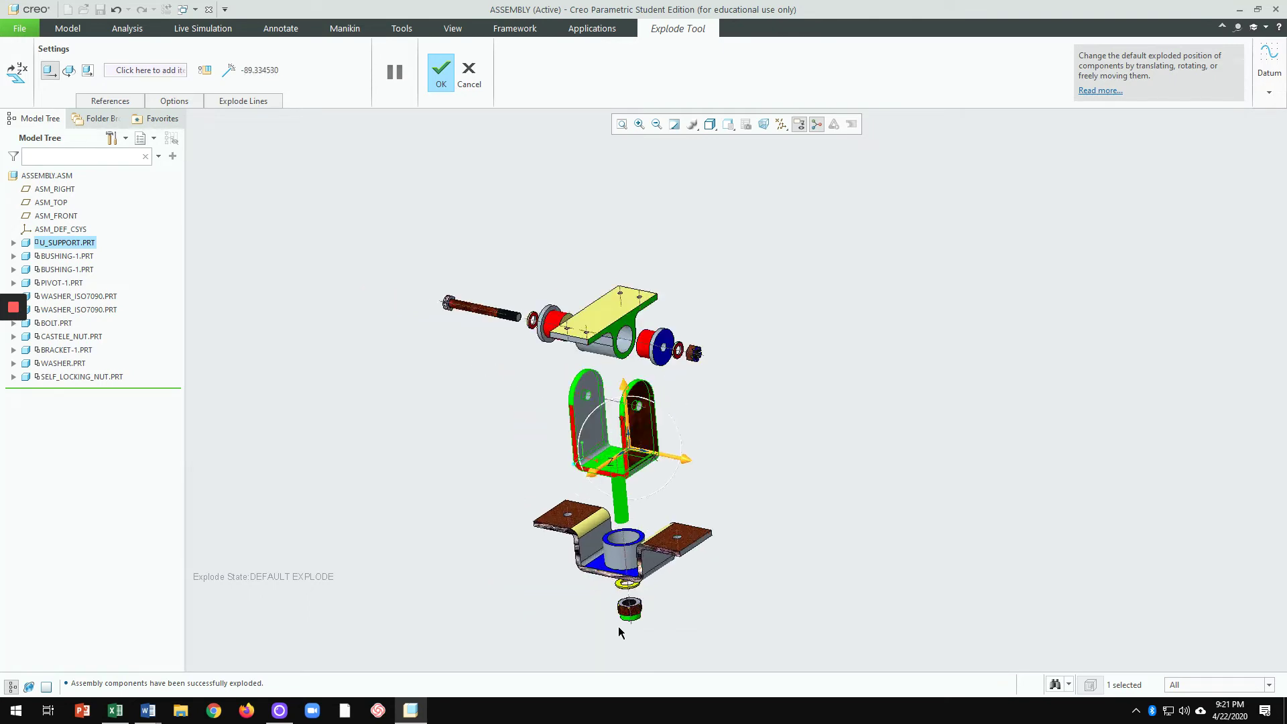
scroll(631, 628, "down", 2)
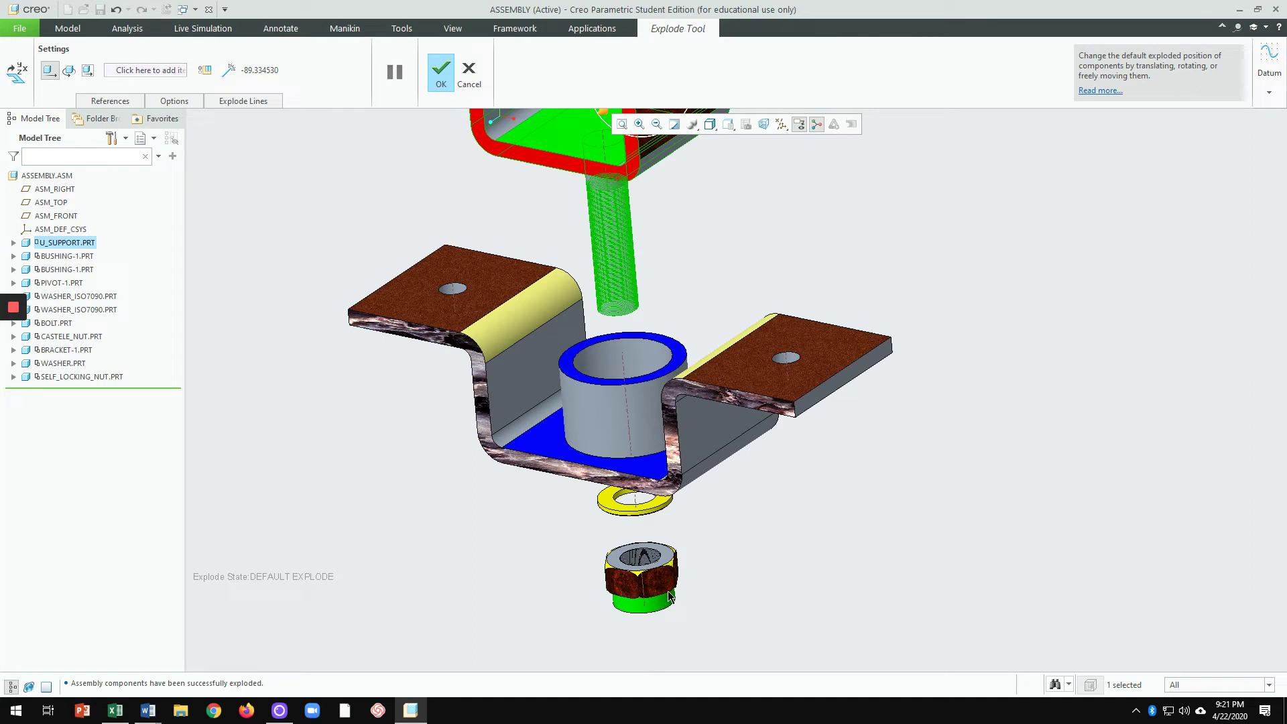
Step: Drop the self-locking nut and yellow washer further below the bracket and check the spacing
left_click(671, 595)
left_click_drag(664, 597, 650, 634)
left_click(641, 508)
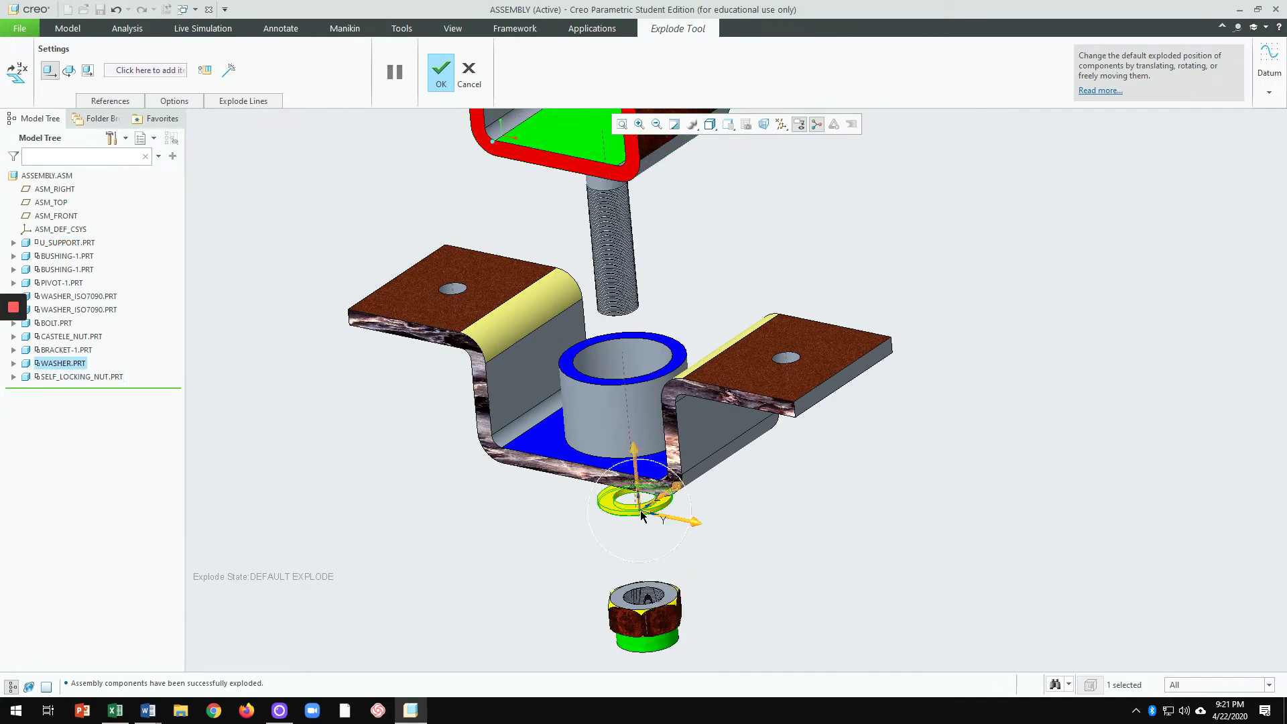
left_click_drag(638, 472, 637, 513)
scroll(749, 554, "down", 2)
mouse_move(772, 589)
middle_mouse_down()
mouse_move(824, 575)
mouse_move(822, 586)
mouse_move(787, 575)
mouse_move(778, 557)
mouse_move(767, 579)
middle_mouse_up()
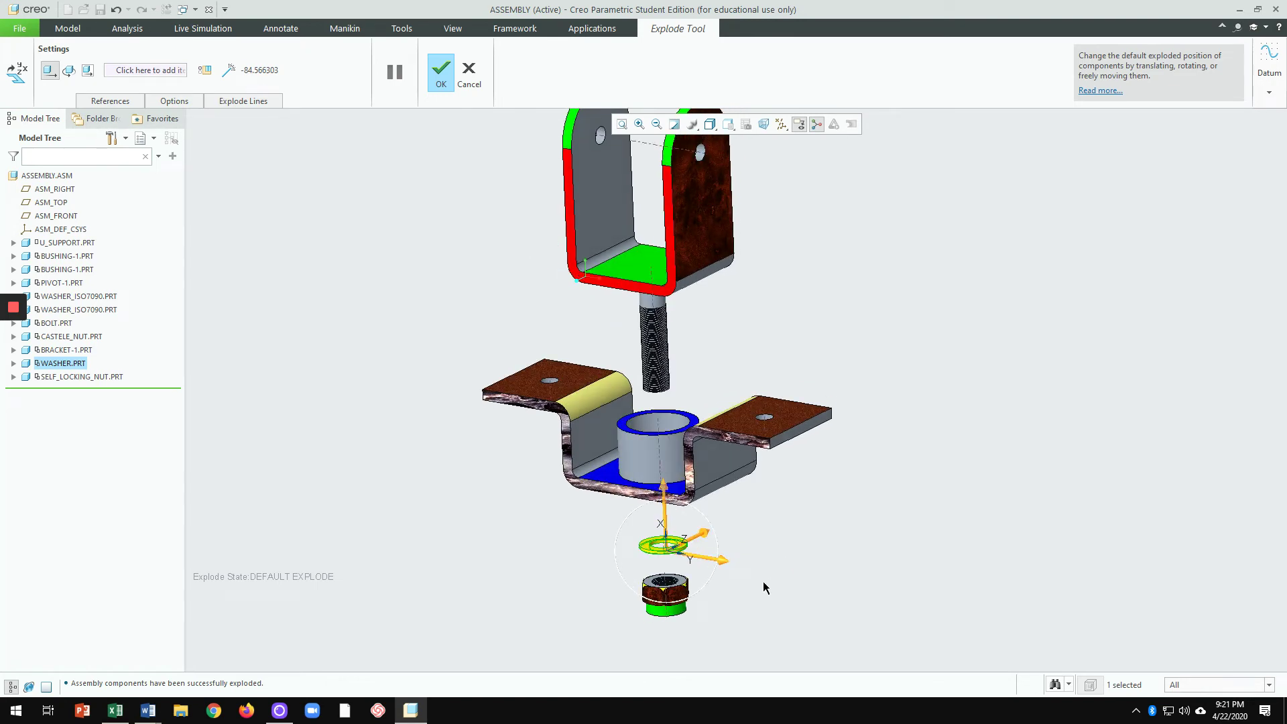
scroll(707, 573, "up", 2)
scroll(722, 593, "down", 3)
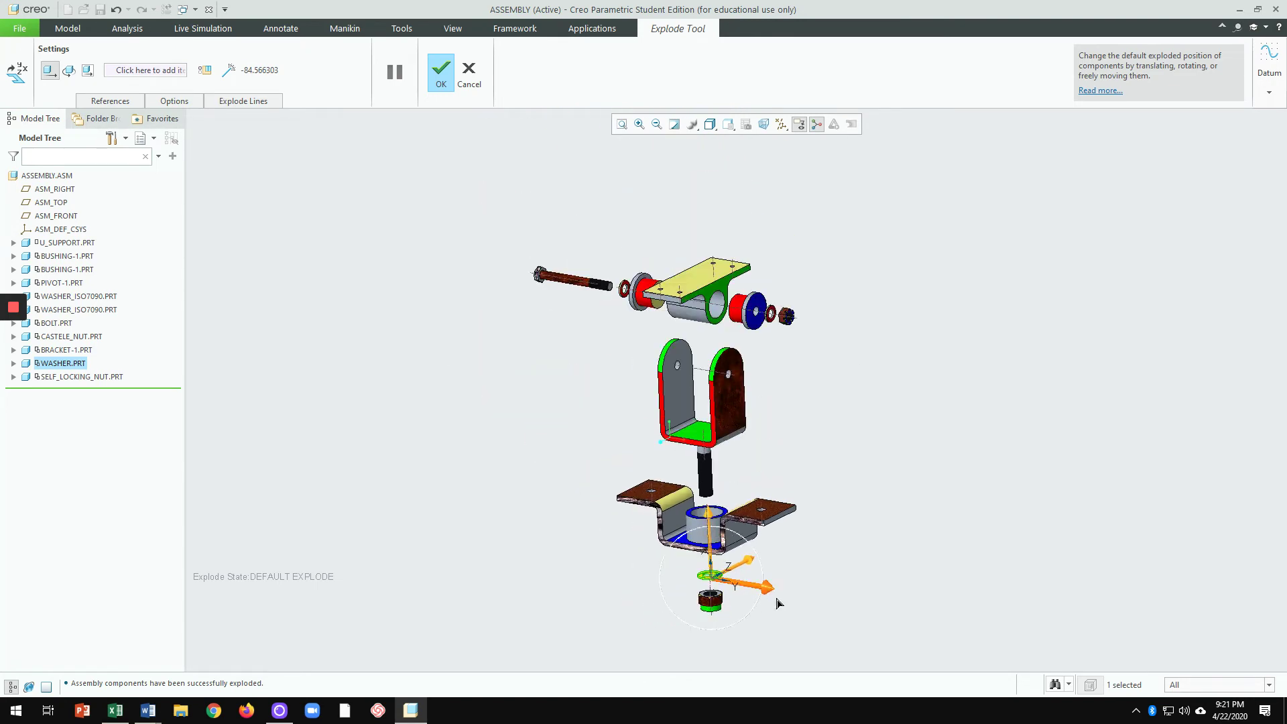
mouse_move(830, 606)
middle_mouse_down()
mouse_move(908, 594)
mouse_move(813, 597)
mouse_move(836, 601)
middle_mouse_up()
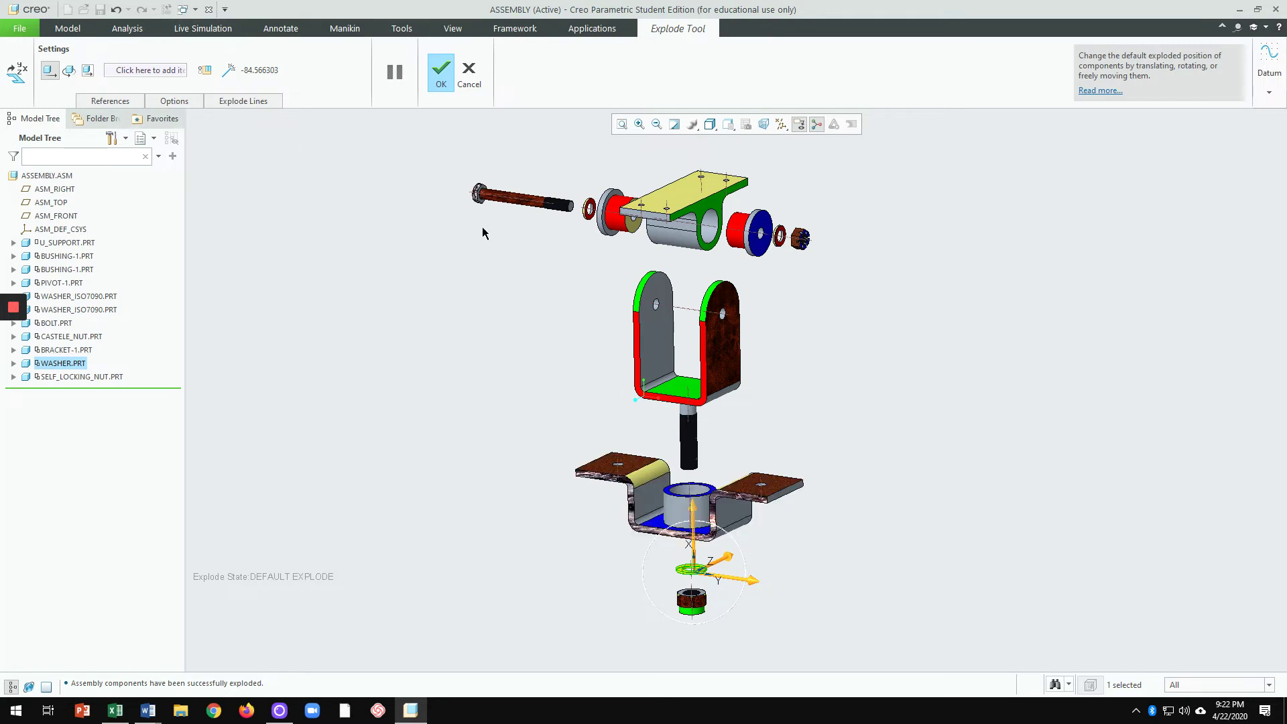
Step: Apply the new part positions and show the explode states in the View Manager
left_click(441, 70)
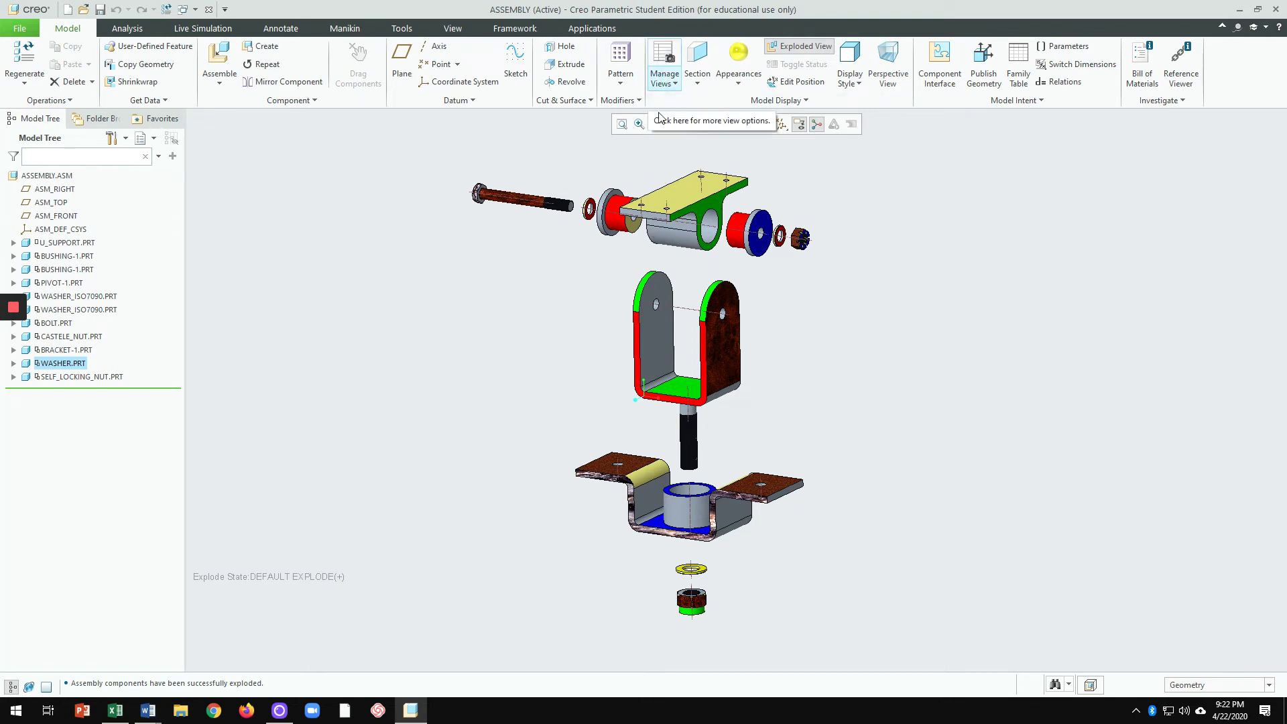
left_click(662, 61)
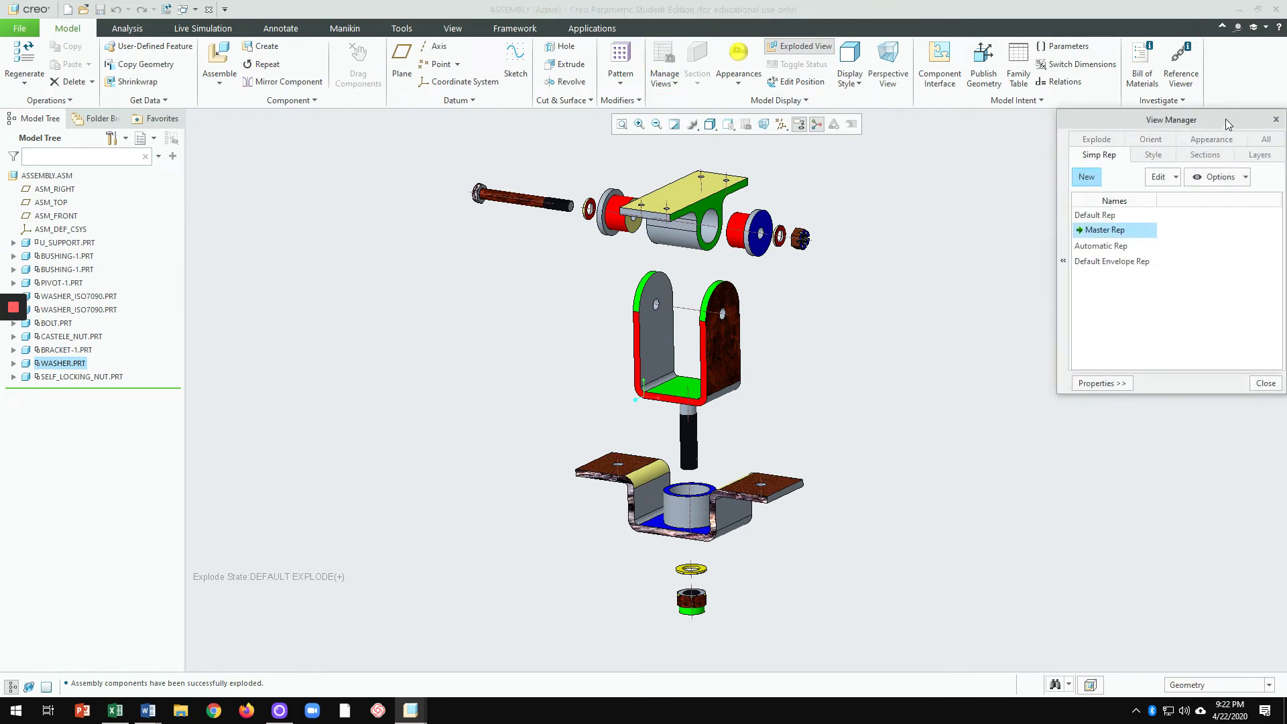
left_click_drag(1226, 120, 1095, 92)
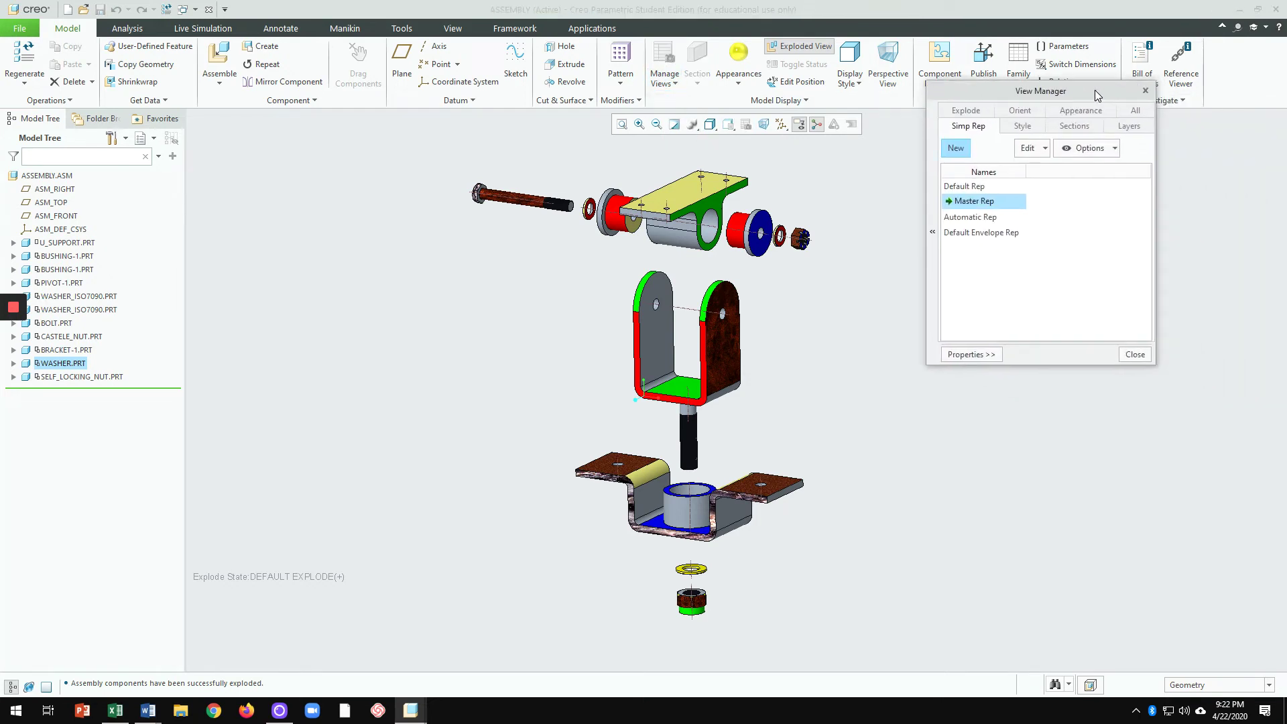
left_click(968, 113)
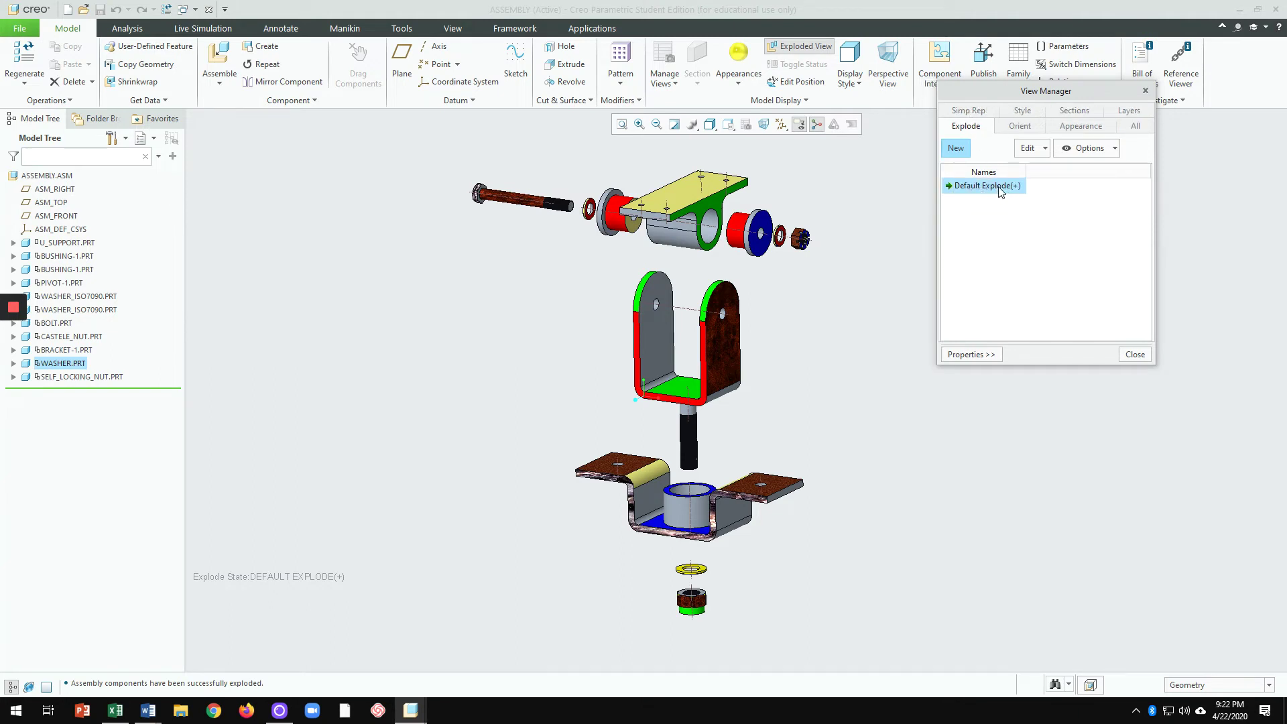
Step: Save the modified explode state over the Default Explode and close the View Manager
left_click(1034, 149)
left_click(1050, 168)
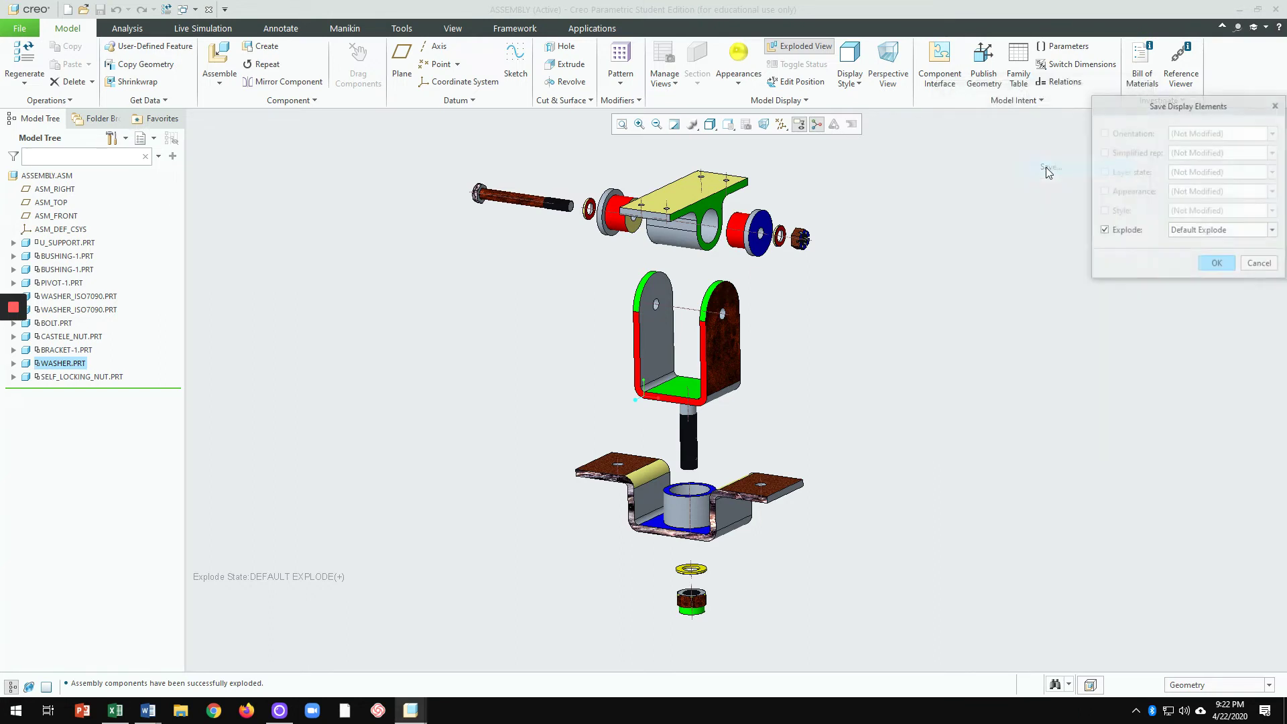
left_click_drag(1243, 106, 1073, 93)
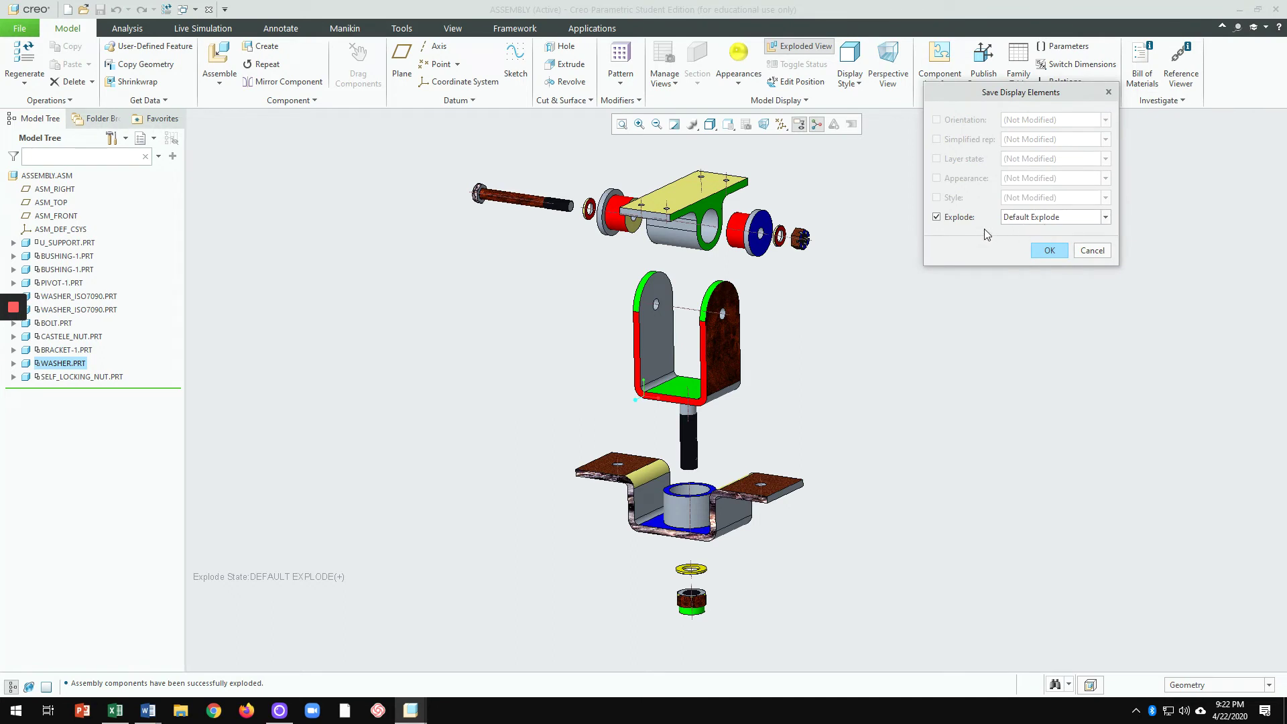
left_click(1050, 251)
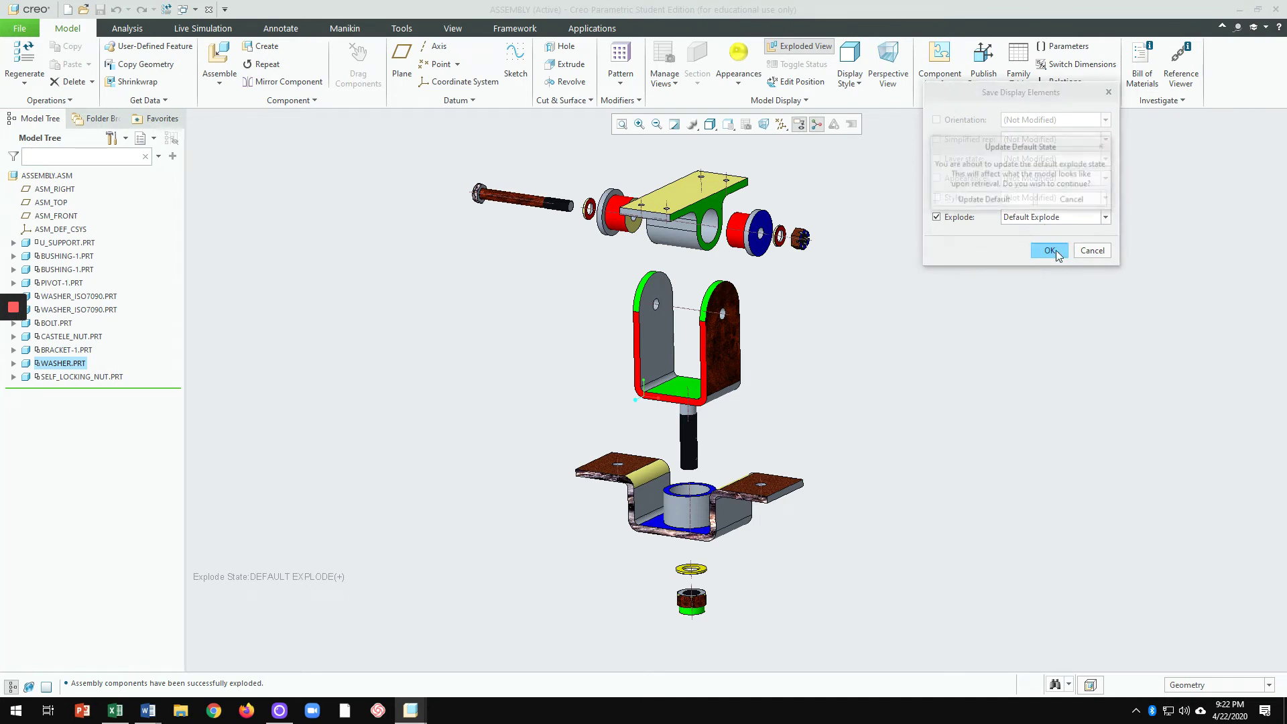
left_click(984, 201)
left_click(1135, 355)
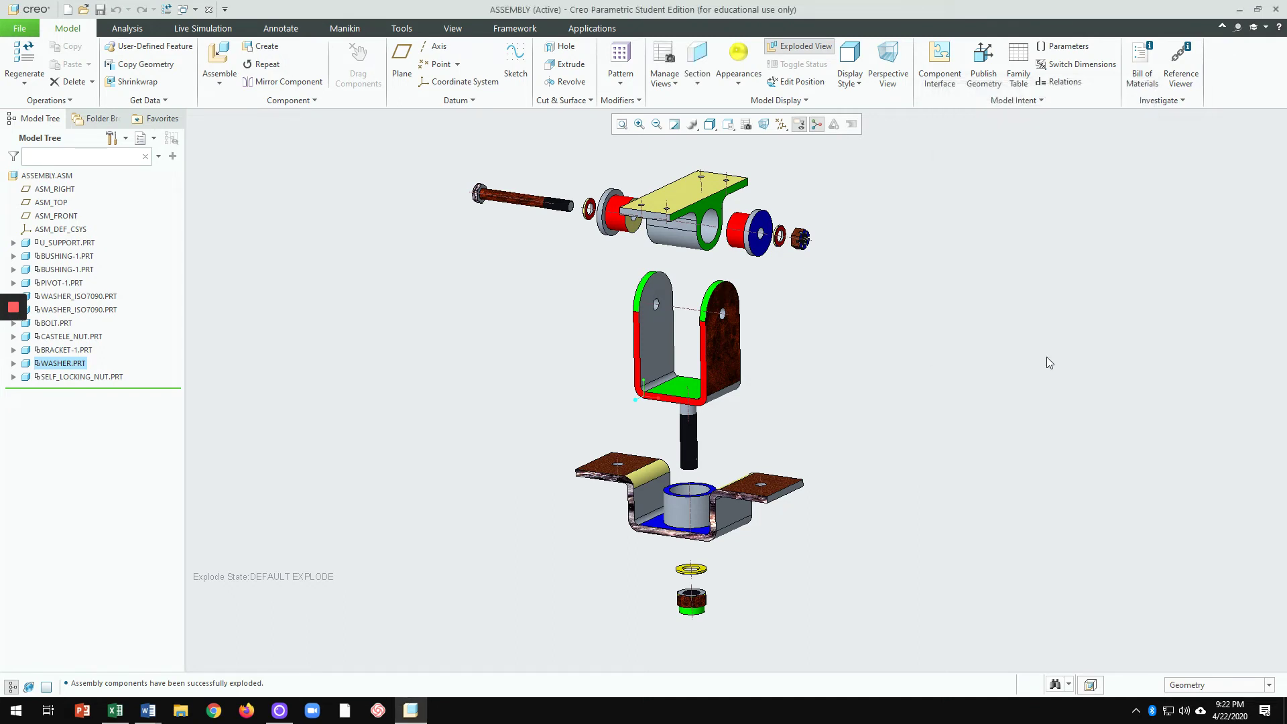
scroll(932, 364, "down", 2)
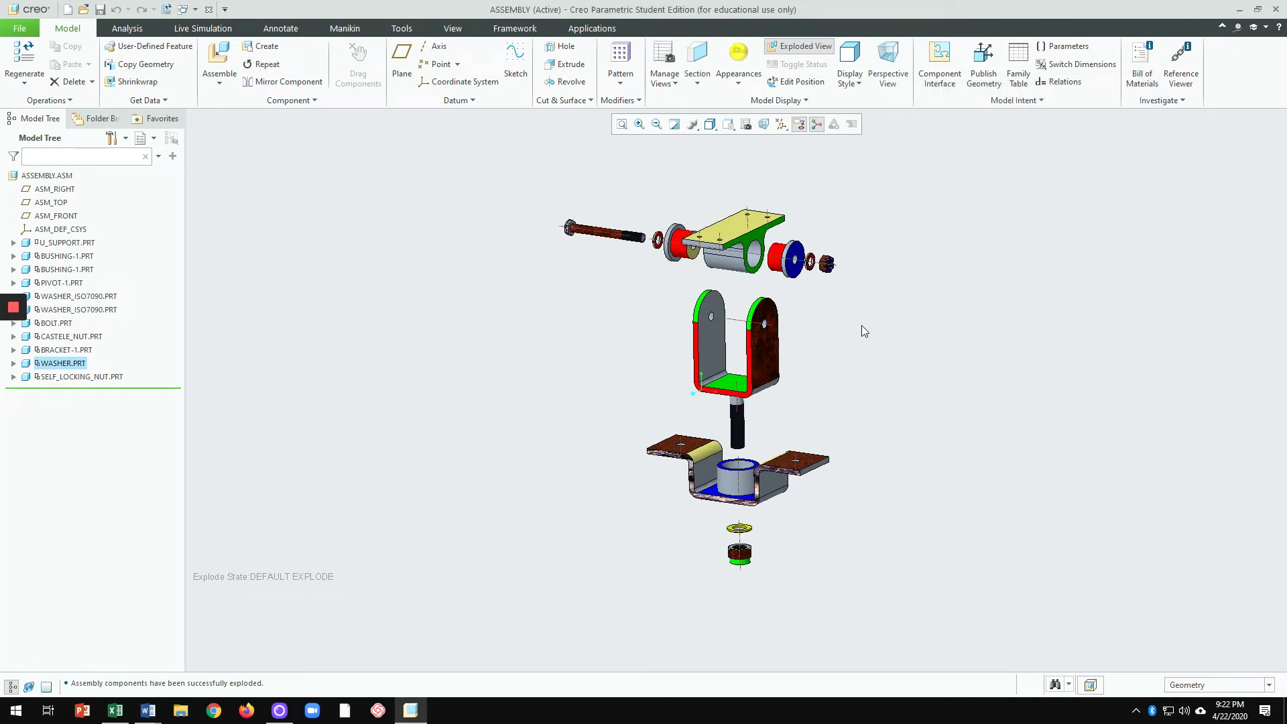
left_click(803, 53)
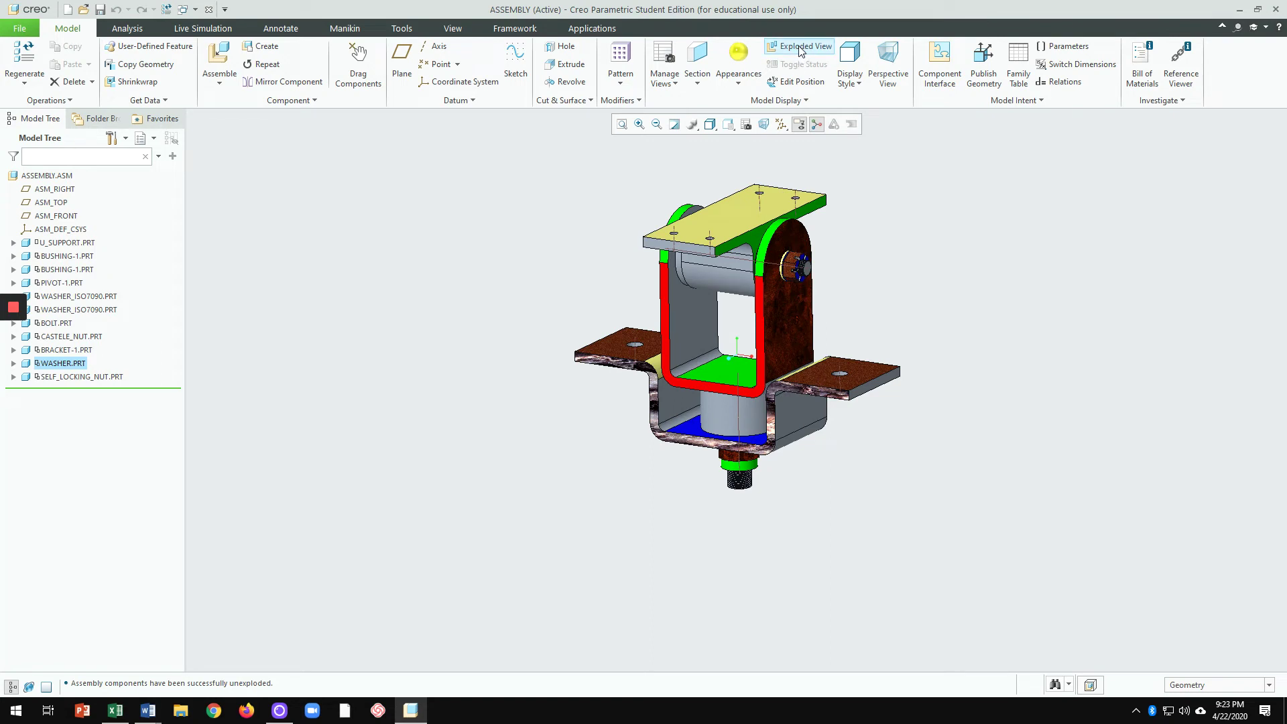
left_click(801, 51)
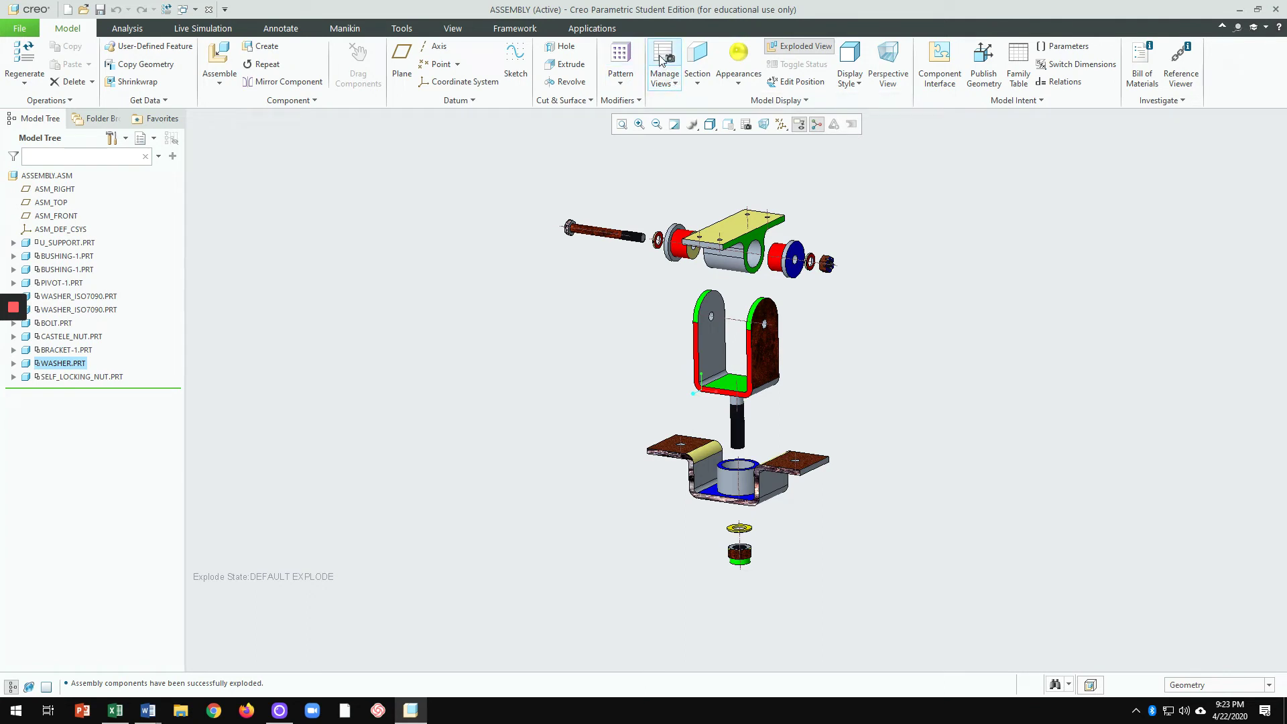
middle_click_drag(814, 339, 760, 315)
scroll(704, 268, "up", 3)
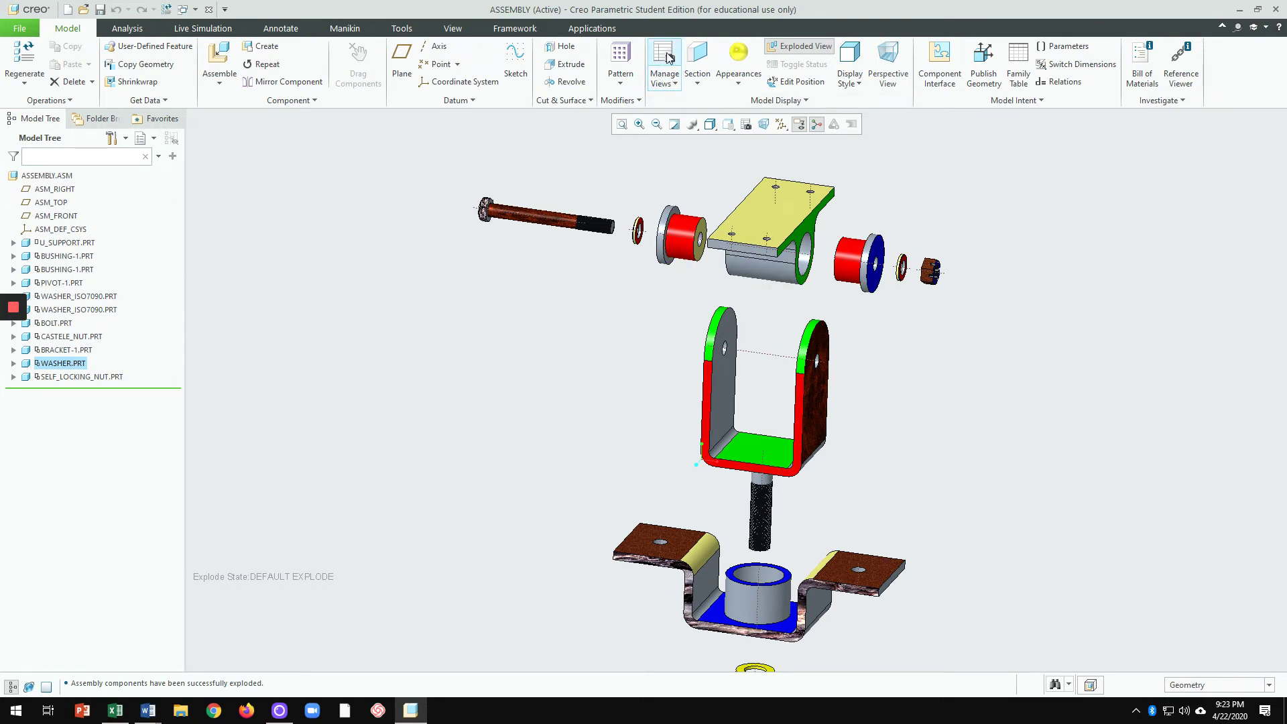
scroll(744, 366, "down", 3)
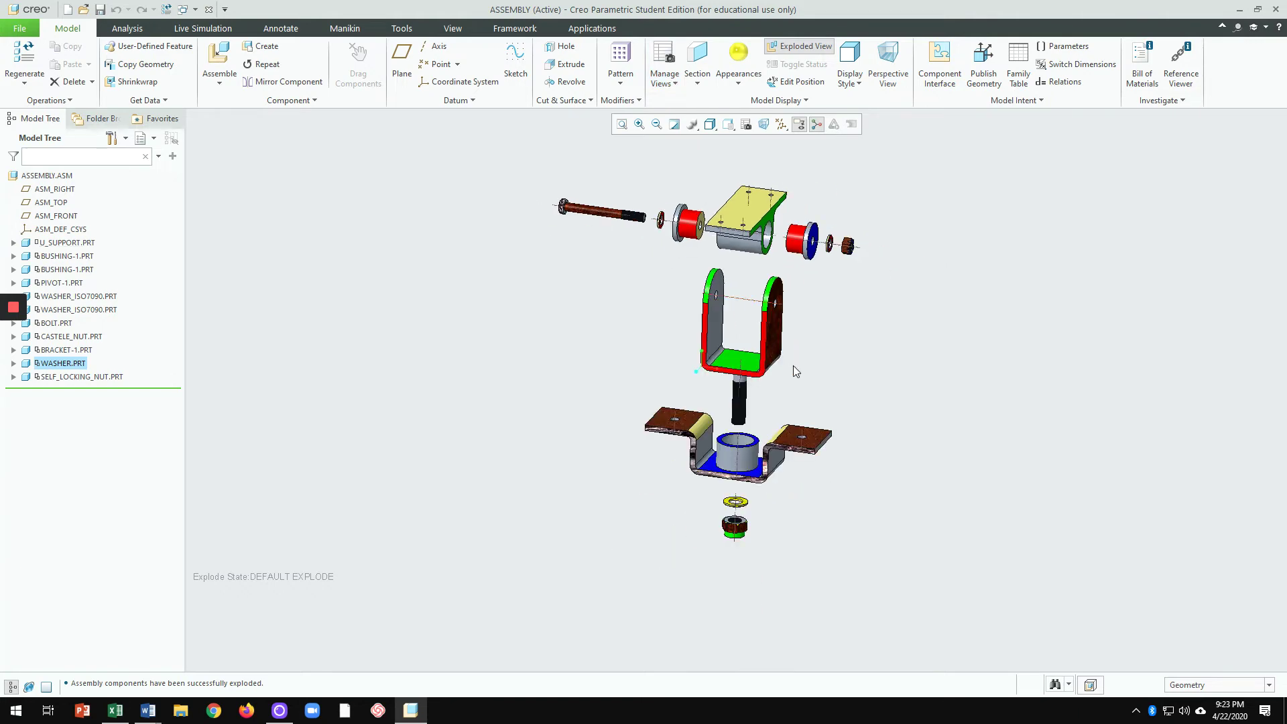
mouse_move(885, 399)
middle_mouse_down()
mouse_move(851, 387)
mouse_move(866, 399)
middle_mouse_up()
scroll(735, 312, "up", 3)
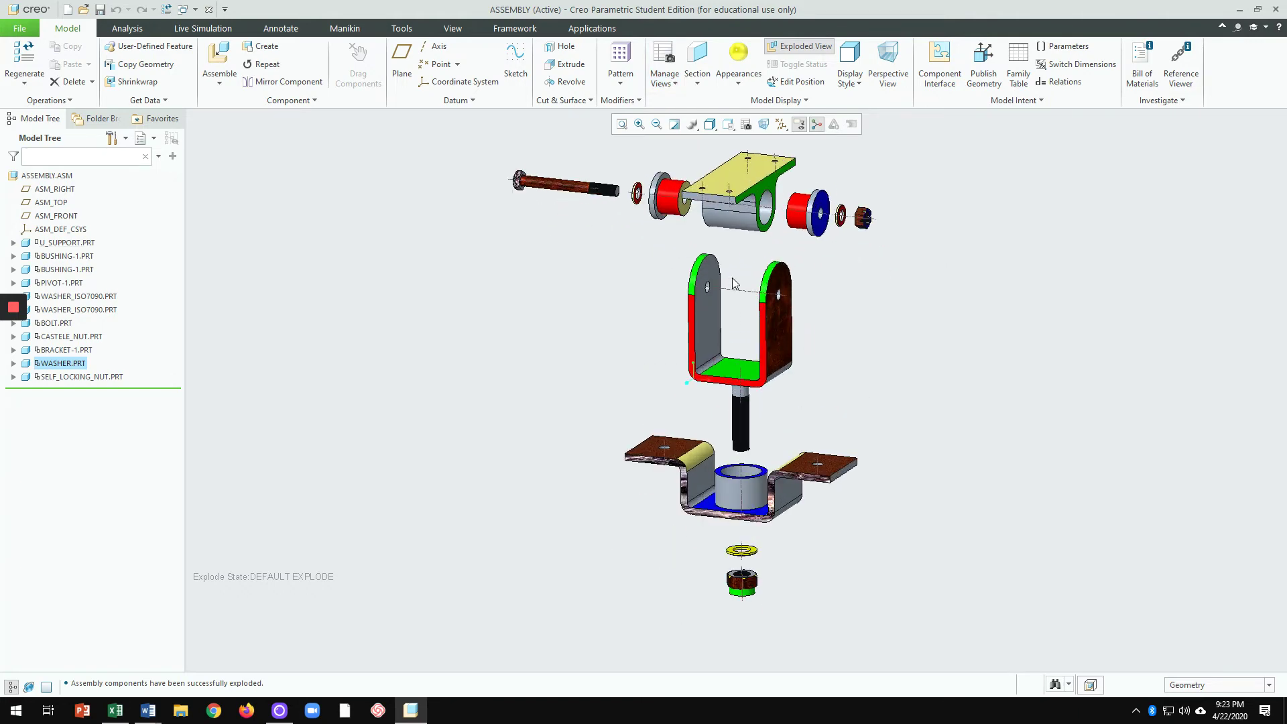
scroll(792, 233, "up", 2)
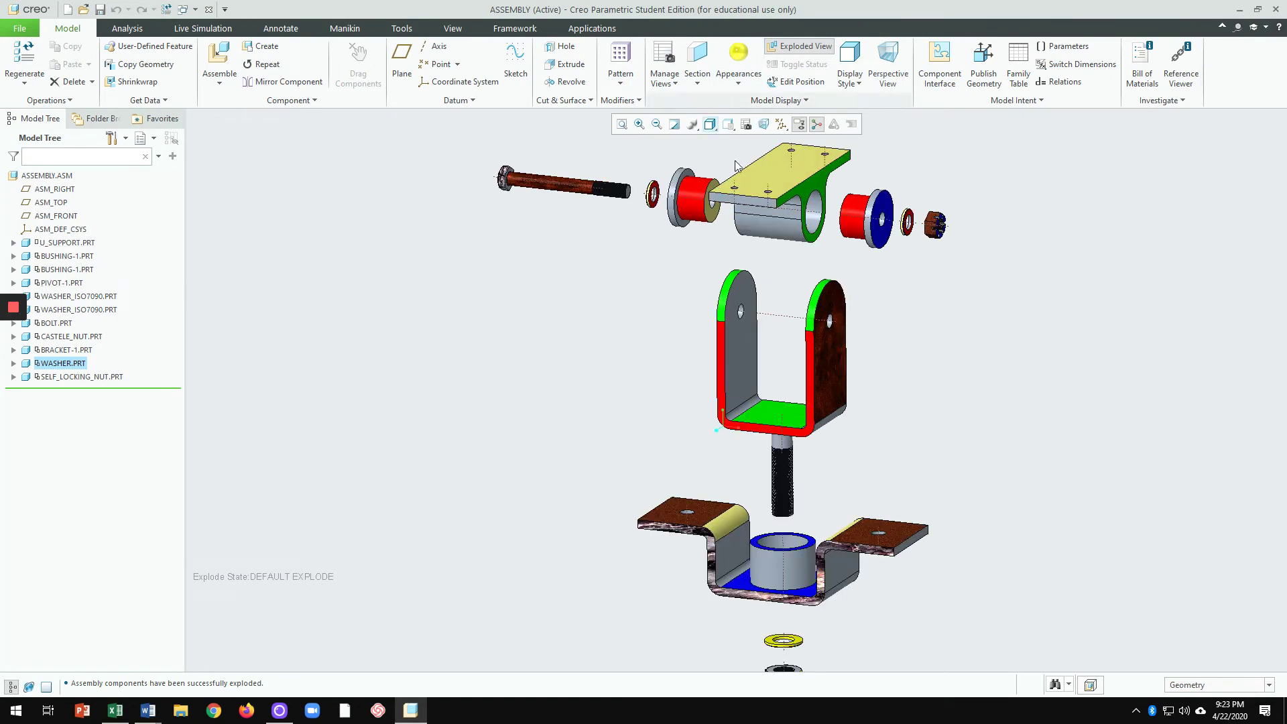
Step: In the Explode Tool, select the castle nut, both washers, right bushing, pivot and bolt
left_click(804, 81)
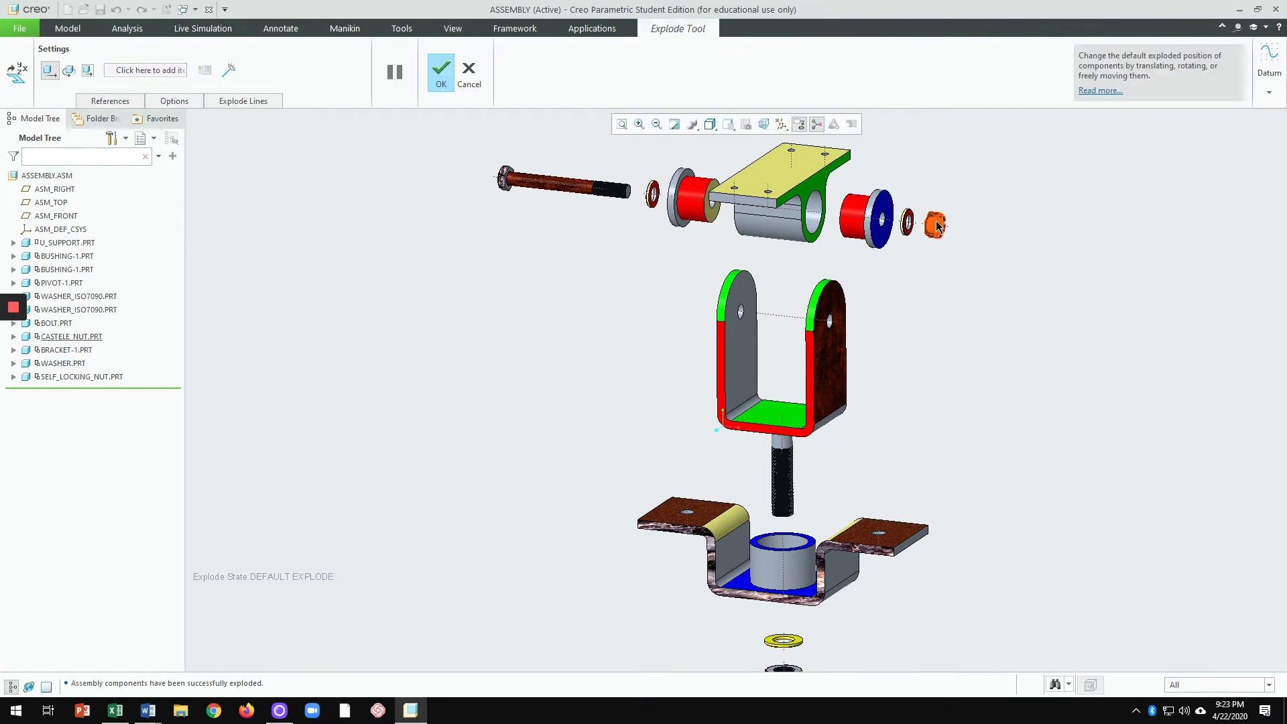
scroll(925, 230, "down", 3)
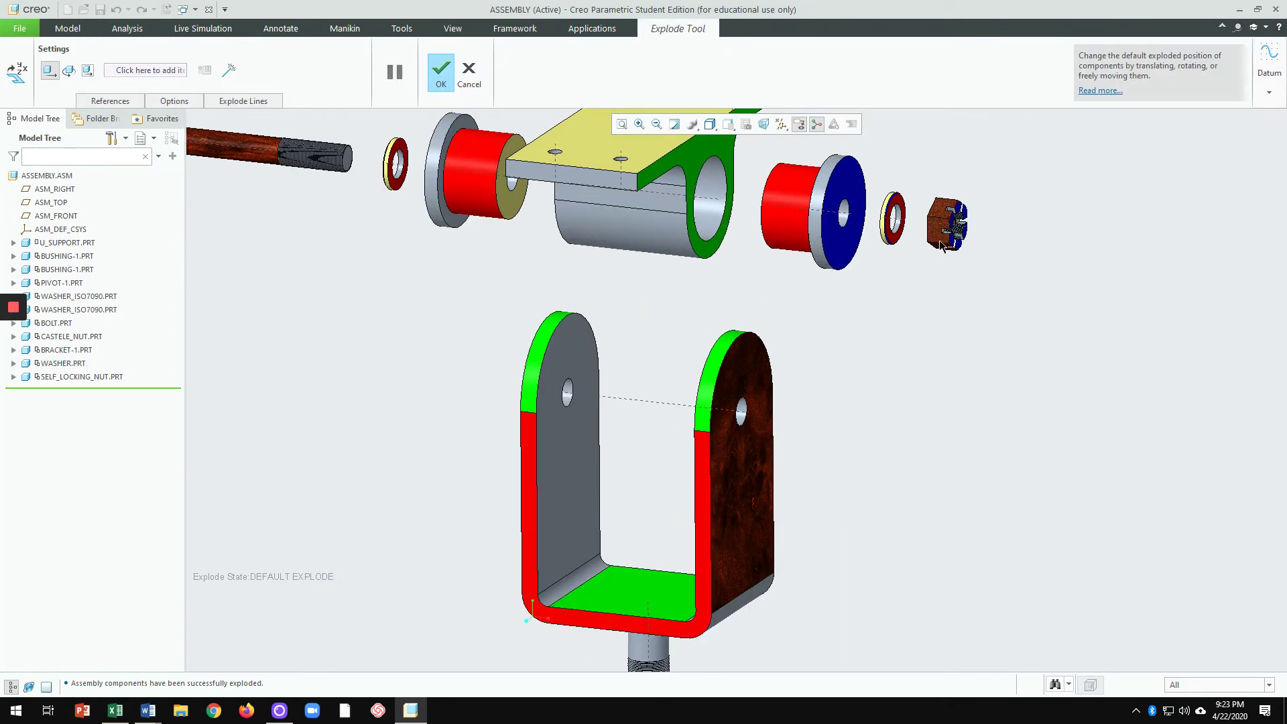
left_click(942, 243)
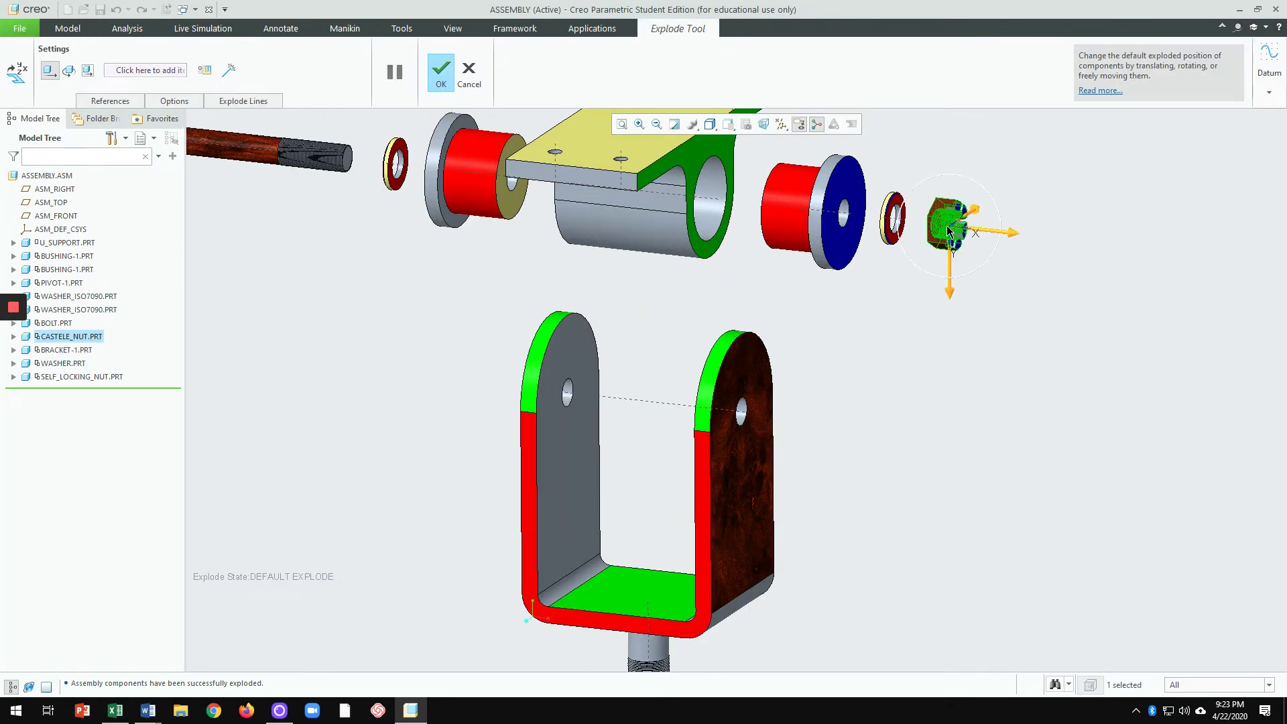
left_click(887, 231, "ctrl")
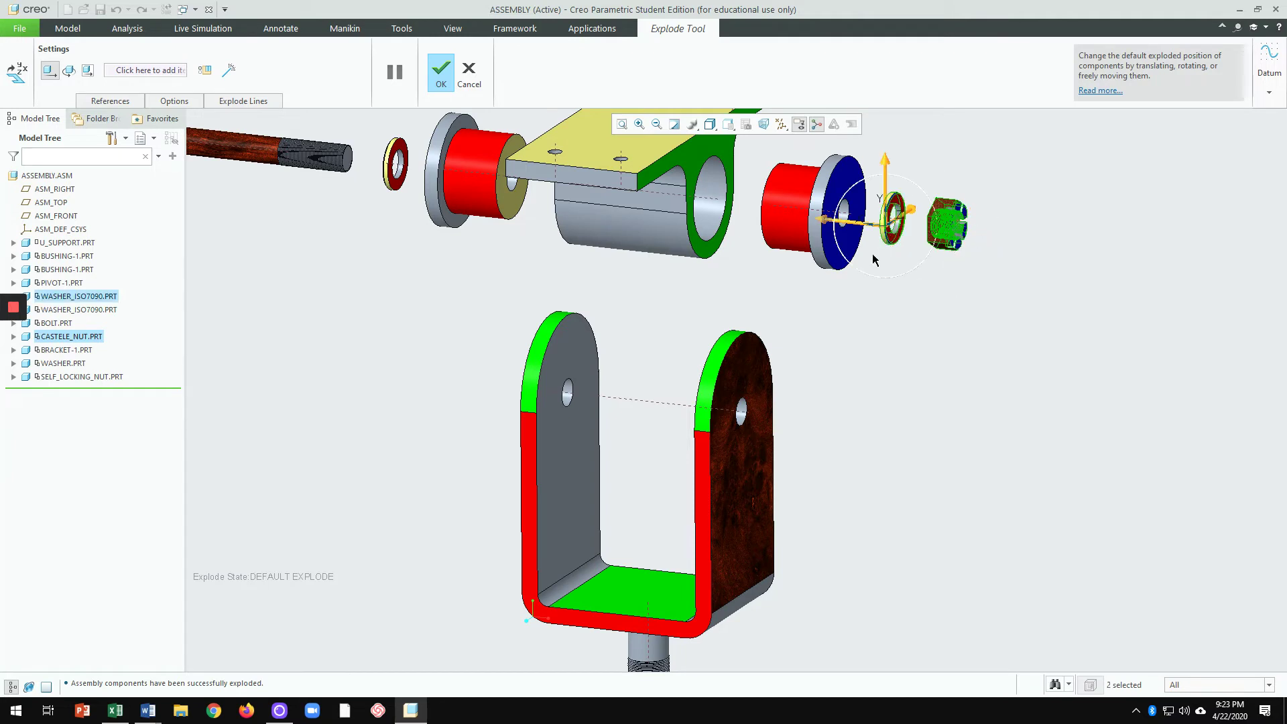
left_click(788, 215, "ctrl")
scroll(792, 322, "up", 4)
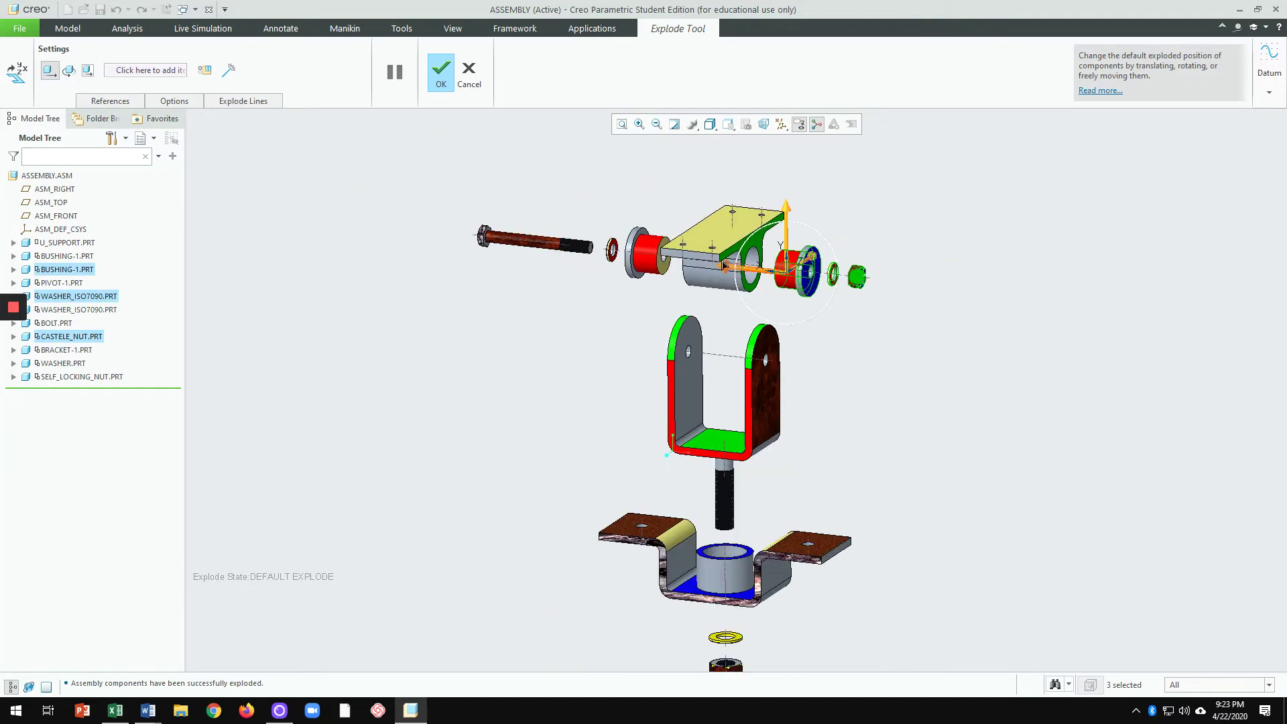
left_click(708, 248, "ctrl")
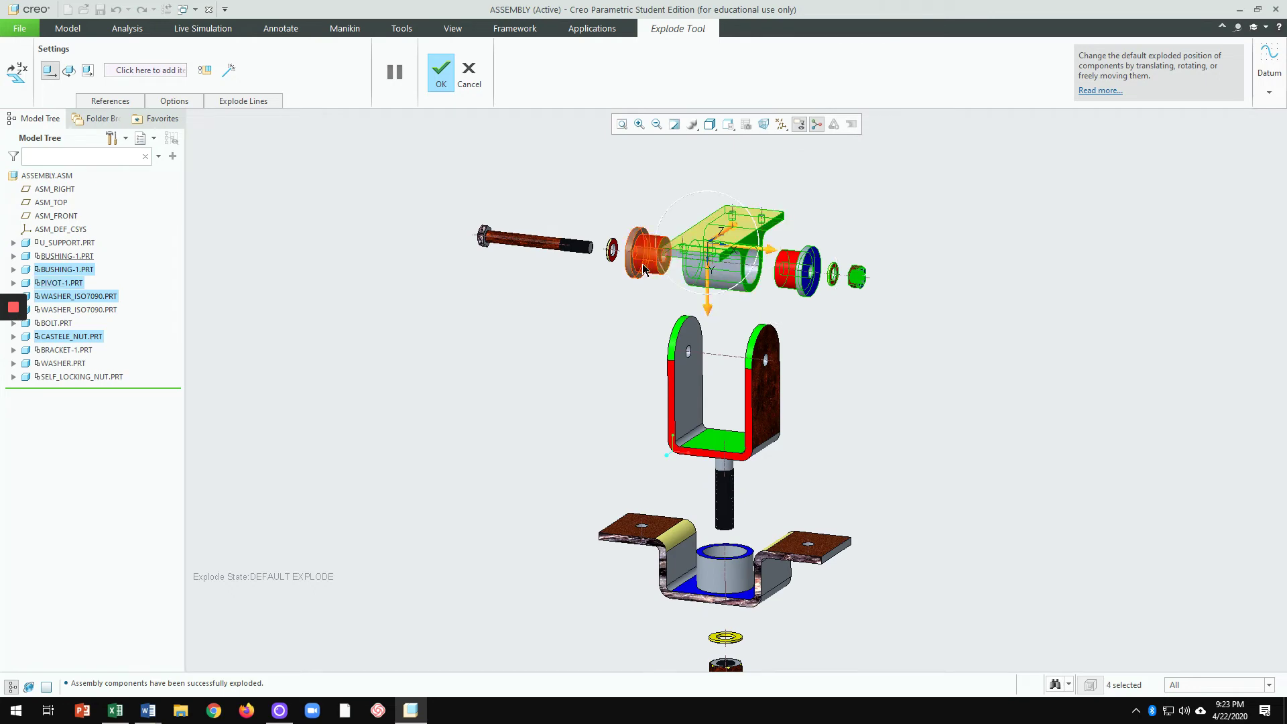
scroll(657, 252, "down", 4)
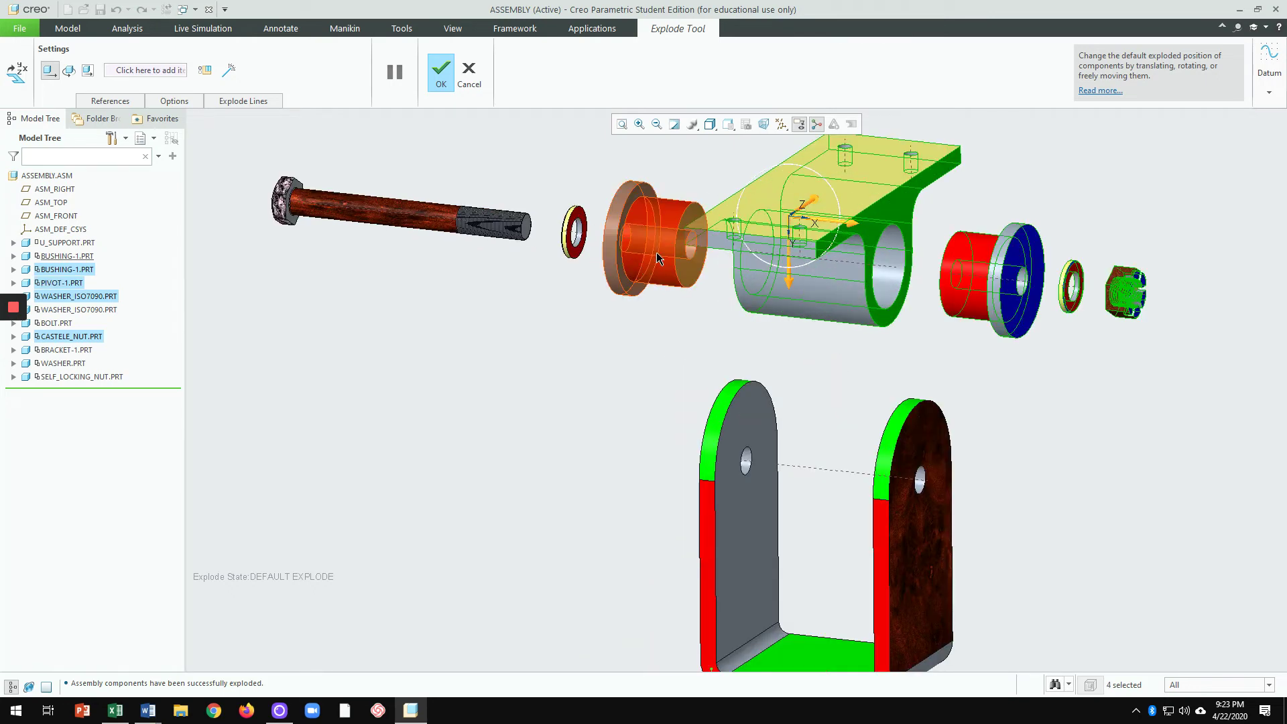
left_click(575, 259, "ctrl")
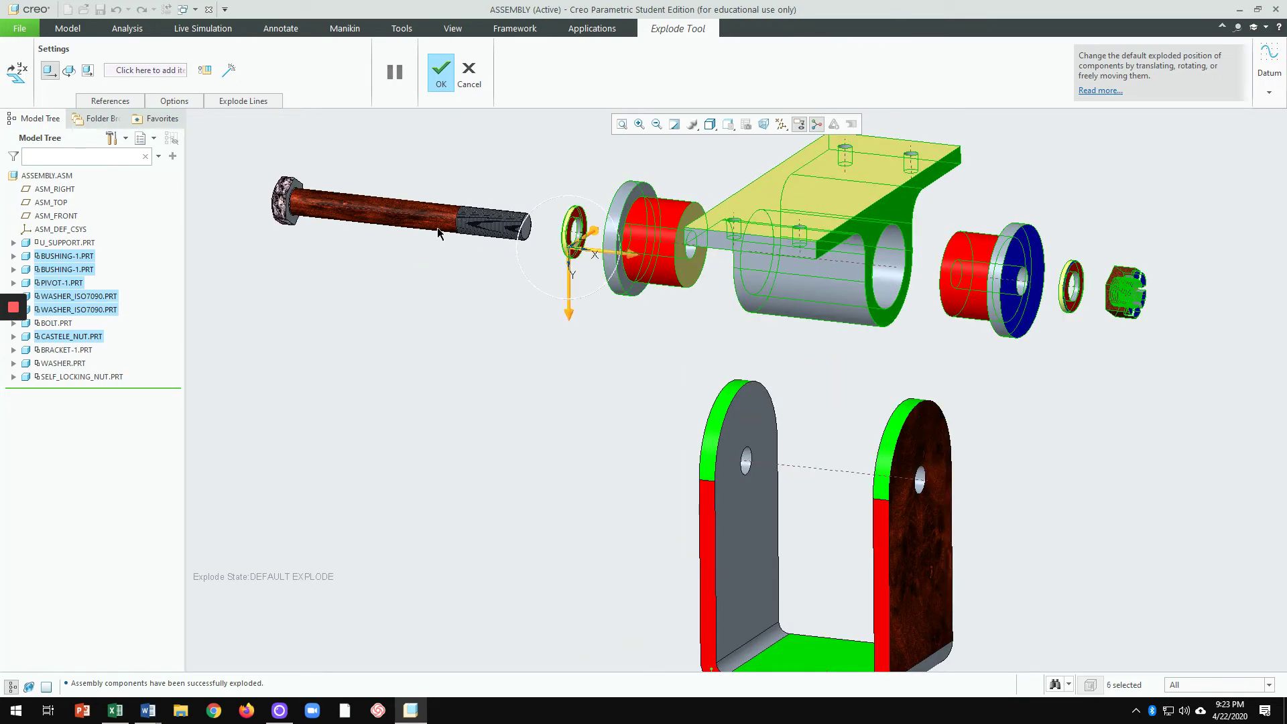
left_click(375, 213, "ctrl")
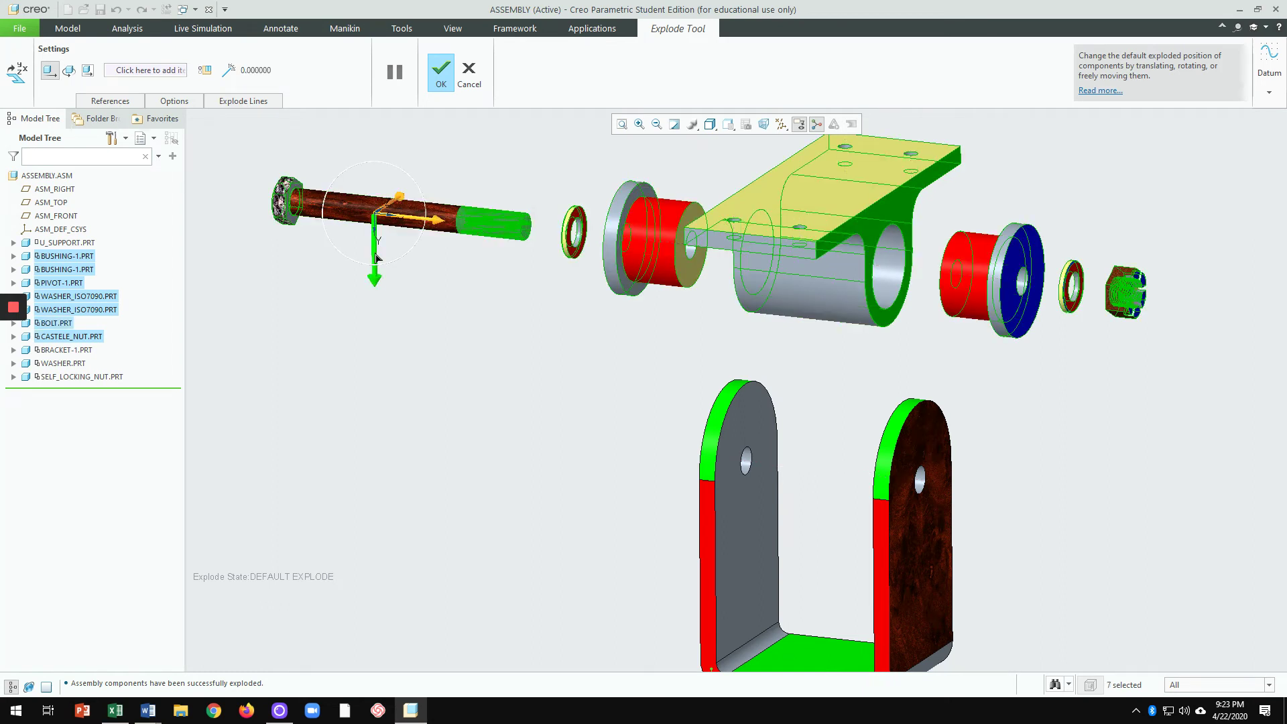
Step: Lower the selected parts along the vertical axis and accept the explode changes
left_click_drag(376, 258, 385, 295)
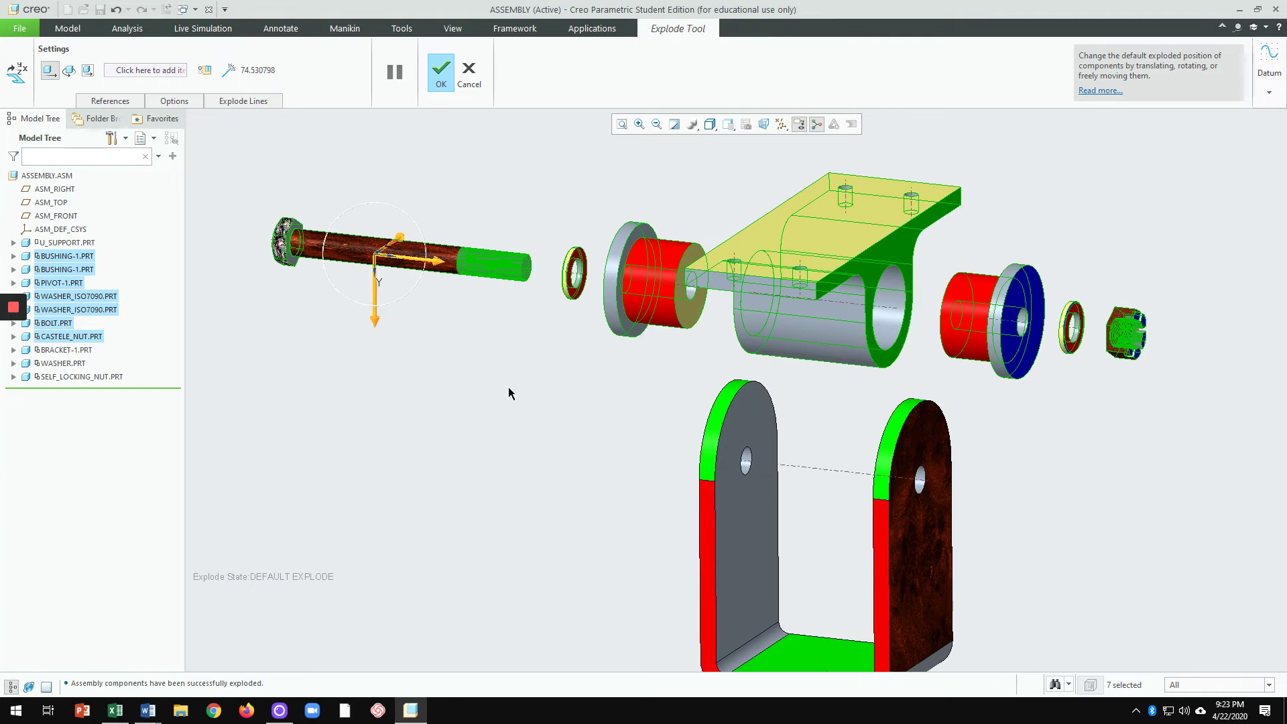
middle_click(485, 194)
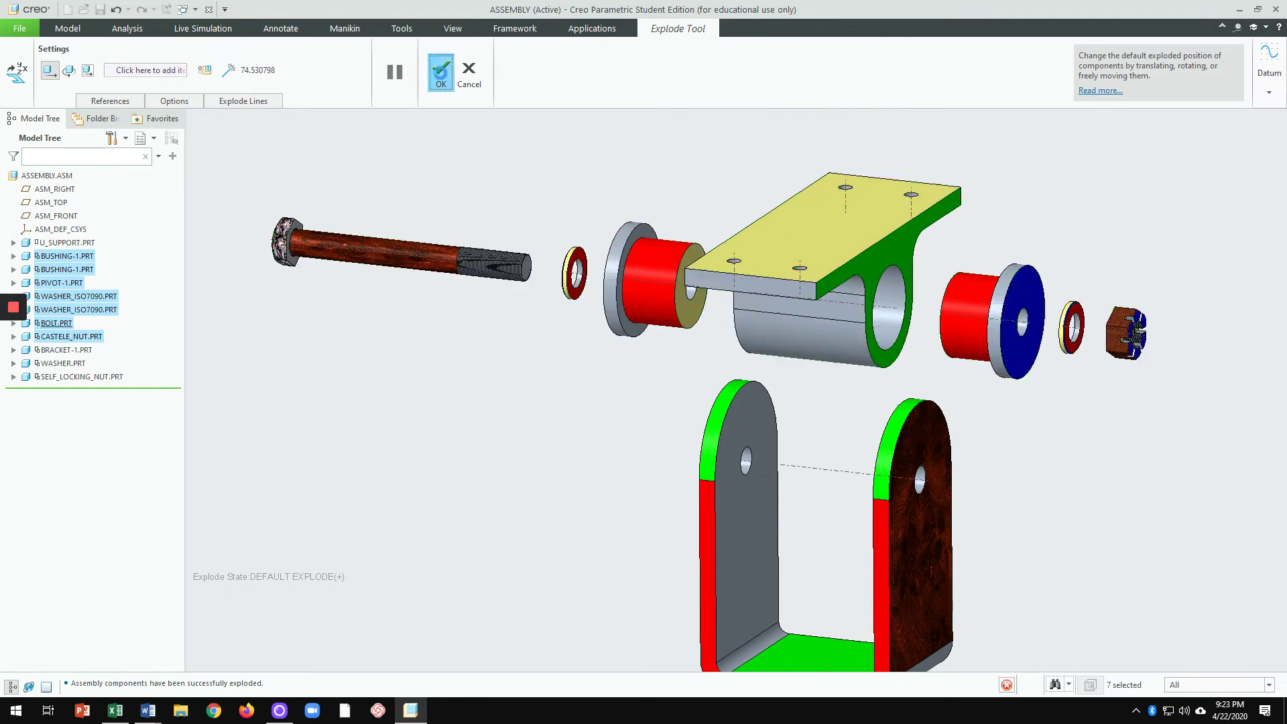
scroll(585, 389, "down", 2)
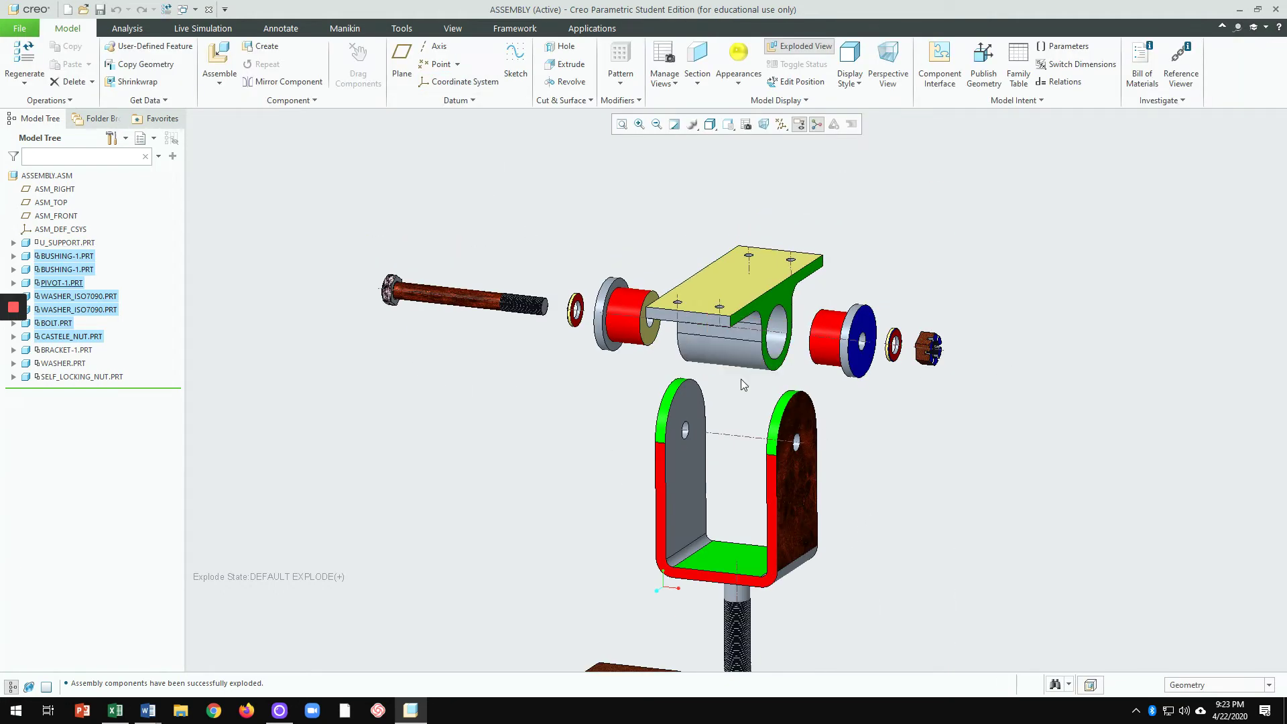
scroll(858, 409, "down", 1)
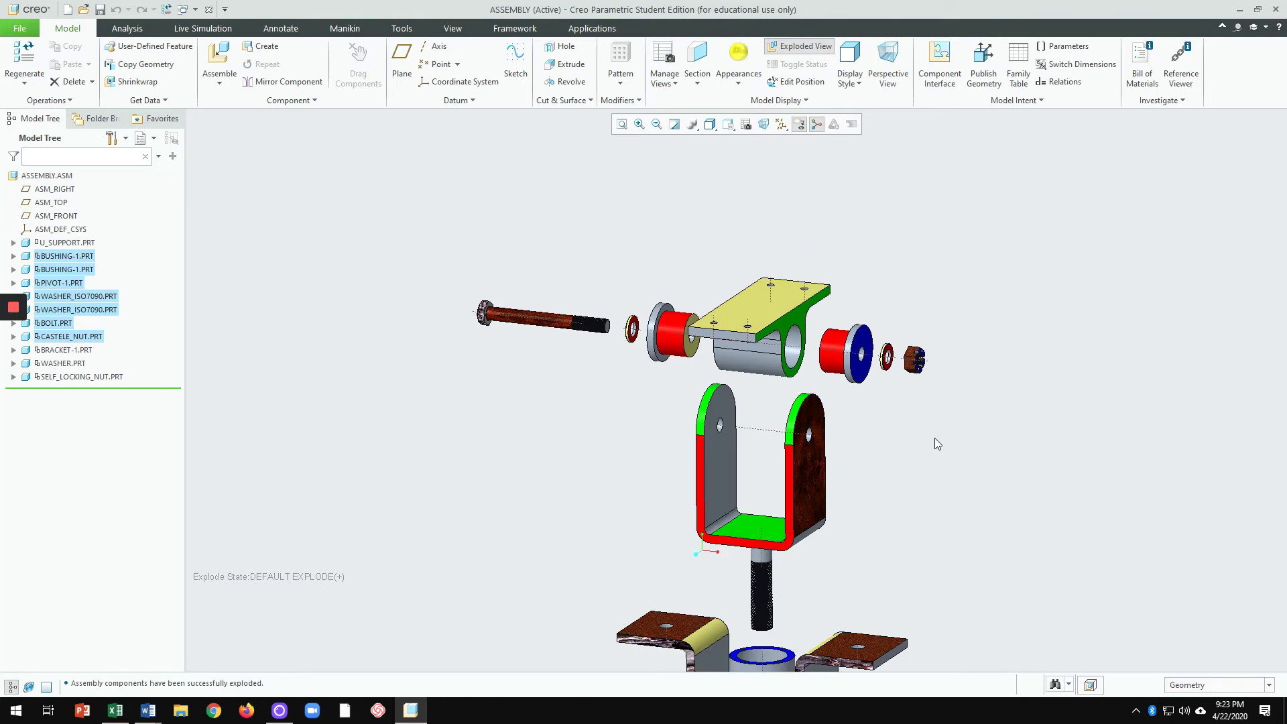
left_click(665, 59)
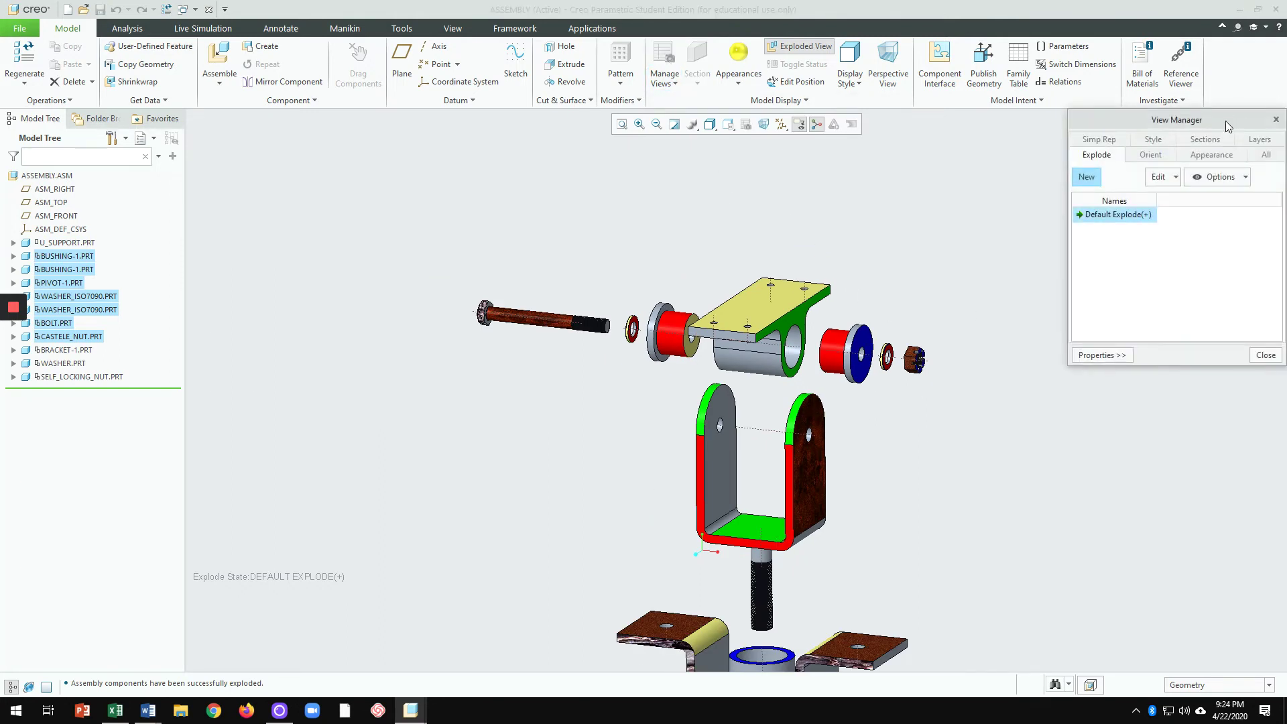
Step: Save the current layout over the Default Explode state and close the View Manager
left_click_drag(1225, 122, 1121, 110)
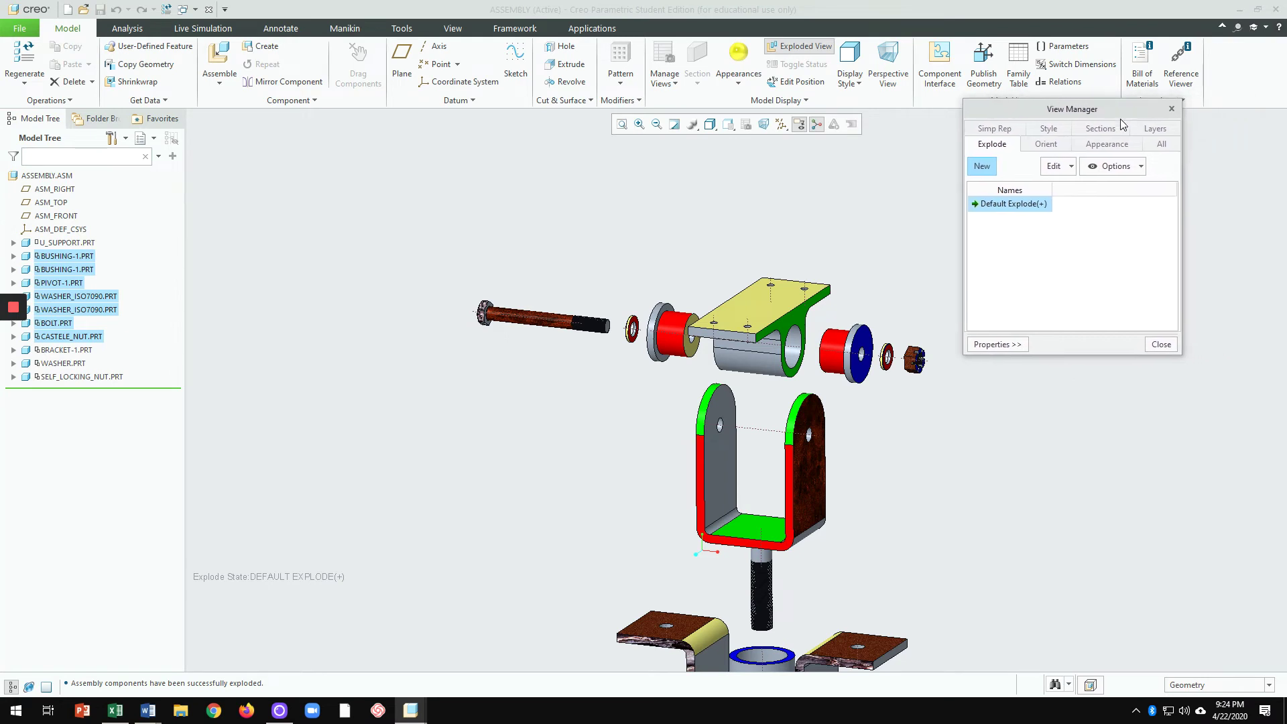
left_click(1072, 168)
left_click(1075, 189)
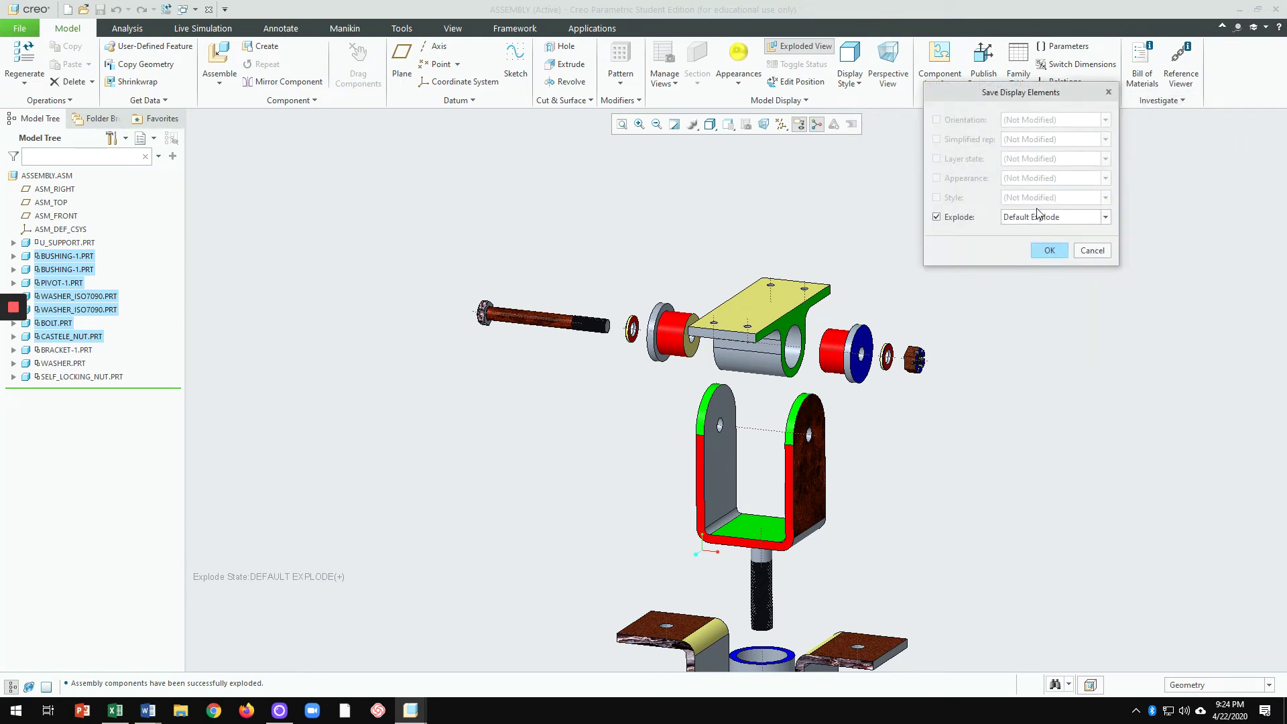
left_click(1065, 253)
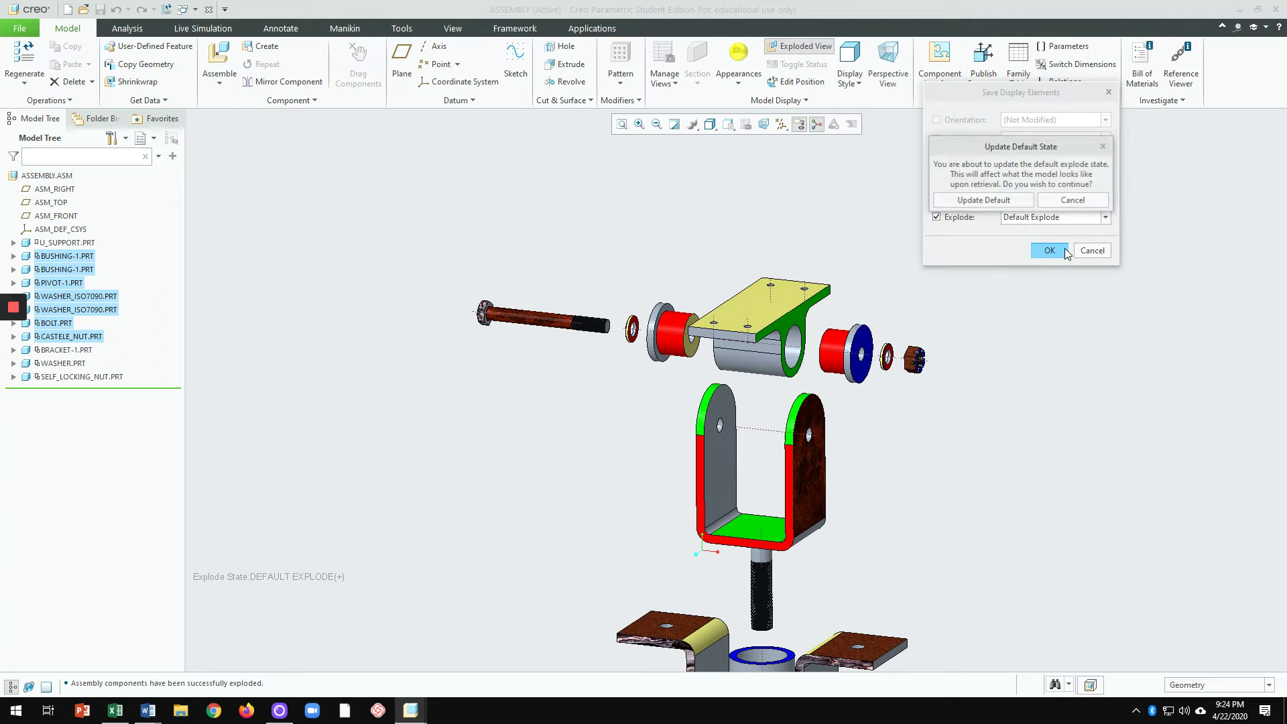
left_click(984, 200)
left_click(1162, 345)
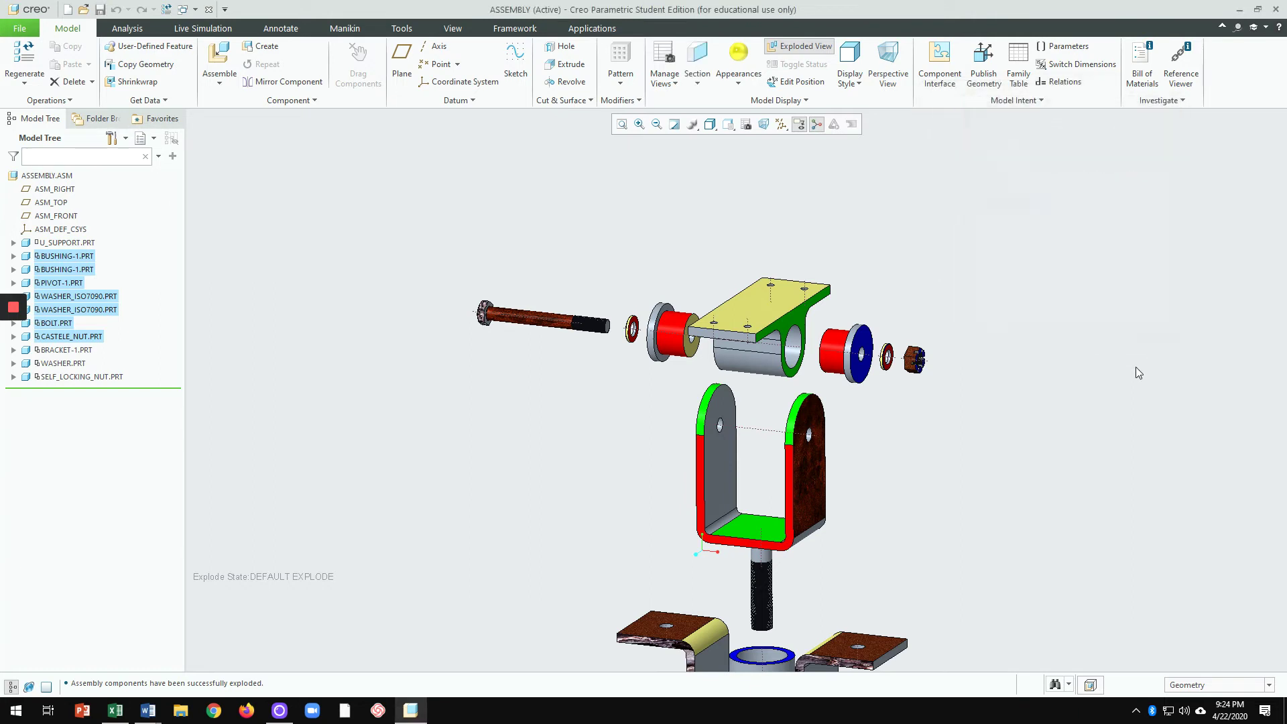
scroll(987, 303, "down", 3)
scroll(999, 385, "up", 2)
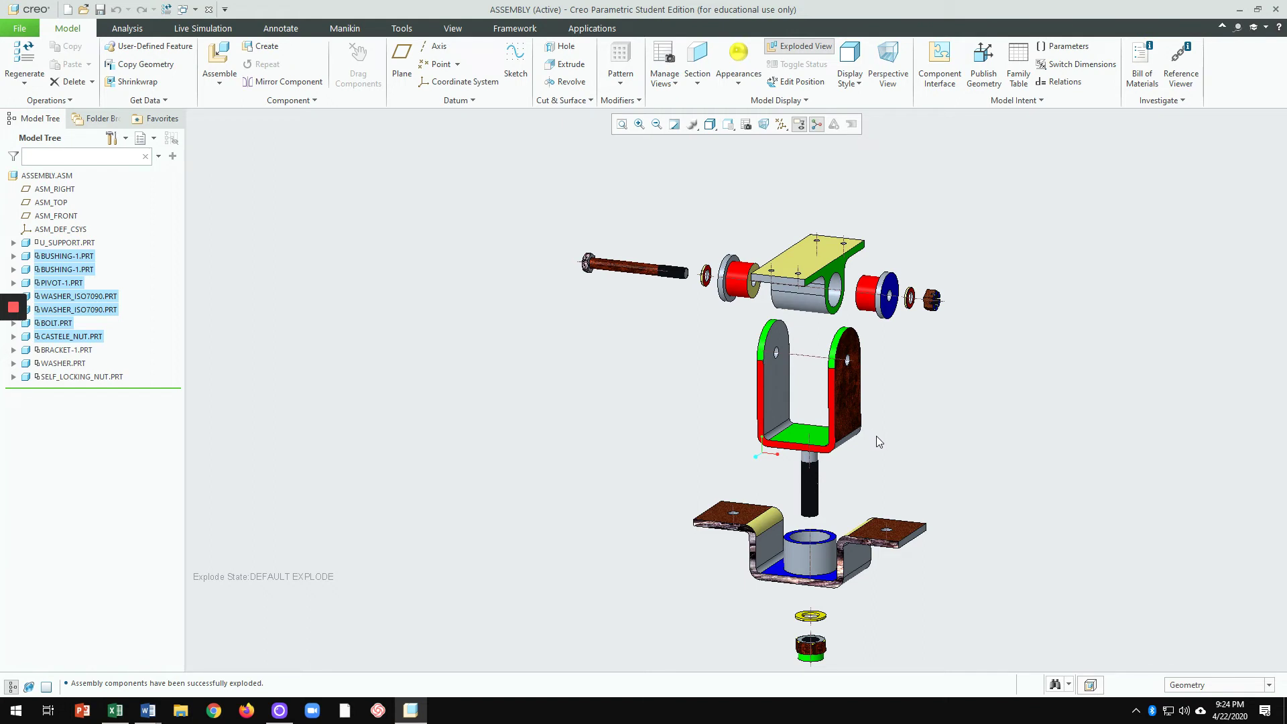
Step: Collapse and re-explode the assembly to confirm the saved layout, then rotate the model
left_click(807, 48)
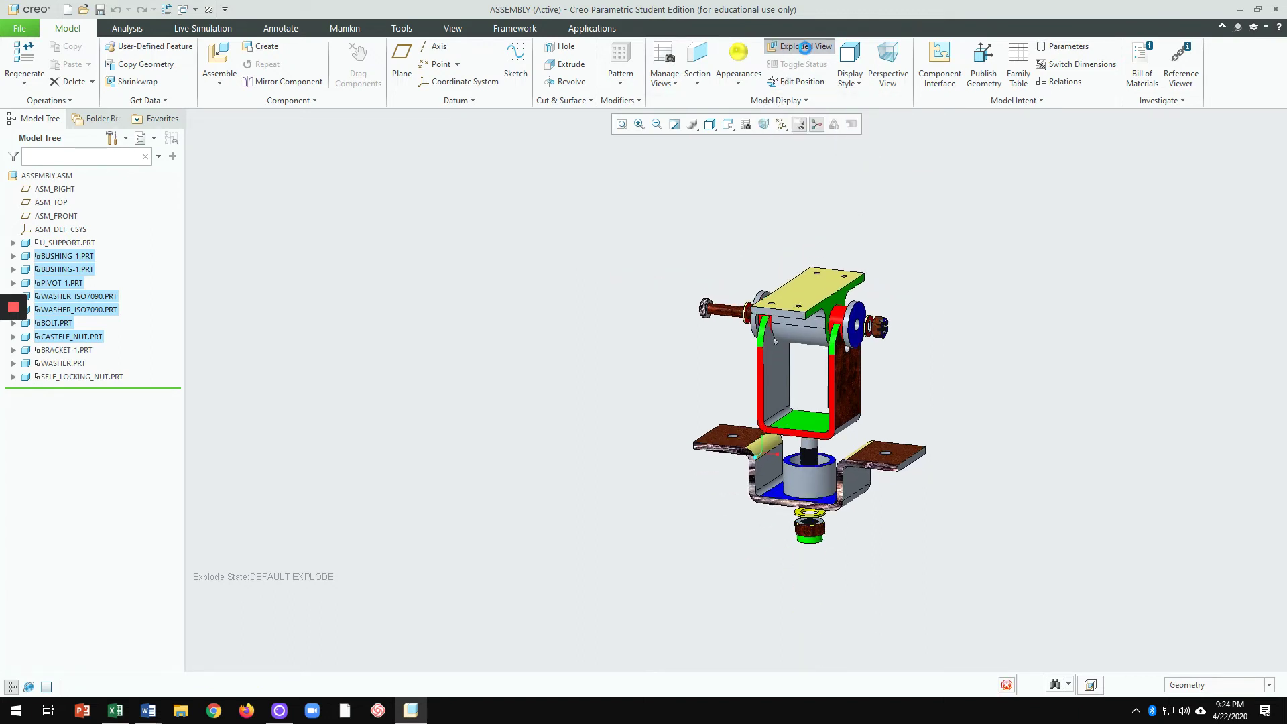
left_click(805, 51)
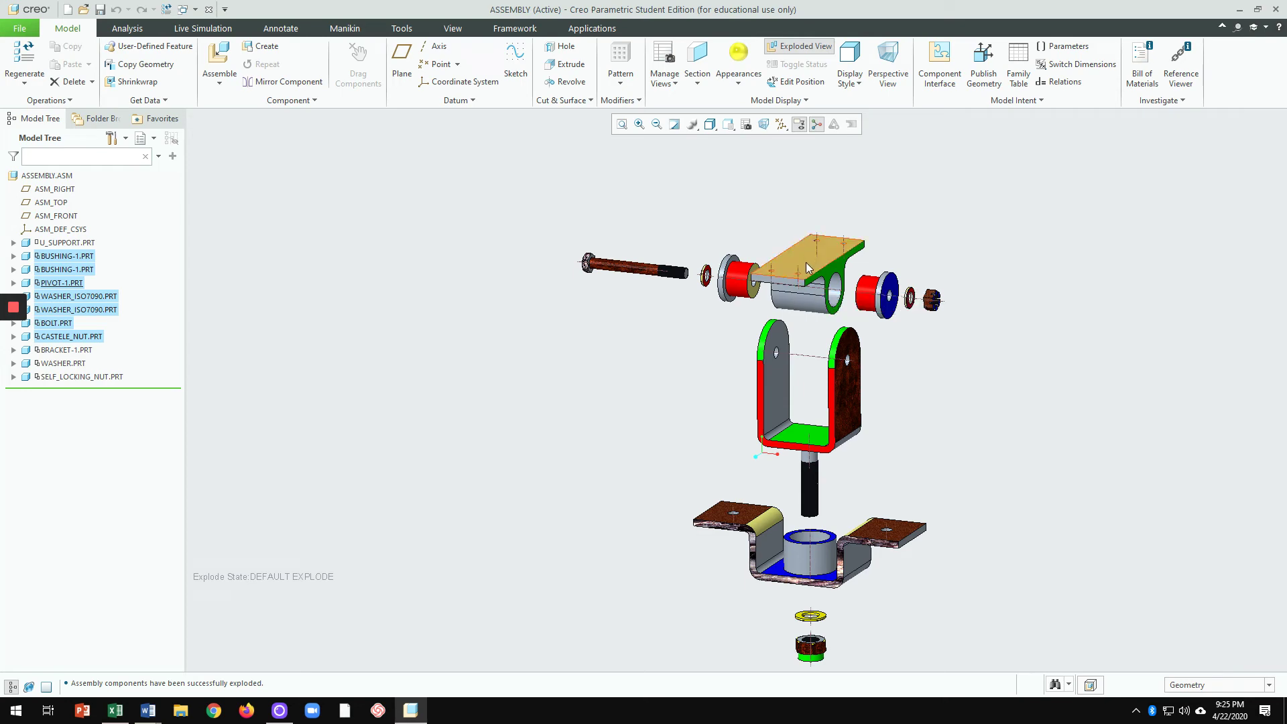
scroll(926, 398, "down", 2)
scroll(954, 469, "up", 3)
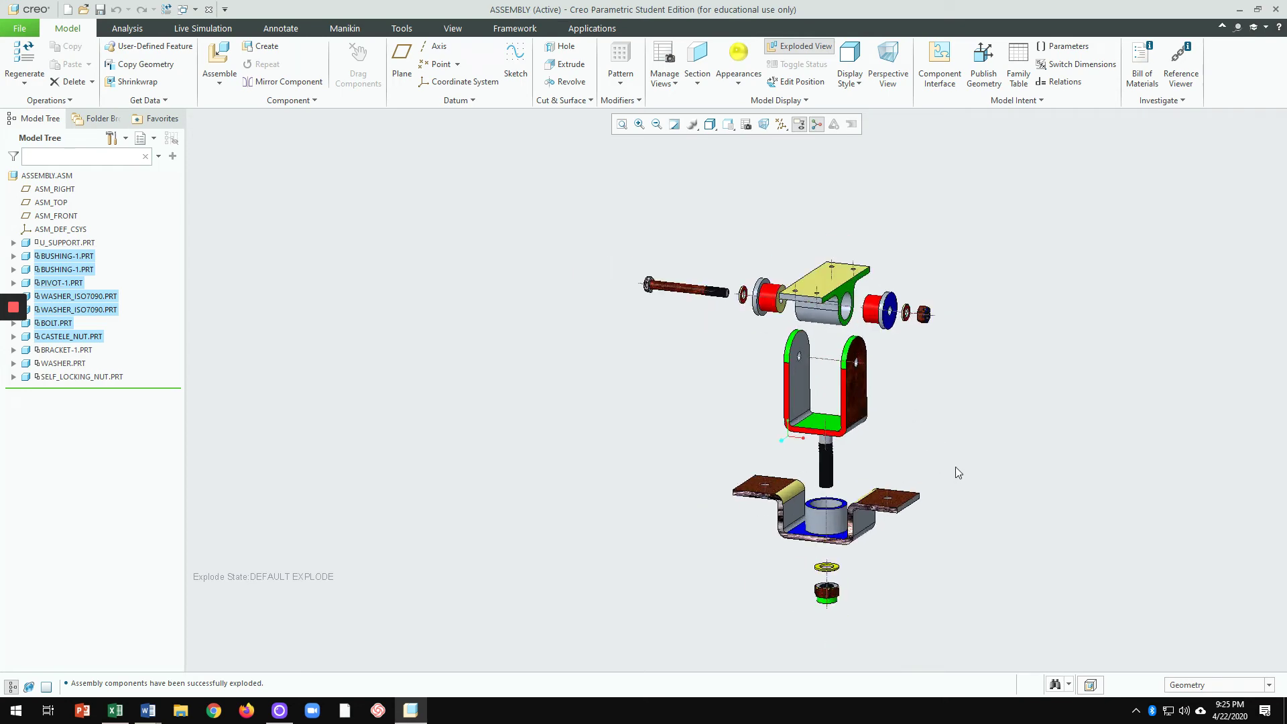
mouse_move(968, 546)
middle_mouse_down()
mouse_move(954, 546)
mouse_move(979, 537)
mouse_move(986, 549)
middle_mouse_up()
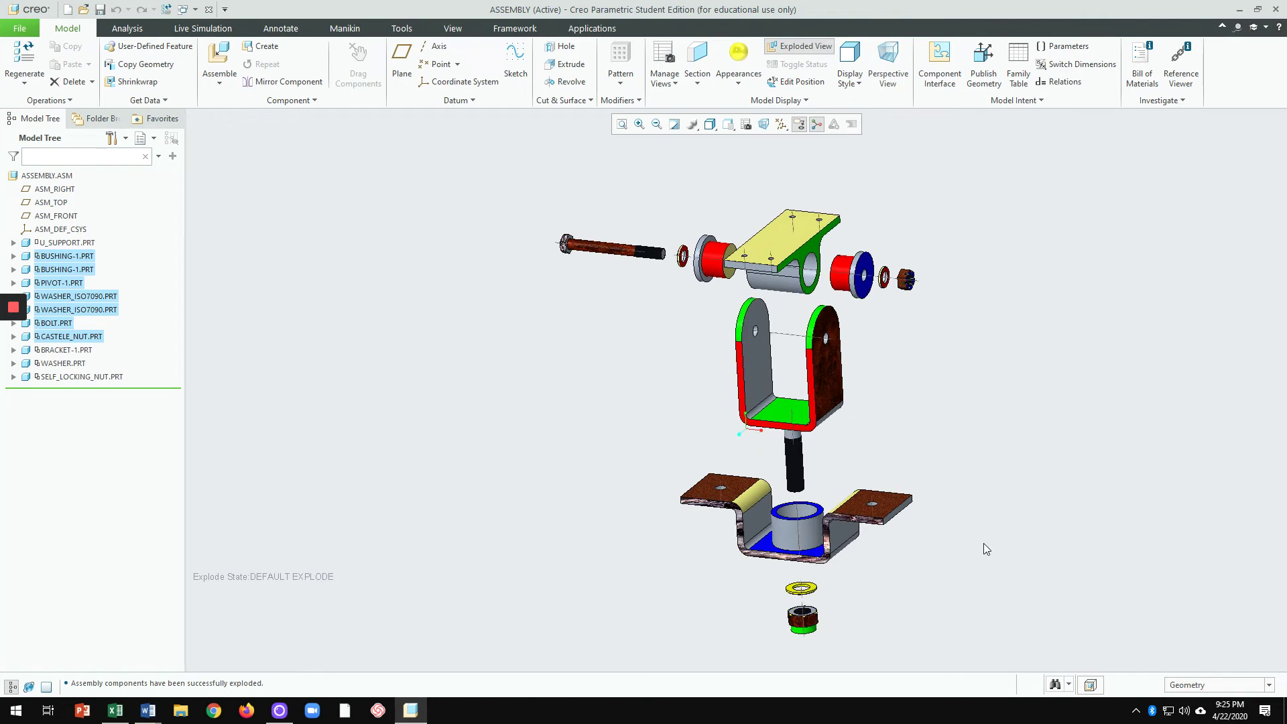
Step: Save the current exploded orientation as a named view called MO, then start a new file
left_click(730, 127)
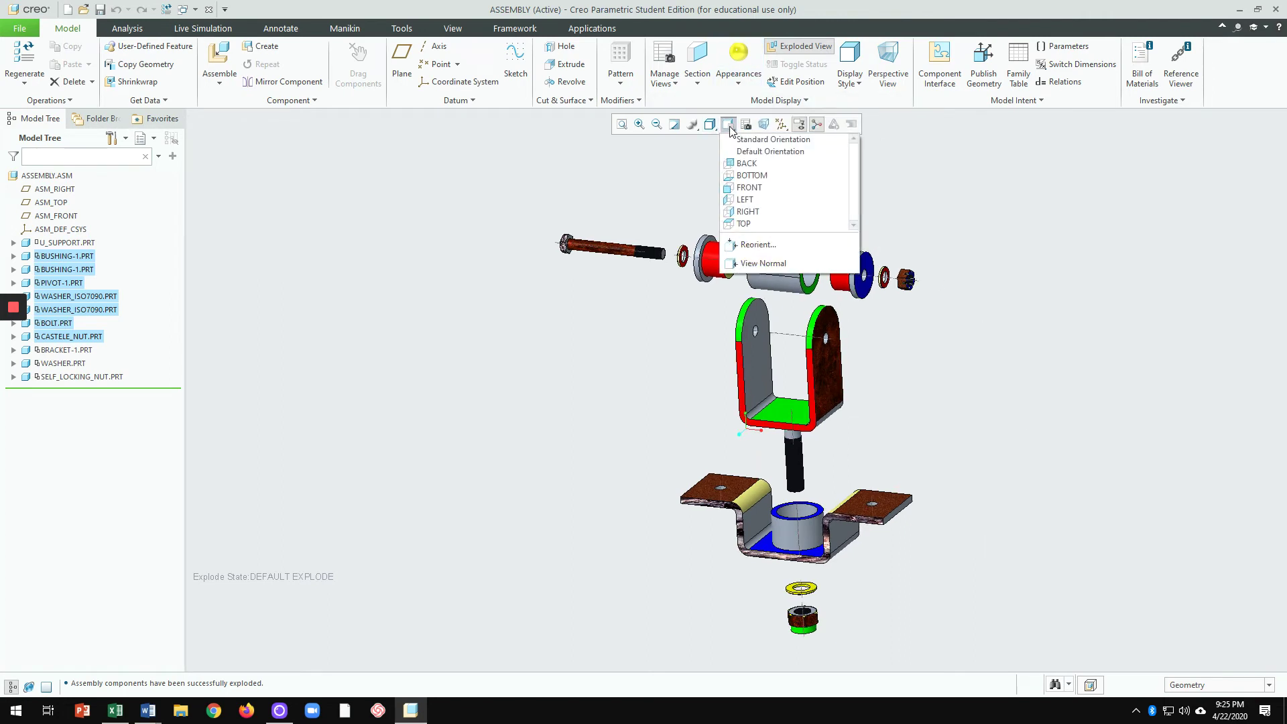
left_click(749, 247)
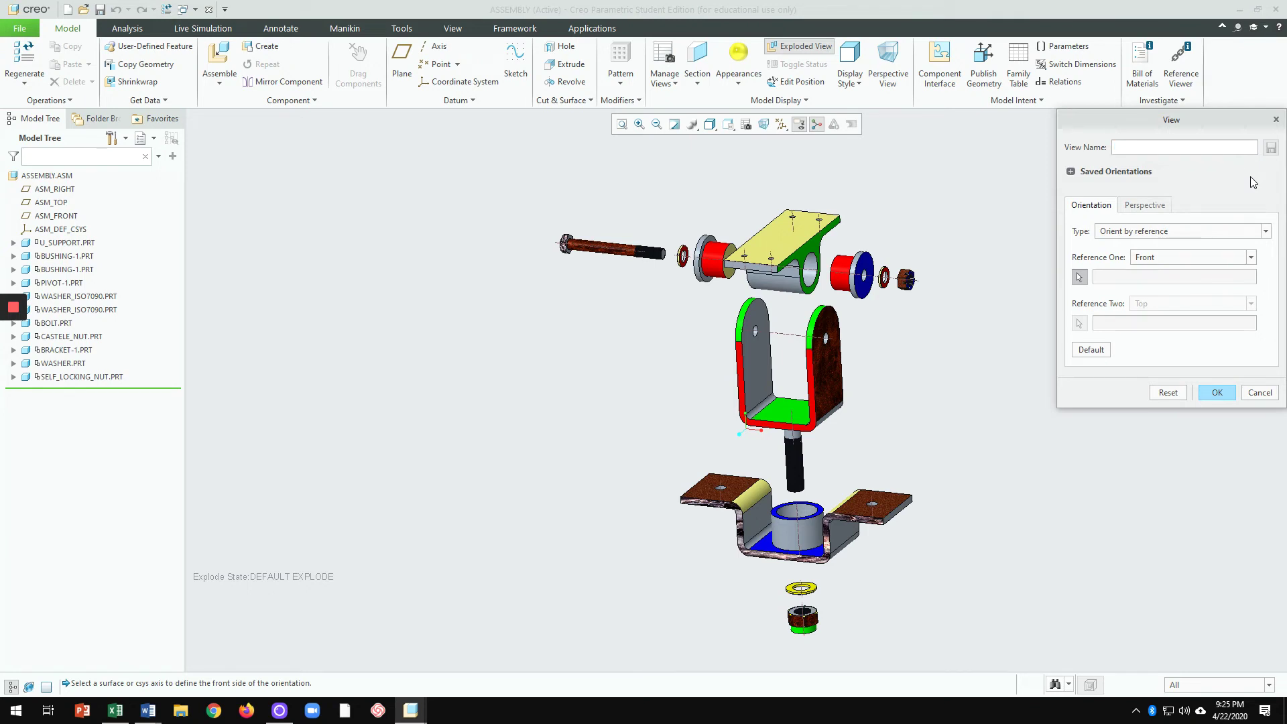
type("MO")
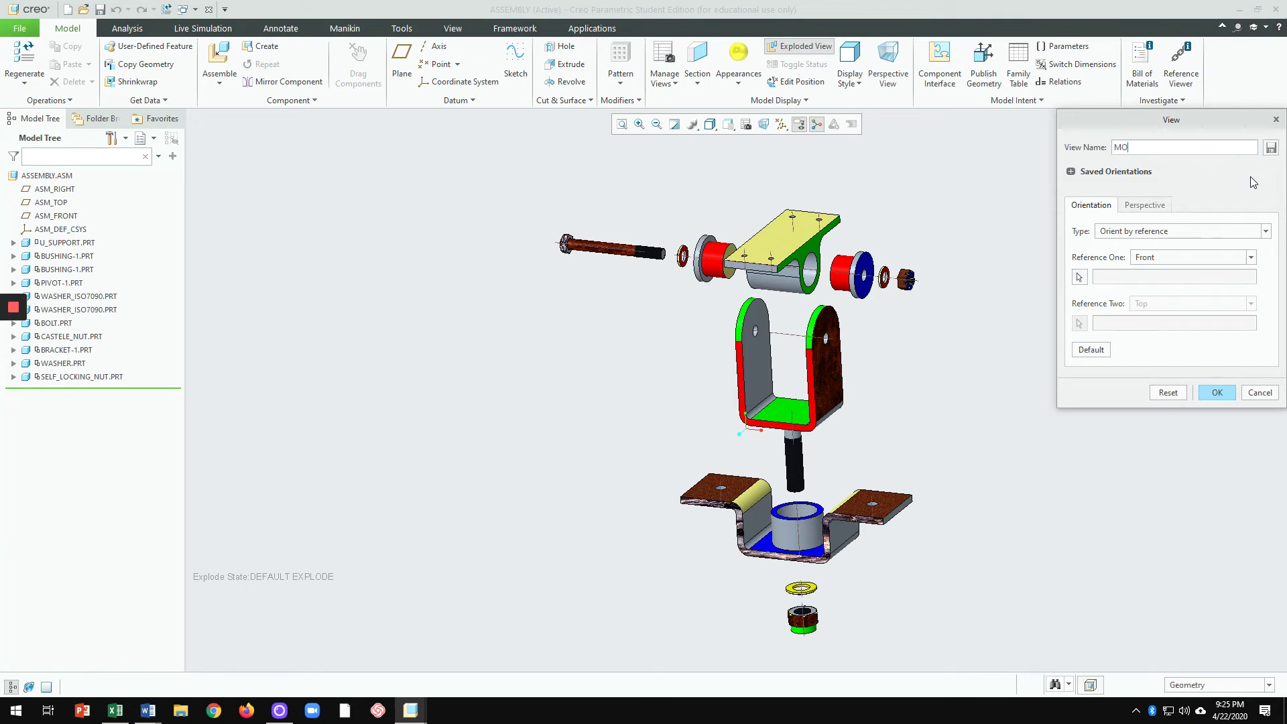
left_click(1271, 148)
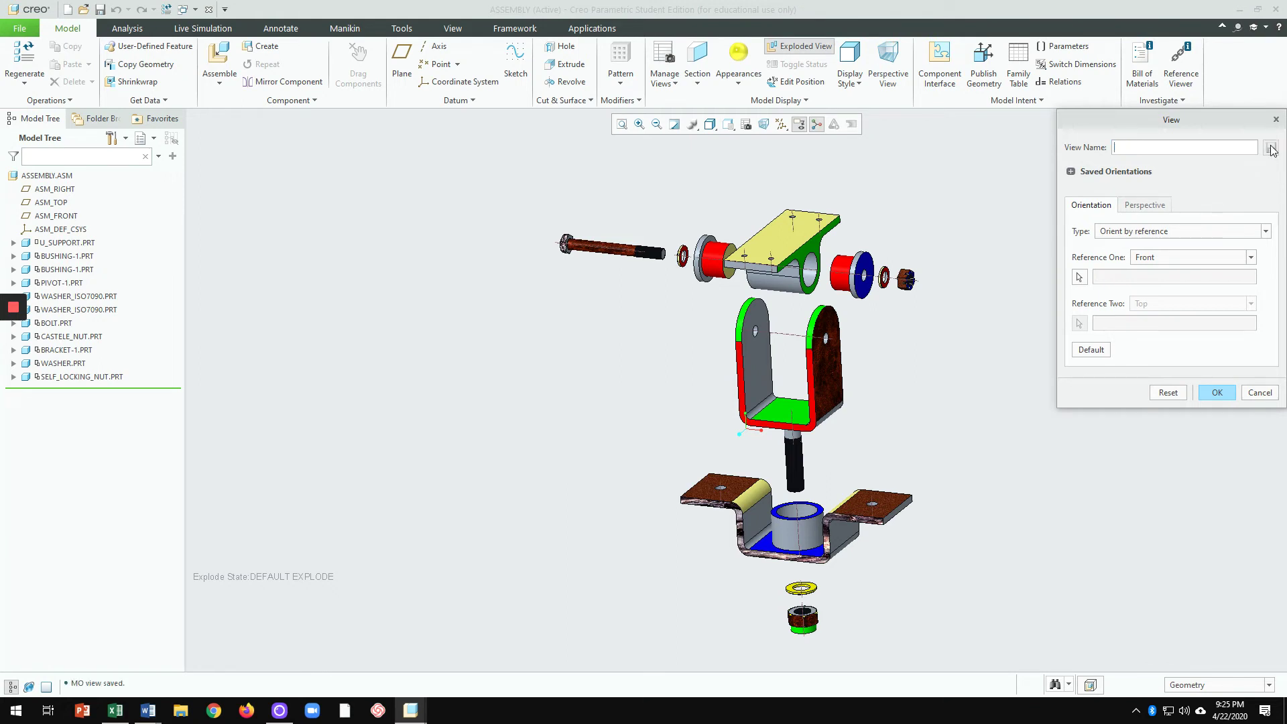
left_click(1216, 393)
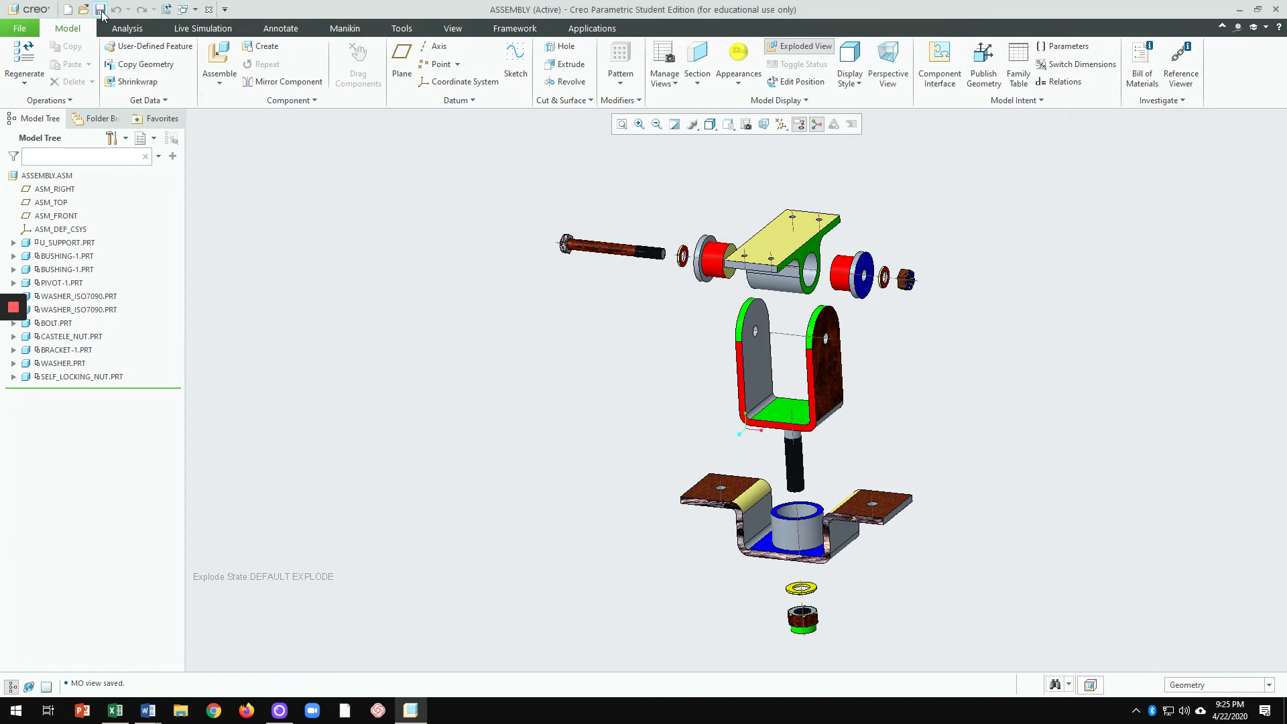
left_click(68, 10)
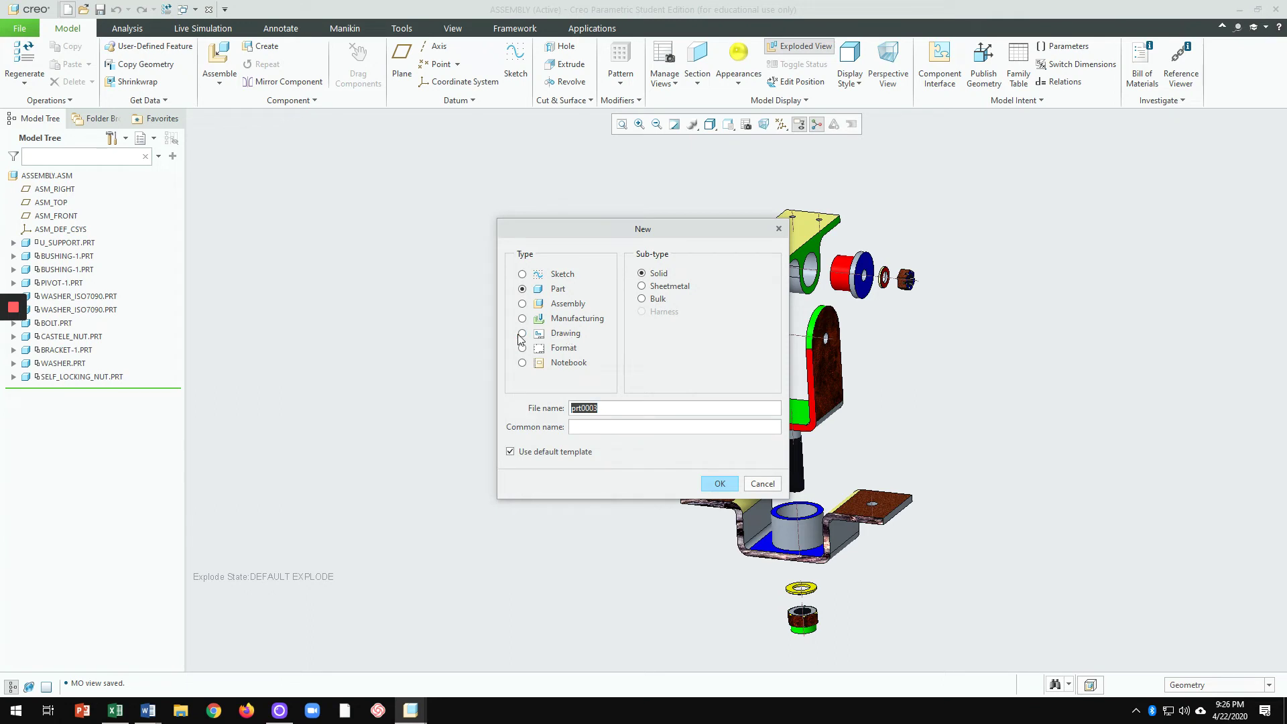
Step: Create a new drawing named Bill-of-Material
left_click(566, 334)
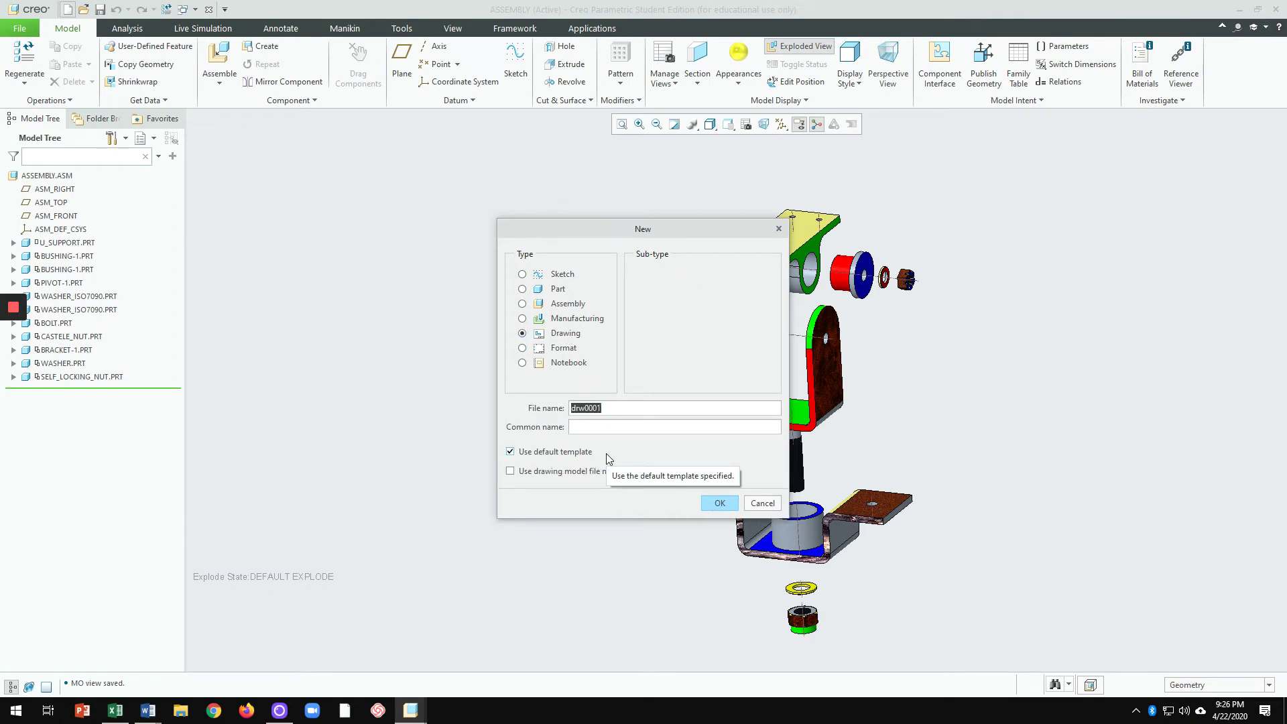
type("Bill-")
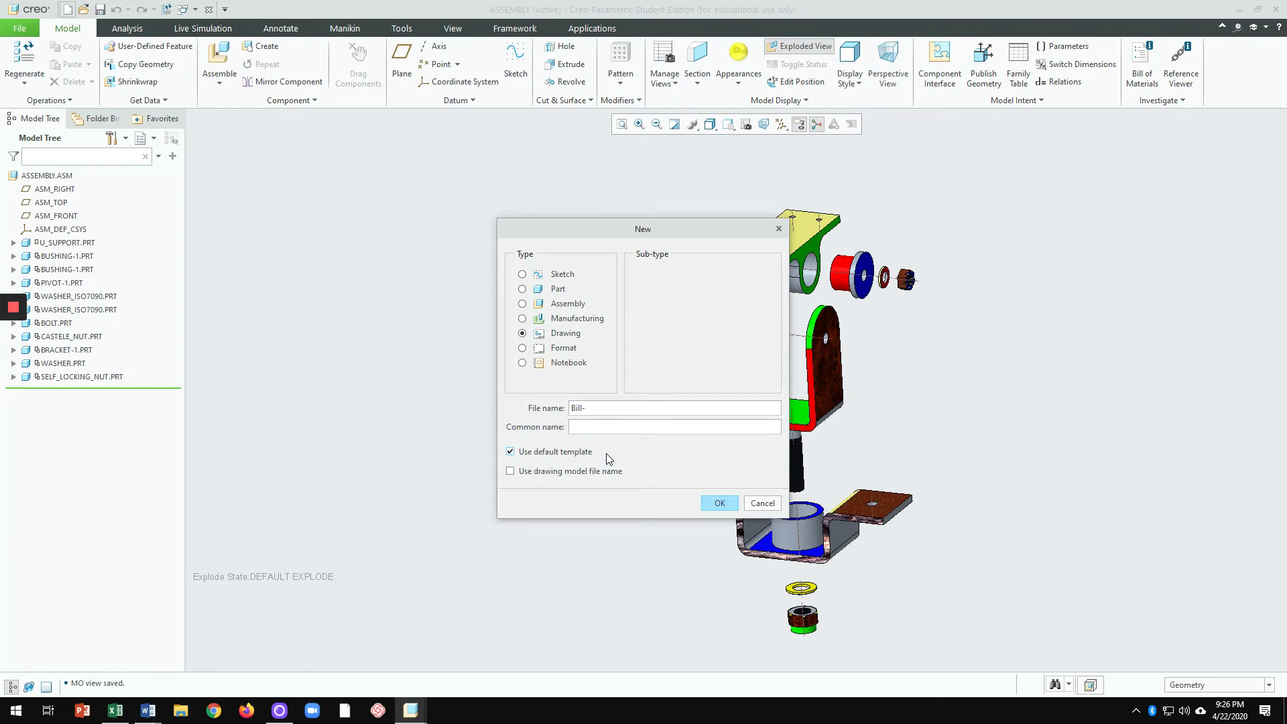
type("of-Material")
left_click(715, 503)
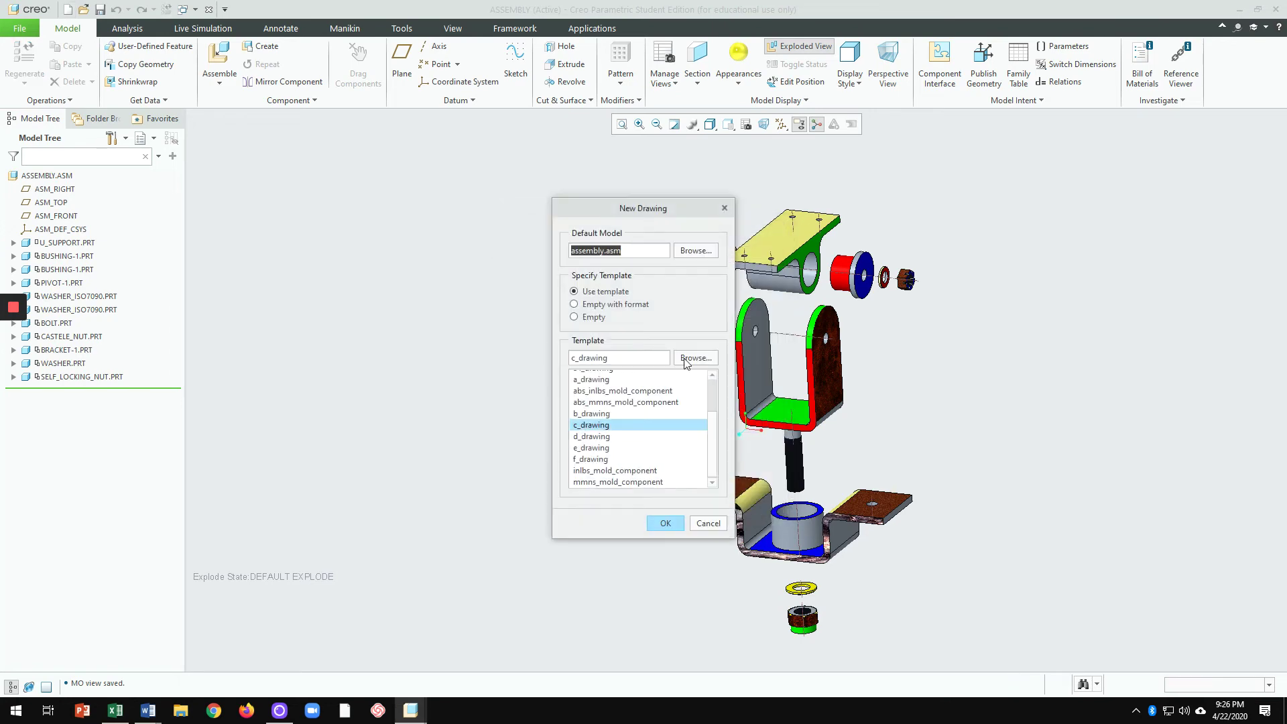
Step: Base the drawing on an empty sheet using the b.frm B-size format
left_click(574, 304)
left_click(689, 357)
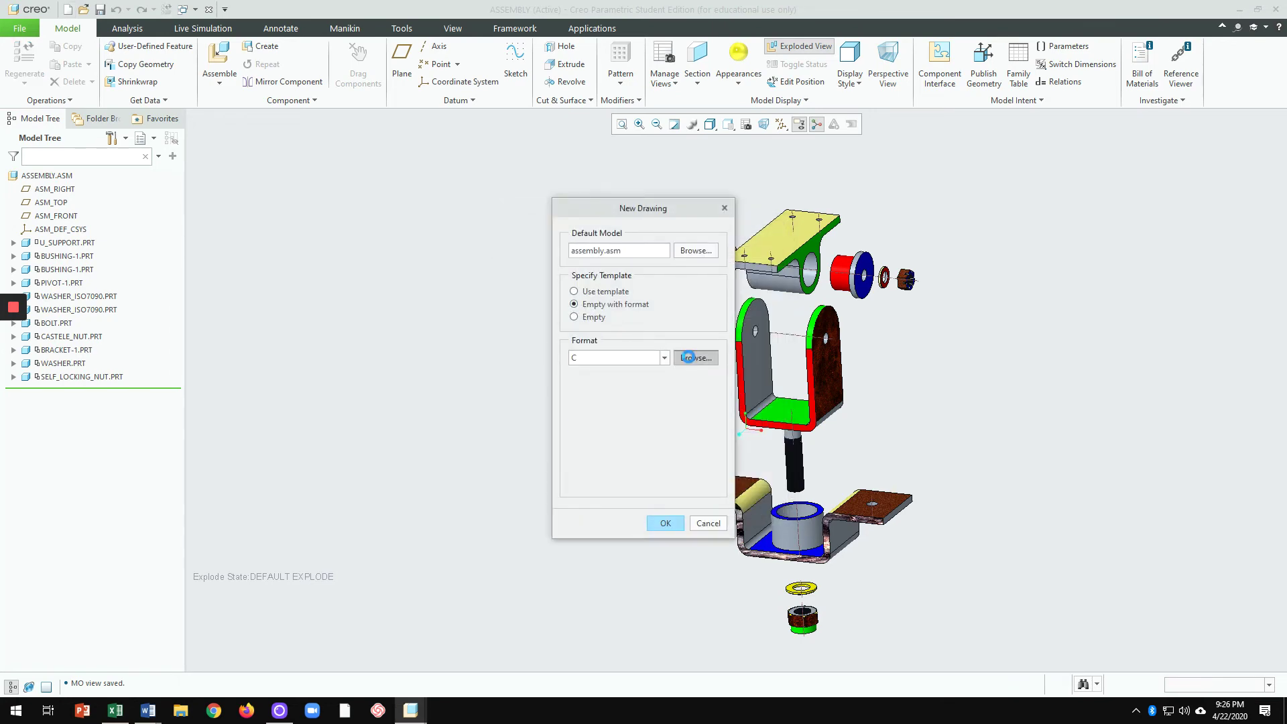
left_click(354, 125)
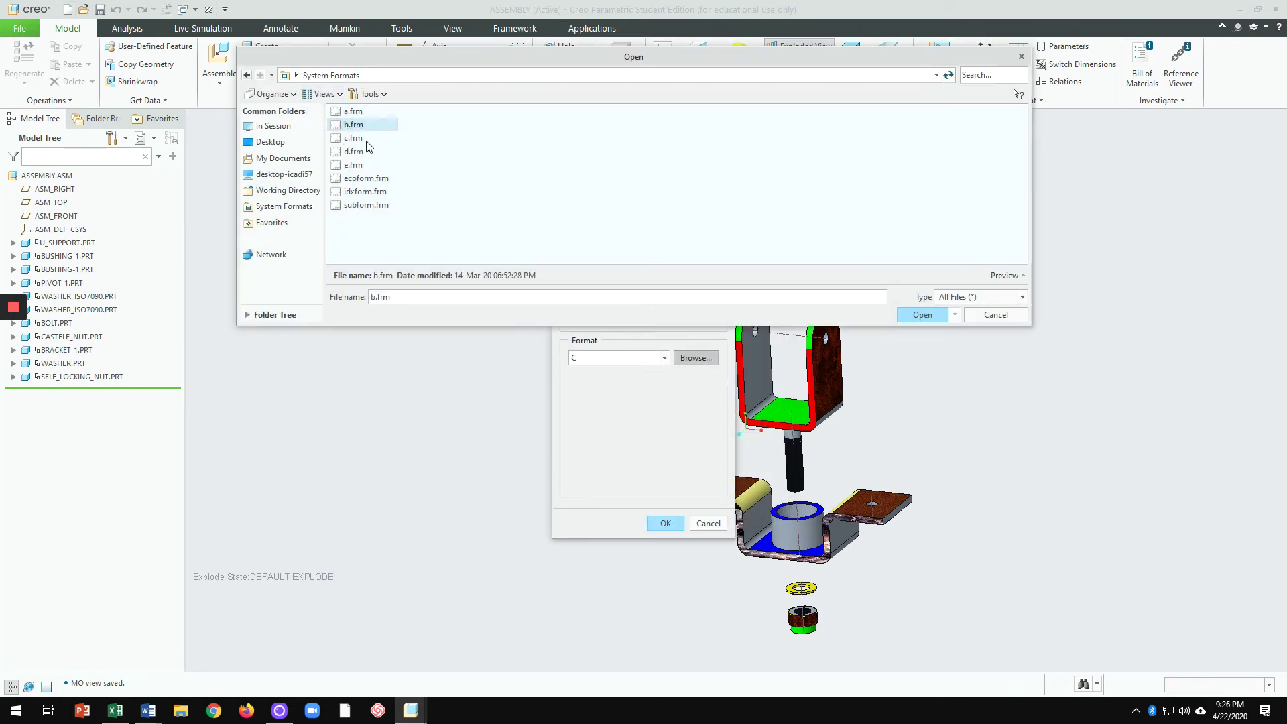
left_click(924, 315)
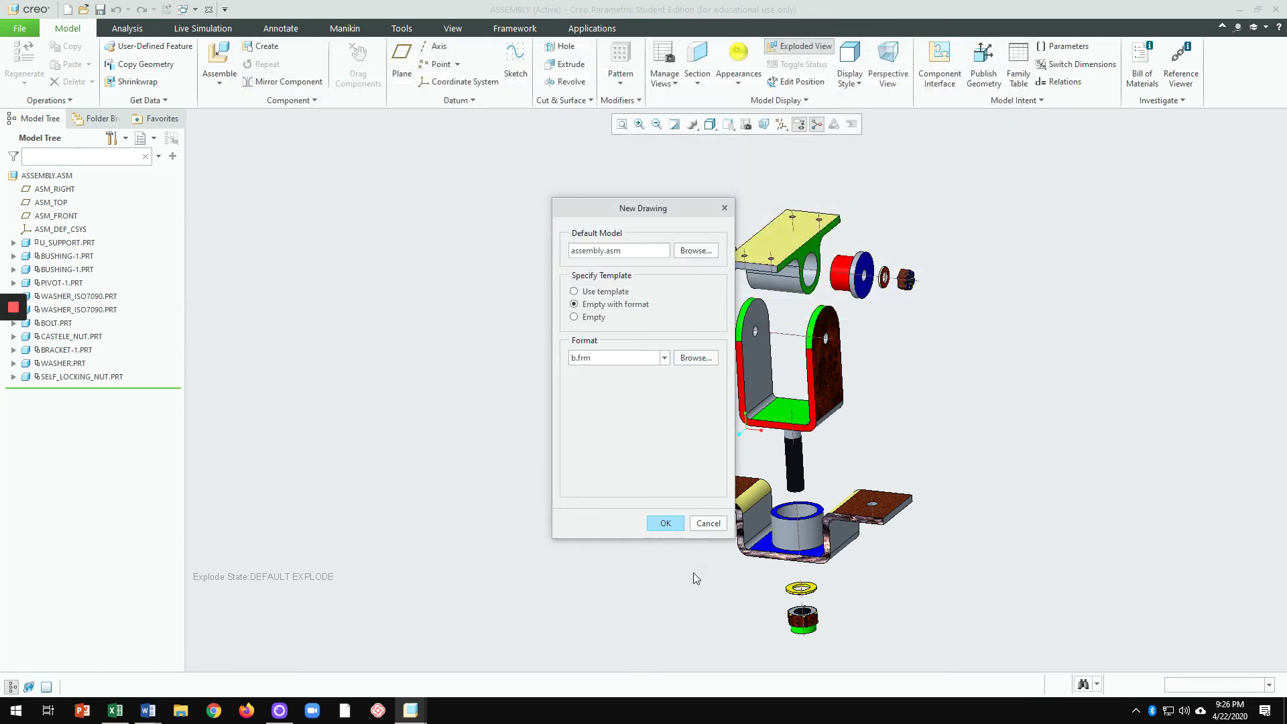
left_click(665, 527)
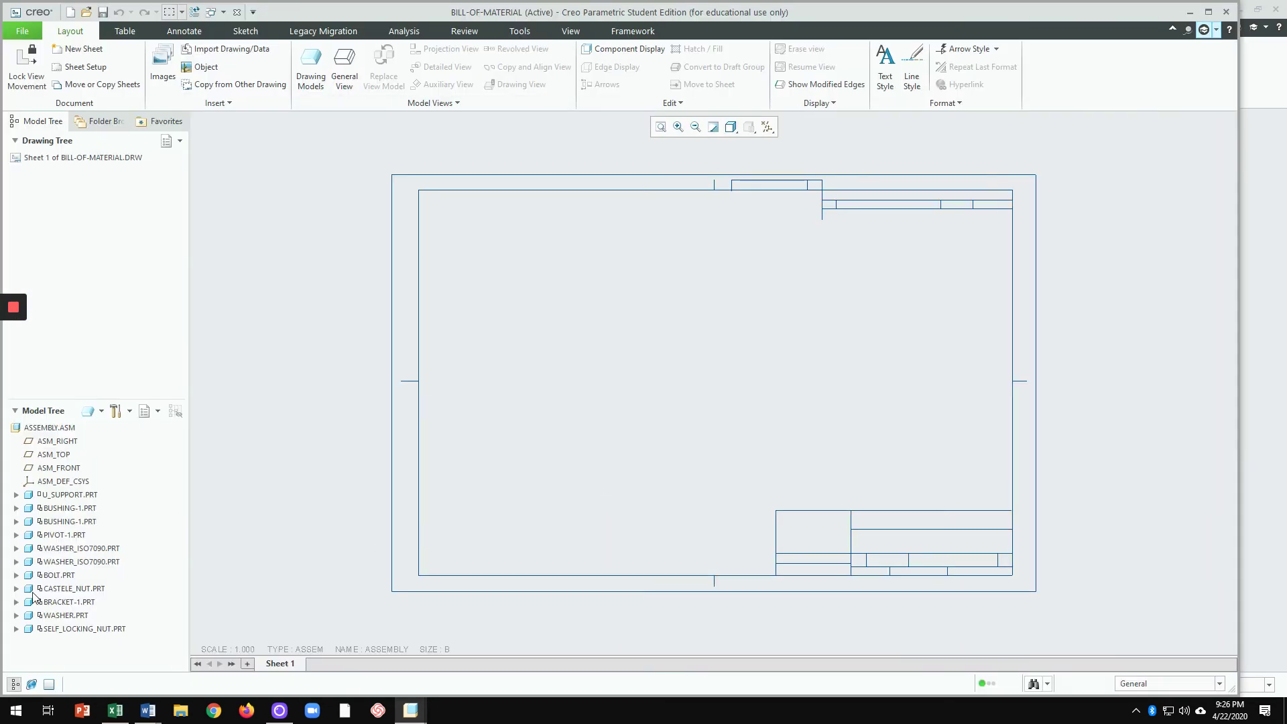
Step: Place a general view at the sheet center with DEFAULT ALL state and MO orientation
left_click(14, 684)
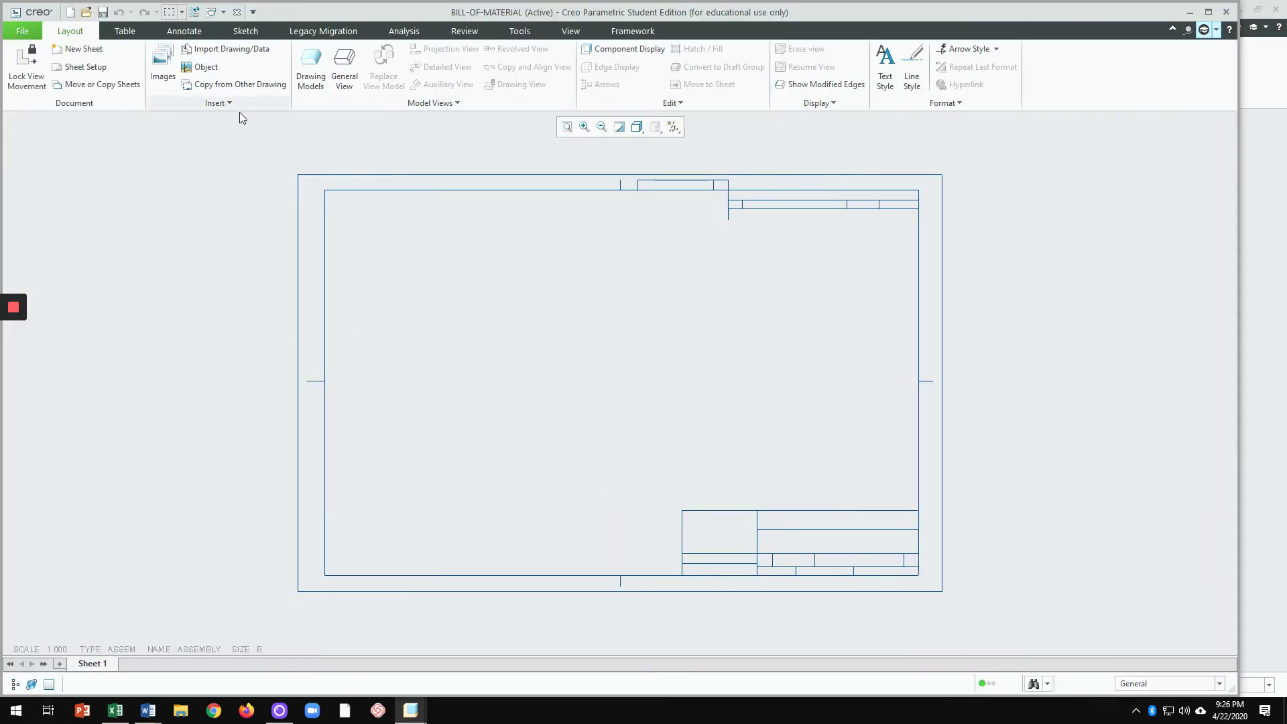
left_click(345, 74)
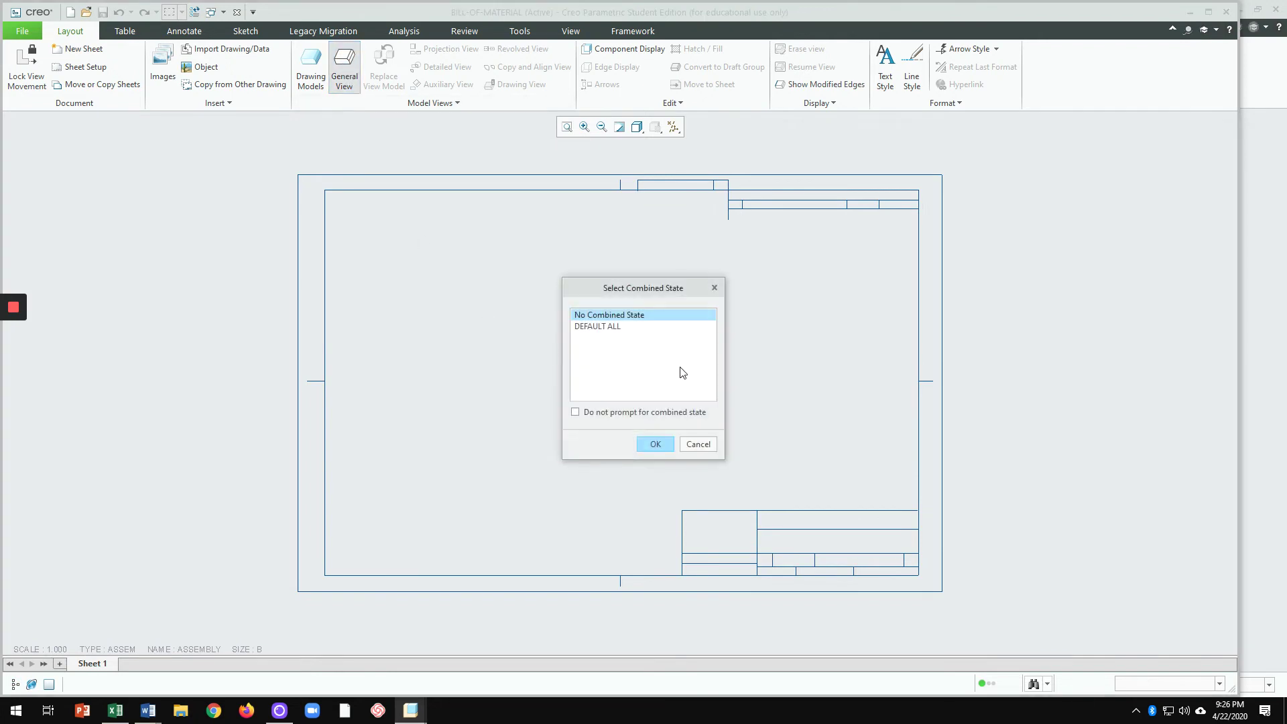
left_click(610, 329)
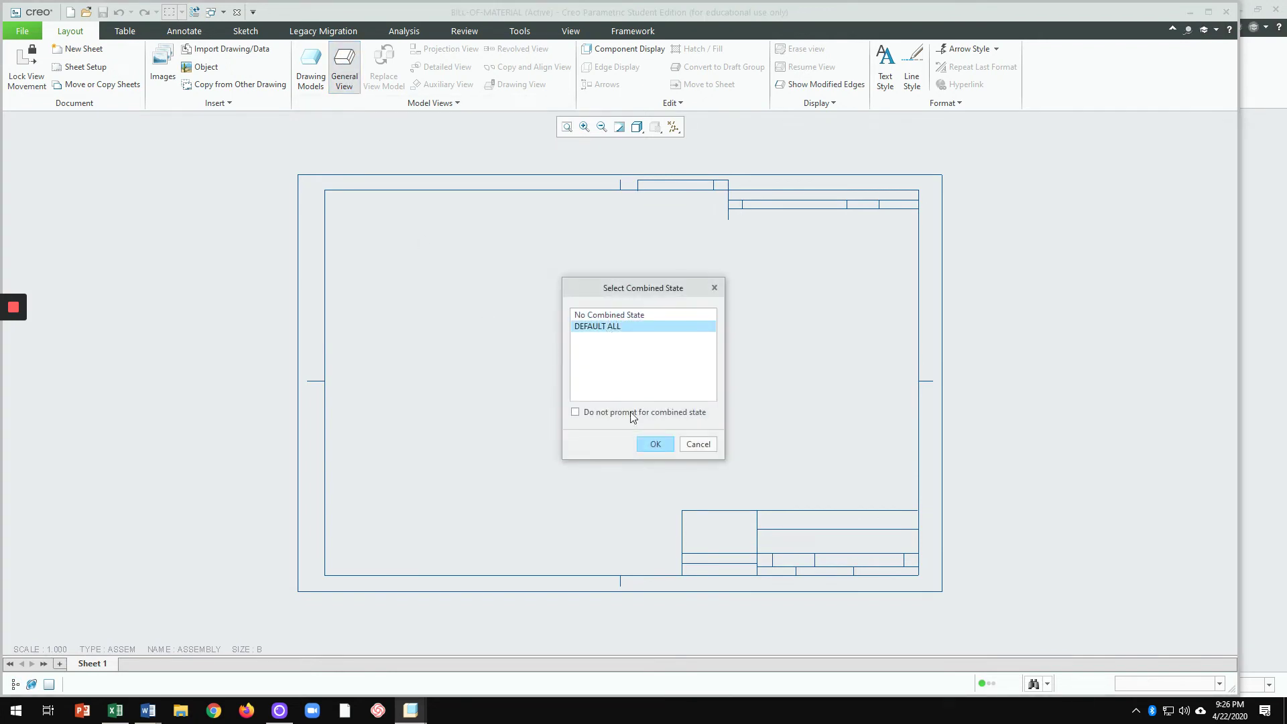
left_click(656, 445)
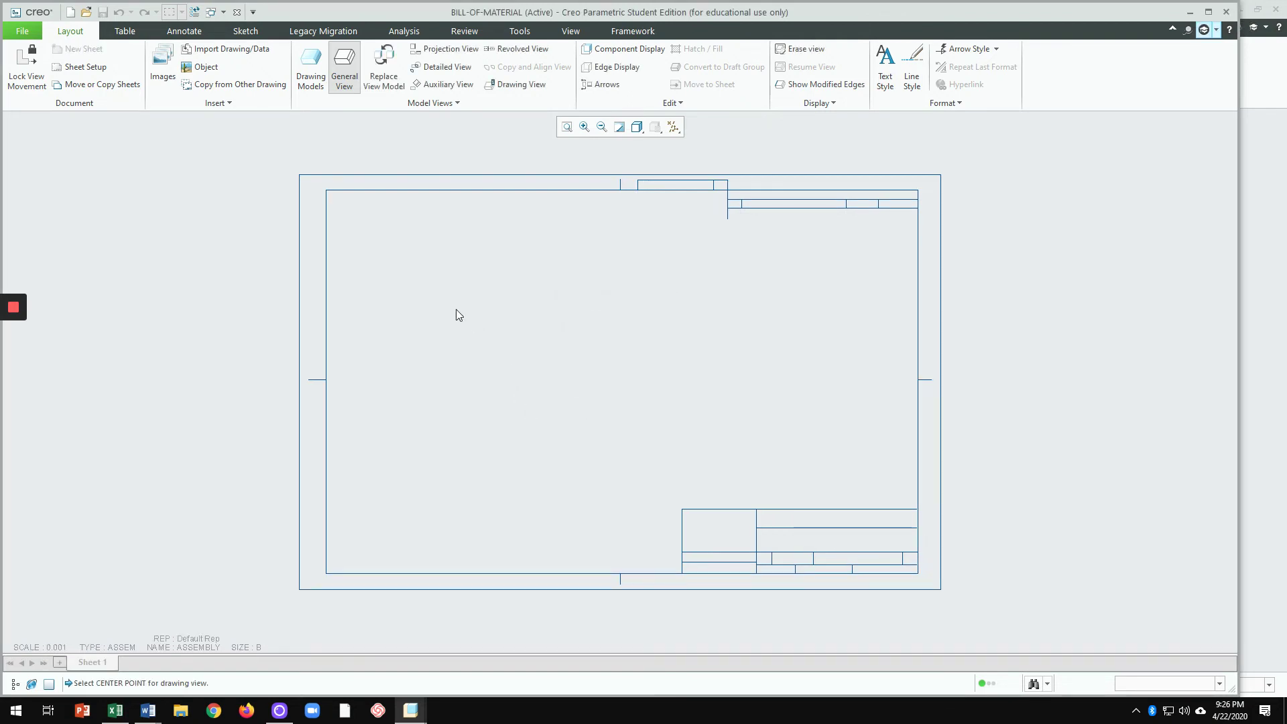
left_click(477, 322)
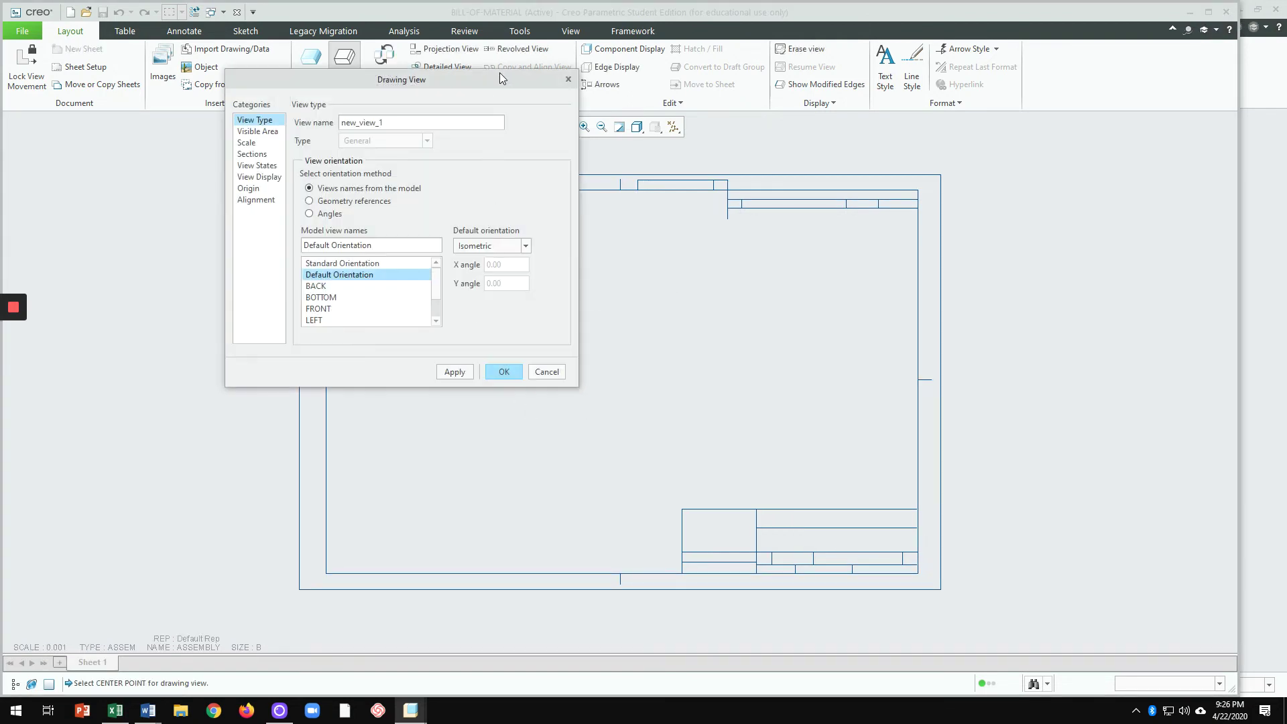
mouse_move(500, 76)
left_mouse_down()
mouse_move(1056, 87)
mouse_move(1044, 94)
left_mouse_up()
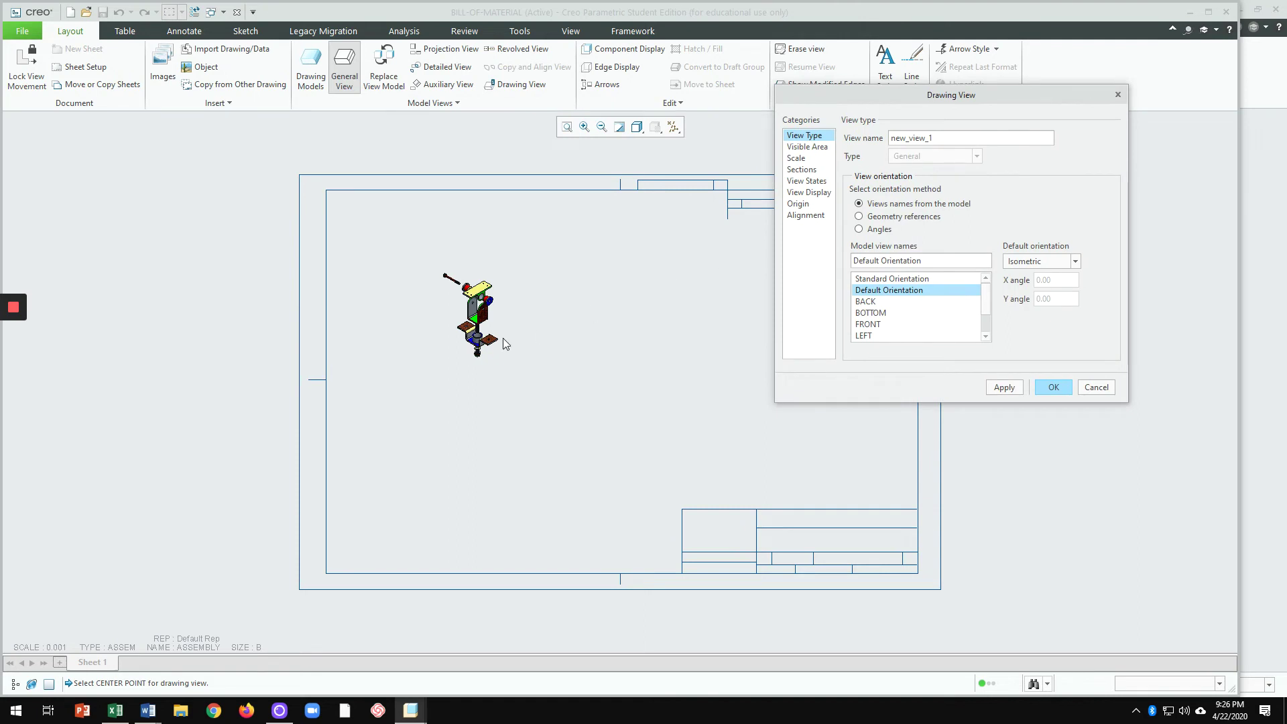
scroll(504, 342, "down", 3)
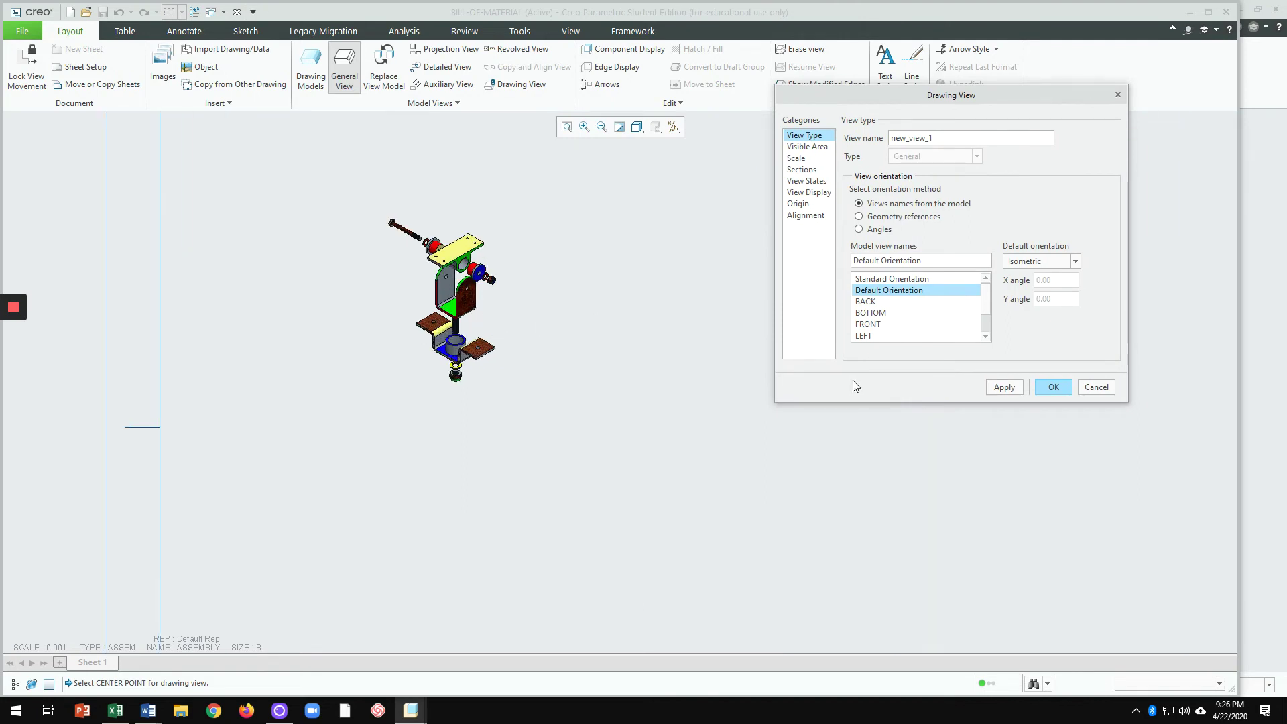
scroll(987, 303, "down", 1)
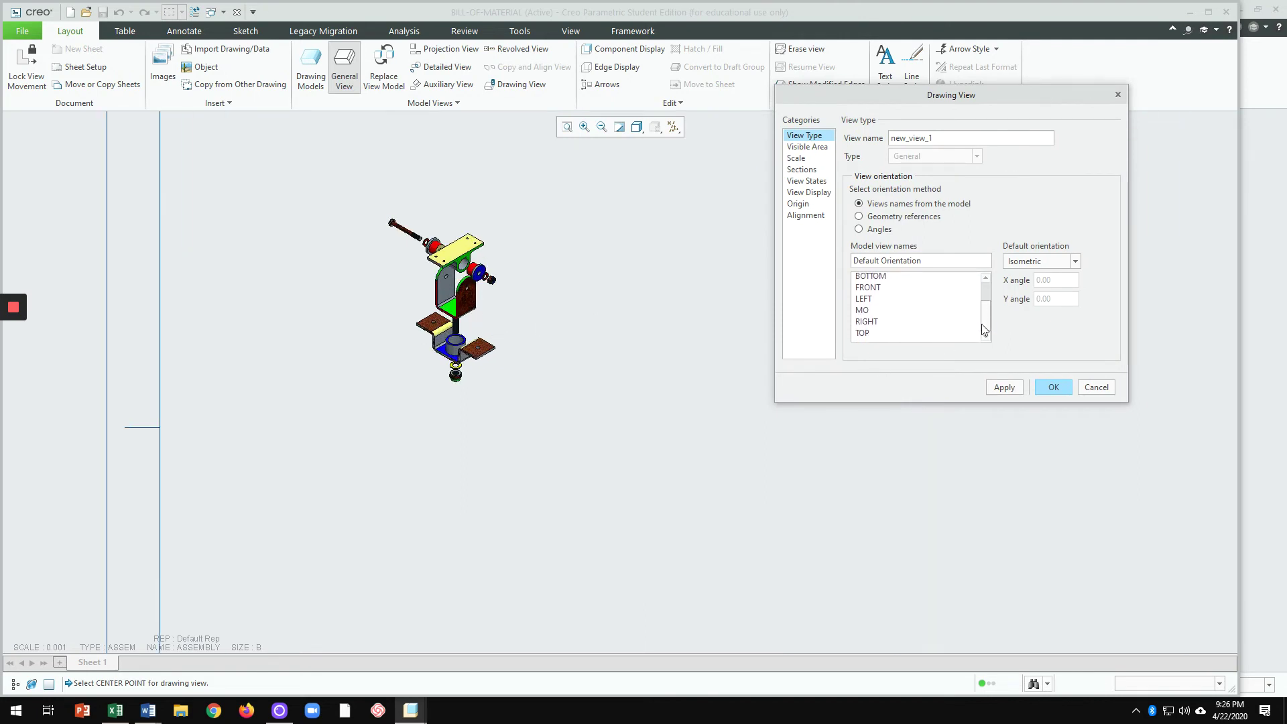
left_click(863, 314)
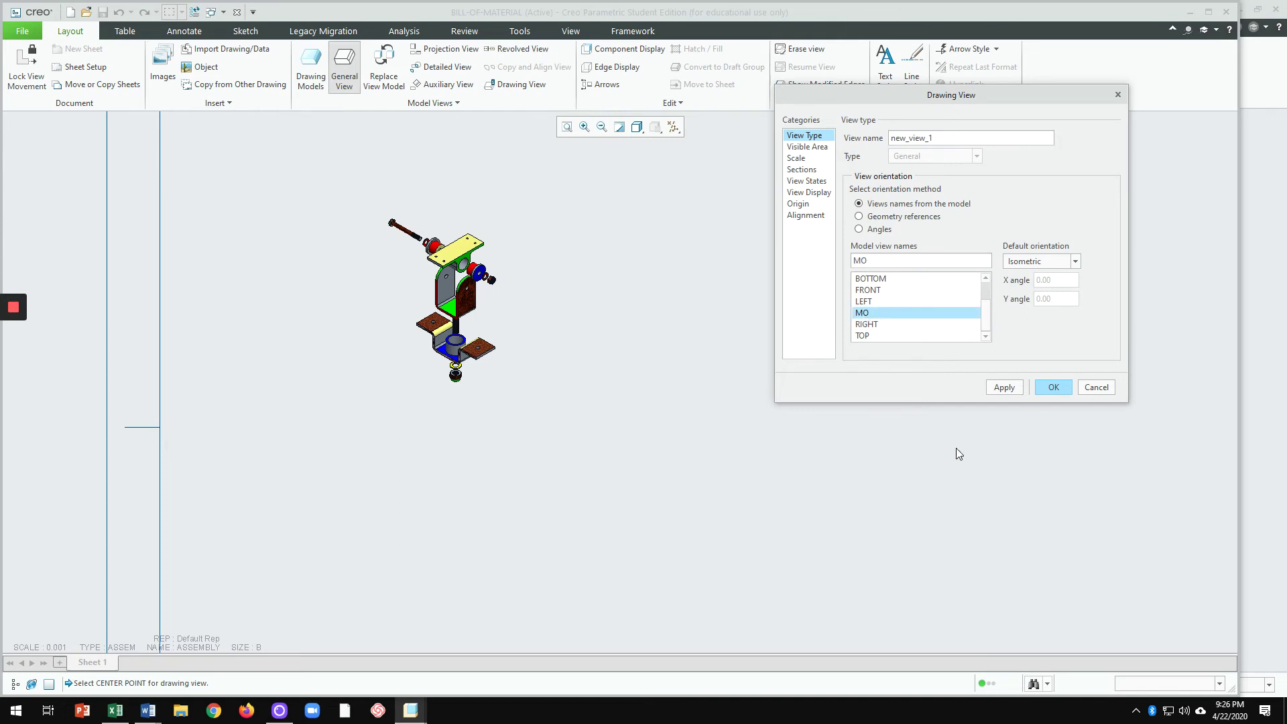
left_click(1054, 388)
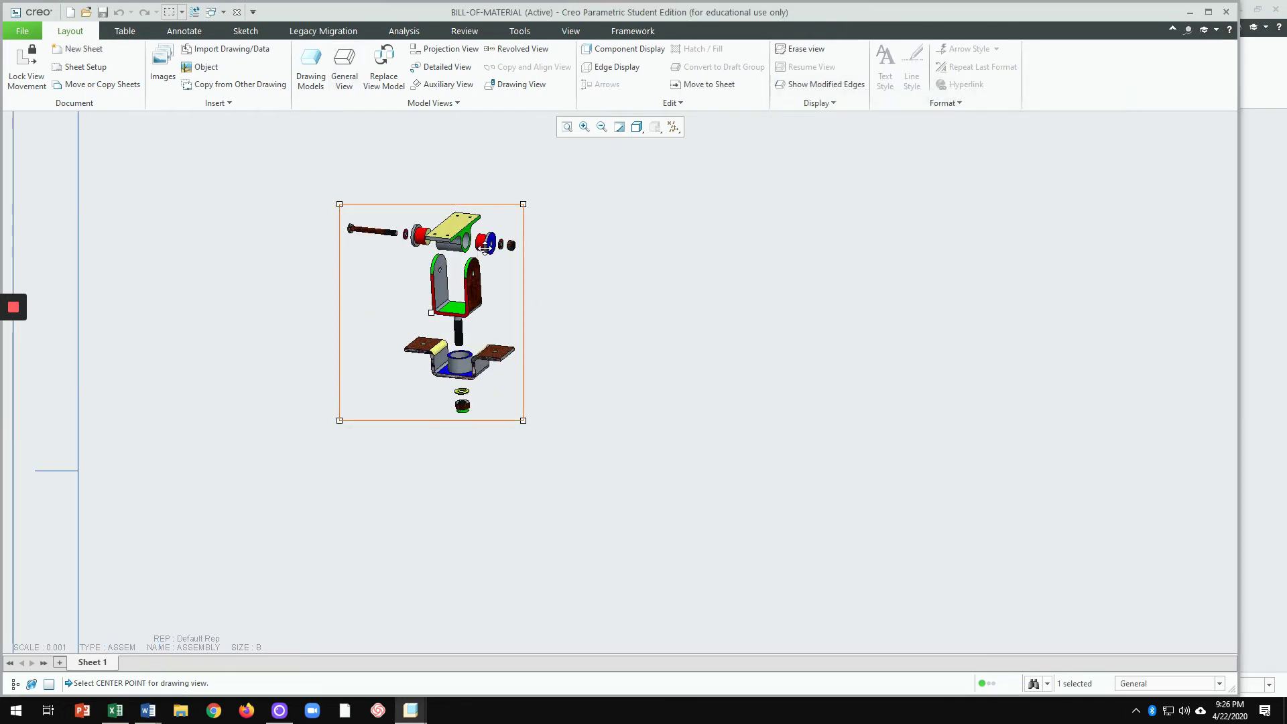
Step: Select the exploded view and toggle its Lock View Movement setting
scroll(585, 333, "down", 5)
scroll(554, 397, "up", 1)
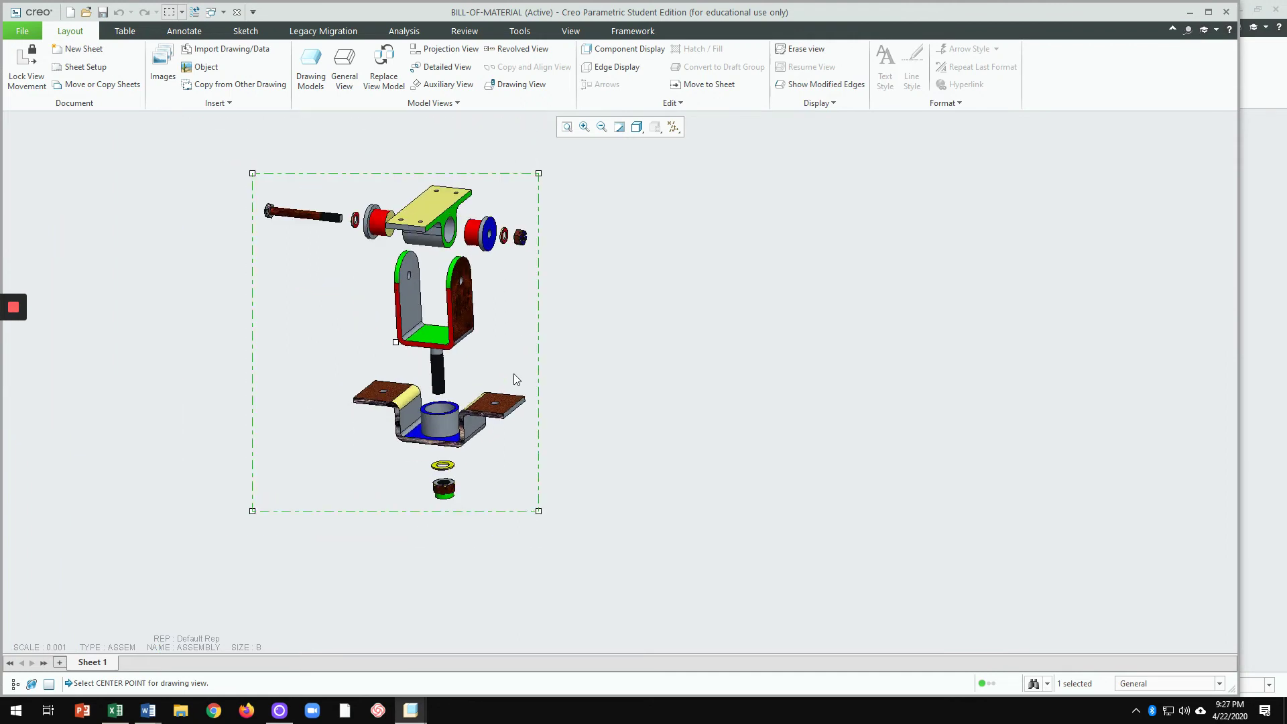
left_click(622, 375)
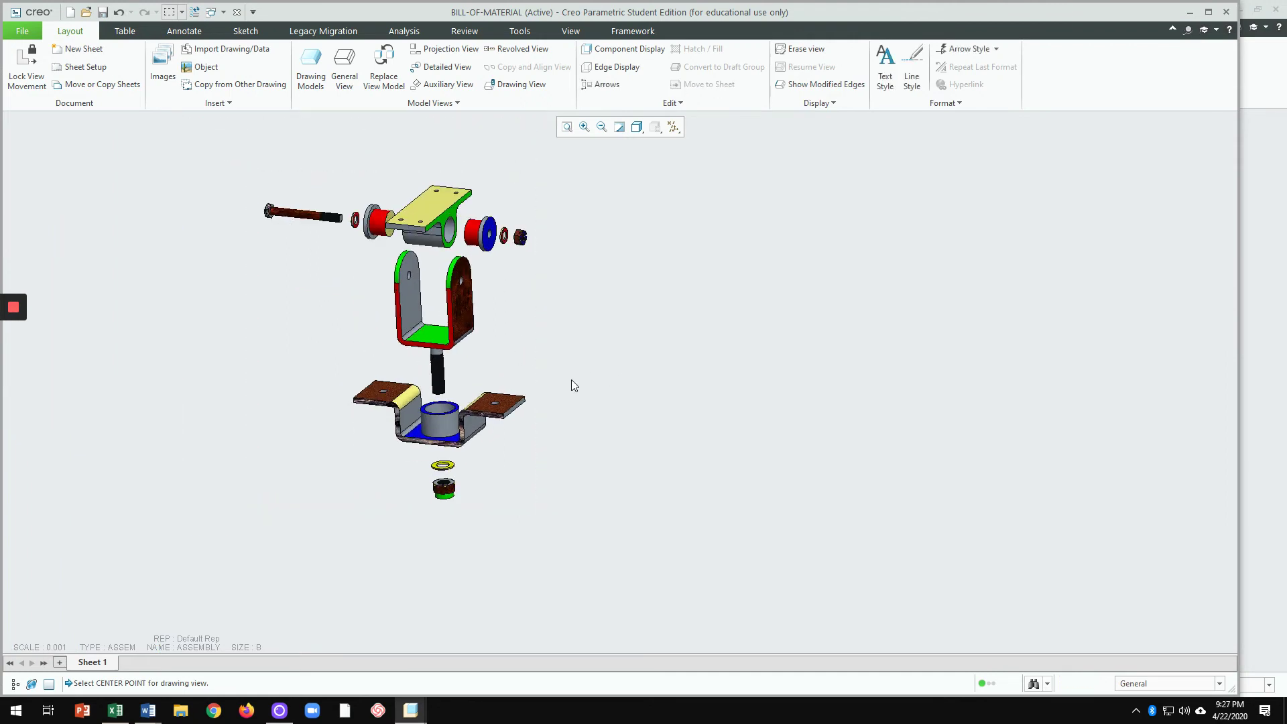
left_click(509, 344)
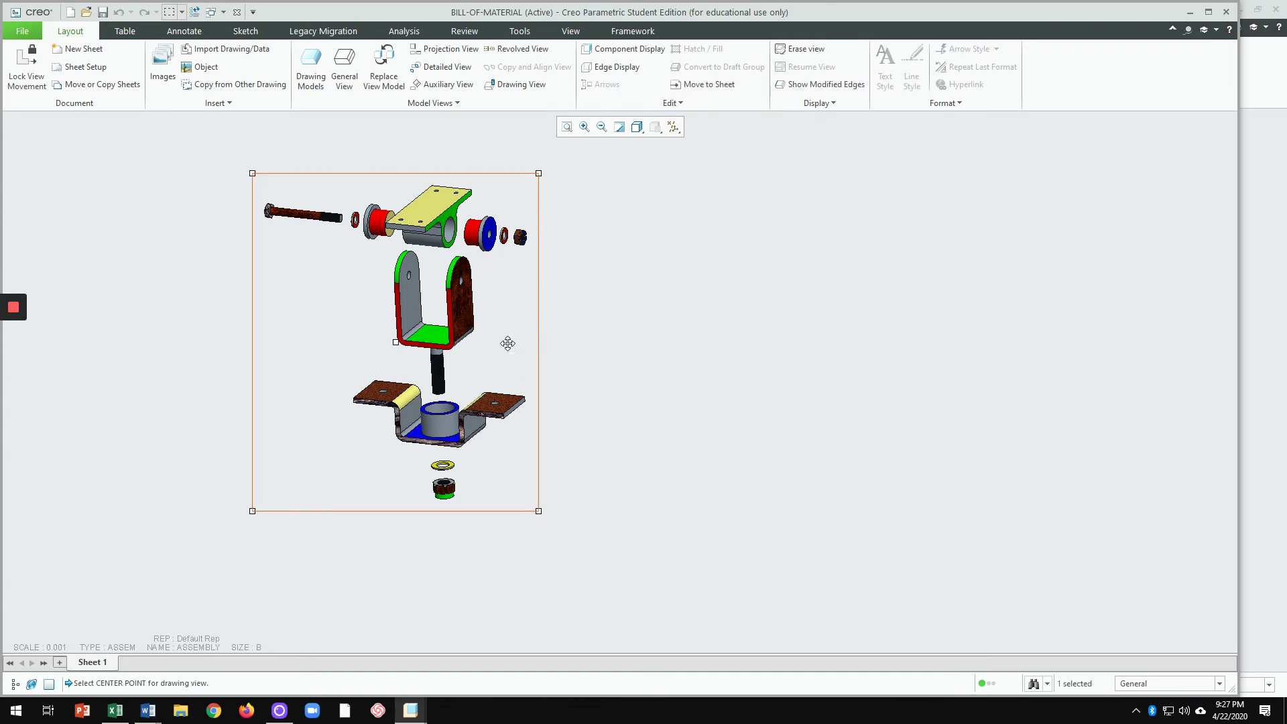
right_click(508, 344)
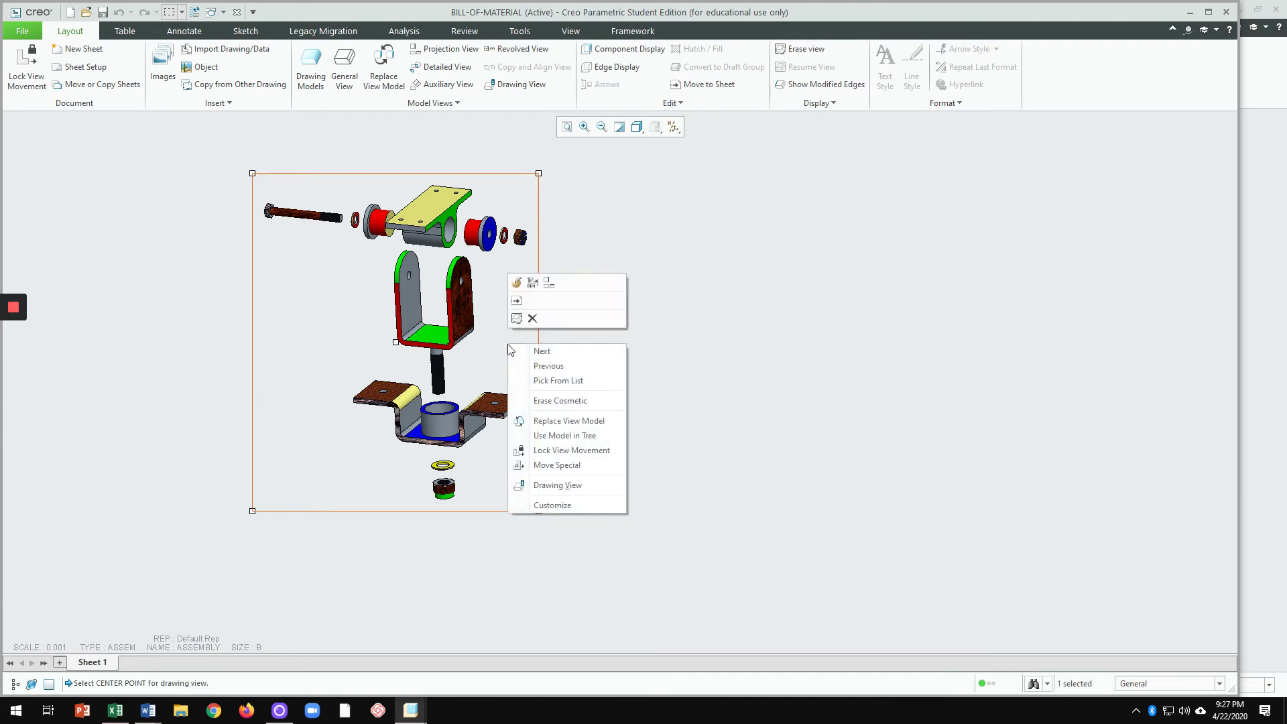
left_click(538, 451)
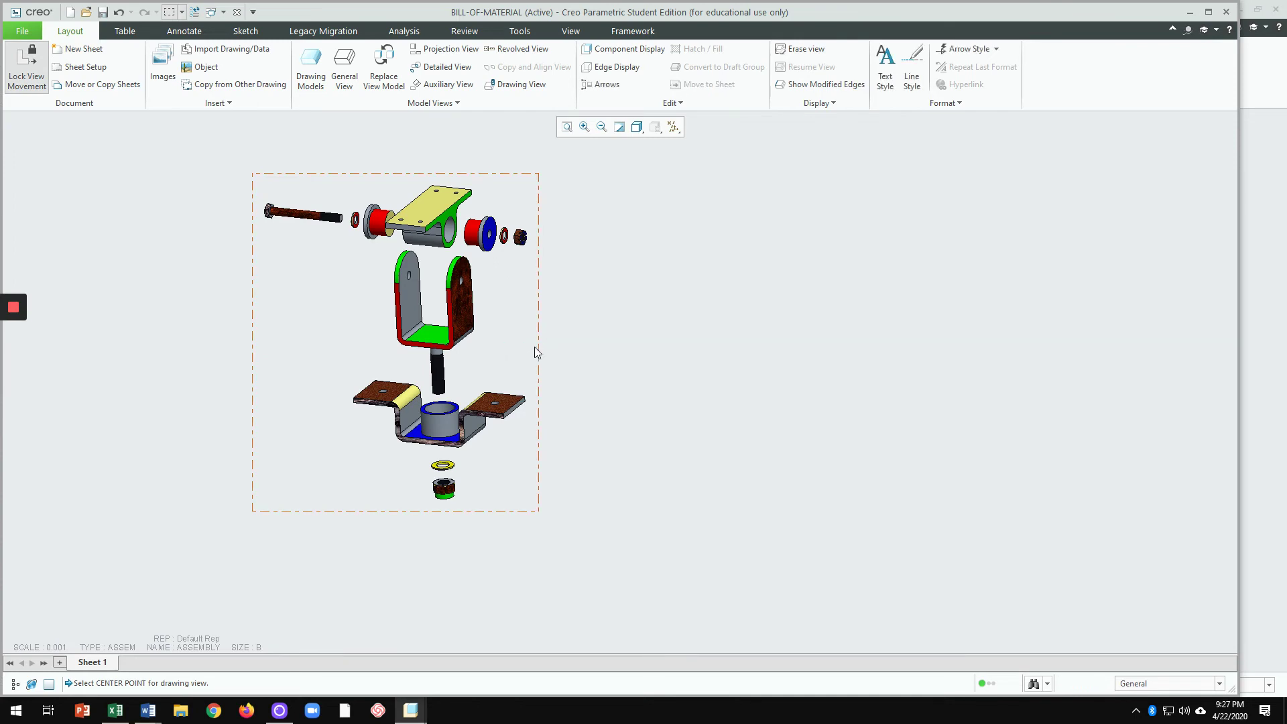
Step: Unlock the view and drag it slightly right and down on the sheet
left_click(525, 339)
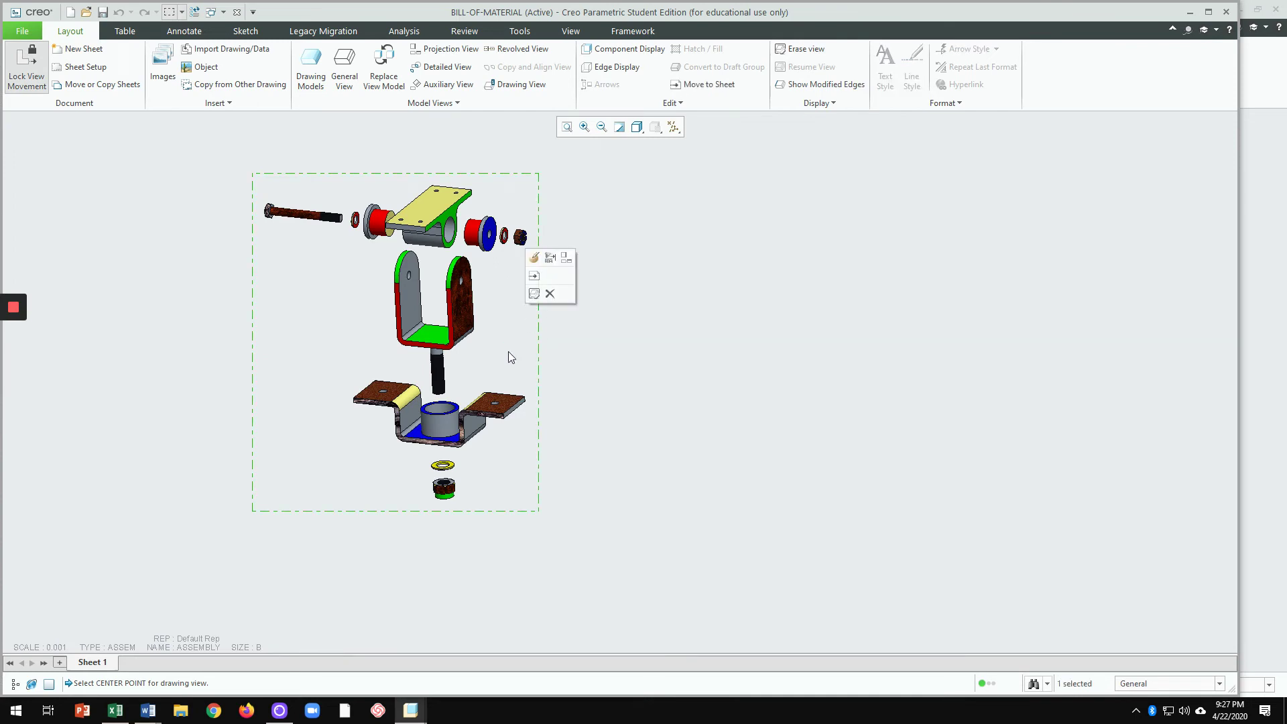
left_click(508, 352)
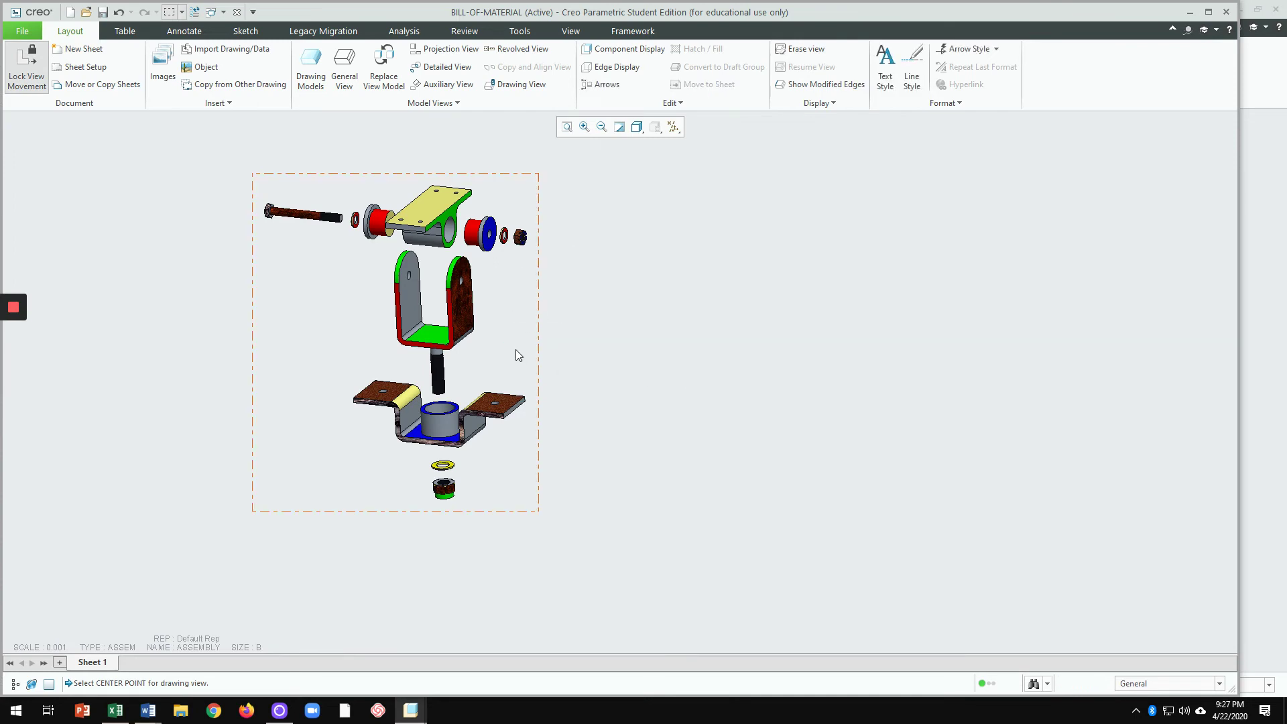
right_click(516, 349)
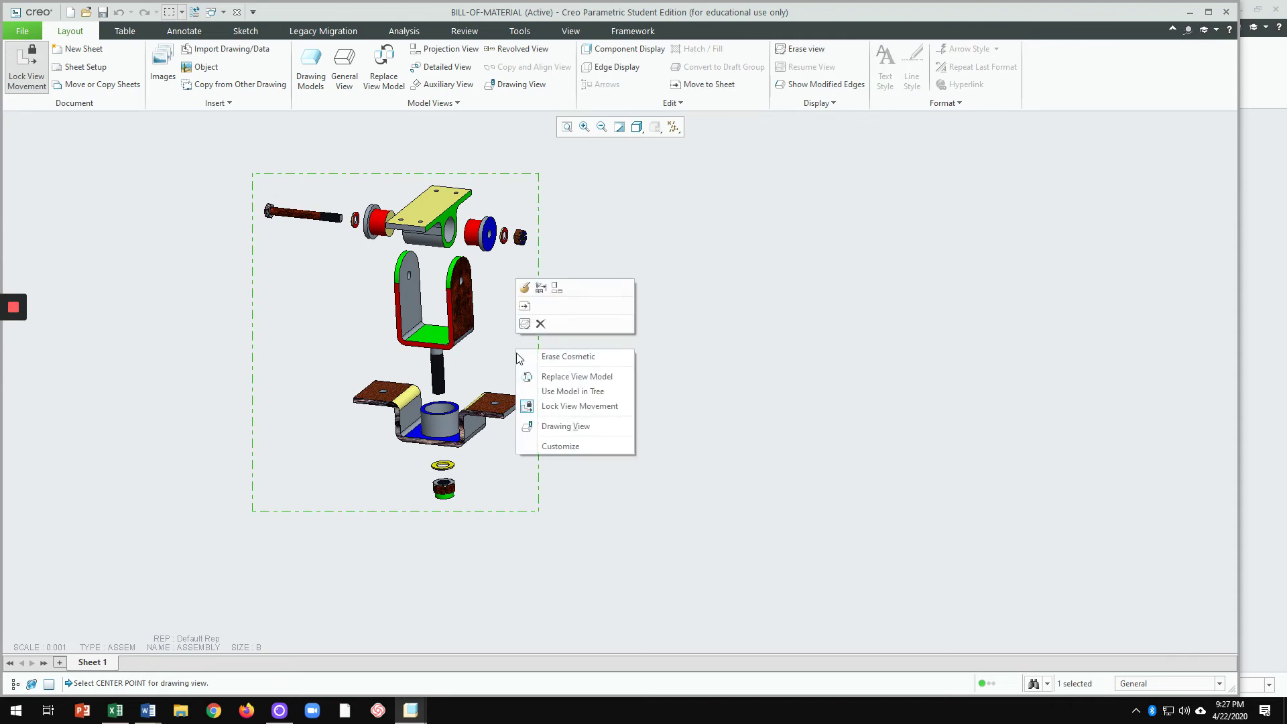
left_click(530, 405)
left_click_drag(514, 336, 542, 354)
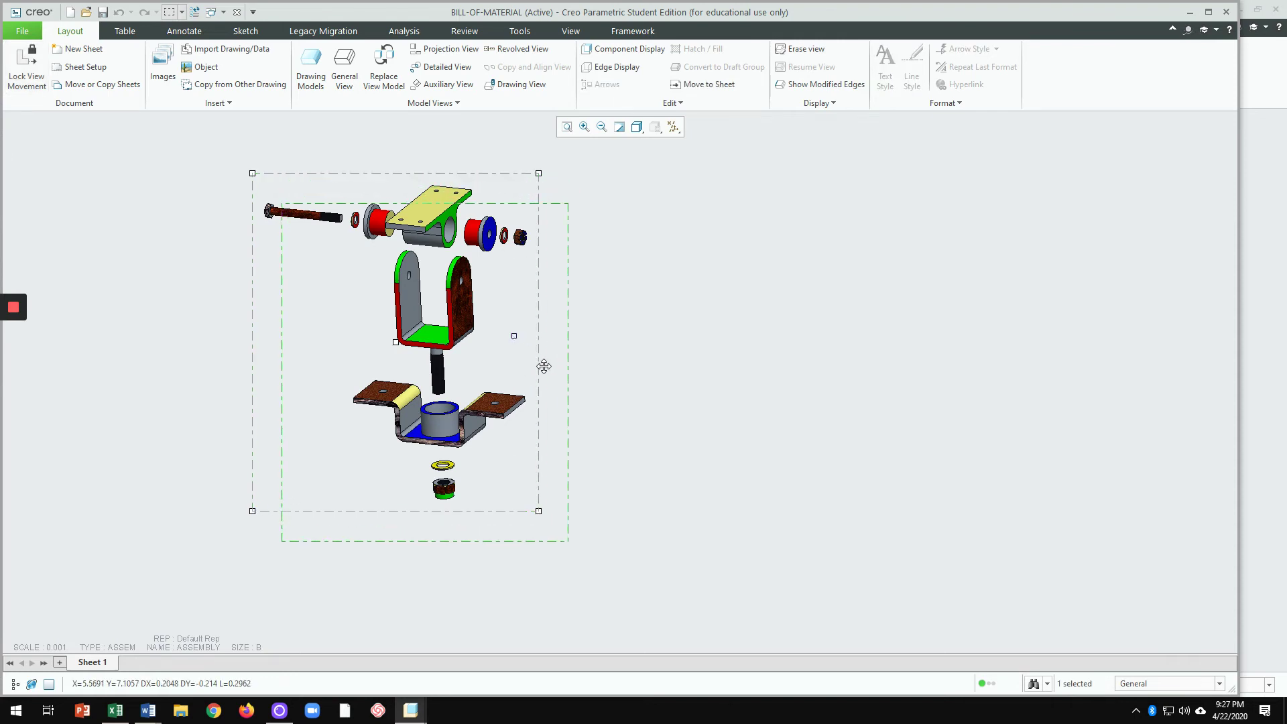
left_click(634, 424)
scroll(496, 391, "up", 4)
scroll(600, 432, "up", 3)
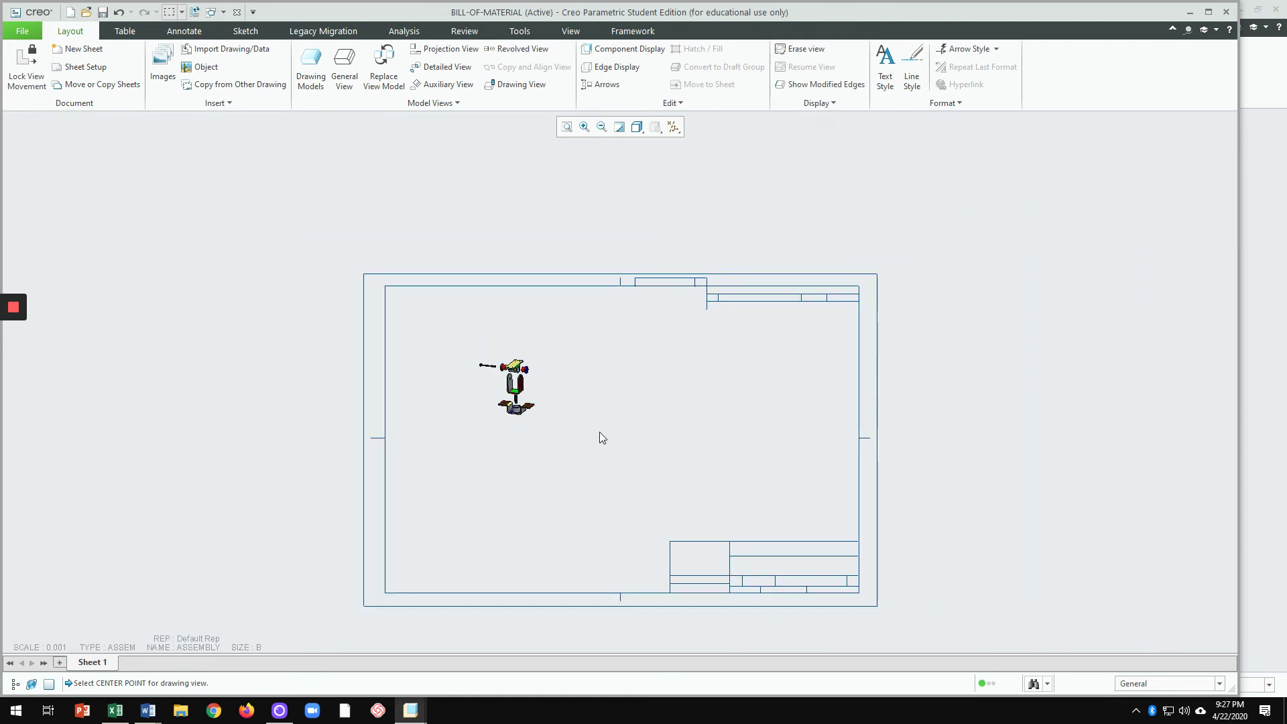
scroll(513, 379, "down", 3)
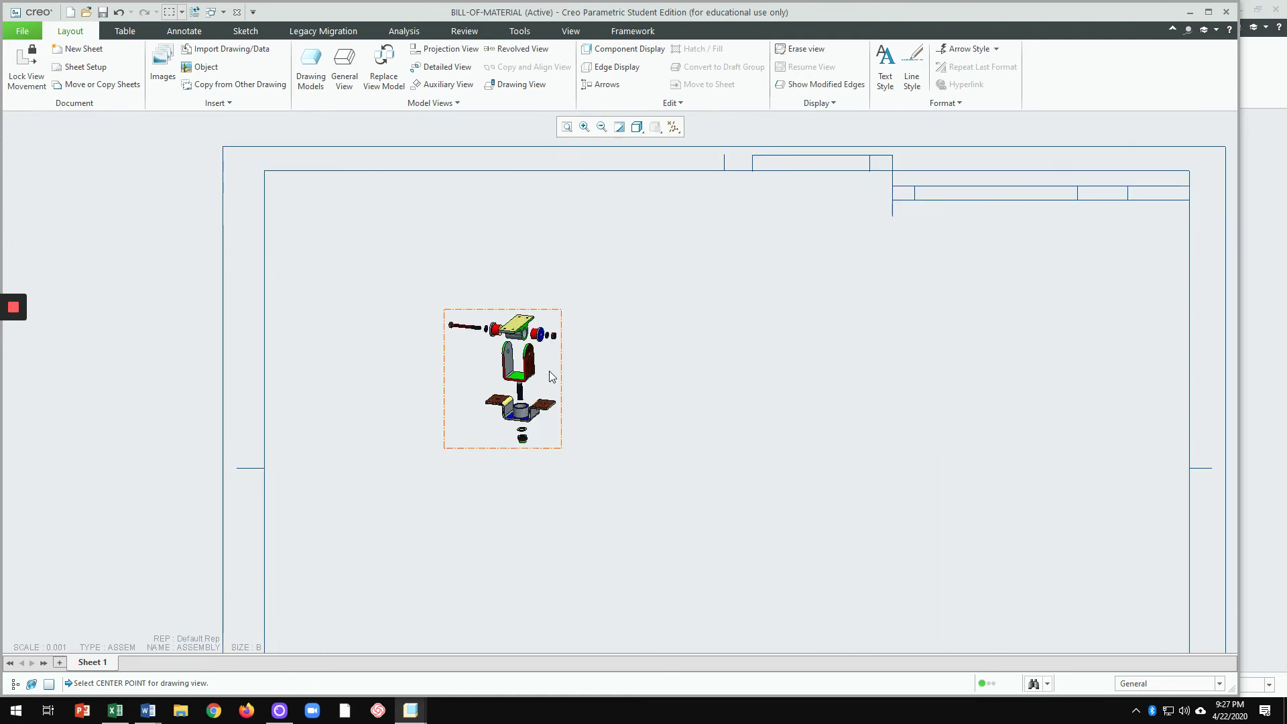
Step: Give the exploded view a custom scale of 0.005 and shift it down
double_click(552, 372)
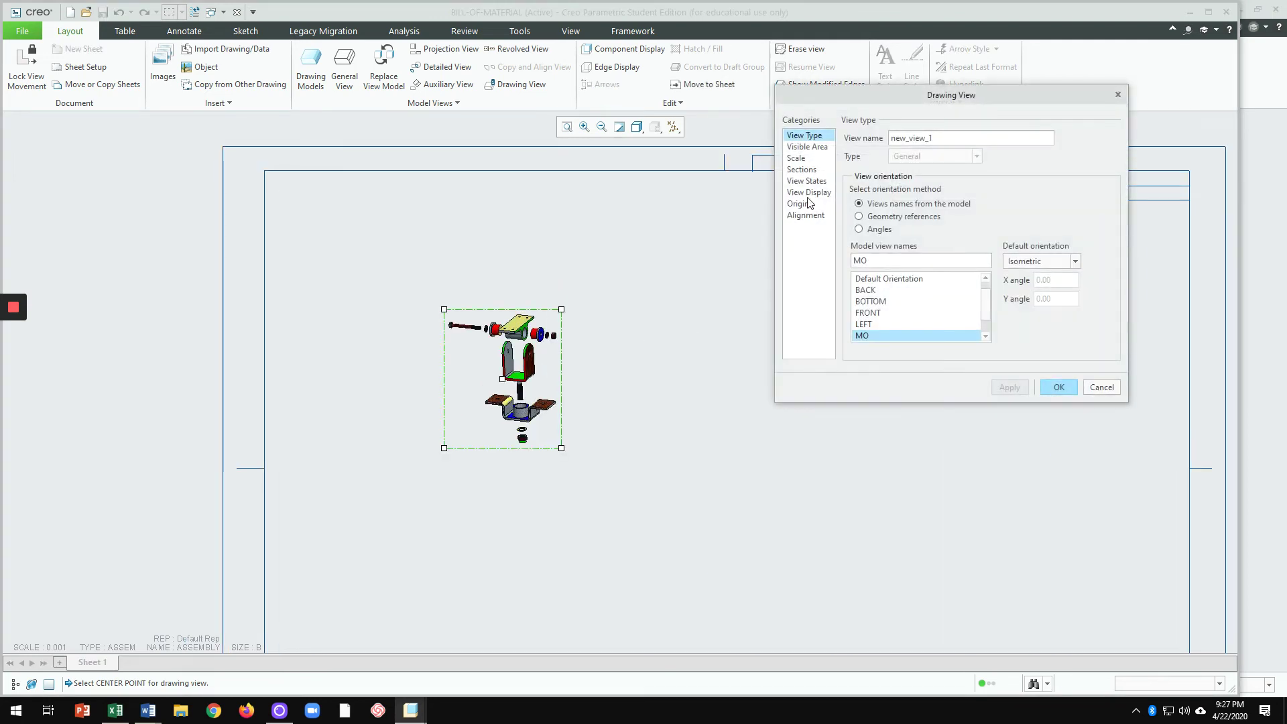
left_click(798, 158)
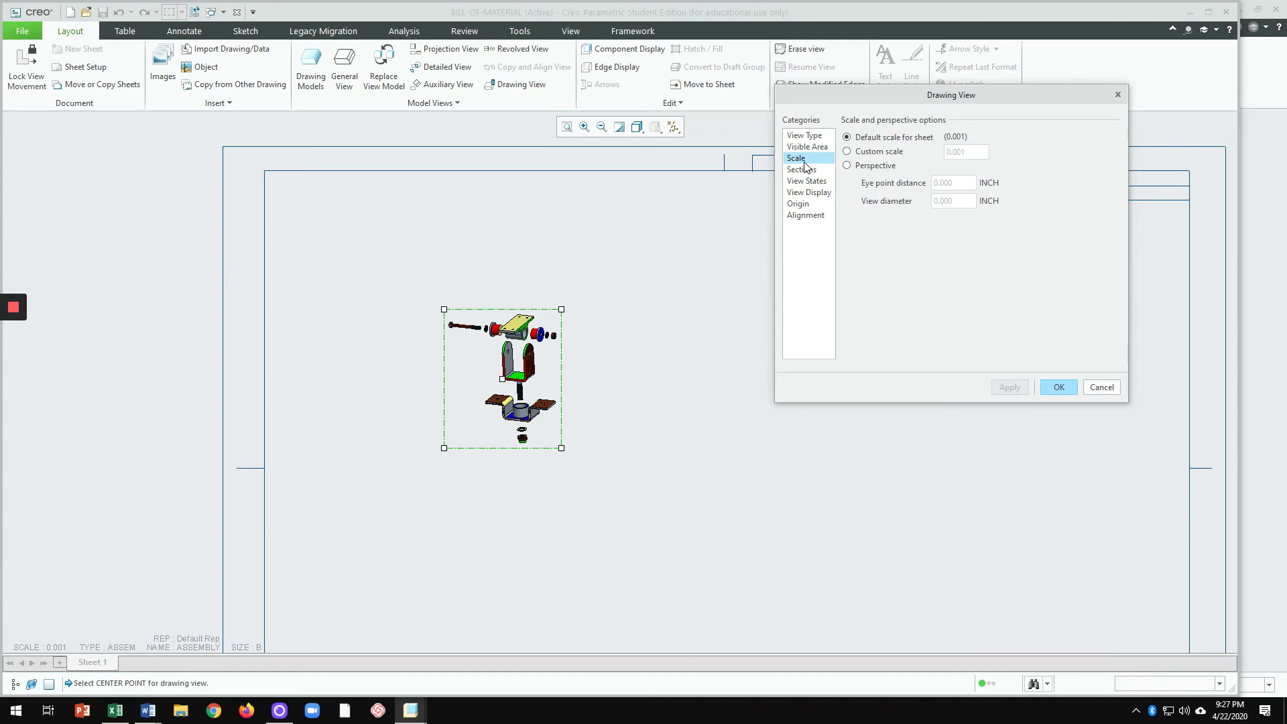
left_click(865, 152)
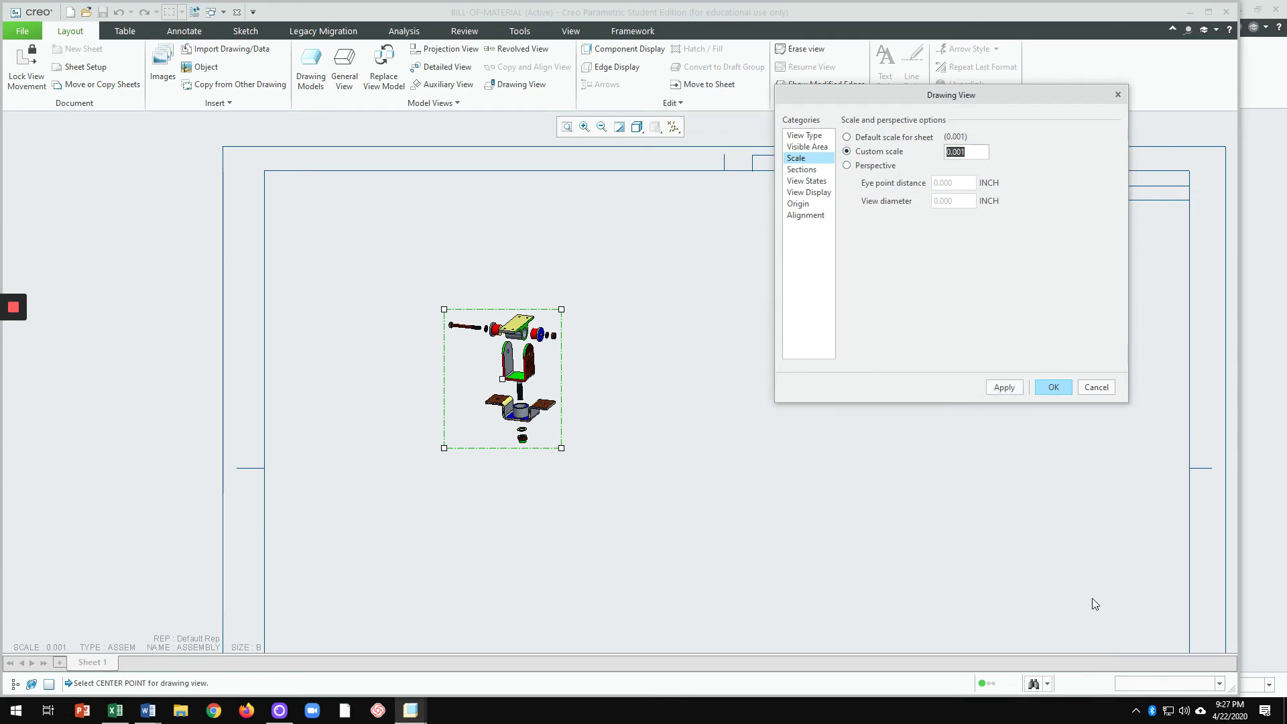
type(".0")
left_click(1052, 388)
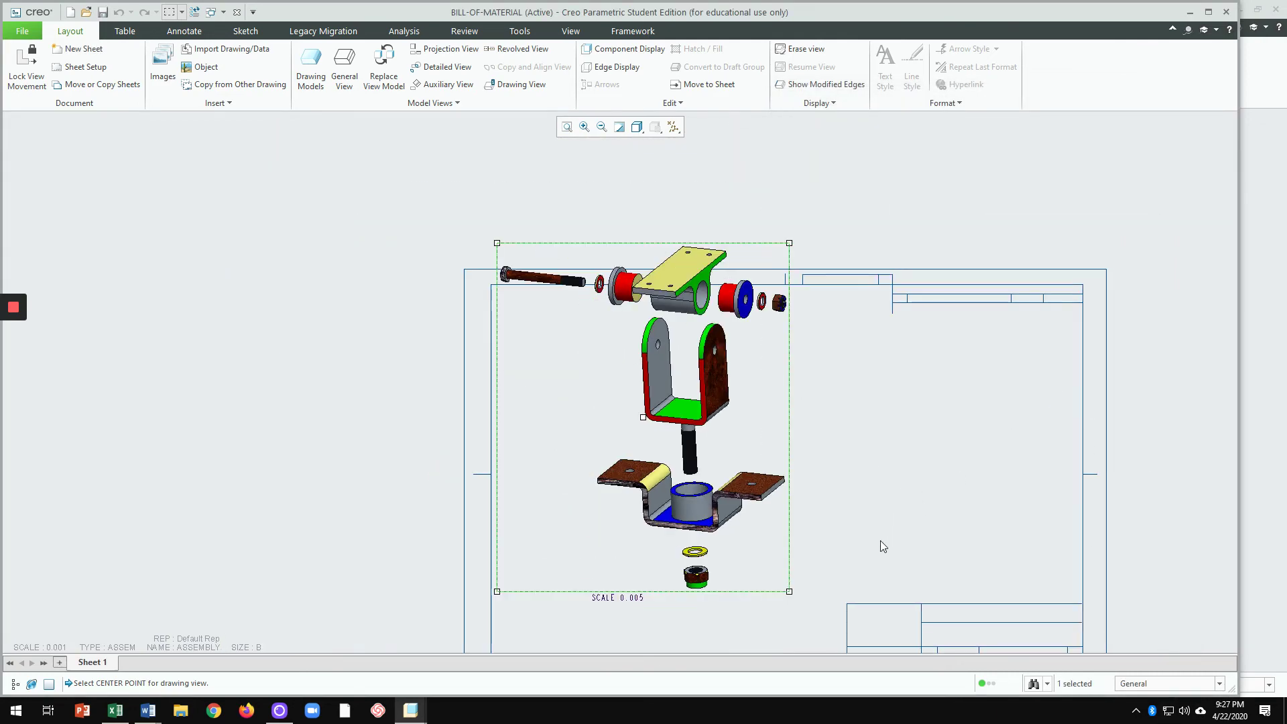
scroll(883, 547, "down", 2)
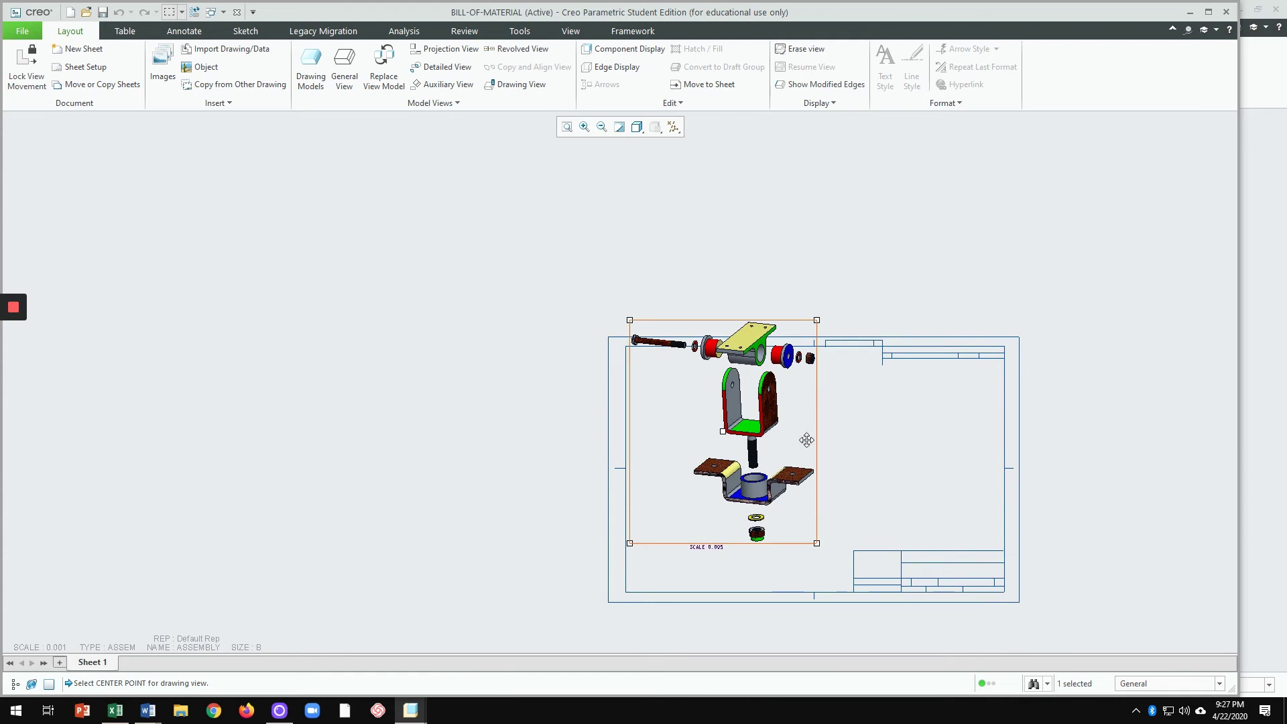
left_click_drag(806, 439, 809, 472)
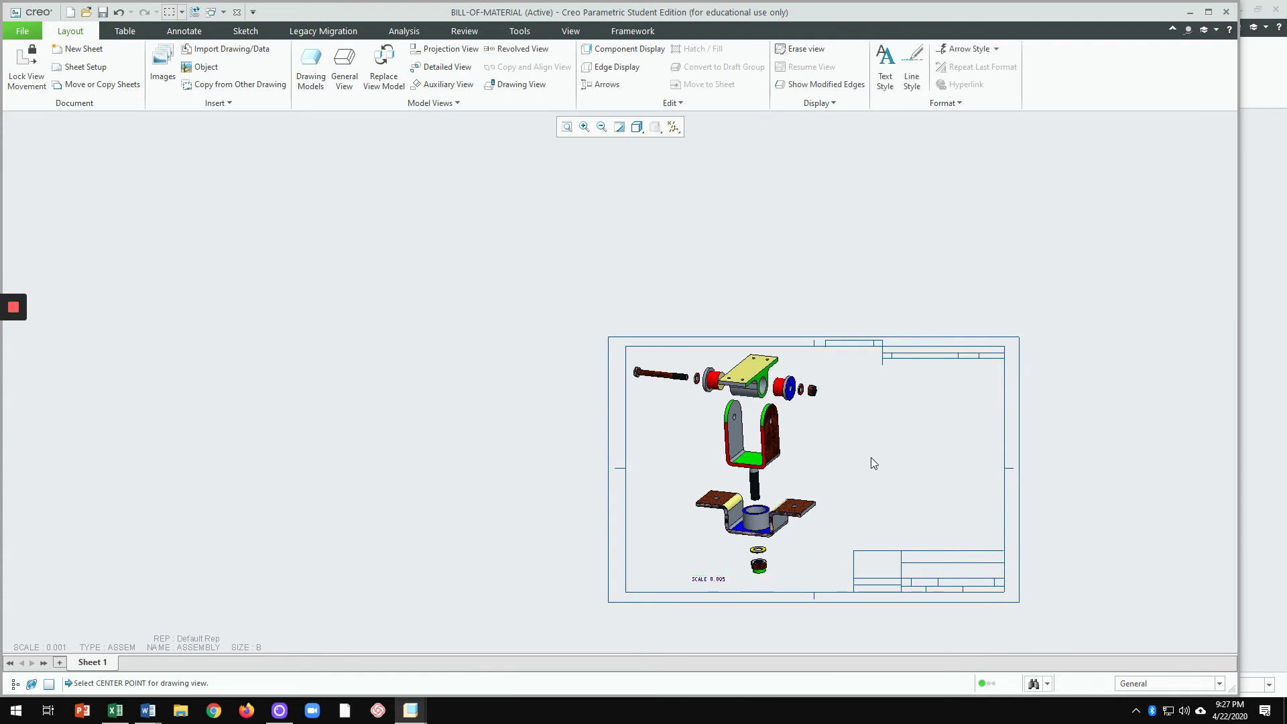
Step: Change the view's custom scale to 0.004
left_click(807, 443)
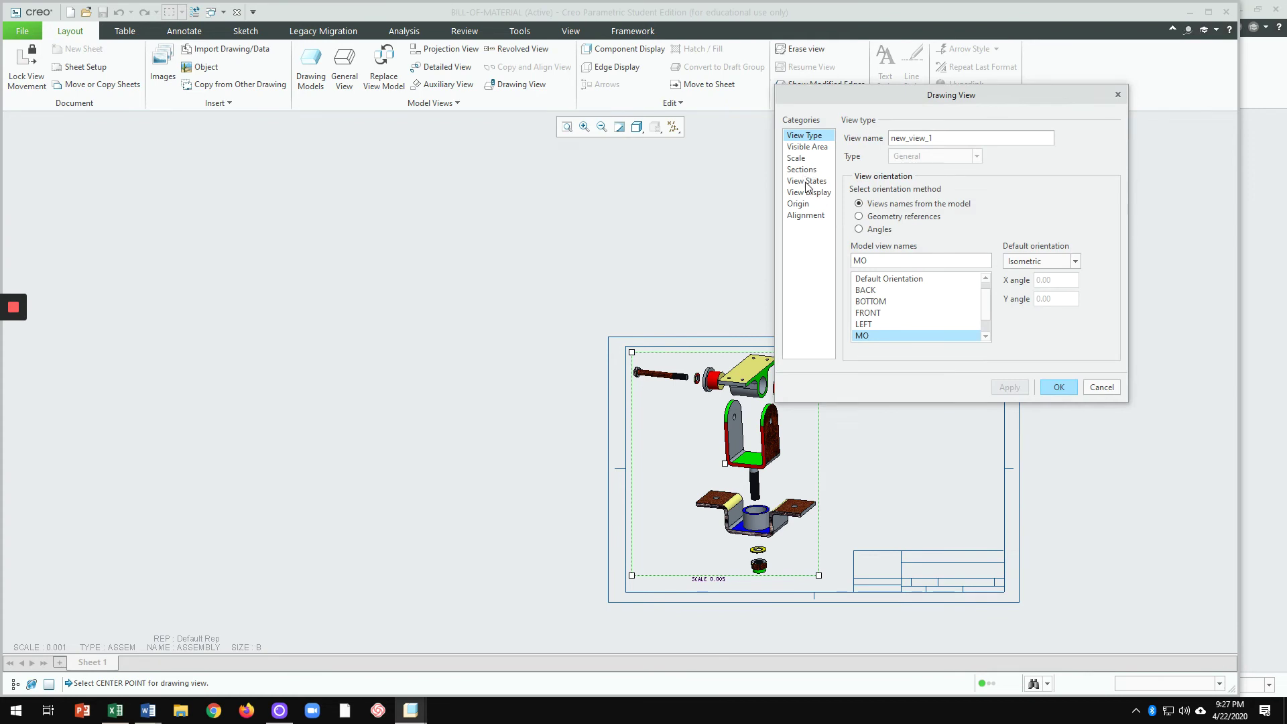
left_click(802, 158)
double_click(966, 152)
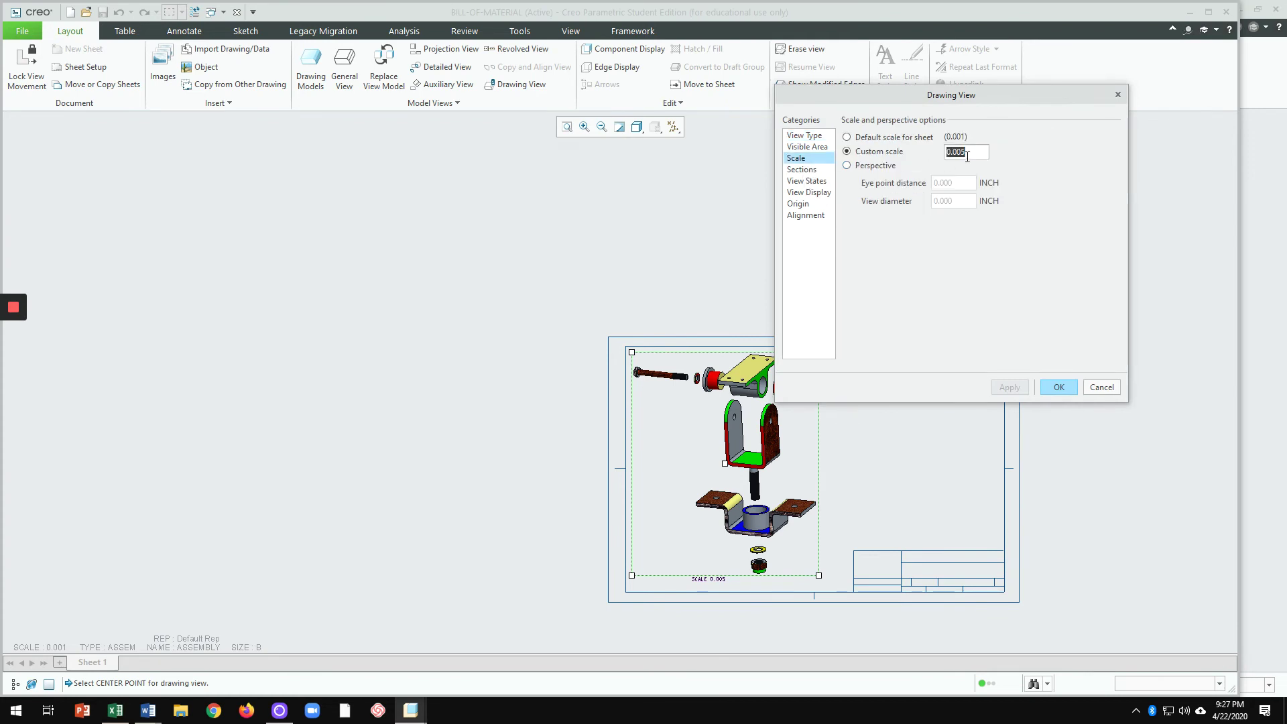
type(".00")
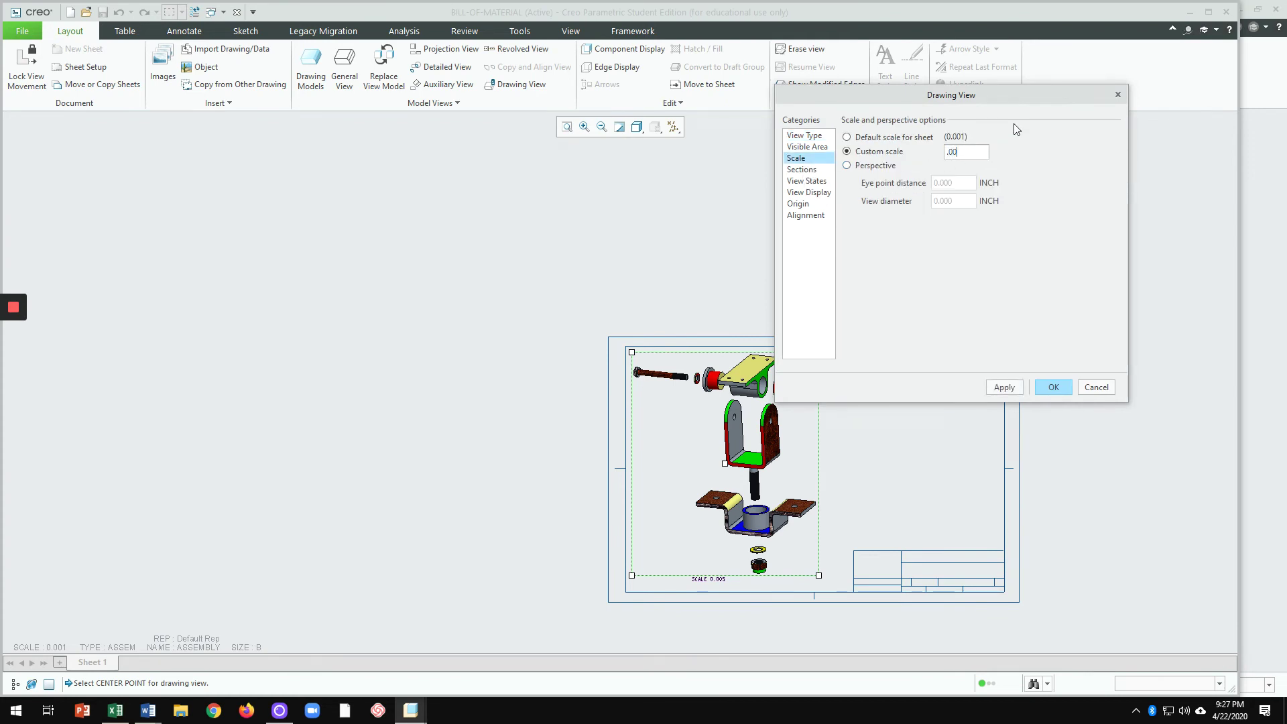
type("4")
key("Return")
left_click(1054, 387)
scroll(866, 533, "down", 2)
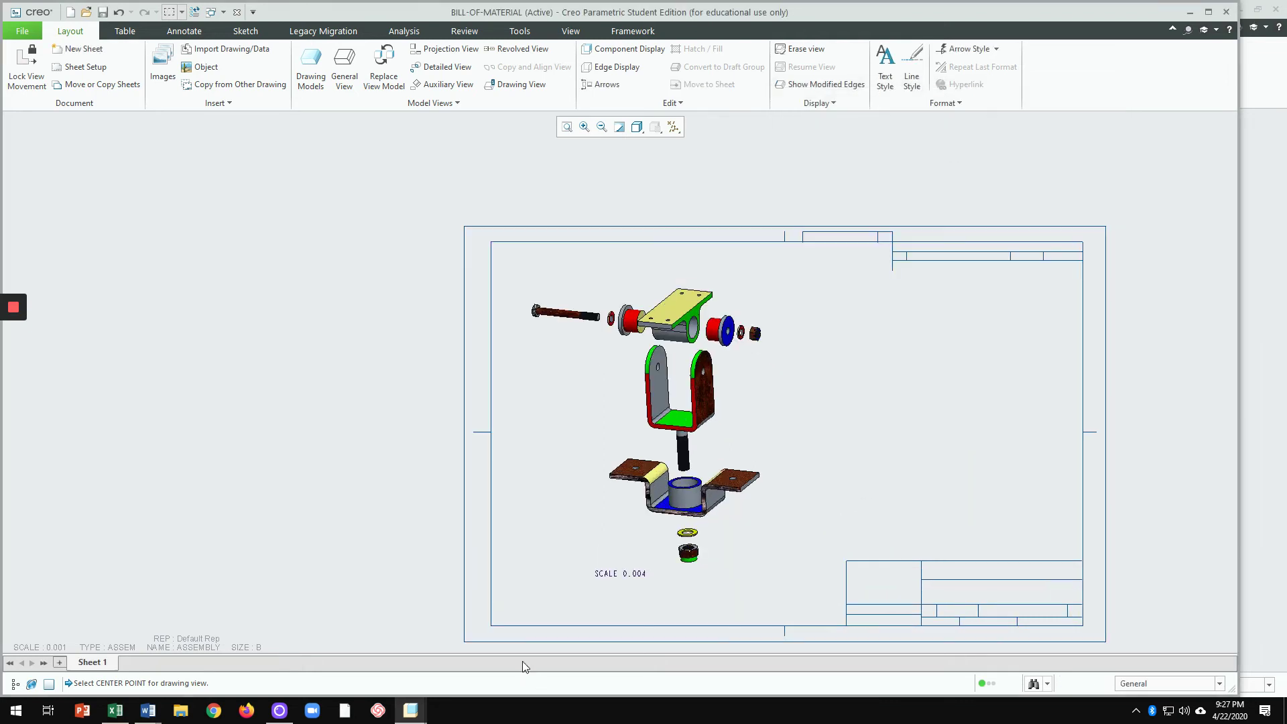
Step: Delete the SCALE note beneath the view
left_click(630, 573)
key("Delete")
left_click(652, 419)
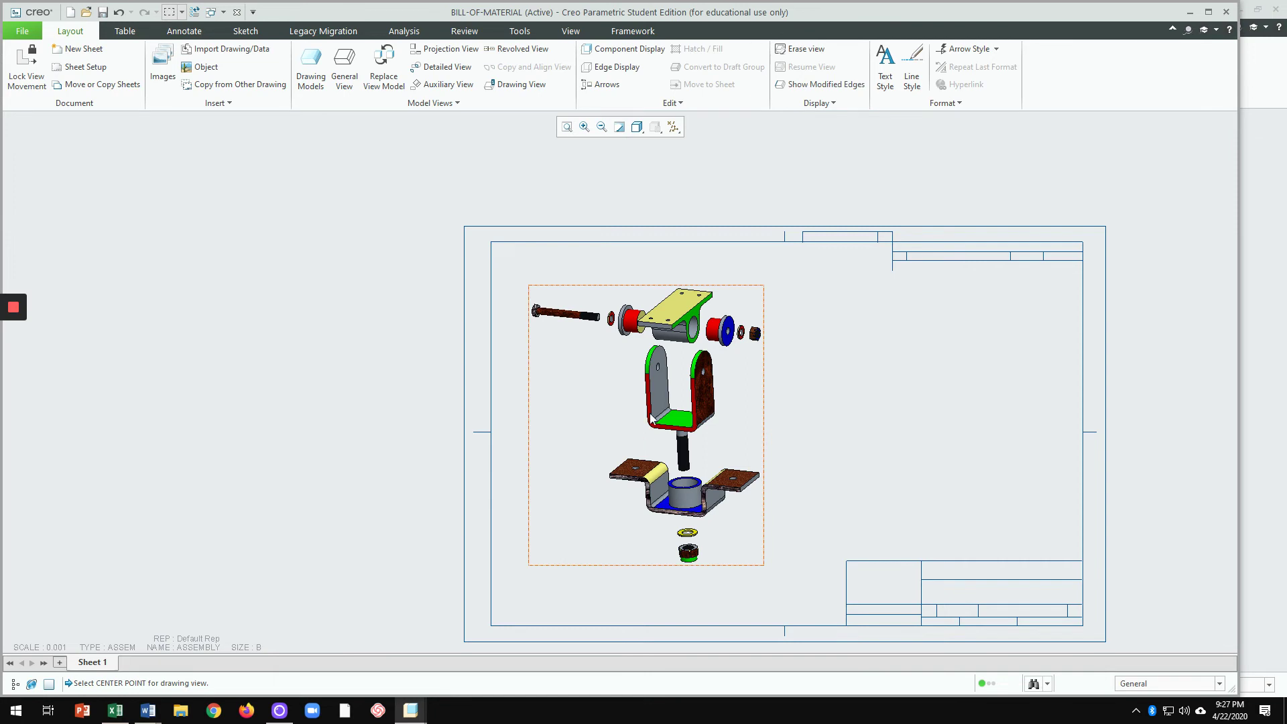
scroll(652, 419, "up", 3)
scroll(731, 390, "down", 3)
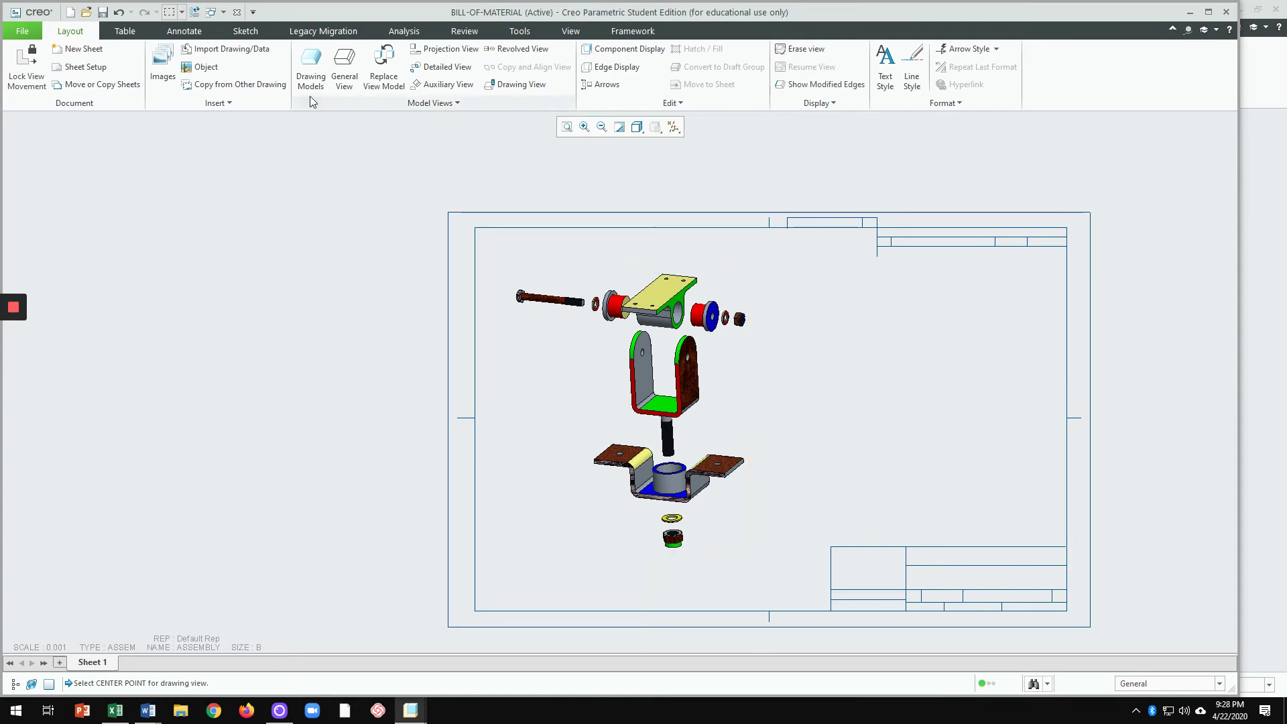
Step: Insert a 4-column, 2-row table near the sheet's top right
left_click(125, 31)
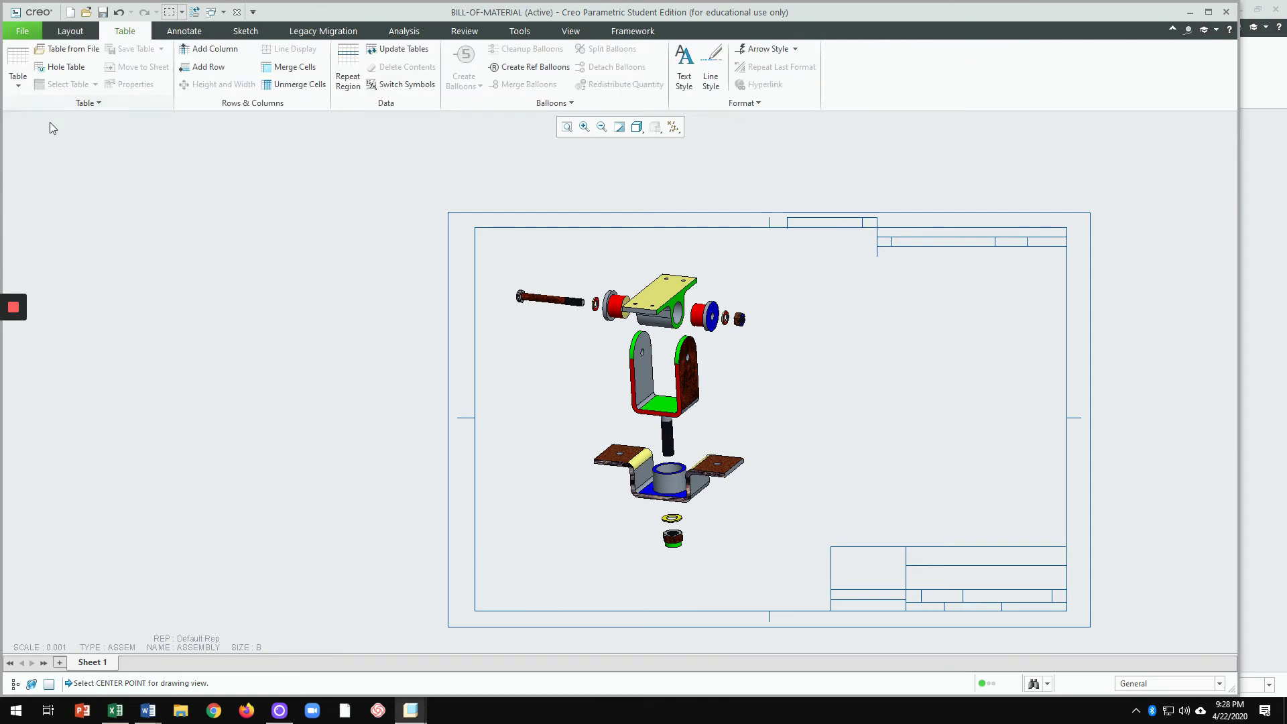
left_click(20, 78)
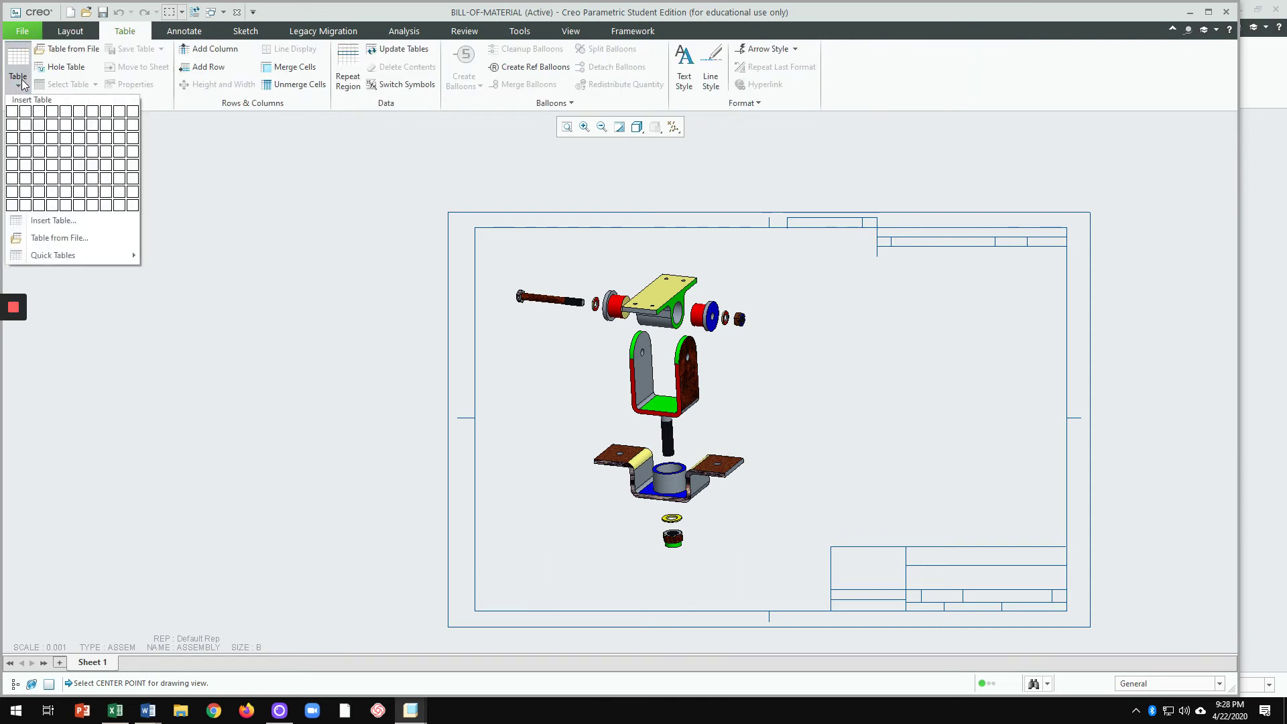
left_click(54, 221)
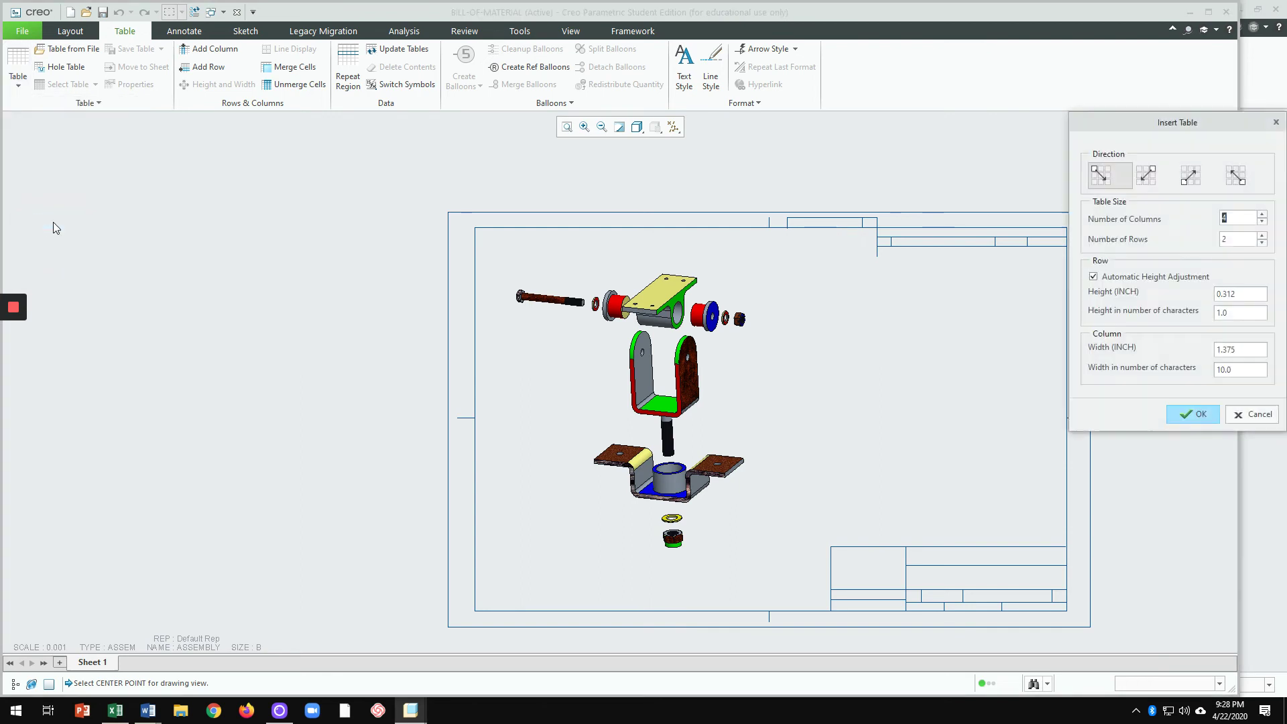
left_click_drag(1229, 129, 1058, 100)
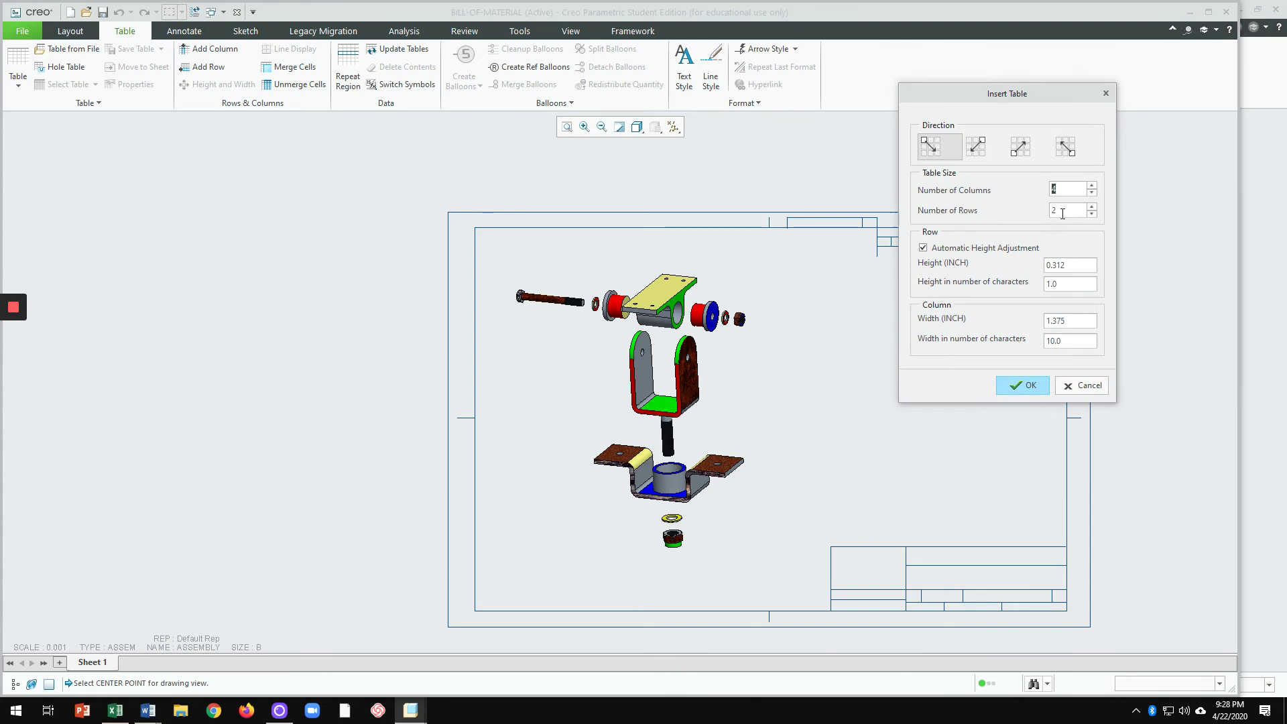
left_click(1017, 385)
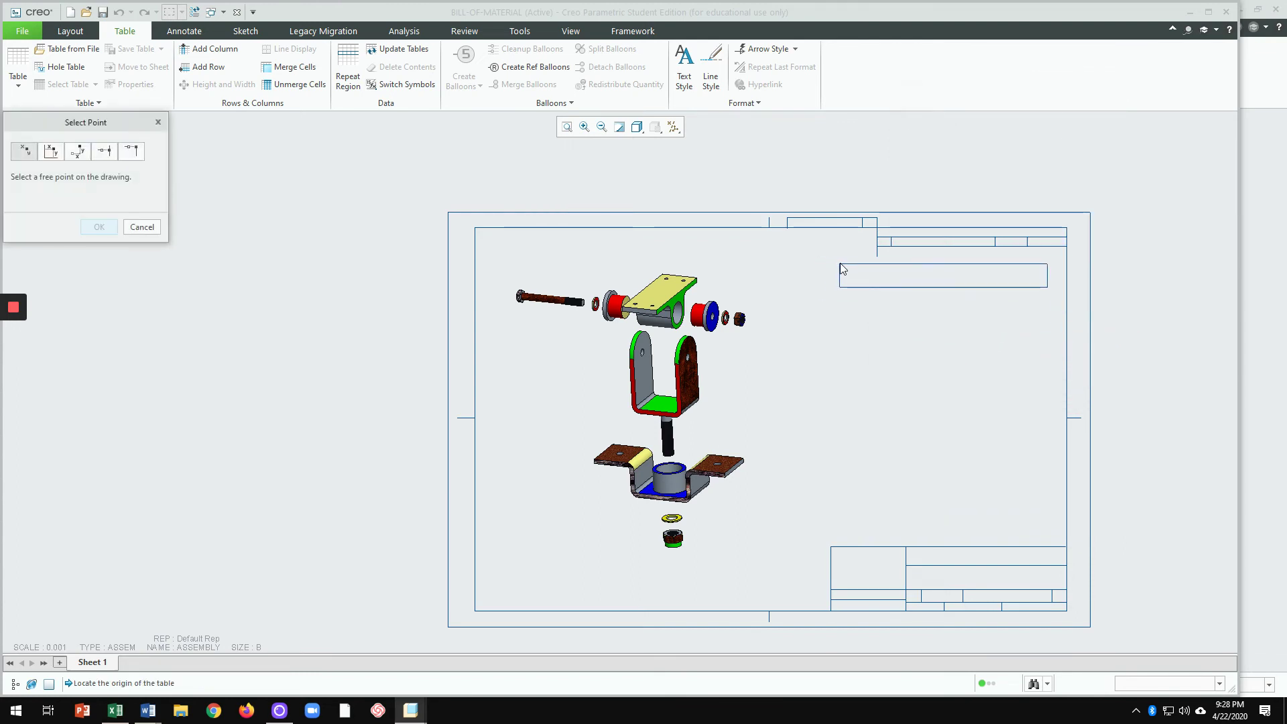
left_click(844, 268)
scroll(936, 308, "up", 3)
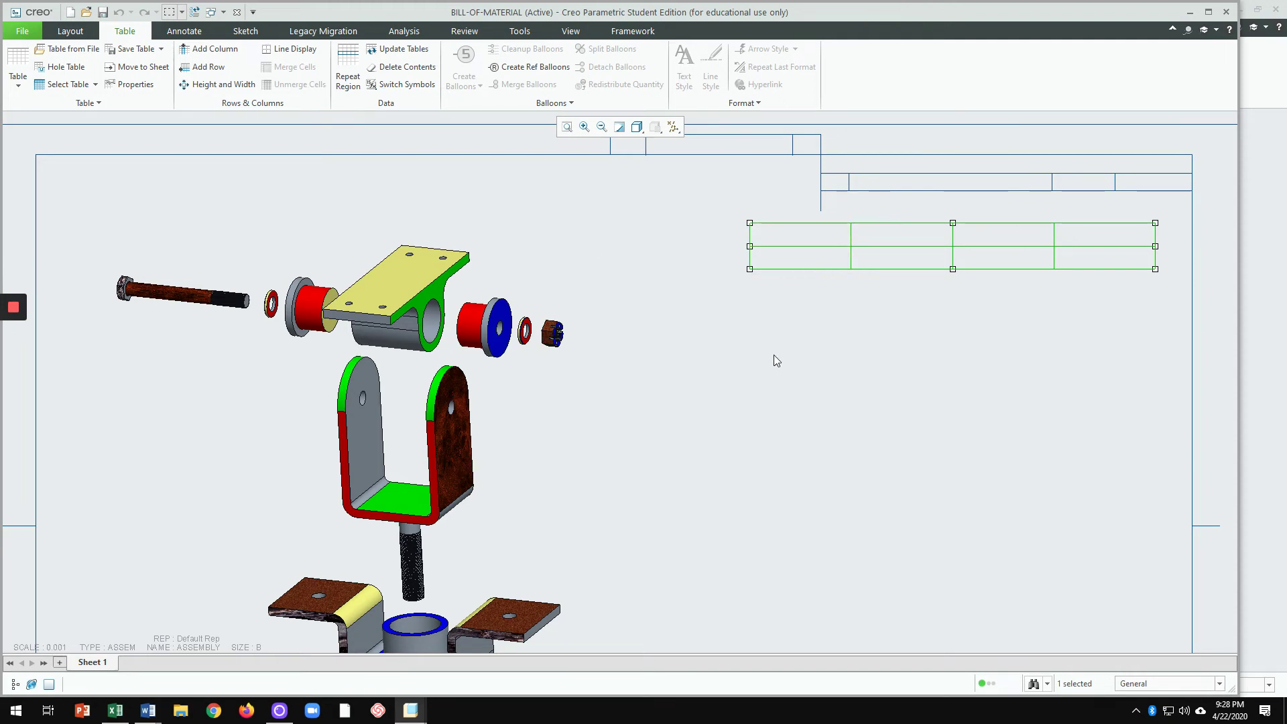
Step: Enter INDEX and QTY. in the first two header cells
double_click(798, 241)
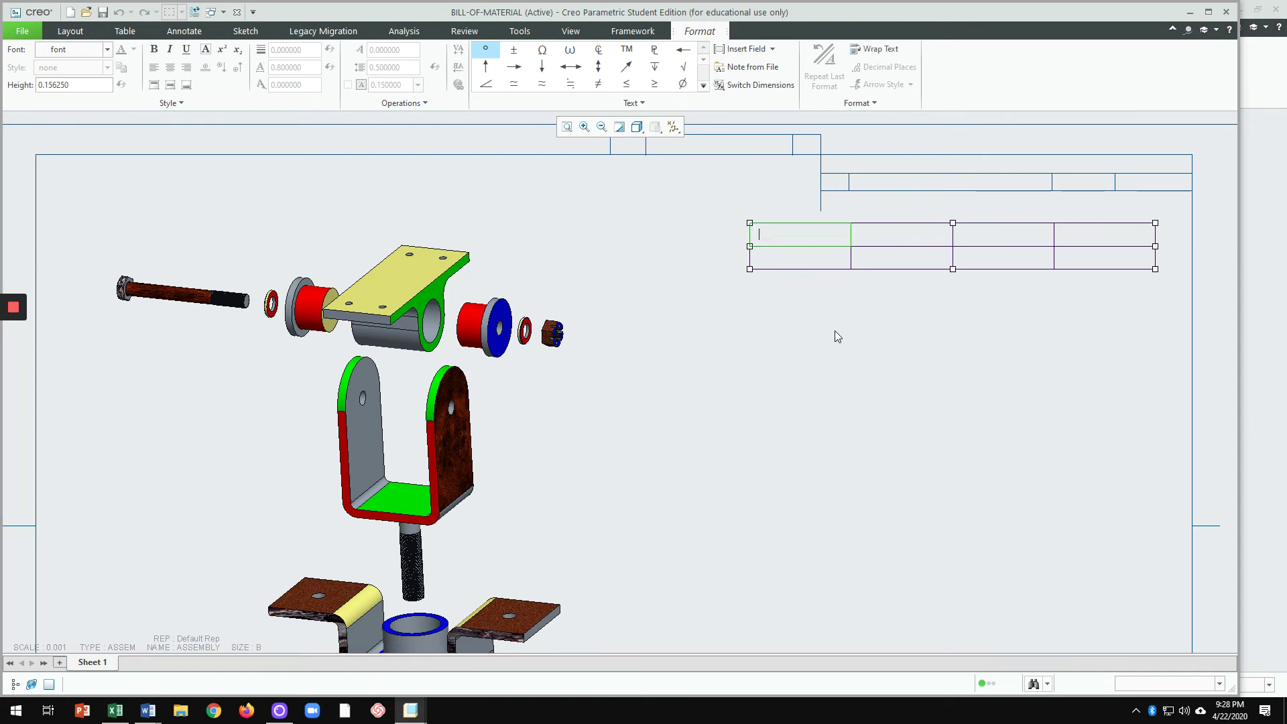
type("INDEX")
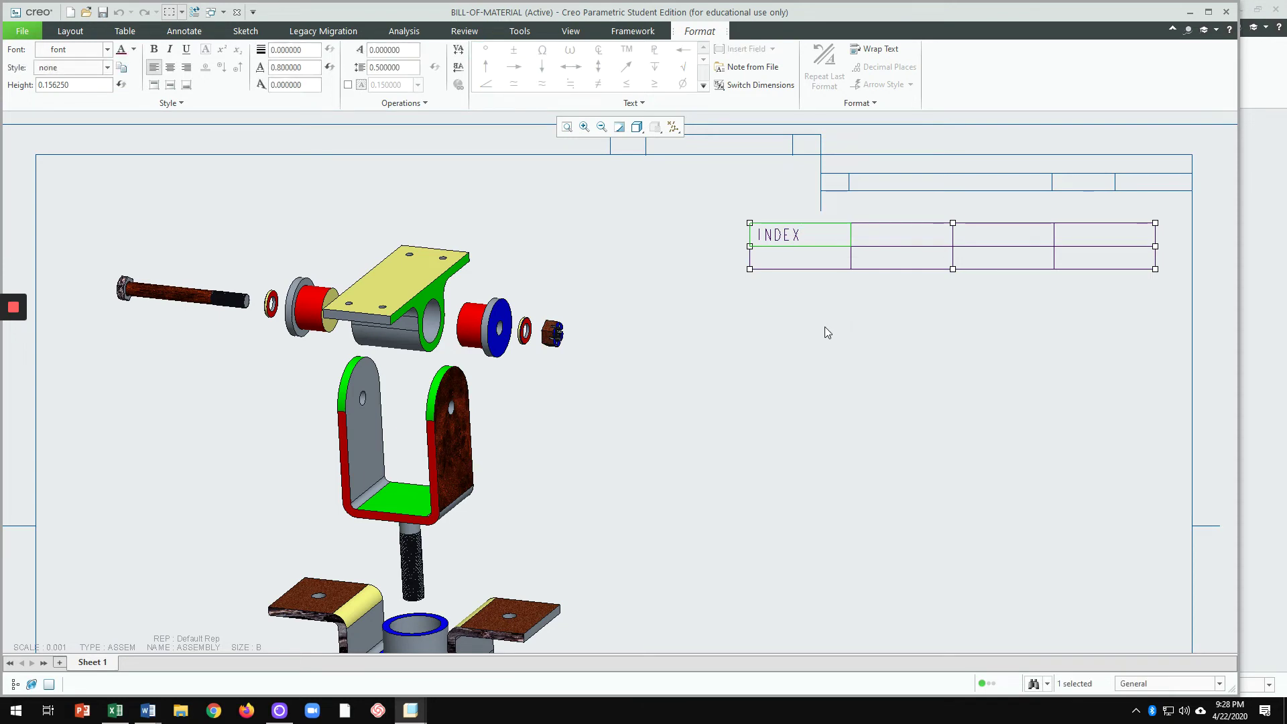
left_click(826, 327)
left_click(885, 240)
double_click(885, 238)
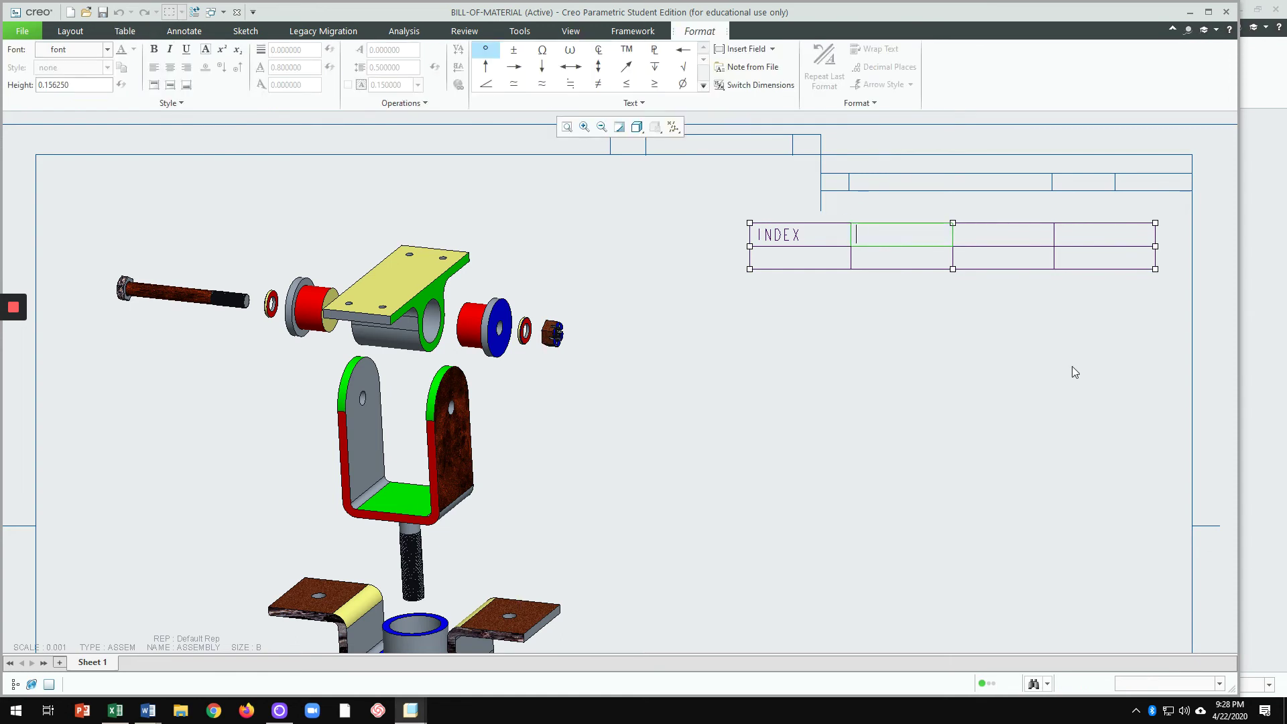
type("QTY.")
left_click(932, 419)
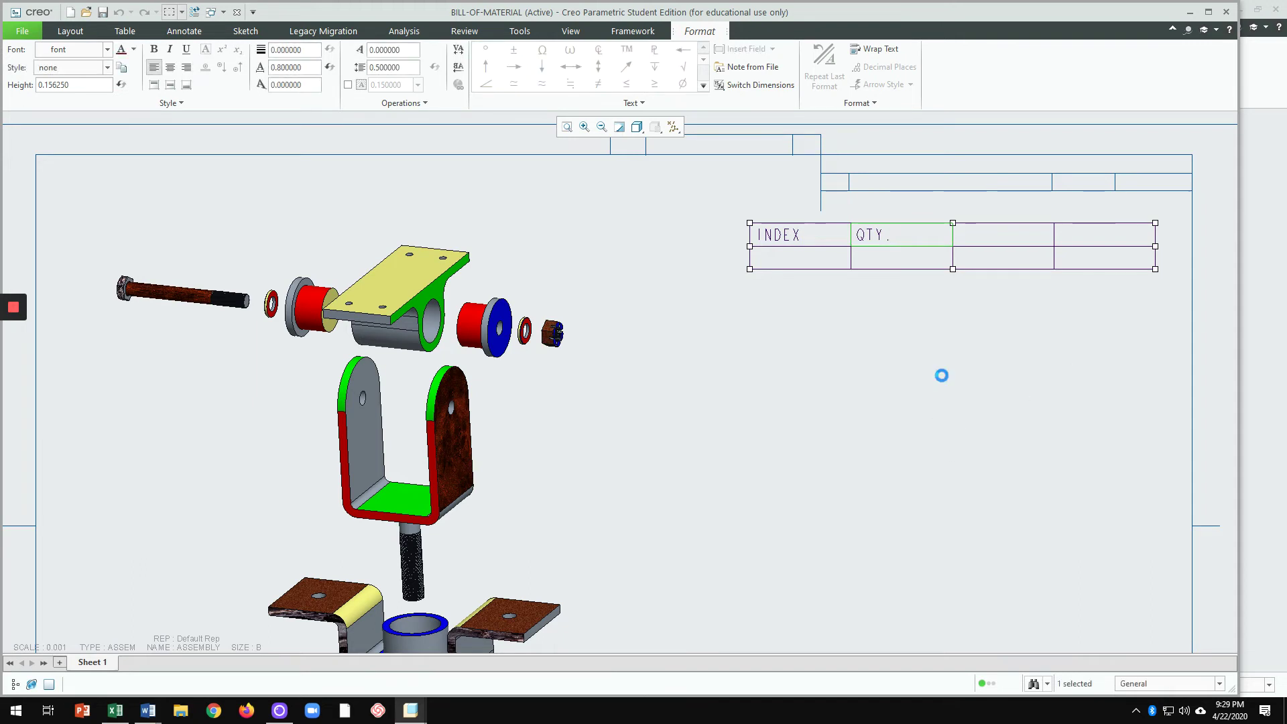
Step: Enter NAME and MATERIAL in the third and fourth header cells
double_click(968, 242)
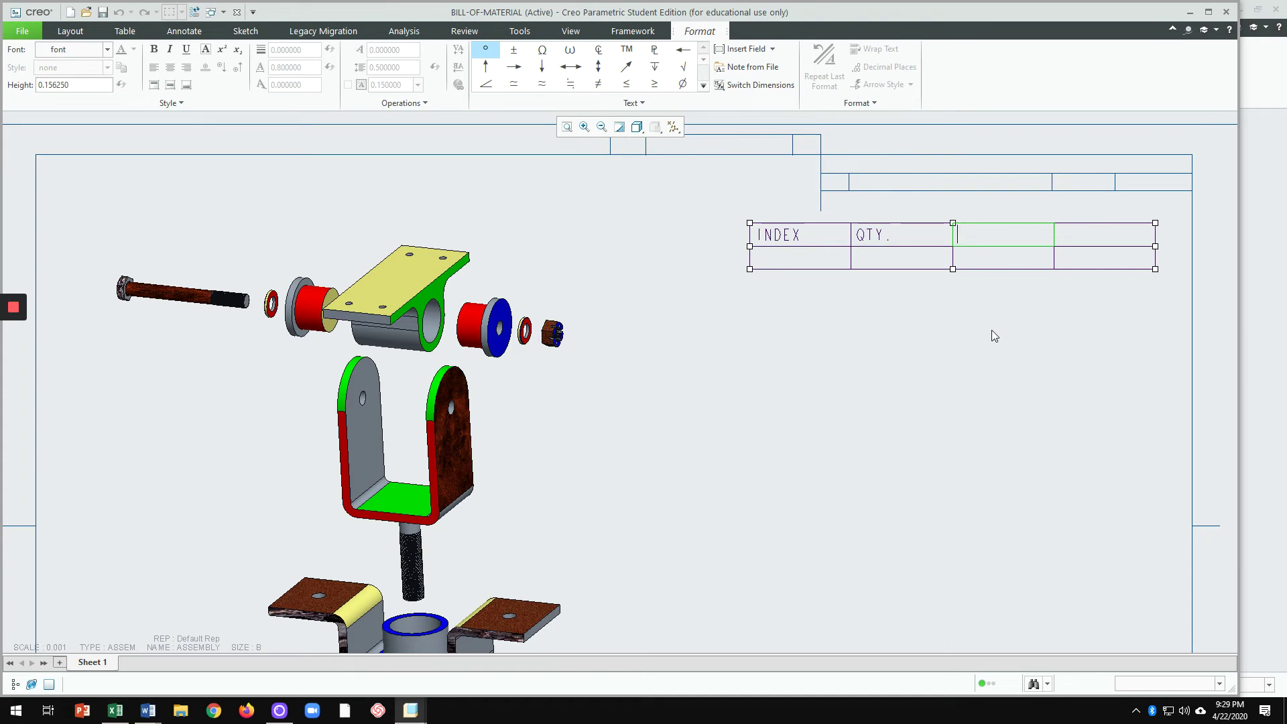
type("NAME")
left_click(983, 331)
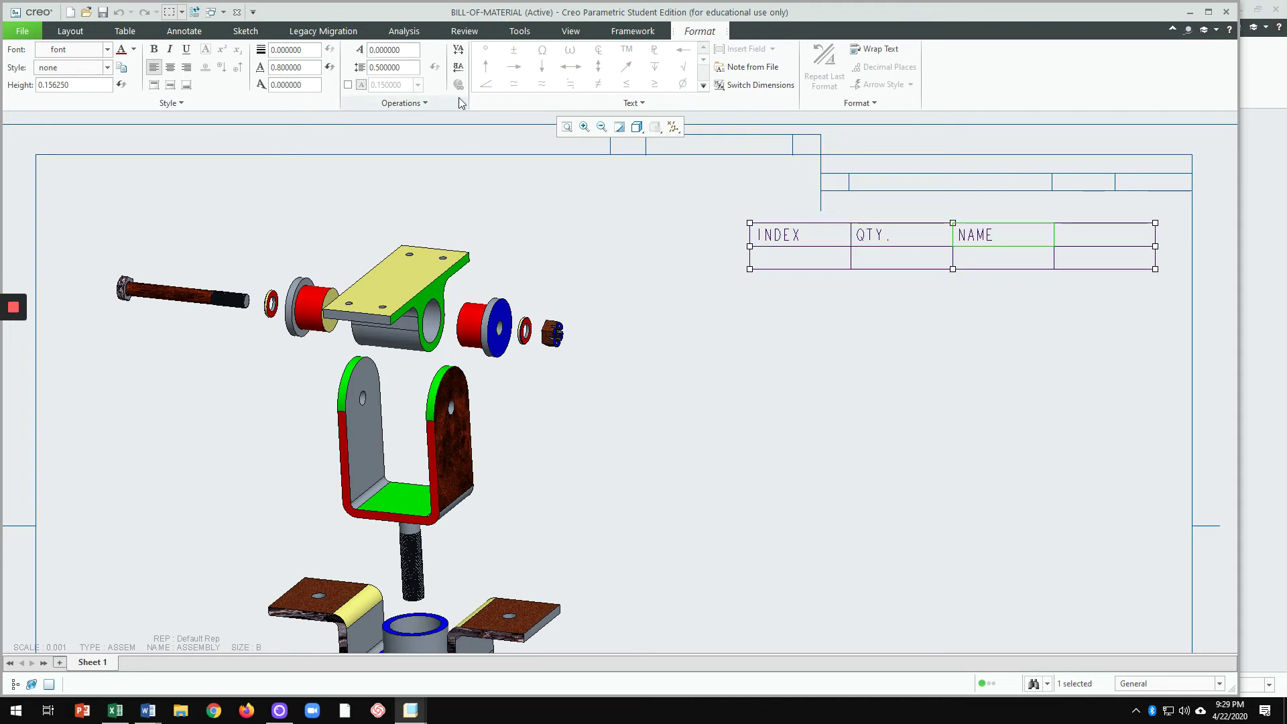
double_click(965, 235)
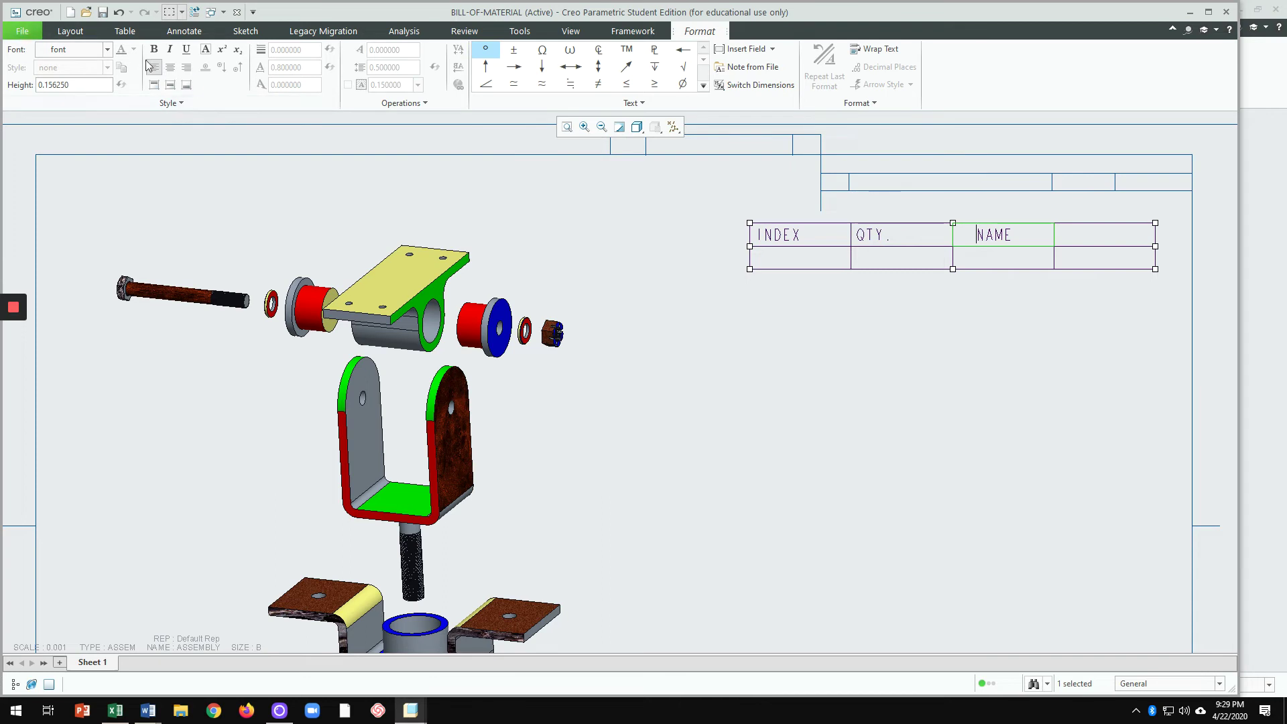
left_click(747, 360)
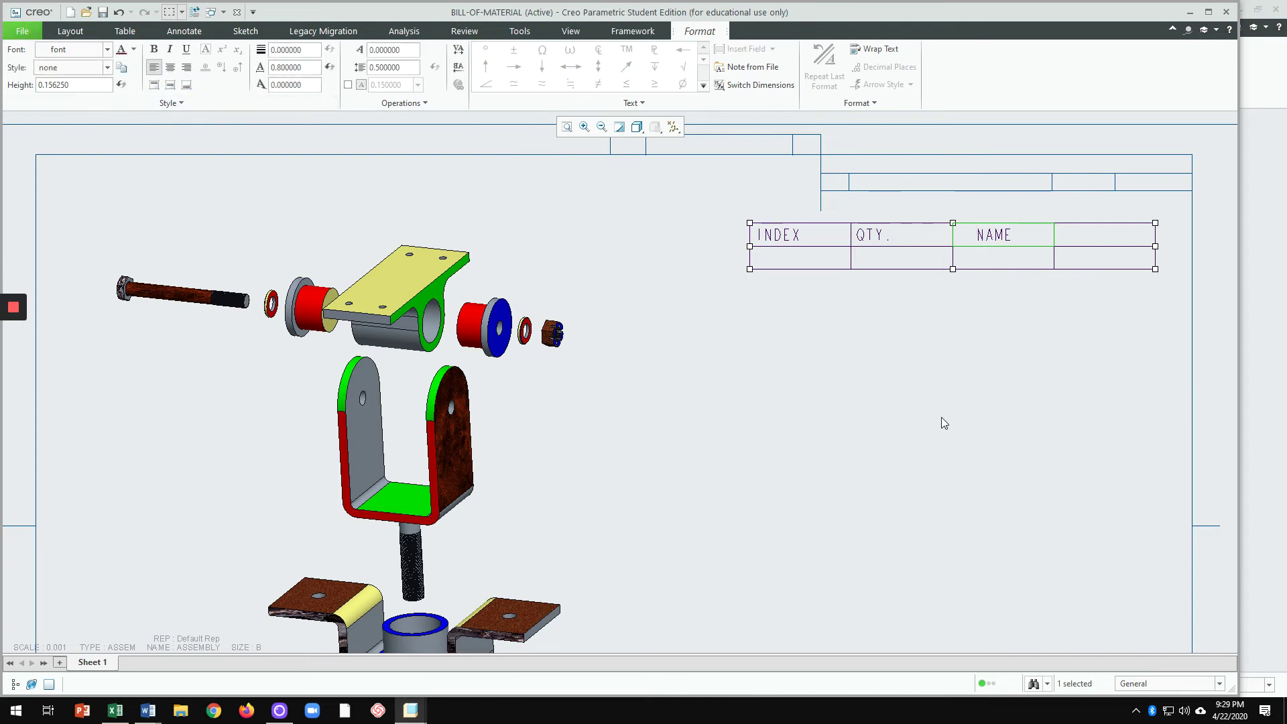
scroll(1089, 269, "up", 3)
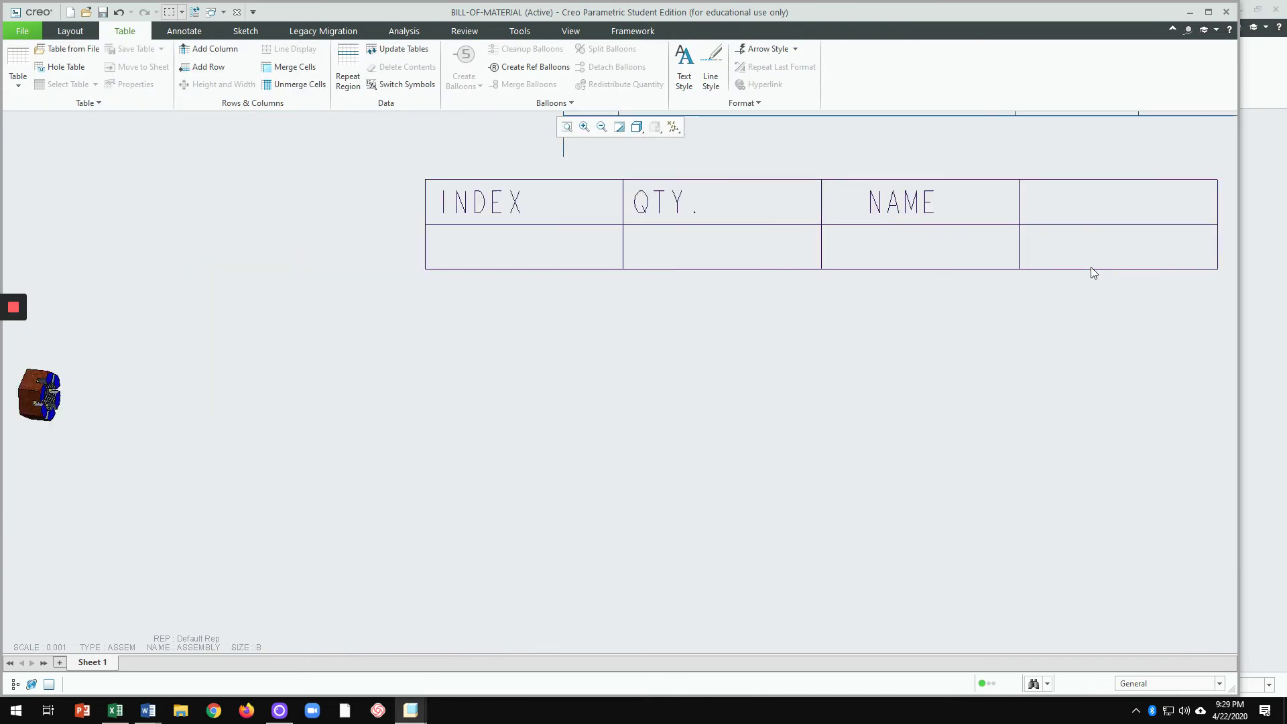
double_click(1050, 208)
type("M")
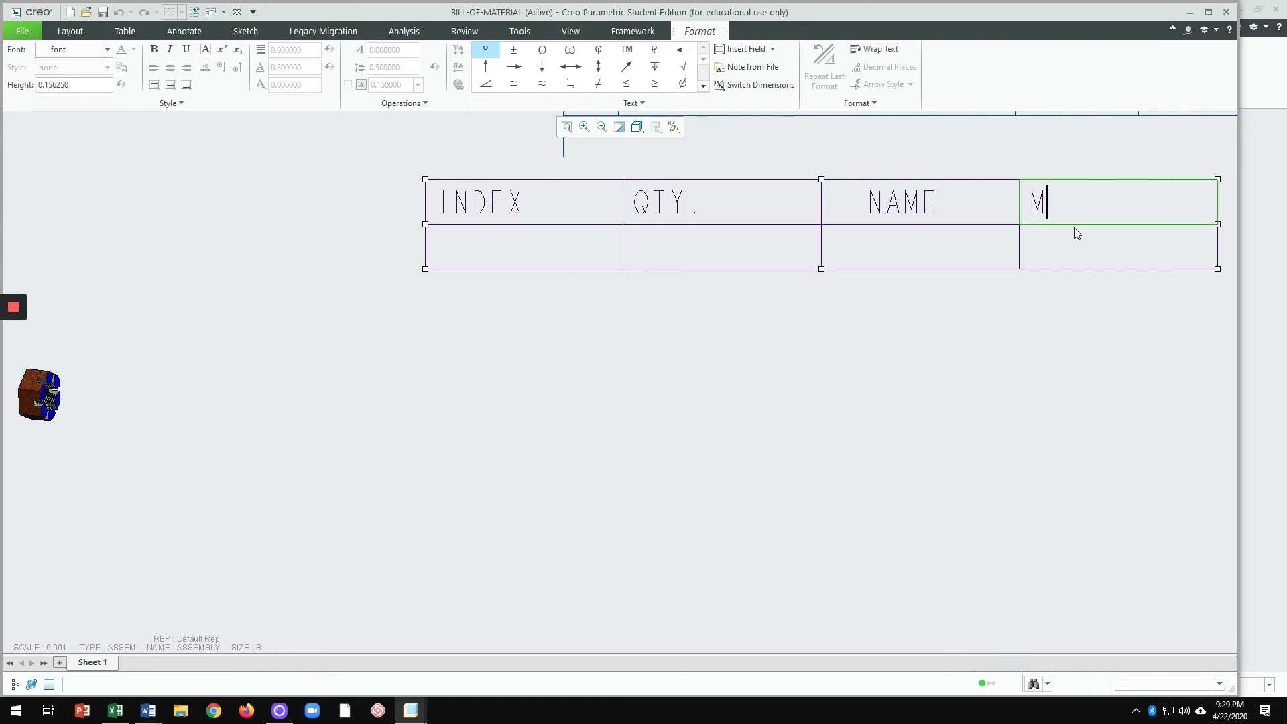
type("ATERIAL")
left_click(809, 363)
scroll(771, 335, "up", 4)
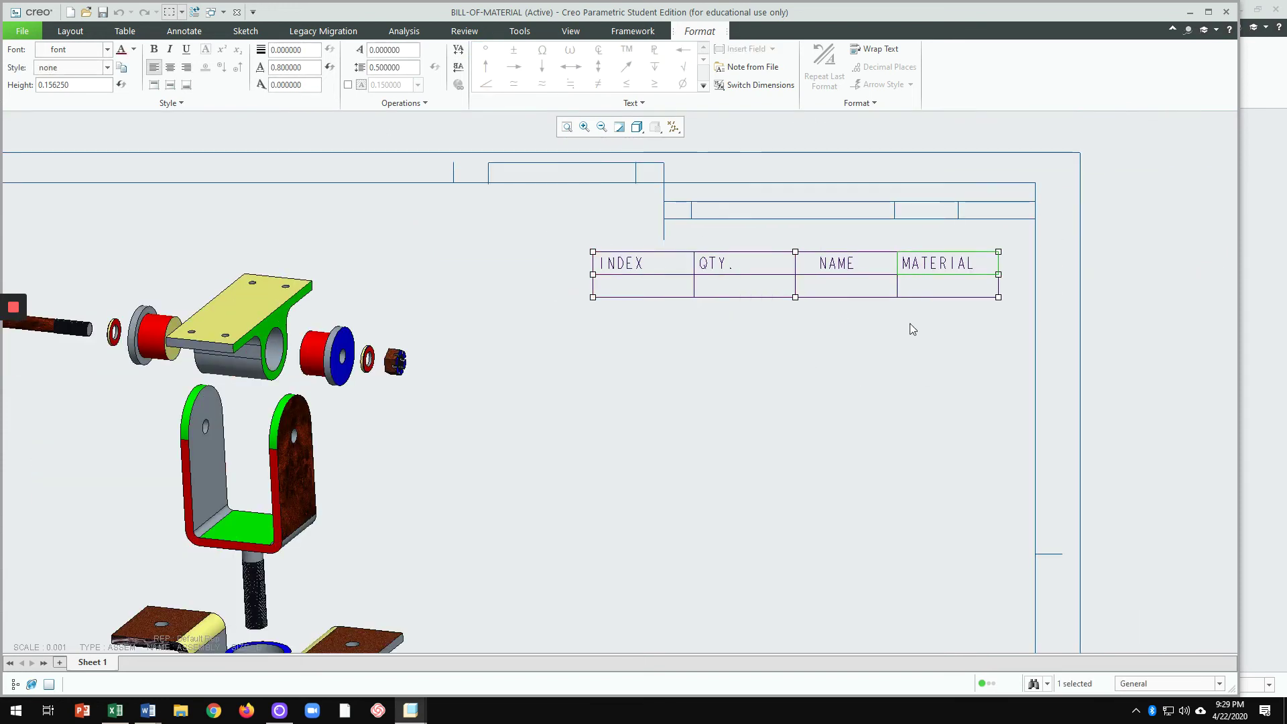
left_click(848, 362)
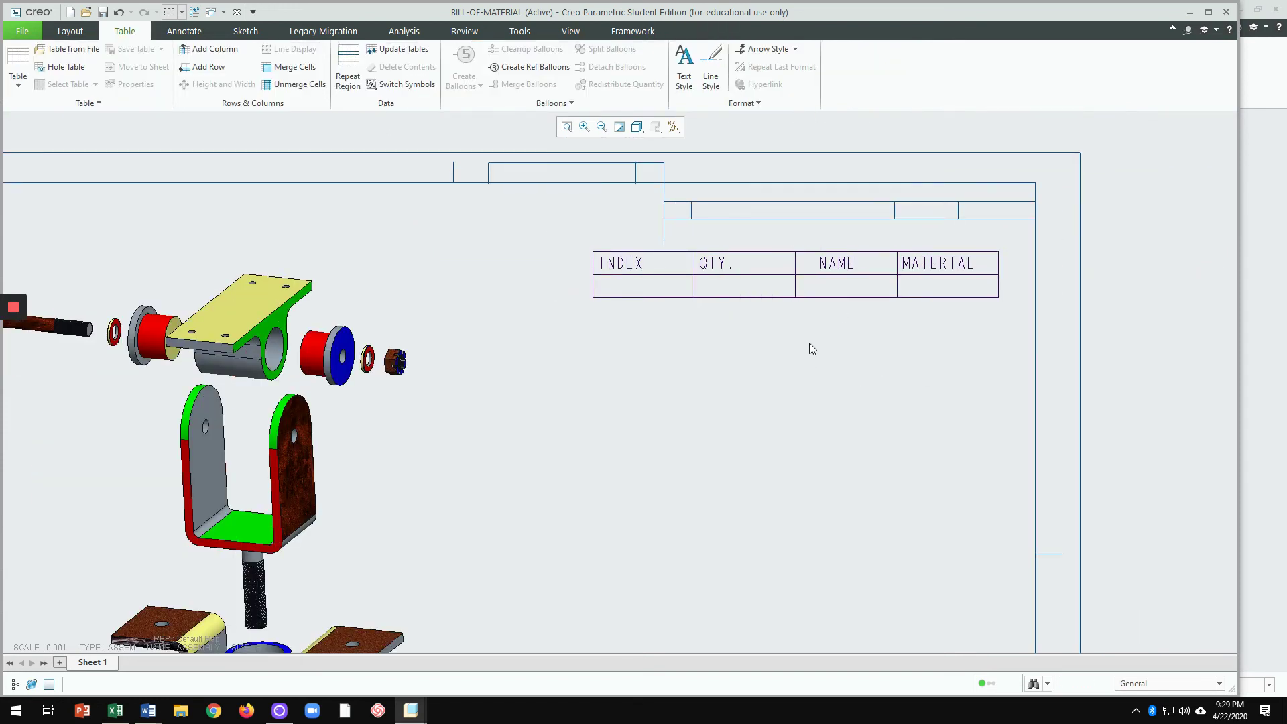
Step: Add a simple repeat region spanning the table's second-row corner cells
scroll(810, 343, "up", 1)
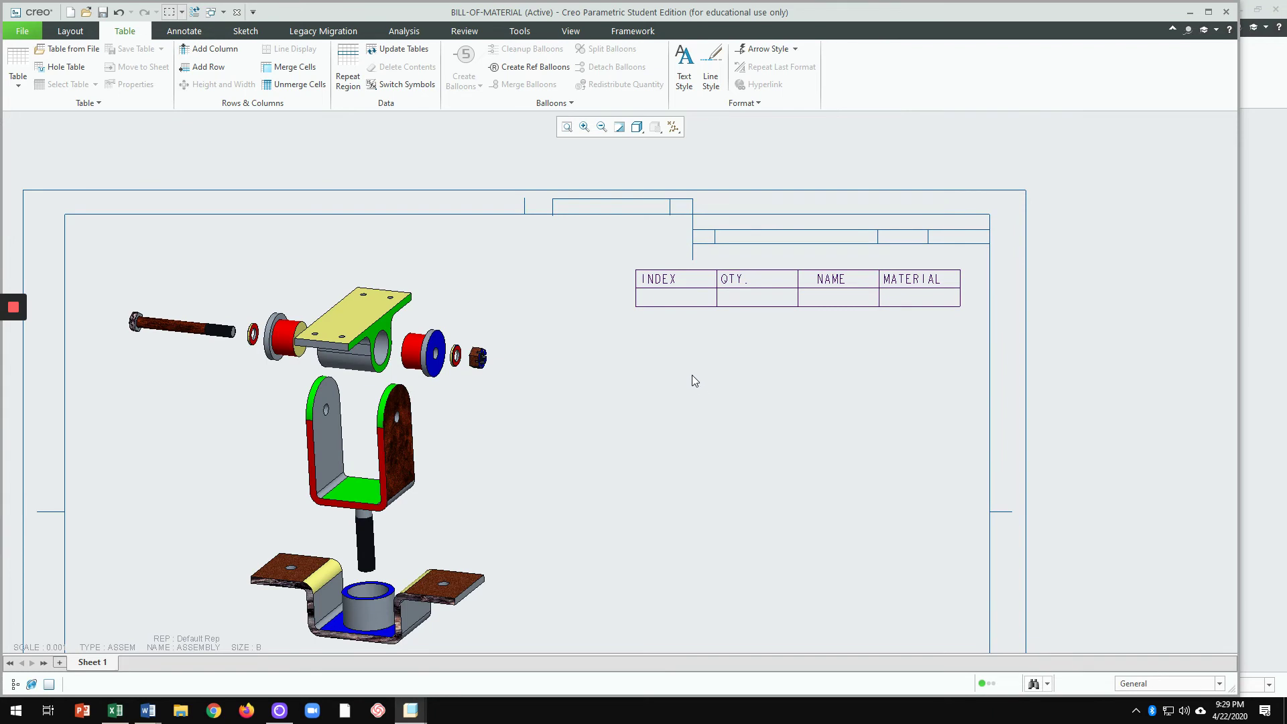
left_click(357, 82)
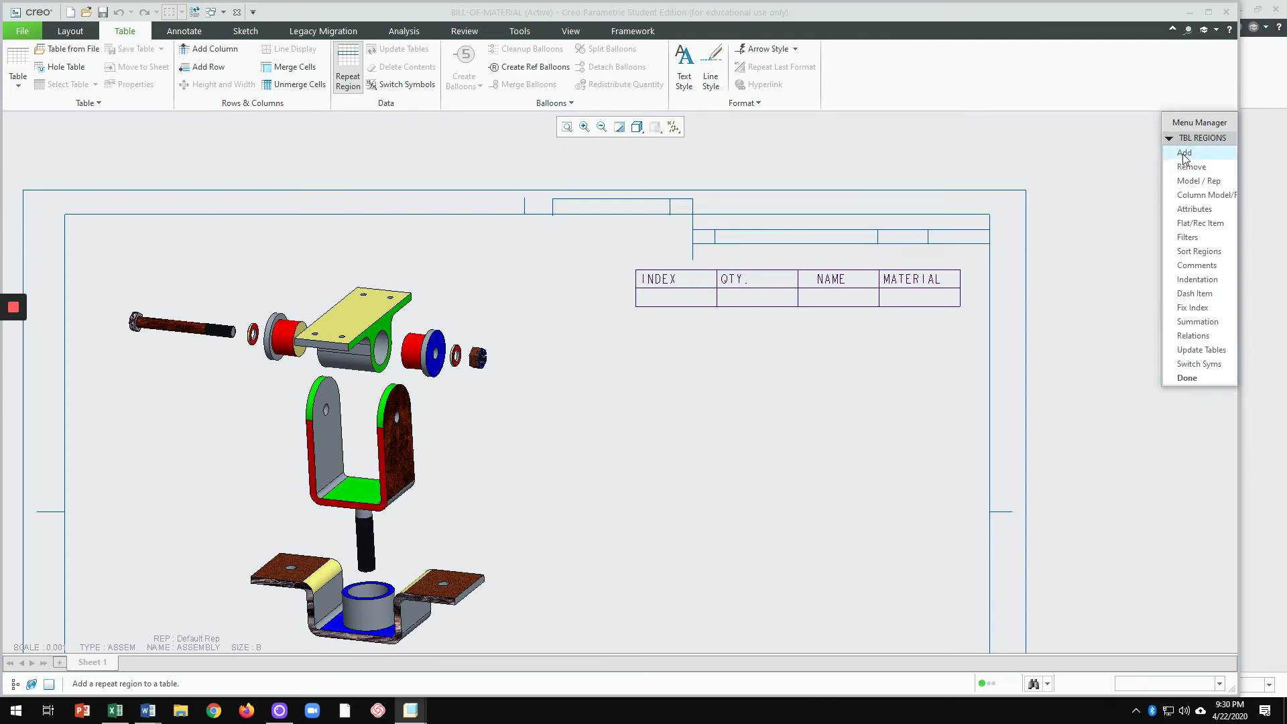
left_click(1184, 153)
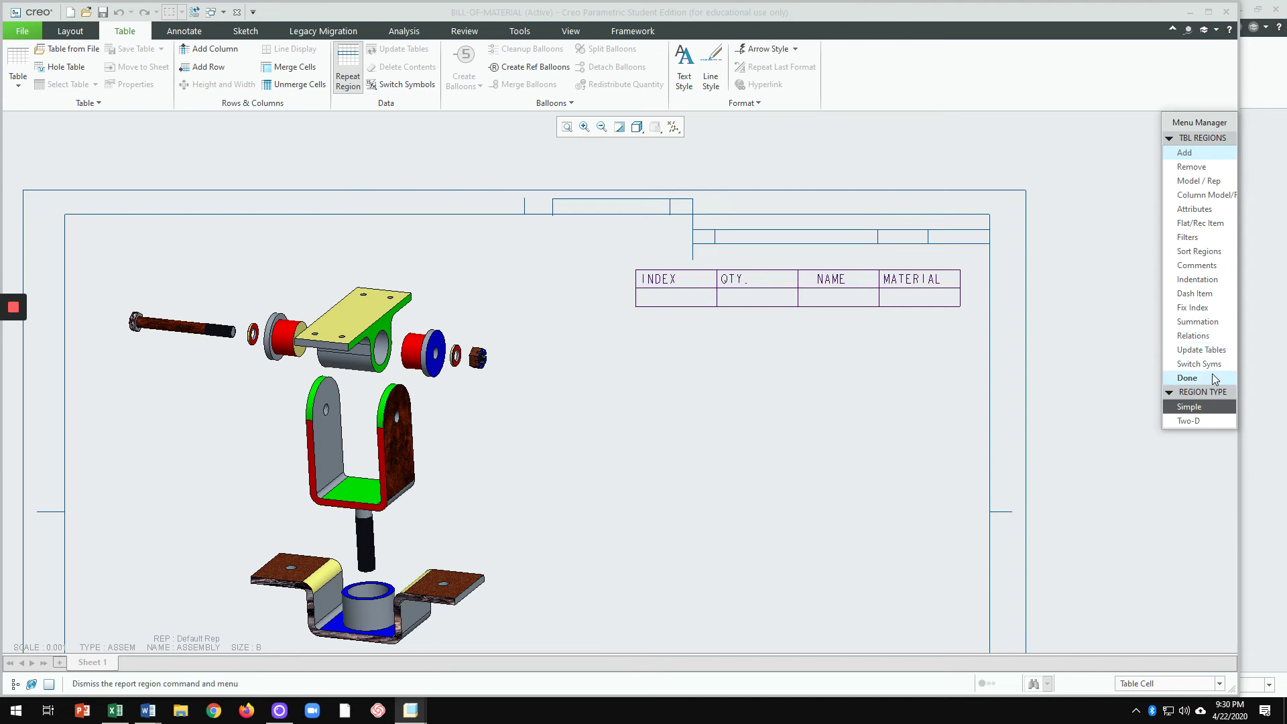
left_click(1184, 407)
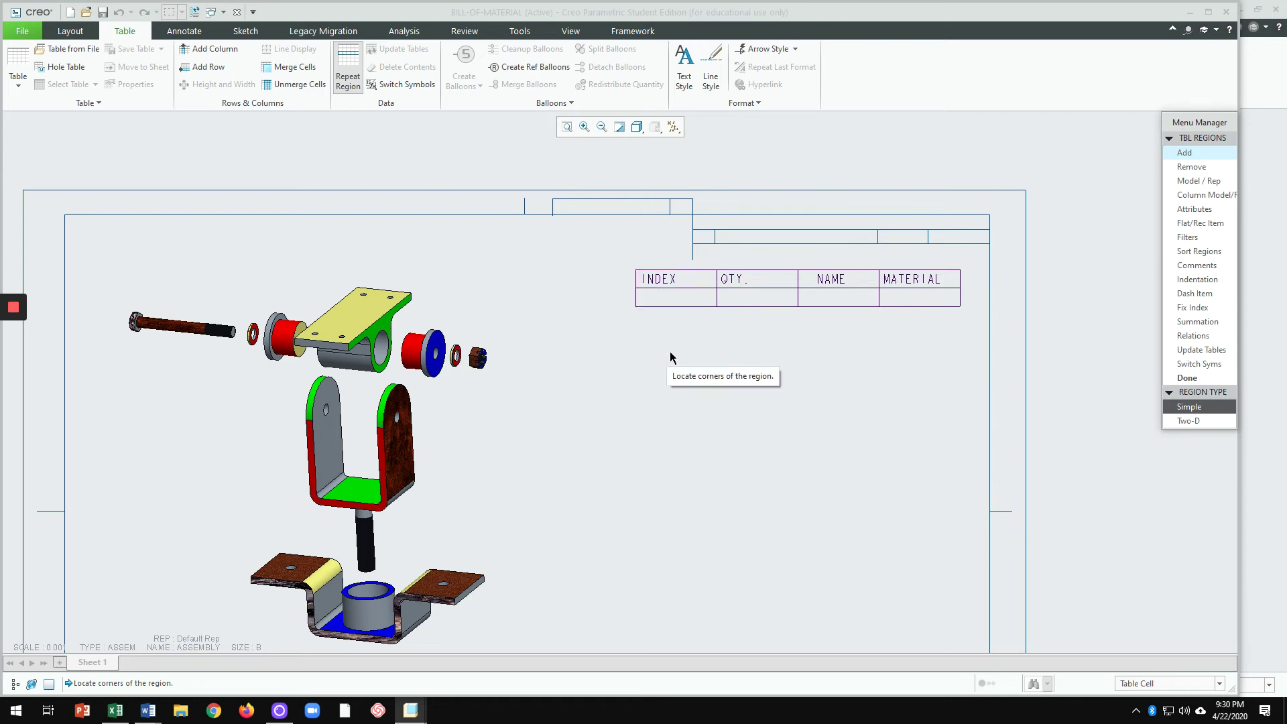
scroll(676, 350, "up", 1)
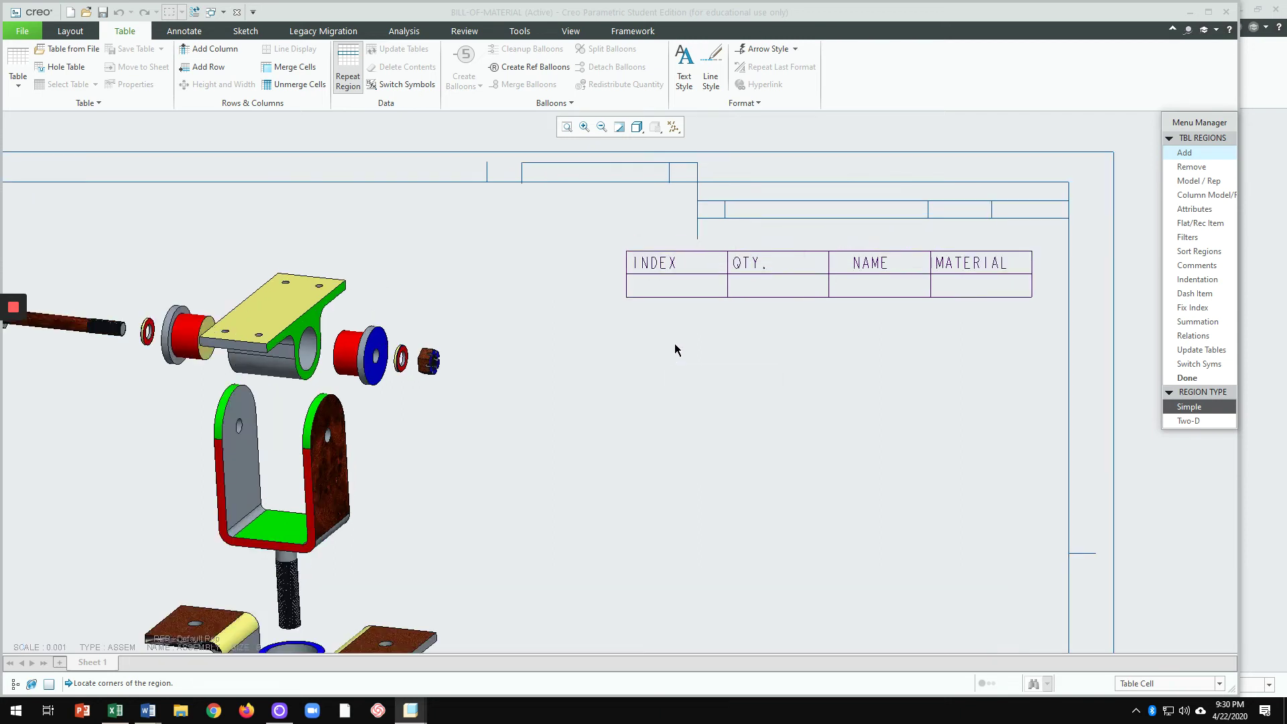
left_click(670, 283)
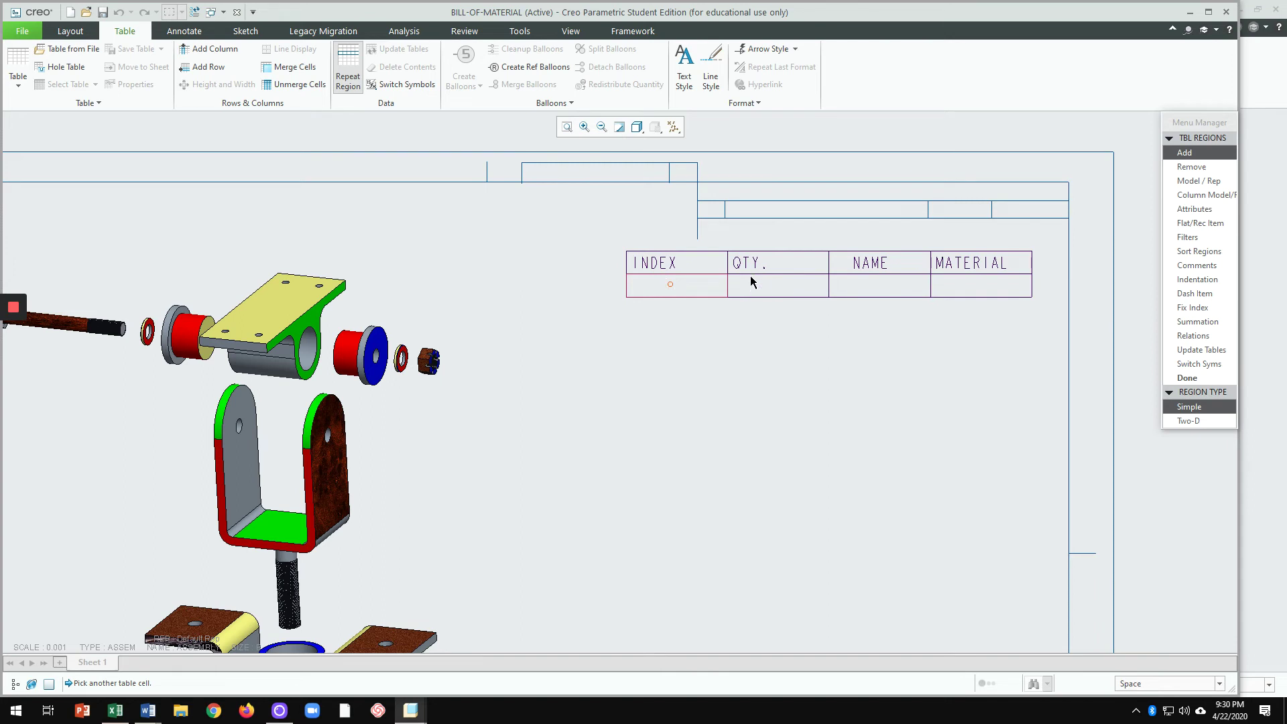
left_click(870, 283)
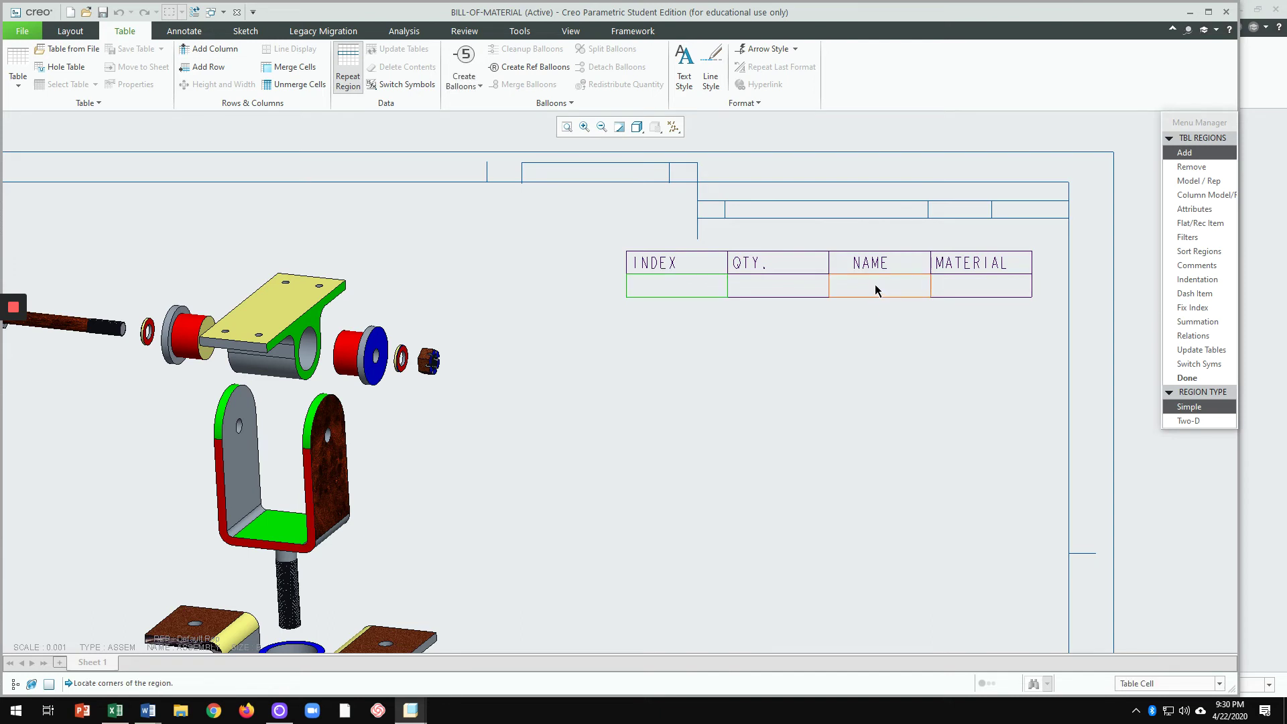
left_click(875, 286)
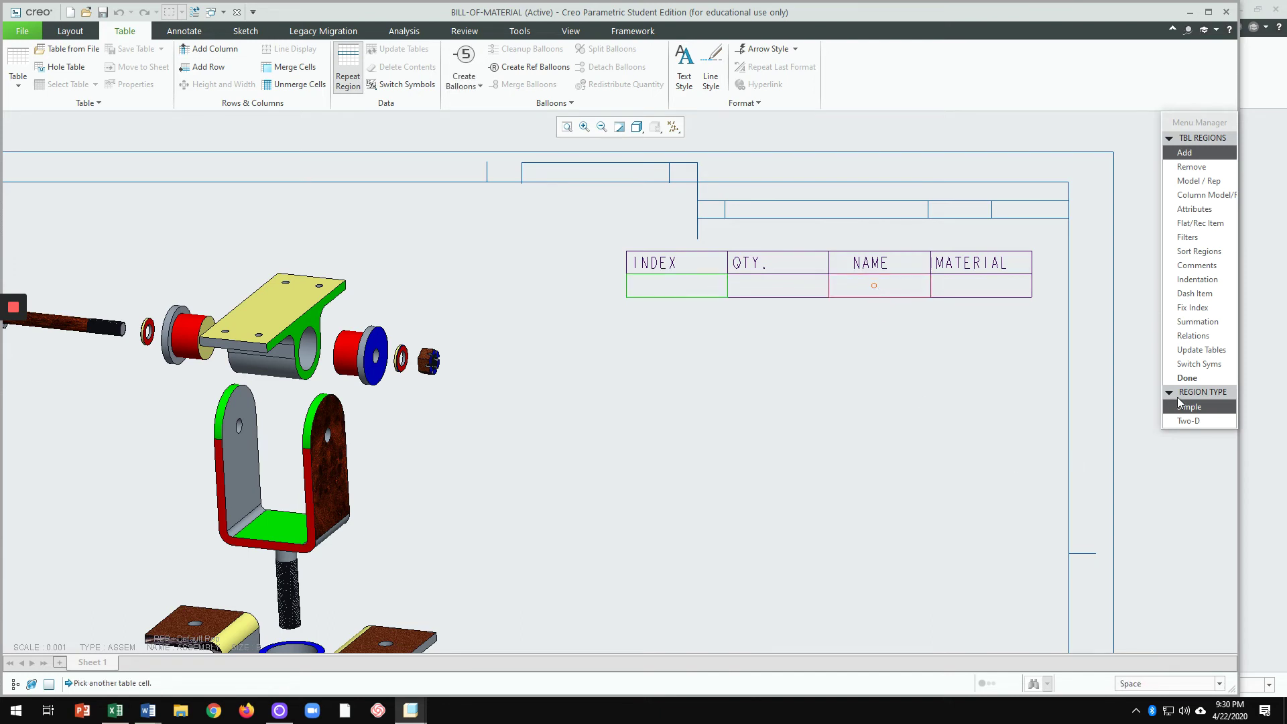
left_click(1184, 378)
Step: Set the selection filter to Table Column
scroll(863, 421, "down", 2)
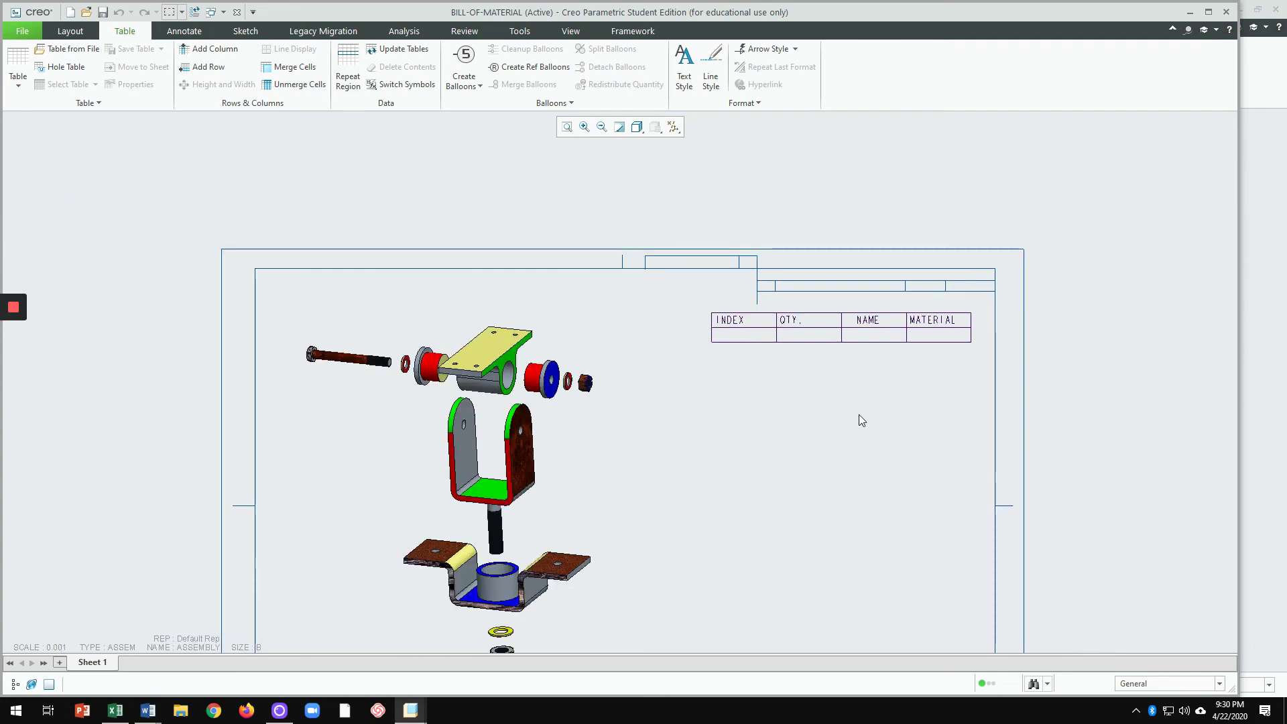
scroll(905, 409, "up", 3)
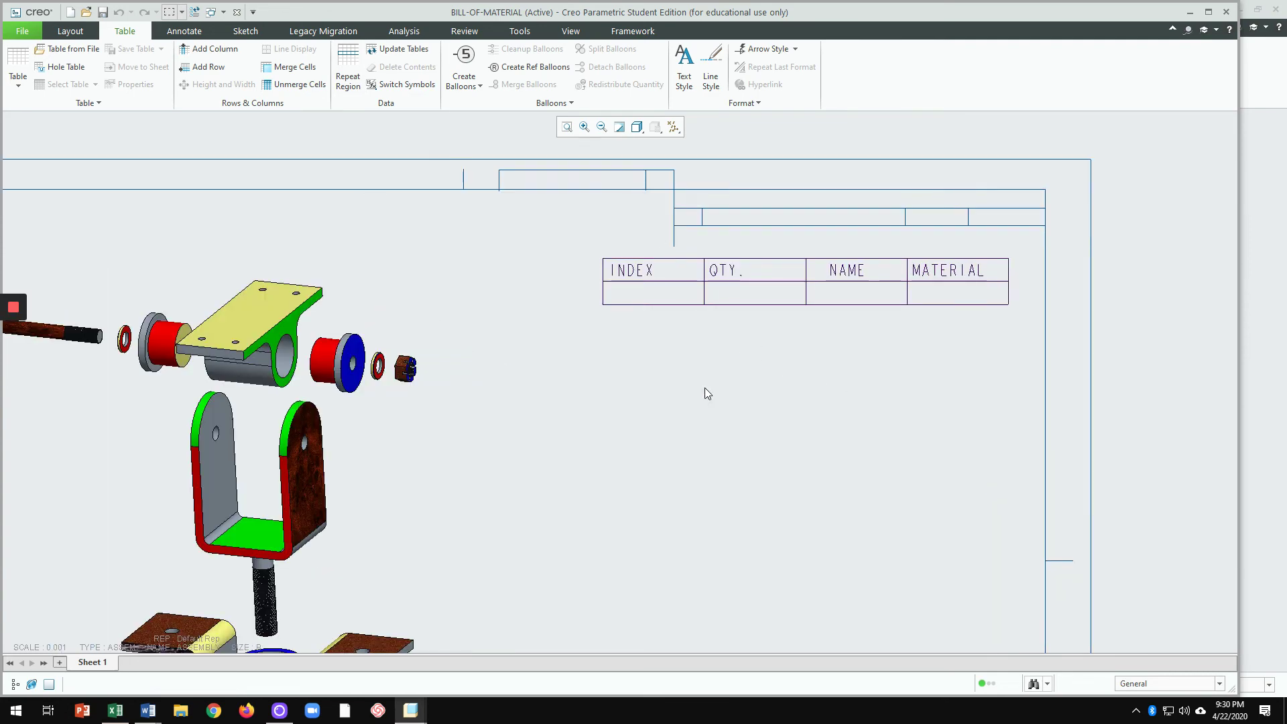
scroll(993, 490, "down", 2)
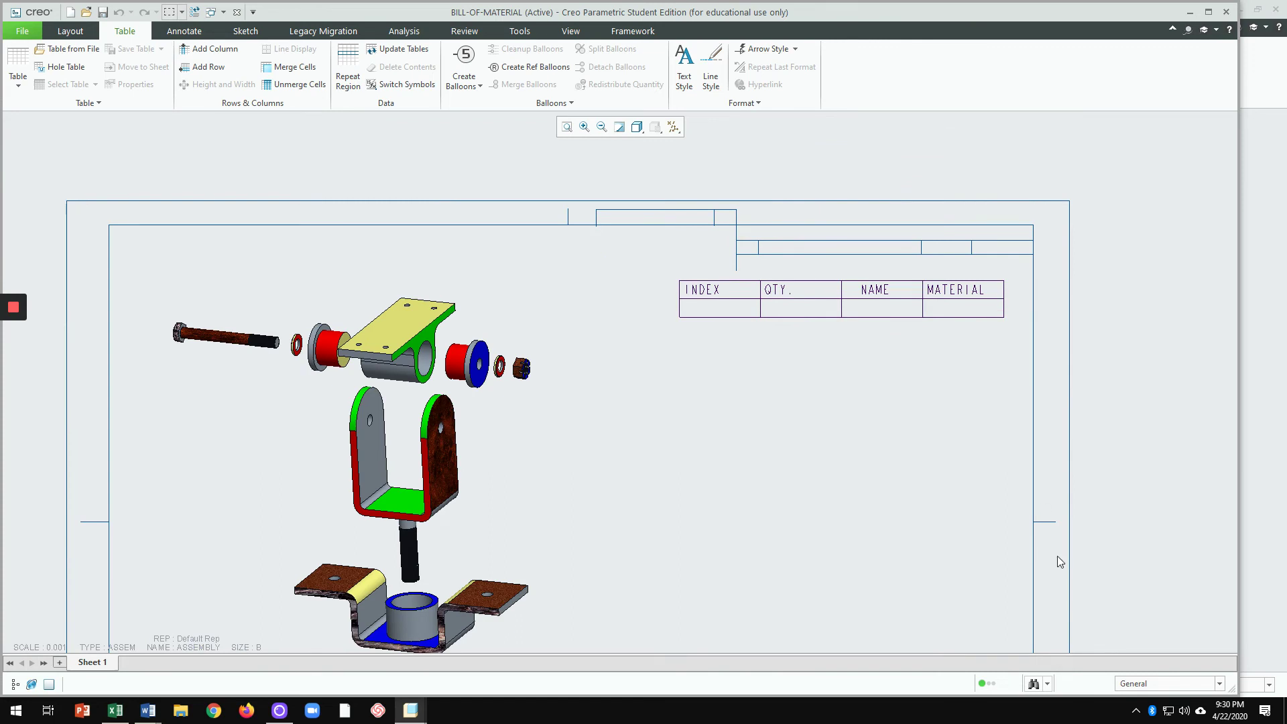
left_click(1149, 684)
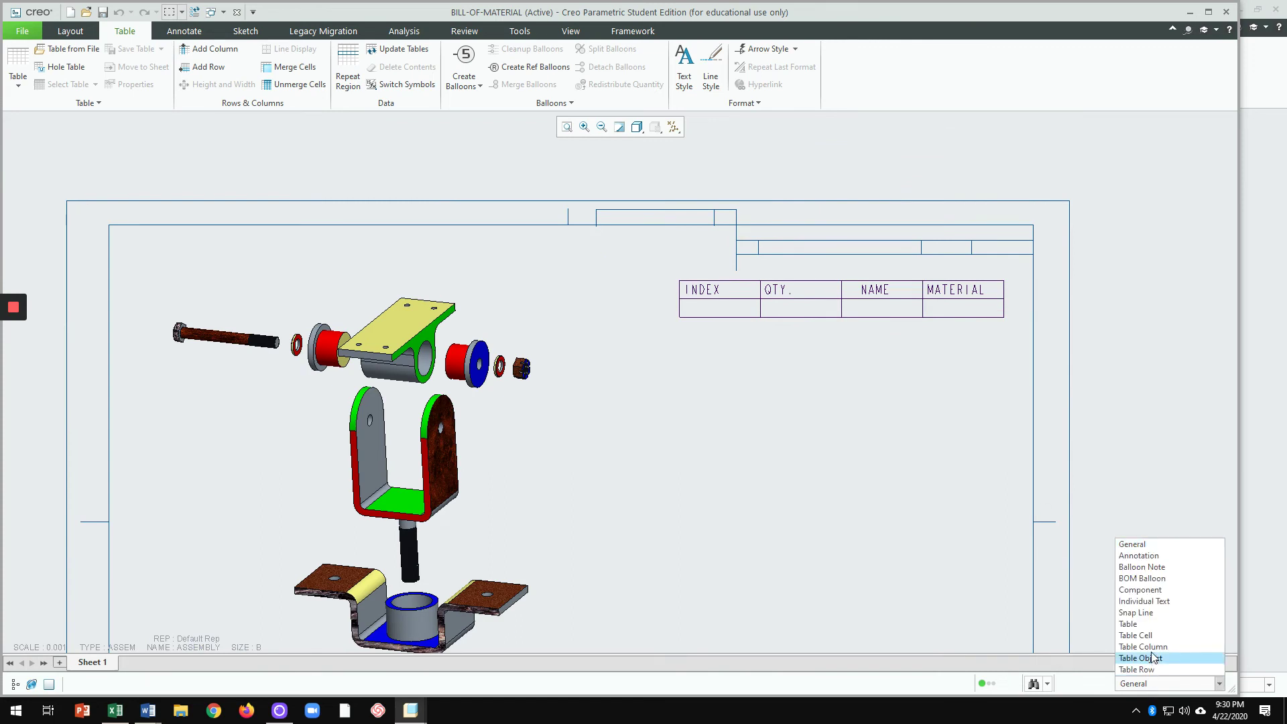
left_click(1152, 647)
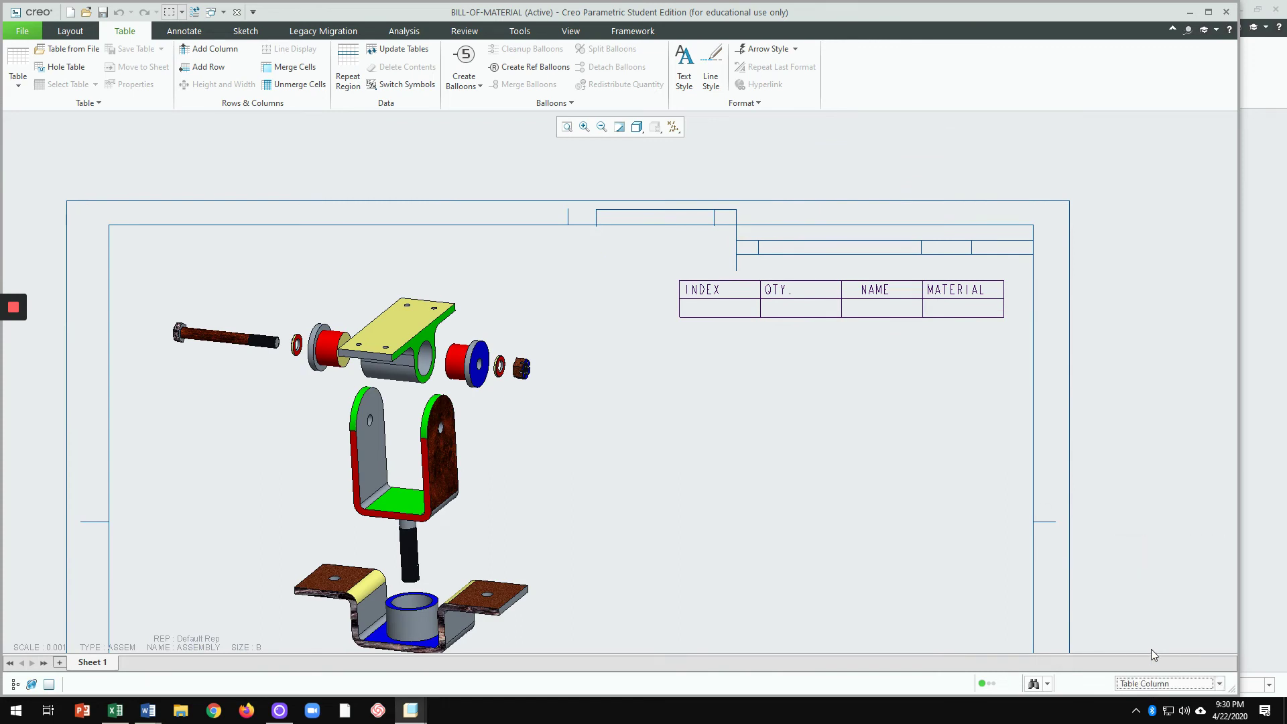
Step: Narrow the INDEX column and set the QTY. column width to .75
left_click(729, 305)
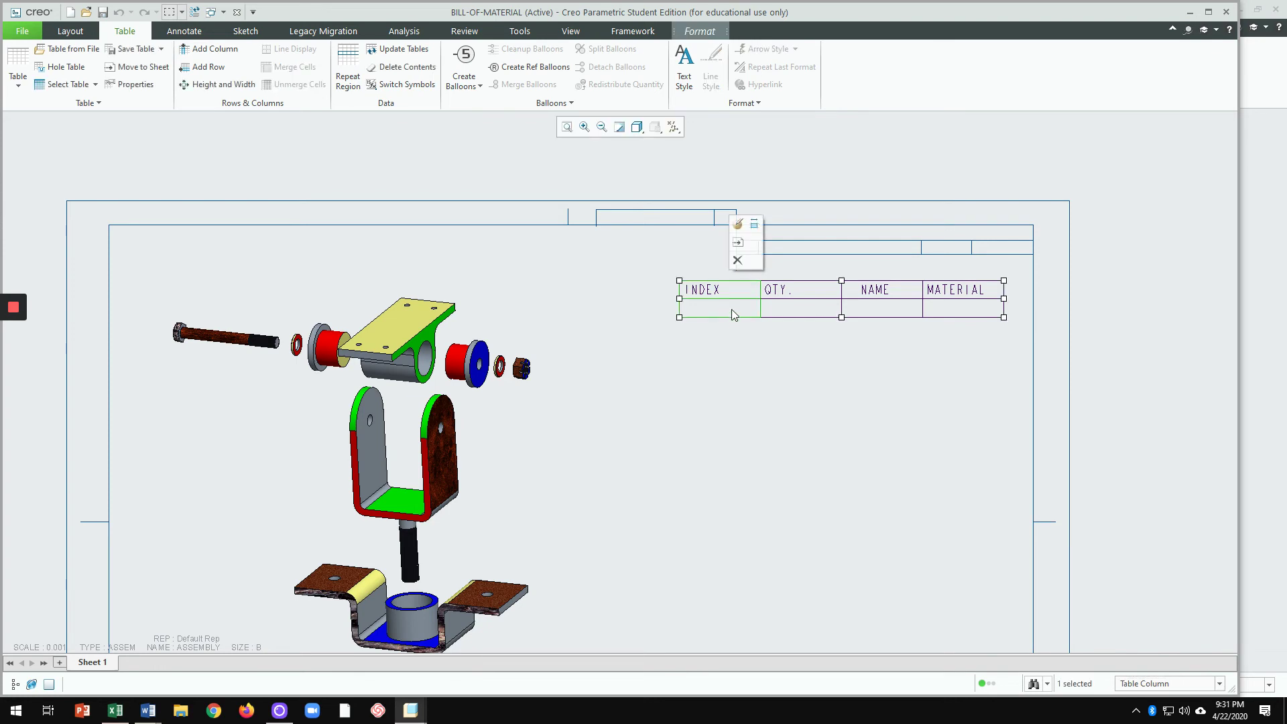
double_click(731, 309)
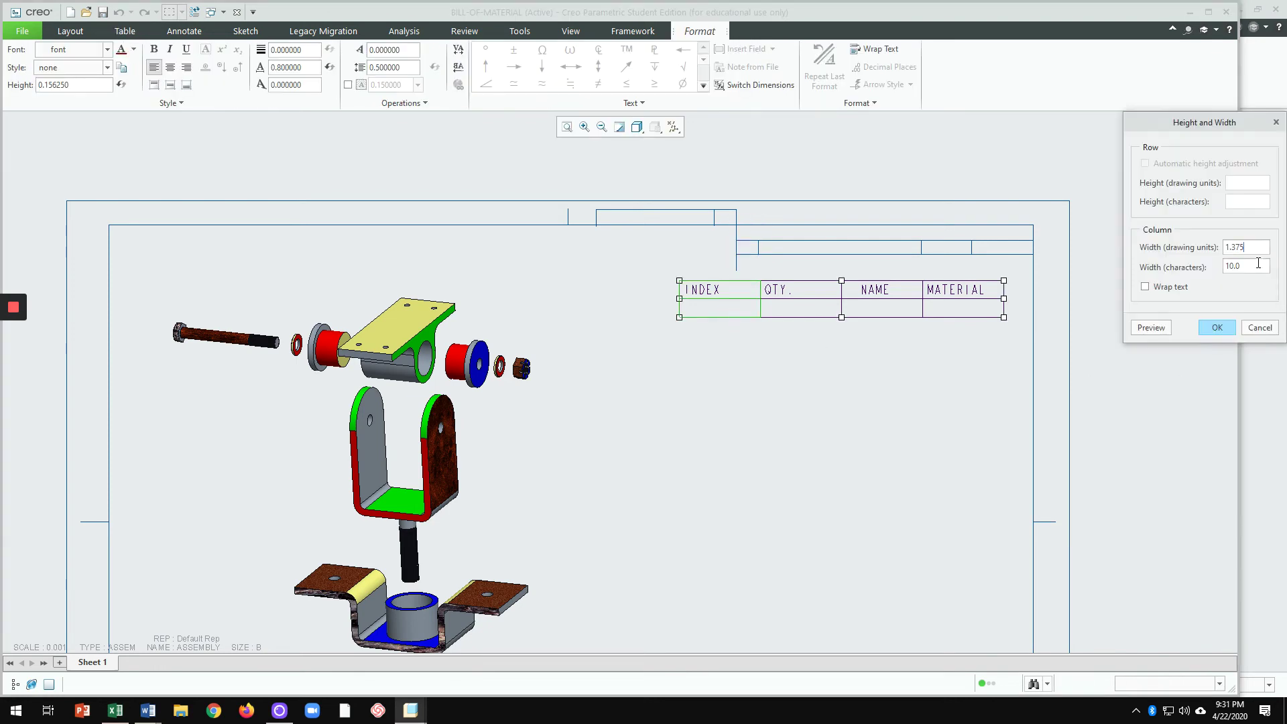
left_click_drag(1248, 243, 1194, 245)
type(".")
left_click(1228, 331)
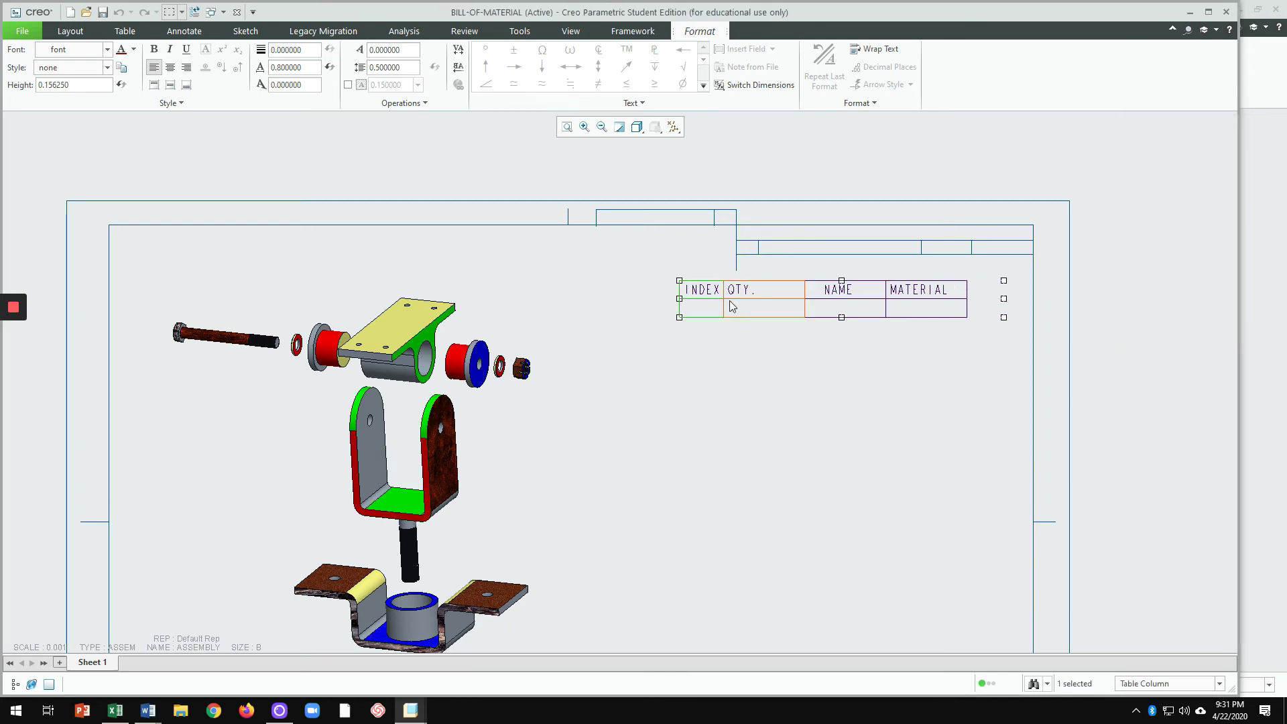
double_click(767, 303)
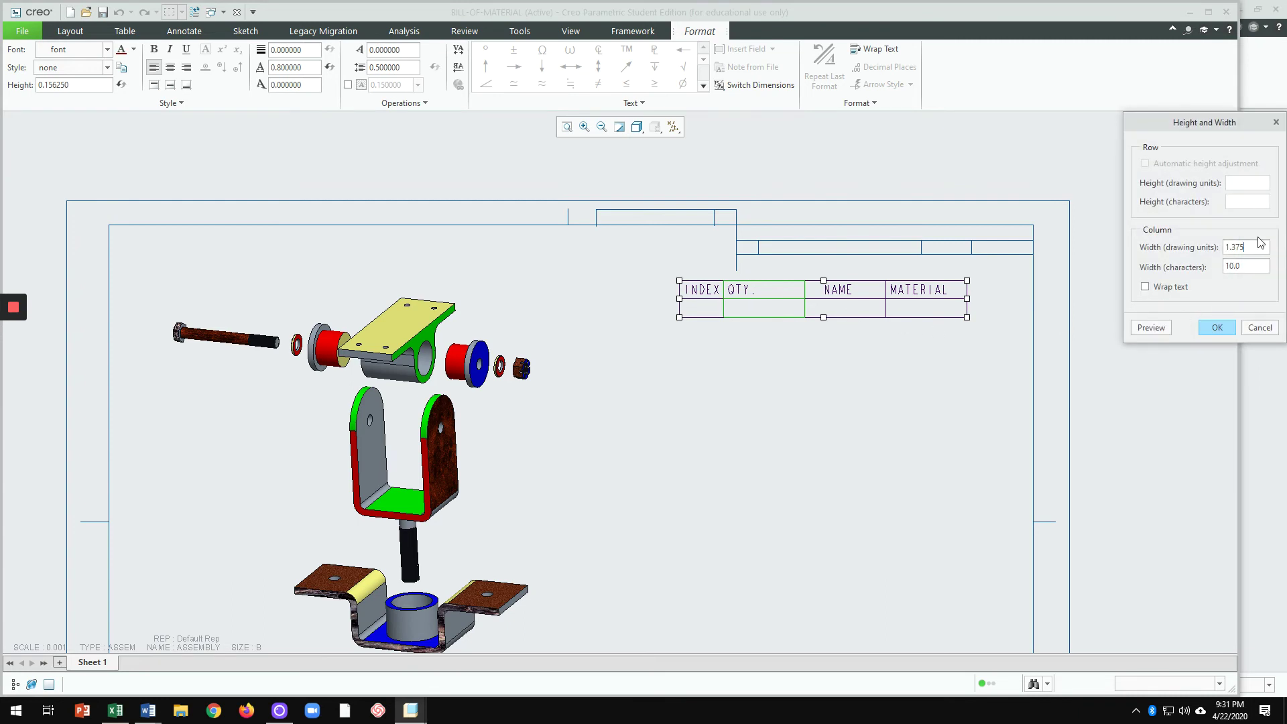
left_click_drag(1253, 246, 1198, 246)
type(".")
left_click(1217, 327)
Step: Widen the NAME column to 2.5 drawing units
scroll(835, 352, "down", 2)
left_click(840, 368)
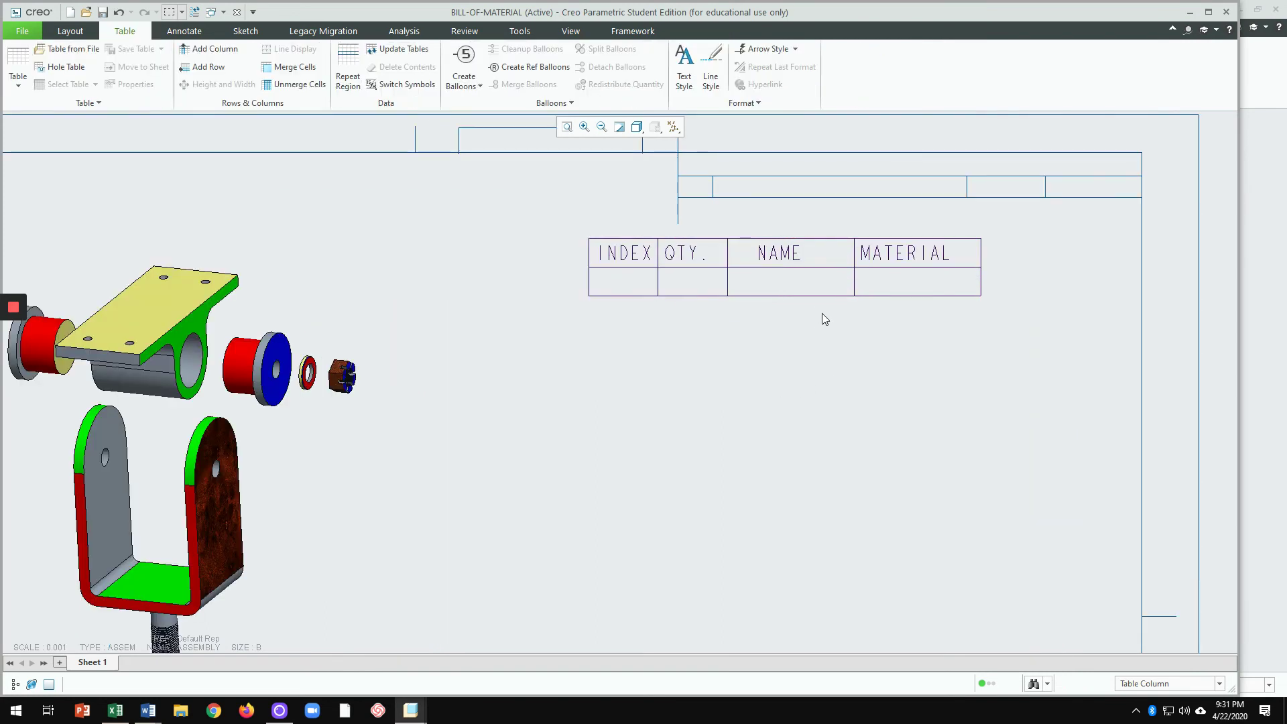
left_click(807, 281)
right_click(806, 281)
left_click(845, 375)
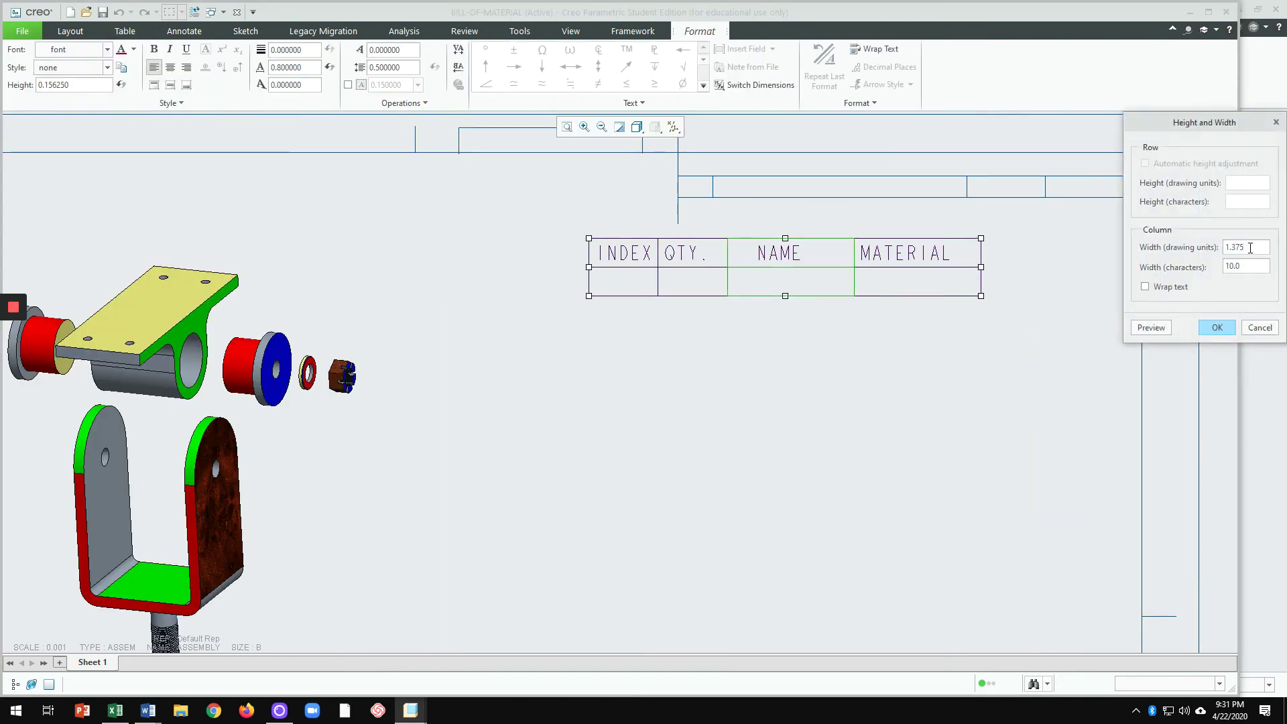
left_click_drag(1247, 248, 1217, 248)
type("2.5")
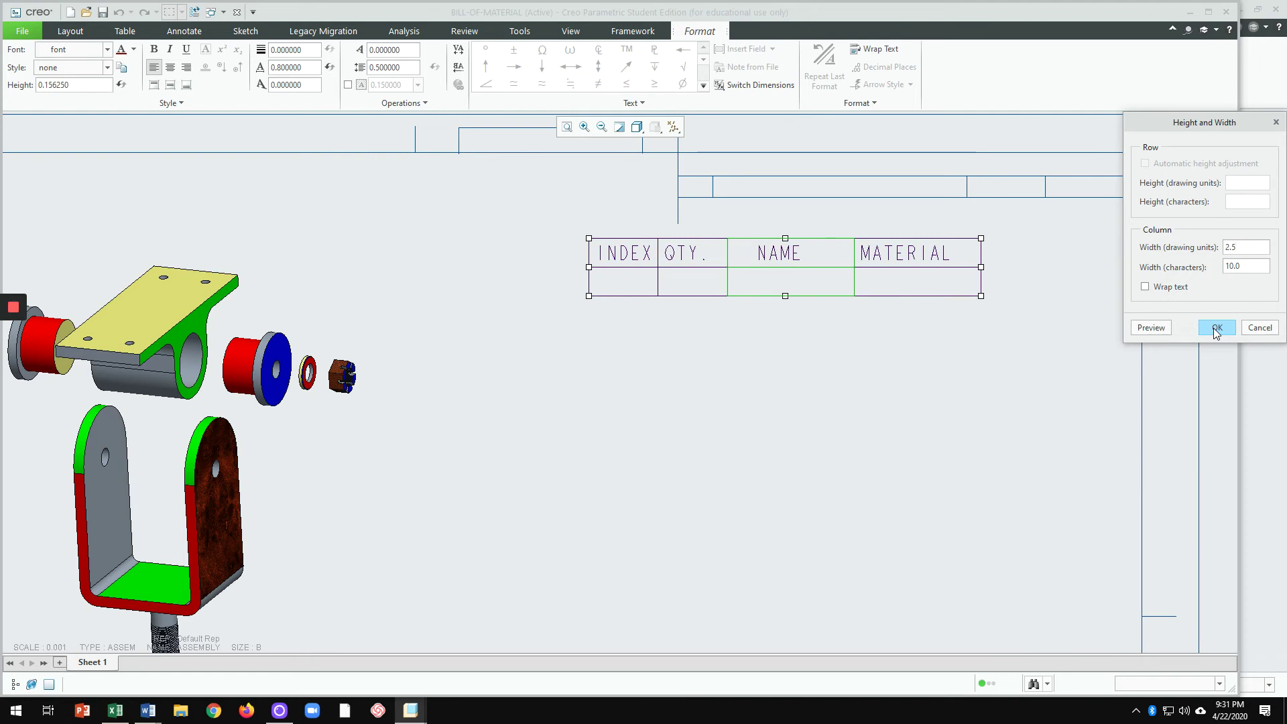
left_click(1216, 328)
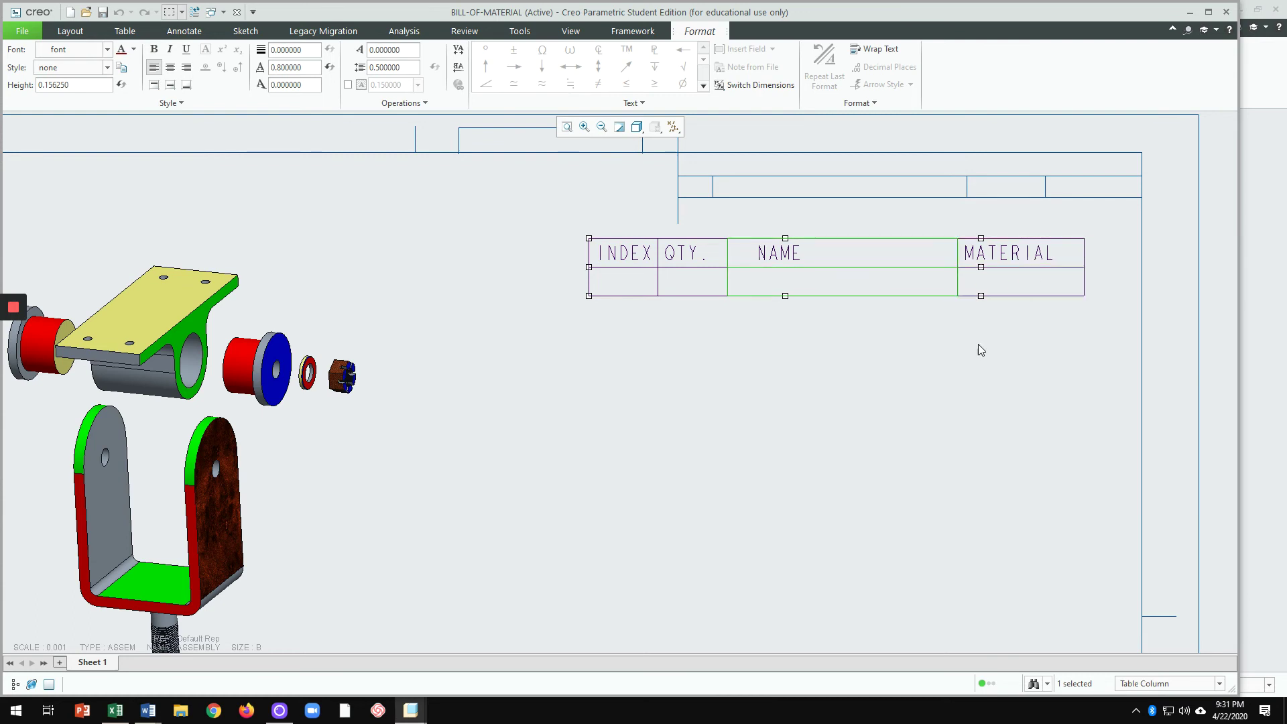
left_click(963, 369)
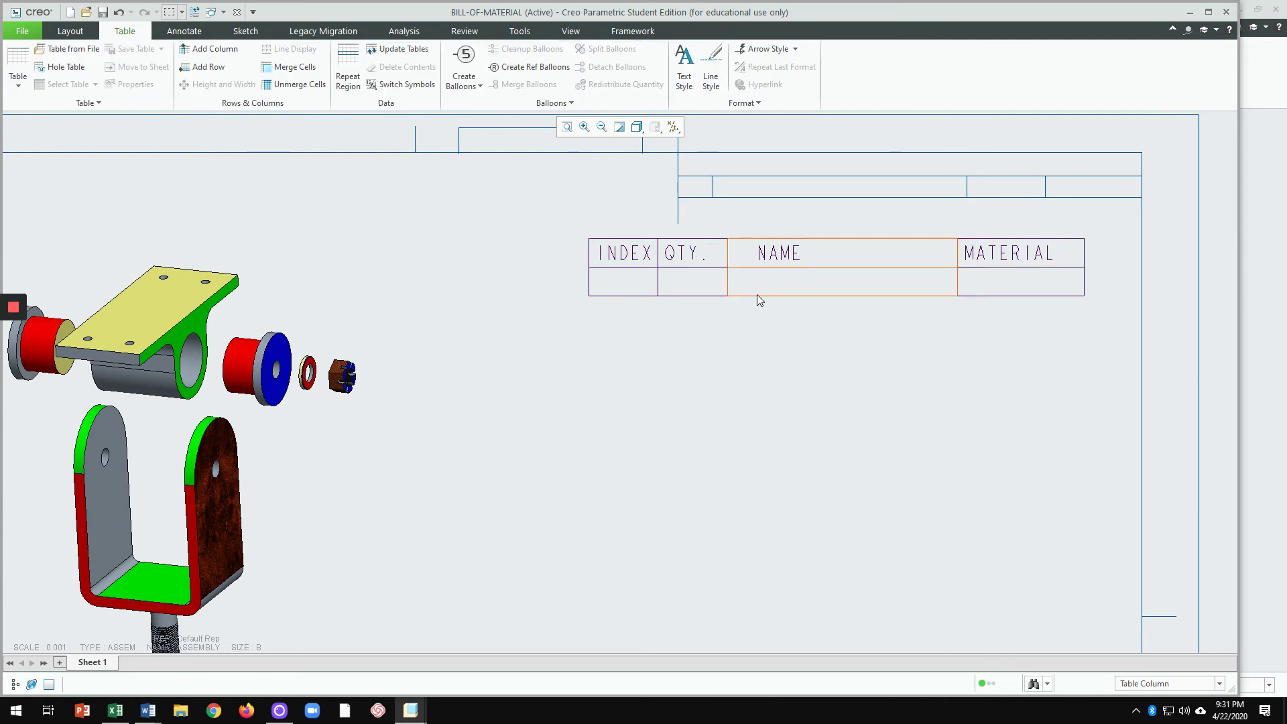
Step: Set the selection filter to General items
left_click(1160, 684)
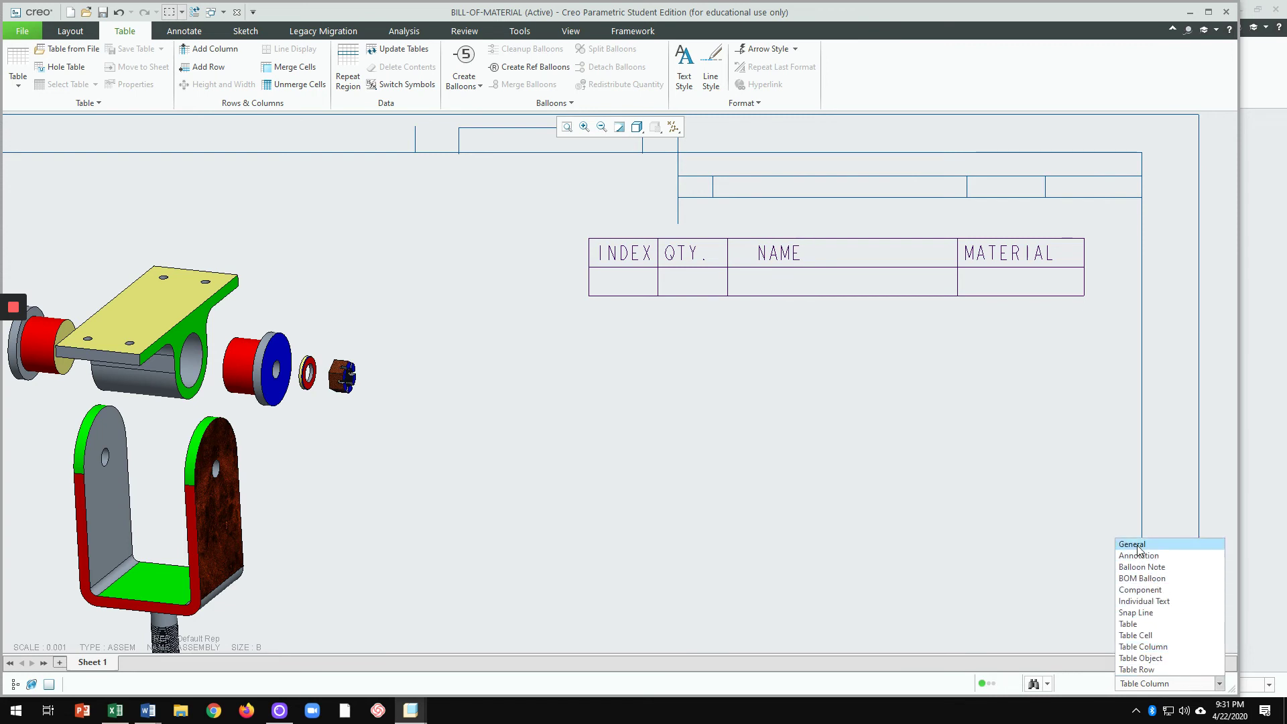
left_click(1138, 544)
scroll(761, 340, "down", 3)
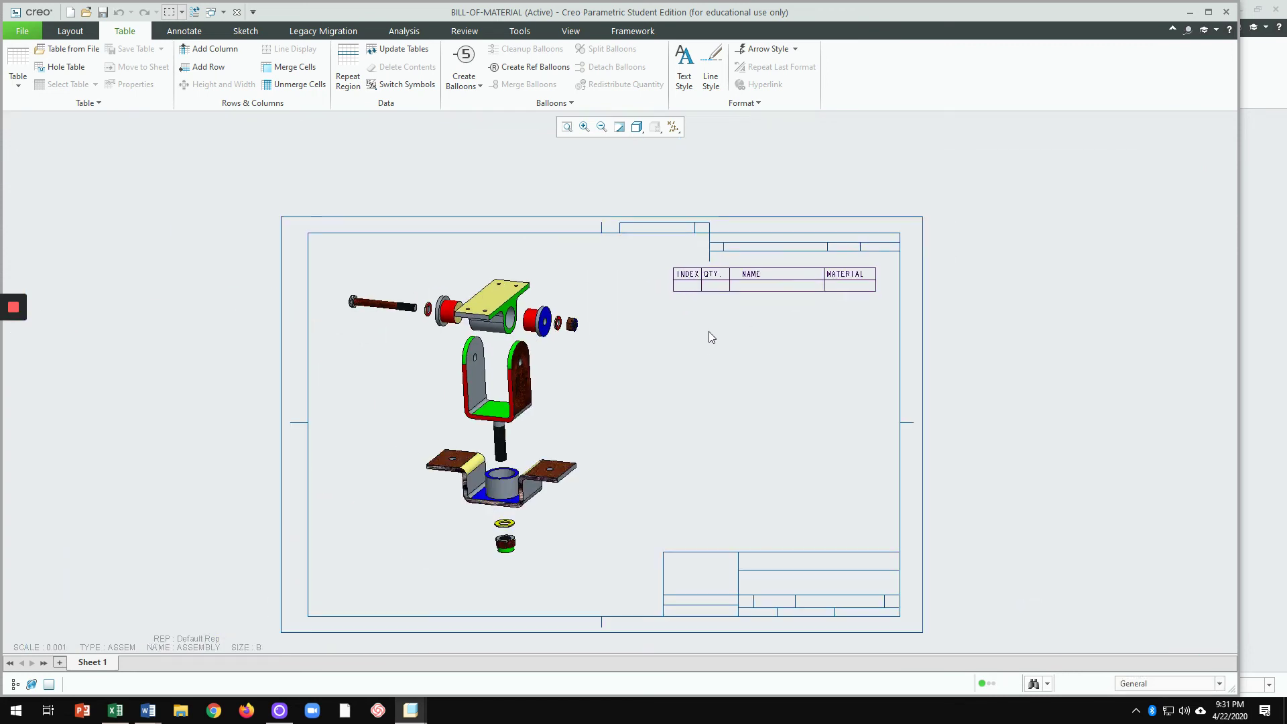
scroll(714, 308, "up", 1)
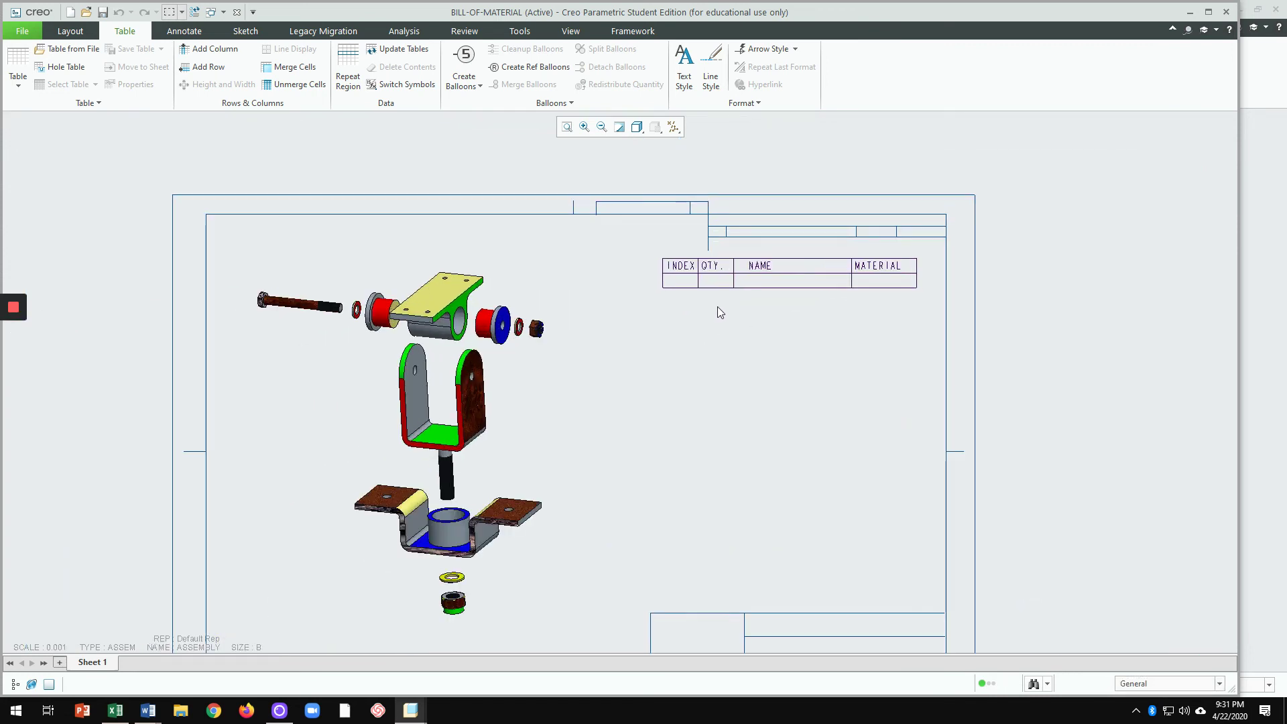
left_click(755, 268)
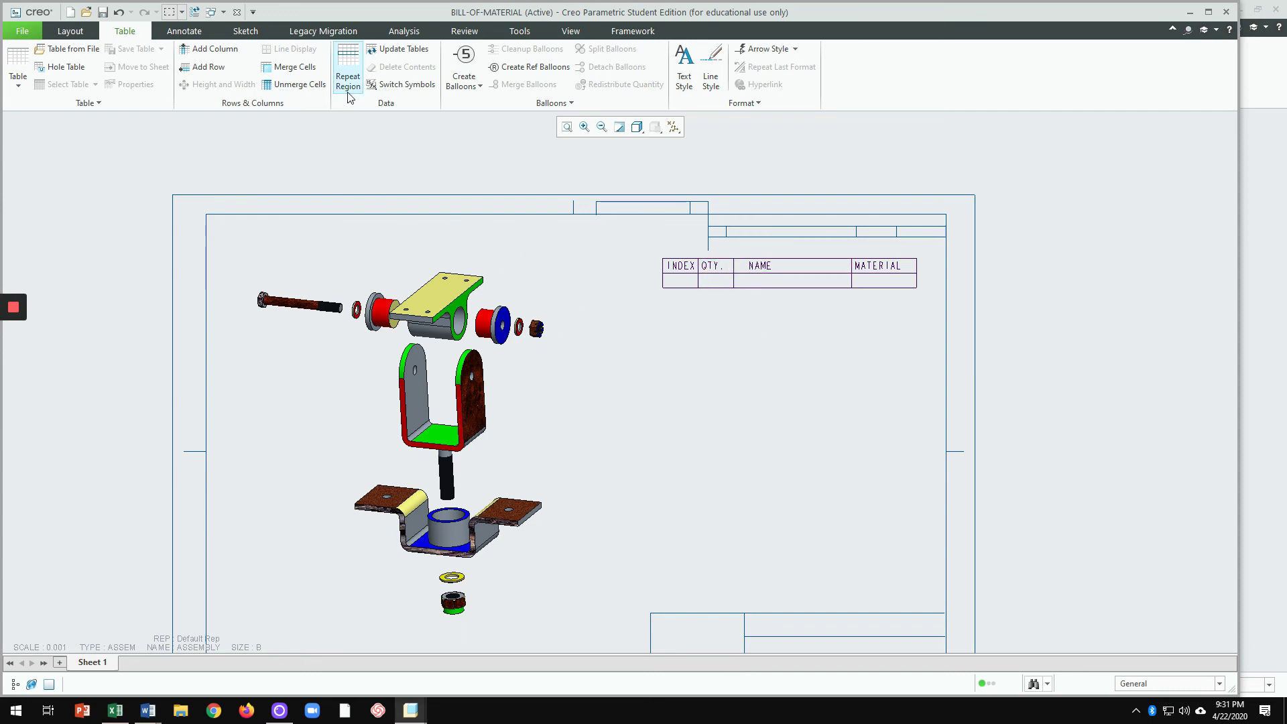
Step: Open the table Repeat Region options and dismiss them with Done
left_click(348, 66)
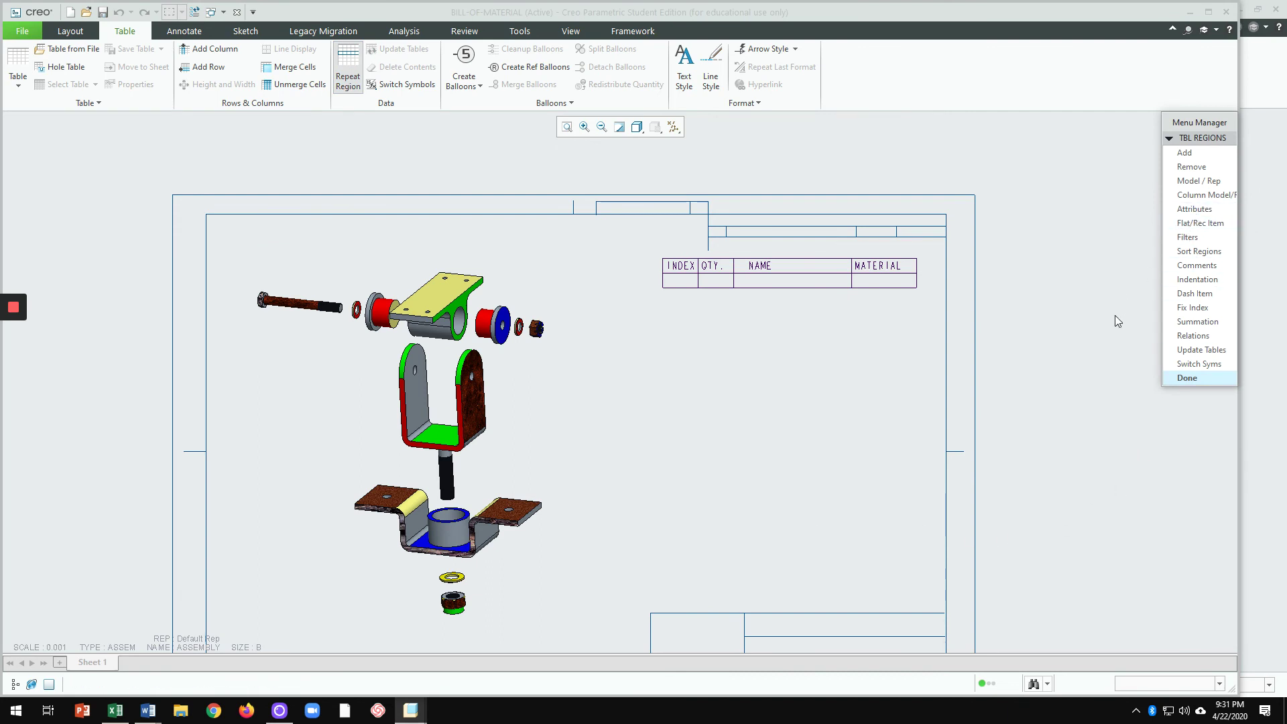
left_click(1185, 380)
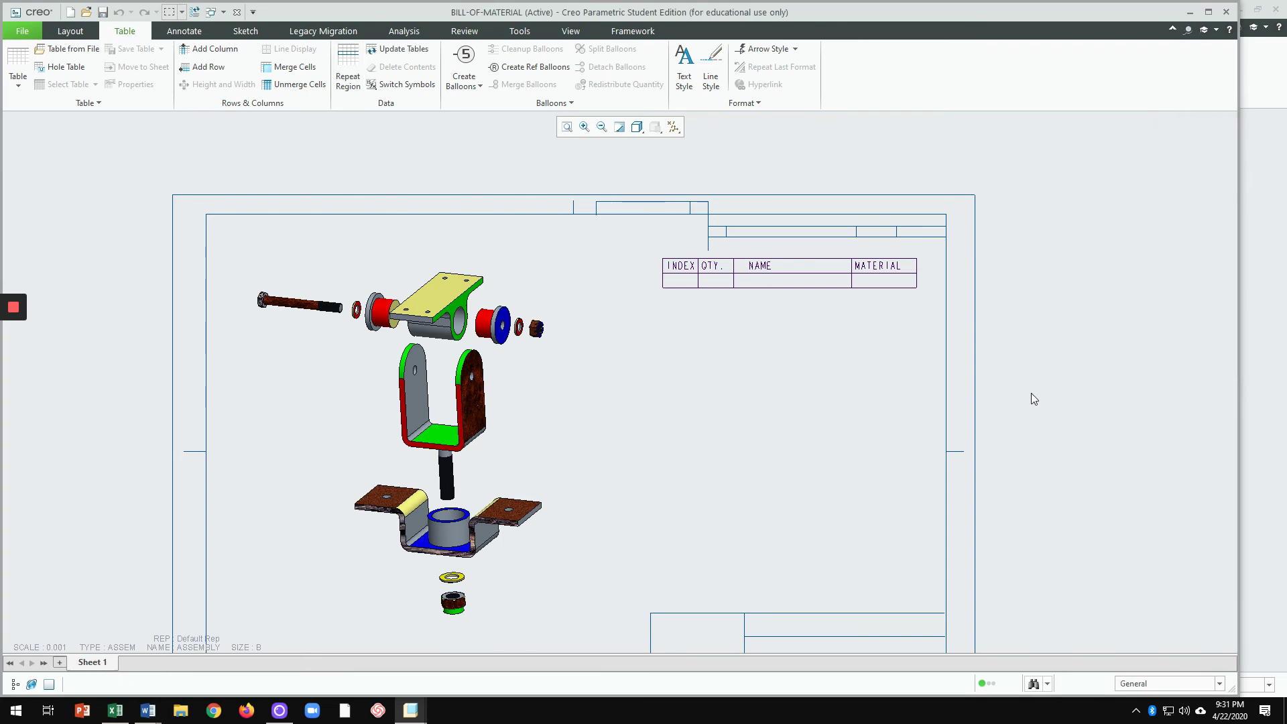
scroll(782, 294, "down", 3)
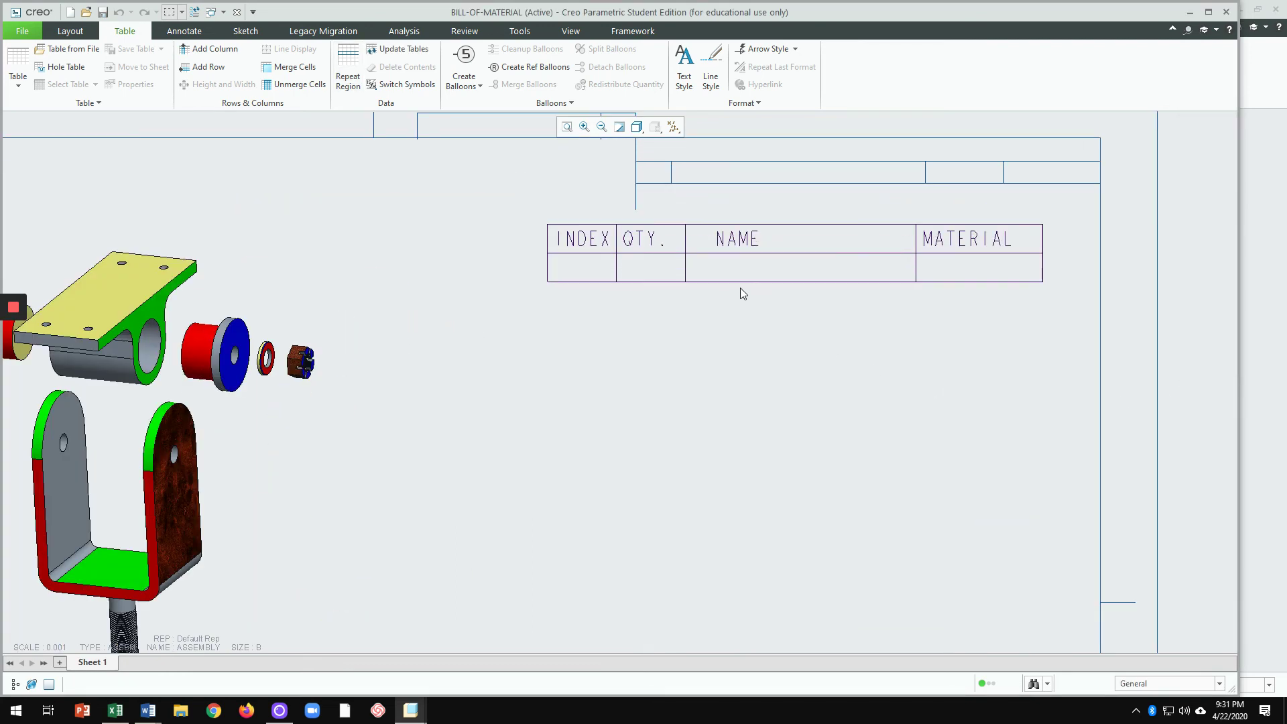
Step: Fill the repeat row's INDEX cell with the rpt.index report symbol
double_click(591, 272)
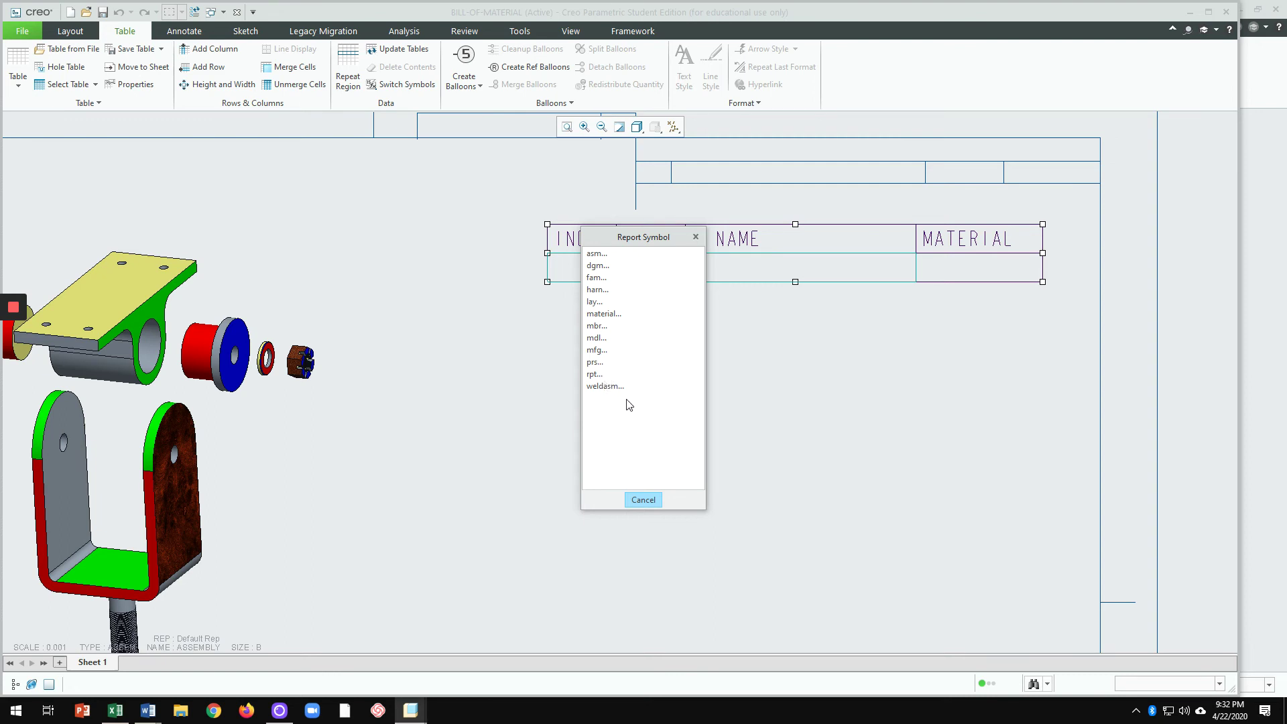
left_click(774, 413)
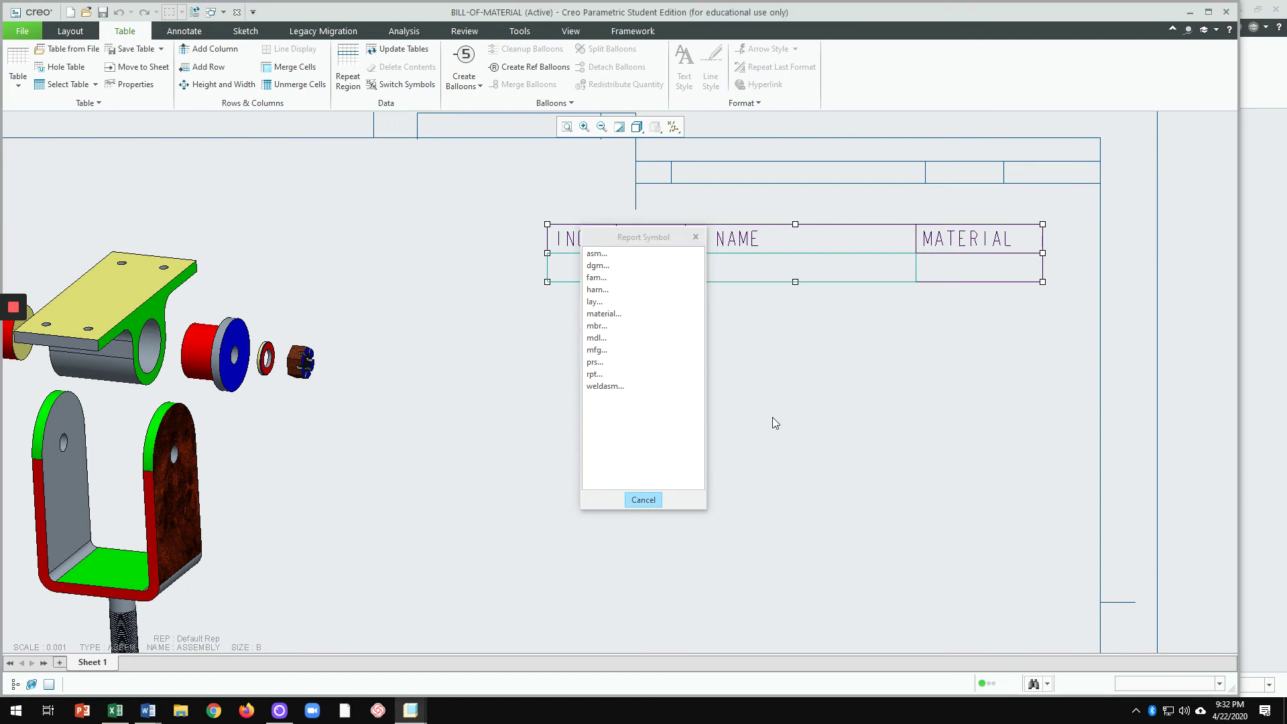
left_click(696, 237)
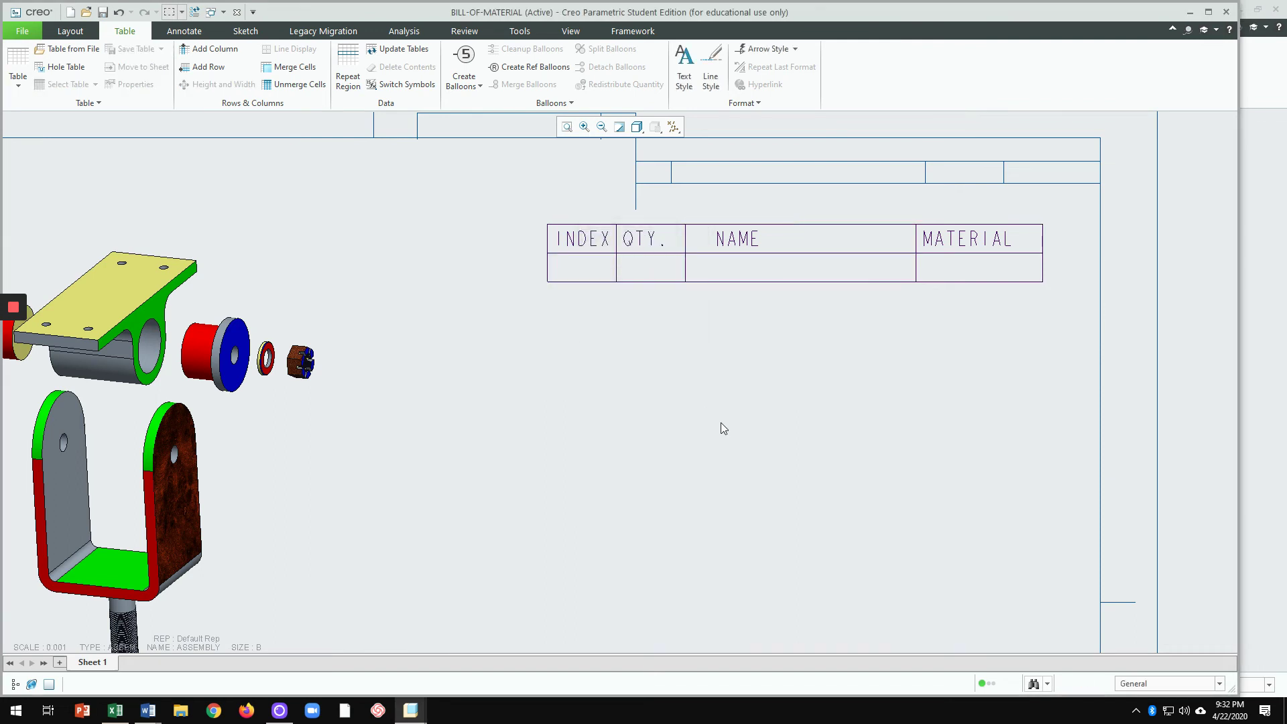
scroll(590, 268, "down", 1)
left_click(590, 268)
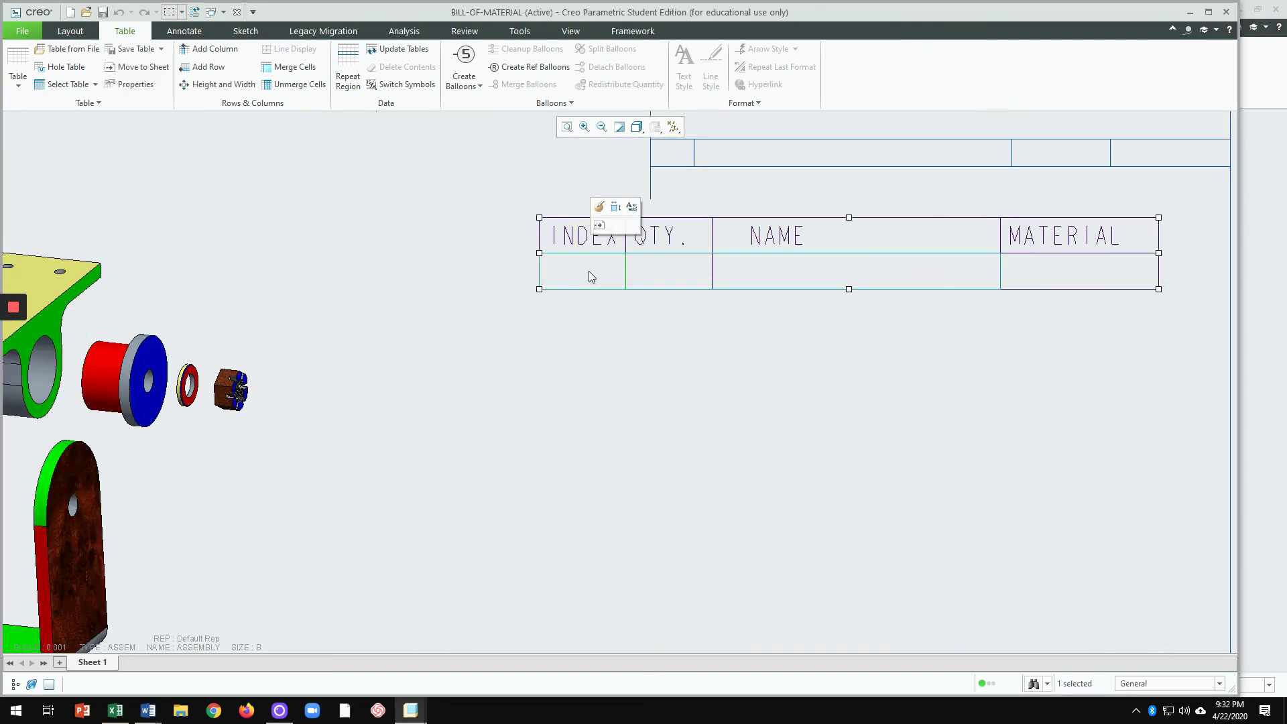
double_click(589, 272)
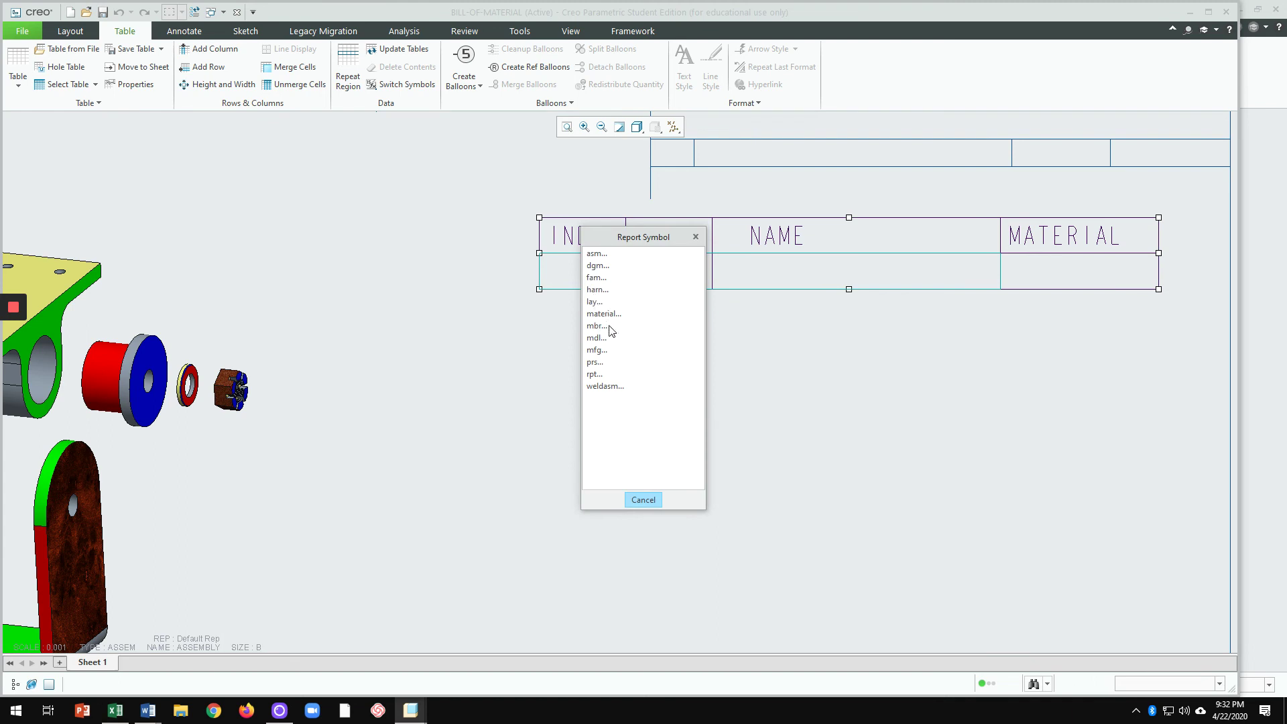
left_click(592, 376)
left_click(599, 266)
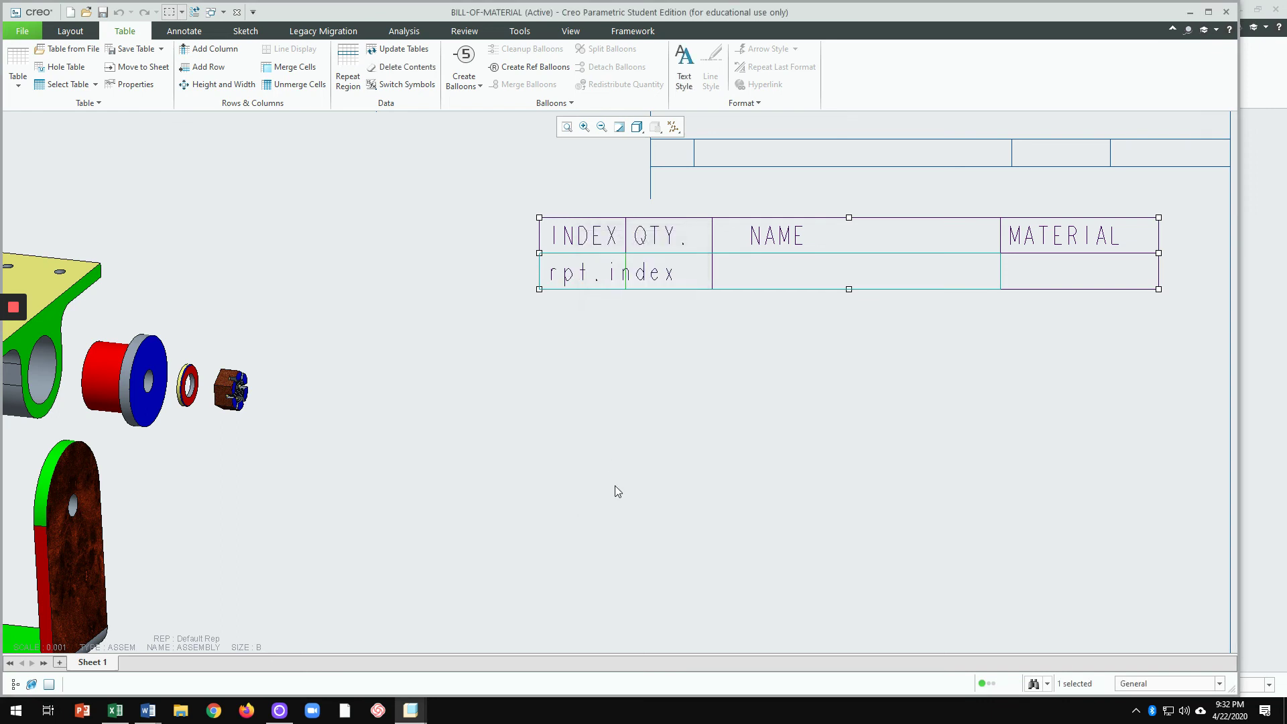
Step: Fill the QTY. cell with rpt.qty and the NAME cell with asm.mbr.name
double_click(696, 273)
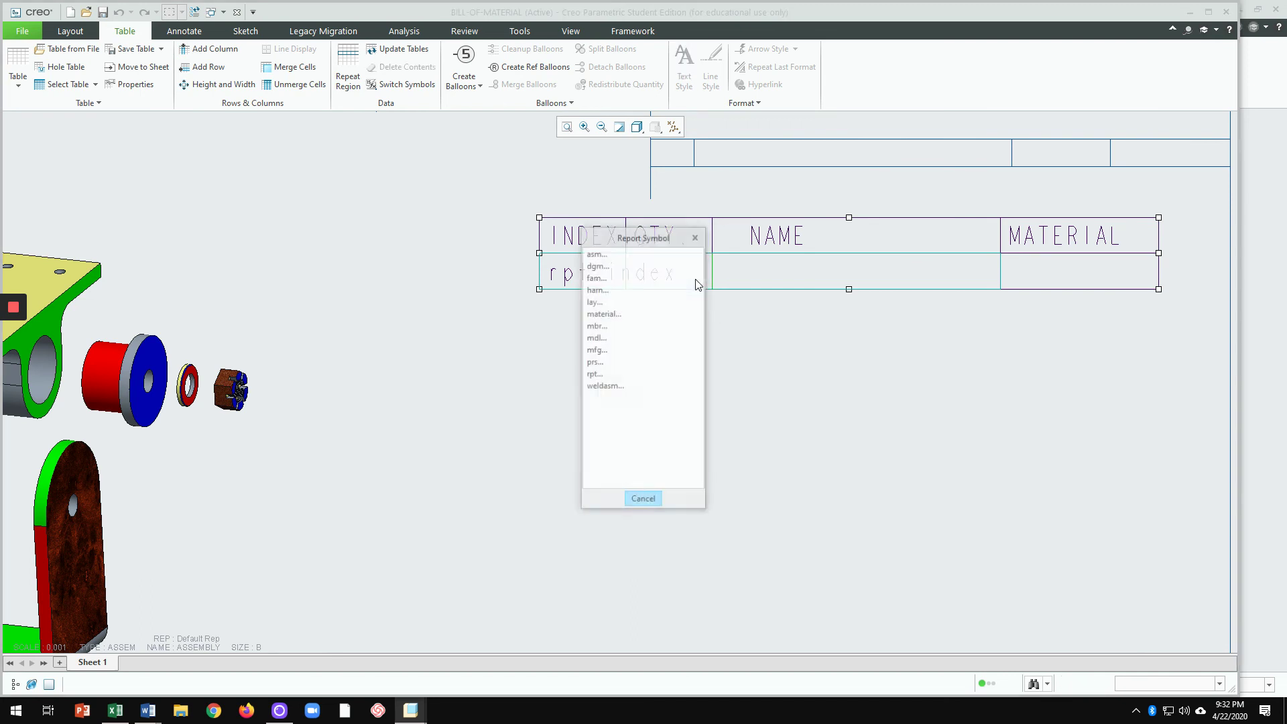
left_click(594, 375)
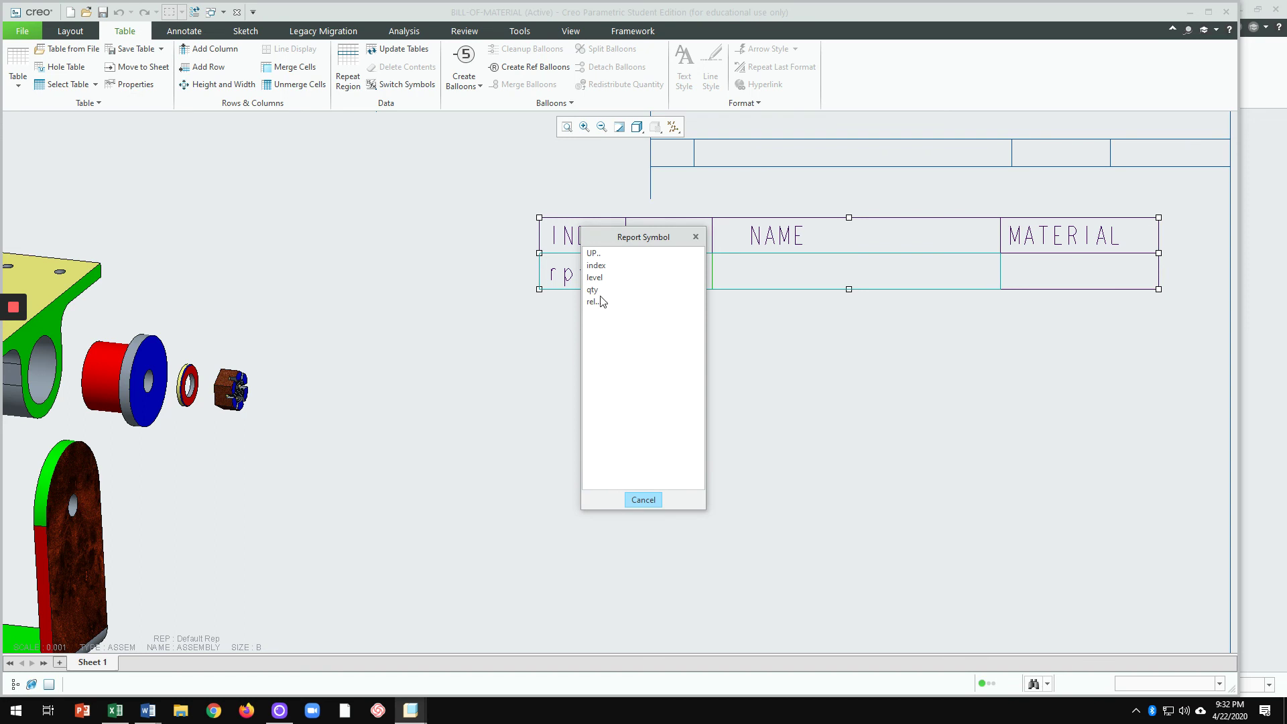
left_click(592, 289)
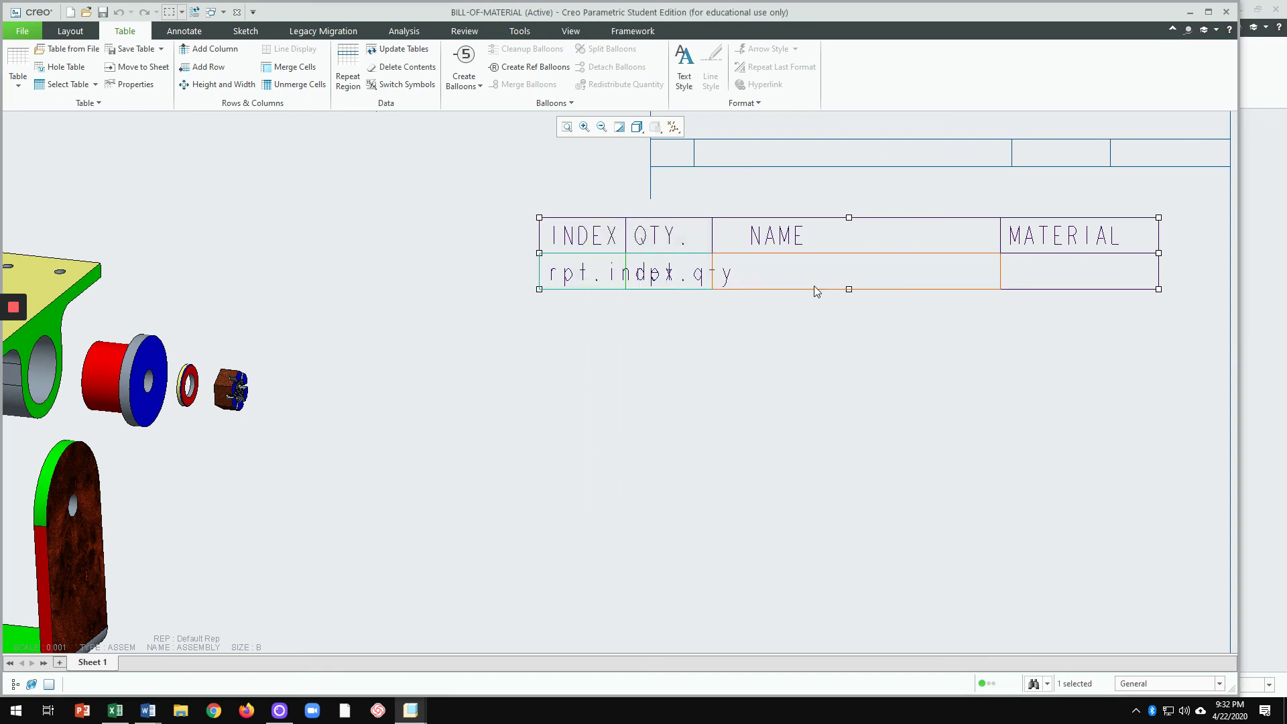
double_click(800, 273)
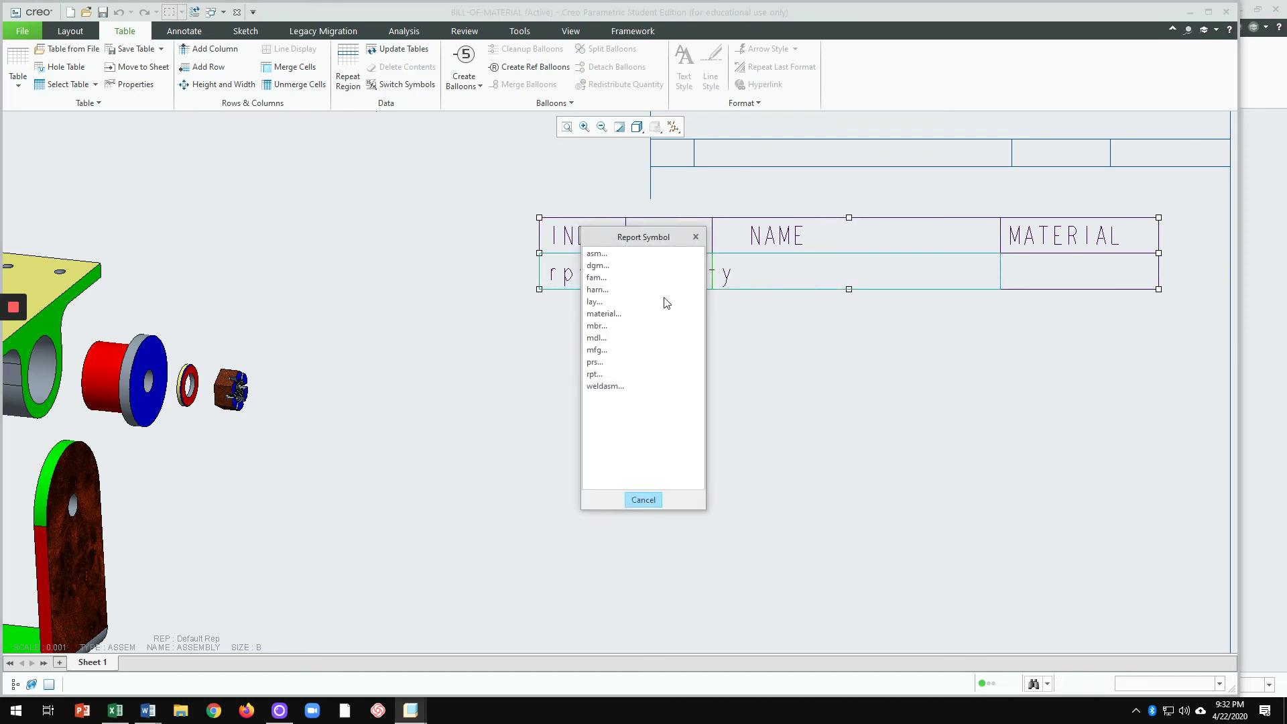
left_click(592, 255)
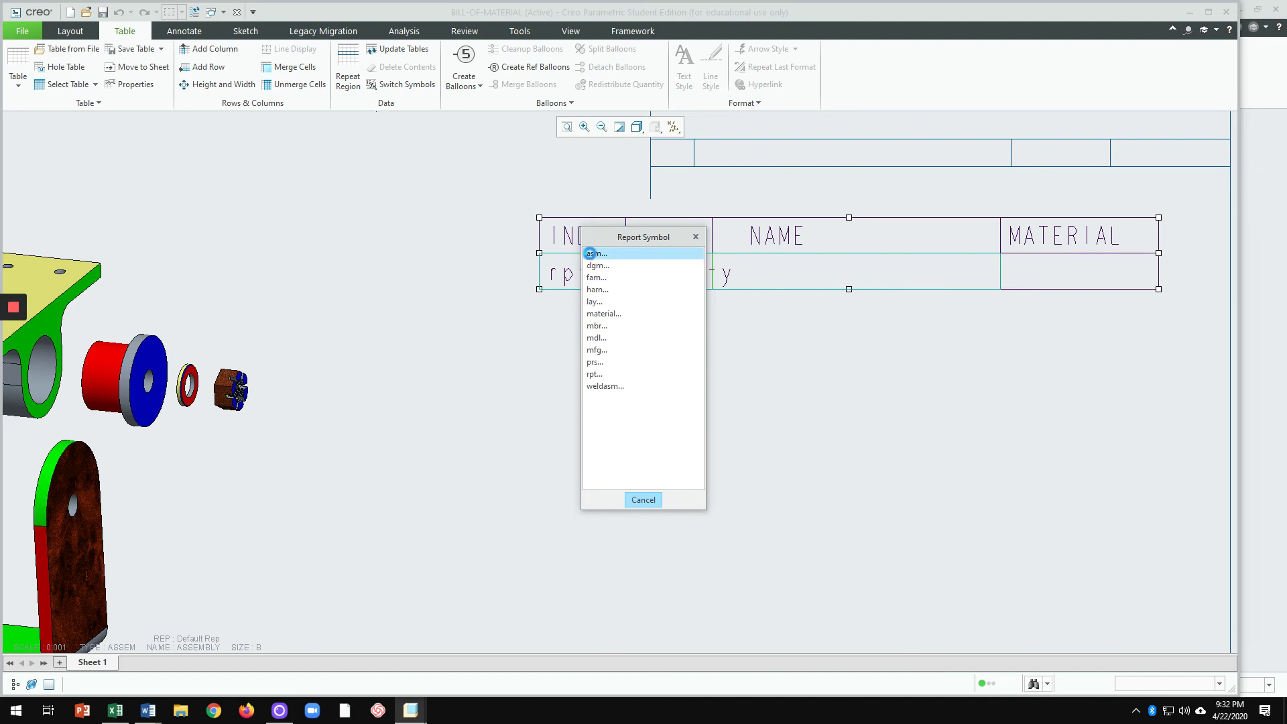
left_click(594, 267)
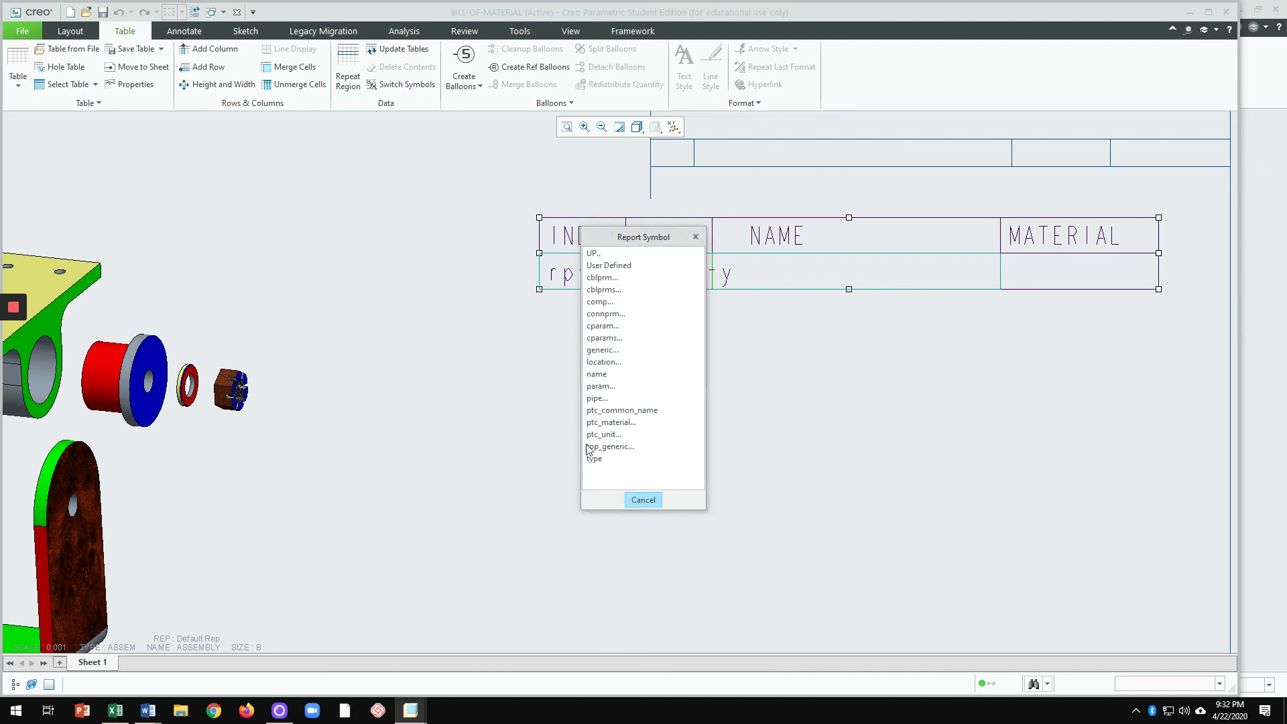
left_click(597, 374)
scroll(613, 405, "up", 2)
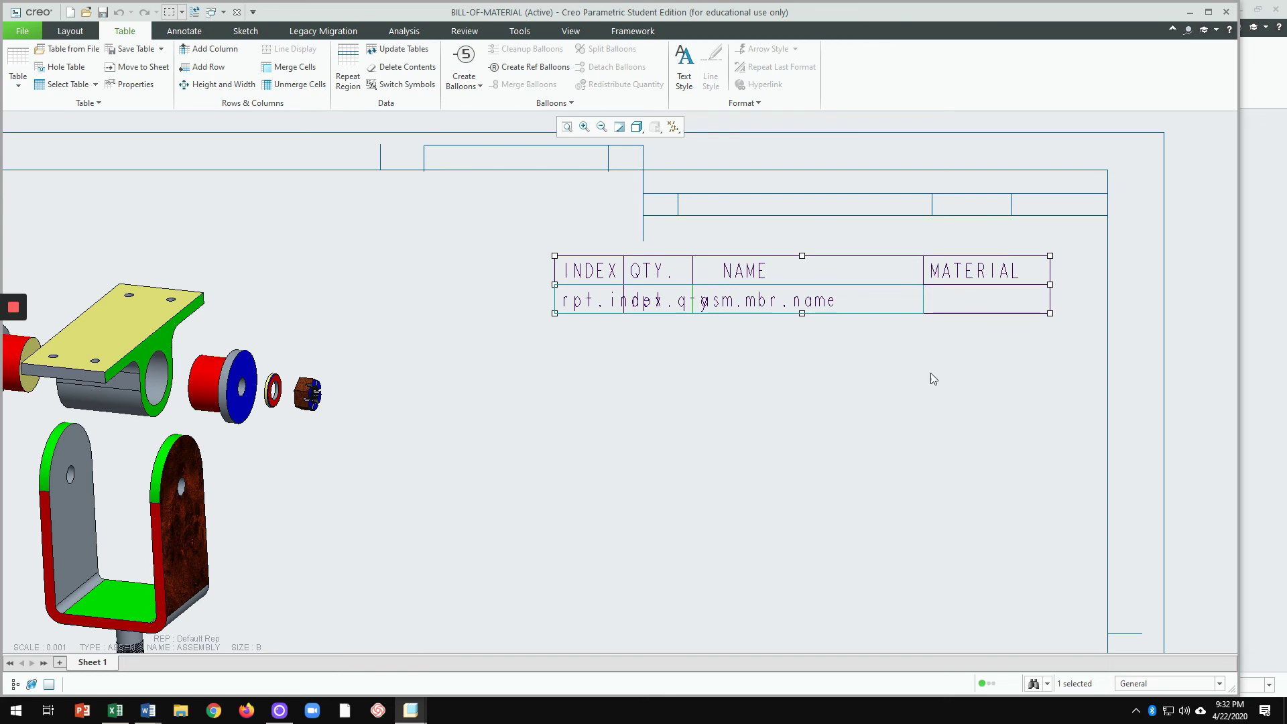
Step: Set the BOM repeat region to No Duplicates so nine rows appear, BOLT through WASHER_ISO7090
left_click(361, 83)
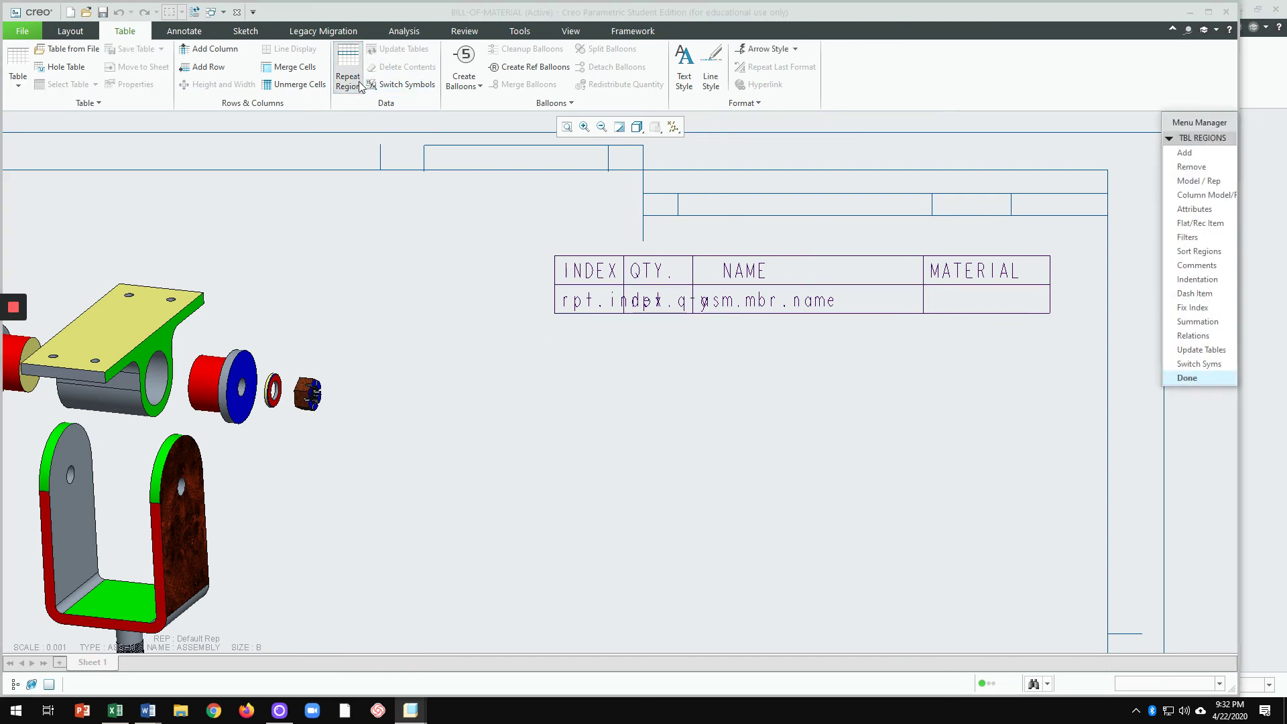
left_click(1195, 210)
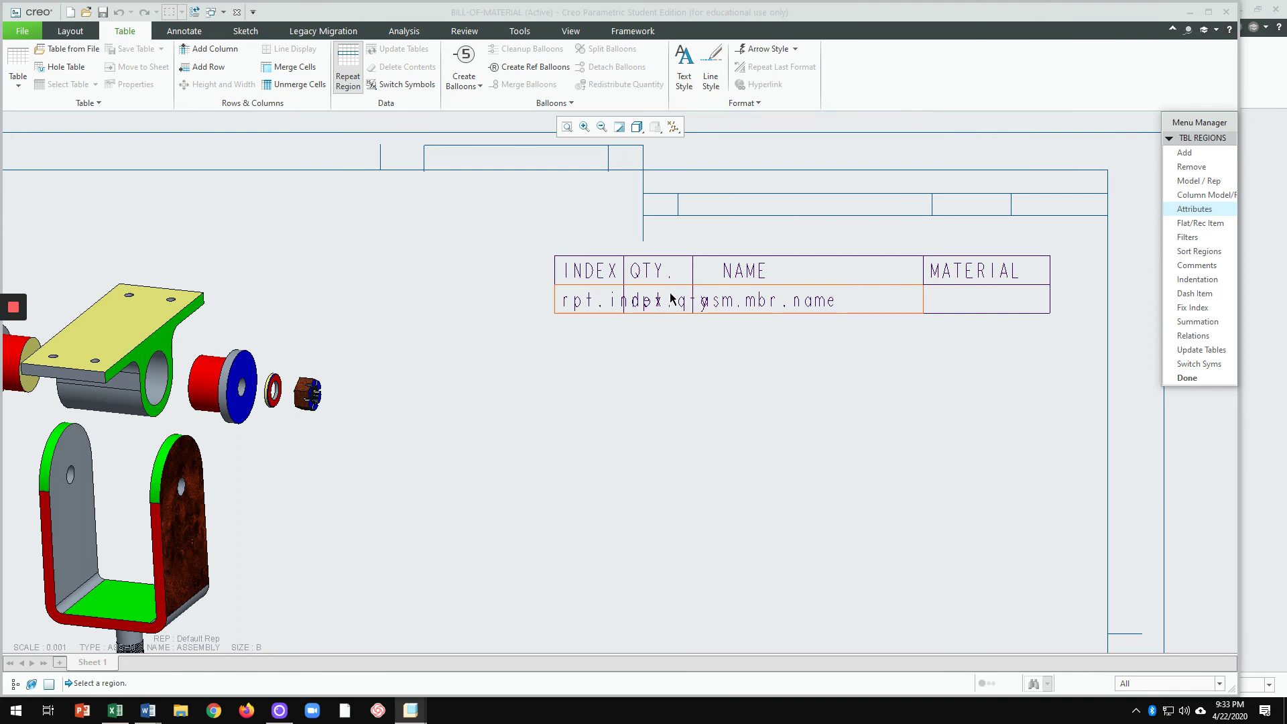
left_click(862, 299)
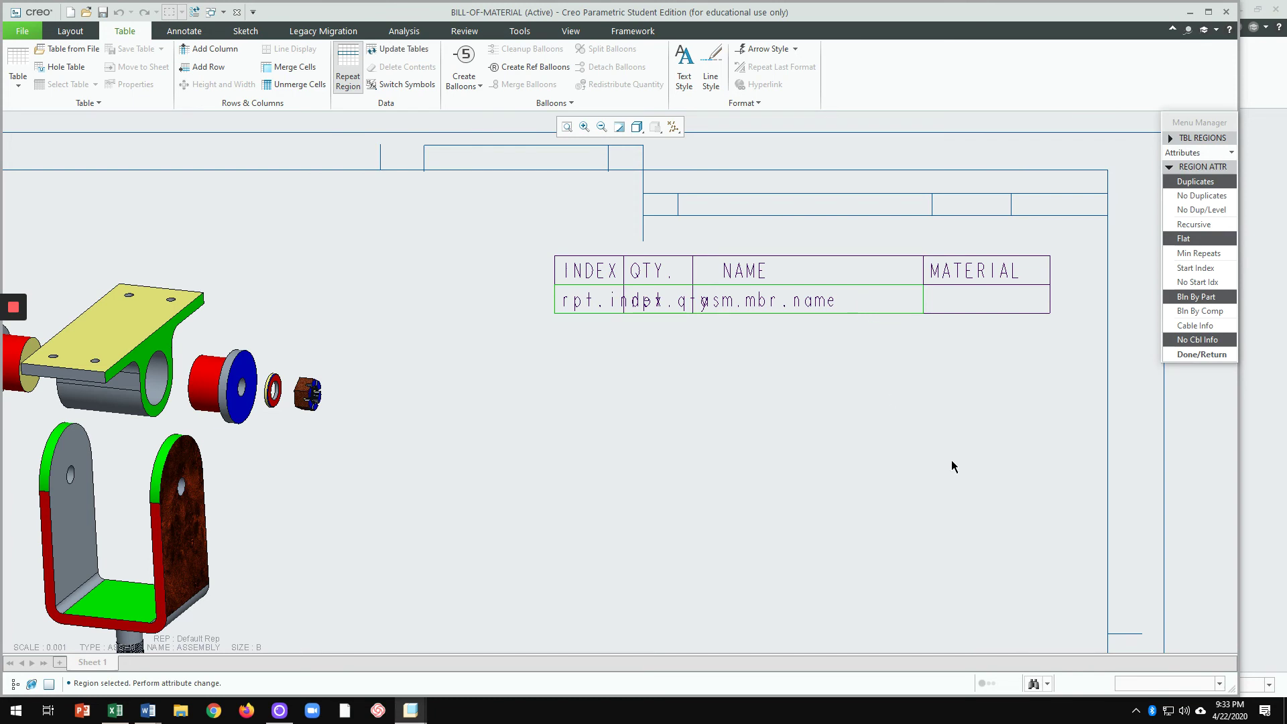
left_click(1185, 199)
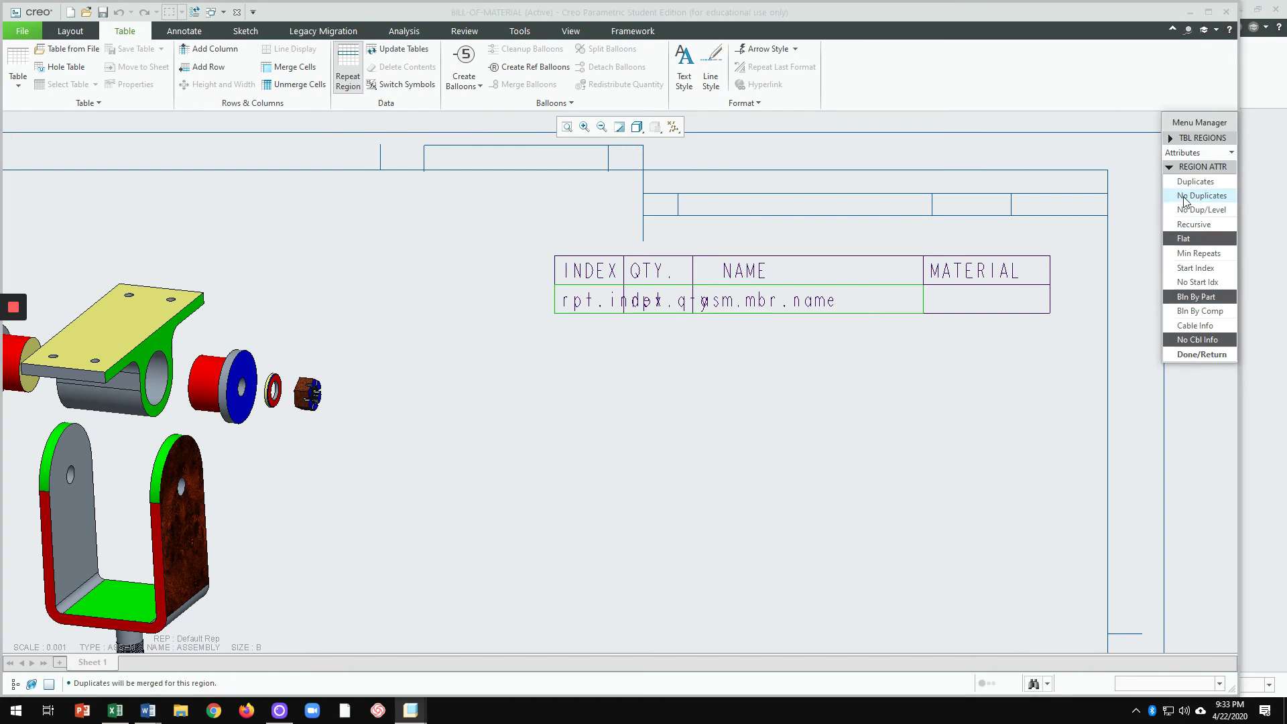
left_click(1188, 354)
scroll(756, 429, "up", 2)
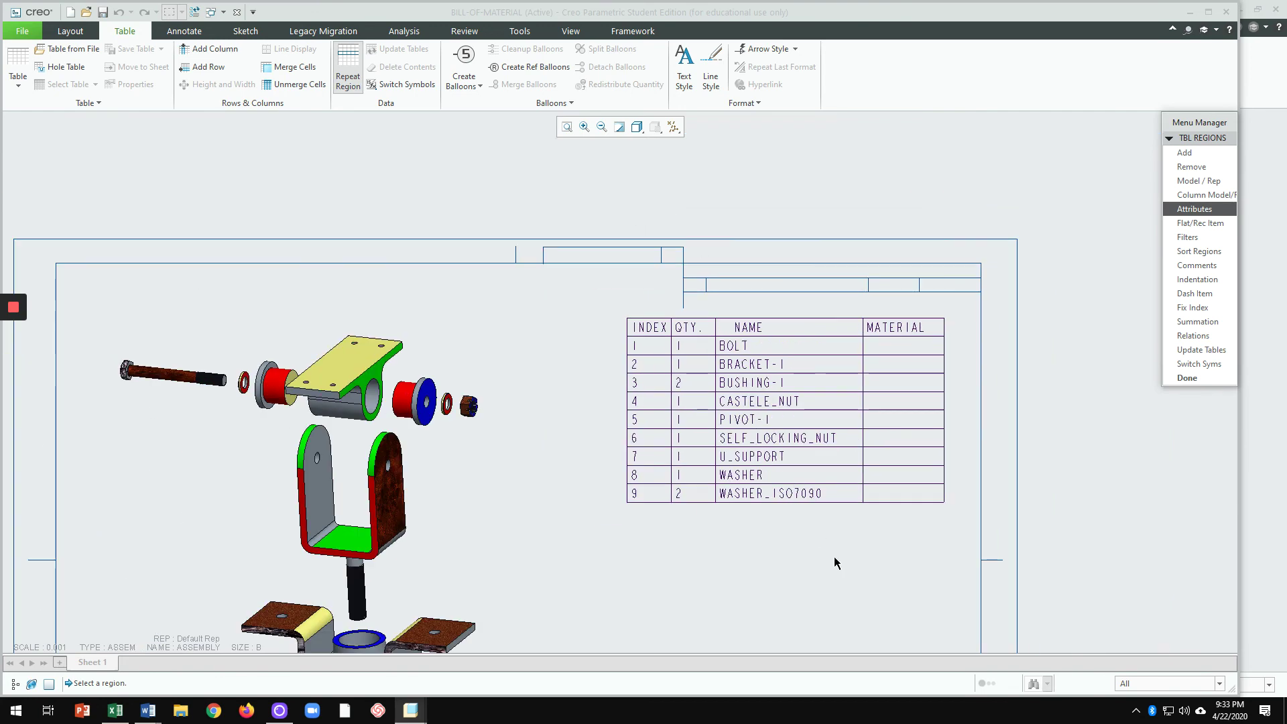
left_click(1206, 377)
scroll(1073, 424, "up", 3)
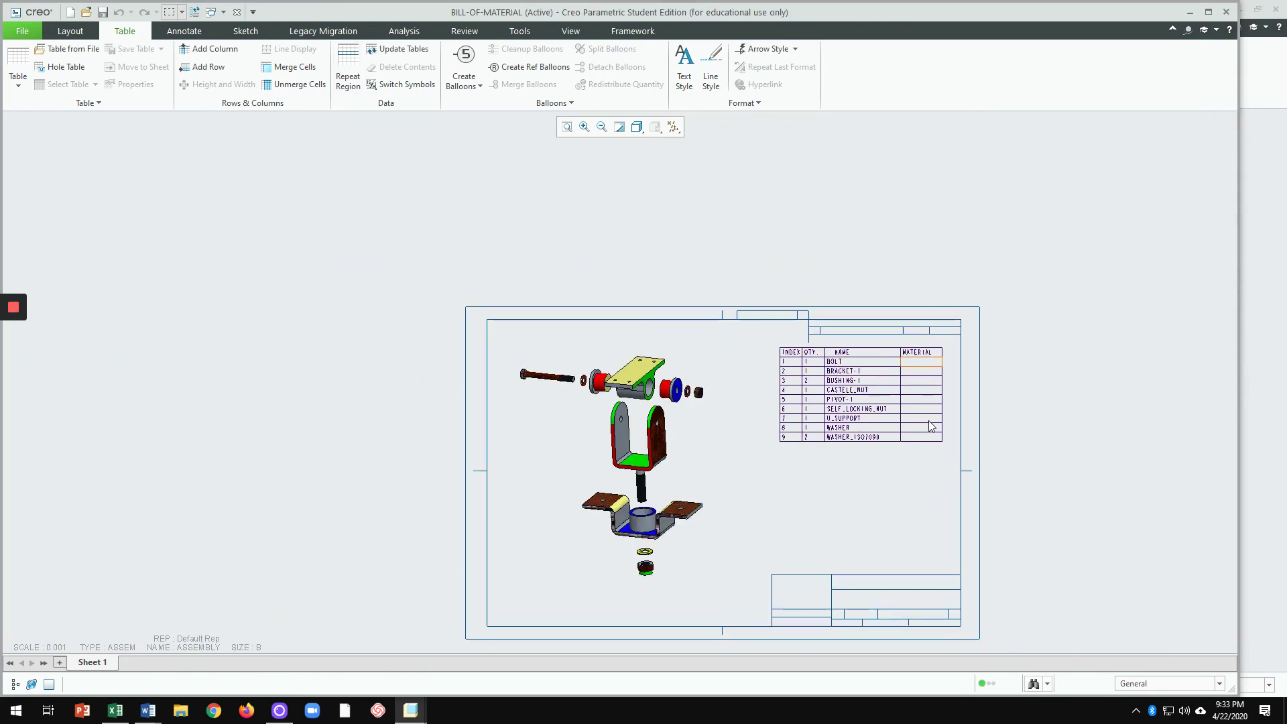
Step: Enter STEEL as the BOLT material in the BOM's MATERIAL column
scroll(911, 427, "down", 2)
scroll(911, 426, "down", 1)
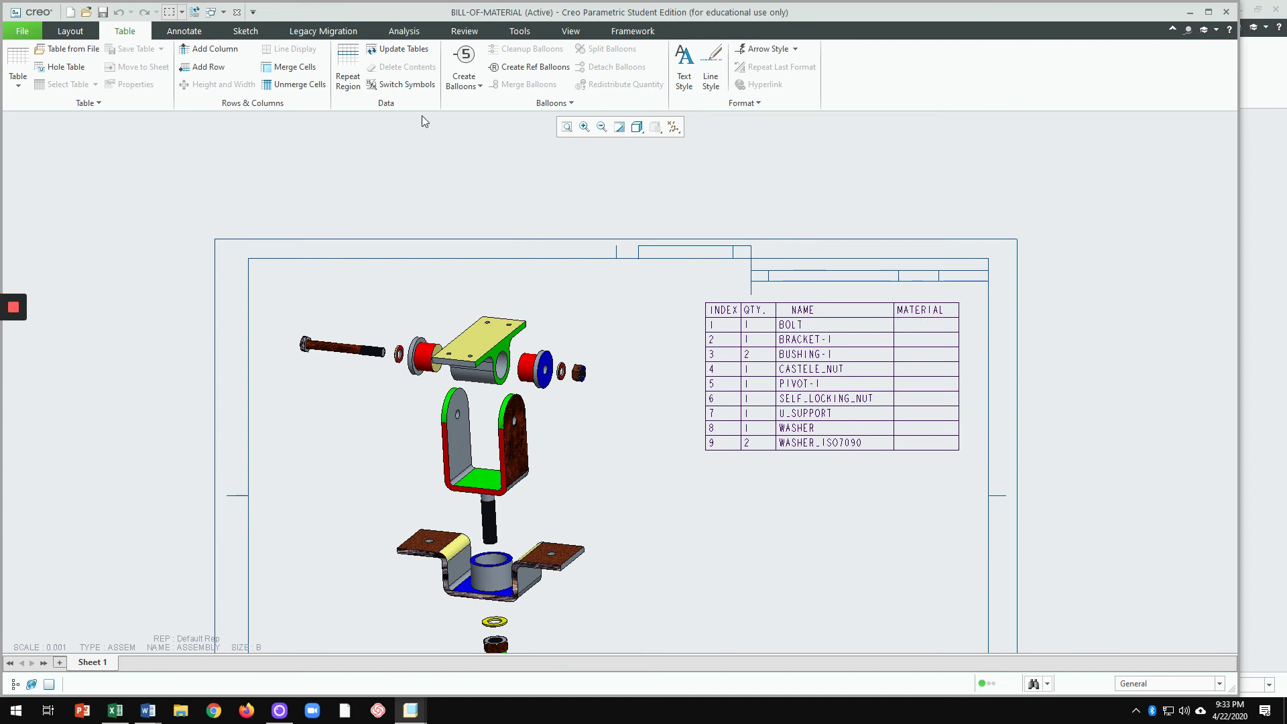
left_click(193, 33)
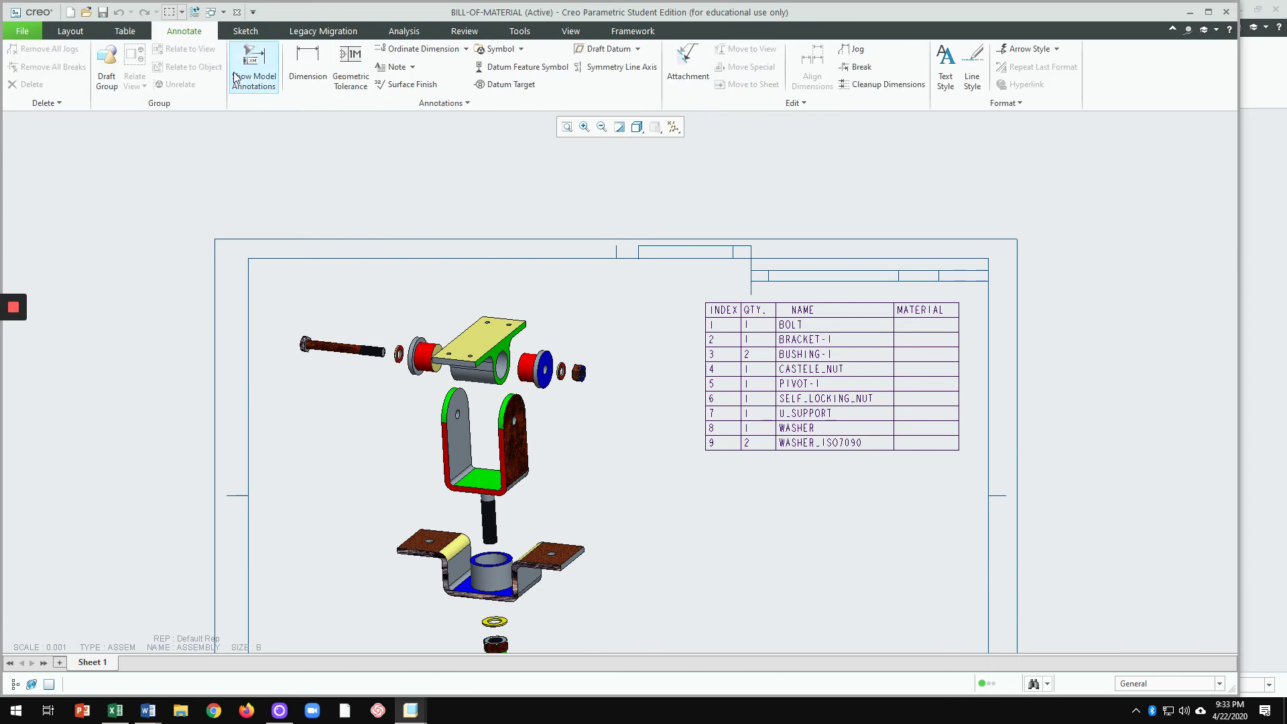
left_click(397, 67)
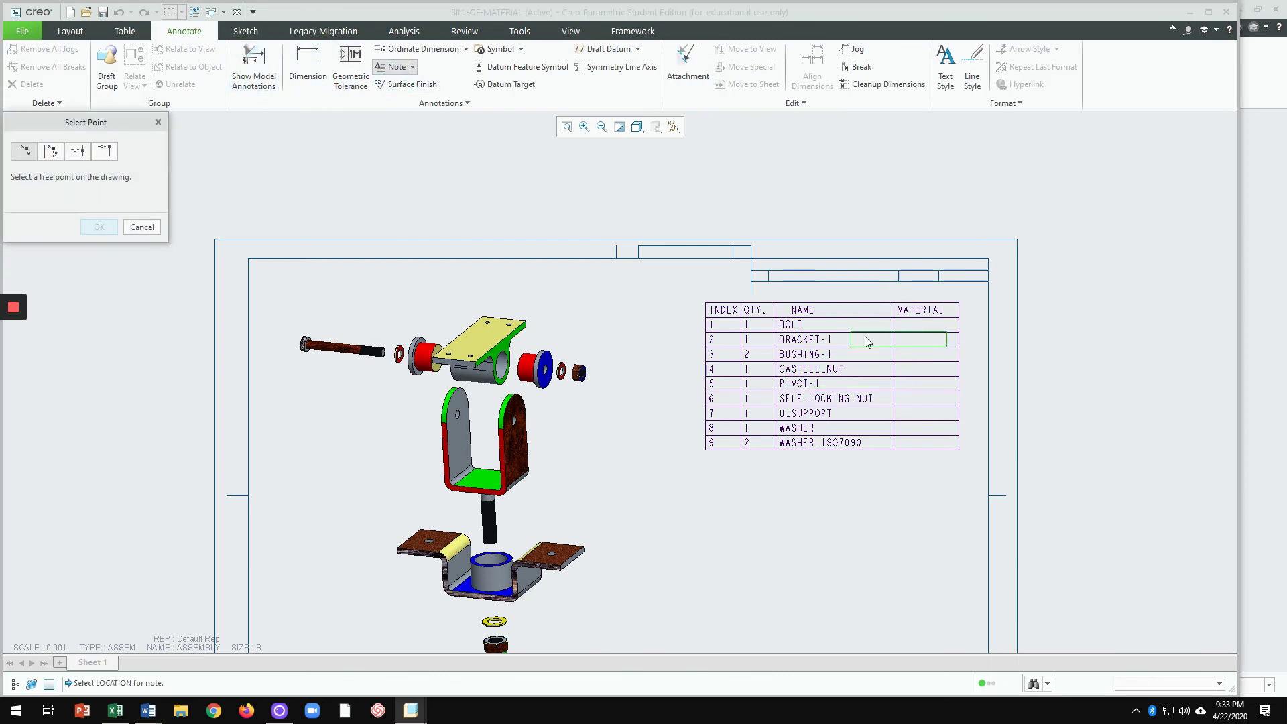
middle_click(696, 215)
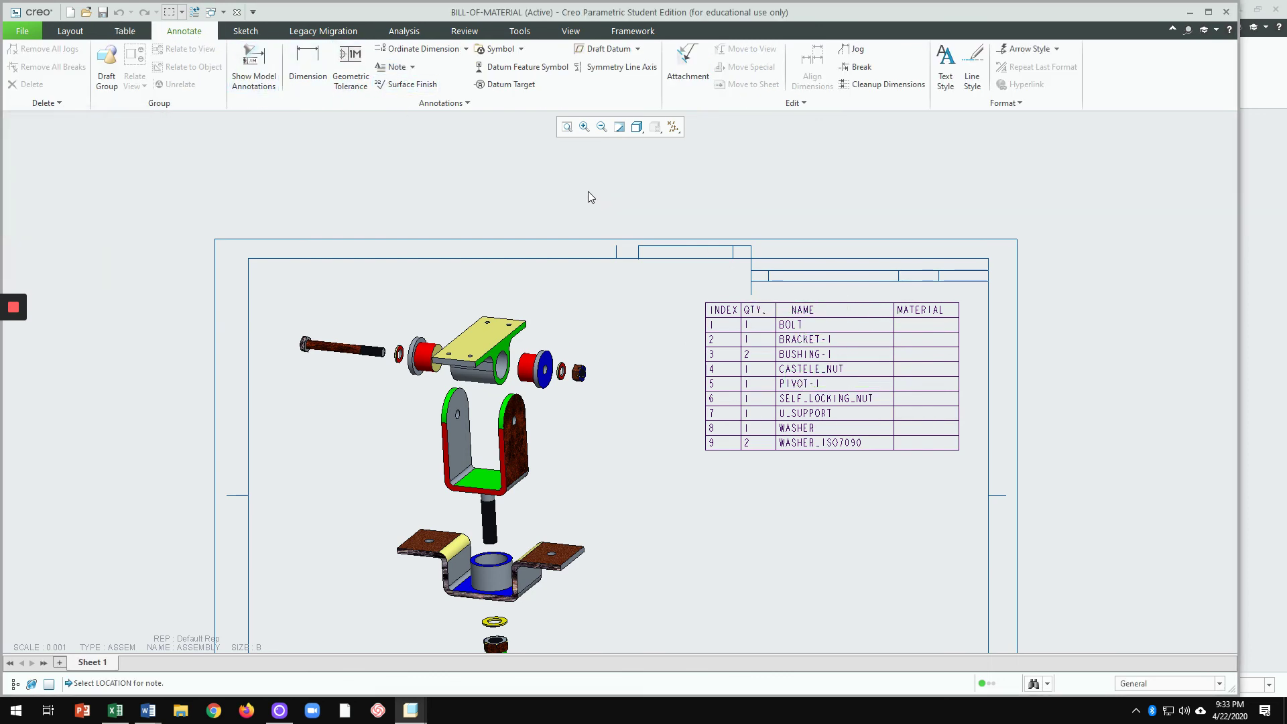
left_click(123, 35)
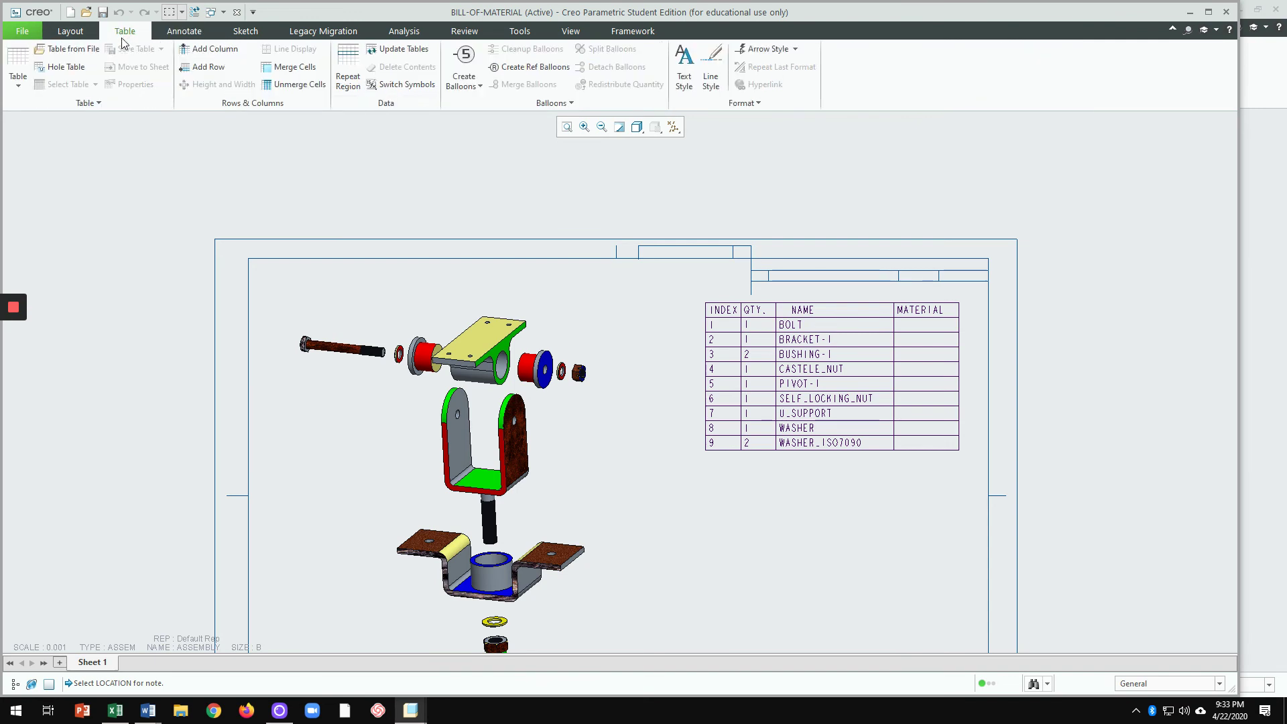
left_click(916, 328)
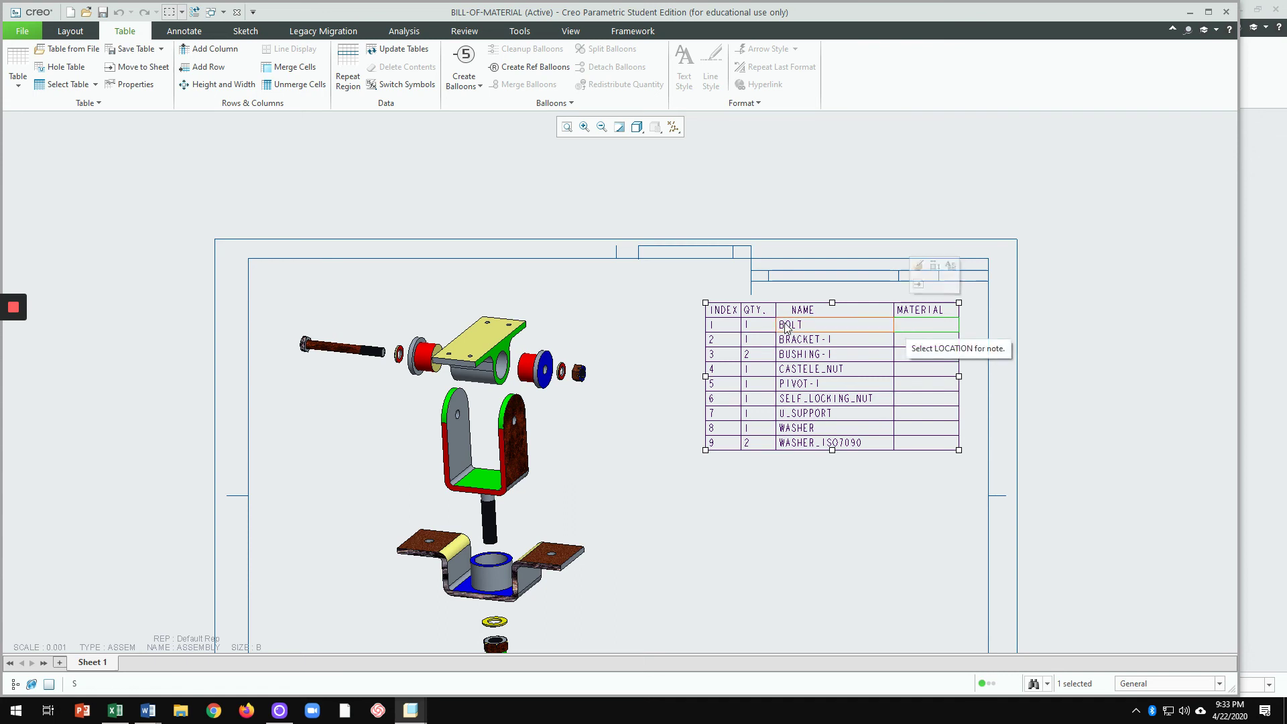
double_click(906, 326)
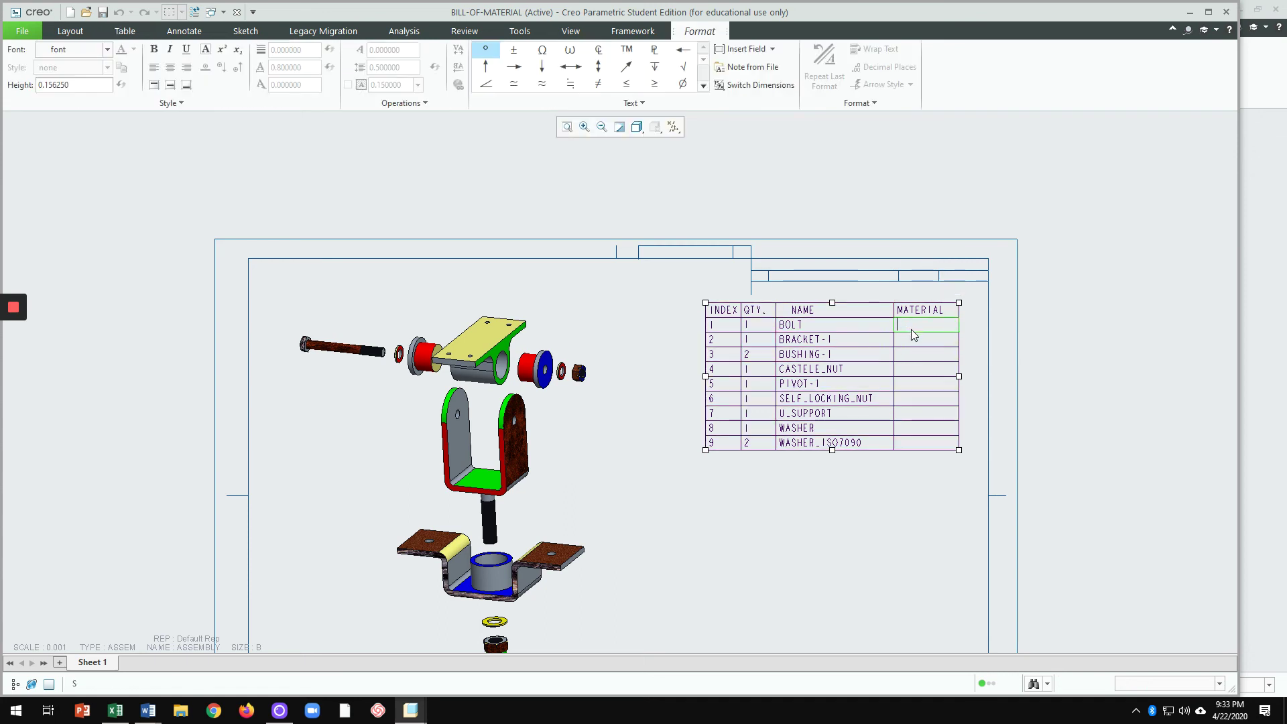
type("ST")
type("EEL")
left_click(920, 340)
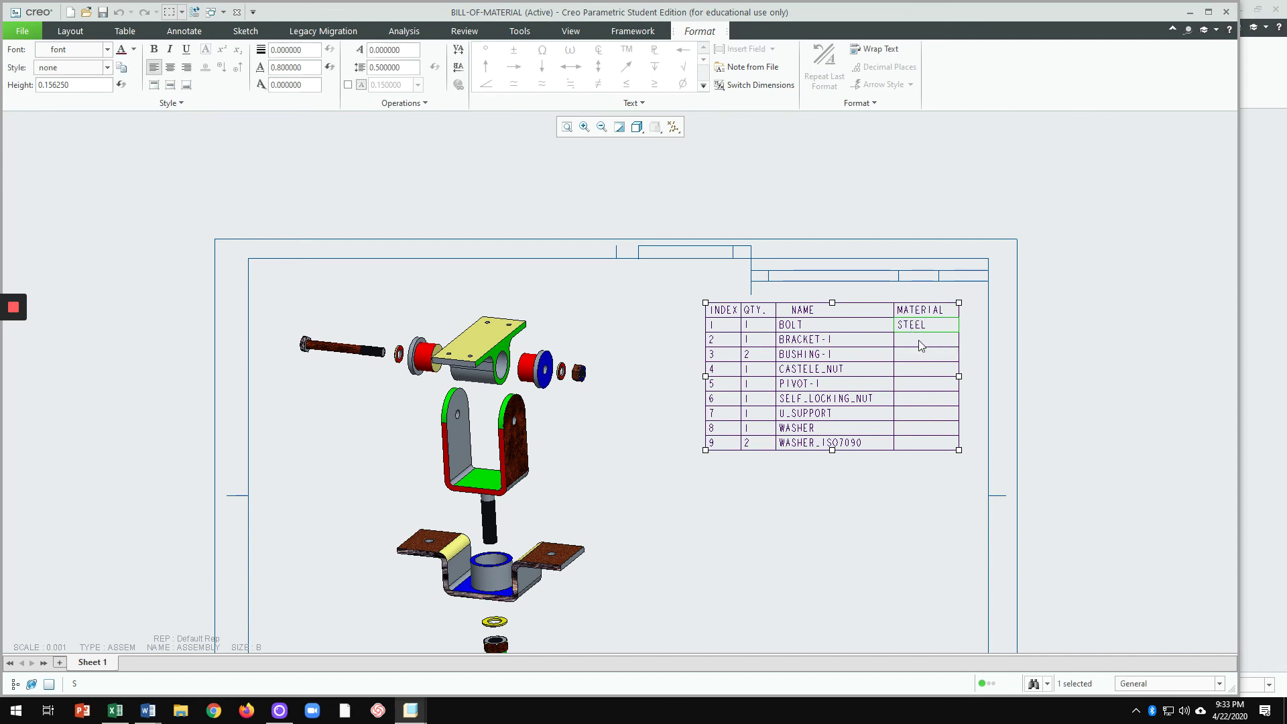
type("TEE")
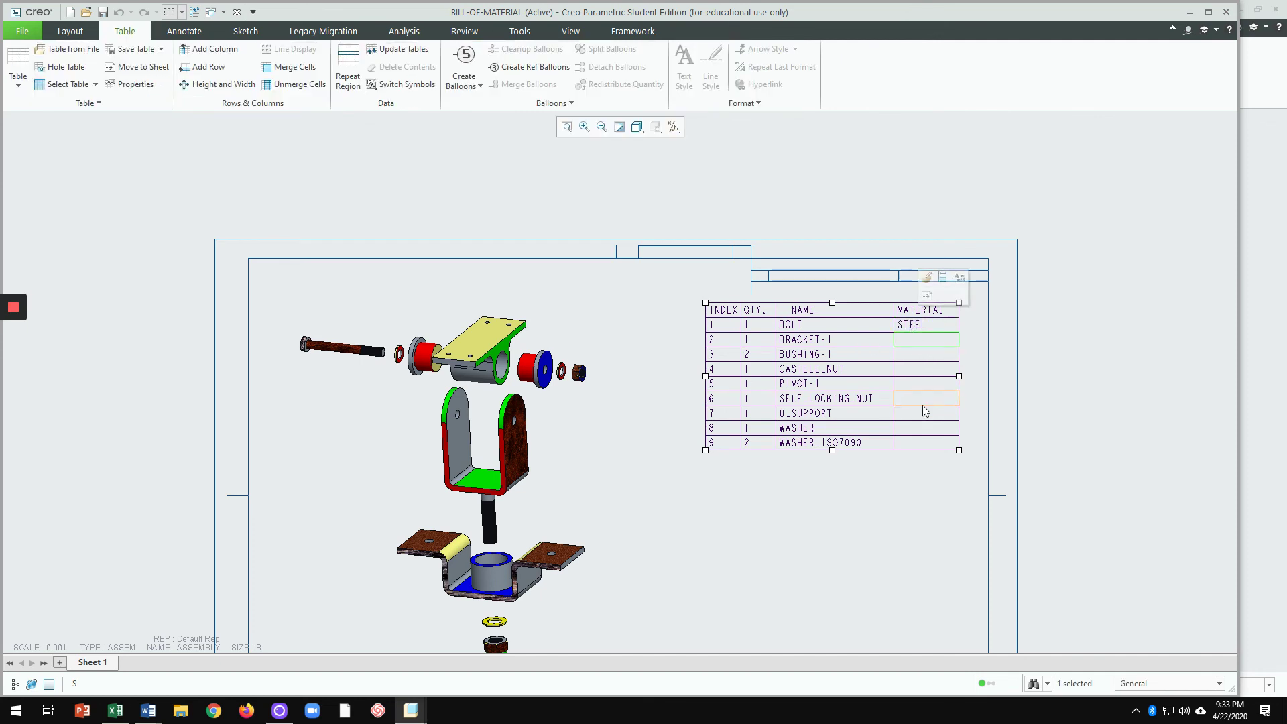
type("L")
Step: Enter STEEL as the BRACKET-1 material
left_click(906, 341)
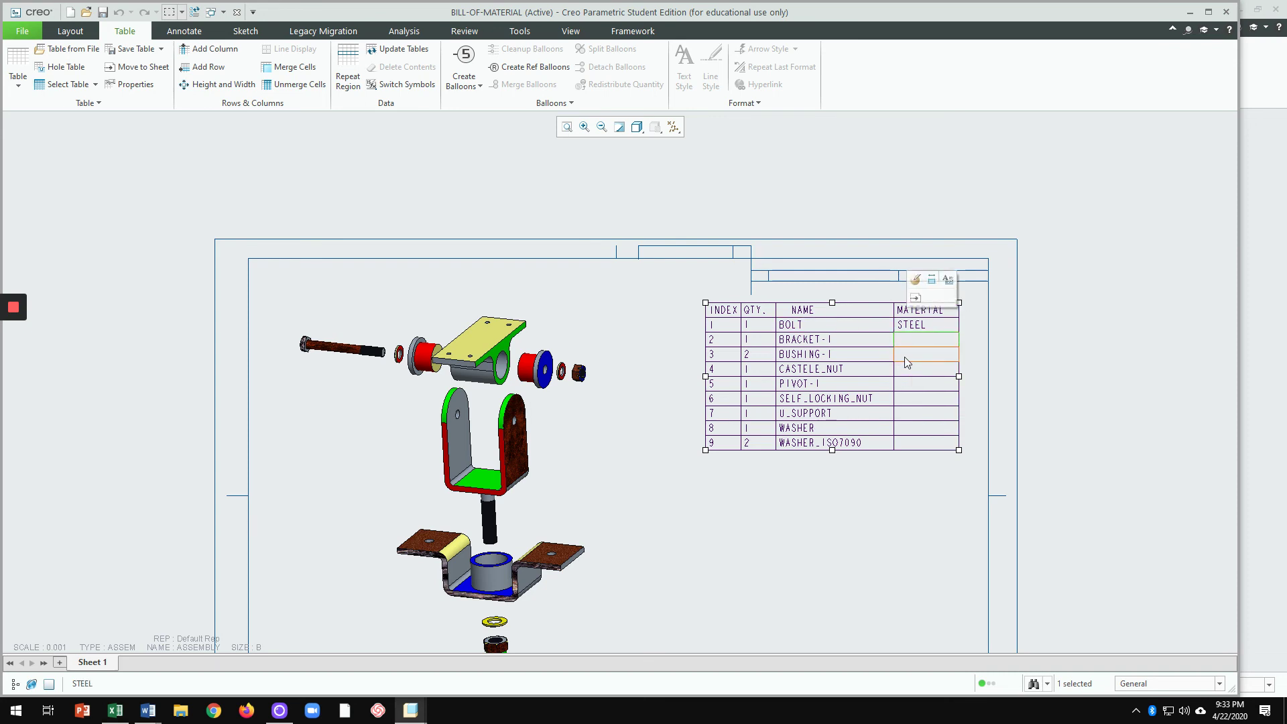
scroll(908, 365, "down", 2)
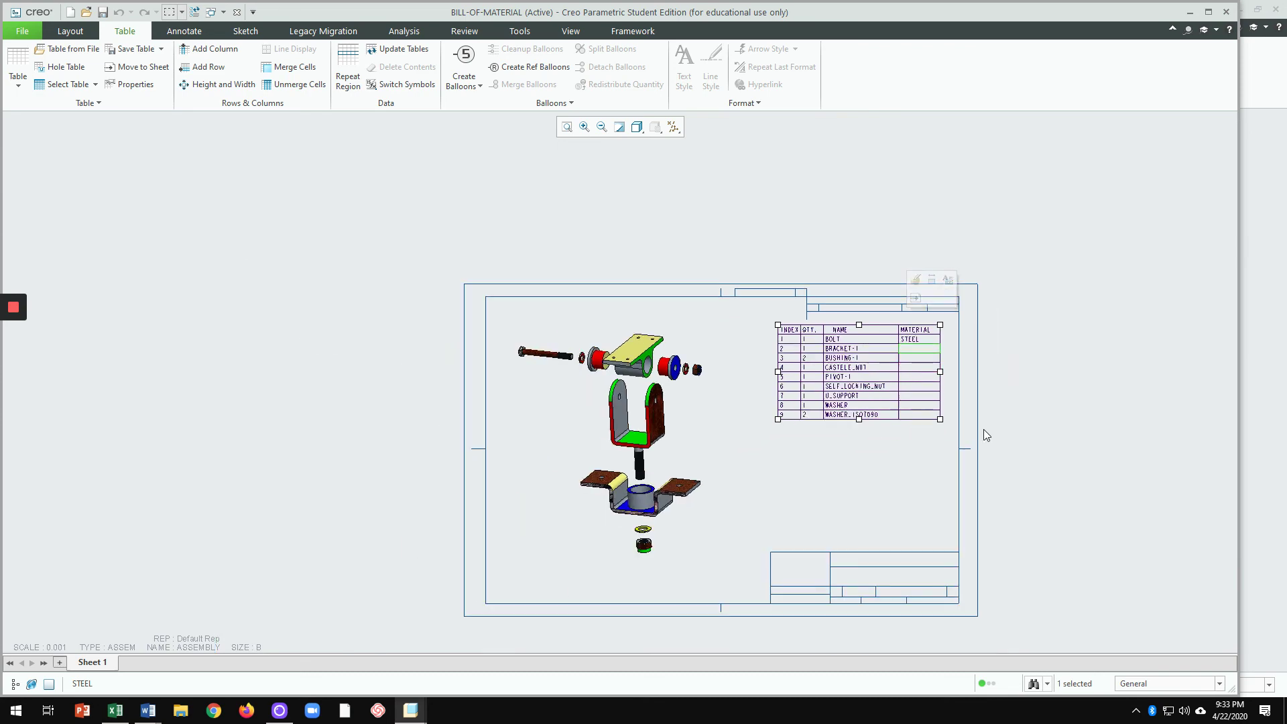
left_click(1003, 425)
scroll(918, 418, "up", 2)
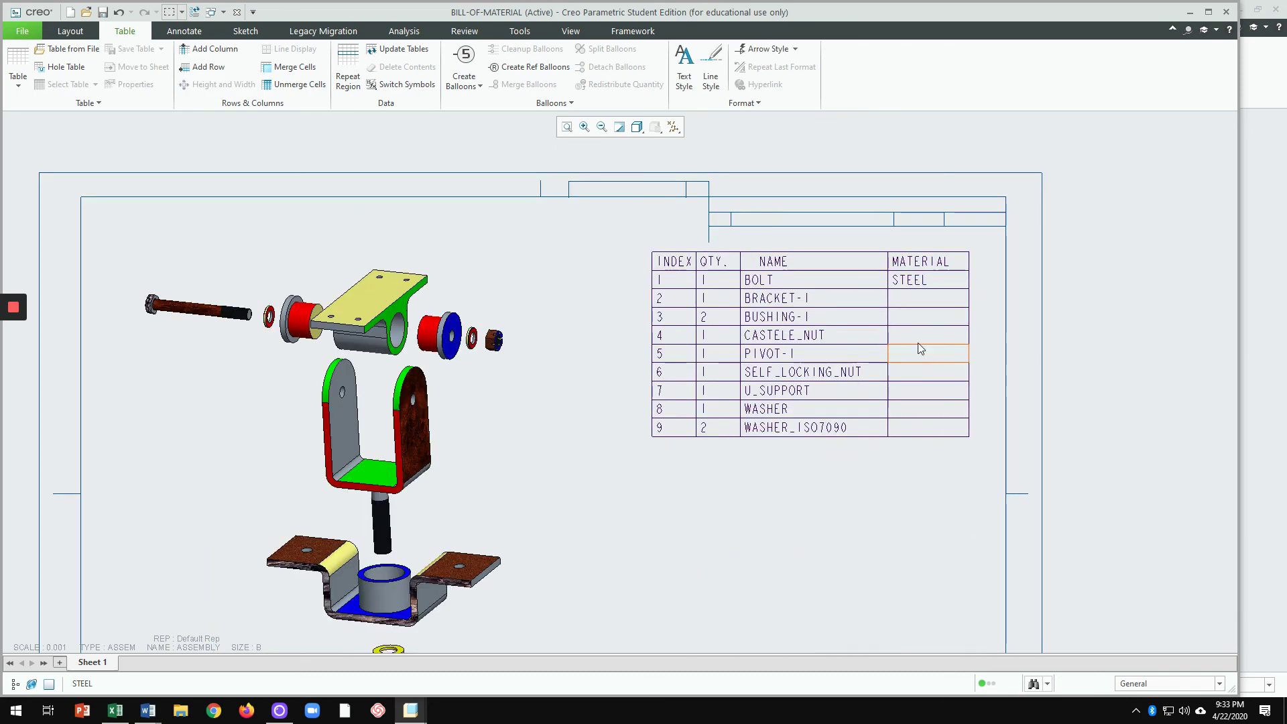
left_click(907, 304)
type("S")
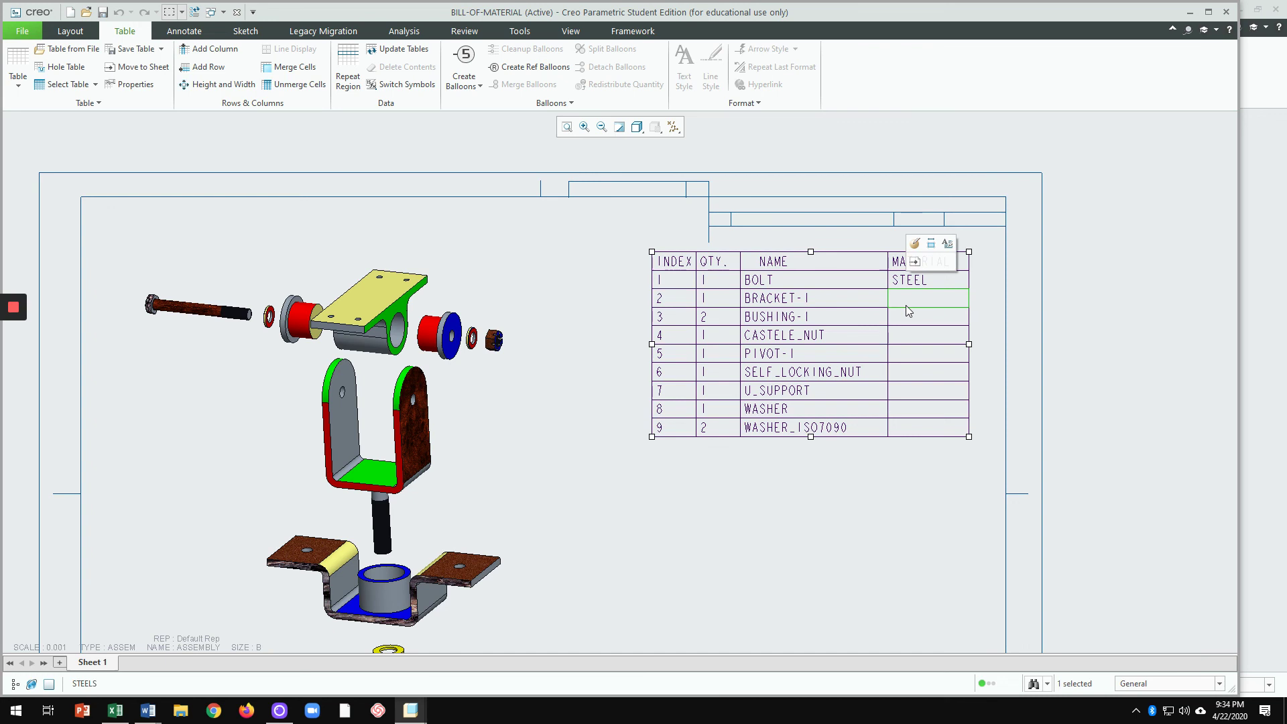
double_click(926, 299)
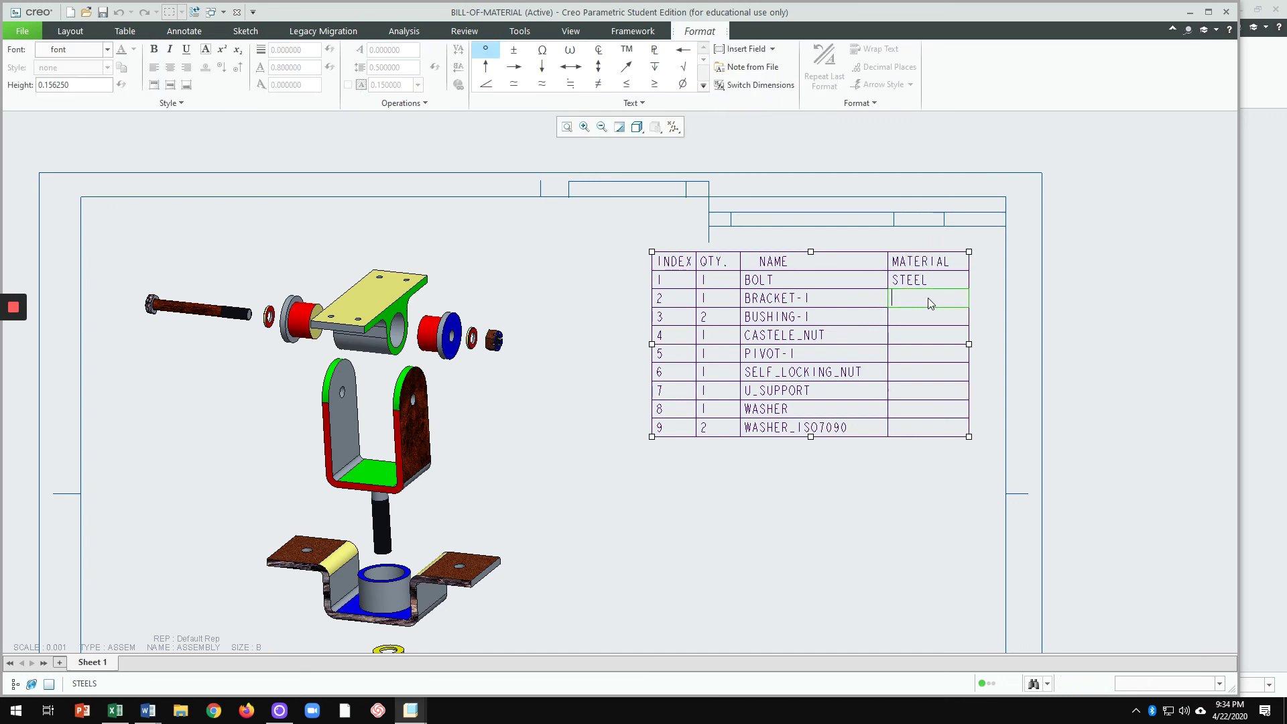
type("STEEL")
left_click(919, 316)
Step: Set the BUSHING-1 and CASTELE_NUT materials to STEEL
left_click(932, 456)
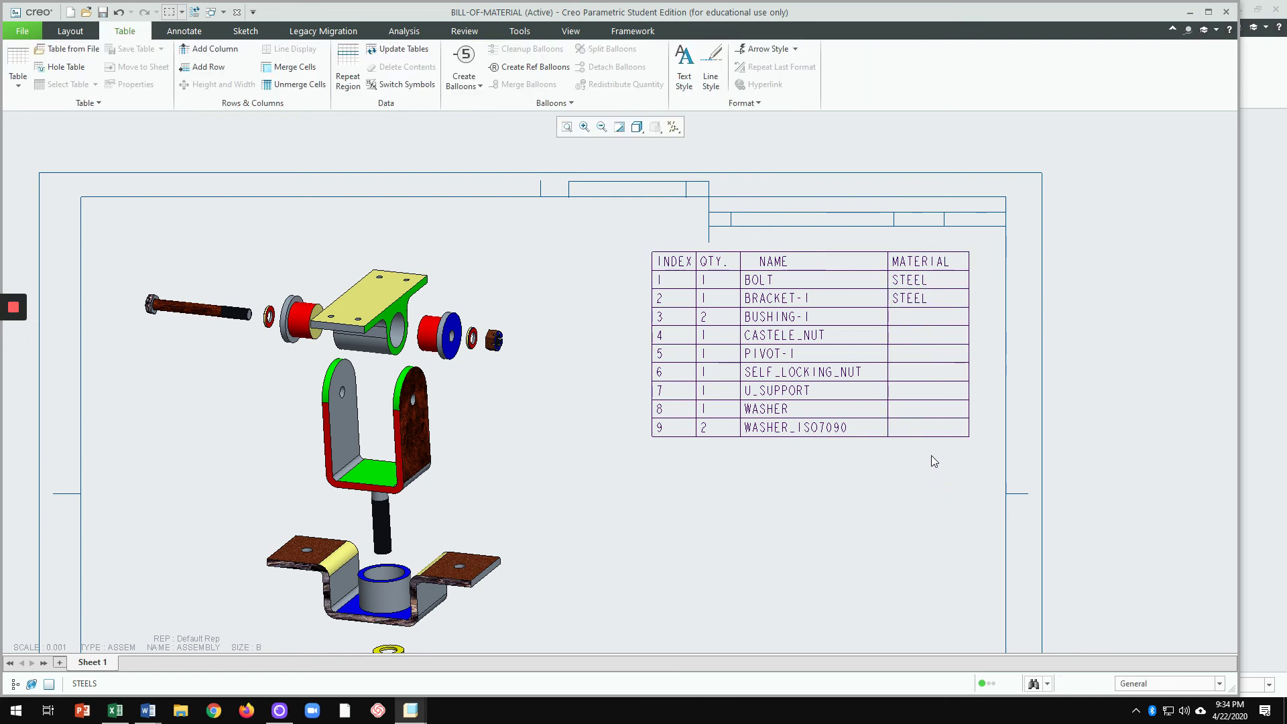
double_click(909, 316)
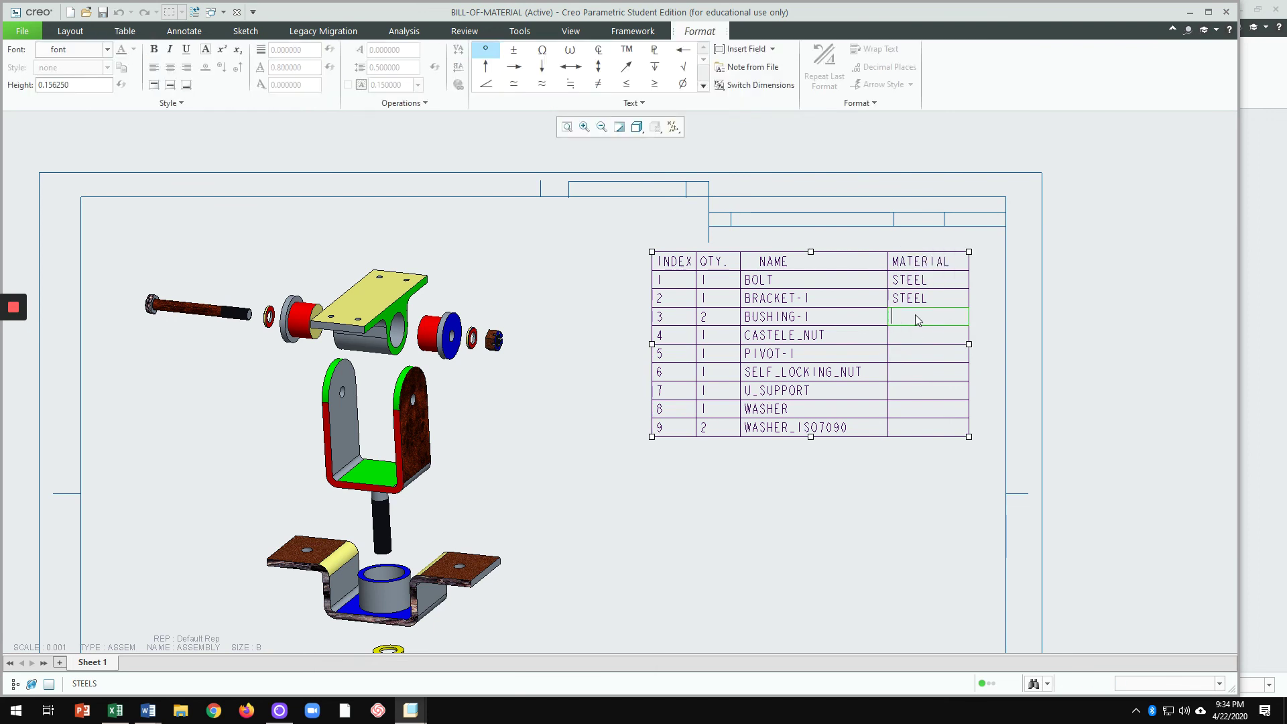
type("STEEL")
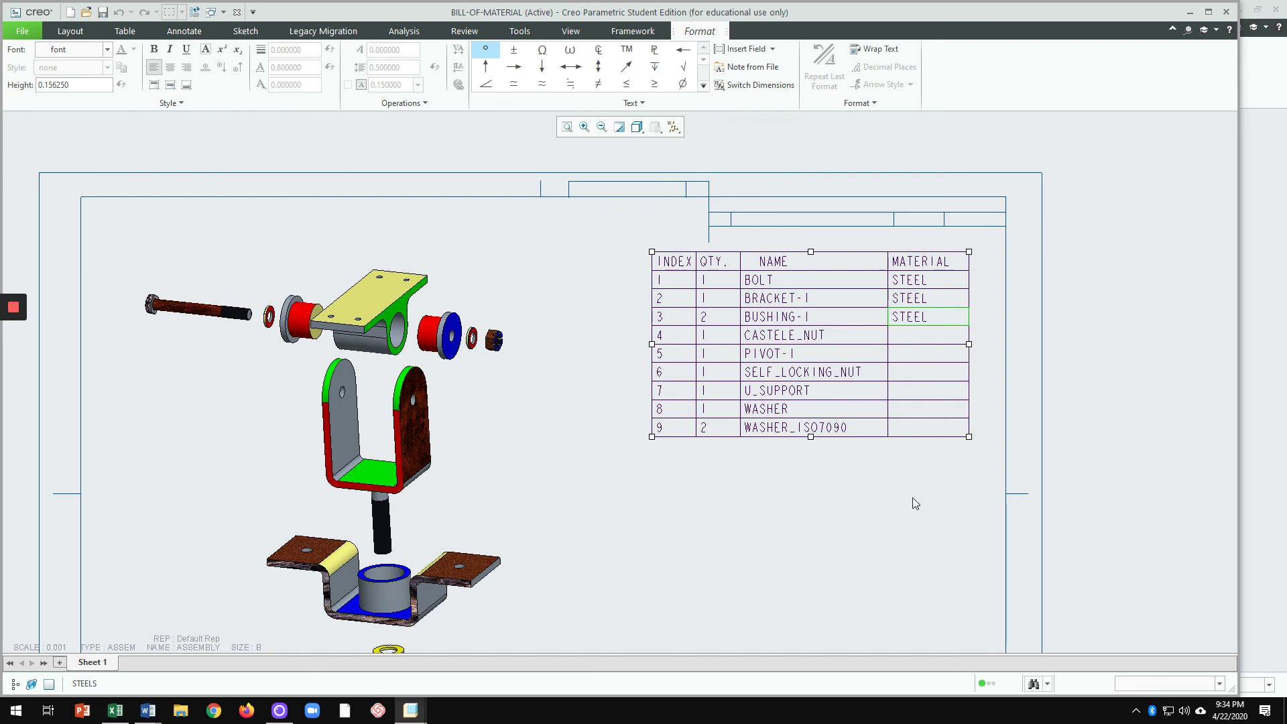
left_click(931, 441)
double_click(909, 338)
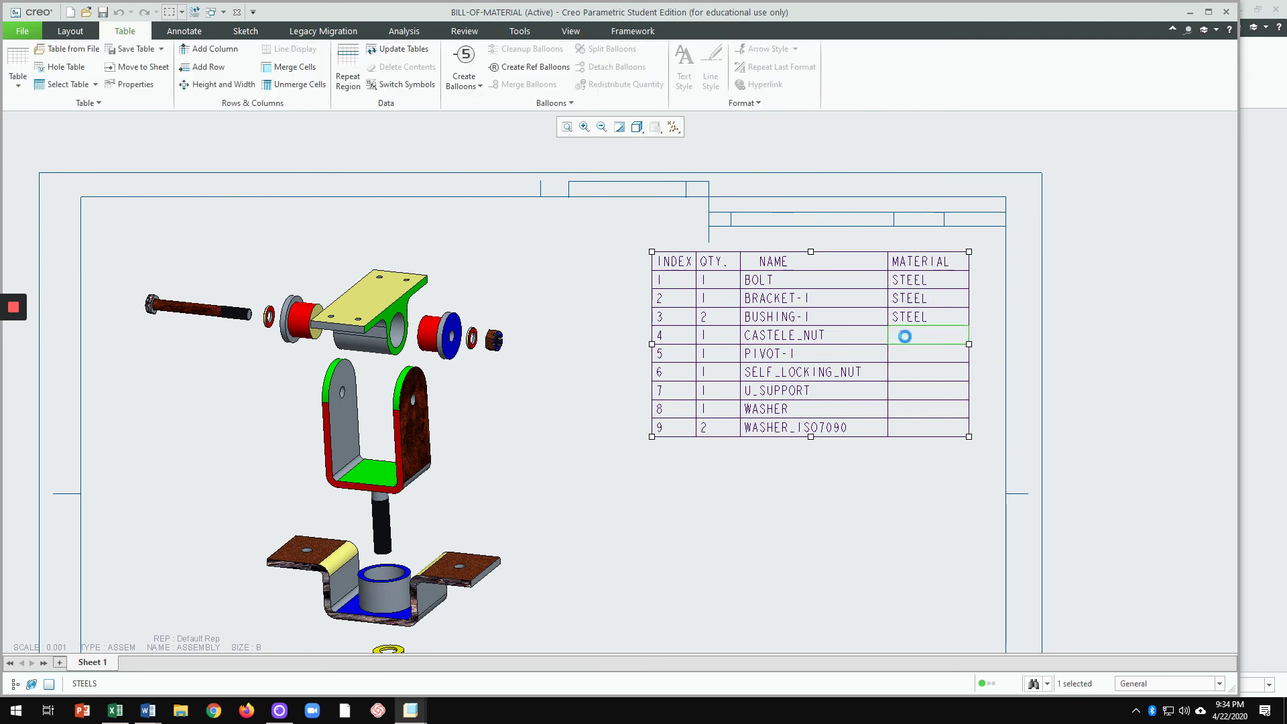
type("STEE")
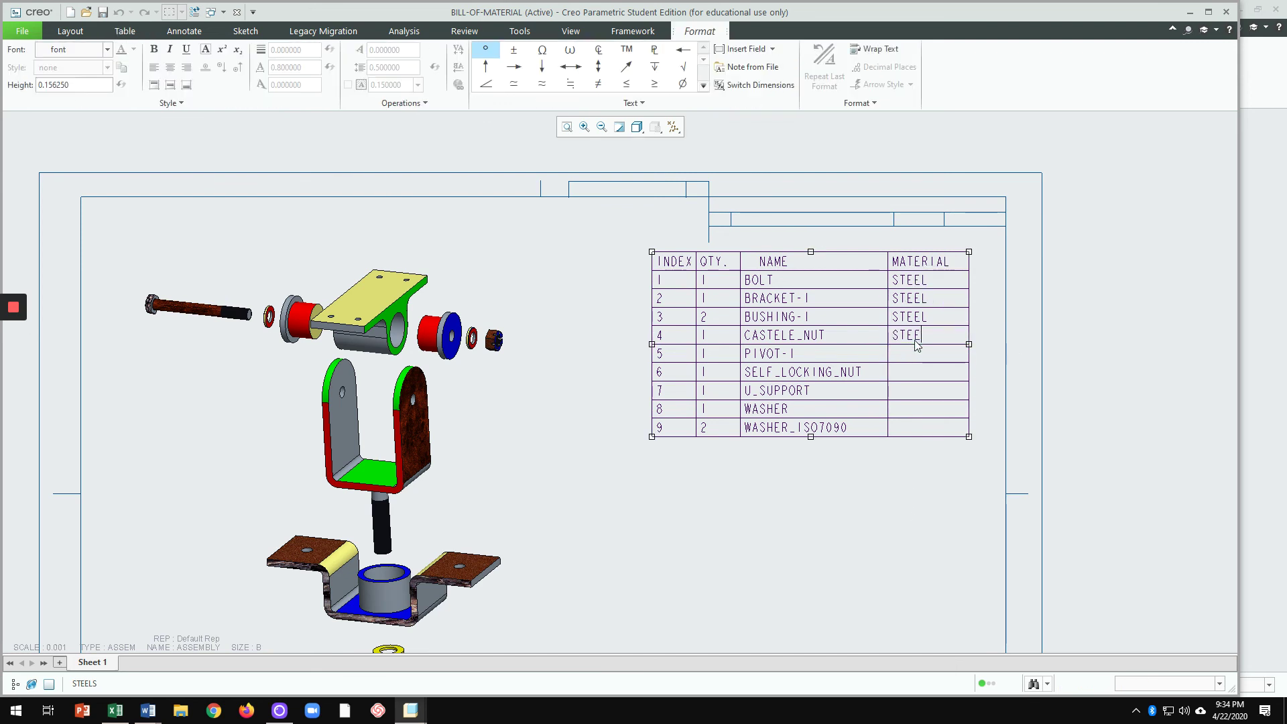
type("L")
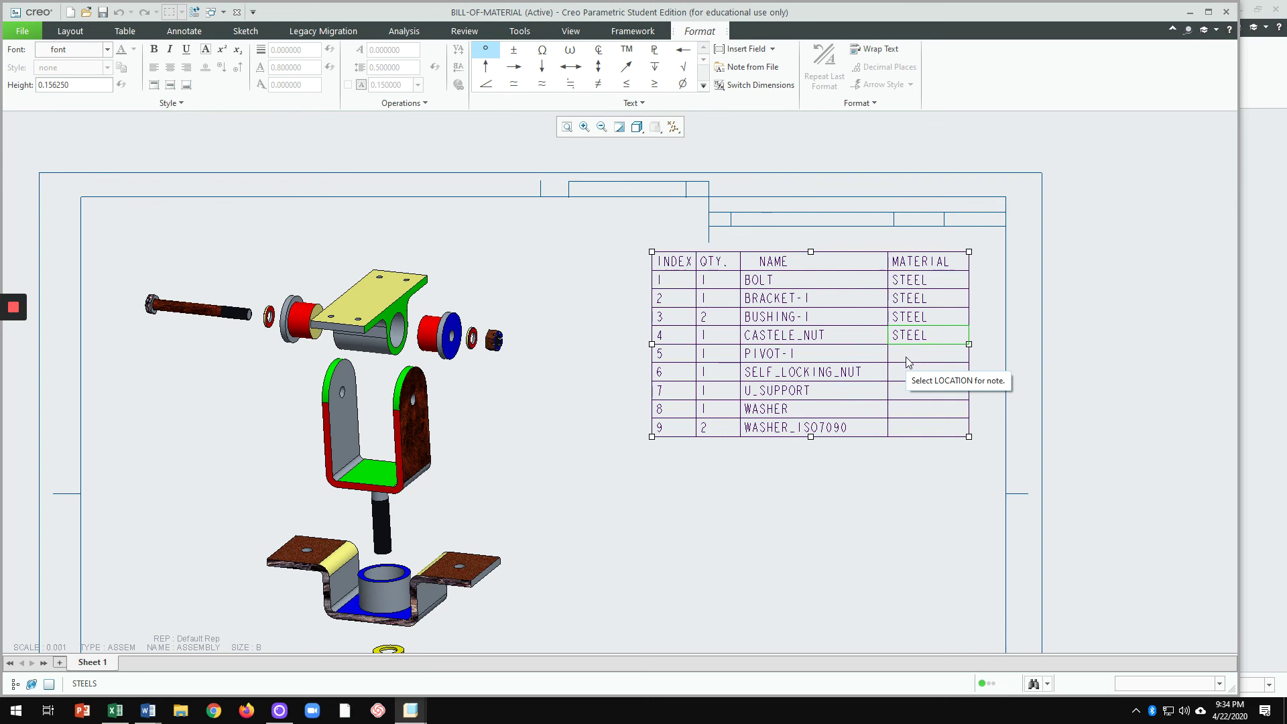
left_click(907, 356)
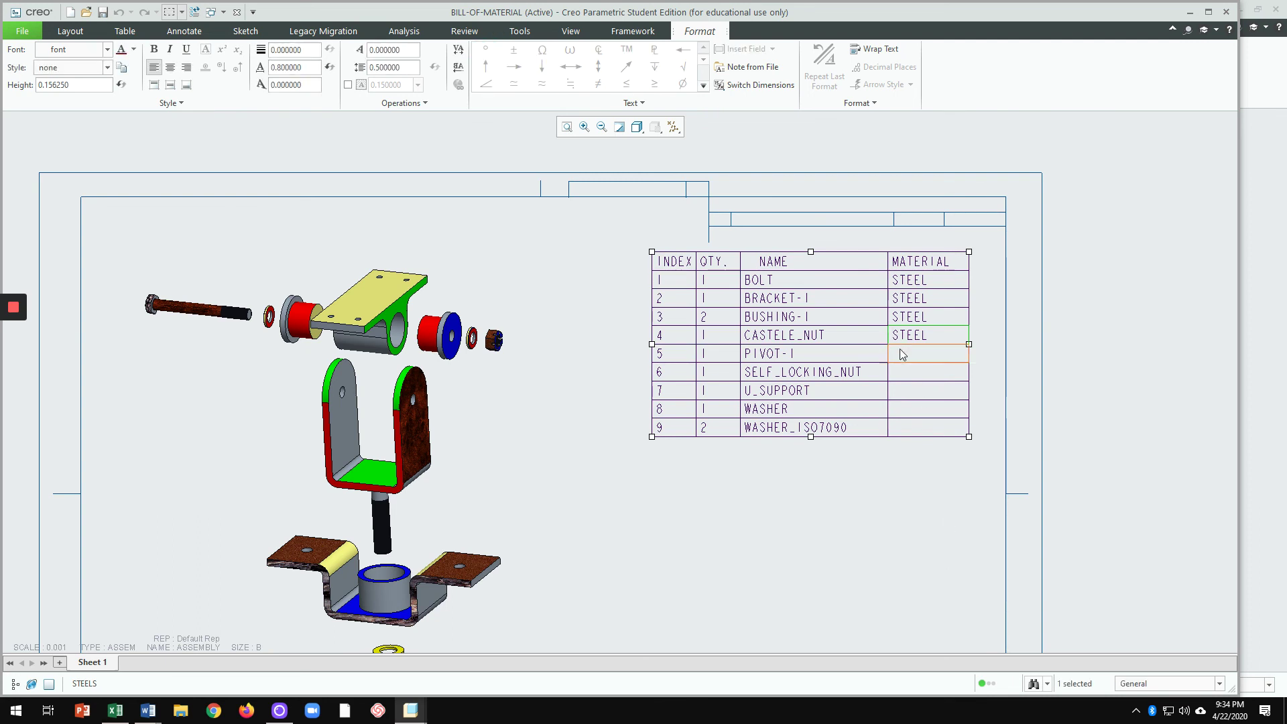
Step: Set the PIVOT-1 and SELF_LOCKING_NUT materials to STEEL
double_click(900, 351)
type("S")
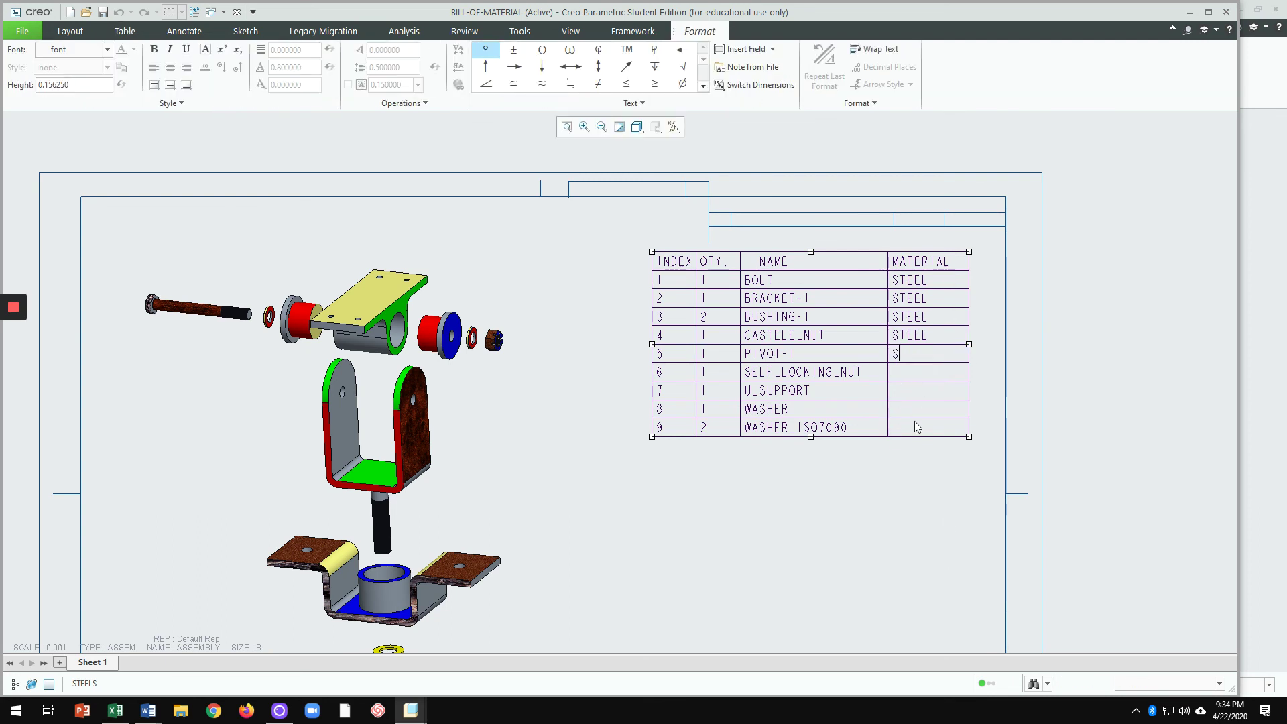
type("TEEL")
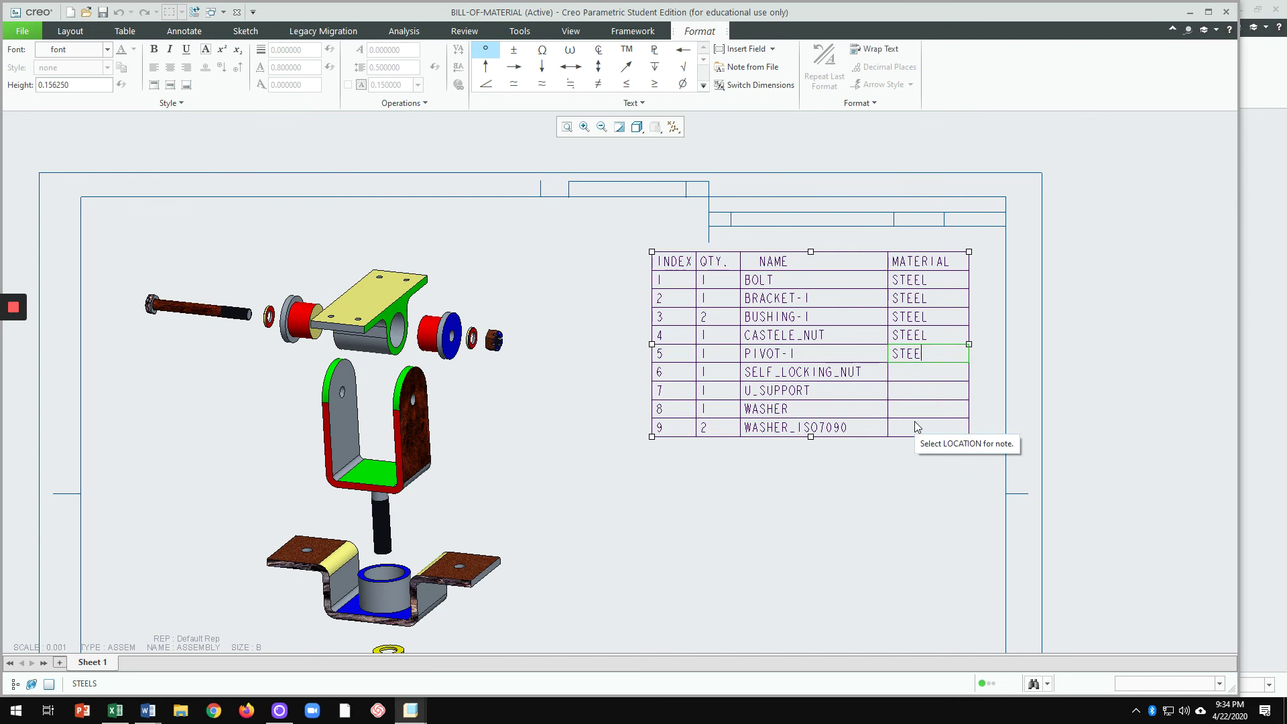
middle_click(914, 421)
left_click(943, 549)
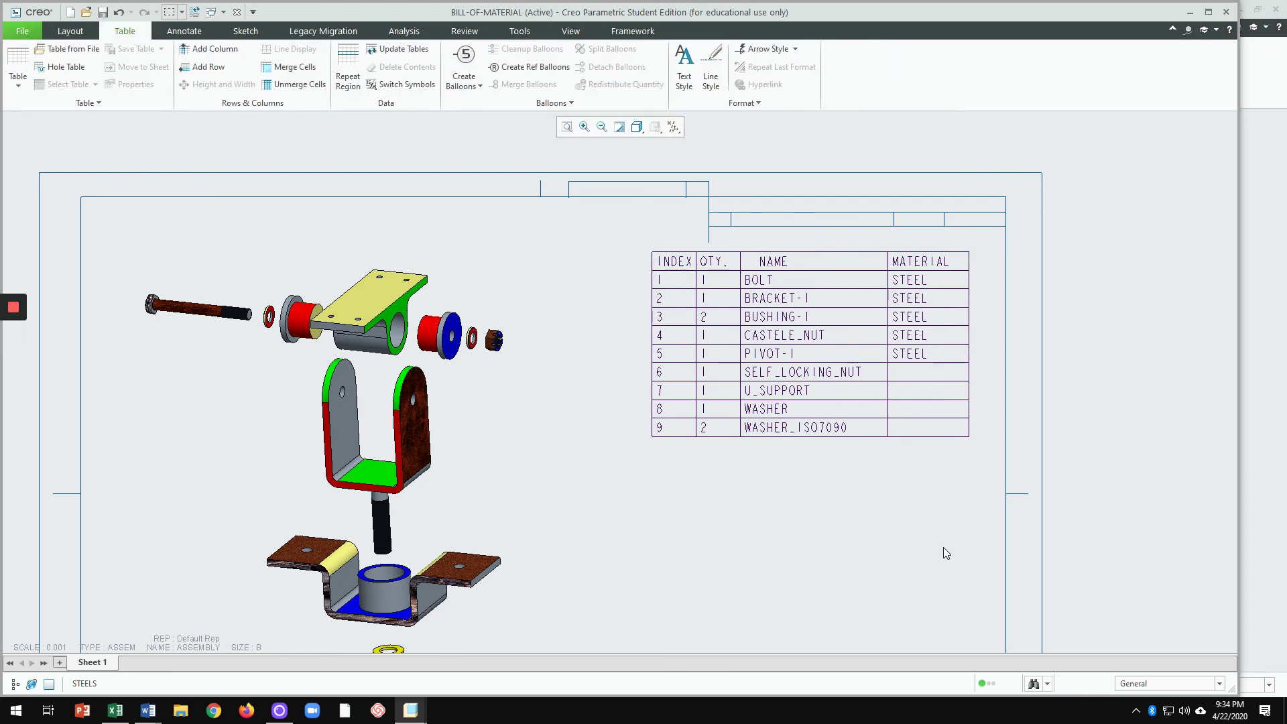
double_click(908, 373)
type("STEEL")
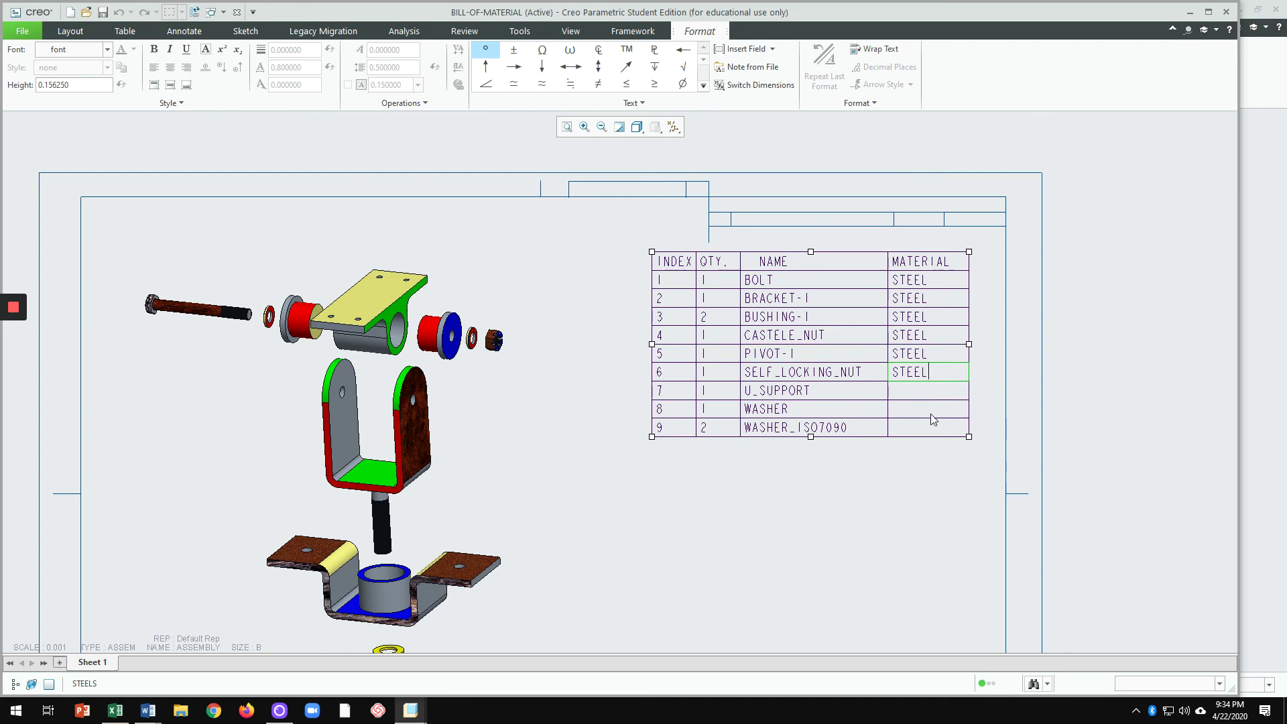
middle_click(902, 393)
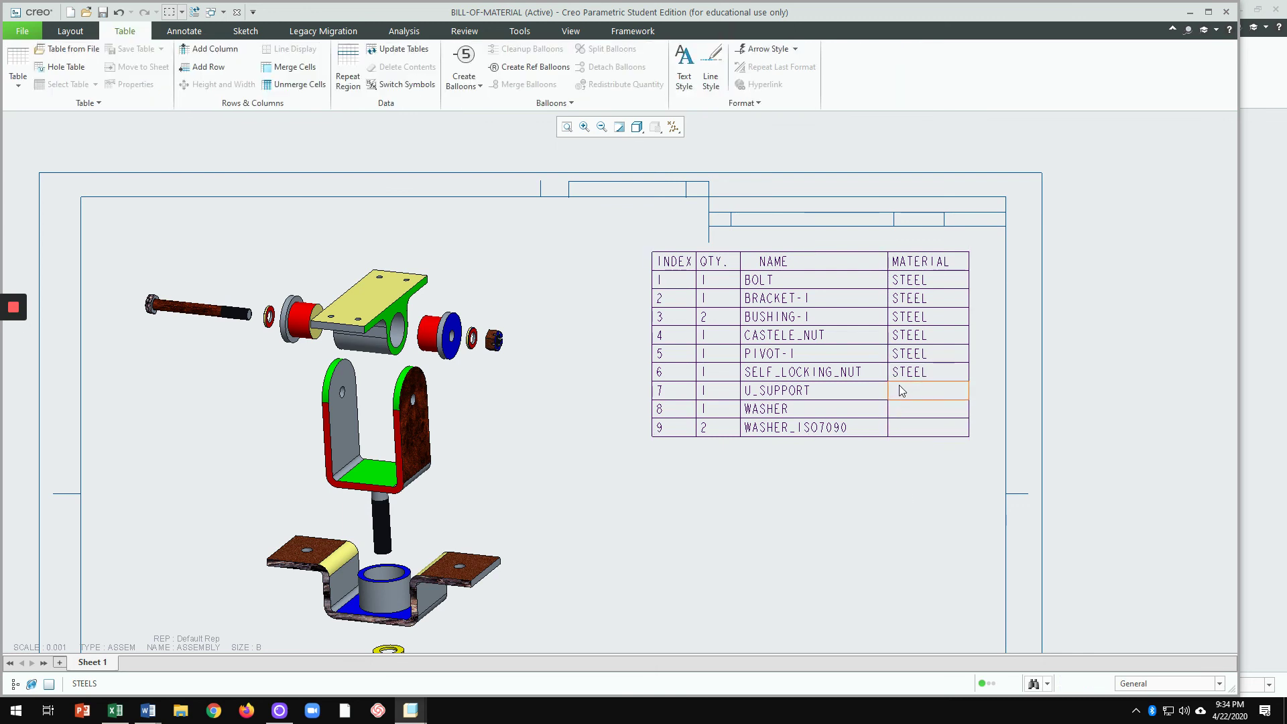
Step: Set U_SUPPORT to STEEL and both WASHER and WASHER_ISO7090 to AL
double_click(900, 387)
type("STEEL")
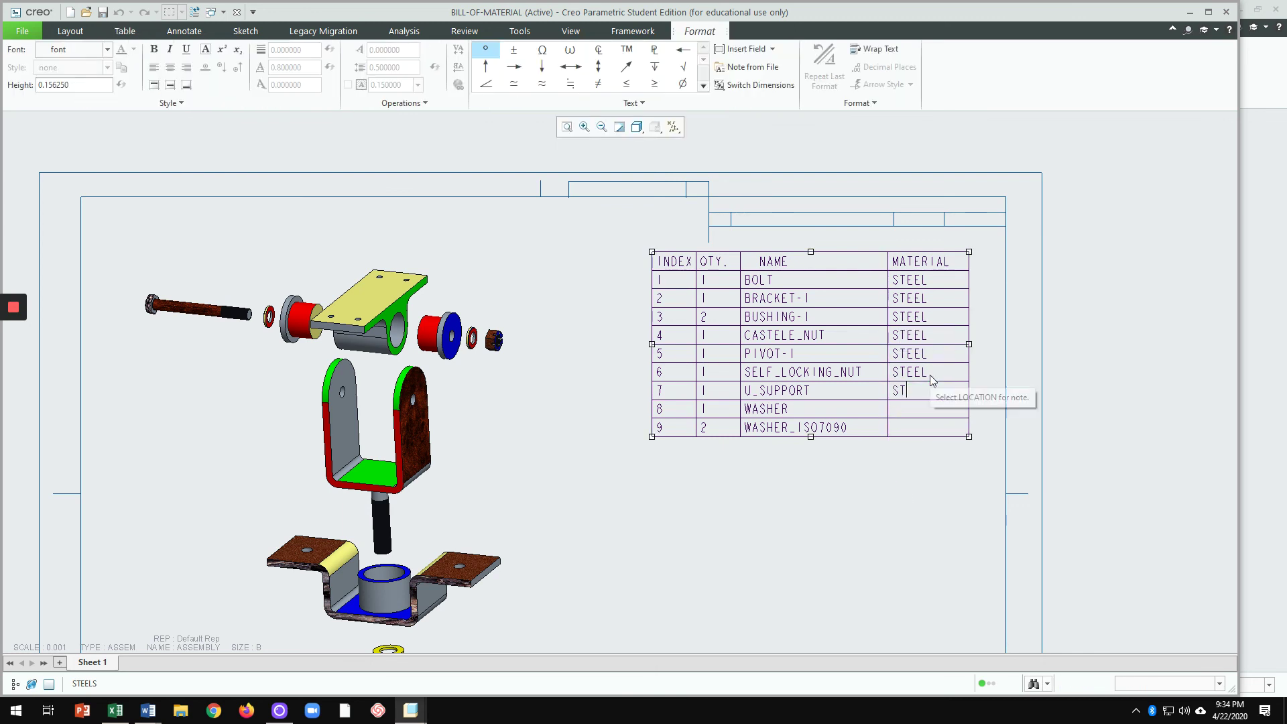
left_click(916, 556)
left_click(887, 543)
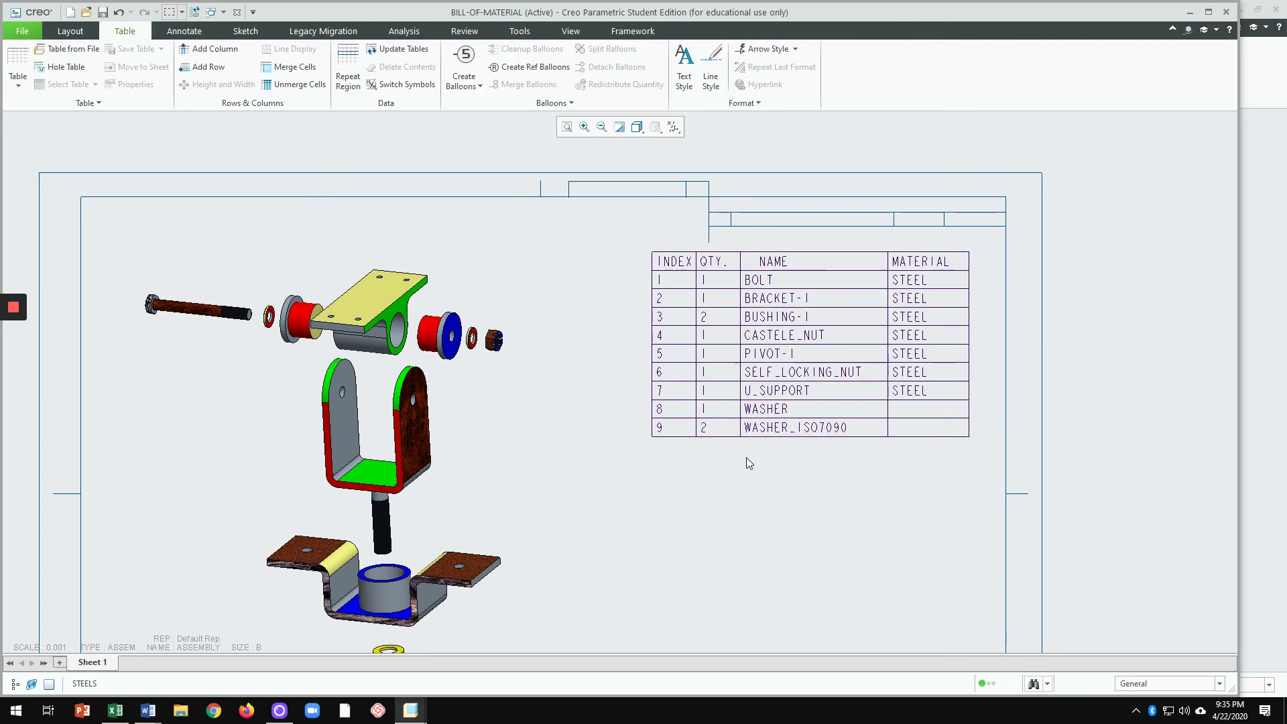
double_click(918, 408)
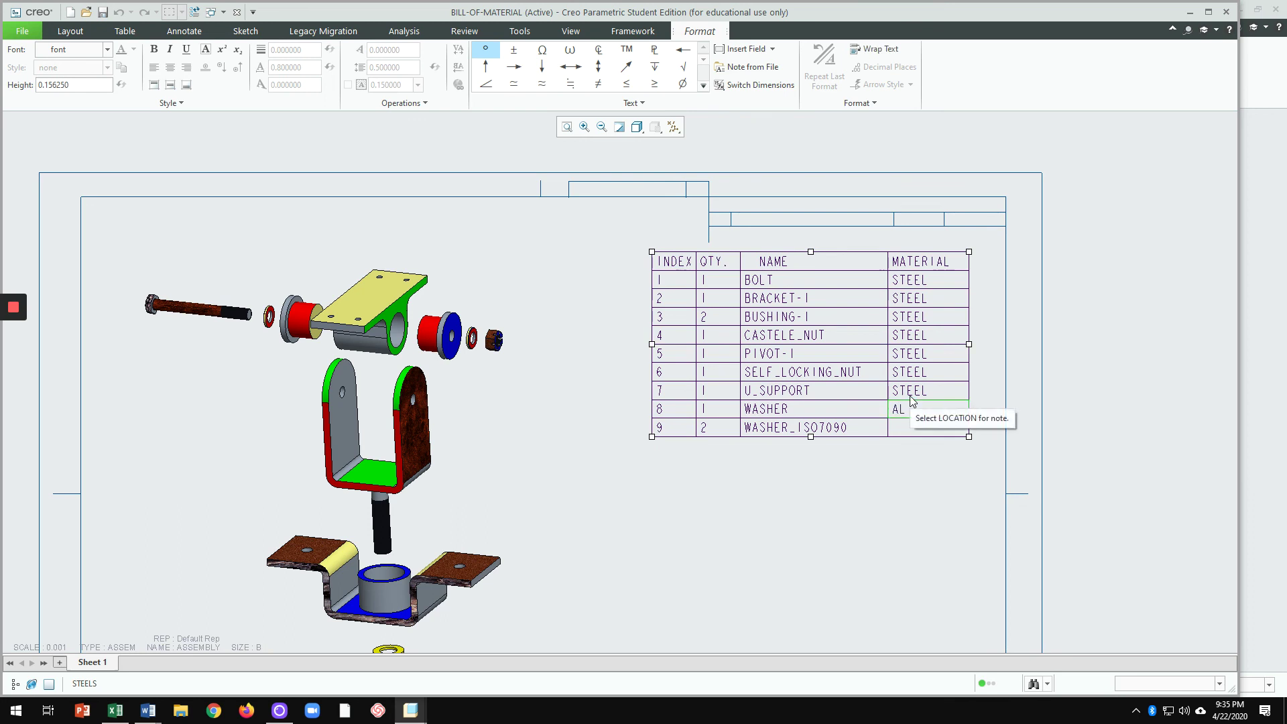
type("AL")
left_click(935, 507)
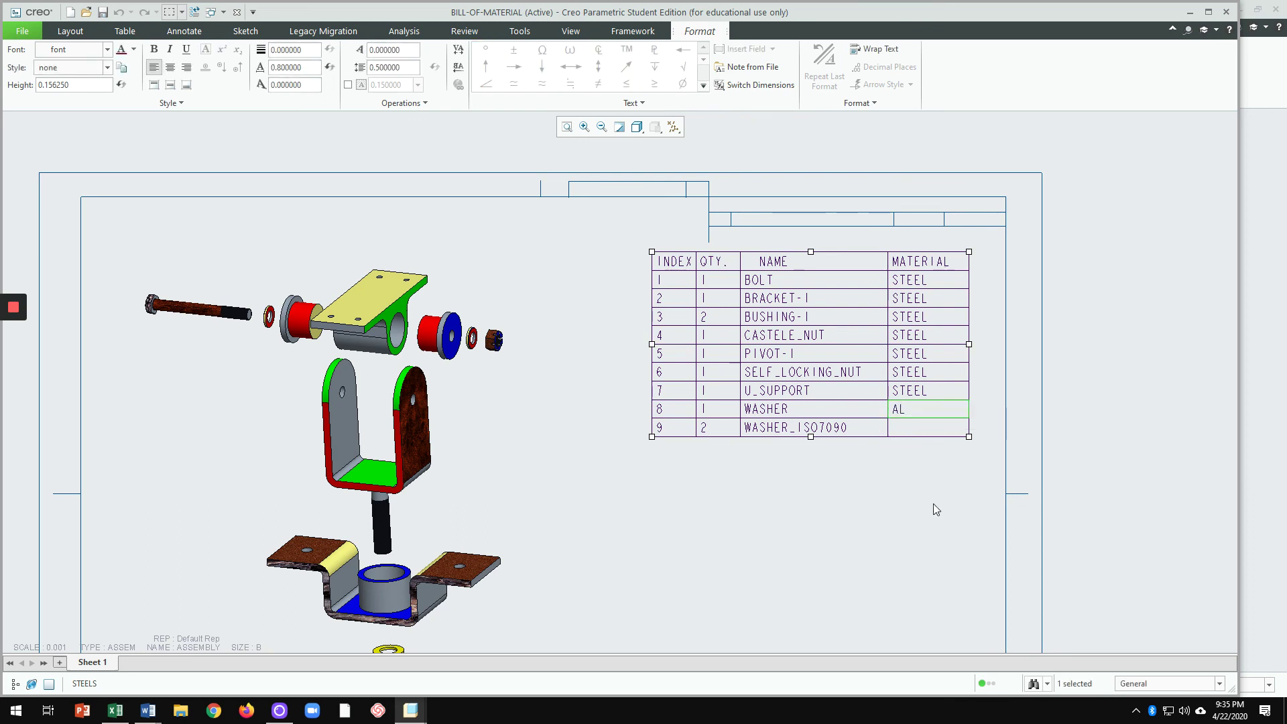
double_click(907, 428)
type("AL")
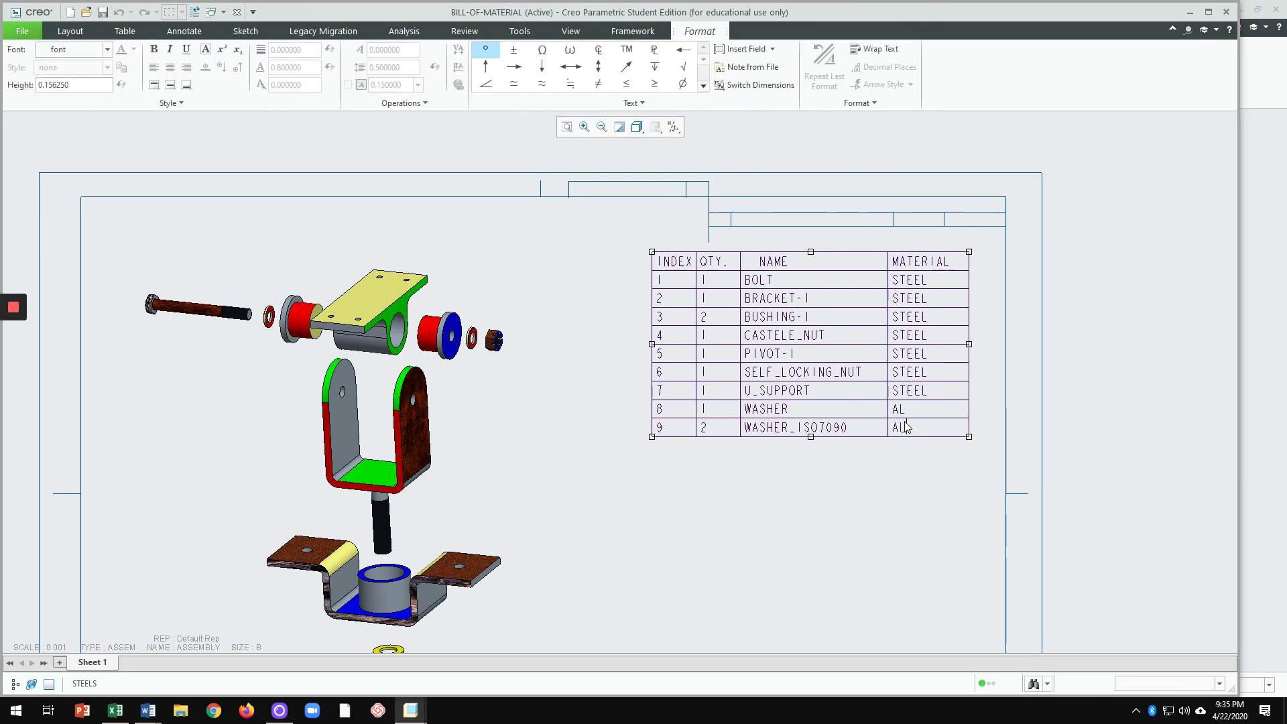
left_click(848, 477)
scroll(848, 478, "up", 3)
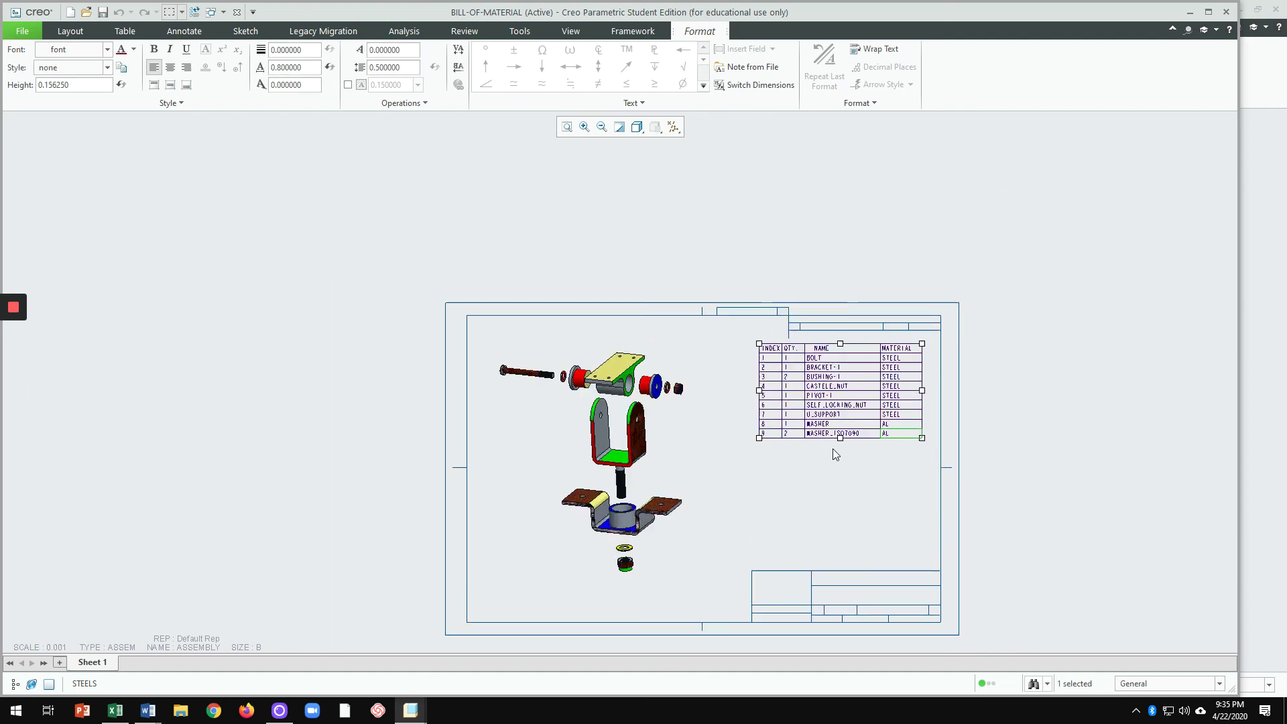
scroll(833, 449, "down", 2)
left_click(831, 485)
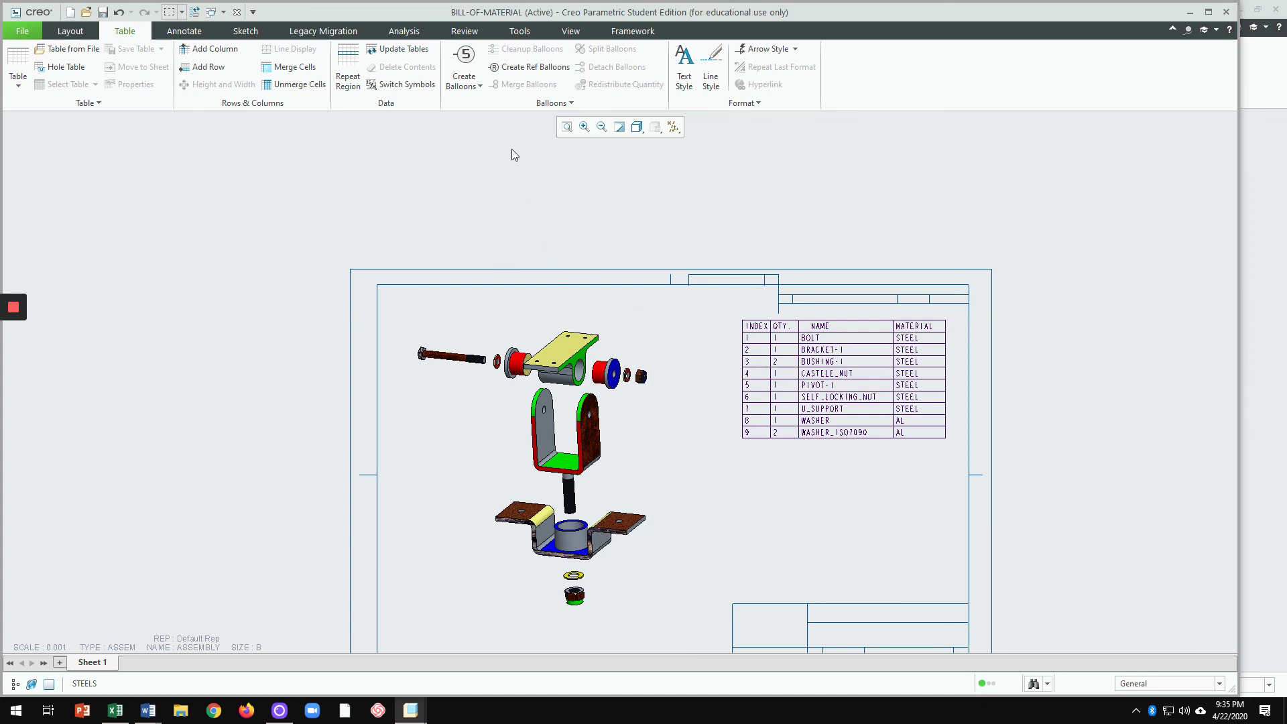
left_click(464, 84)
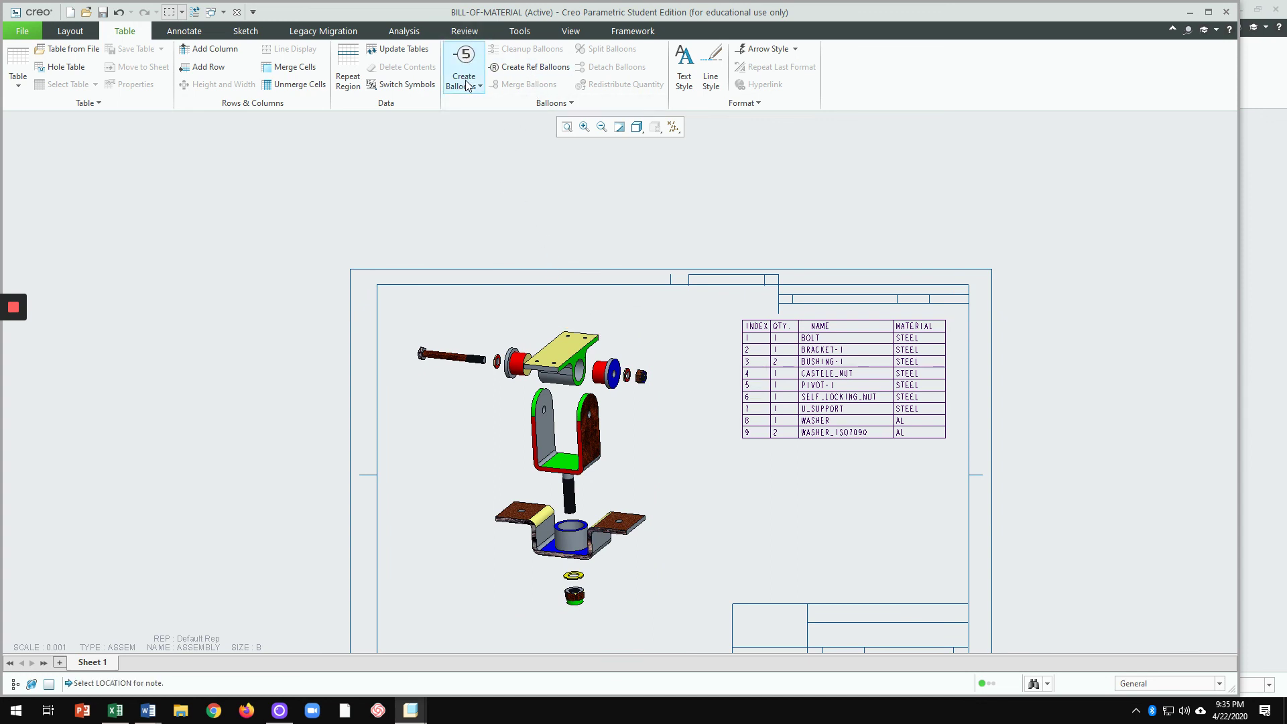
Step: Use Create Balloons - All to place numbered balloons 1–9 on the exploded parts
left_click(468, 85)
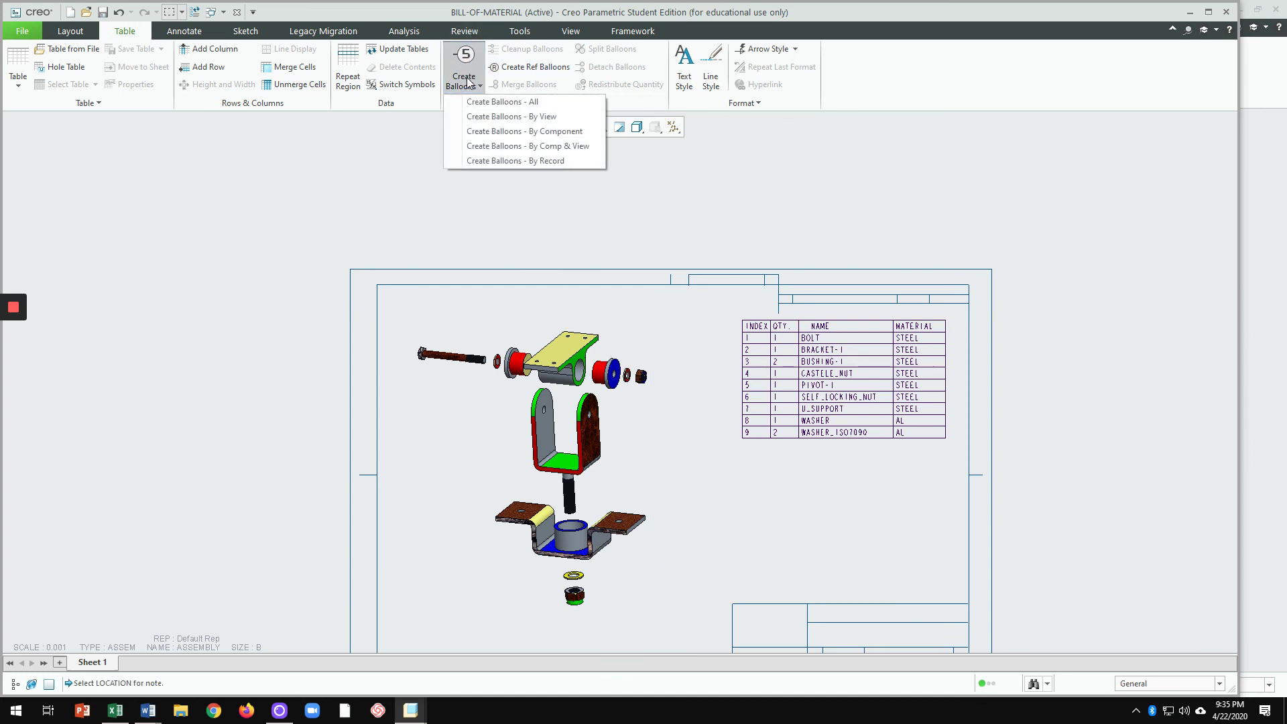
left_click(497, 102)
scroll(614, 215, "down", 2)
scroll(659, 441, "up", 1)
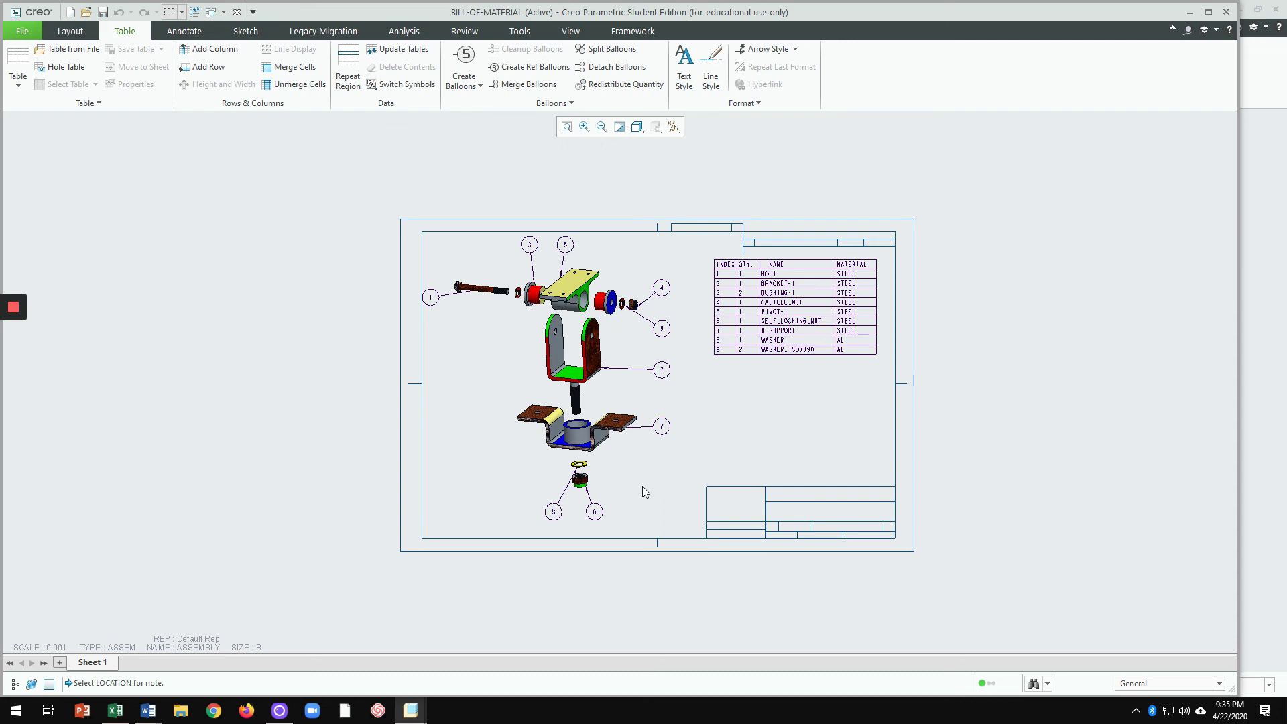
Step: Nudge balloon 4 lower beside the nut and move balloon 1 below the bolt
left_click(668, 293)
left_click_drag(673, 300, 671, 301)
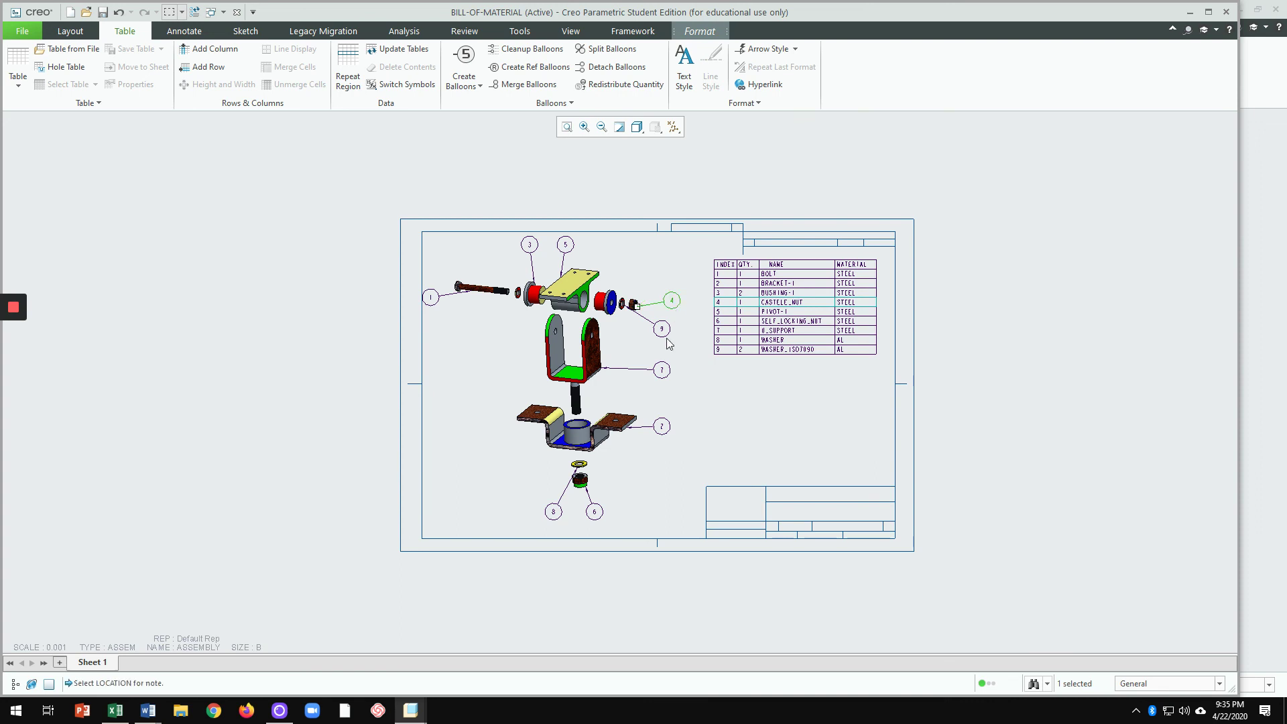
left_click(433, 298)
left_click_drag(433, 299, 450, 317)
left_click(506, 346)
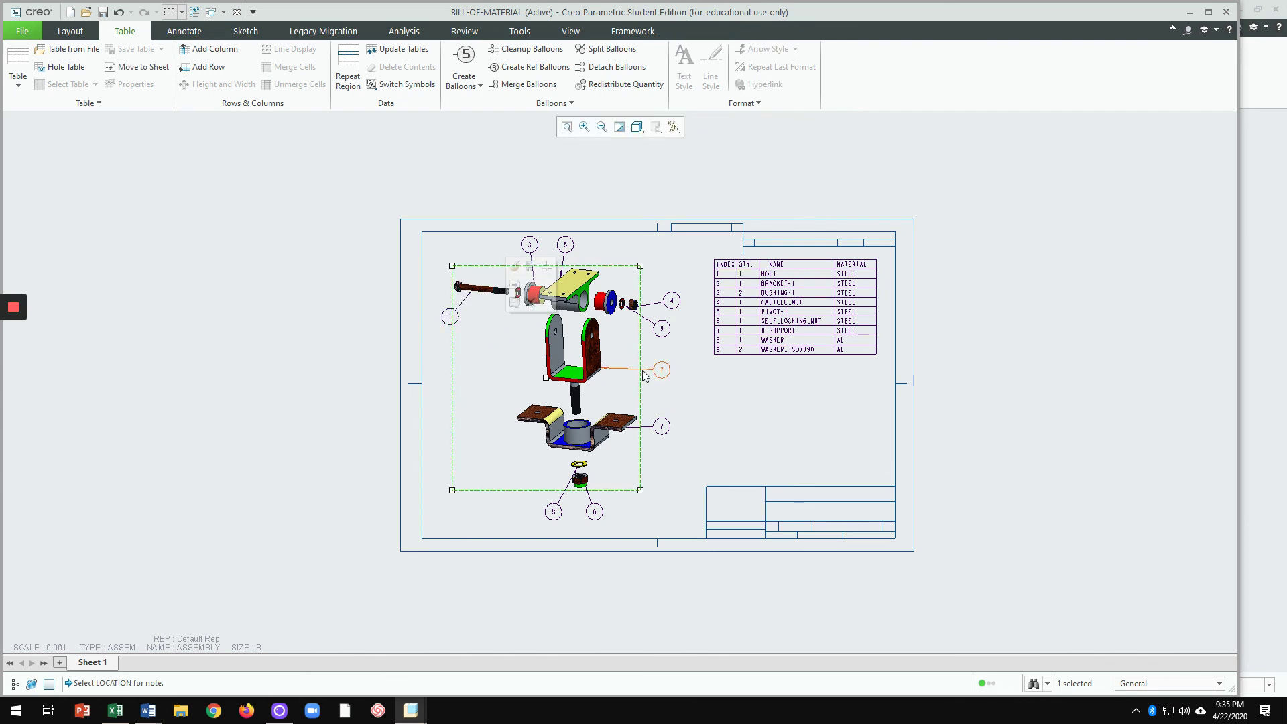
left_click(656, 387)
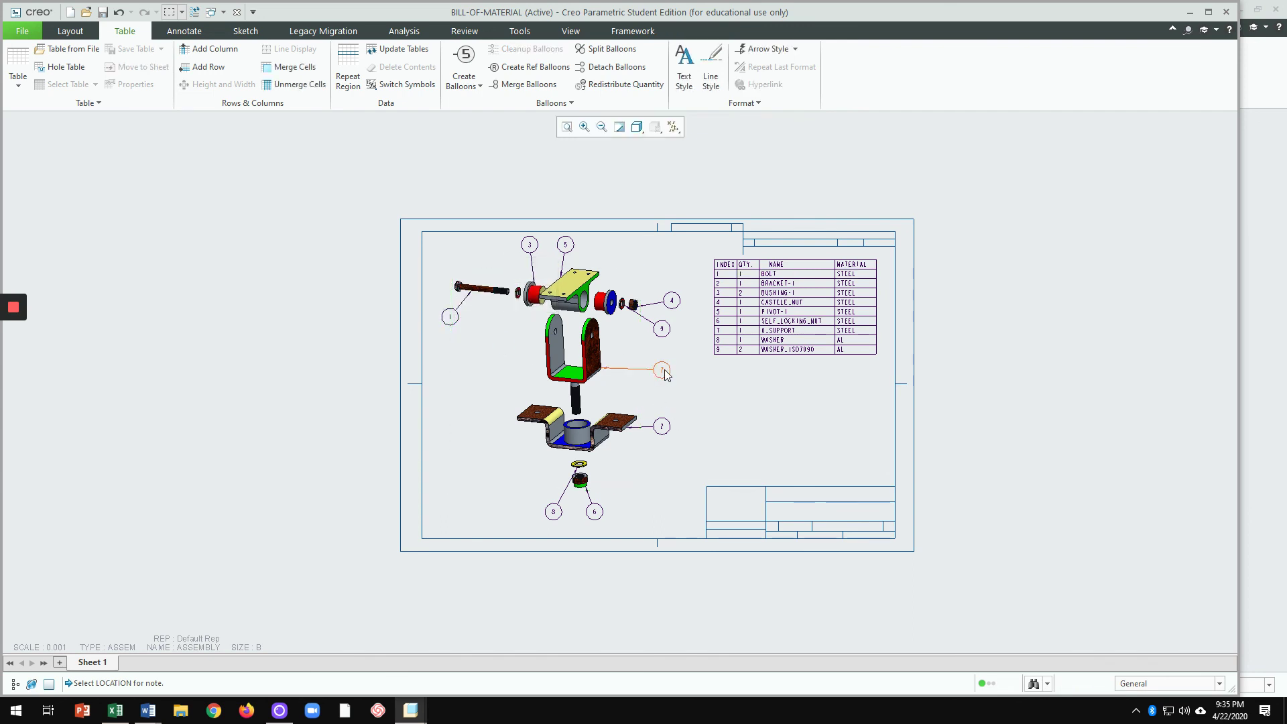
Step: Move balloons 7 and 2 lower, and shift balloon 8 left away from balloon 6
left_click(666, 375)
left_click_drag(665, 374, 663, 456)
left_click(676, 430)
left_click(666, 426)
left_click(707, 456)
left_click(553, 511)
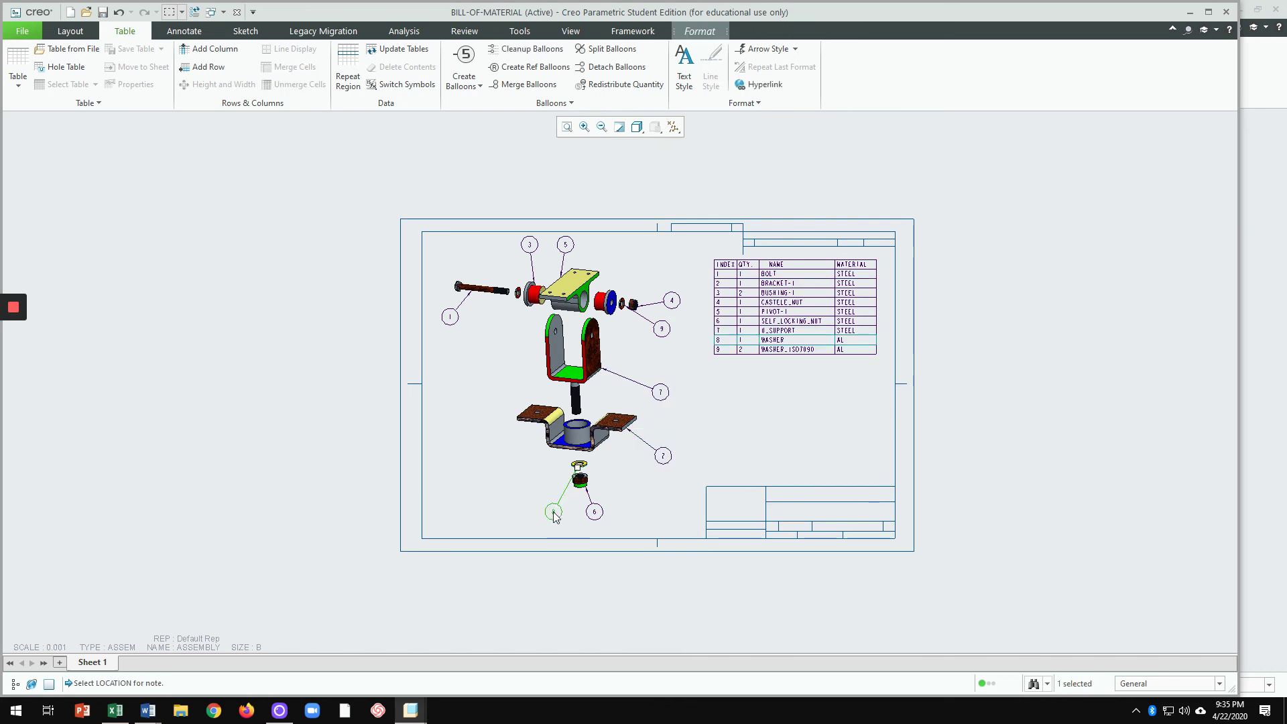
left_click_drag(552, 510, 535, 507)
left_click(629, 522)
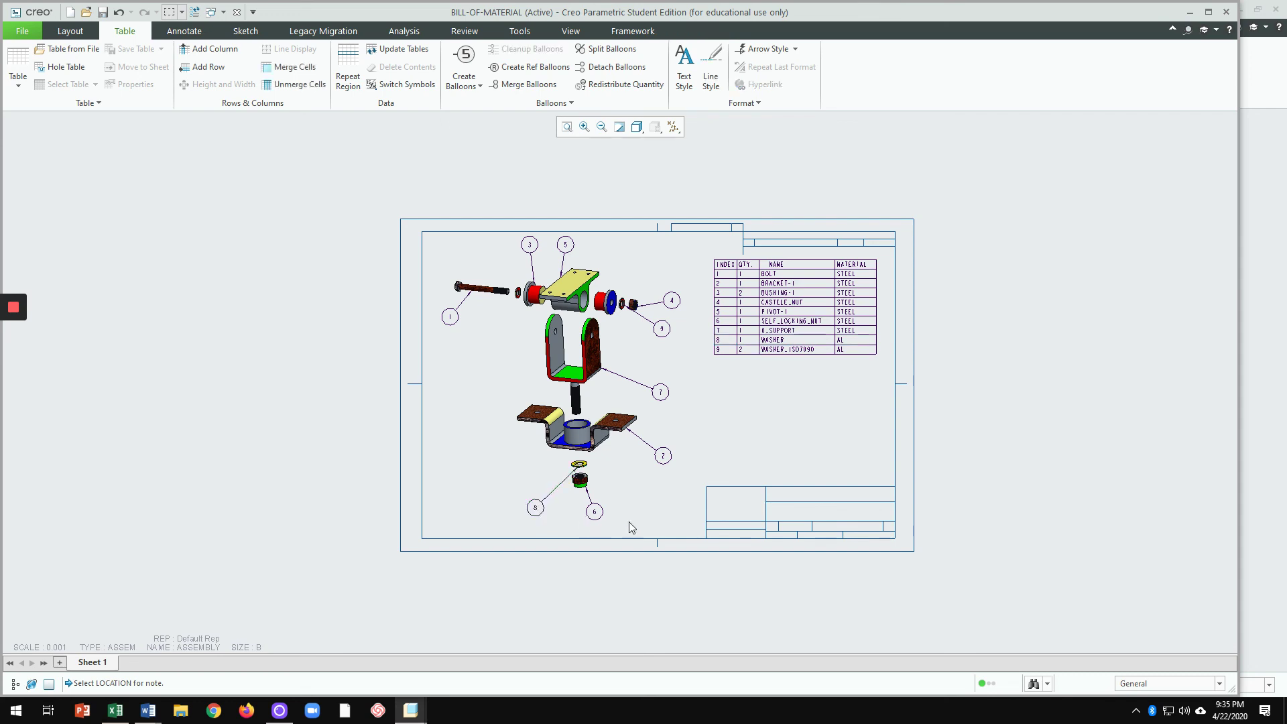
scroll(650, 494, "up", 1)
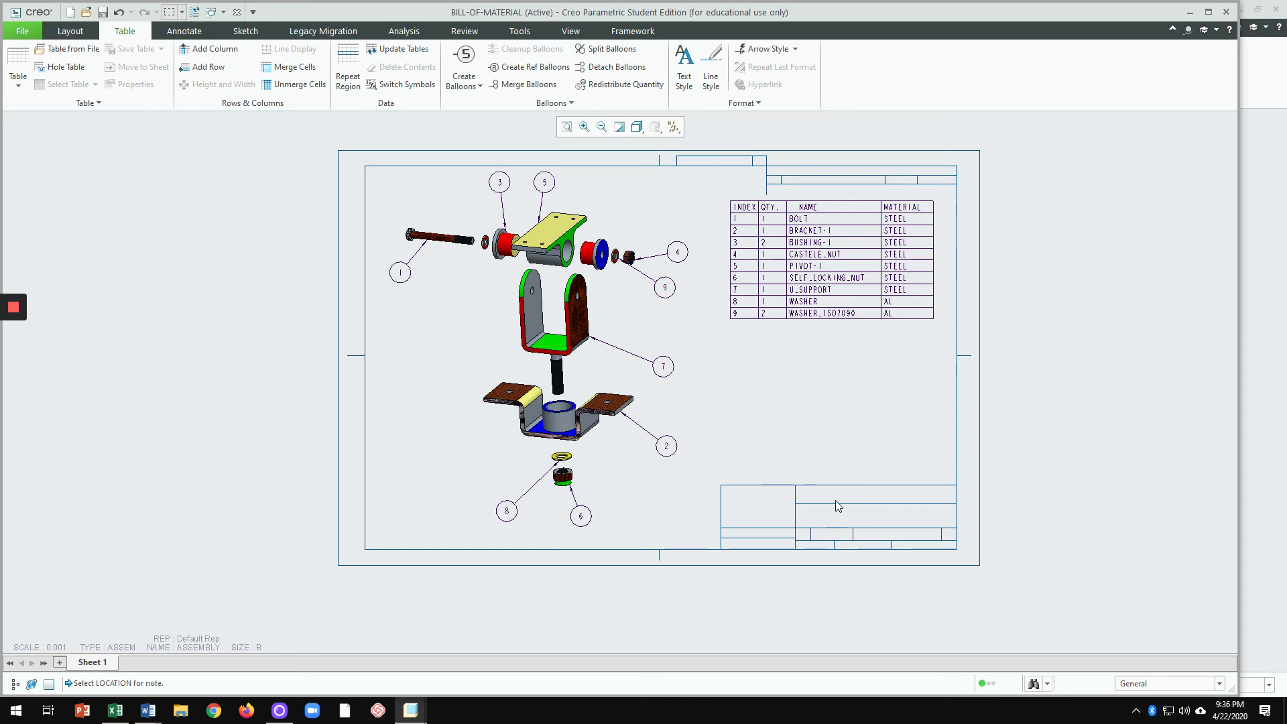
scroll(834, 503, "down", 1)
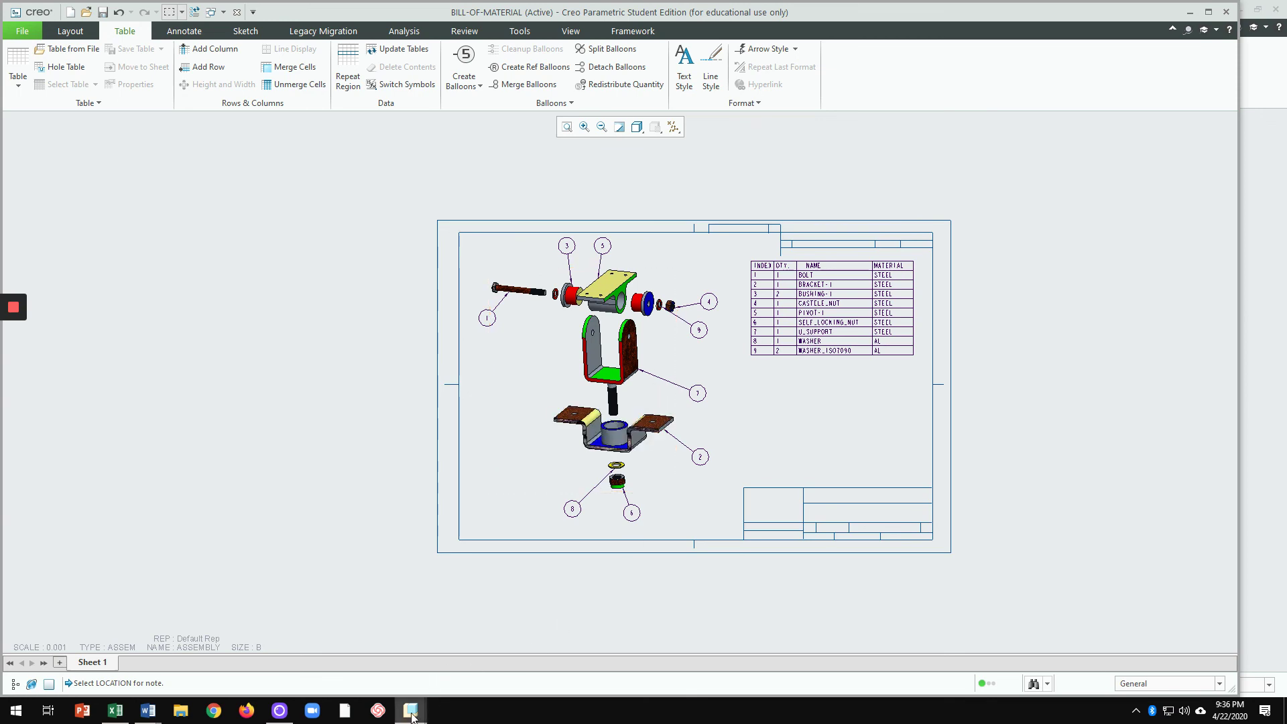
mouse_move(411, 716)
left_click(335, 653)
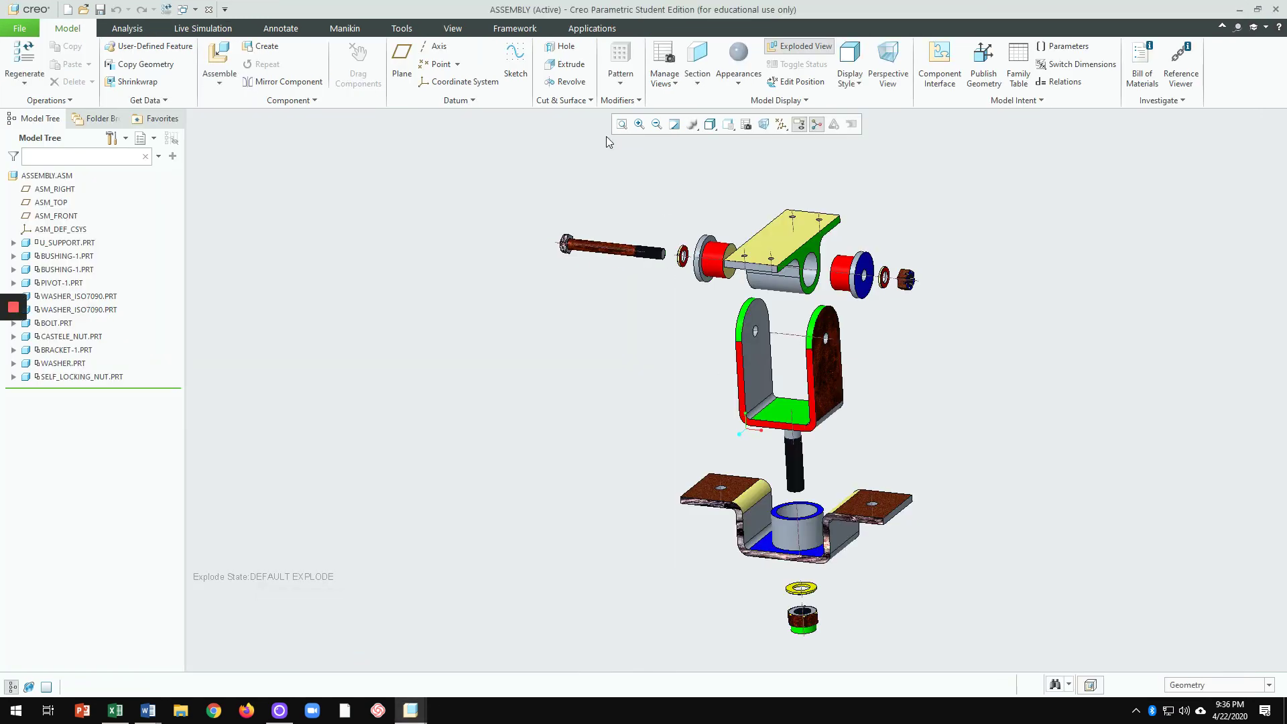
scroll(599, 298, "down", 2)
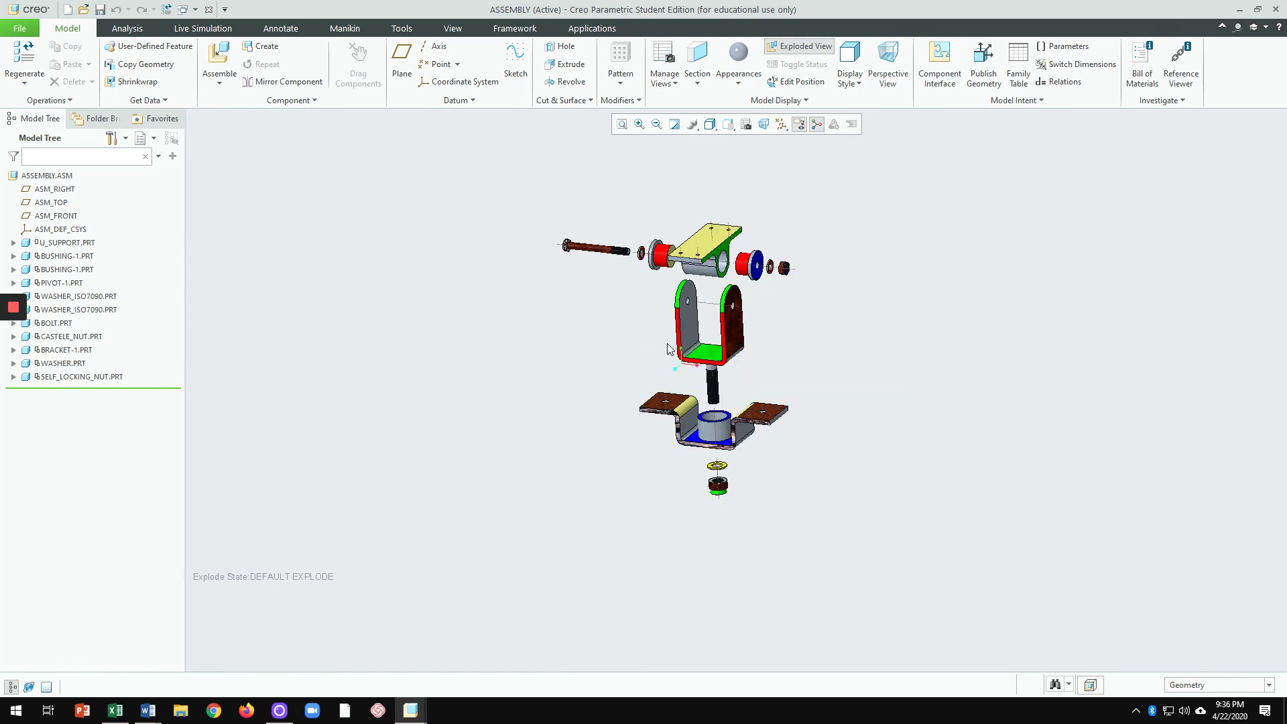
left_click(795, 49)
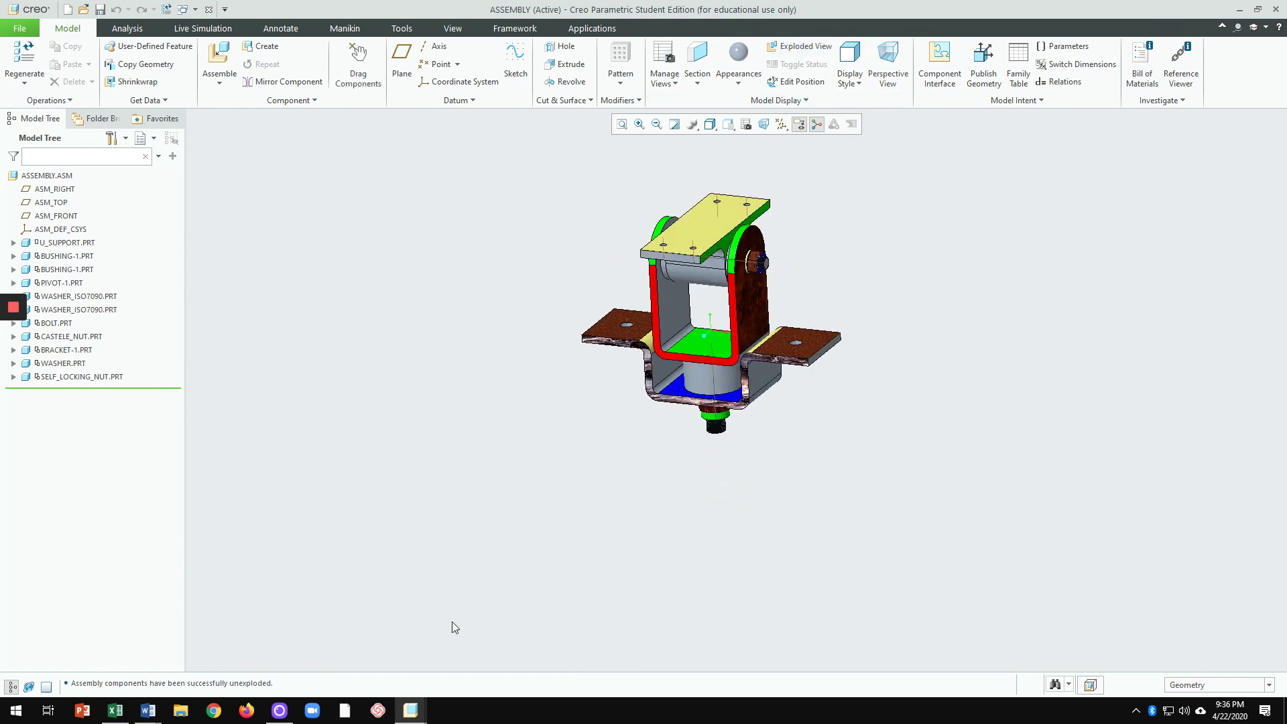
left_click(830, 45)
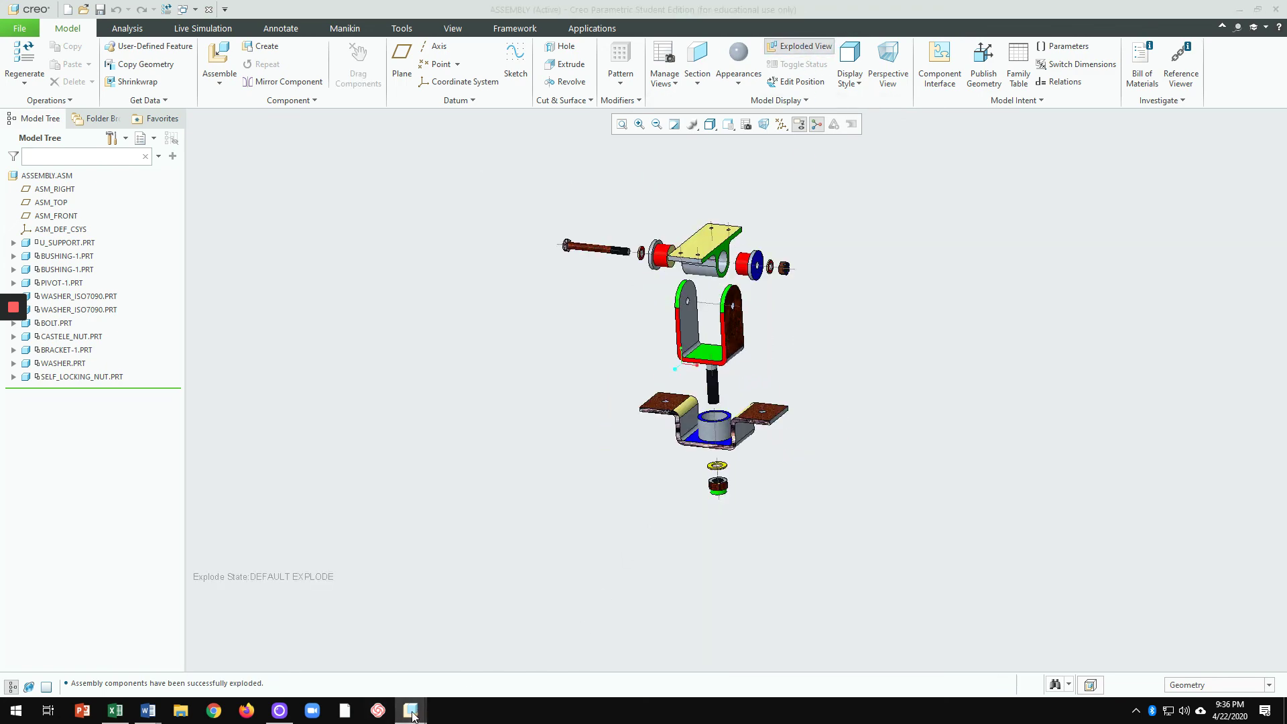
mouse_move(411, 711)
left_click(479, 670)
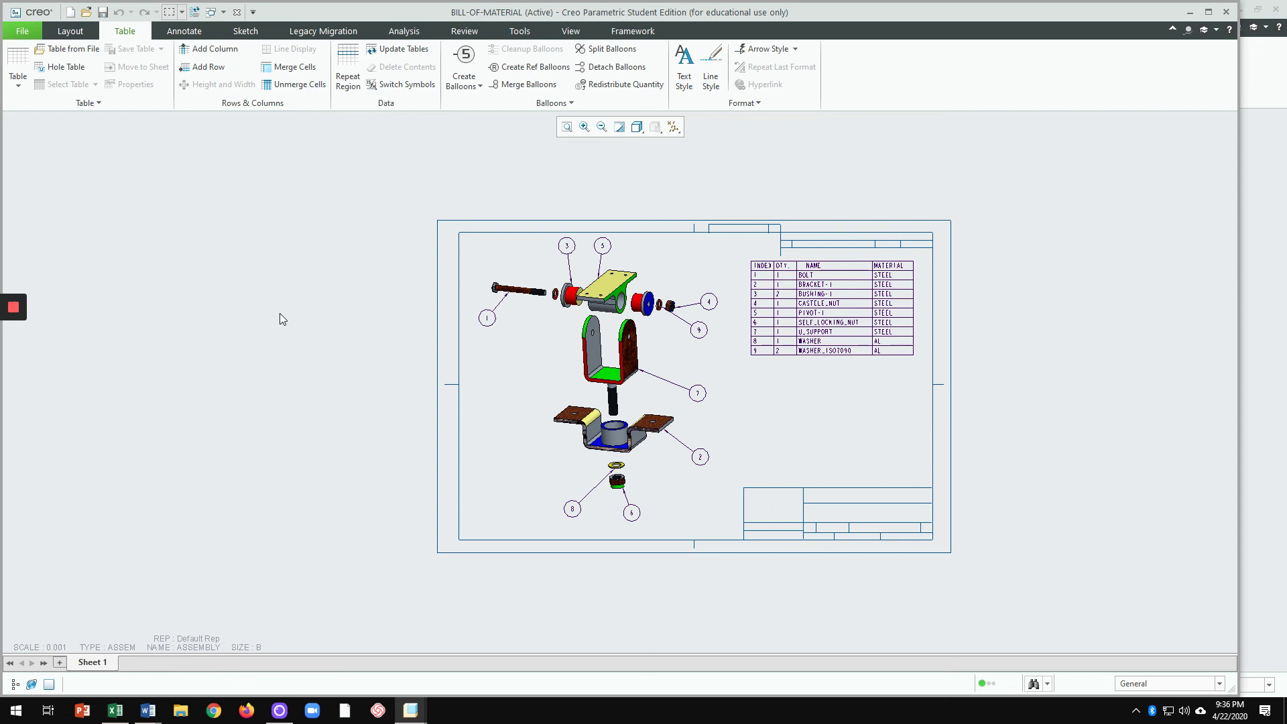
left_click(541, 381)
left_click(66, 367)
mouse_move(9, 310)
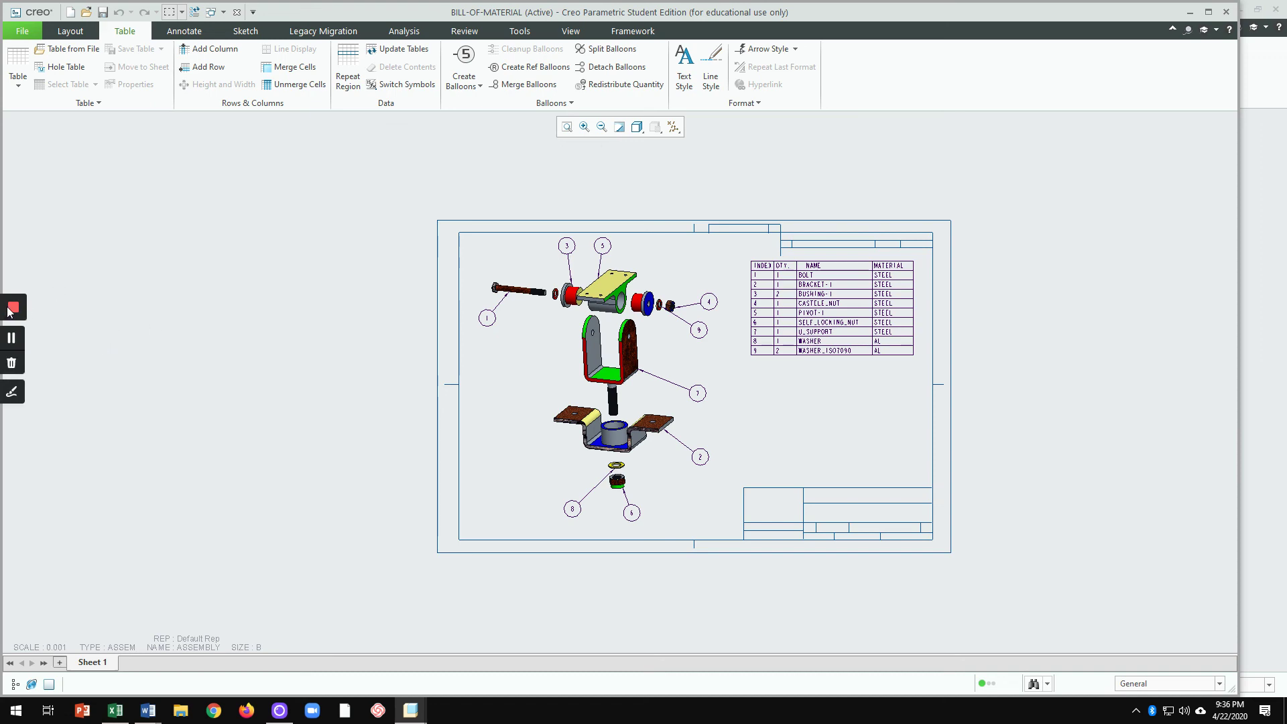